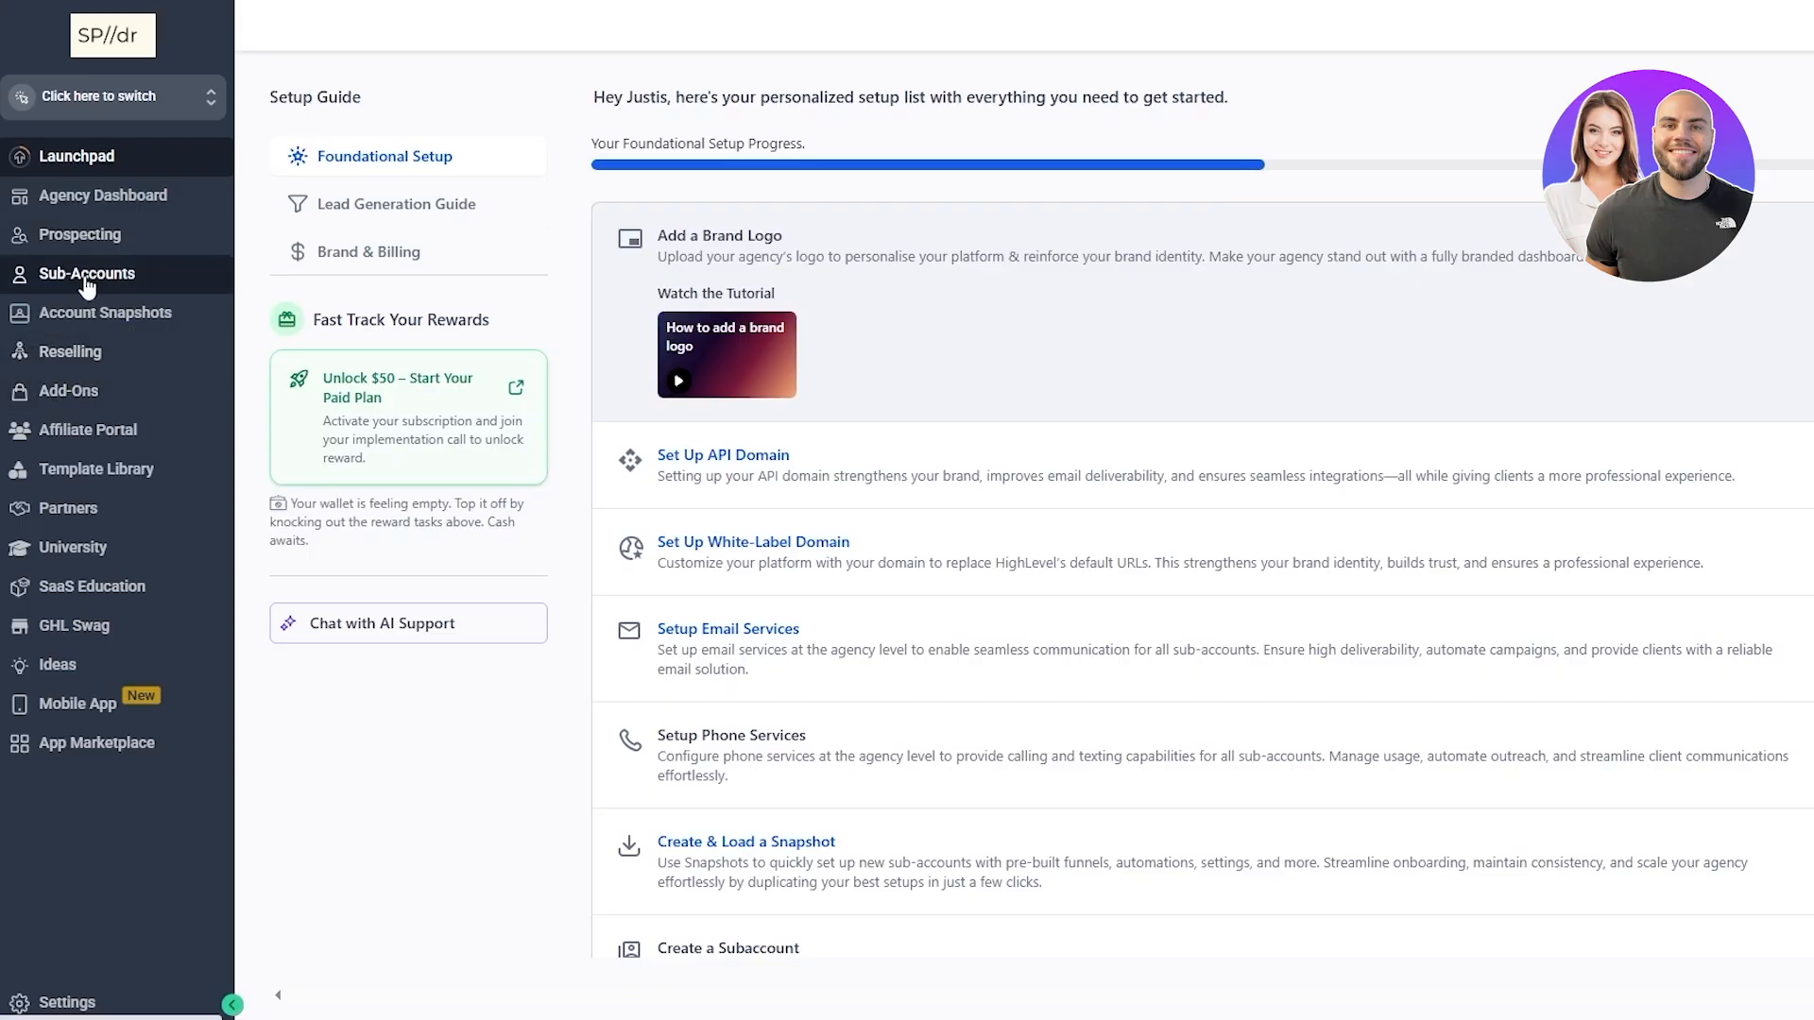
# Switch from the agency view into the Walgrove Avenue sub-account via the account switcher
pyautogui.scroll(-1, 874, 378)
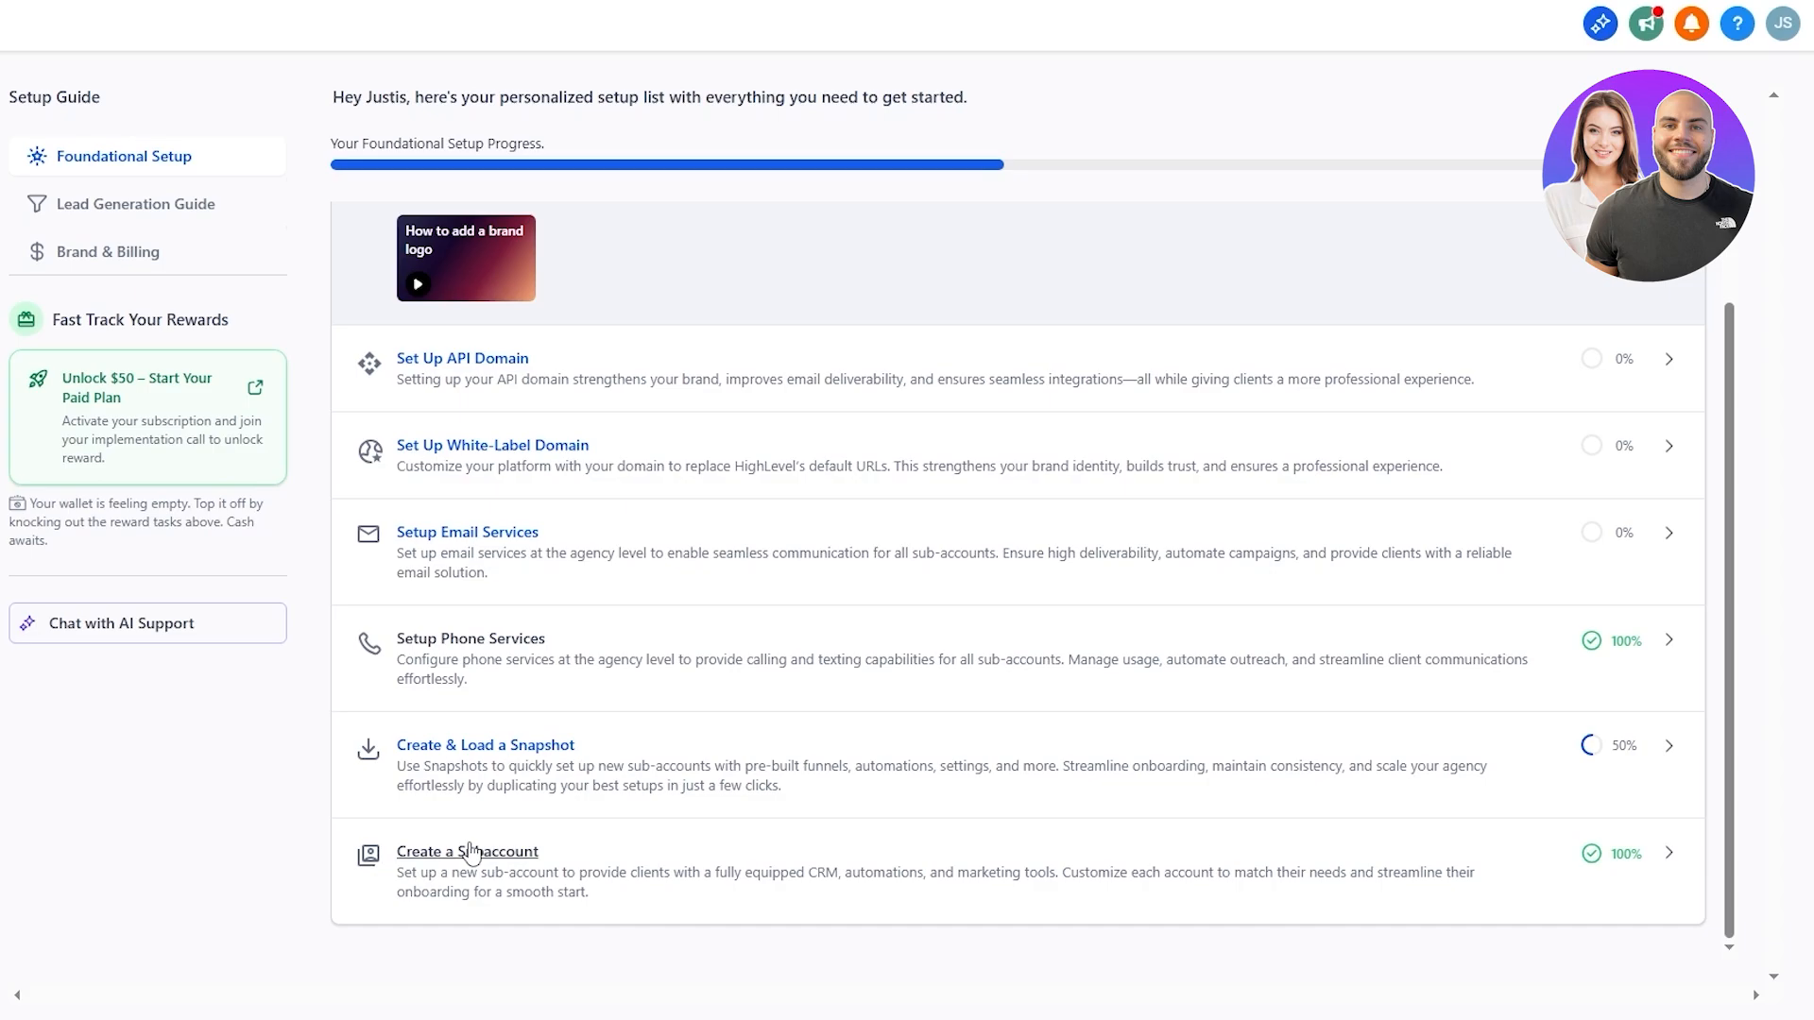
pyautogui.scroll(2, 398, 521)
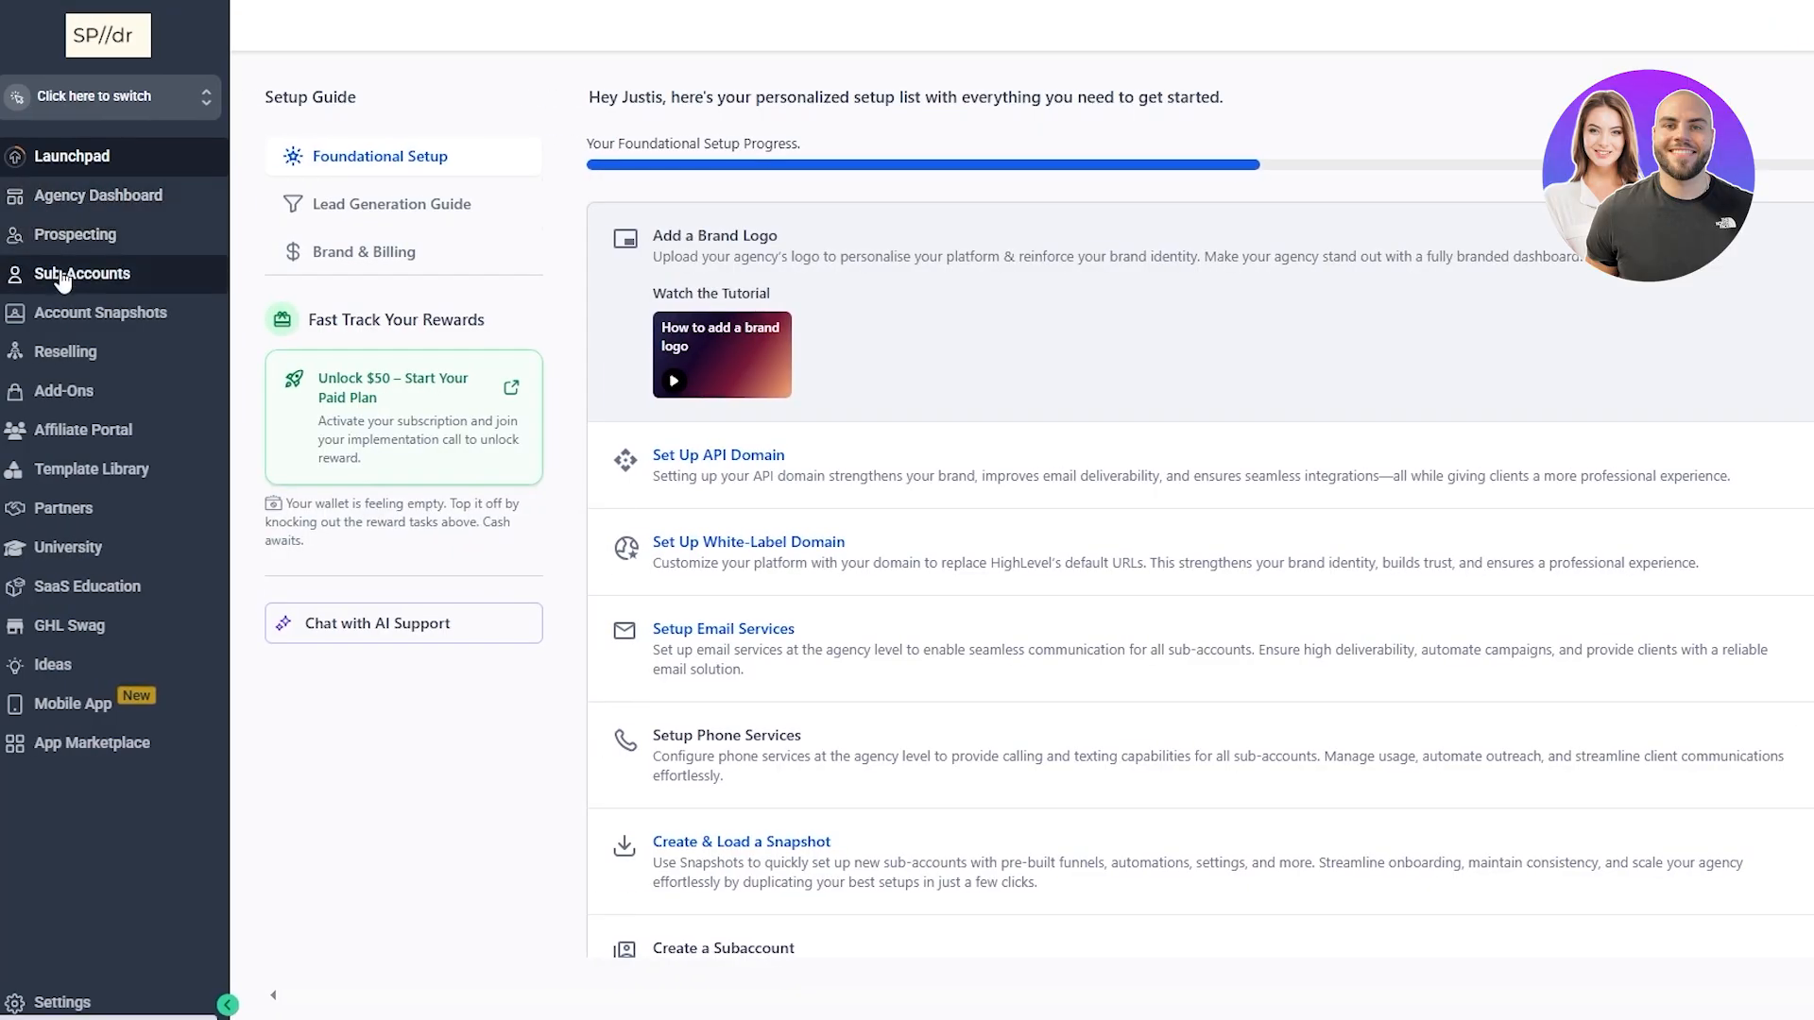
pyautogui.click(99, 106)
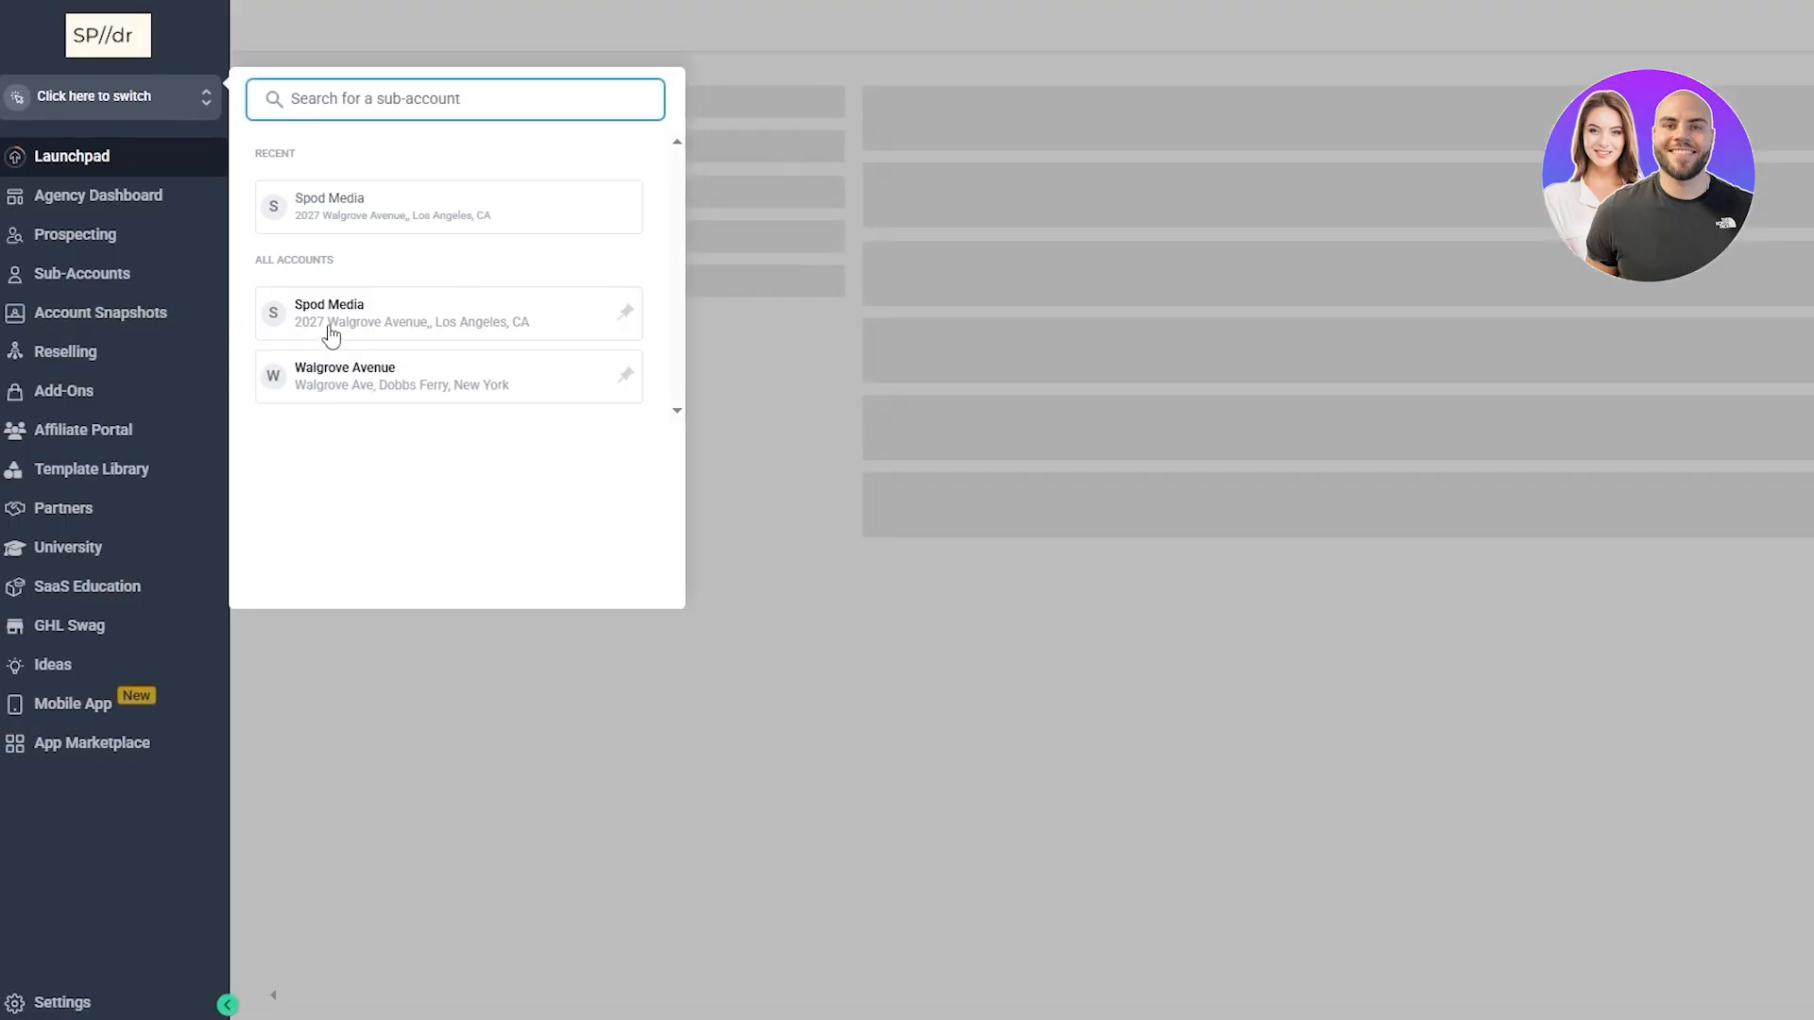
pyautogui.click(379, 388)
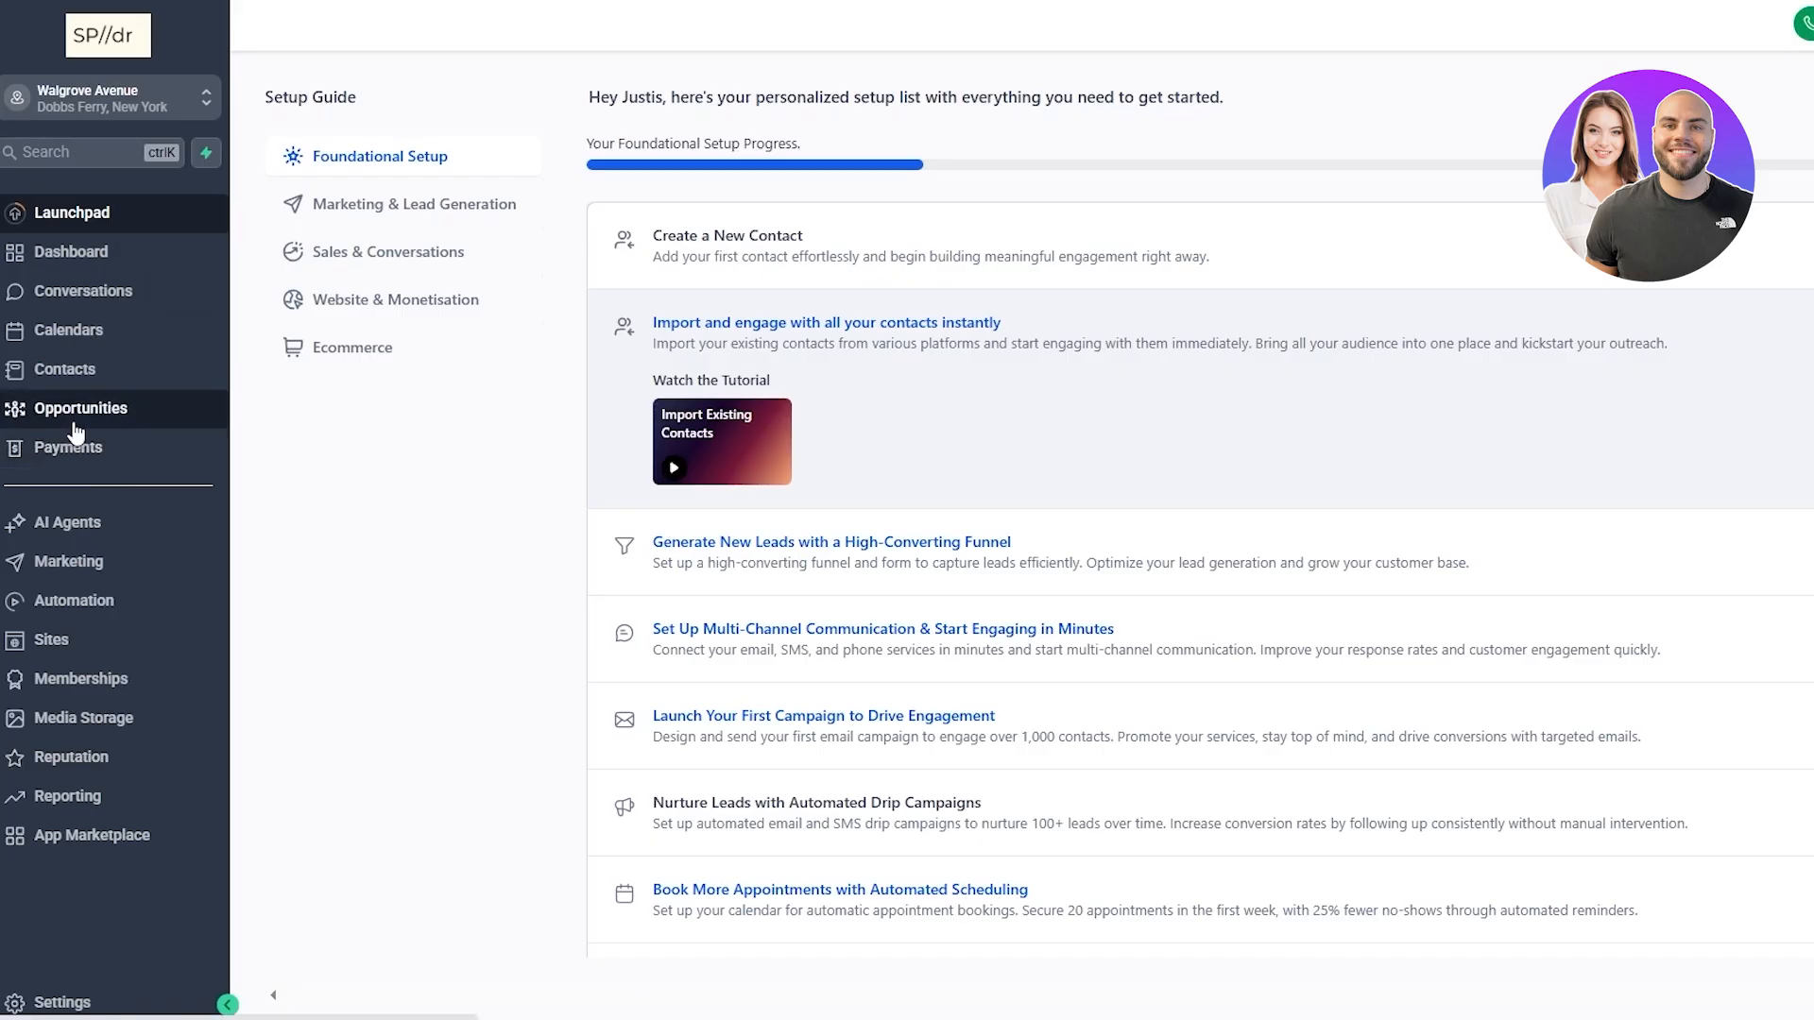
# Go to Opportunities, list the pipelines, and begin creating a new pipeline
pyautogui.click(75, 421)
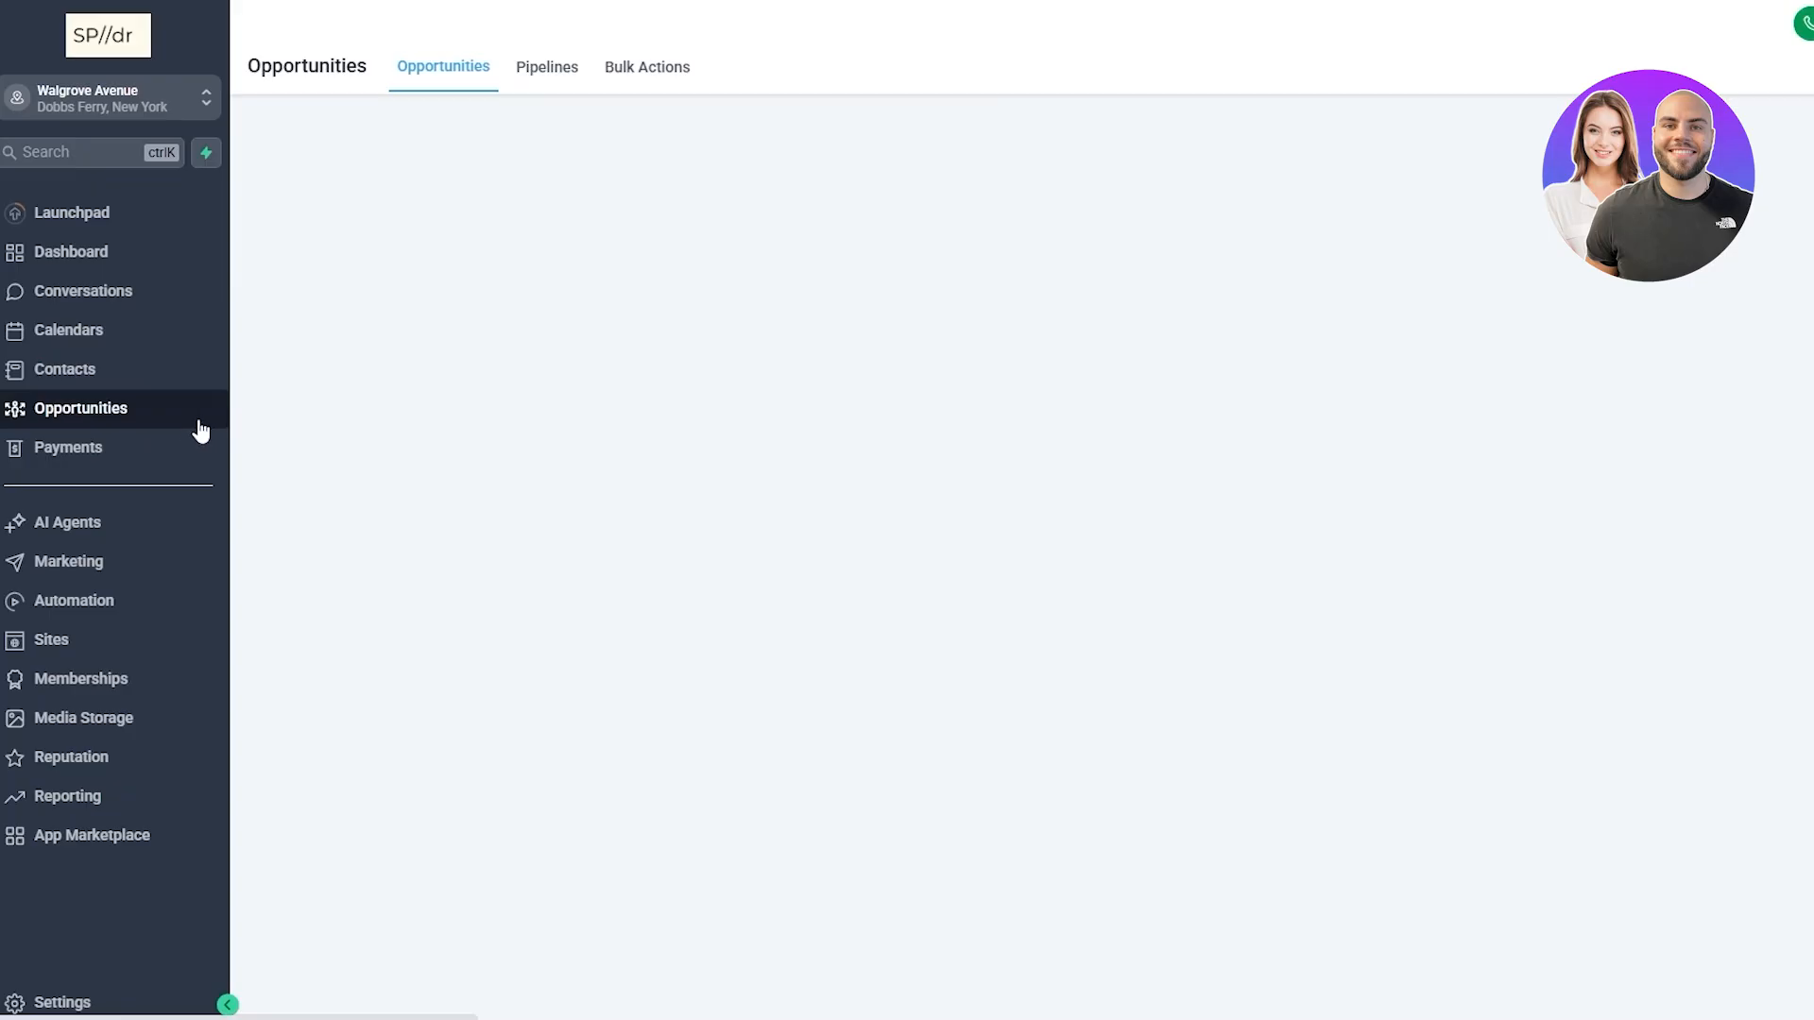
pyautogui.click(545, 90)
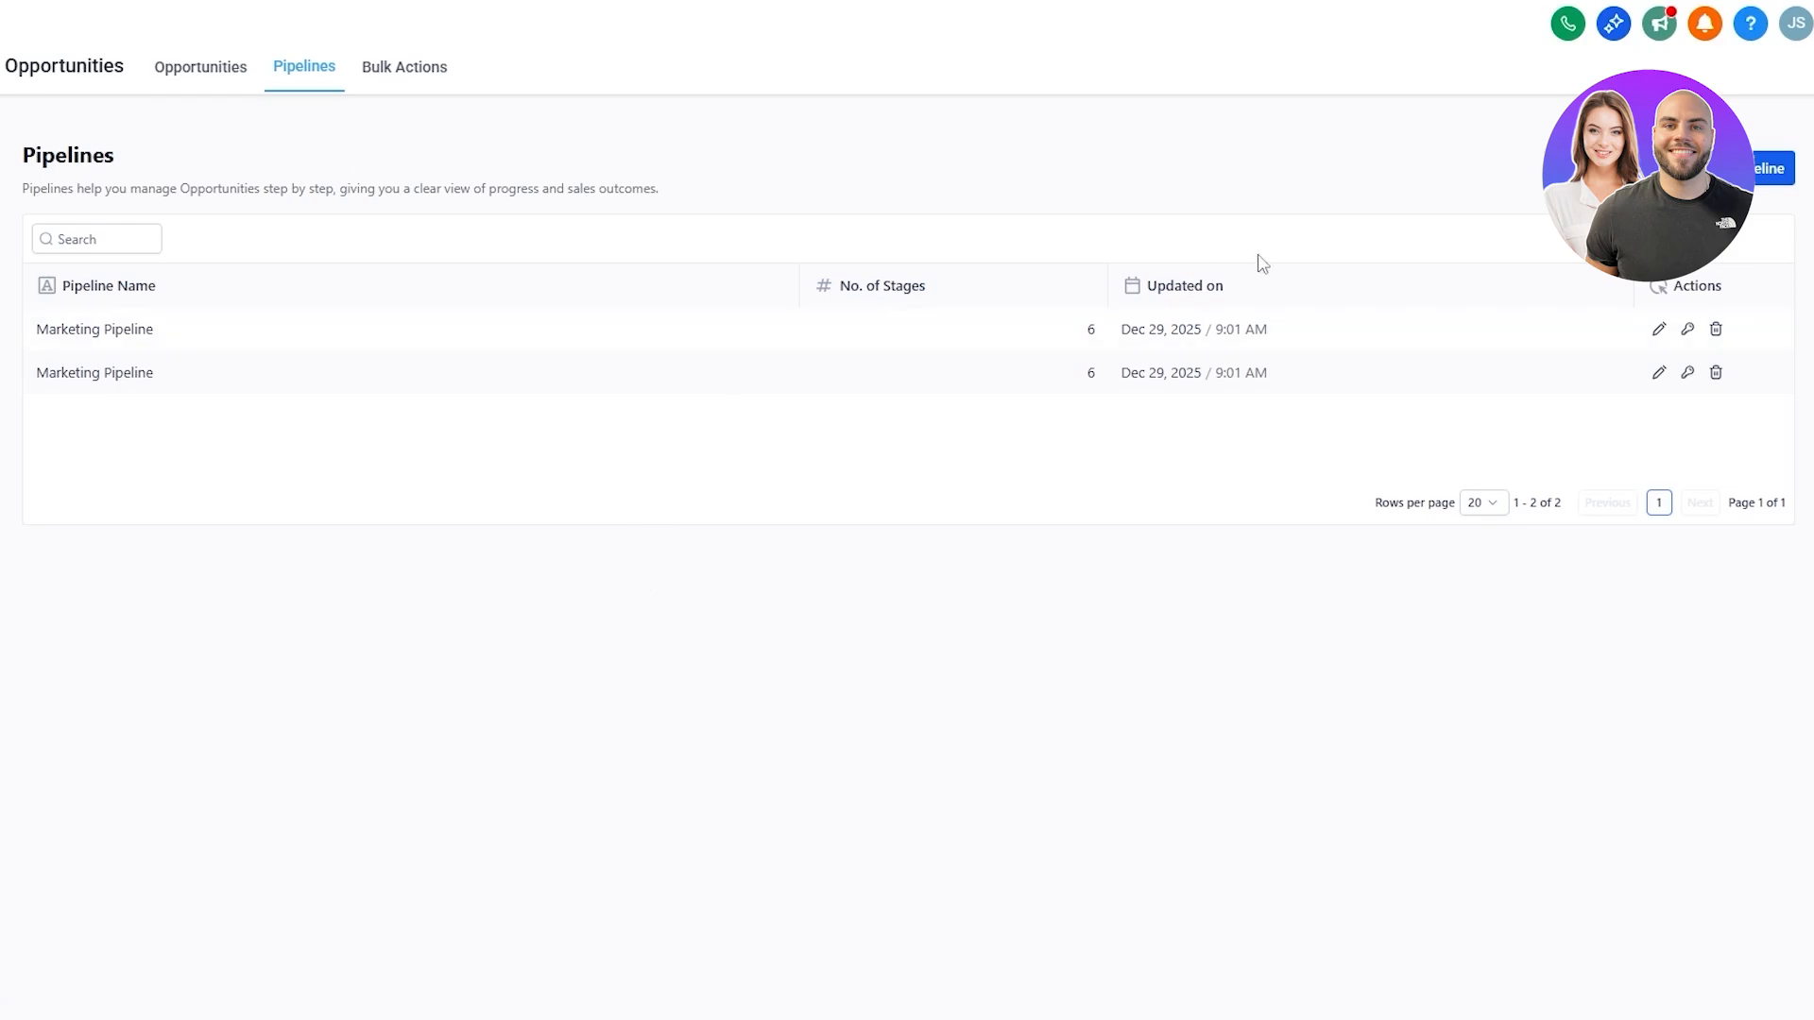
pyautogui.click(1774, 168)
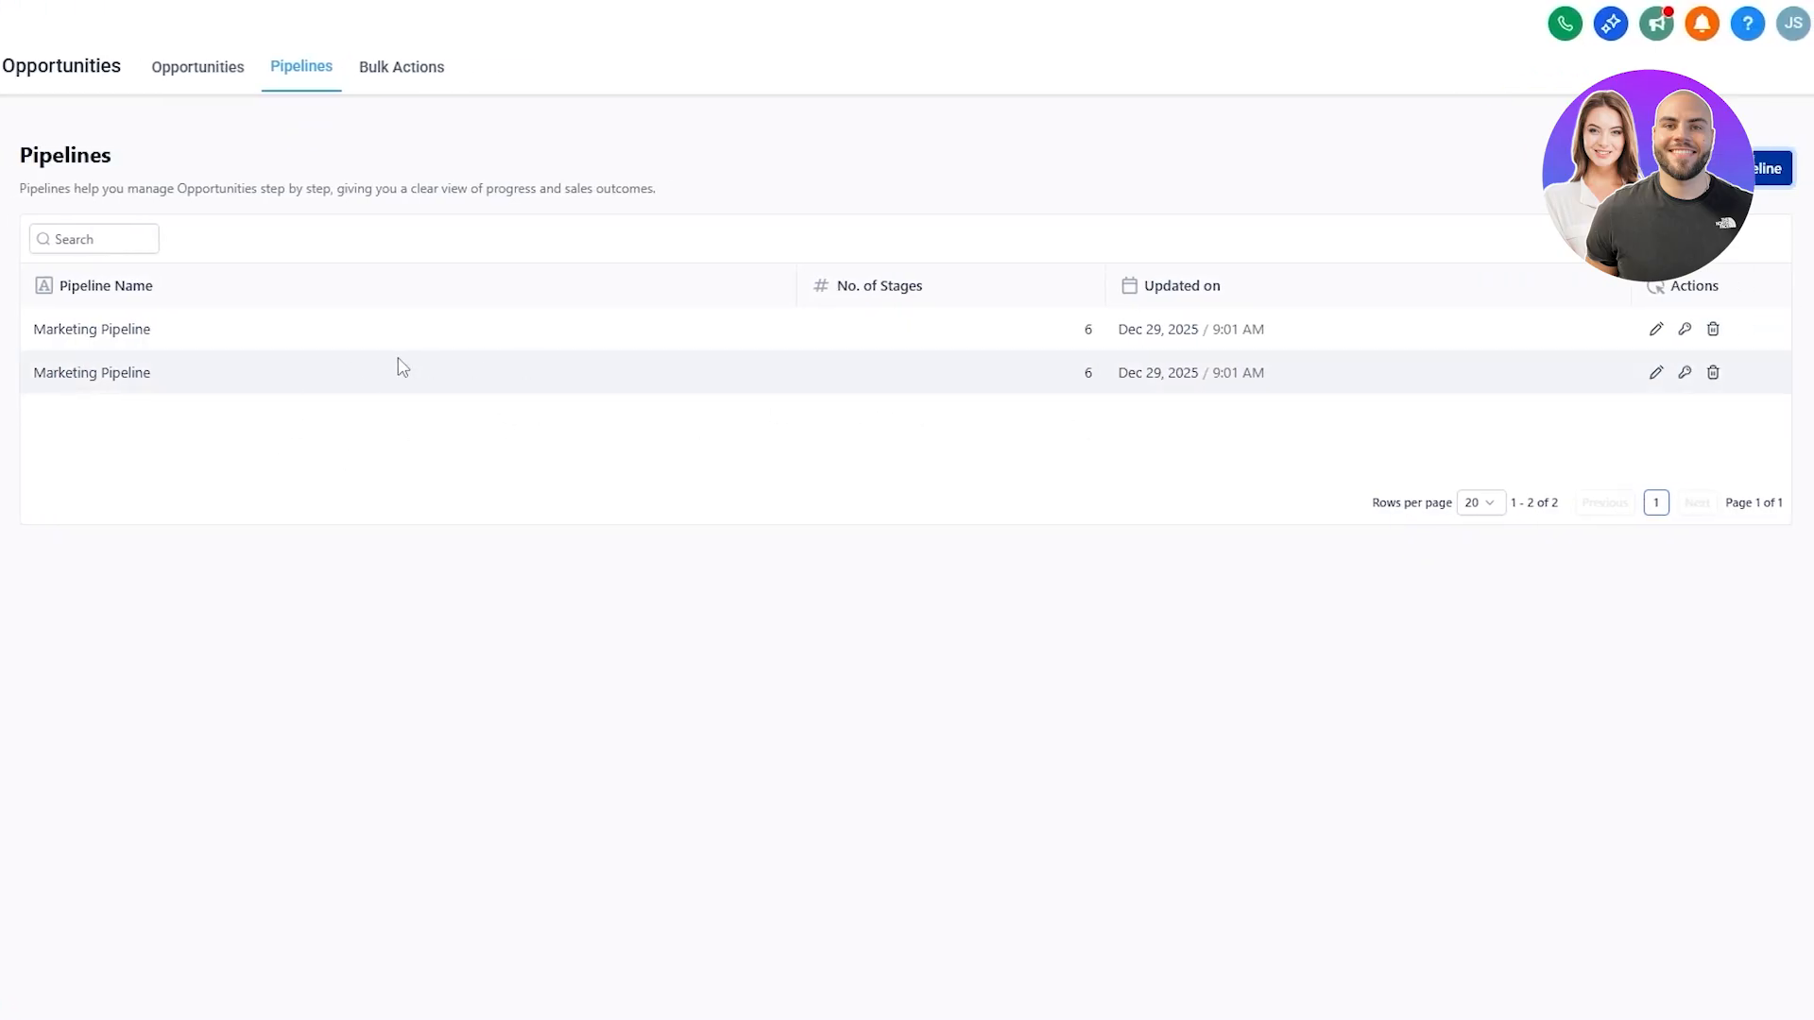
pyautogui.click(99, 98)
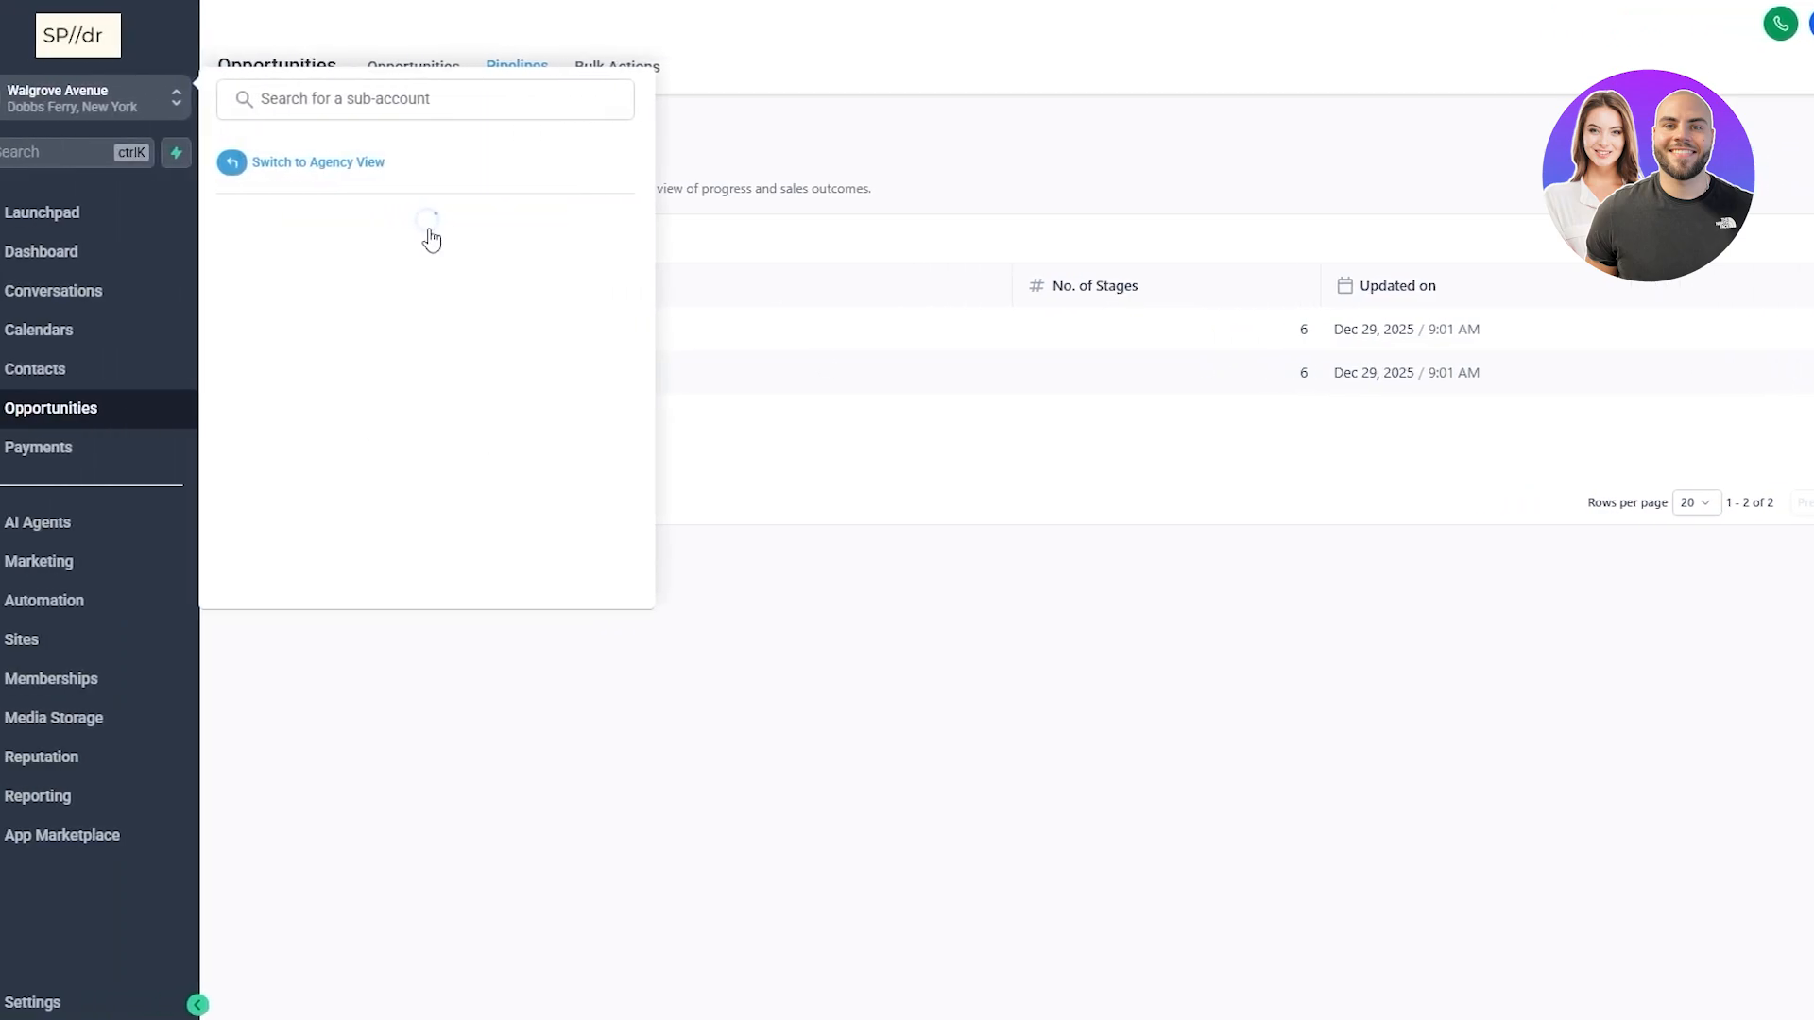
pyautogui.click(685, 480)
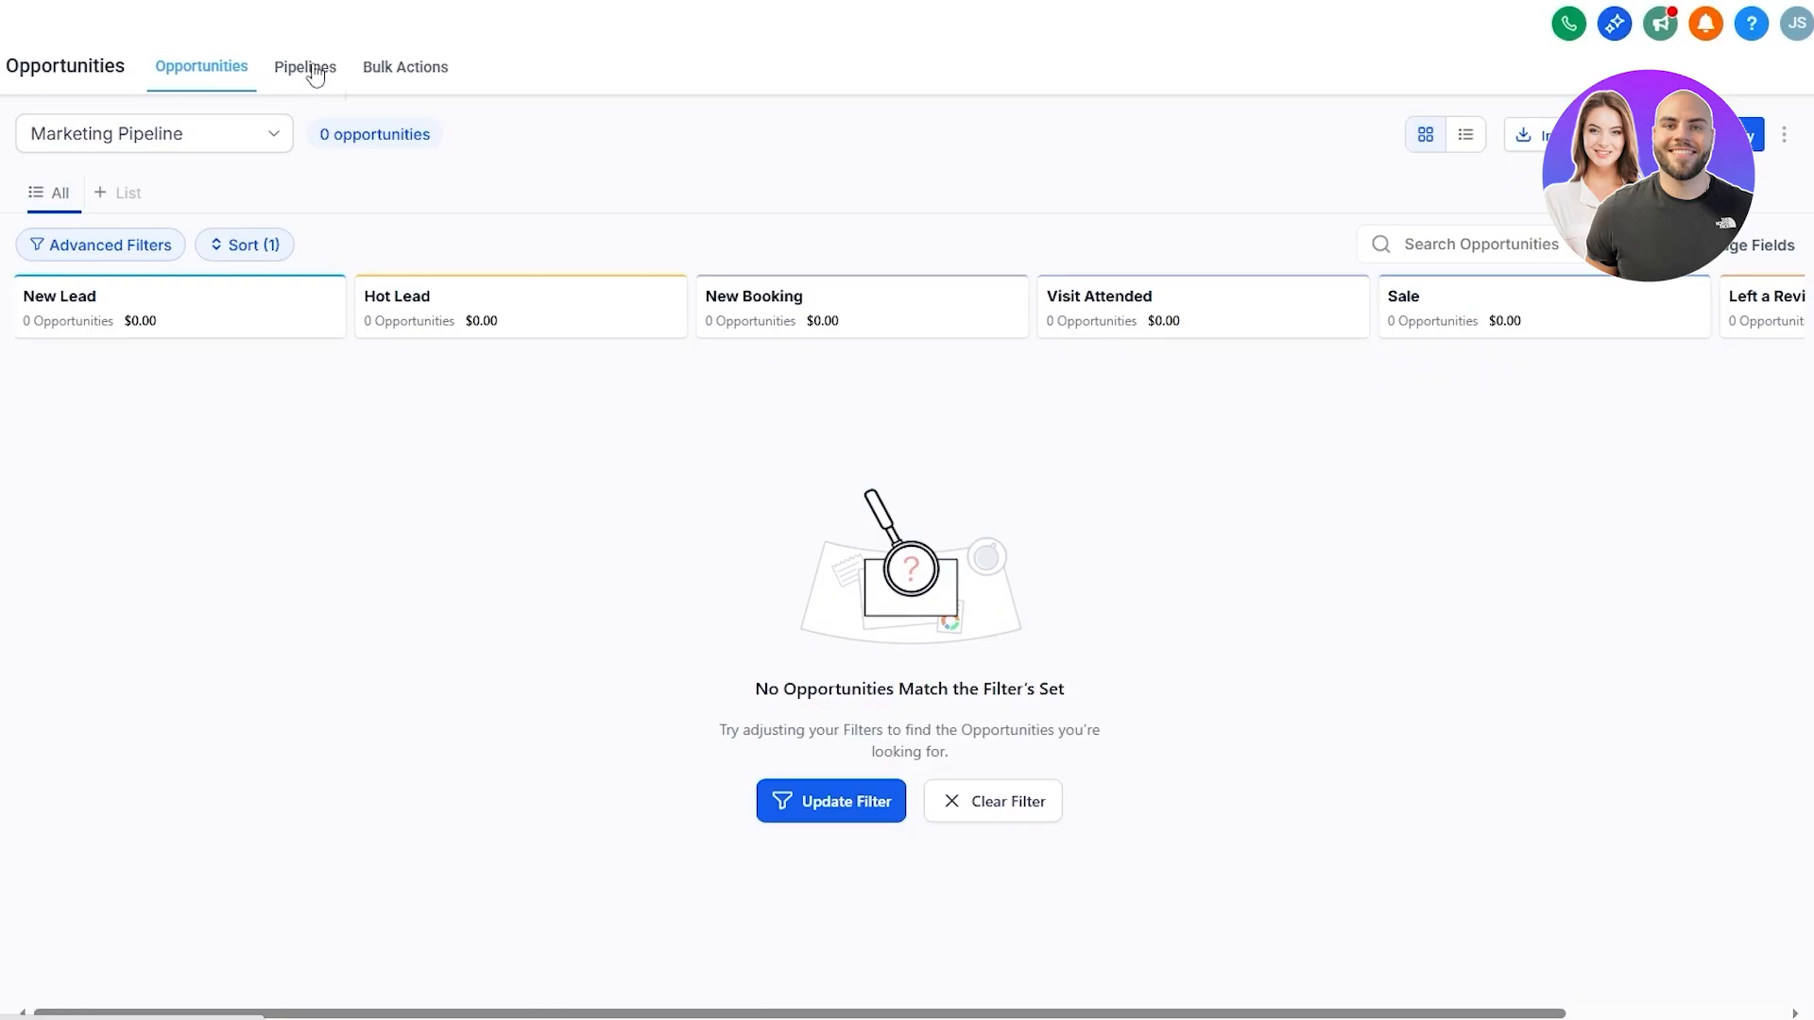
pyautogui.click(210, 140)
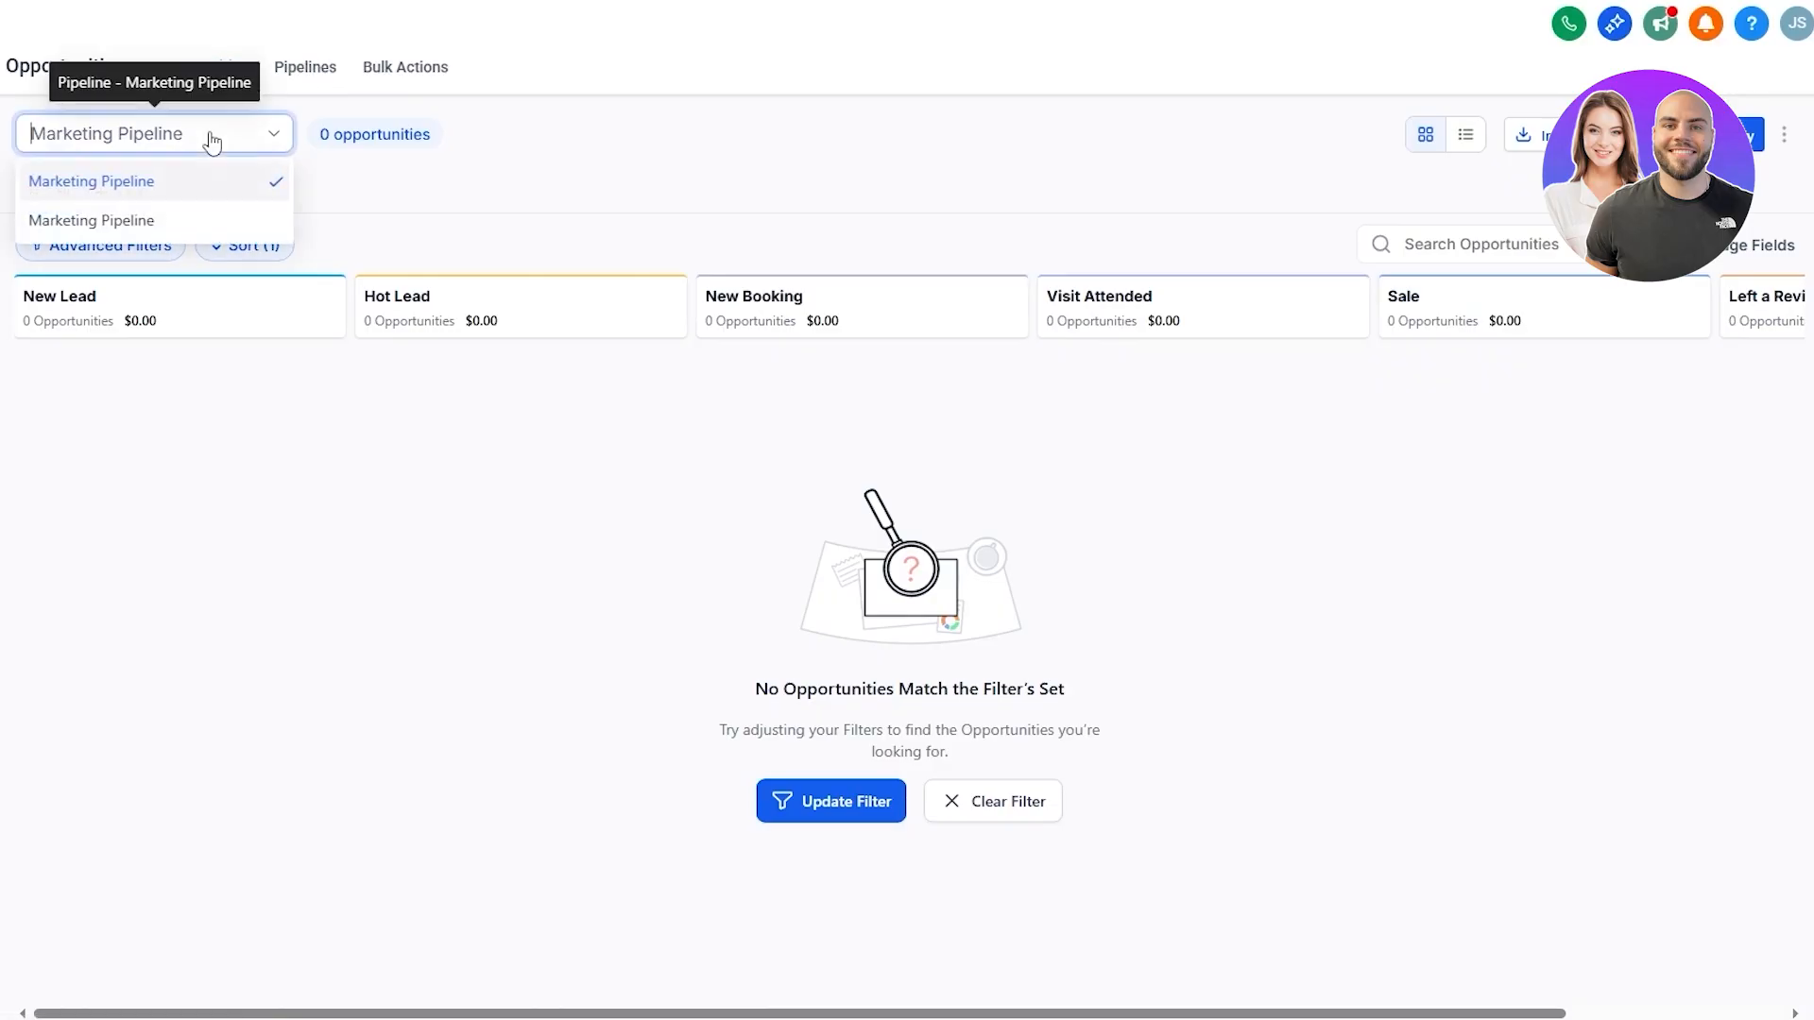
pyautogui.click(206, 224)
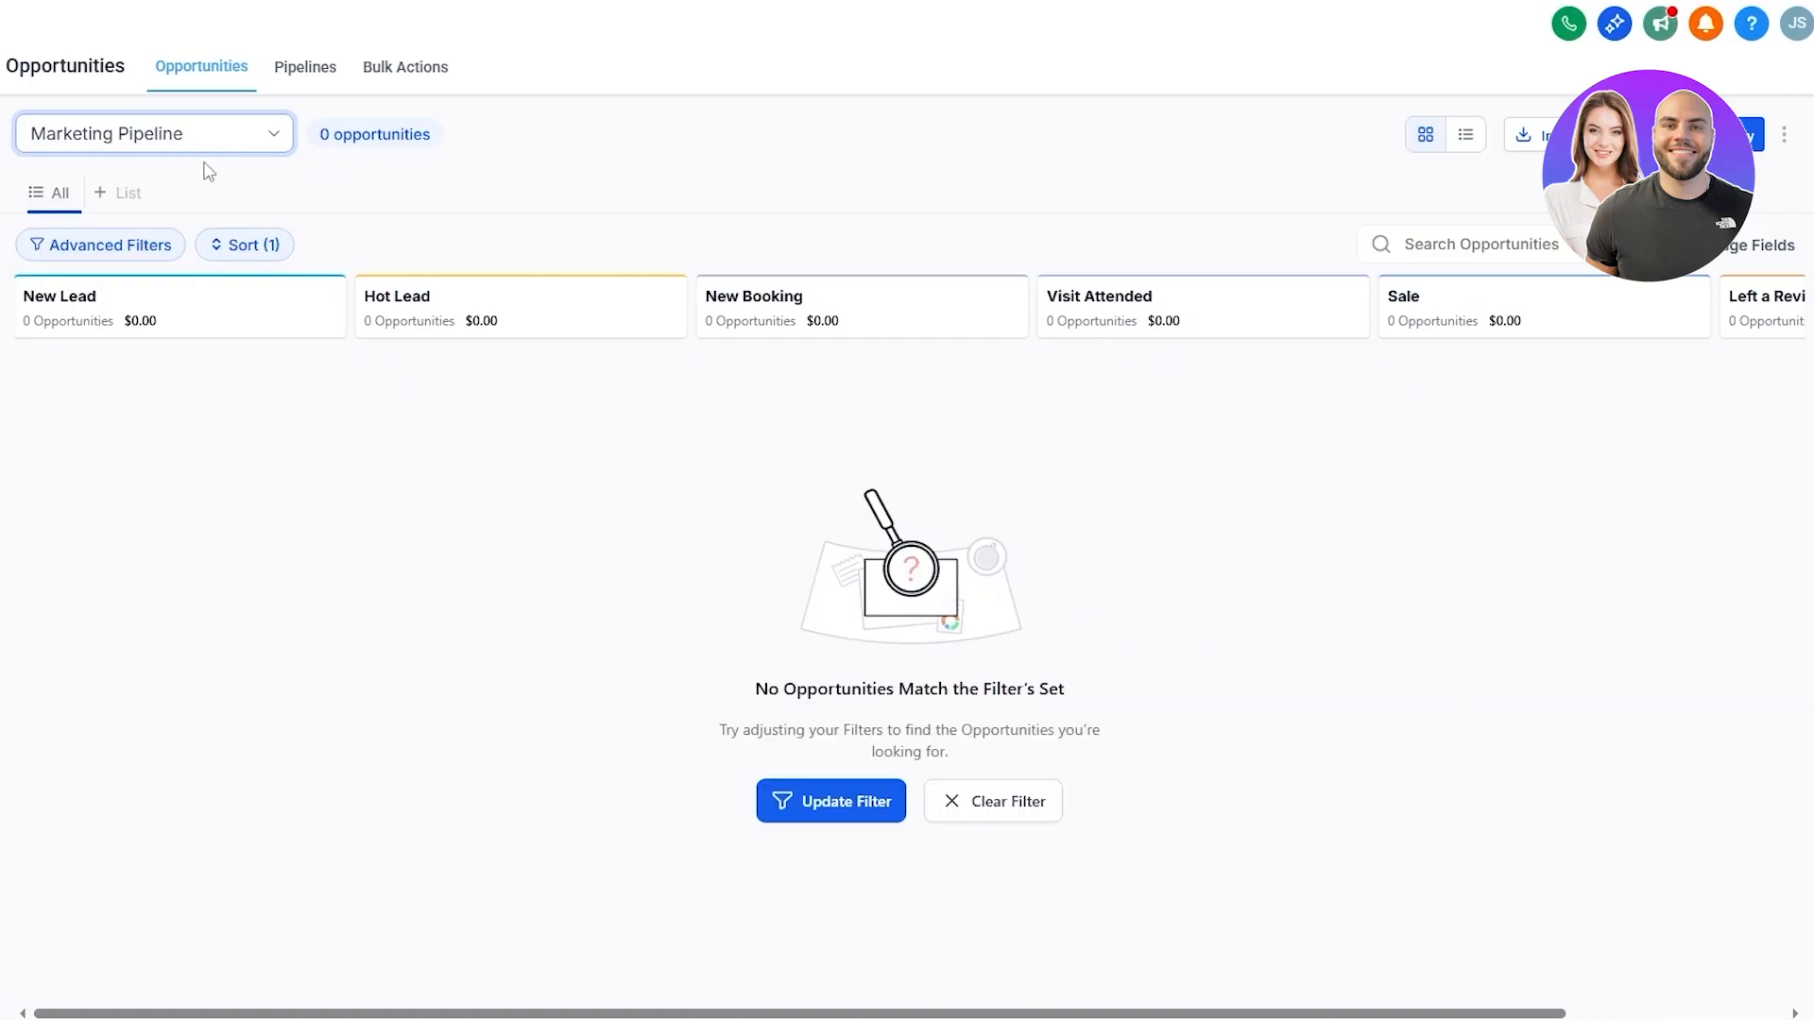
pyautogui.click(210, 143)
pyautogui.click(340, 477)
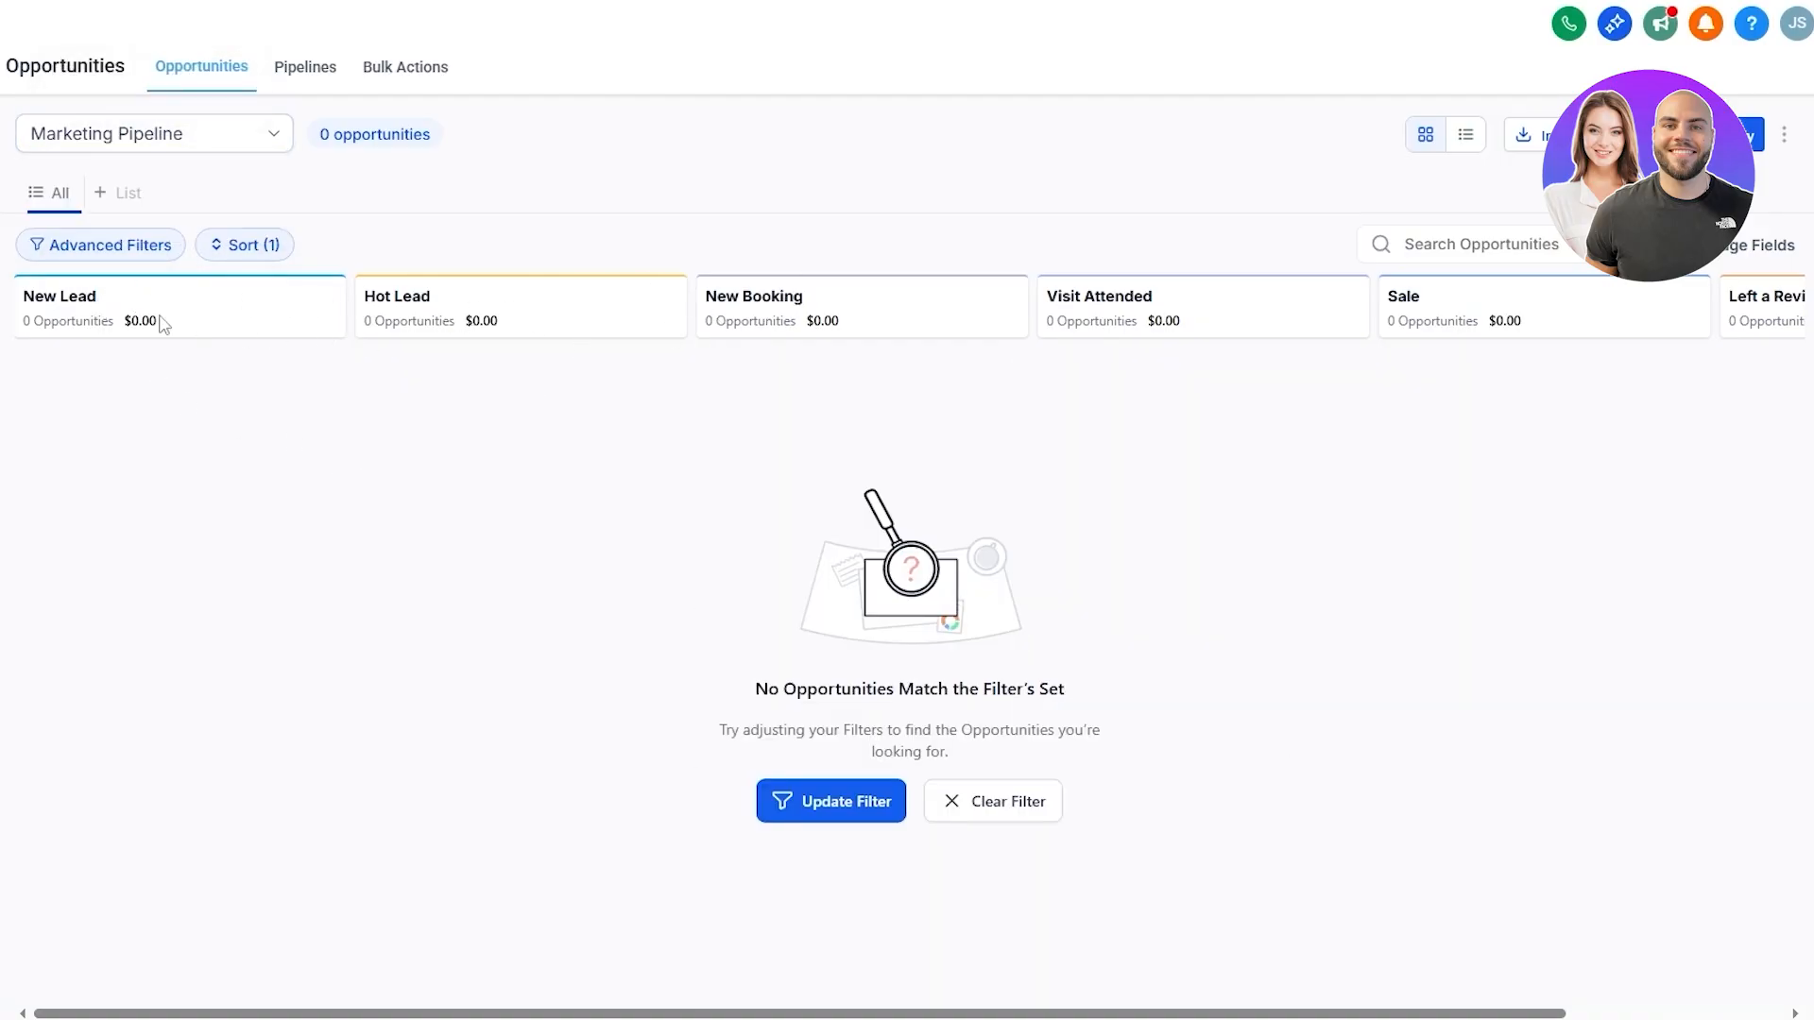
pyautogui.moveTo(44, 295); pyautogui.dragTo(215, 300)
pyautogui.moveTo(360, 297); pyautogui.dragTo(810, 296)
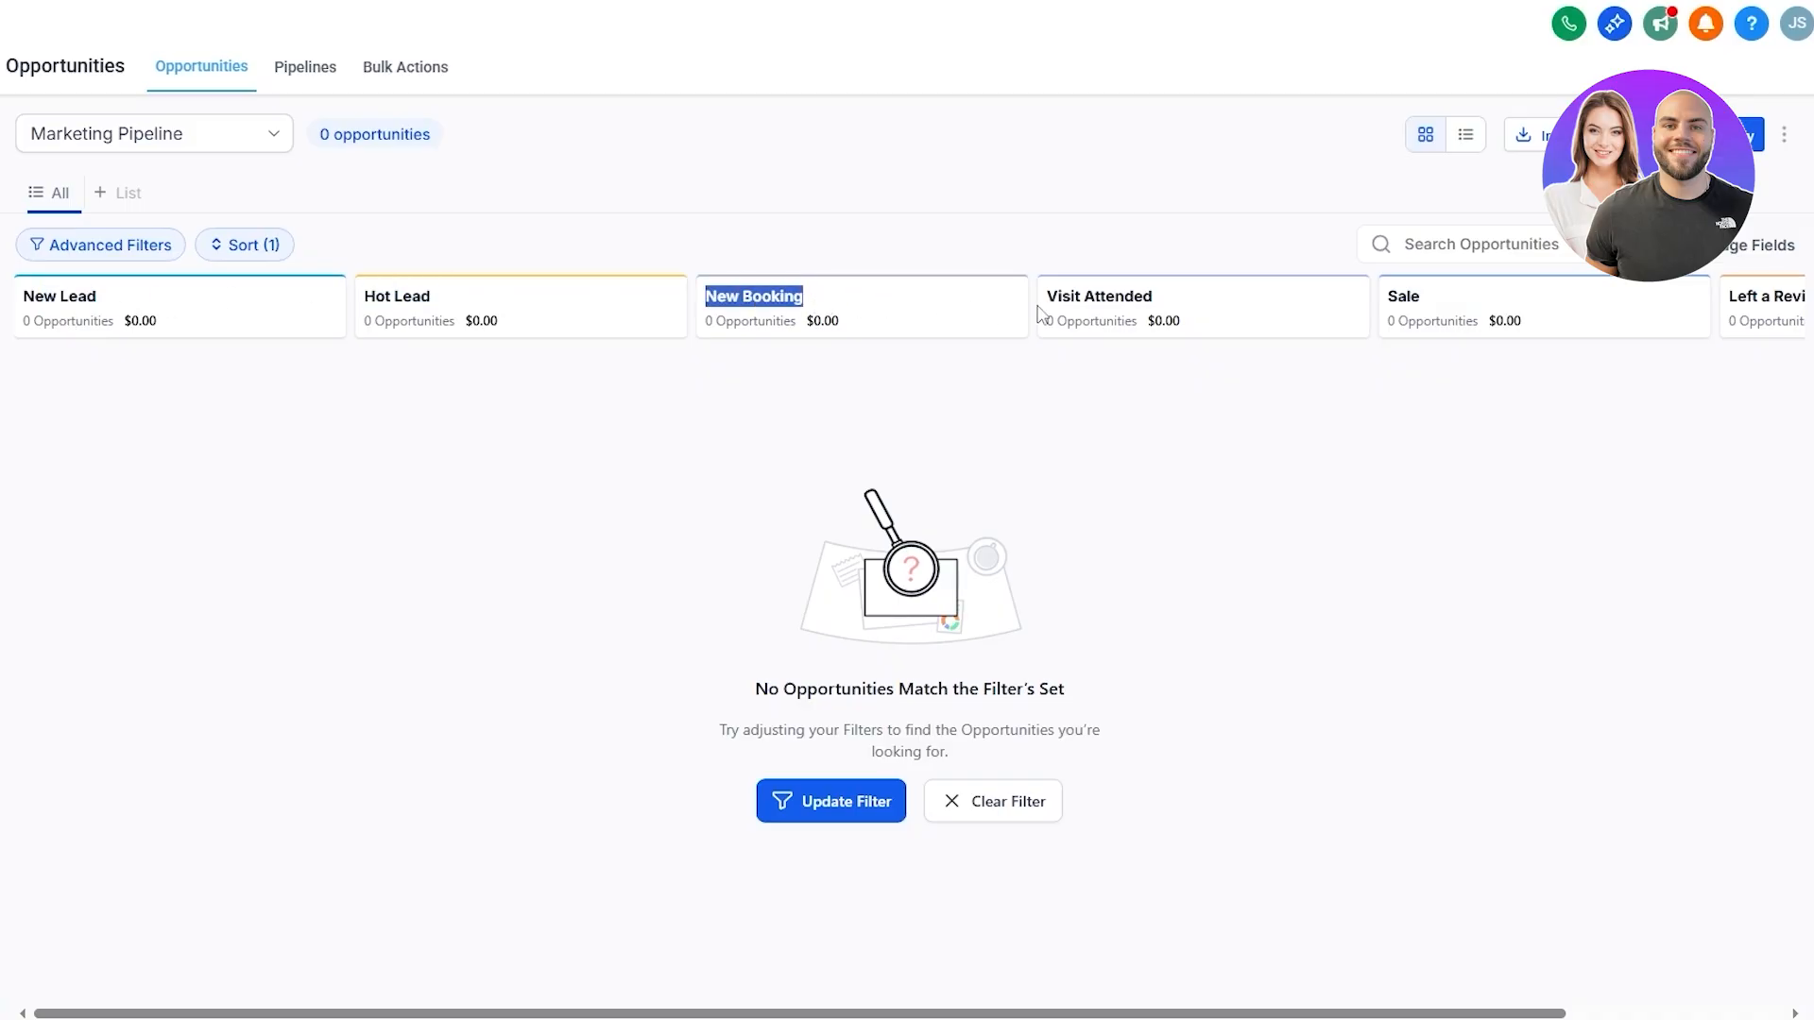
pyautogui.moveTo(1045, 296); pyautogui.dragTo(1143, 295)
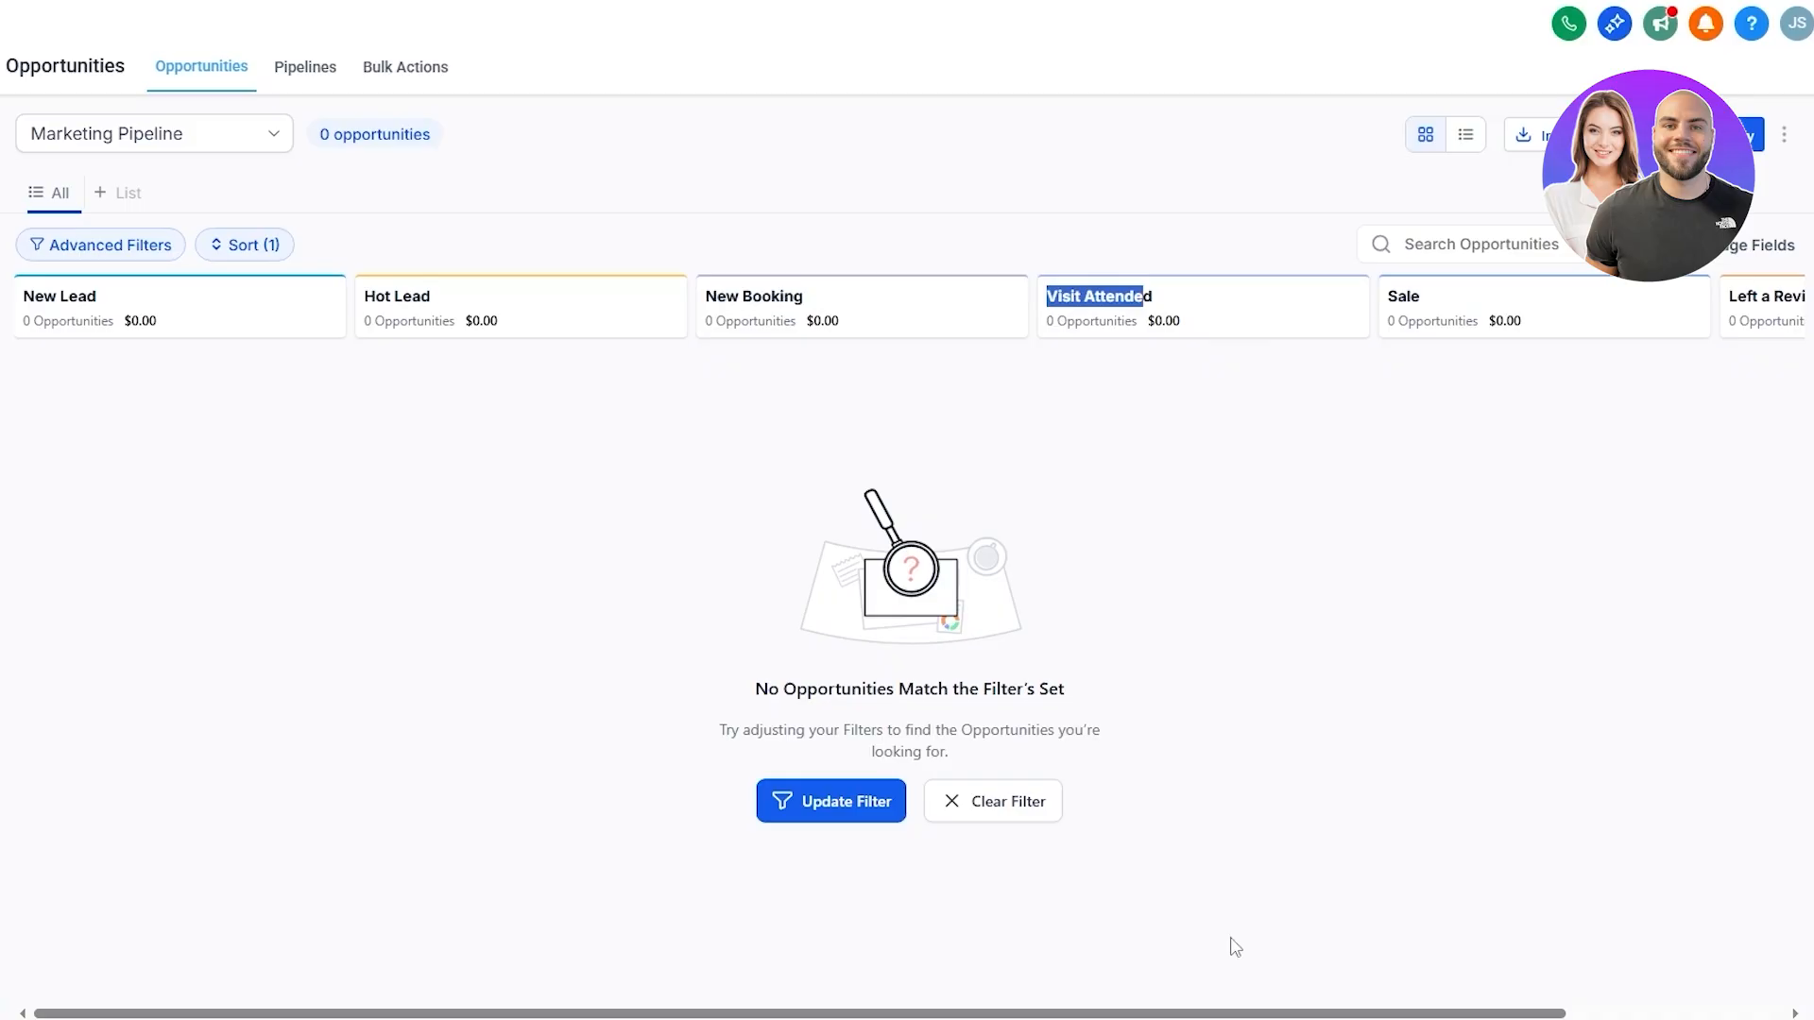
pyautogui.moveTo(1165, 1012); pyautogui.dragTo(1445, 972)
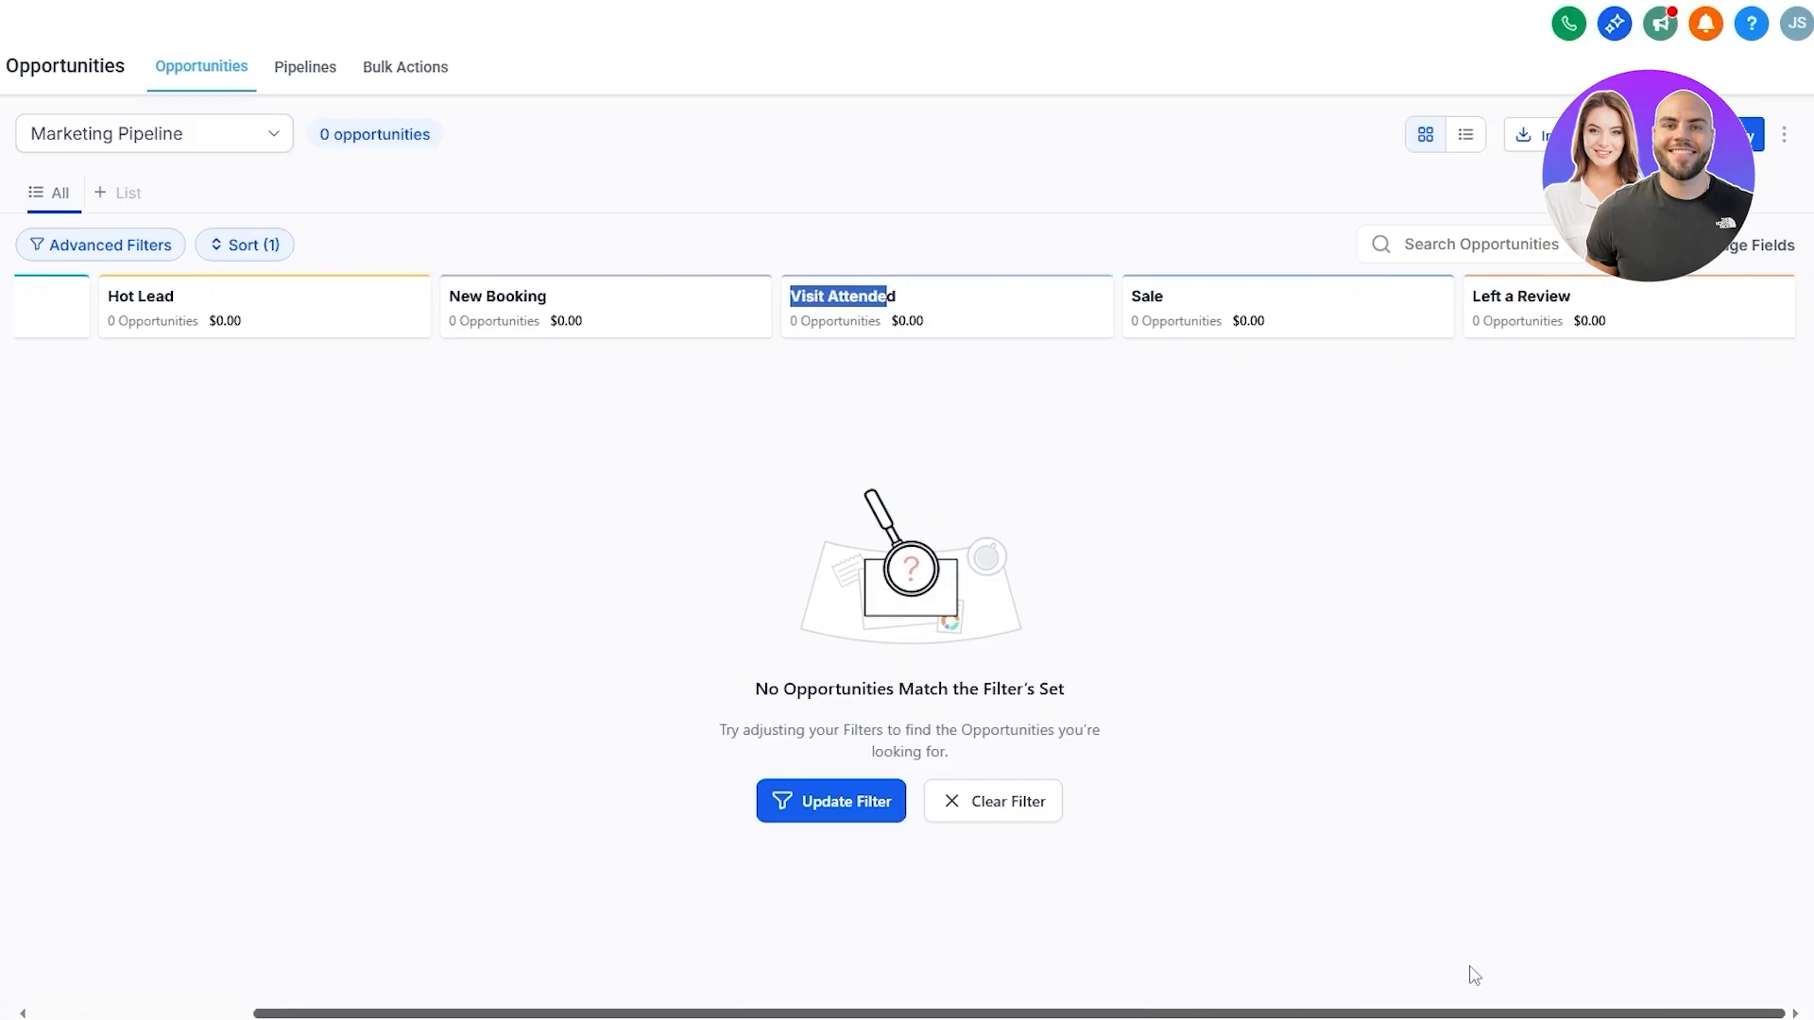
pyautogui.moveTo(1130, 295); pyautogui.dragTo(1167, 295)
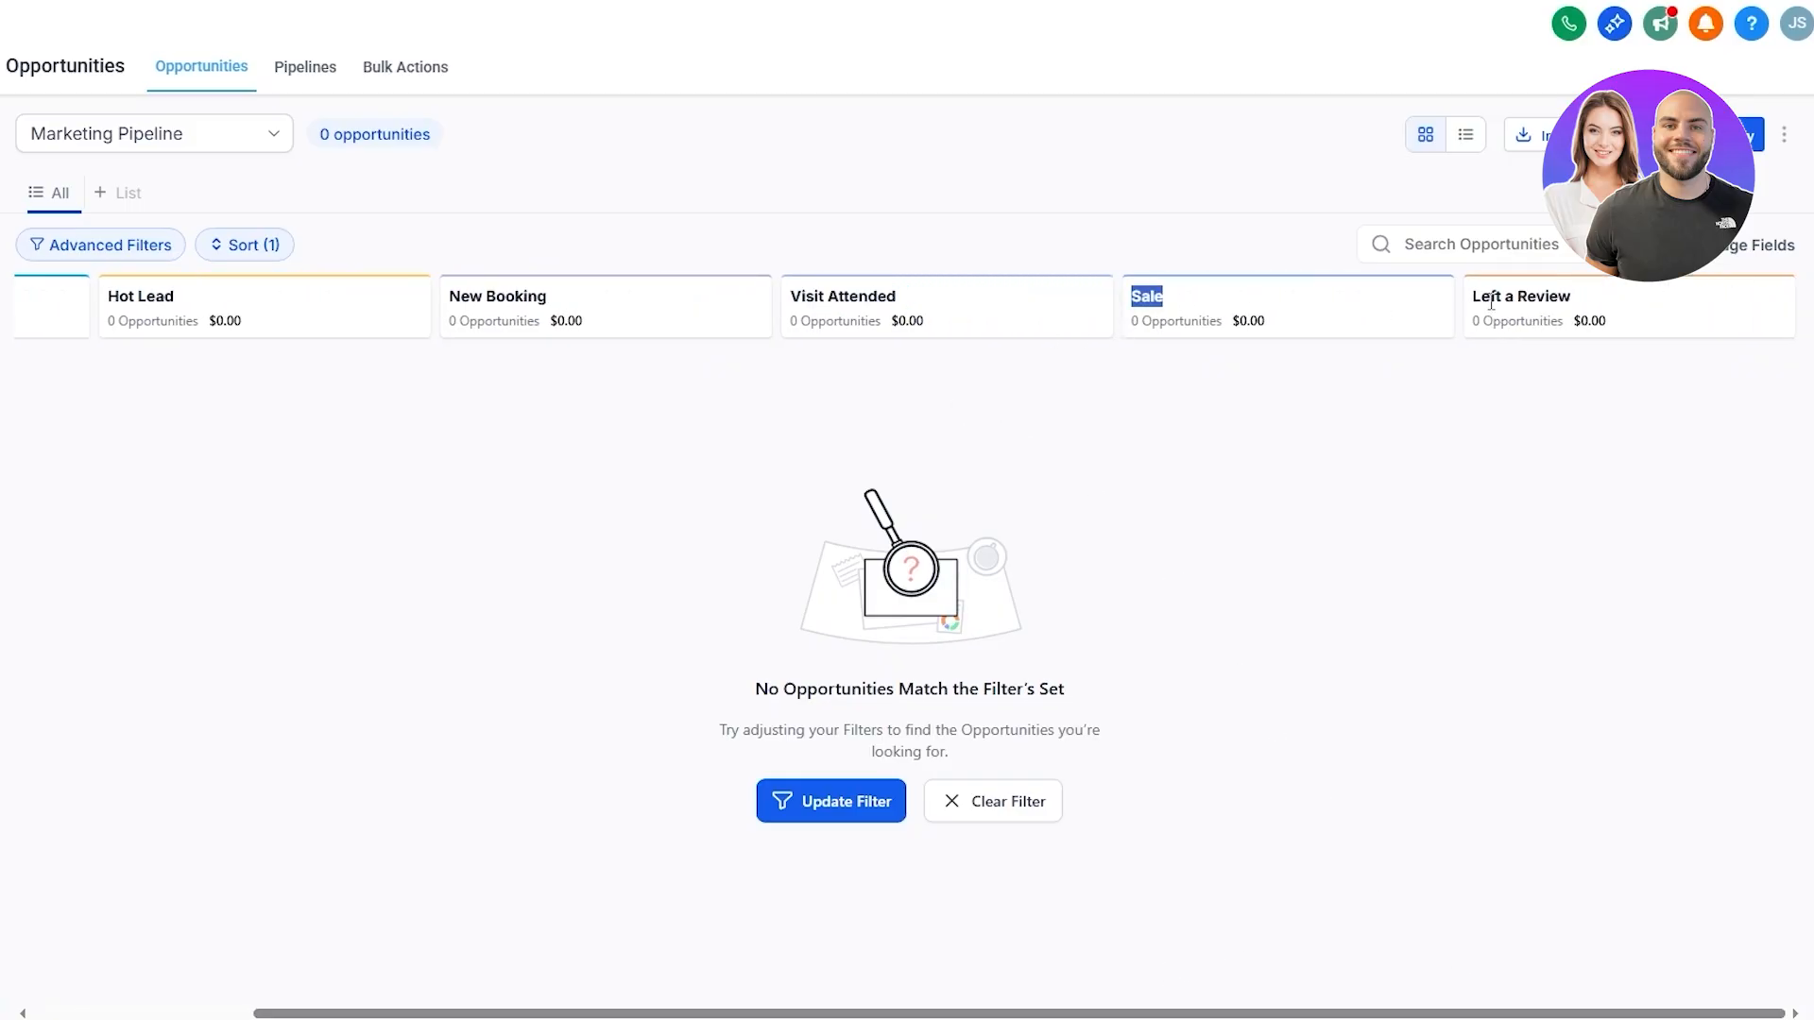
pyautogui.moveTo(1489, 296); pyautogui.dragTo(1573, 295)
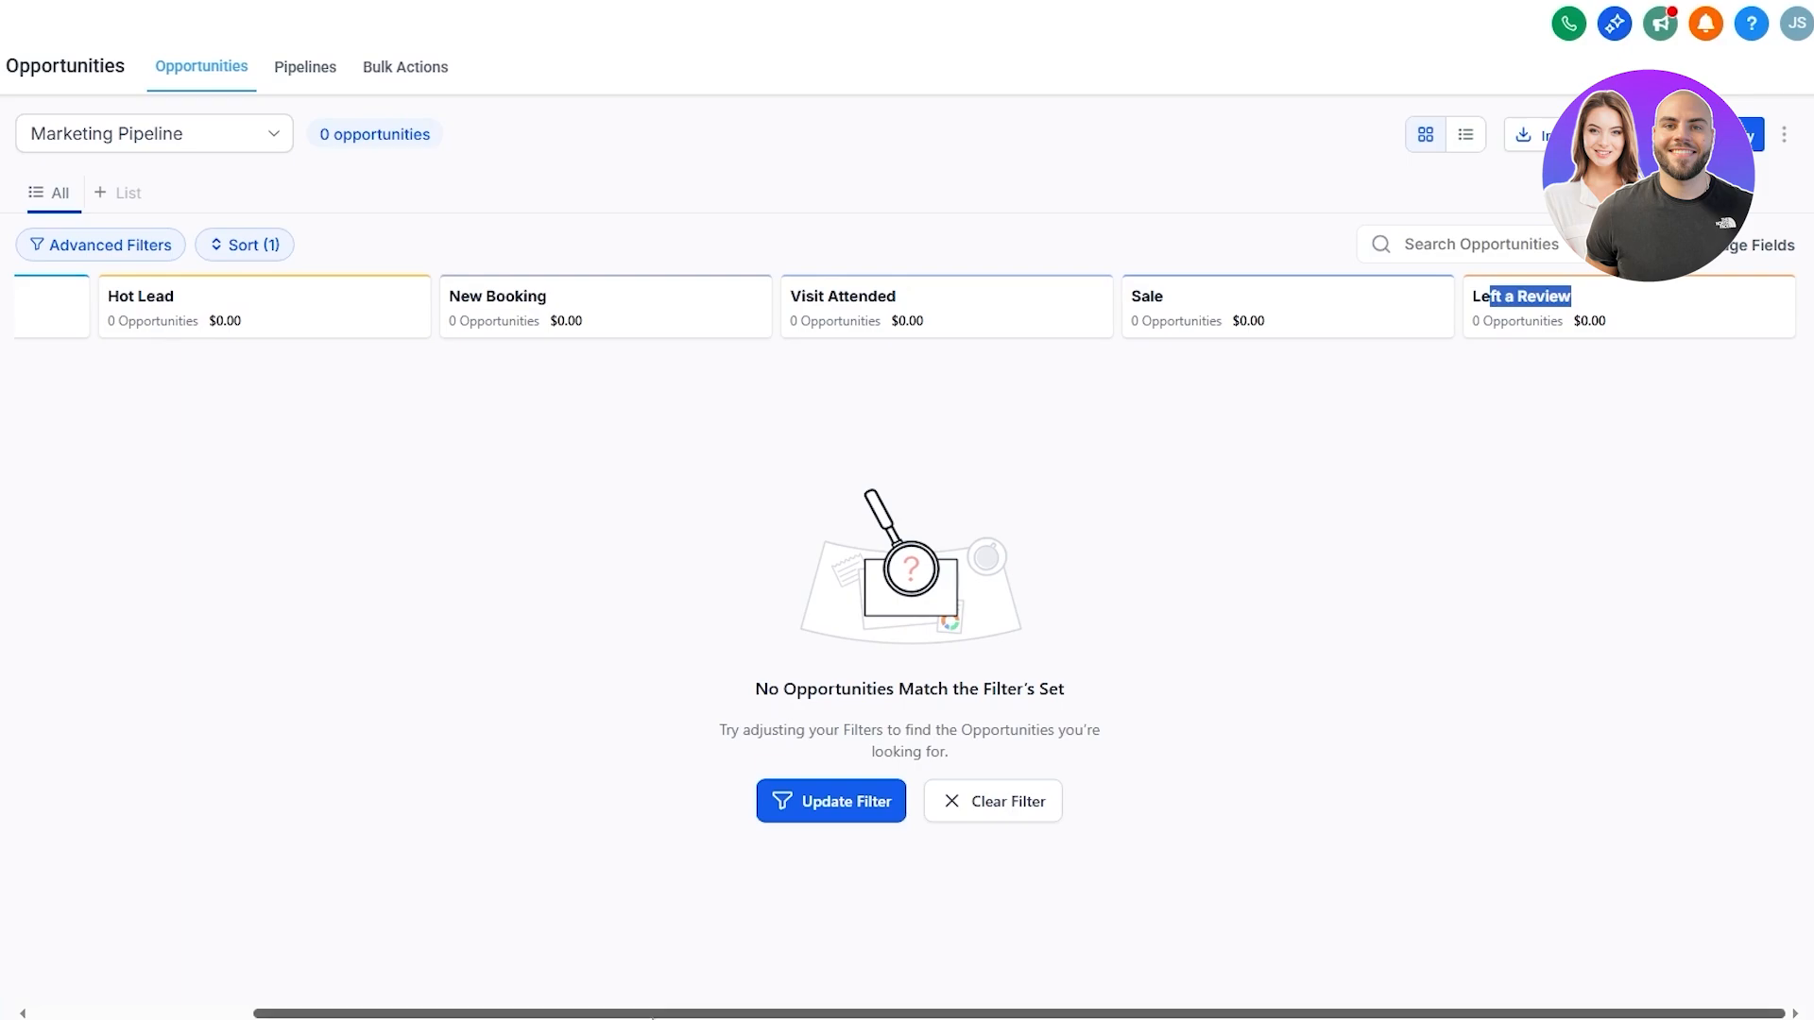
pyautogui.moveTo(813, 1015); pyautogui.dragTo(588, 1009)
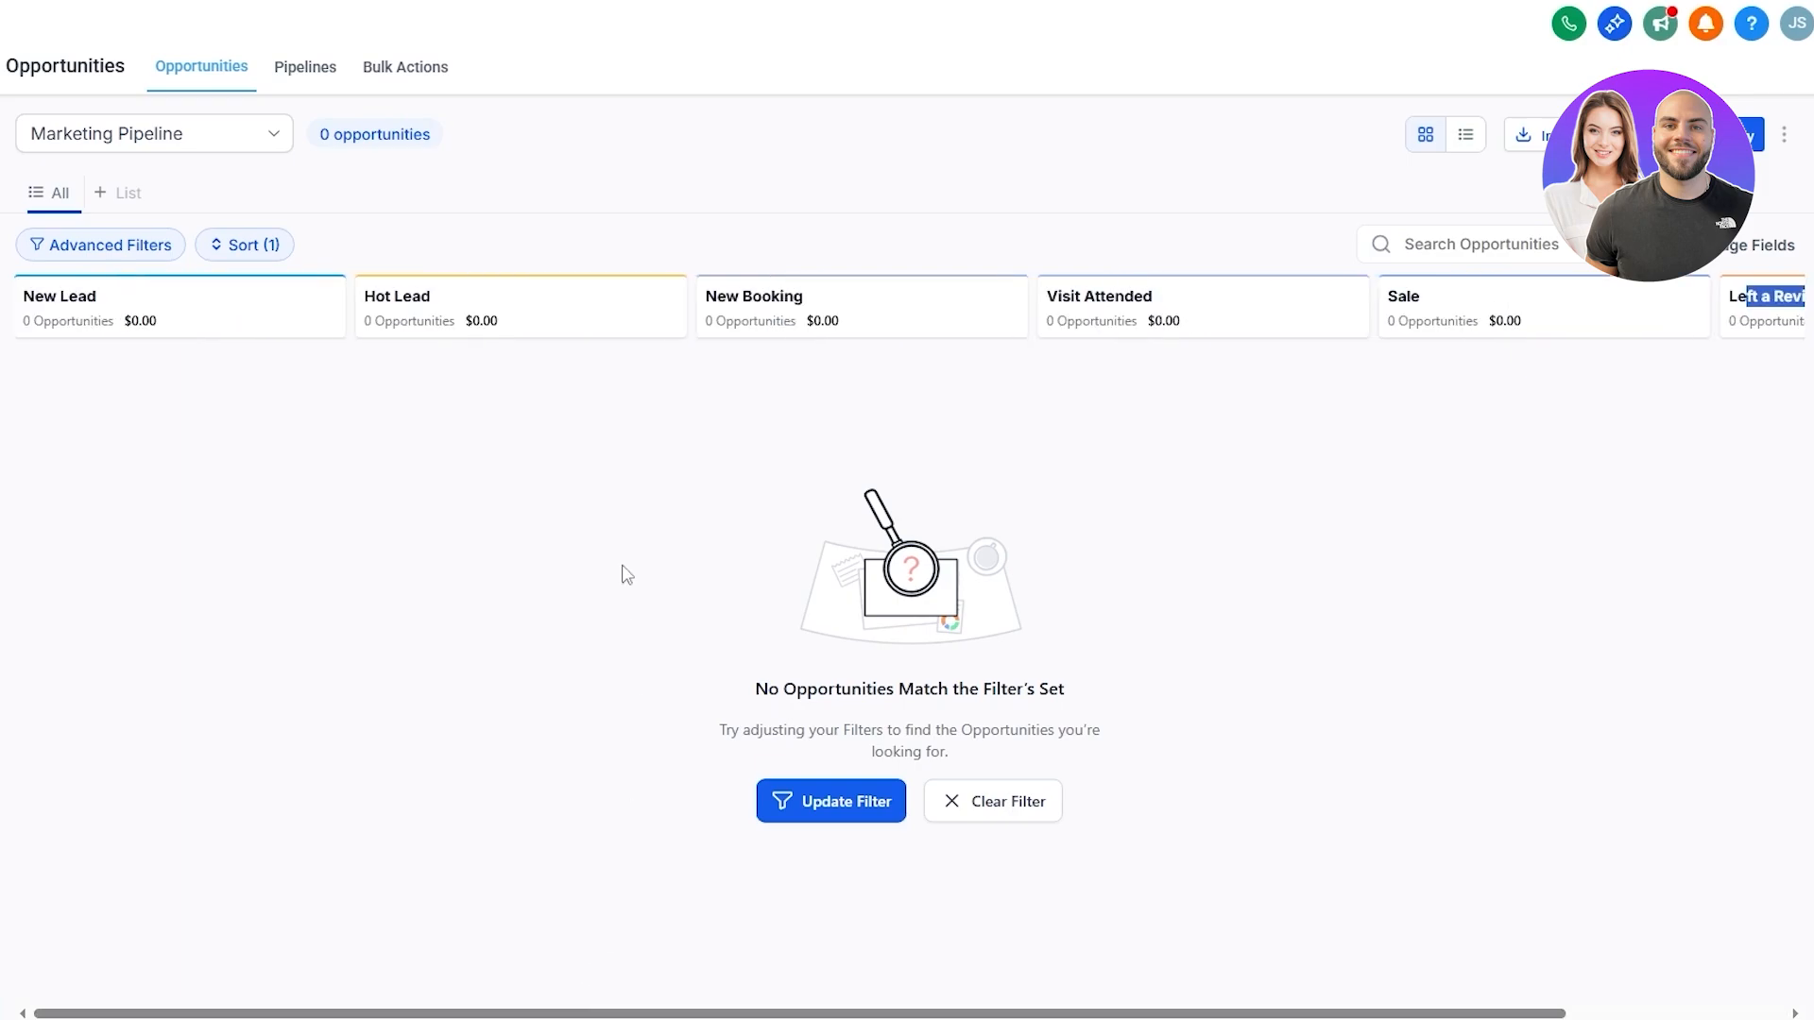
pyautogui.click(313, 83)
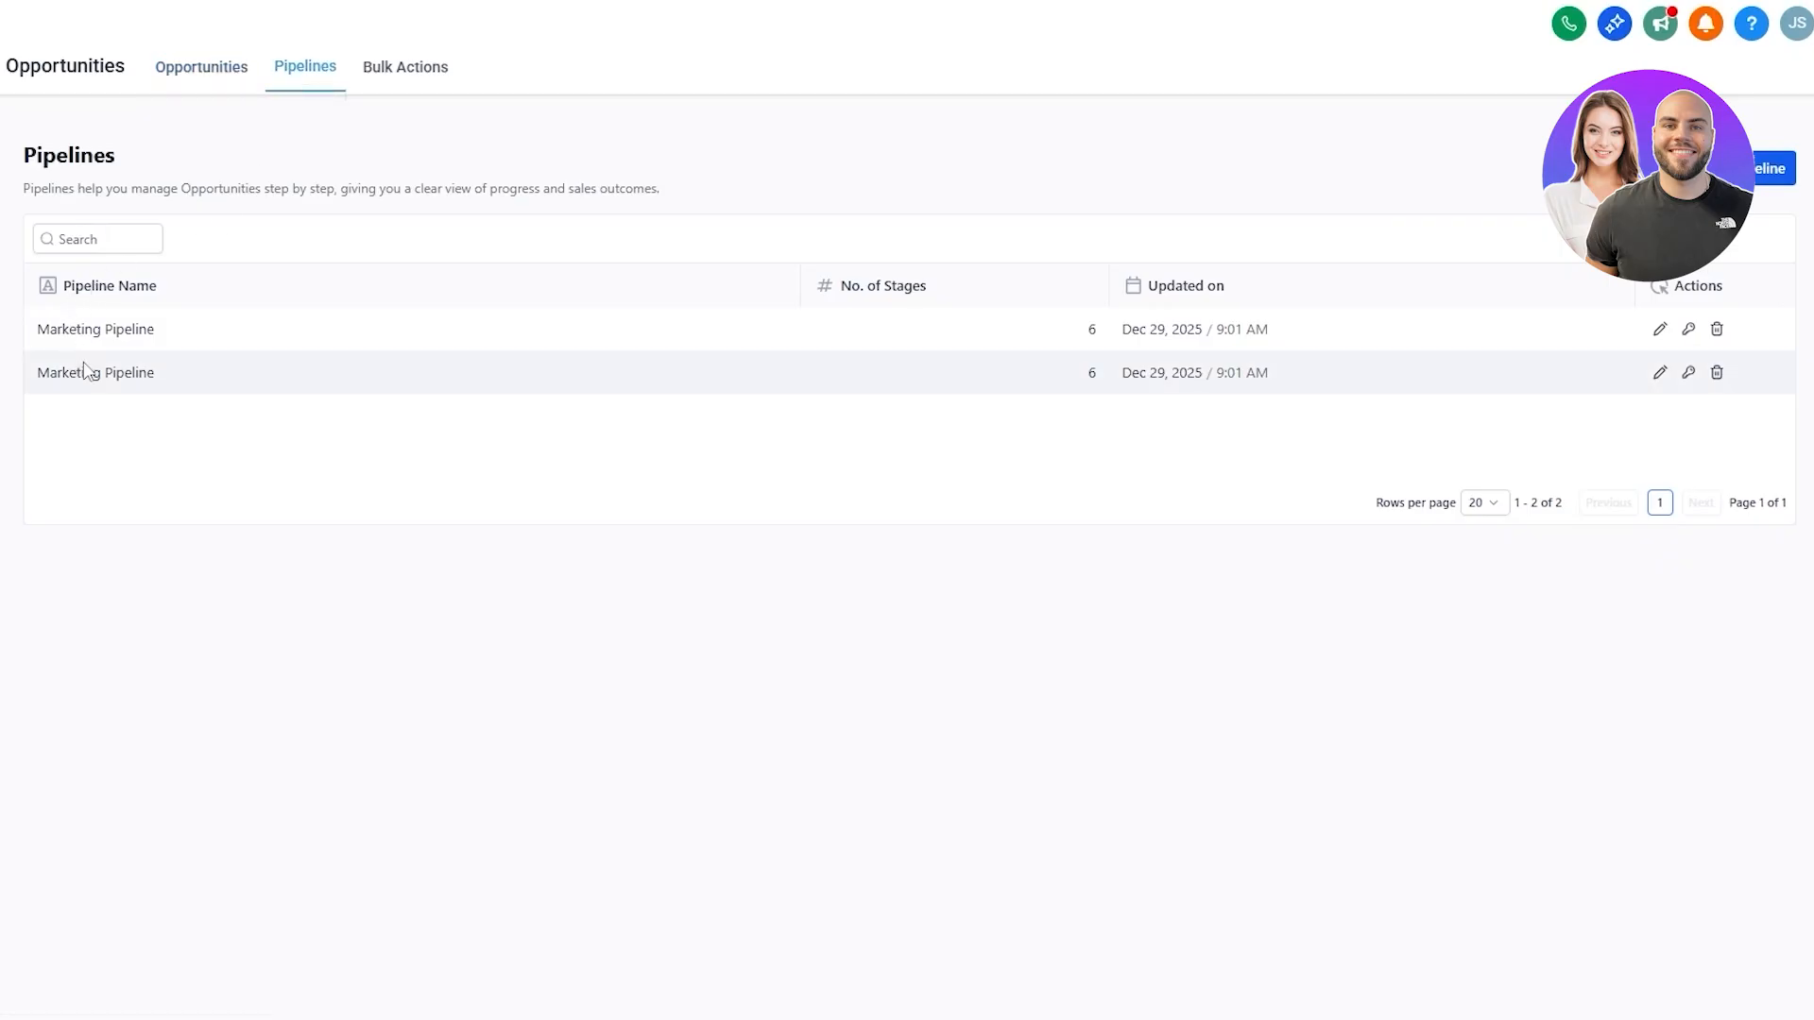
# Delete the second Marketing Pipeline row, confirming by entering DELETE
pyautogui.click(1717, 329)
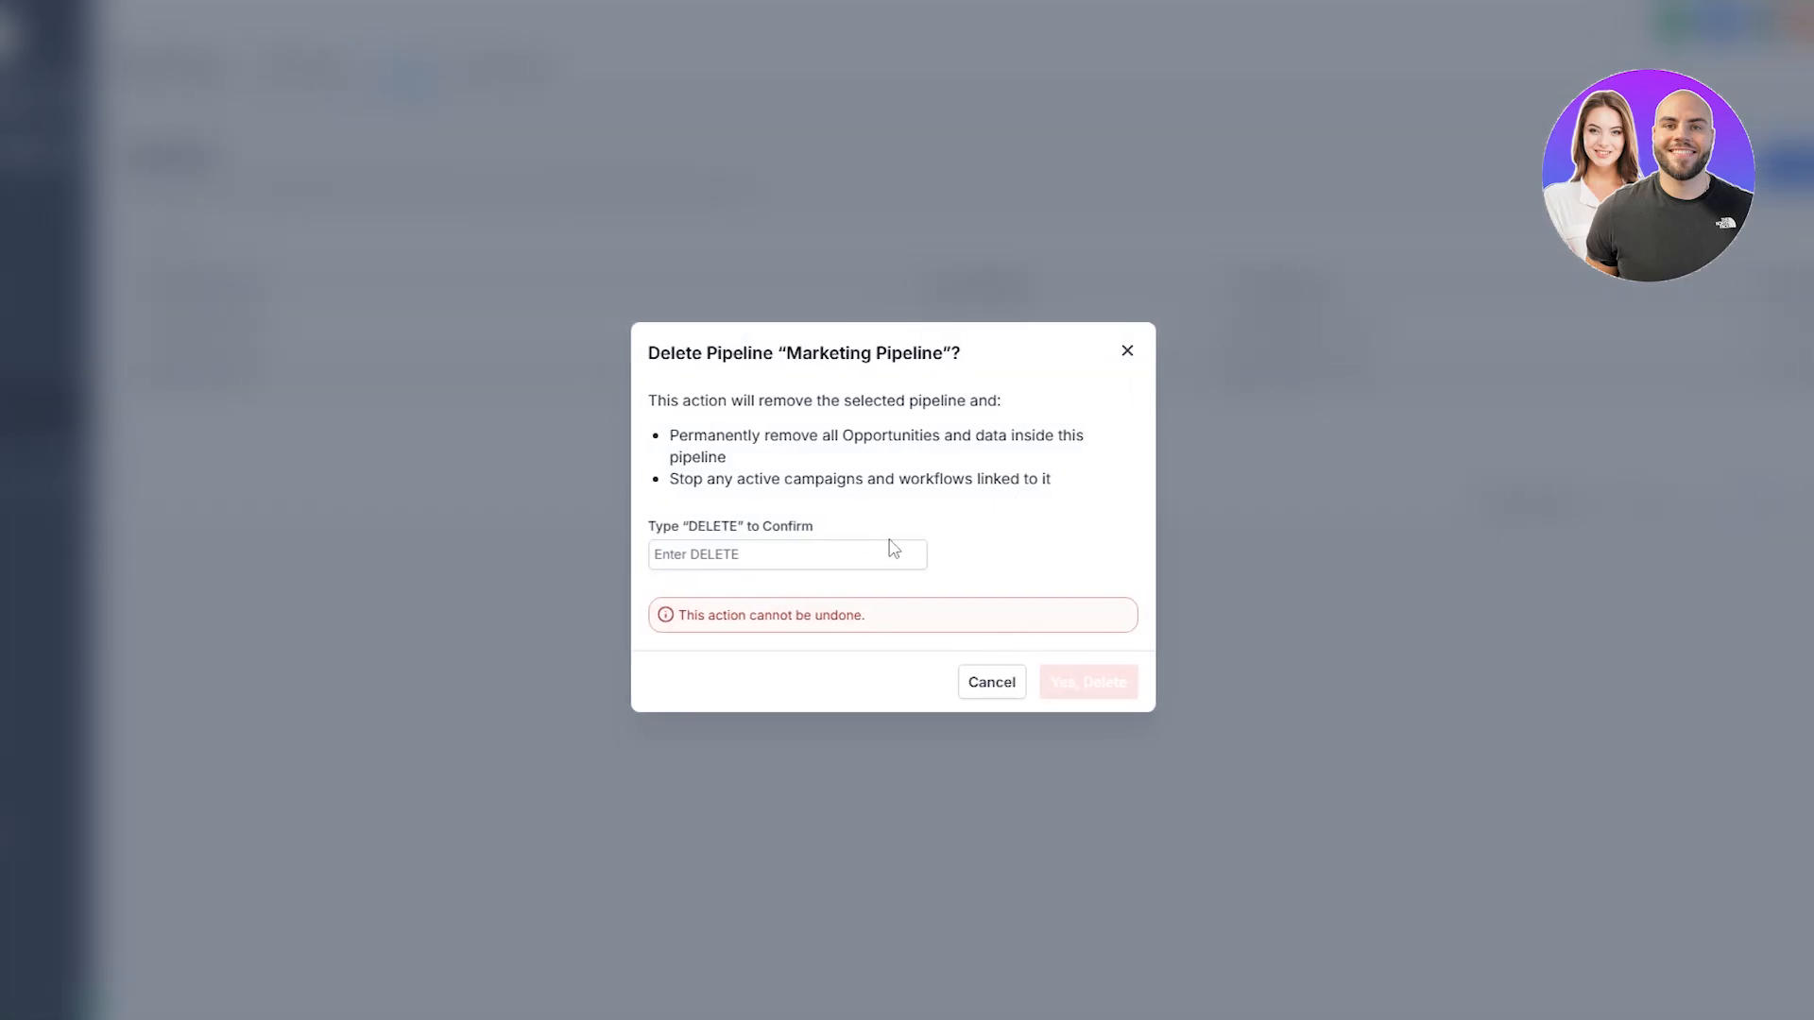
pyautogui.click(742, 548)
pyautogui.doubleClick(737, 526)
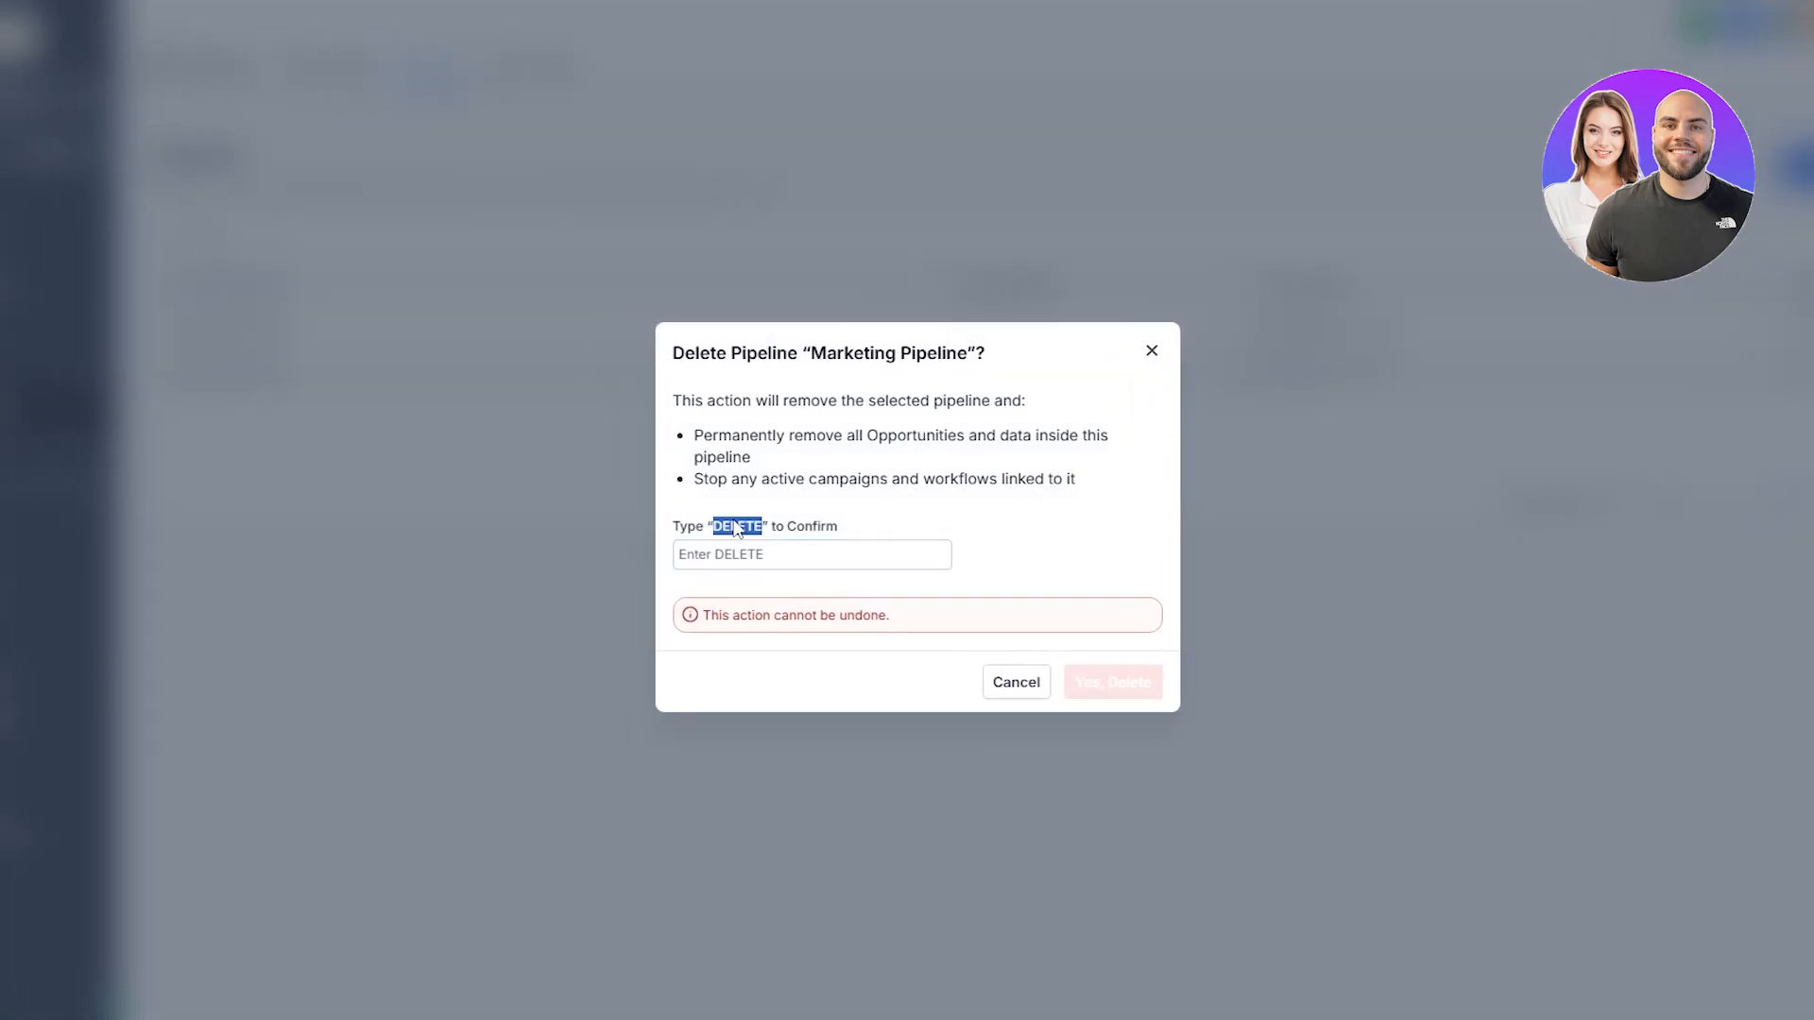
pyautogui.rightClick(735, 527)
pyautogui.click(806, 546)
pyautogui.click(710, 559)
pyautogui.hotkey('ctrl', 'v')
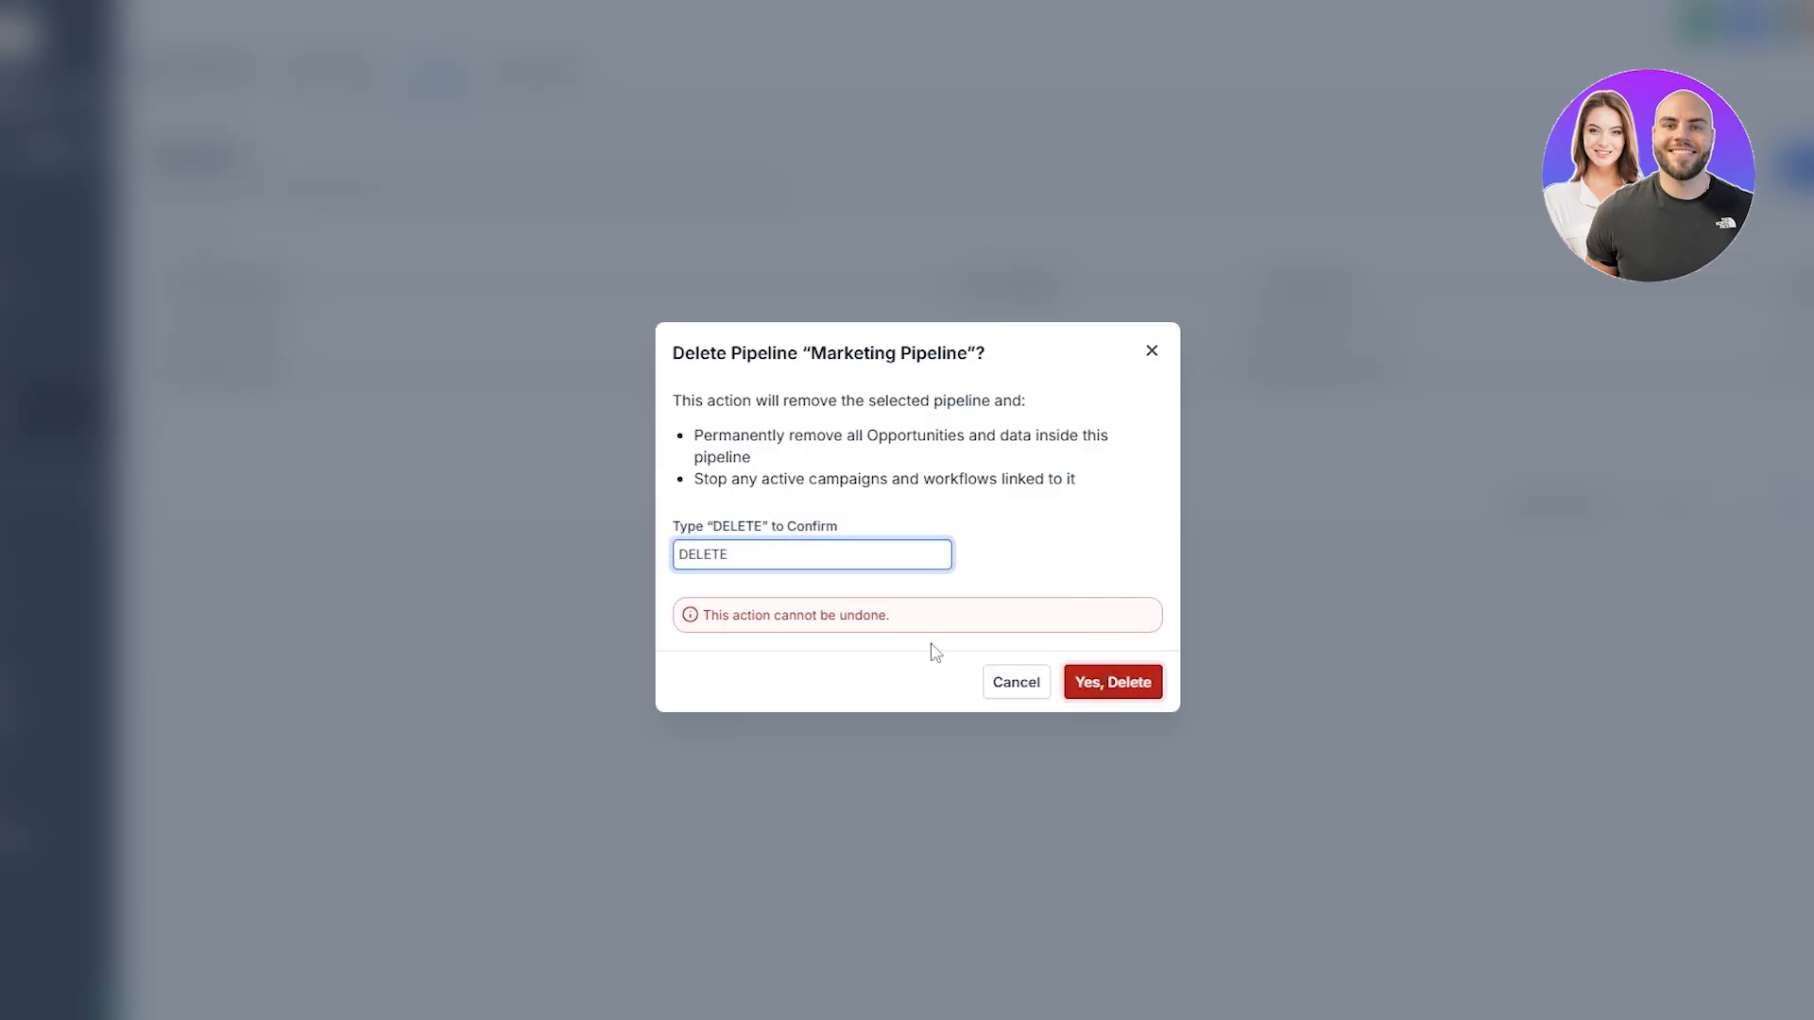
pyautogui.click(1157, 697)
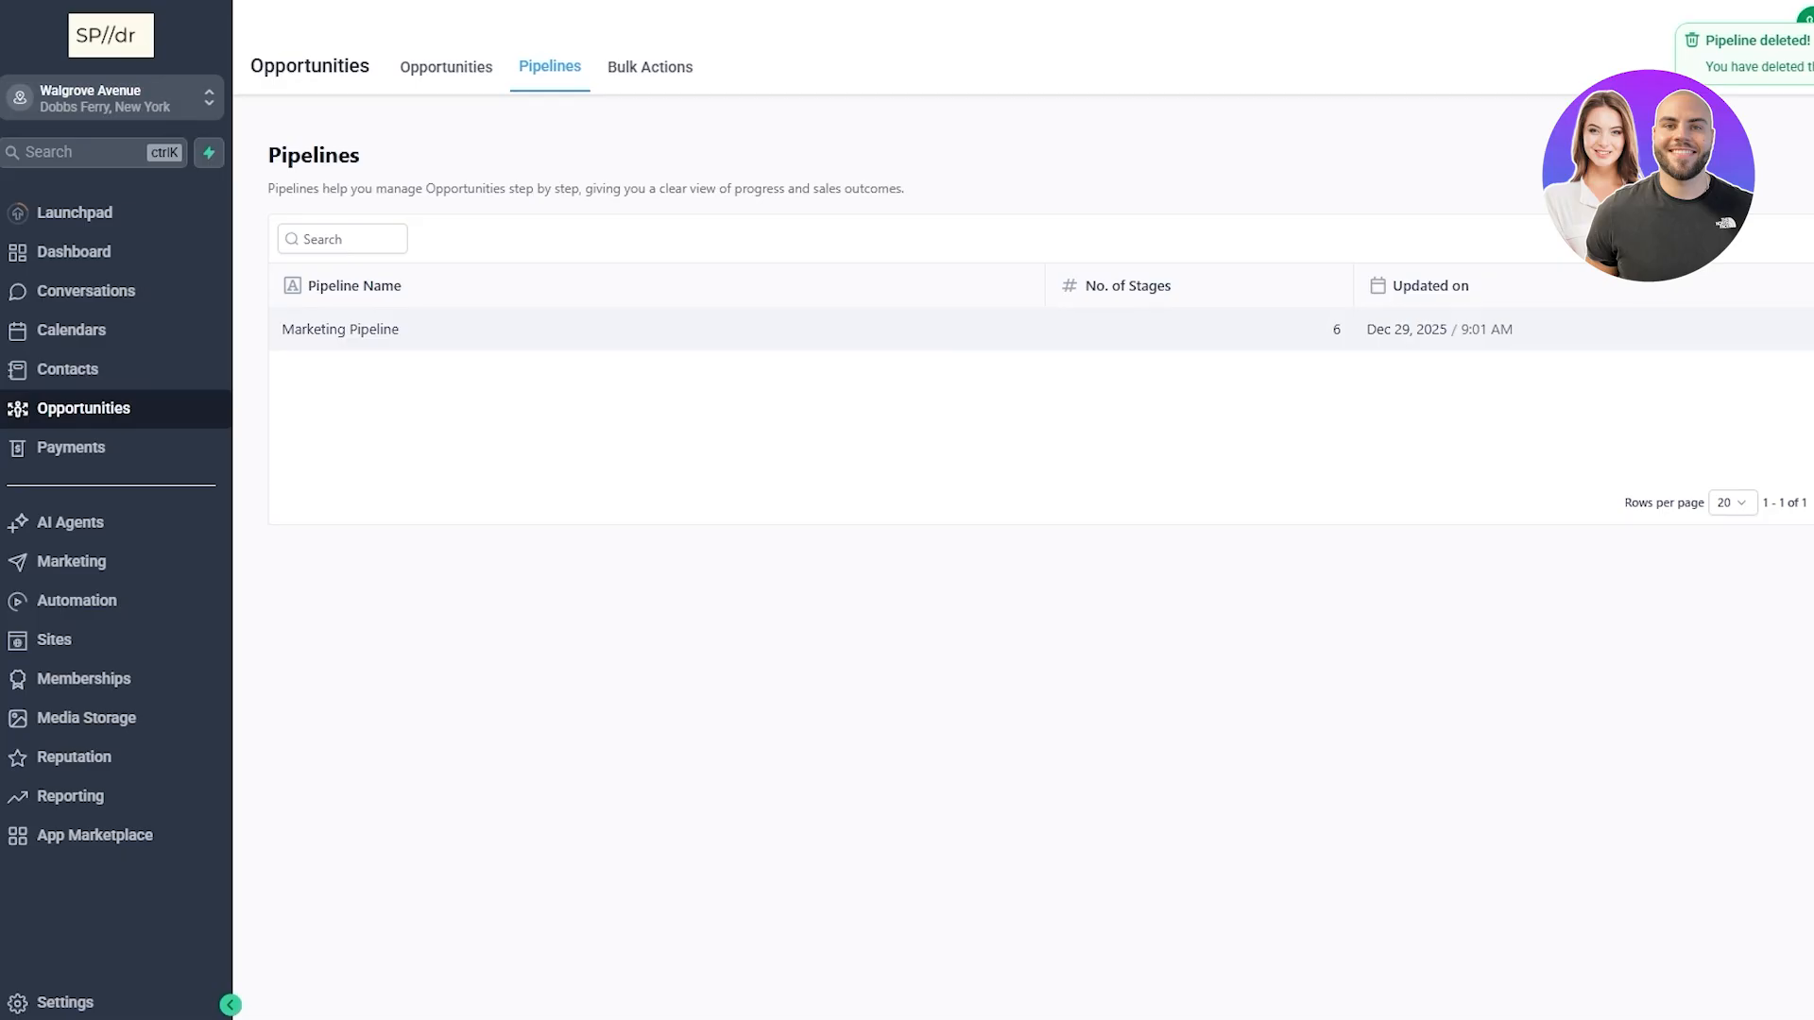
# Open the Marketing Pipeline editor, check New Lead's Show in Reports options, then view Smart Tags
pyautogui.doubleClick(374, 329)
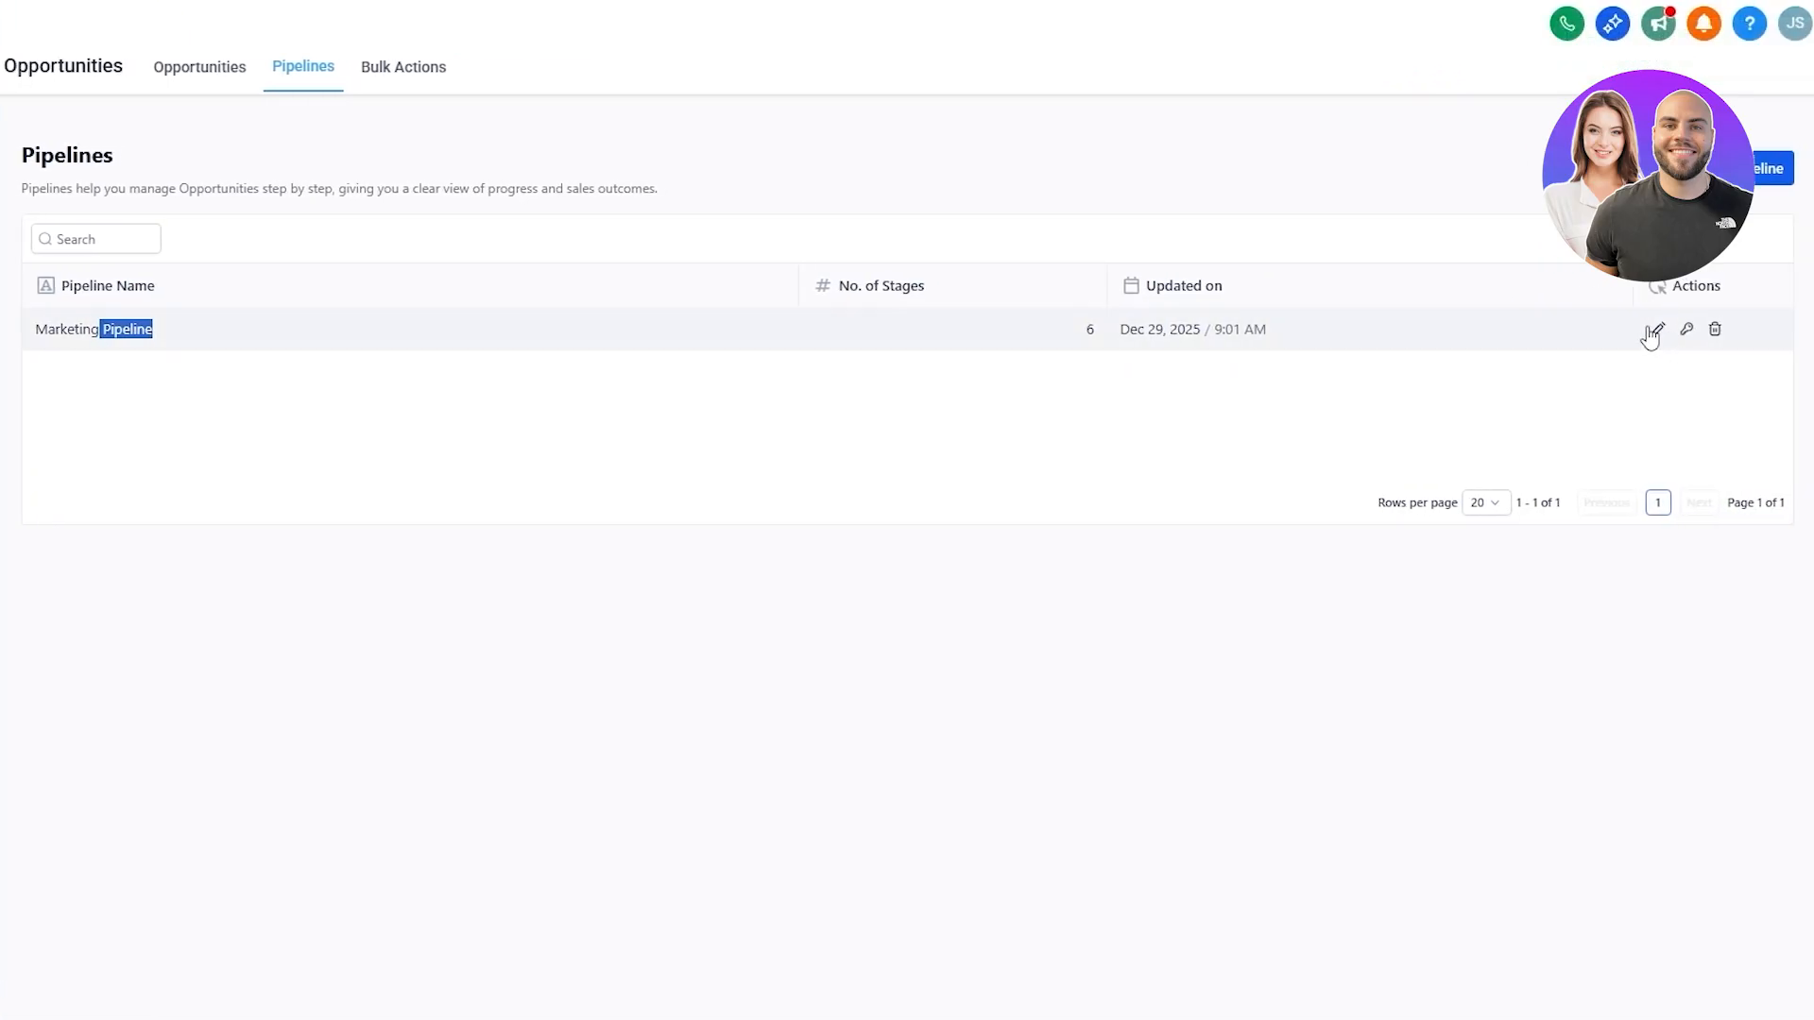
pyautogui.click(1658, 329)
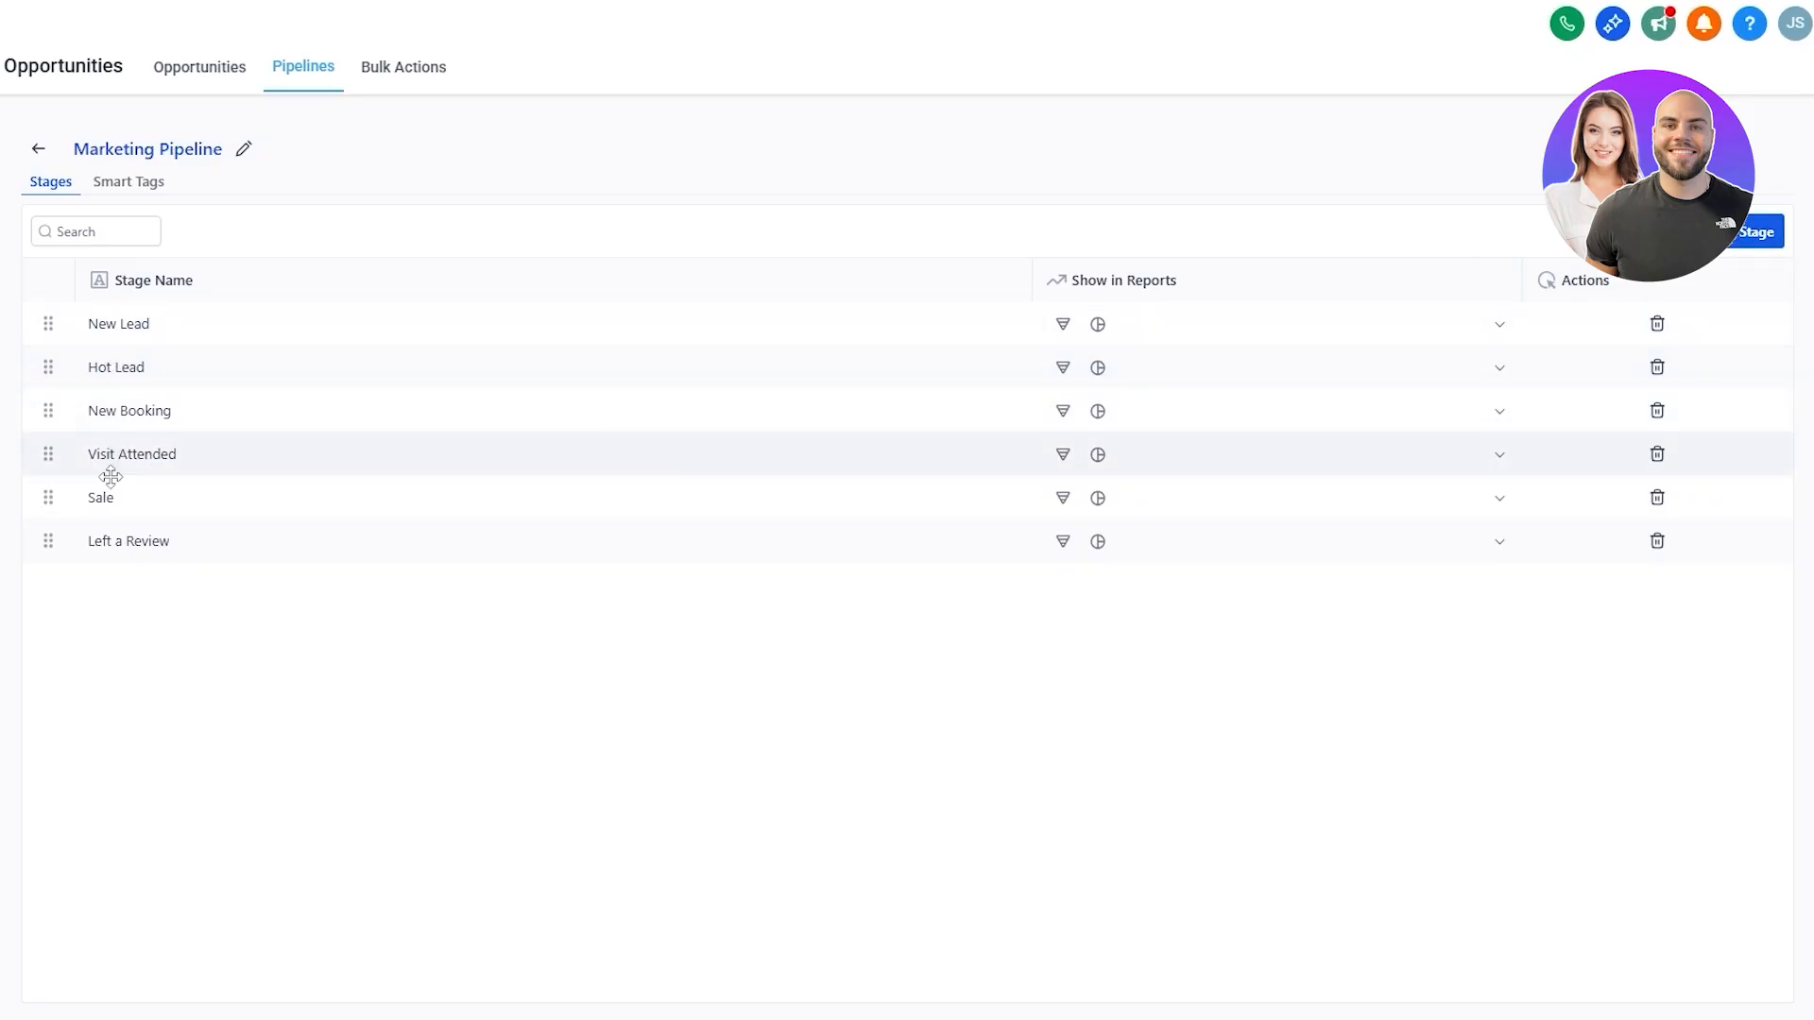
pyautogui.click(137, 328)
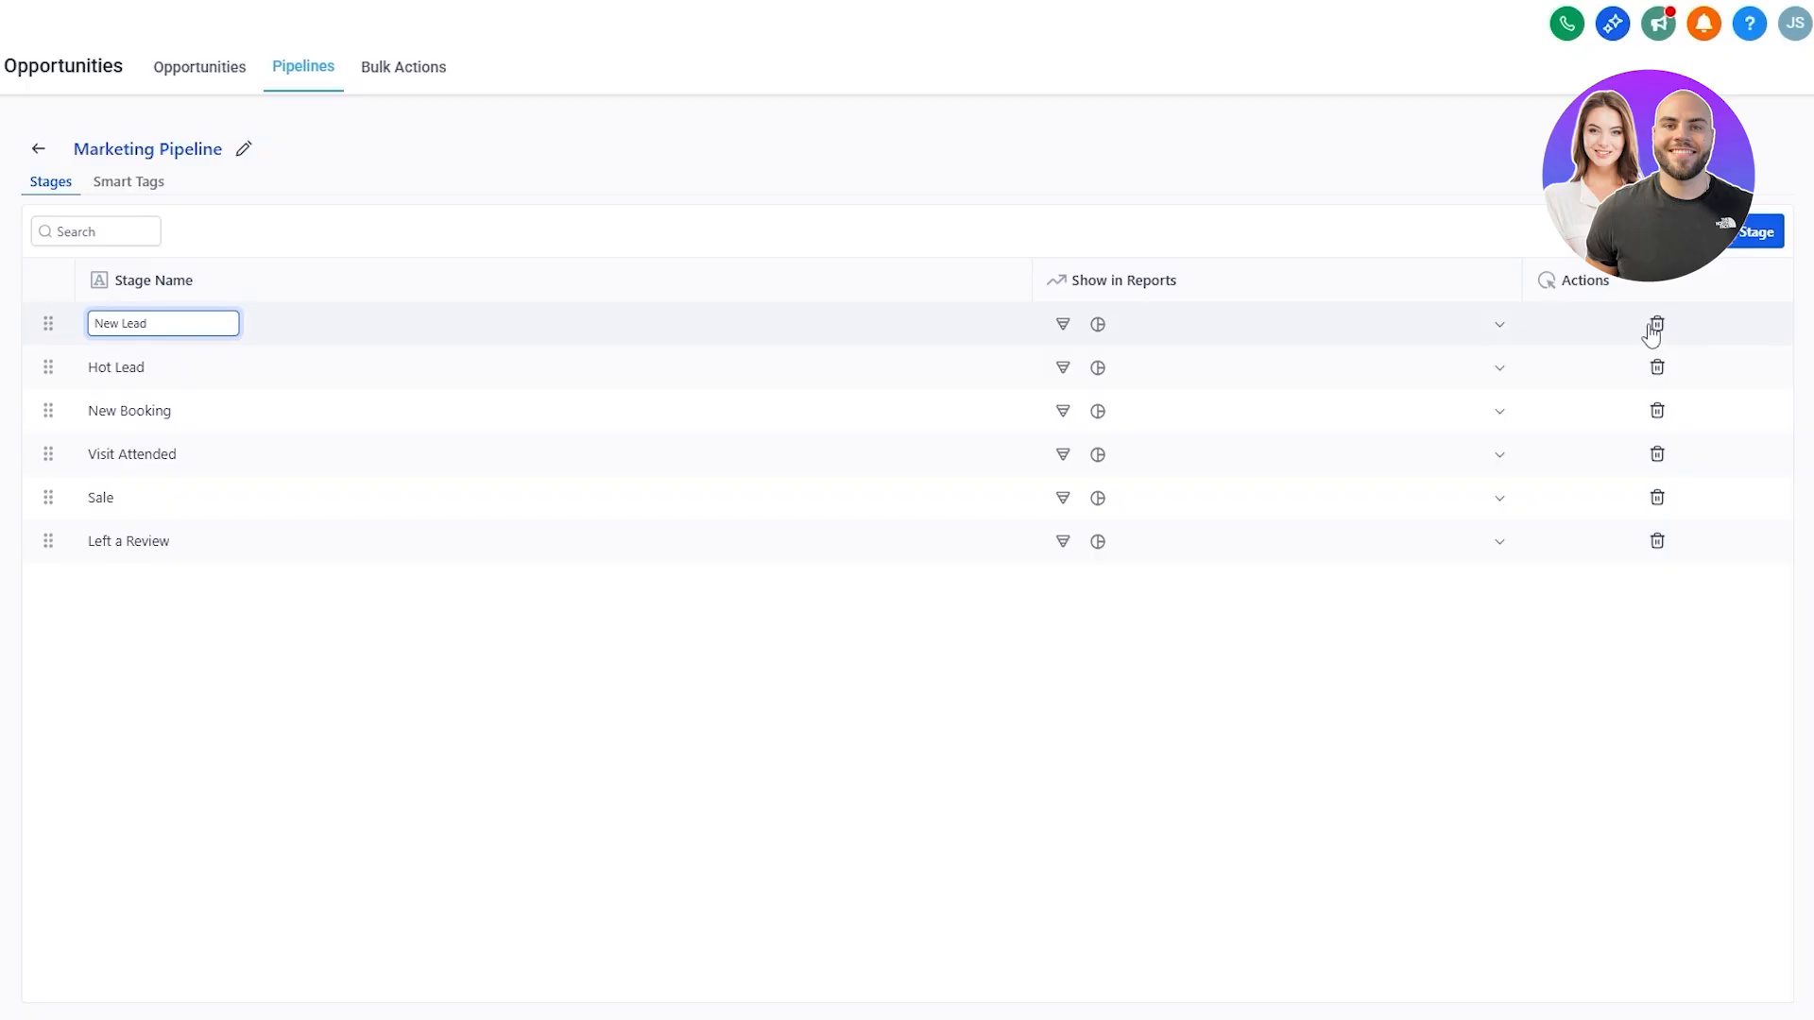
pyautogui.click(1058, 329)
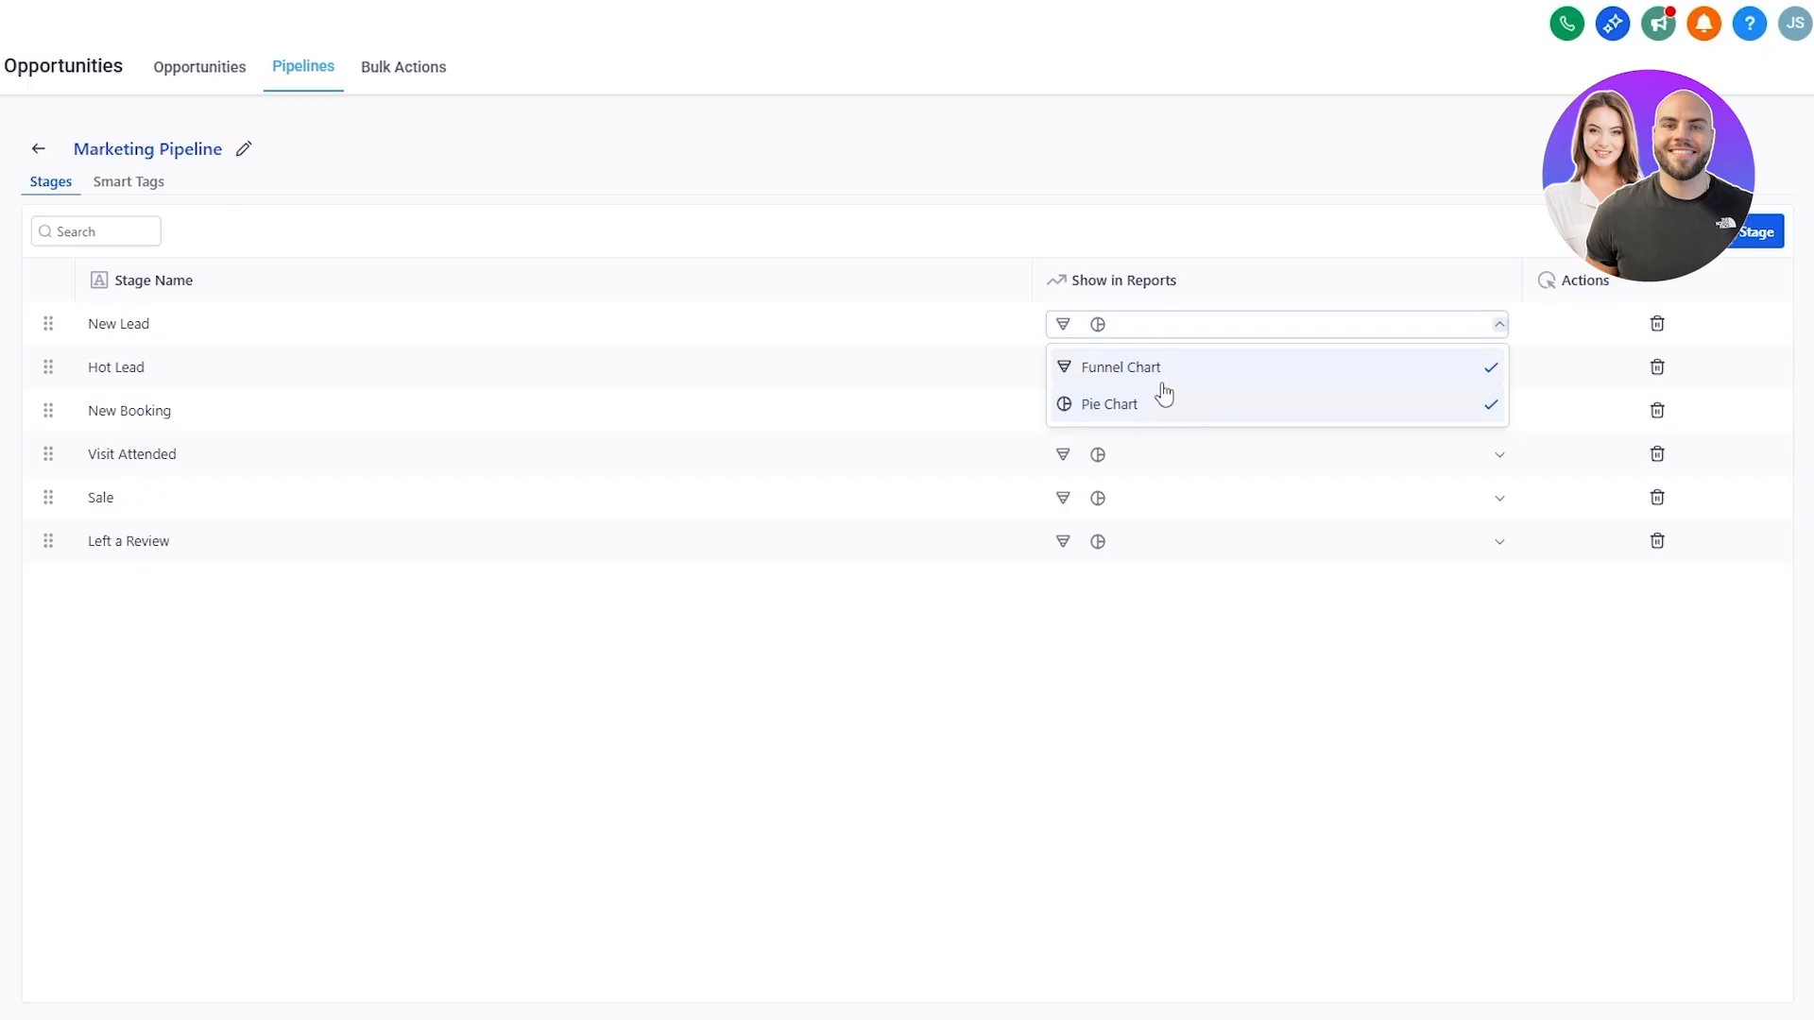
pyautogui.click(1147, 601)
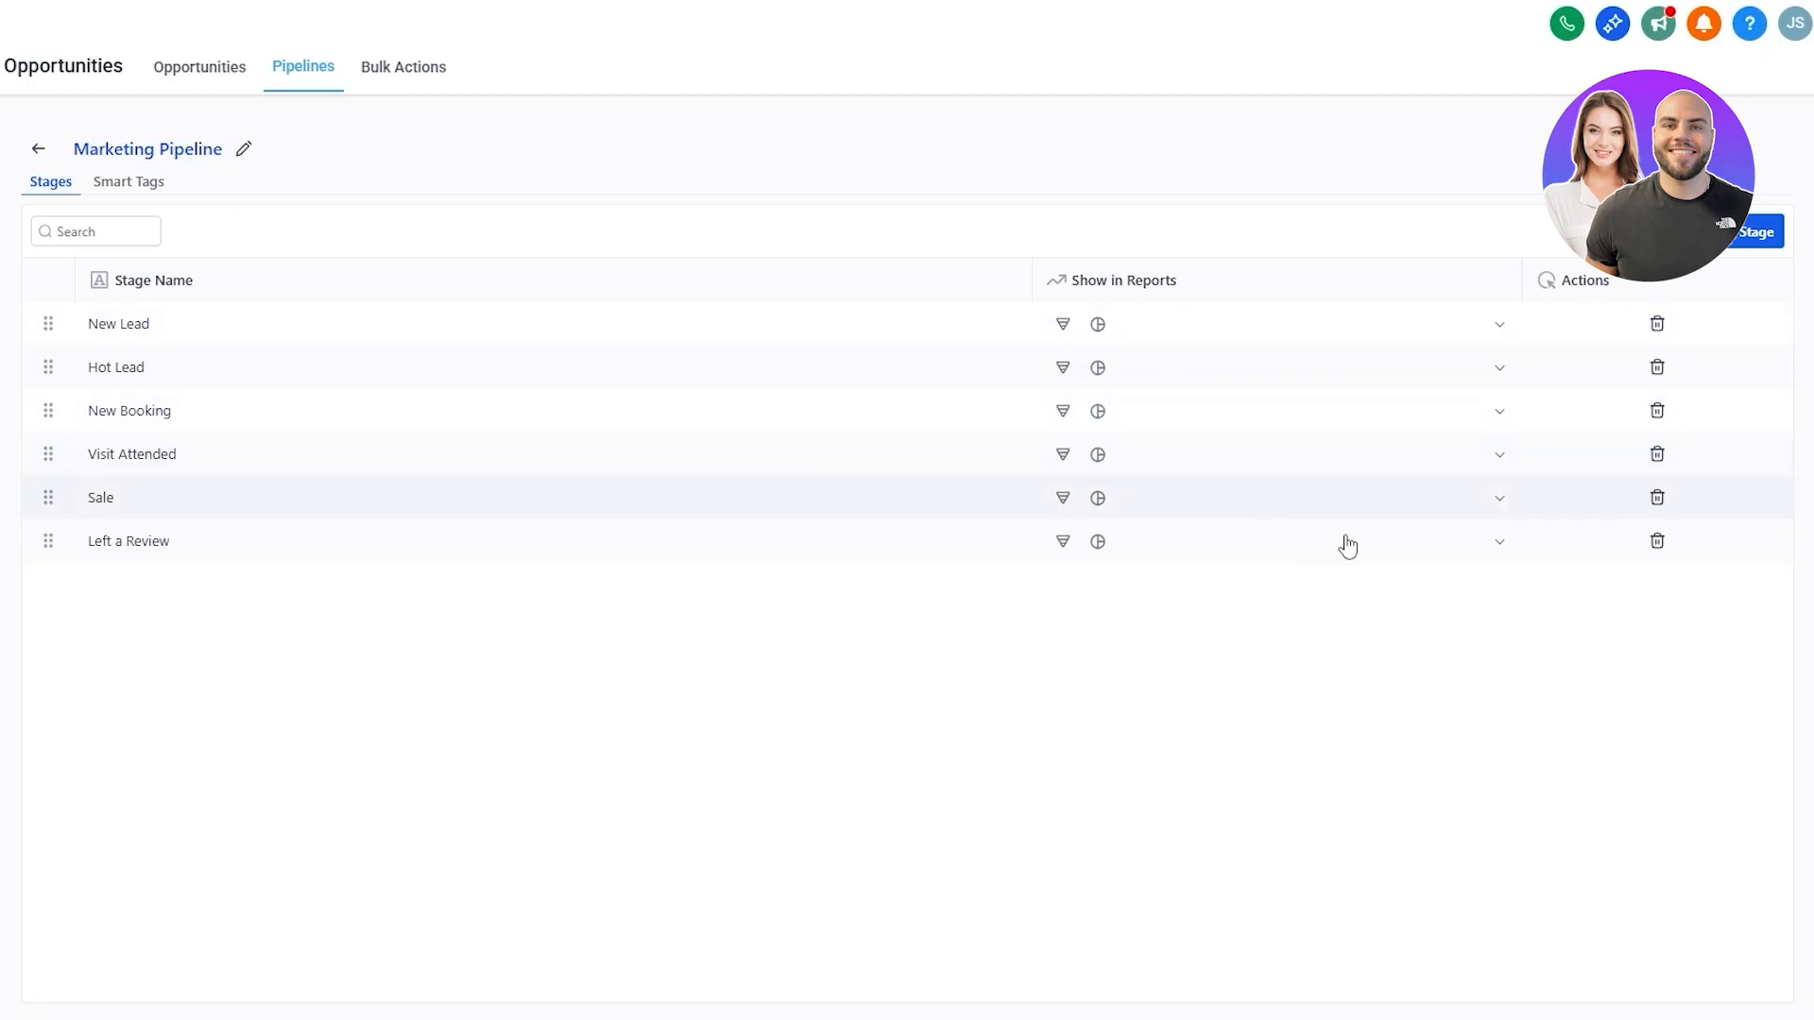
pyautogui.click(1500, 326)
pyautogui.click(1500, 326)
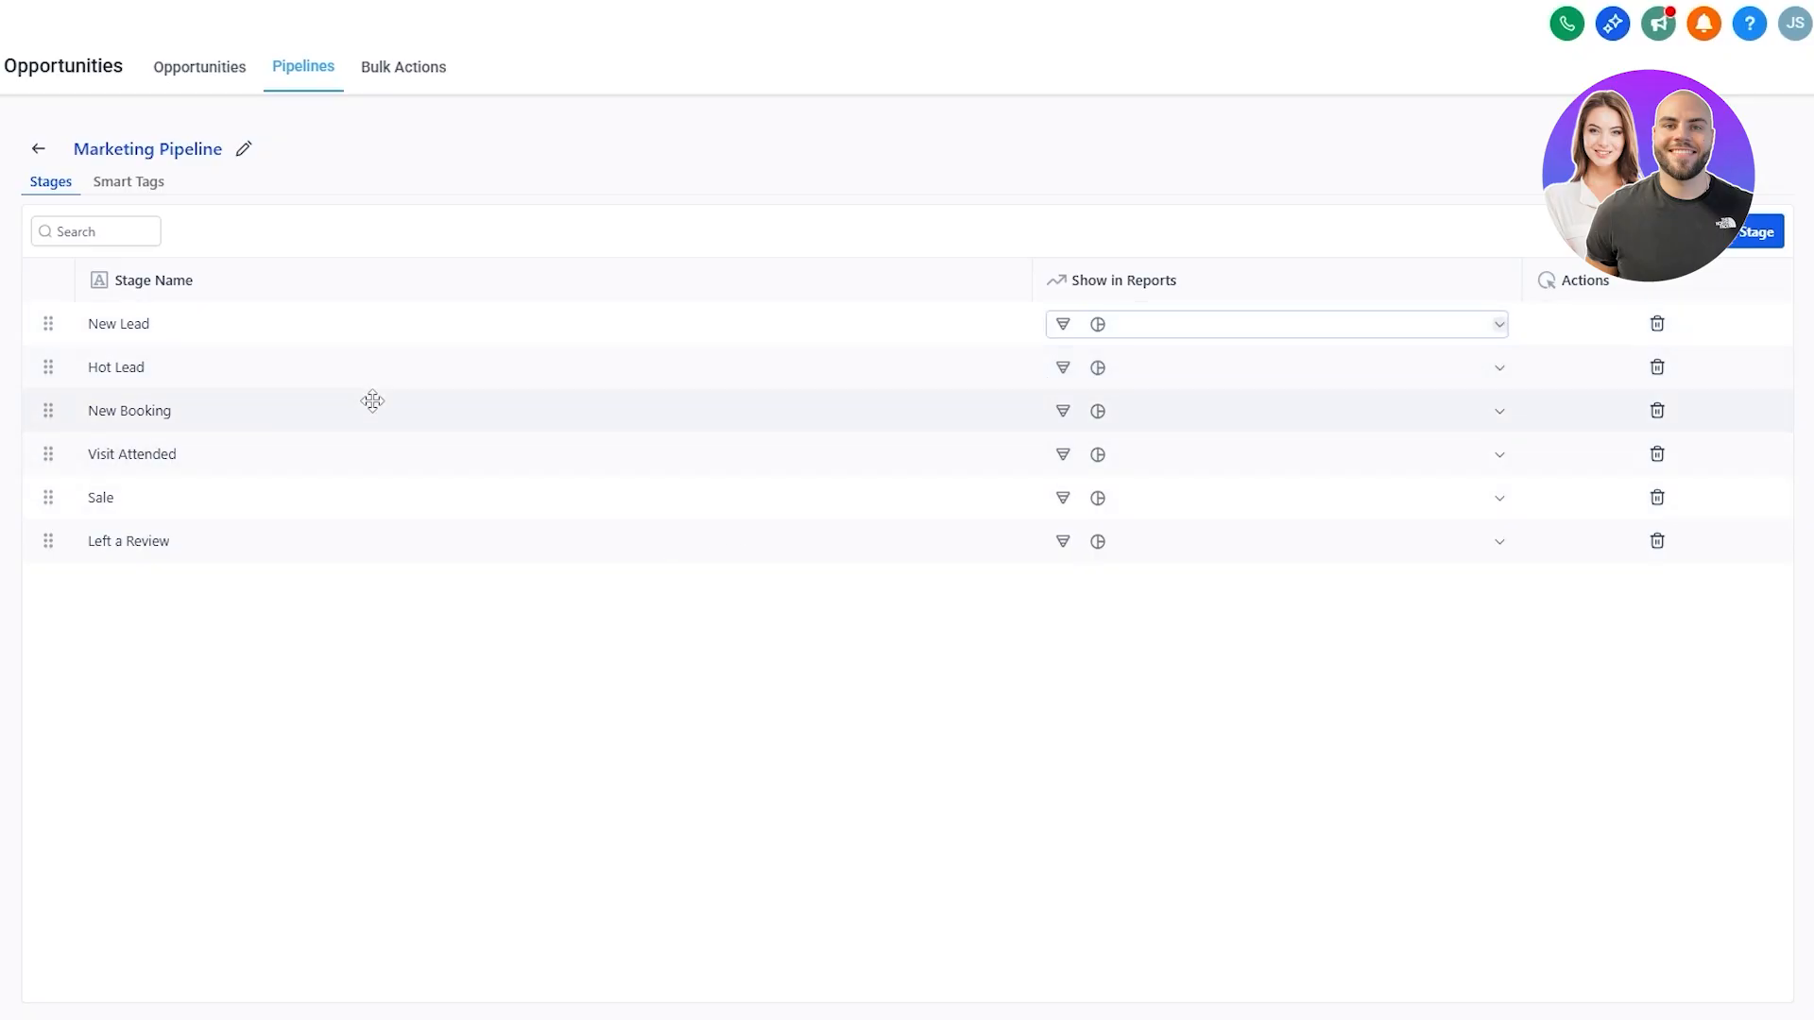
pyautogui.click(147, 192)
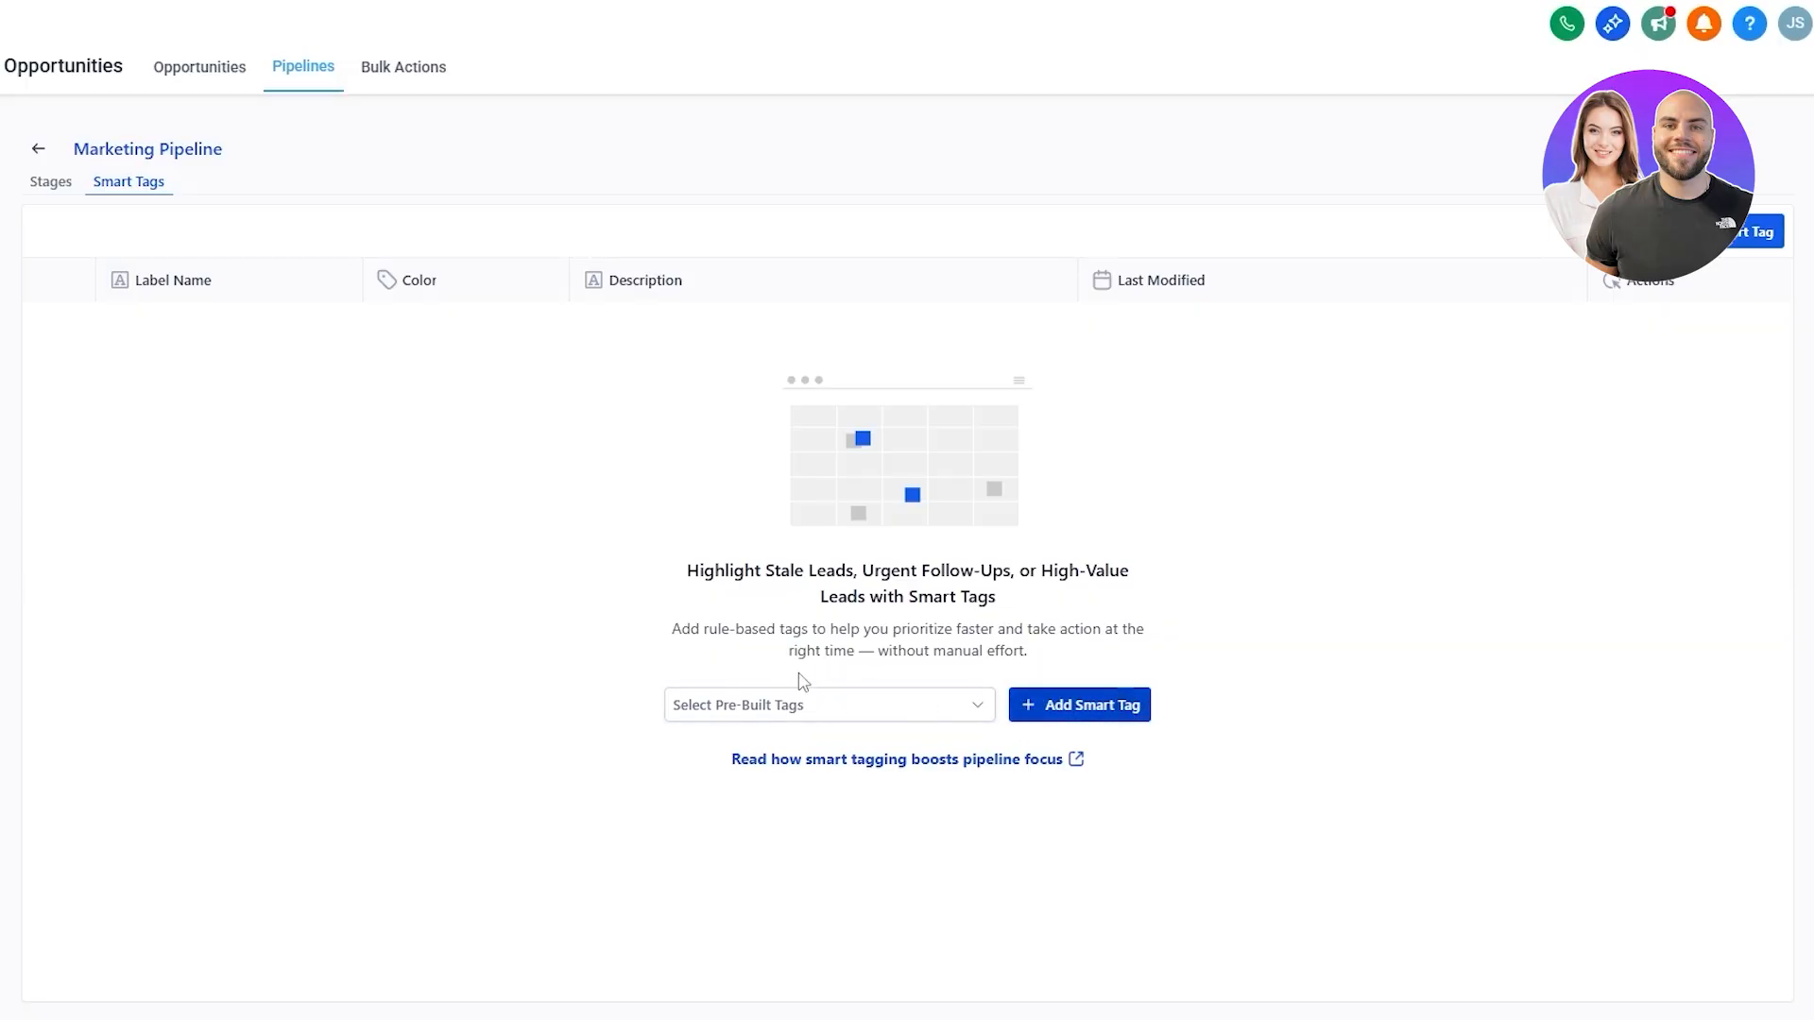
# Start a smart tag from the High Value pre-built preset and colour it blue
pyautogui.moveTo(687, 572); pyautogui.dragTo(829, 624)
pyautogui.click(872, 580)
pyautogui.click(945, 590)
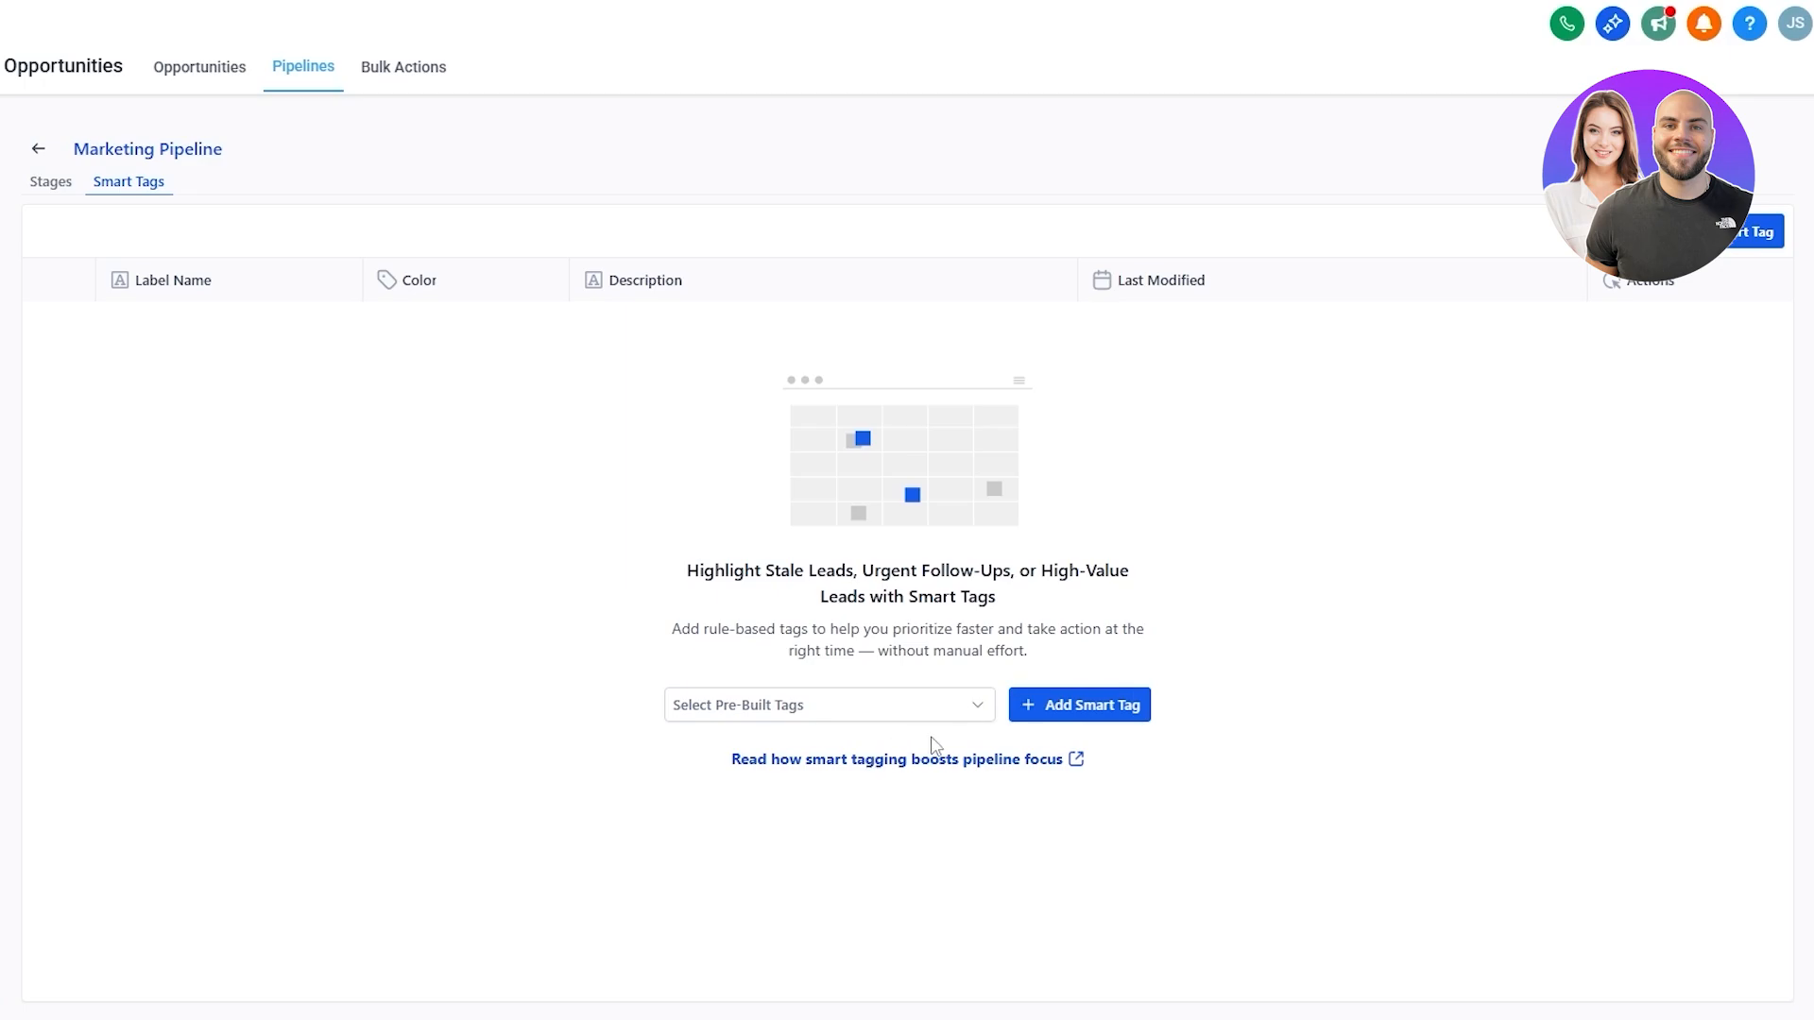
pyautogui.click(731, 725)
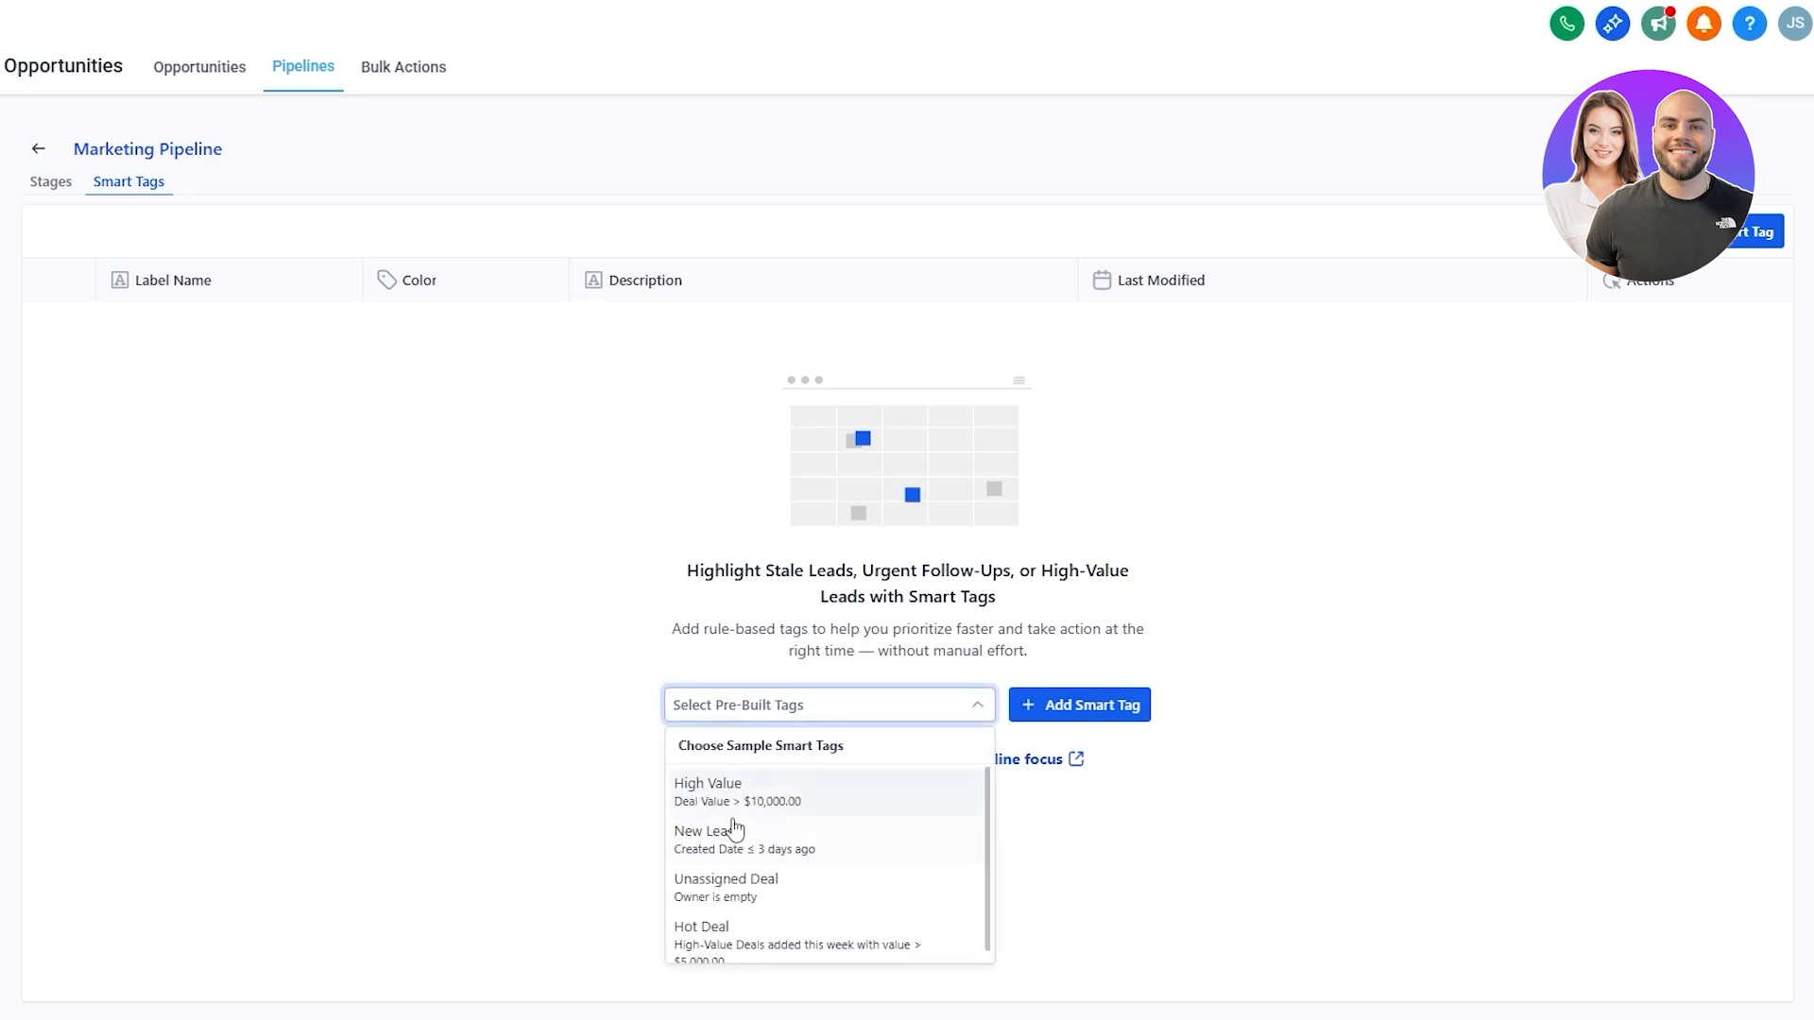
pyautogui.click(810, 816)
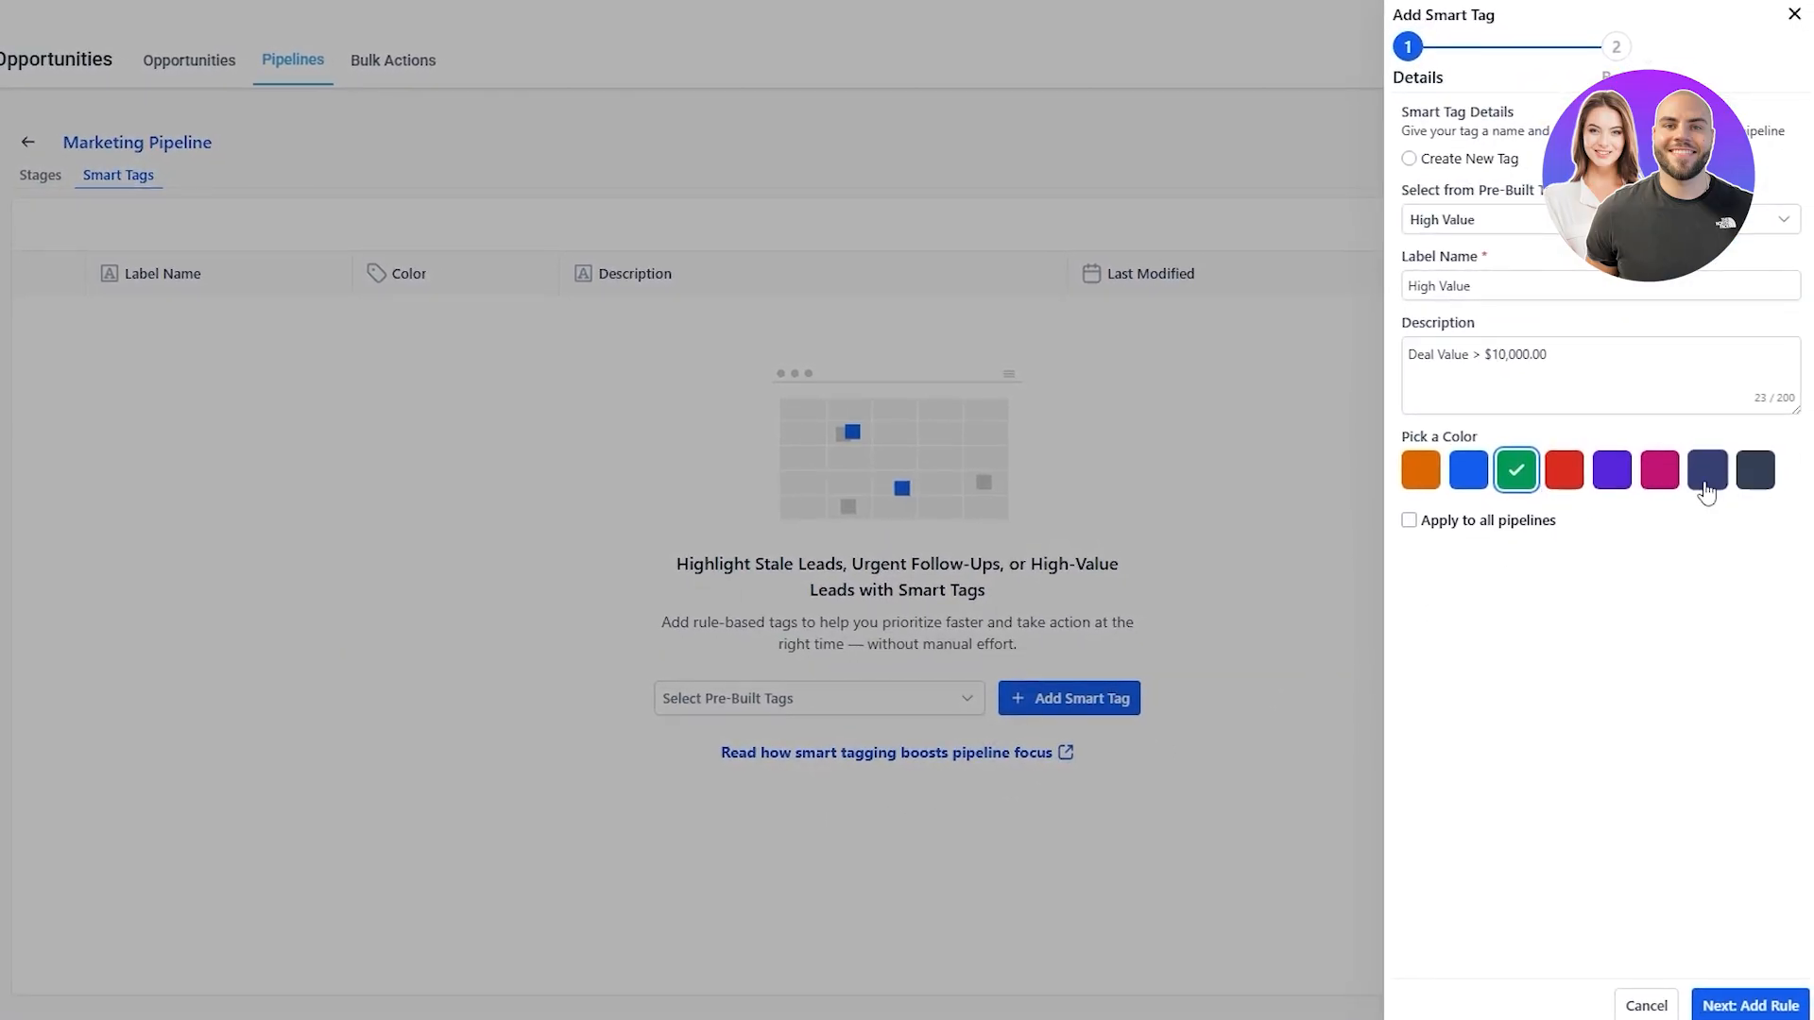
pyautogui.click(1458, 480)
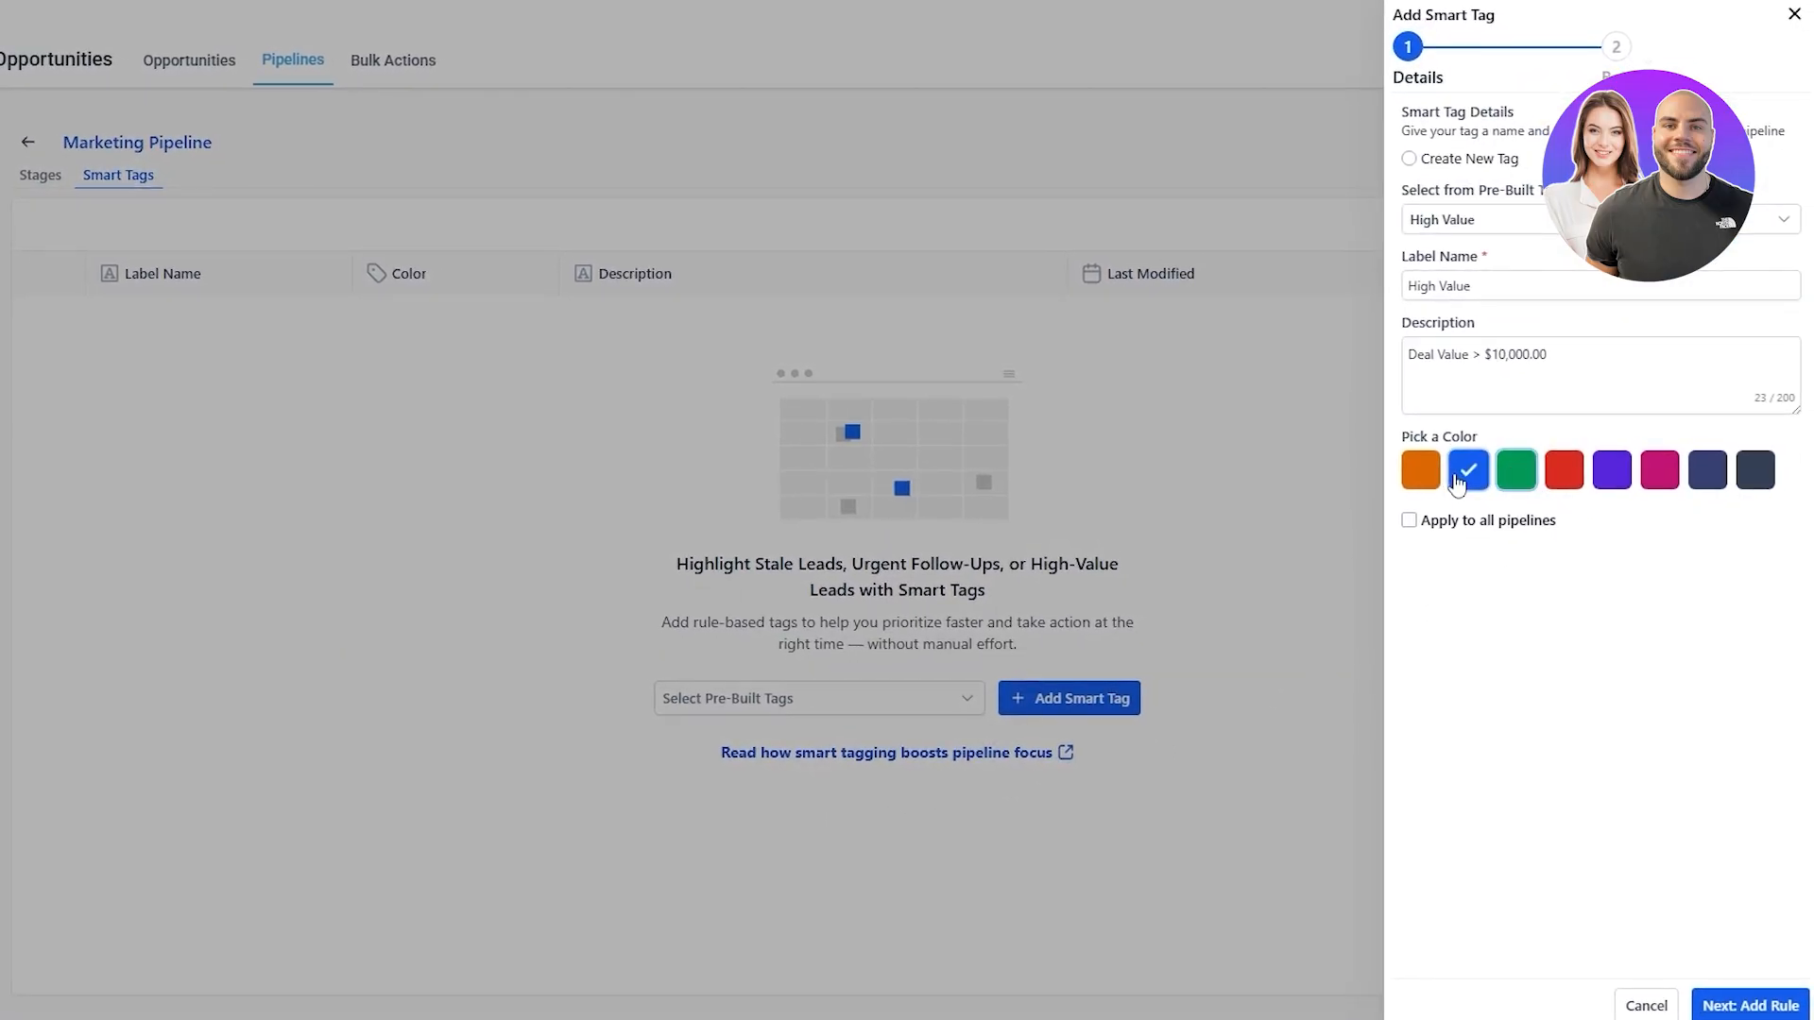
pyautogui.click(1479, 347)
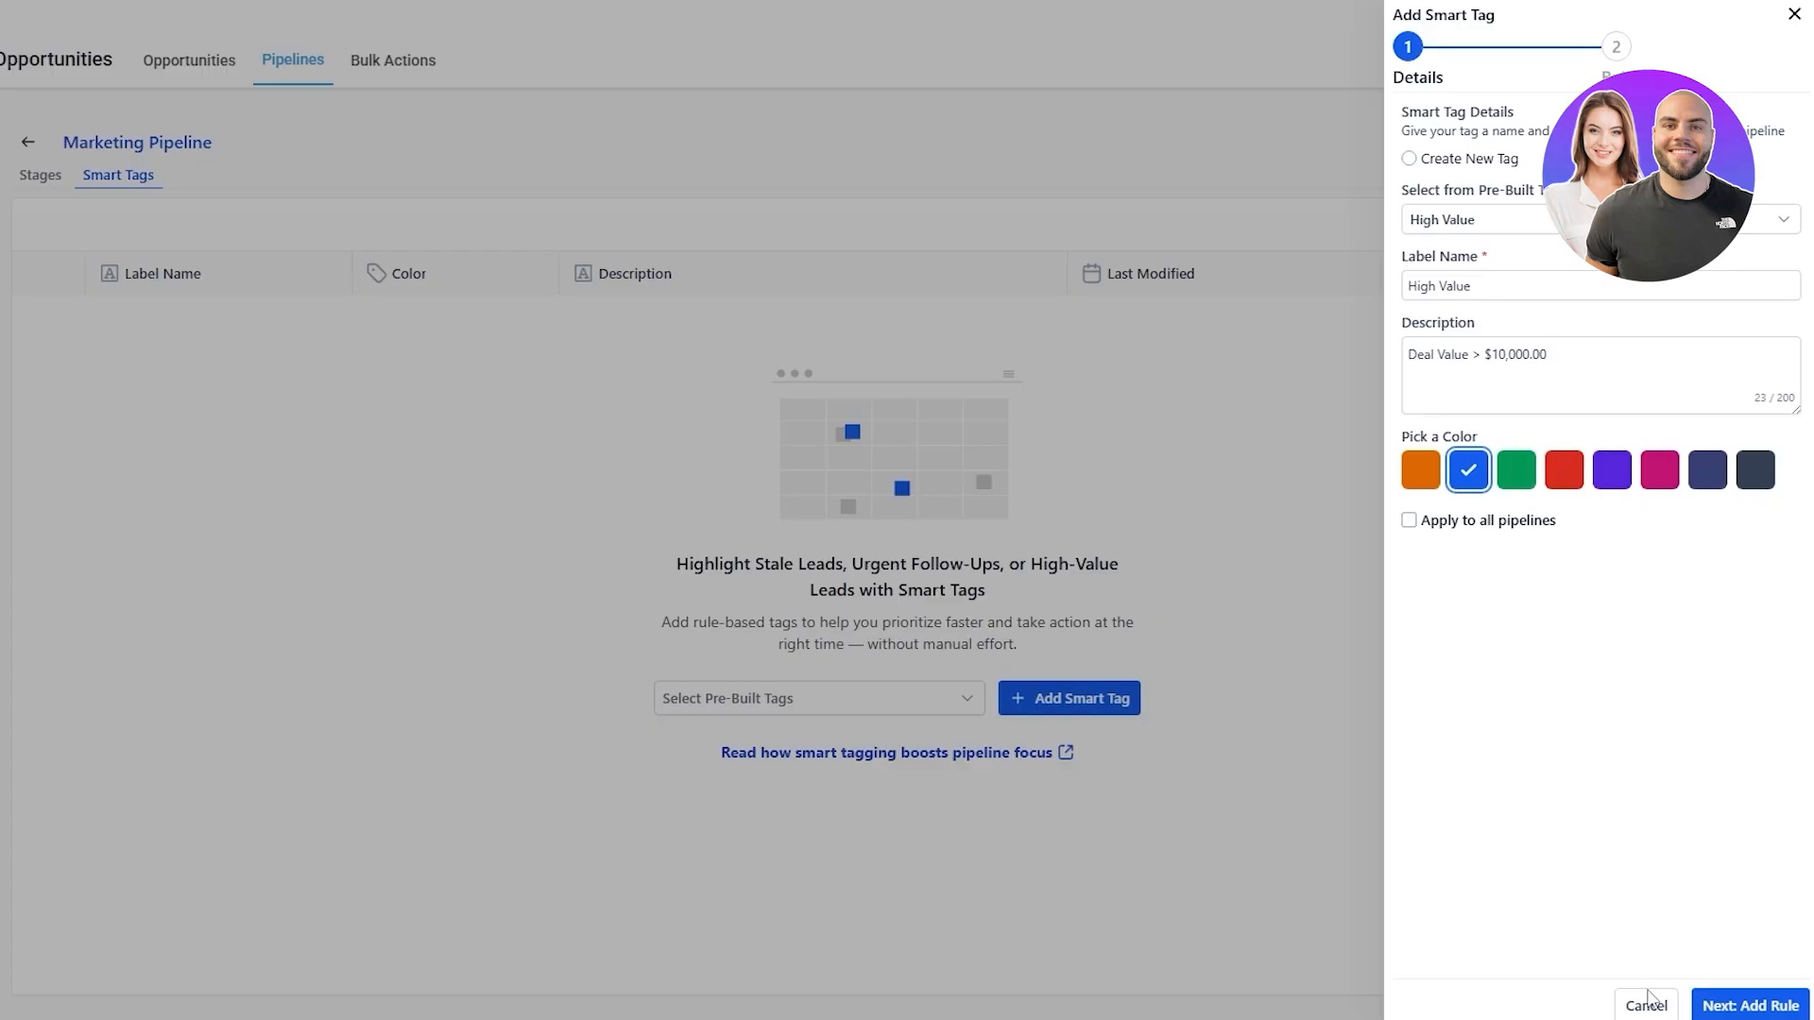
# Keep the rule Opportunity Value greater than 10000 and save the tag
pyautogui.click(1746, 1007)
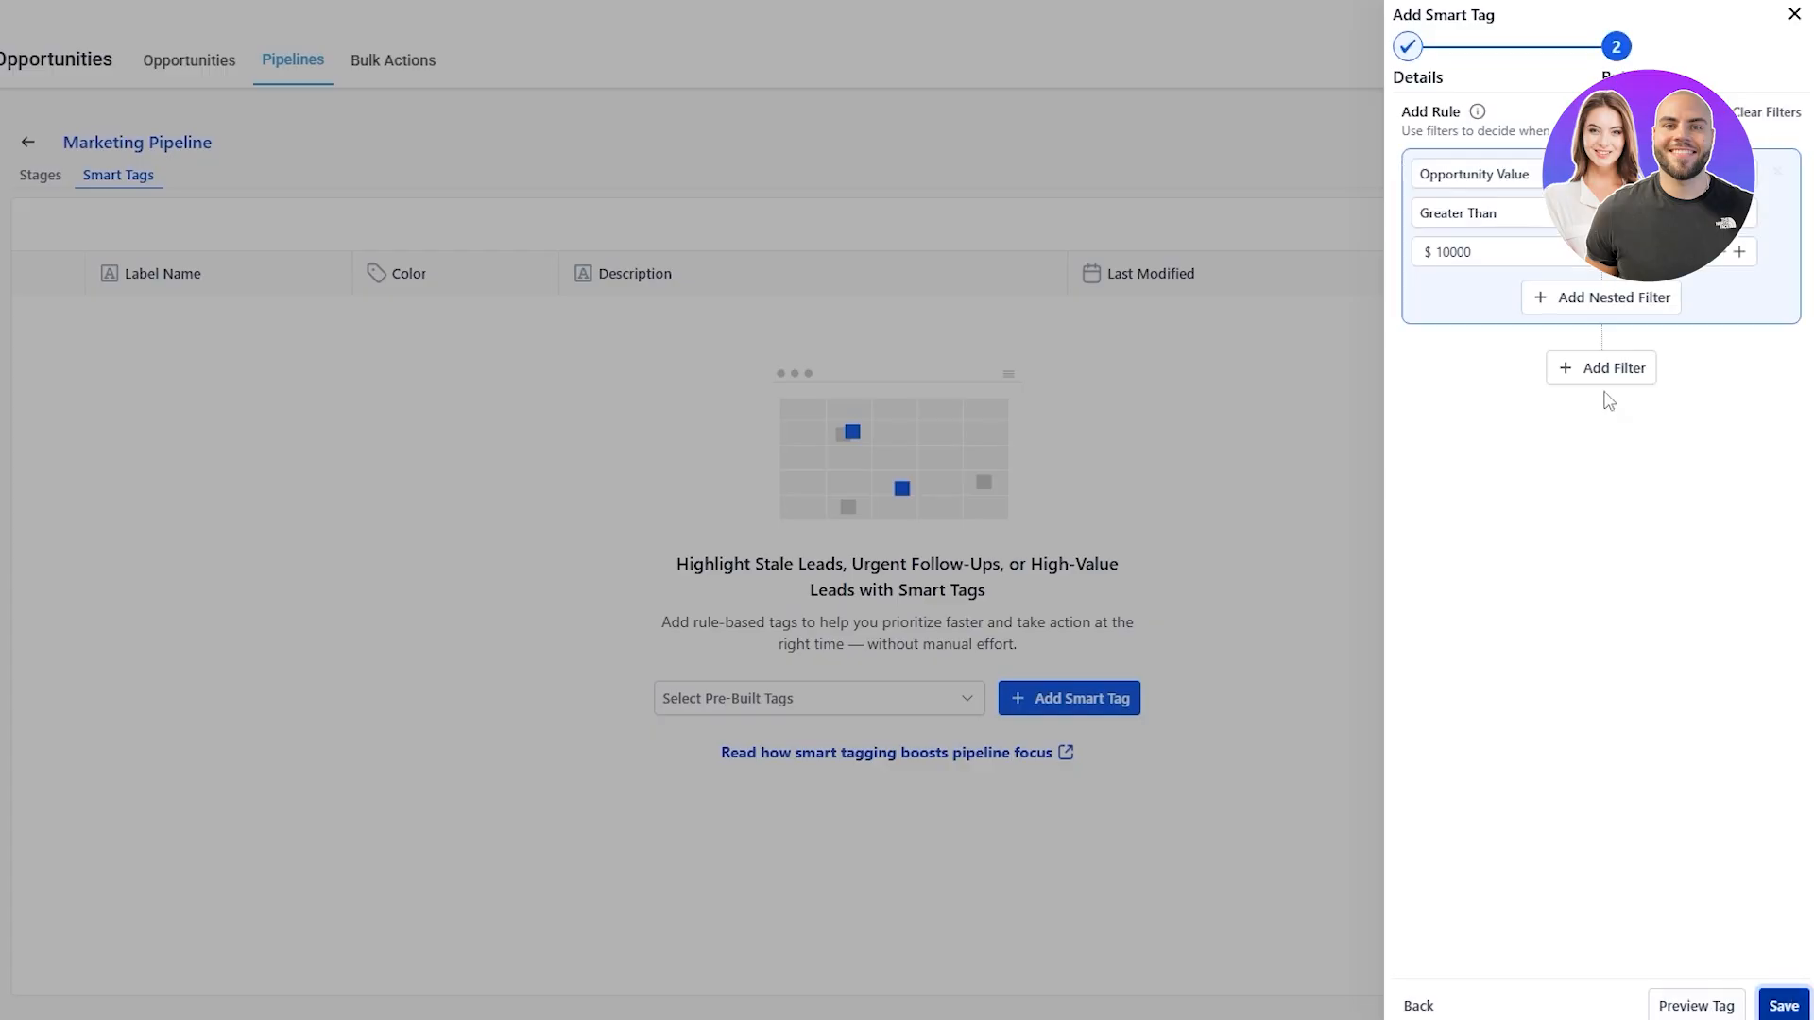
pyautogui.click(1500, 189)
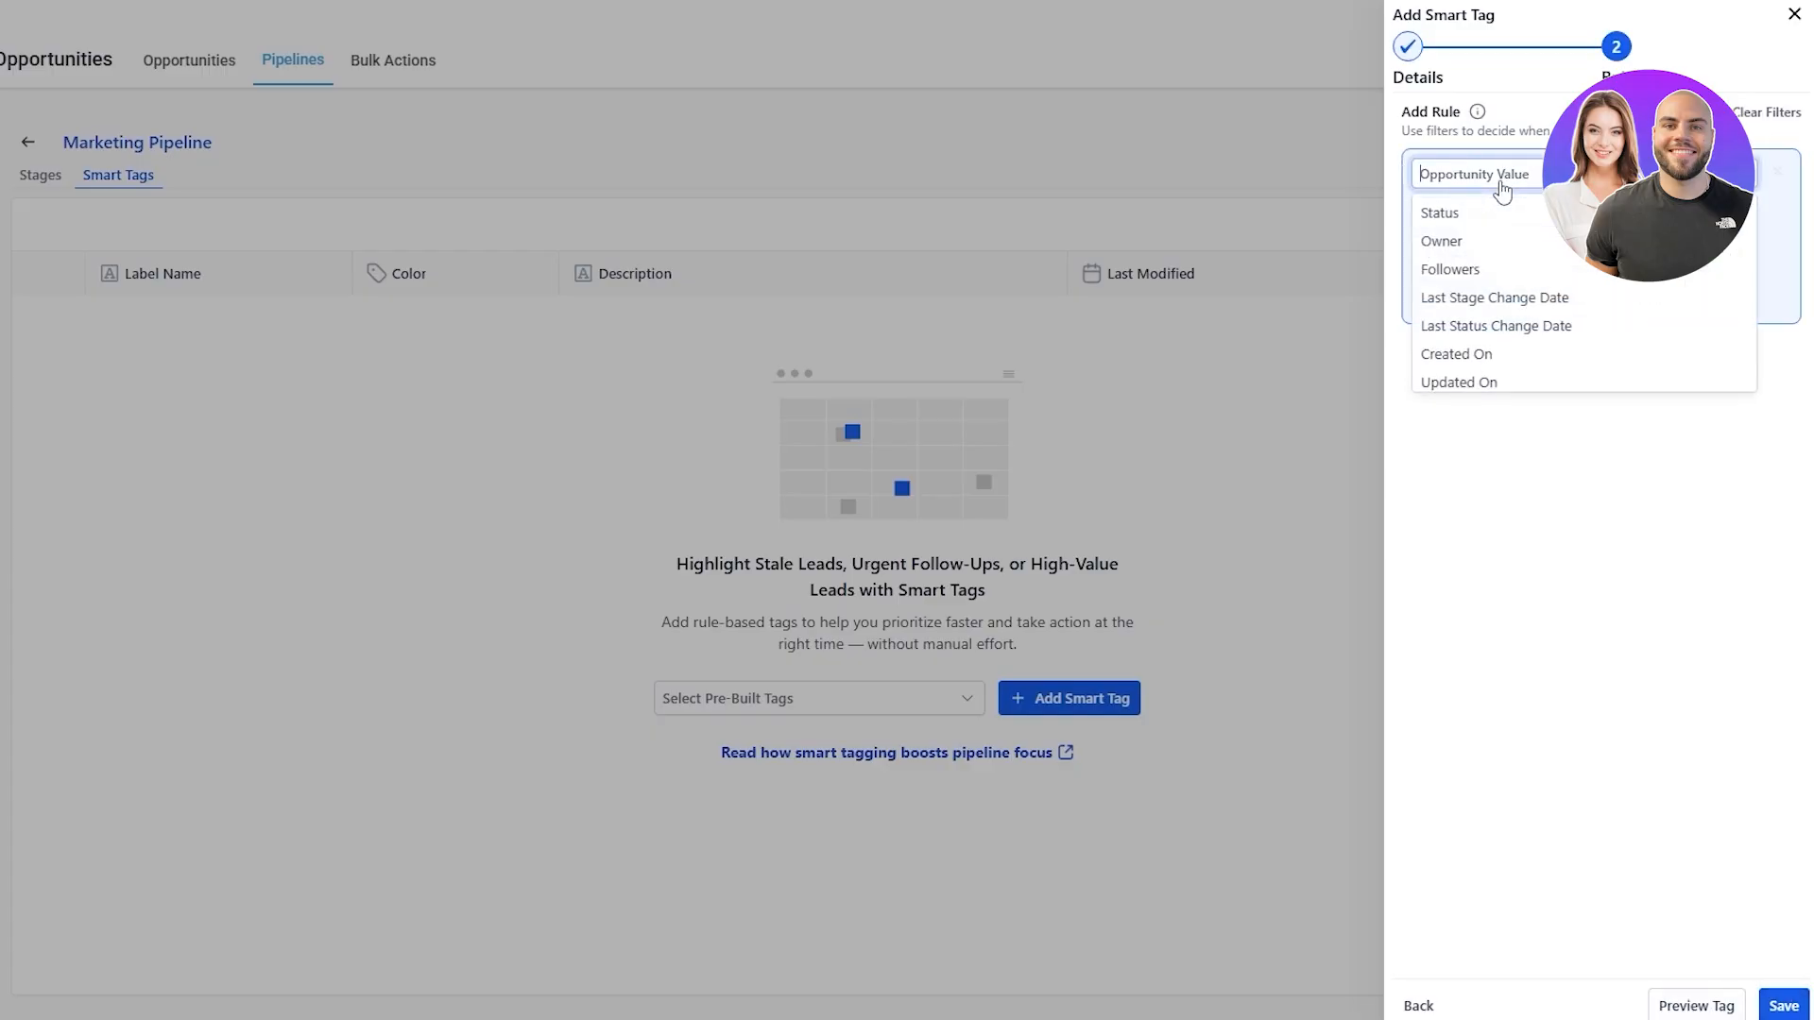
pyautogui.click(1480, 182)
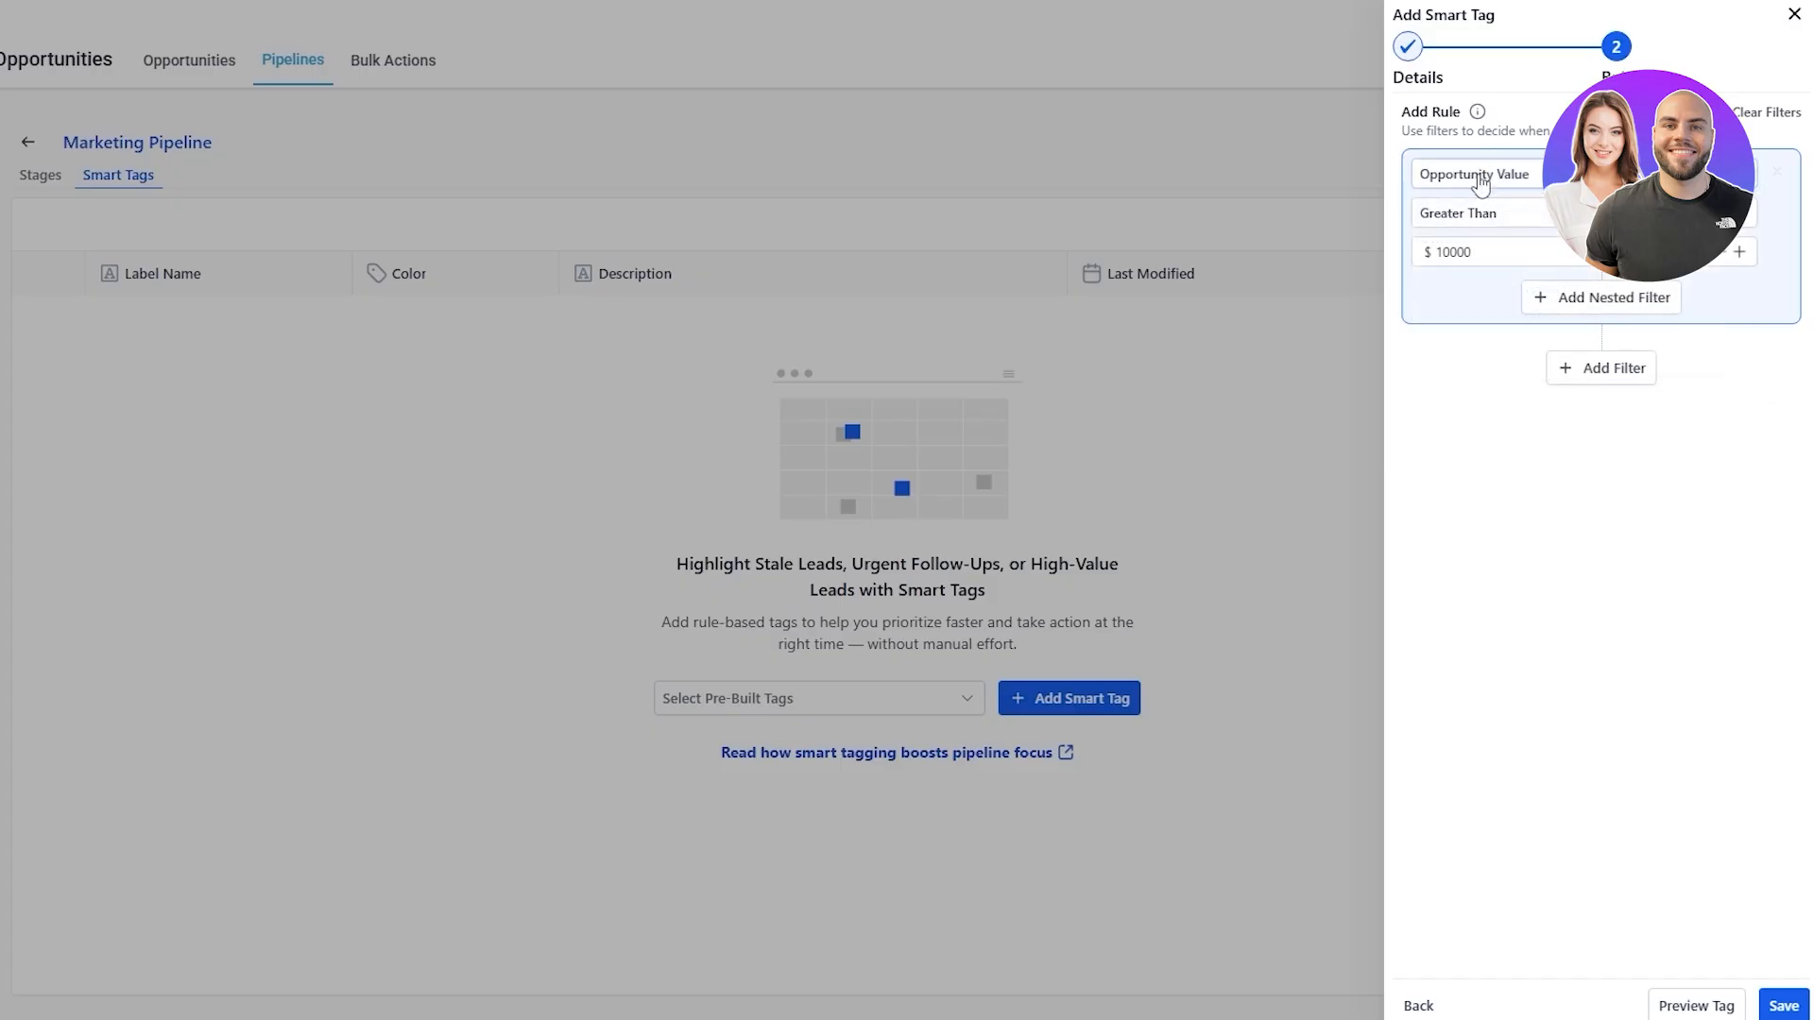
pyautogui.click(1481, 182)
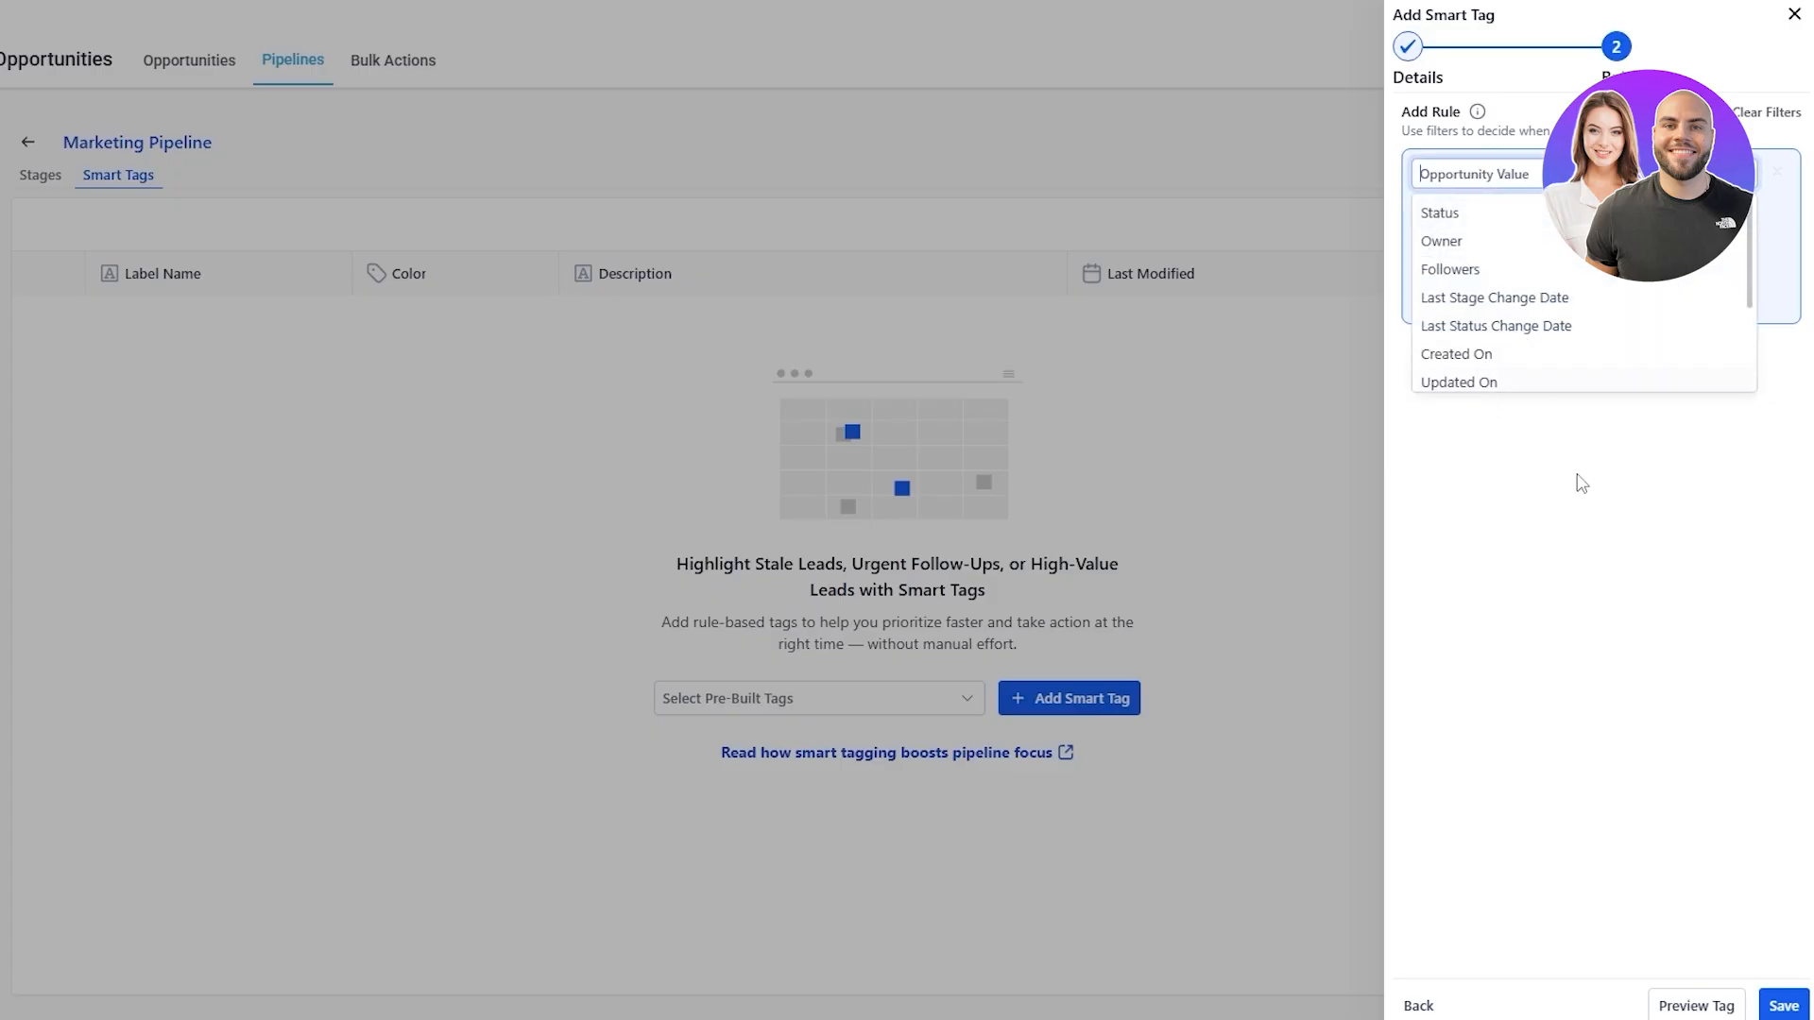
pyautogui.scroll(-1, 1558, 383)
pyautogui.click(1515, 480)
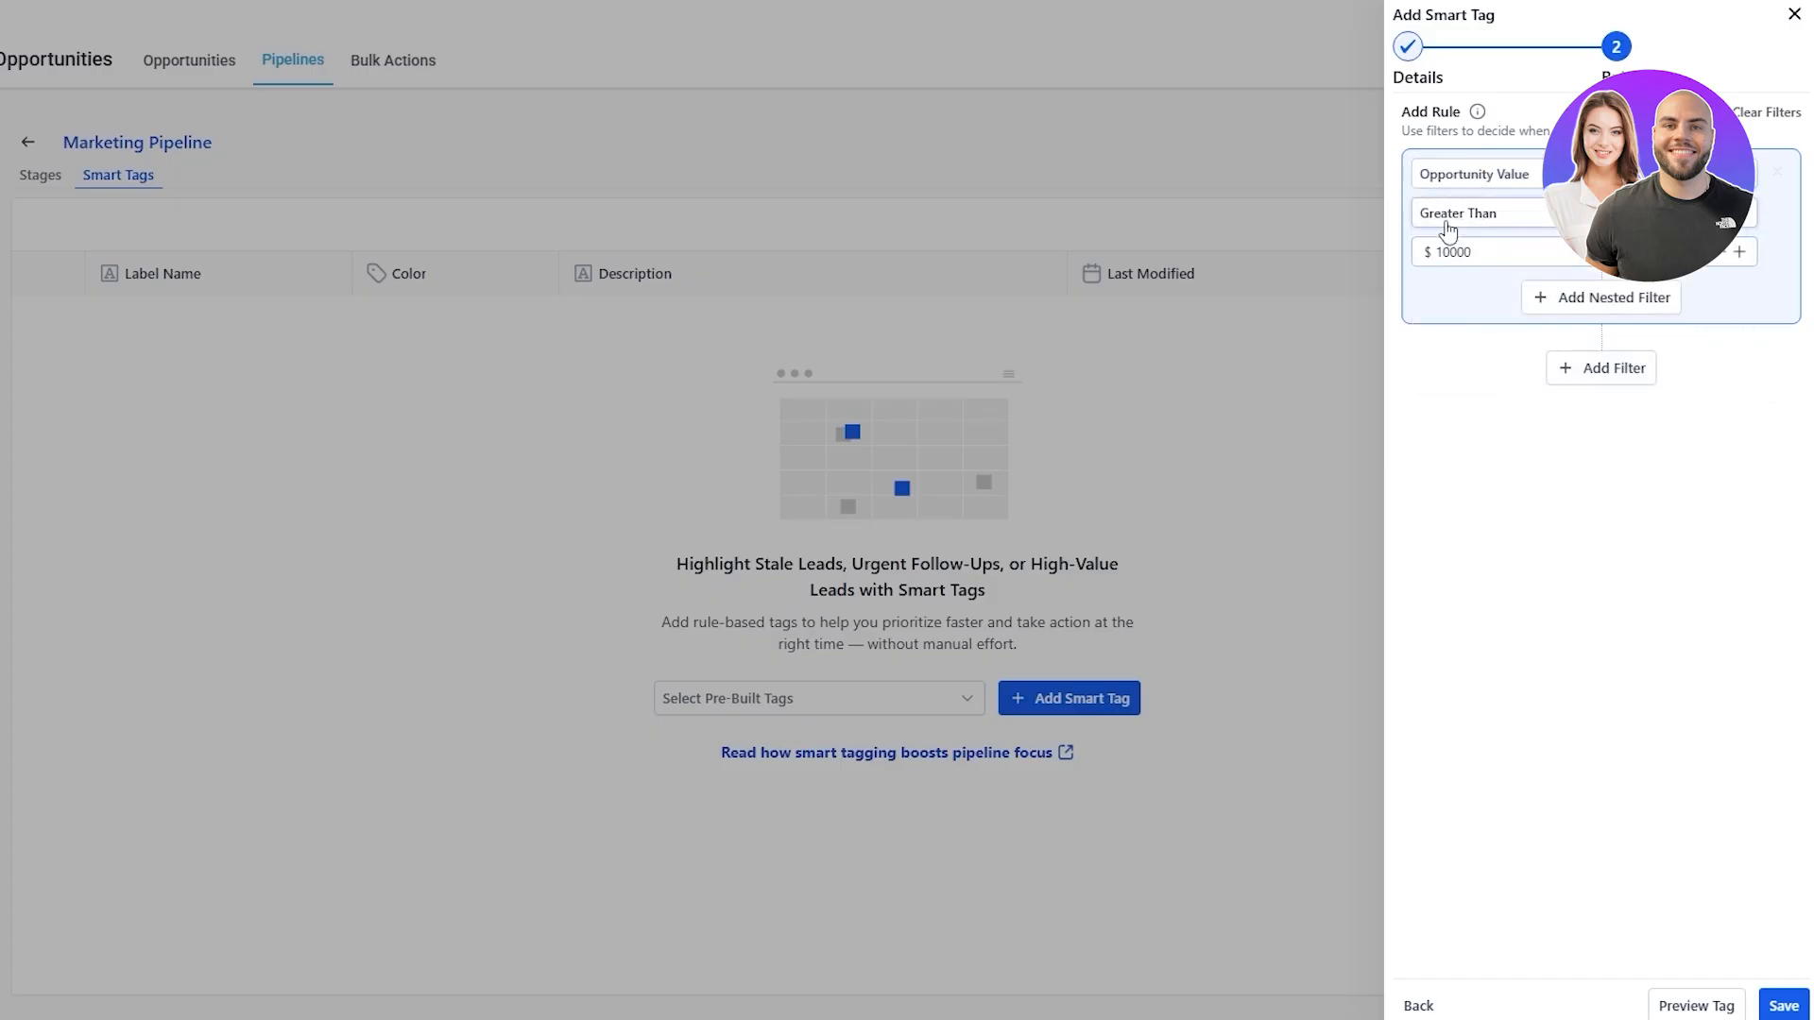
pyautogui.click(1441, 251)
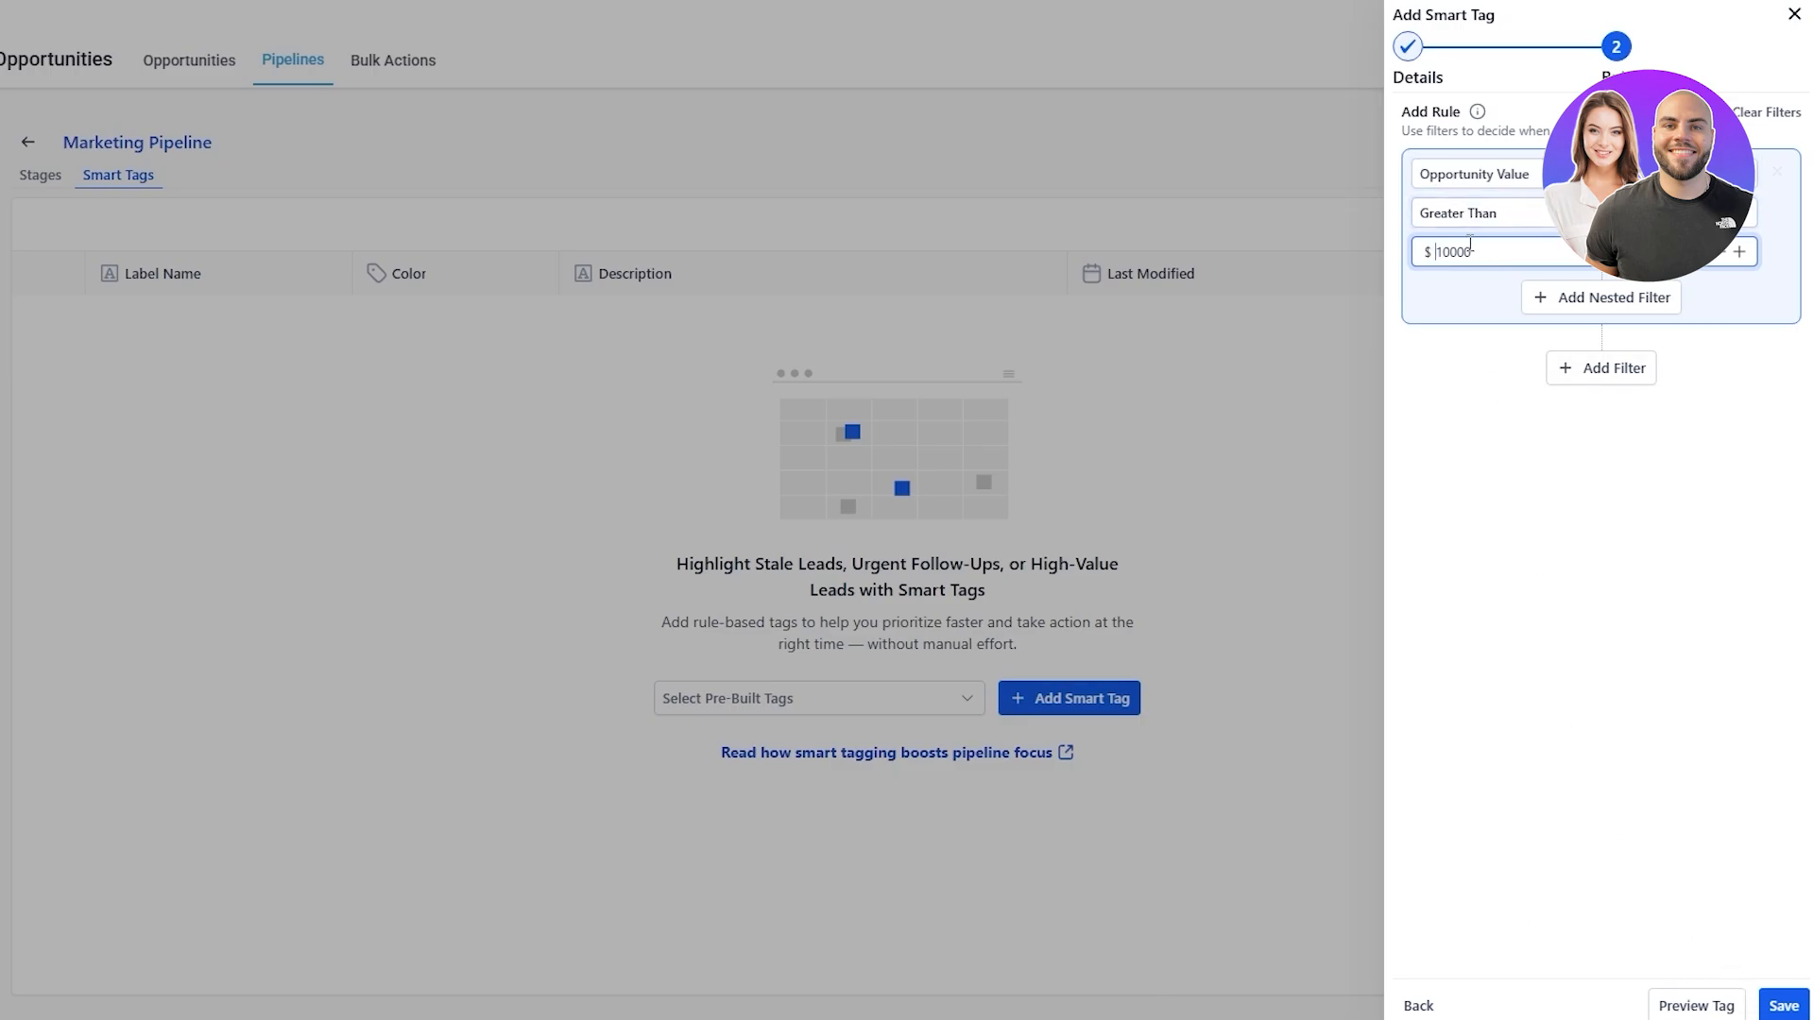
pyautogui.moveTo(1454, 255); pyautogui.dragTo(1432, 255)
pyautogui.click(1784, 1005)
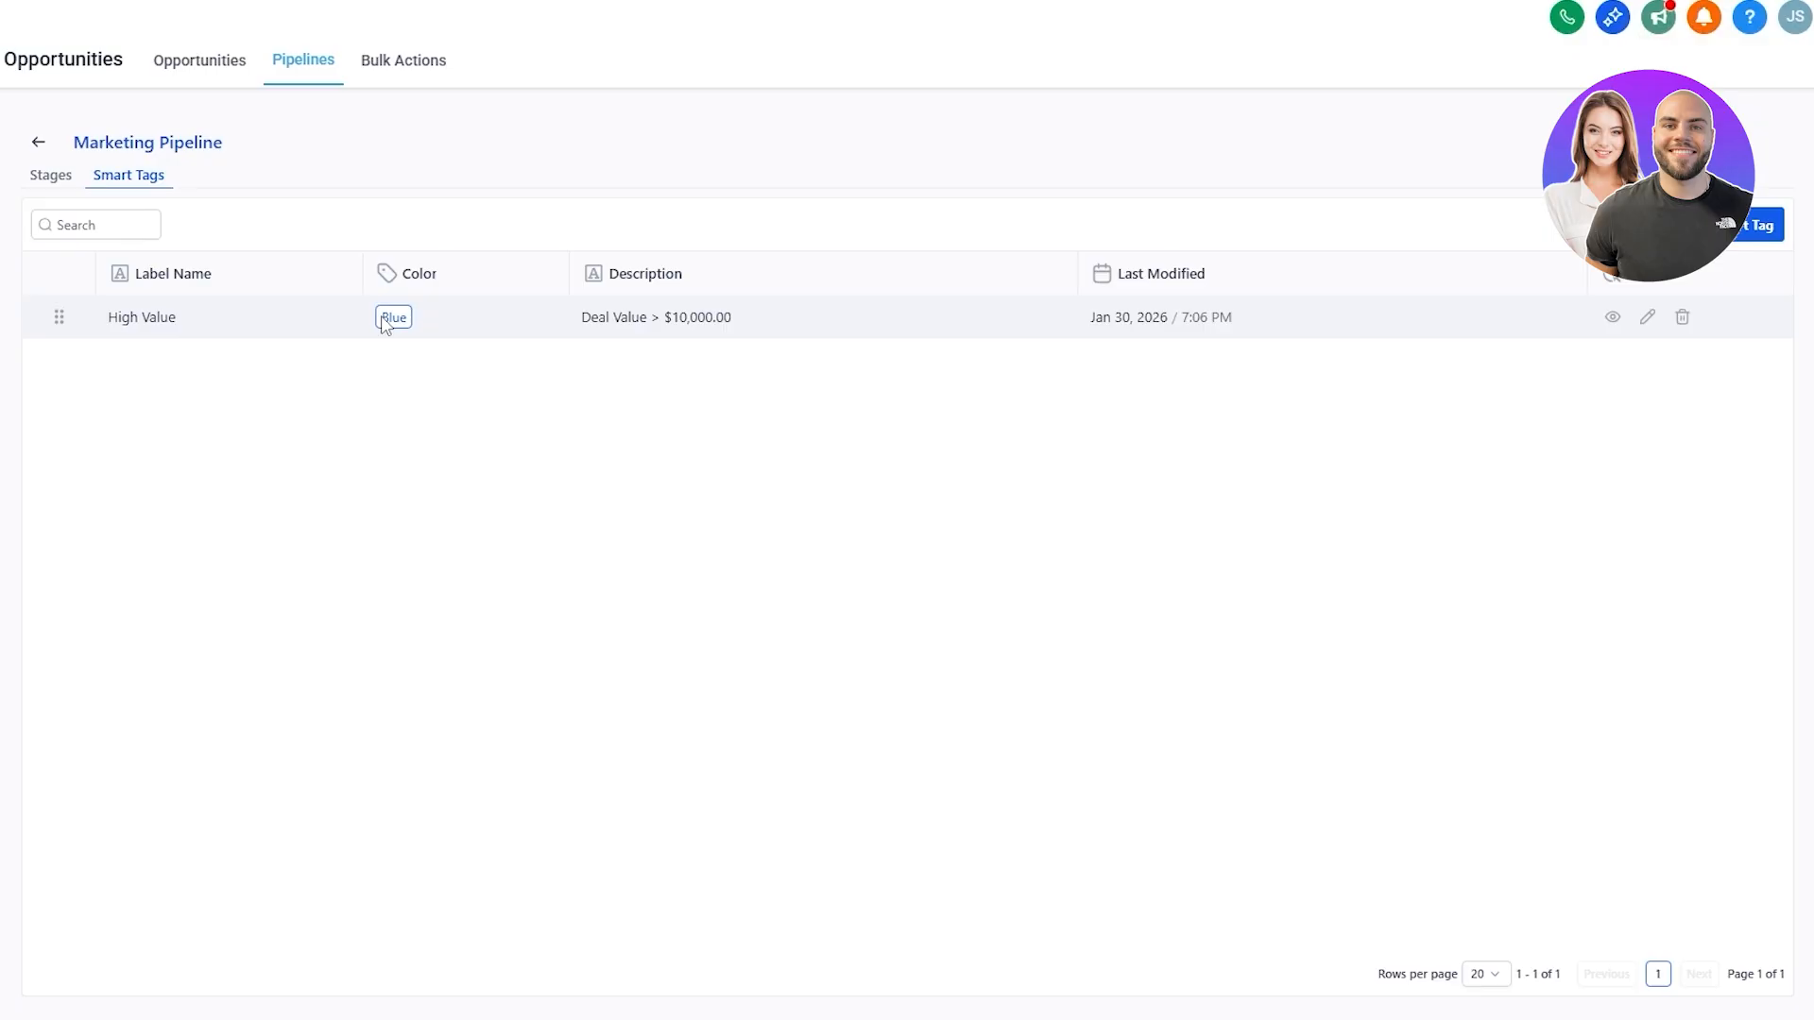
# From the opportunities board, start a new opportunity and choose its contact
pyautogui.click(235, 65)
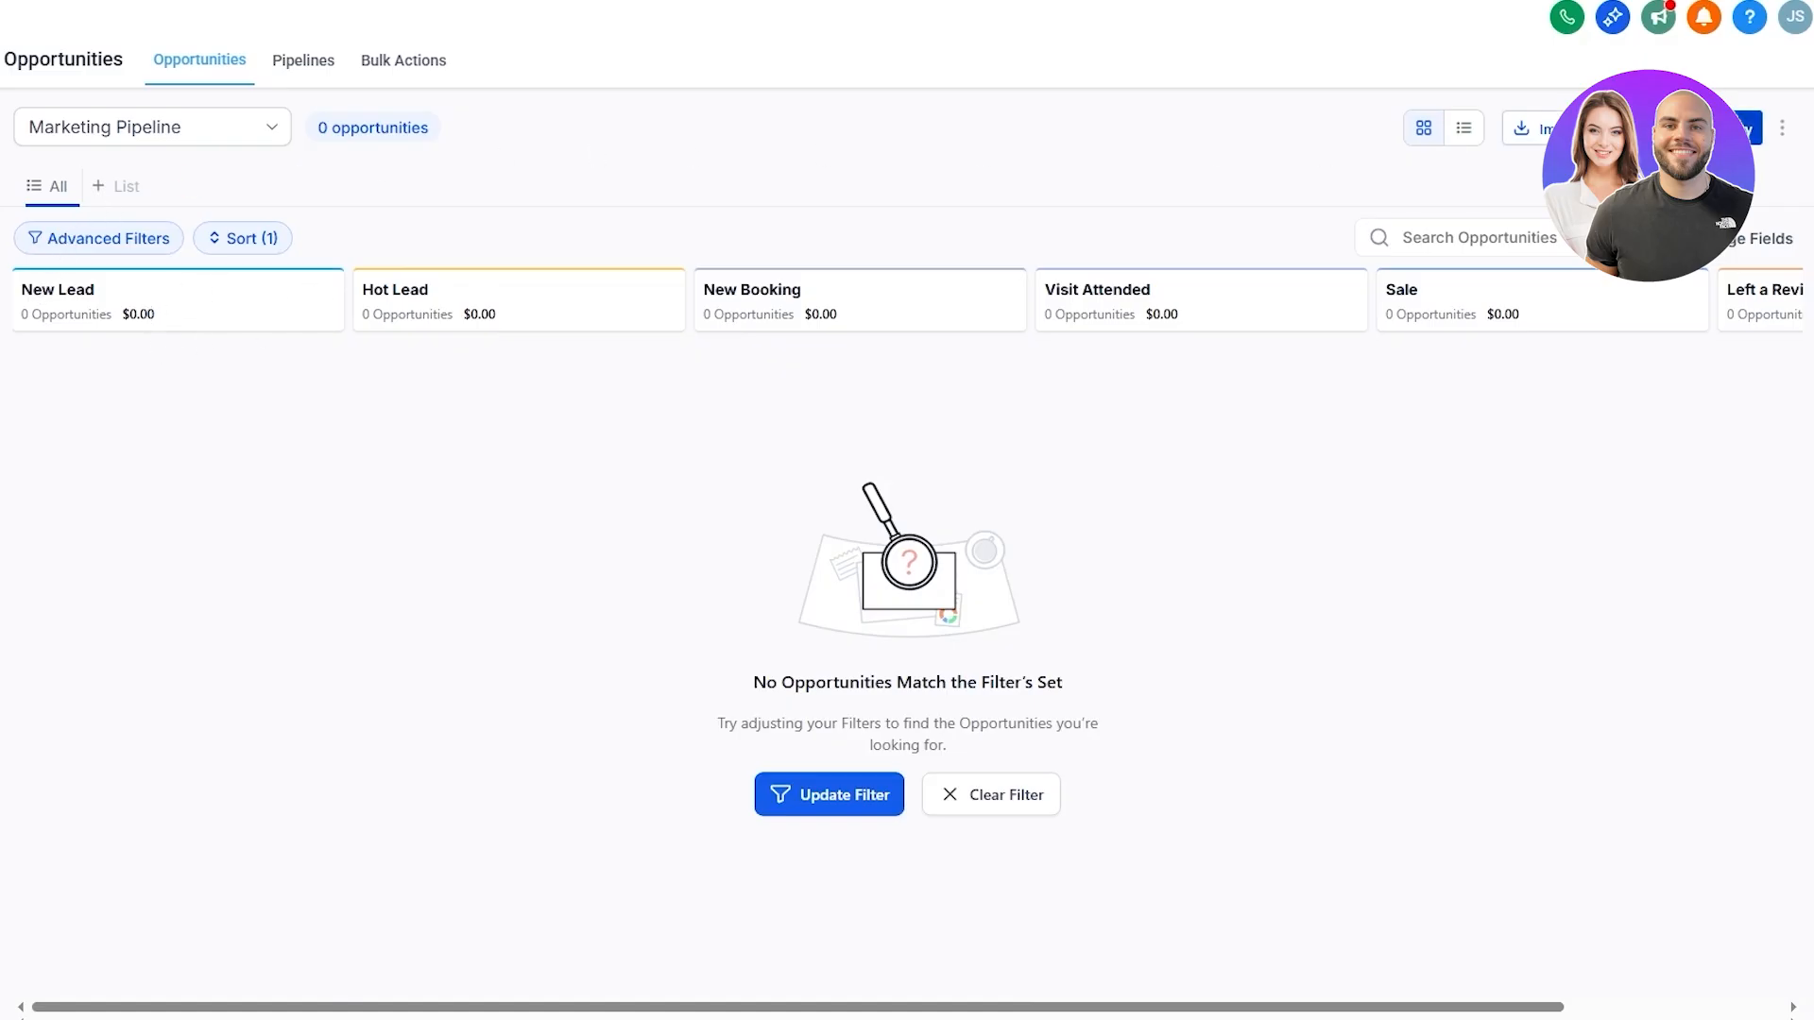
pyautogui.click(1748, 127)
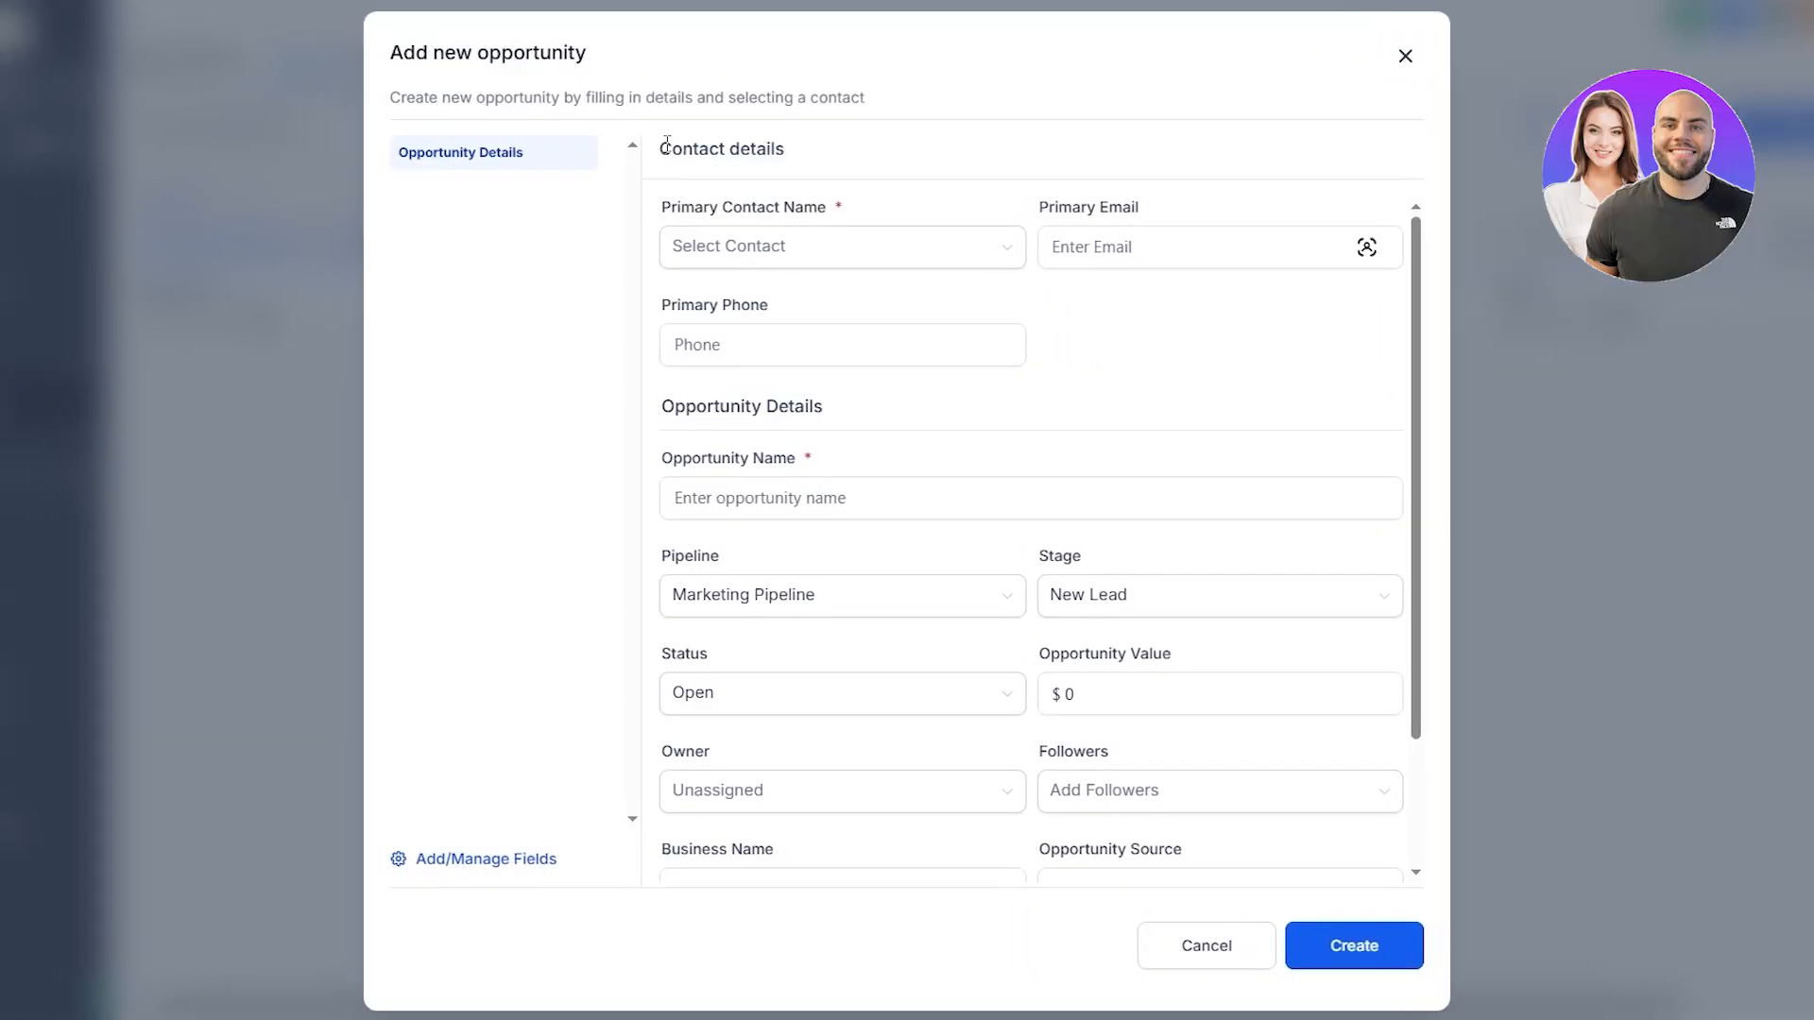
pyautogui.moveTo(666, 144); pyautogui.dragTo(806, 145)
pyautogui.click(700, 245)
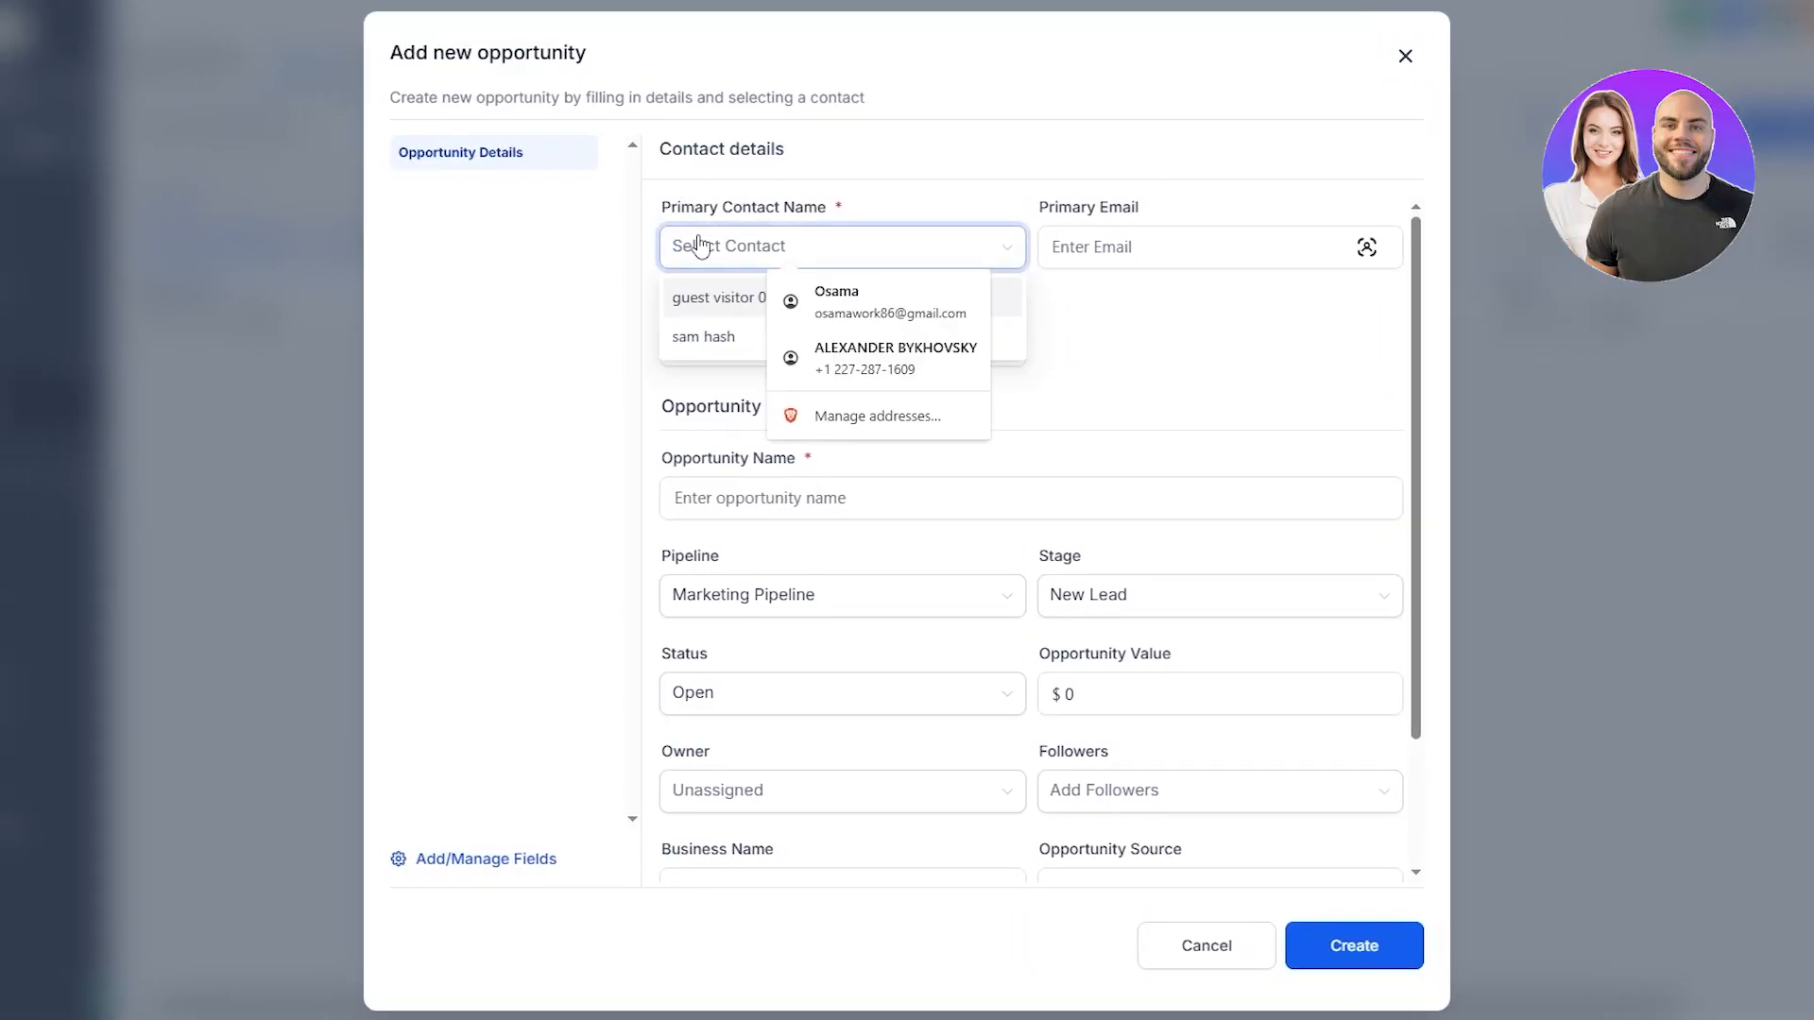
pyautogui.click(718, 338)
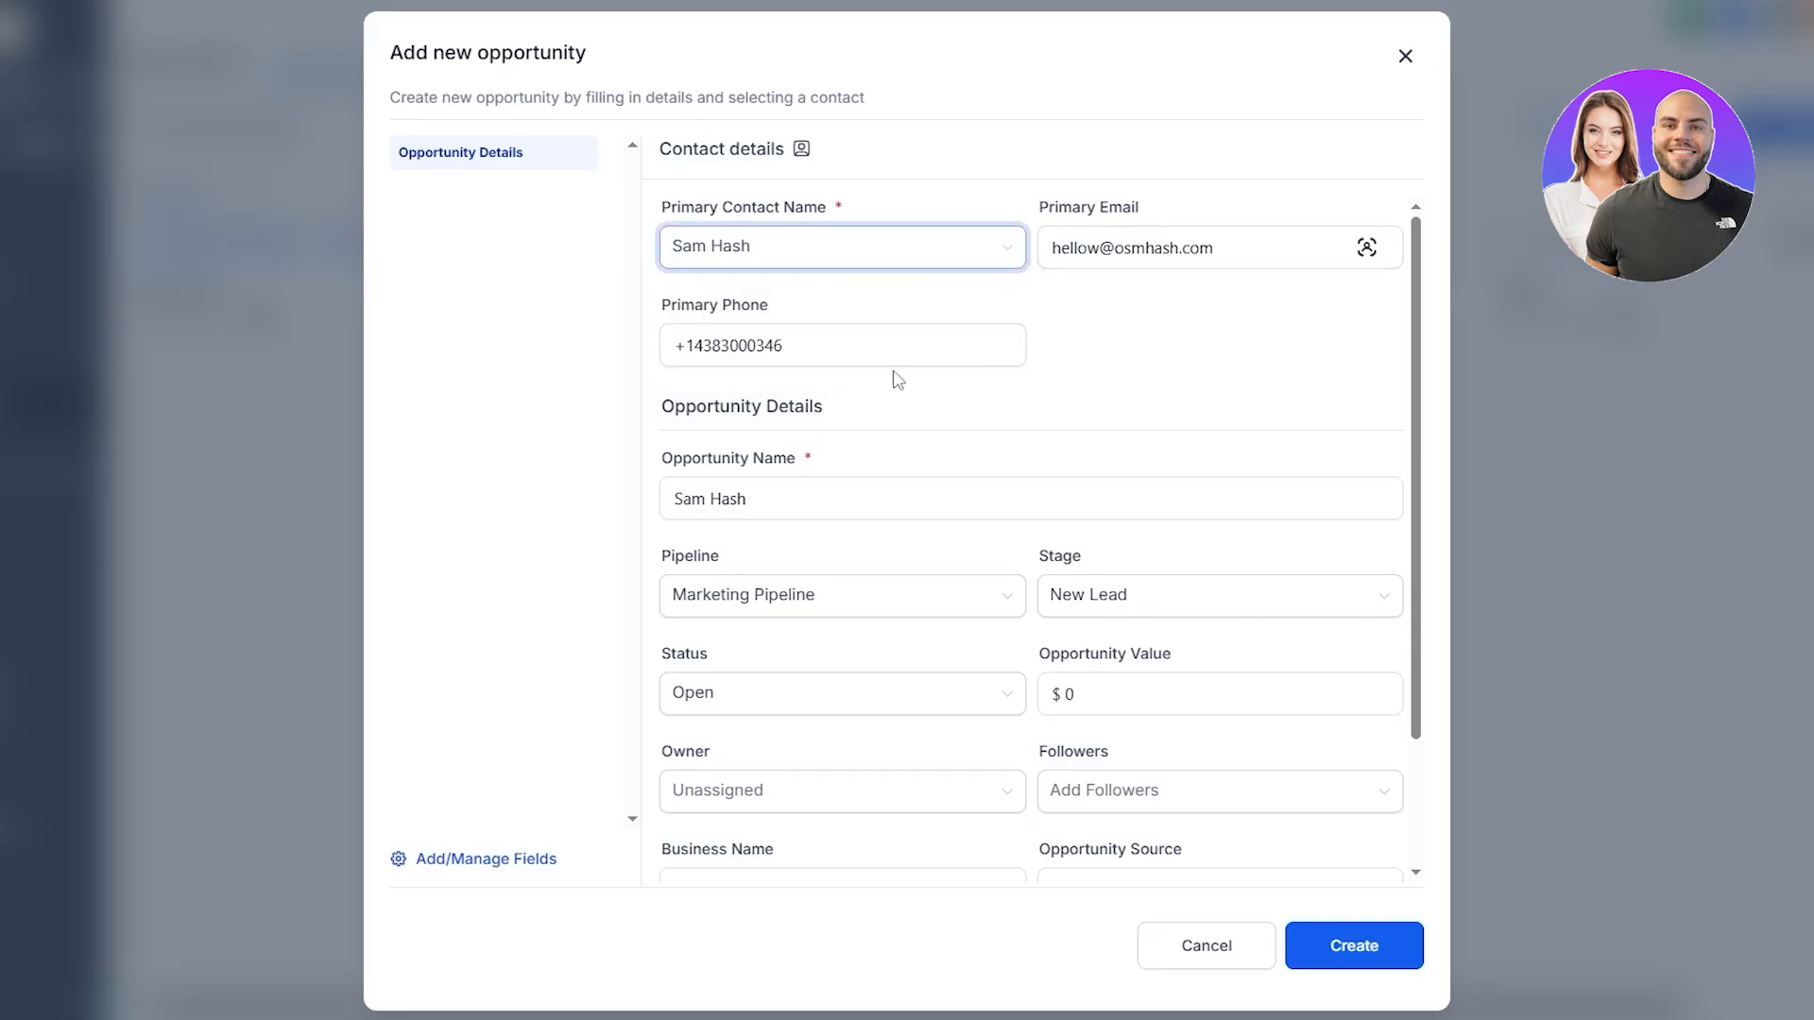
pyautogui.scroll(-2, 718, 475)
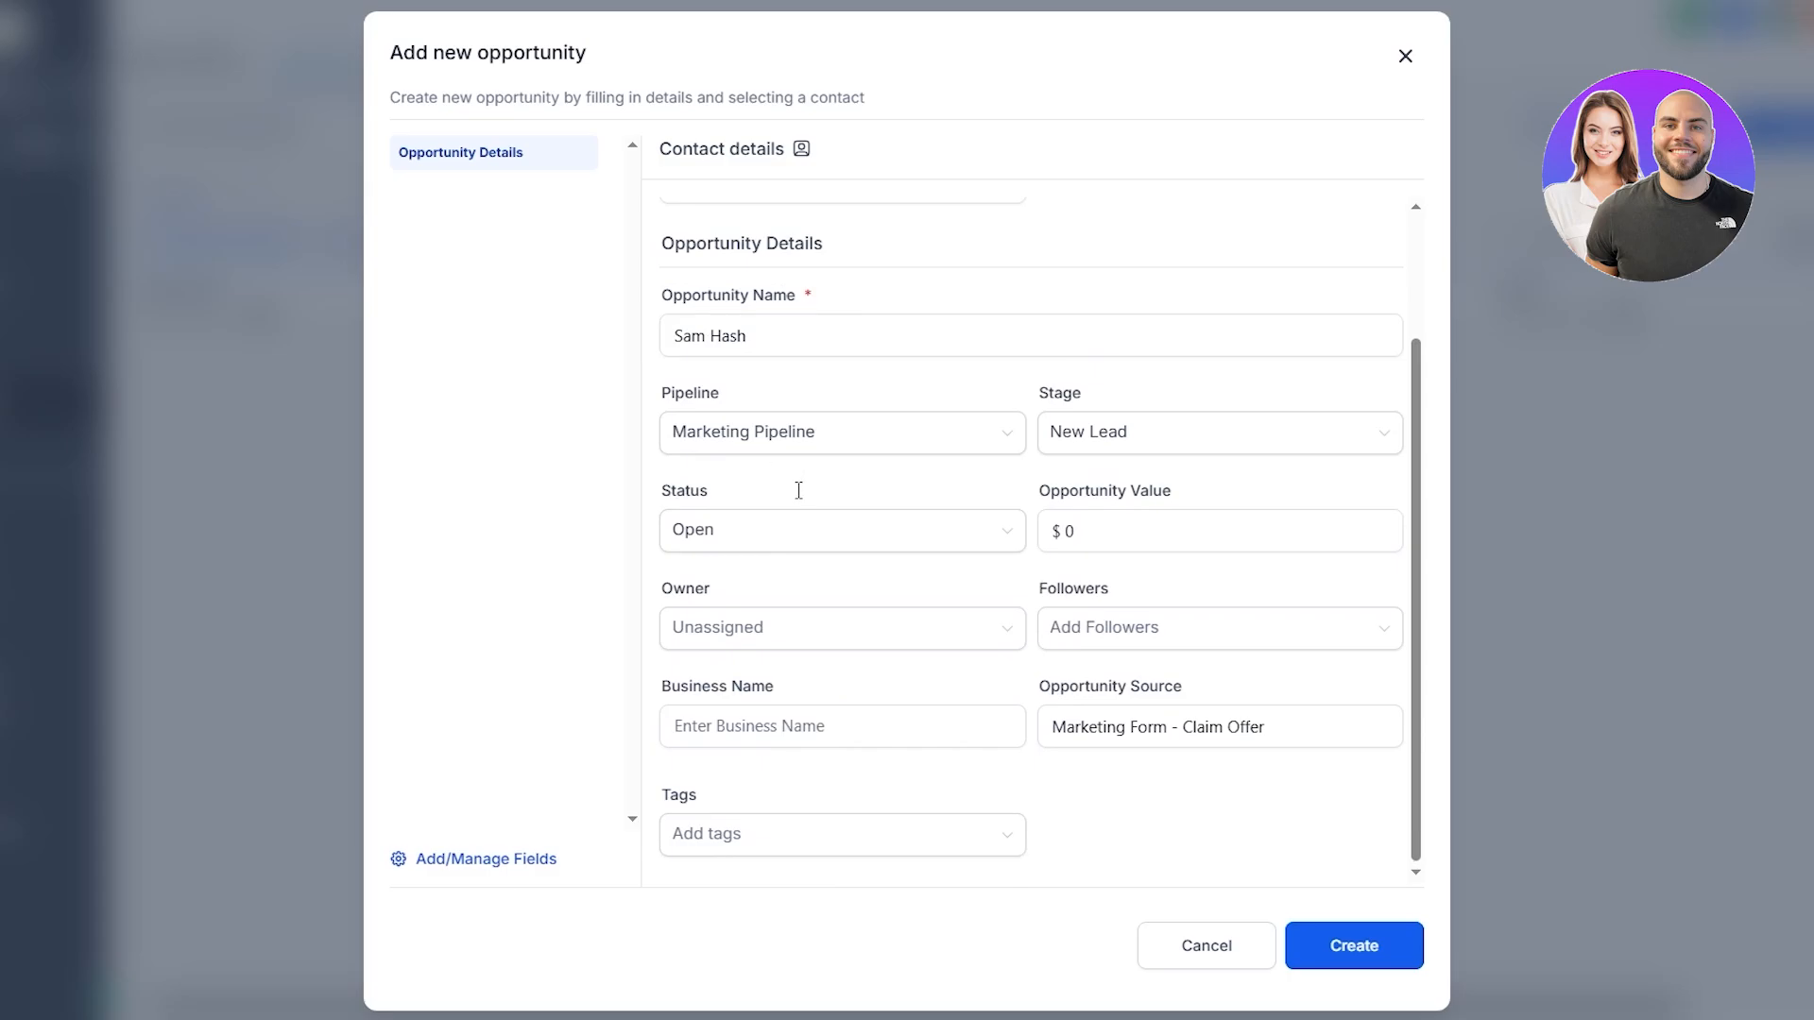
pyautogui.scroll(2, 798, 490)
pyautogui.scroll(-1, 774, 397)
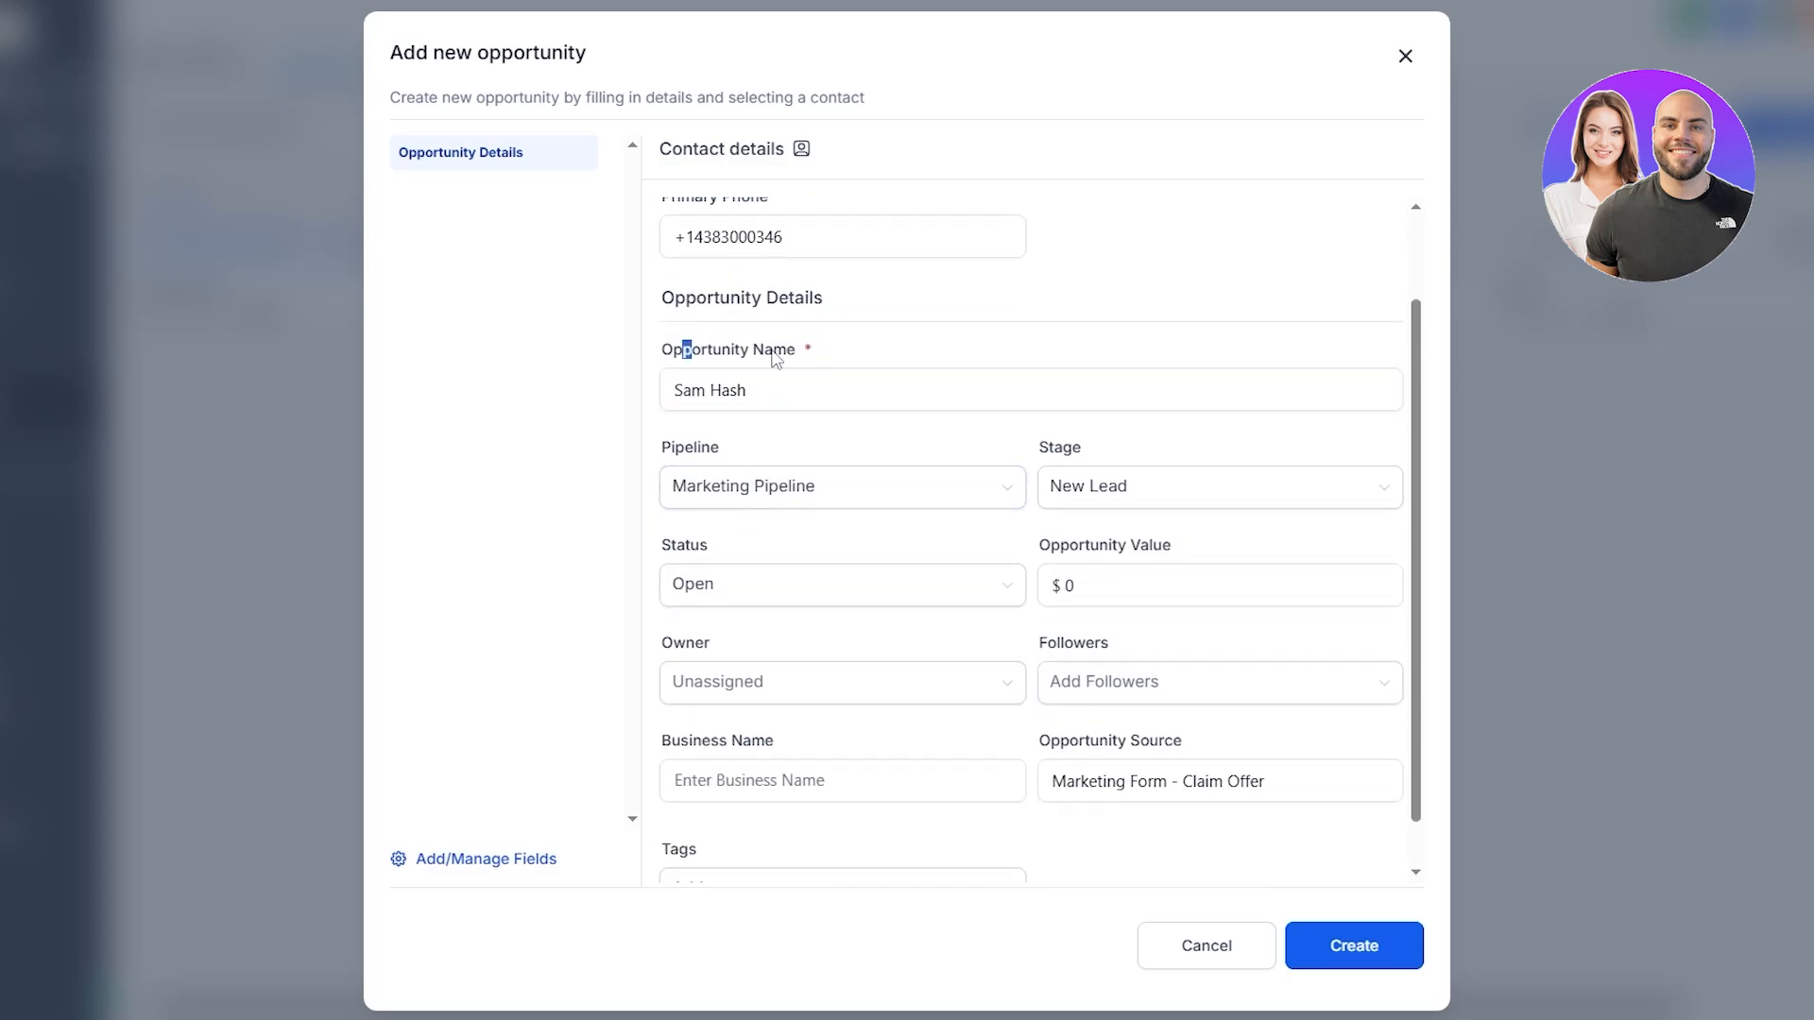
pyautogui.moveTo(775, 359); pyautogui.dragTo(663, 411)
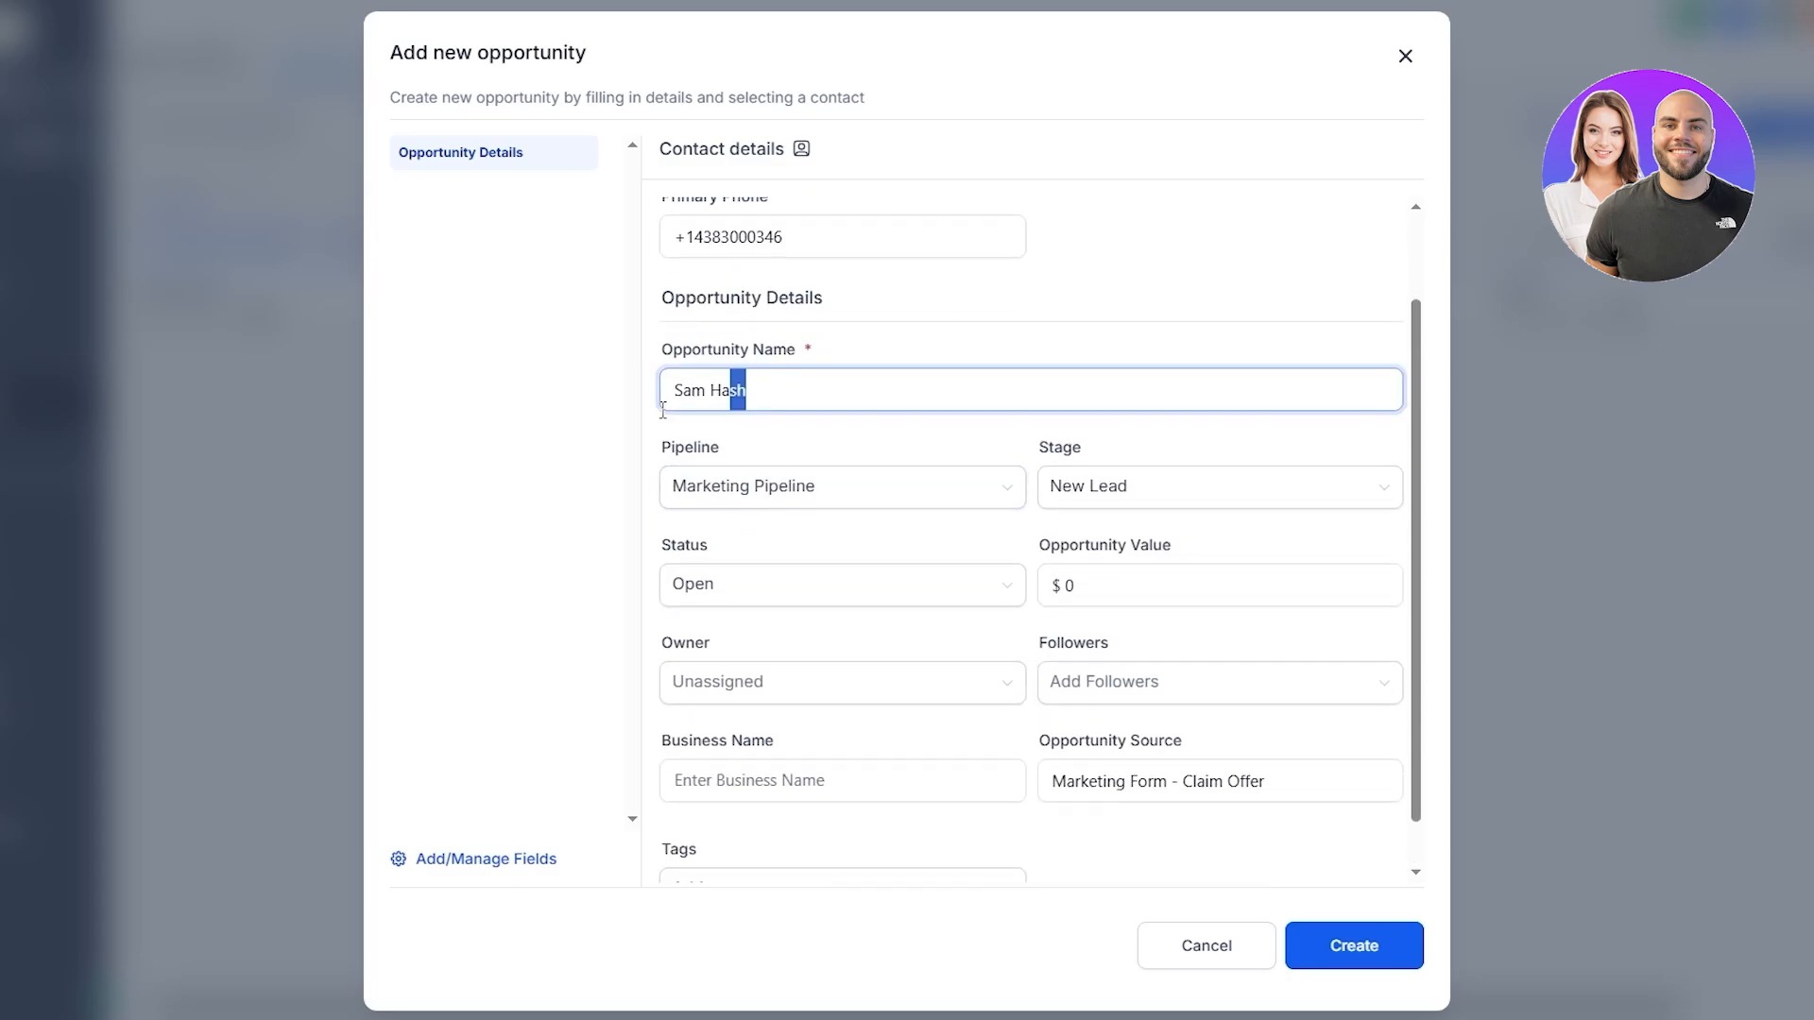
pyautogui.click(772, 406)
pyautogui.hotkey('ctrl', 'a')
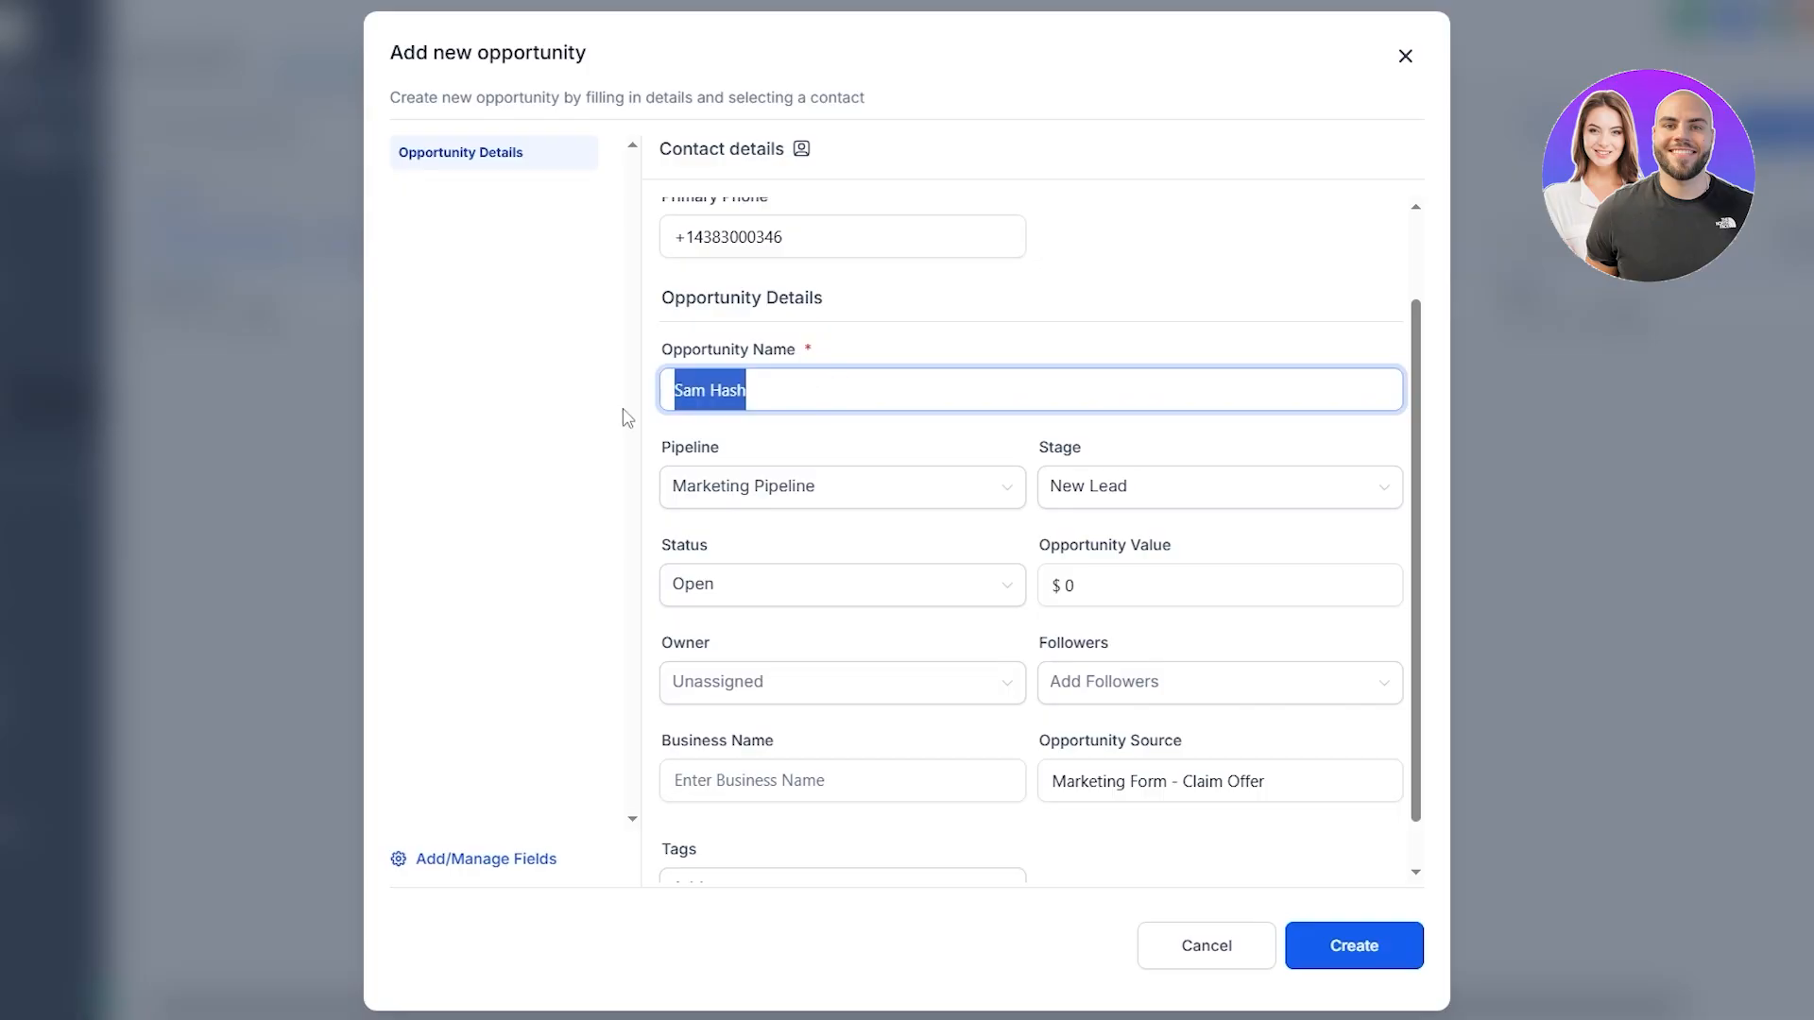
# Keep Marketing Pipeline, New Lead stage and Open status, and set the value to $15,000
pyautogui.moveTo(667, 441); pyautogui.dragTo(720, 514)
pyautogui.click(720, 514)
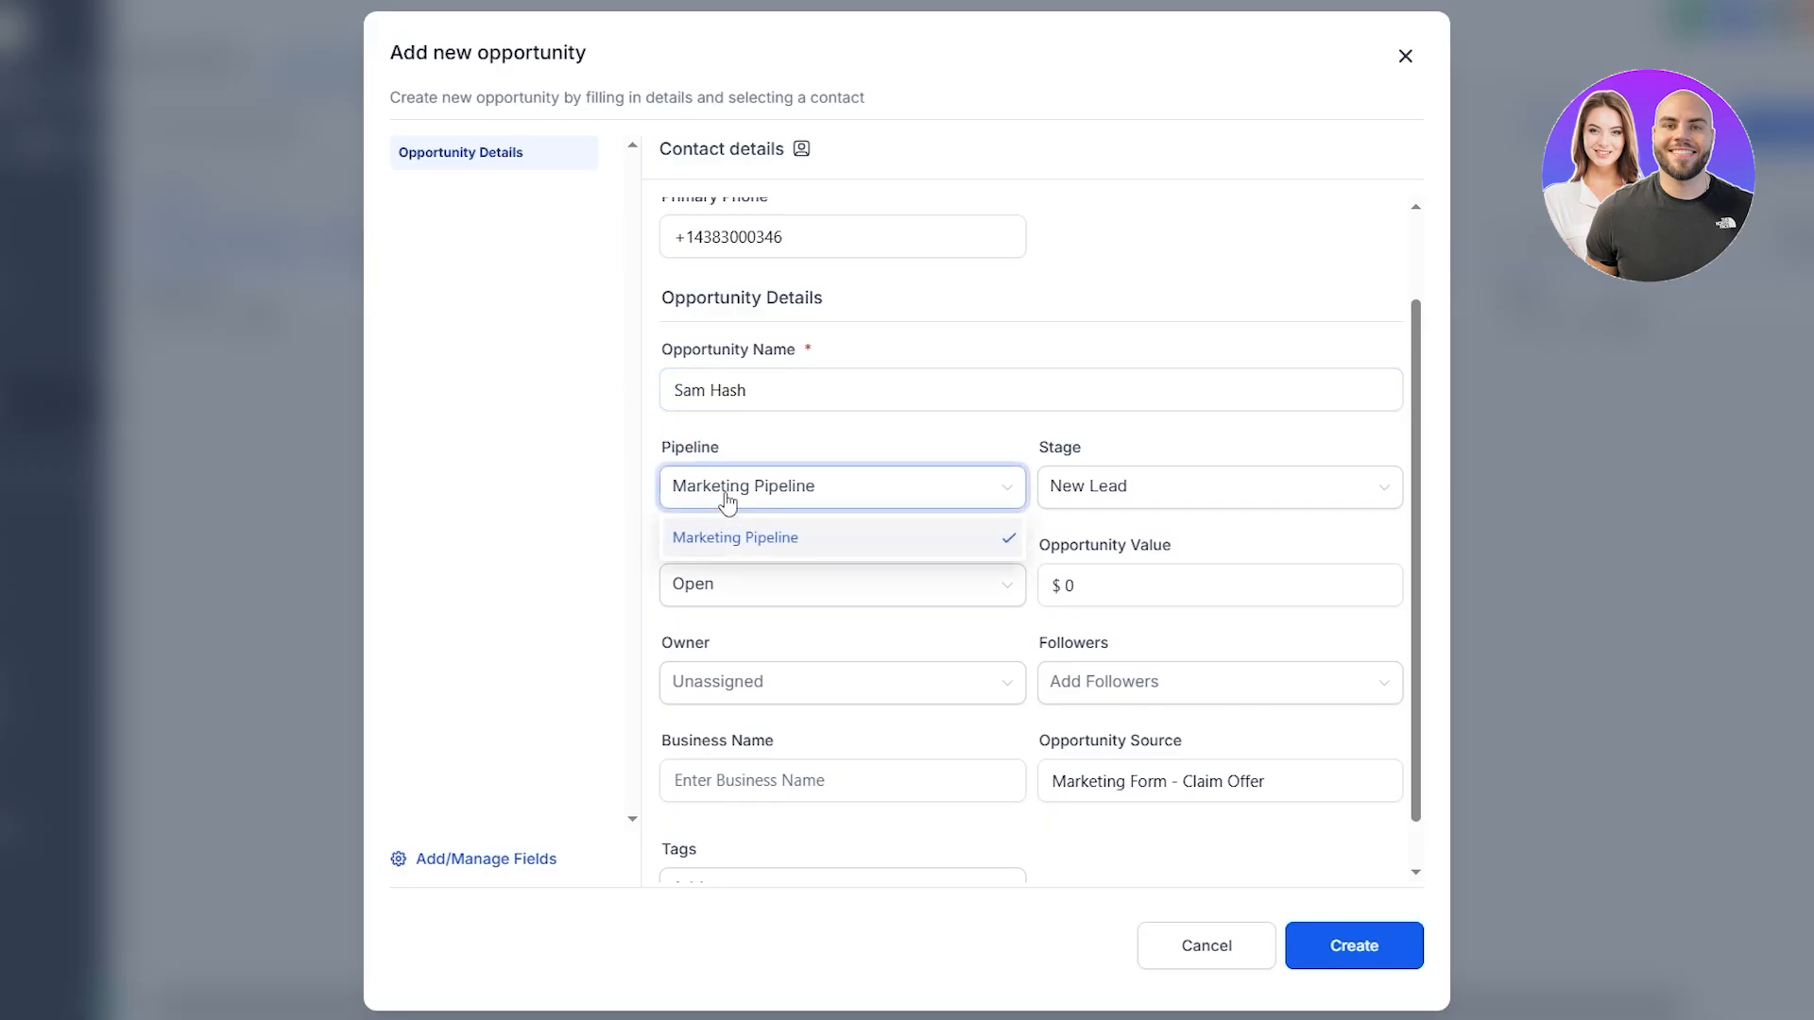
pyautogui.click(735, 538)
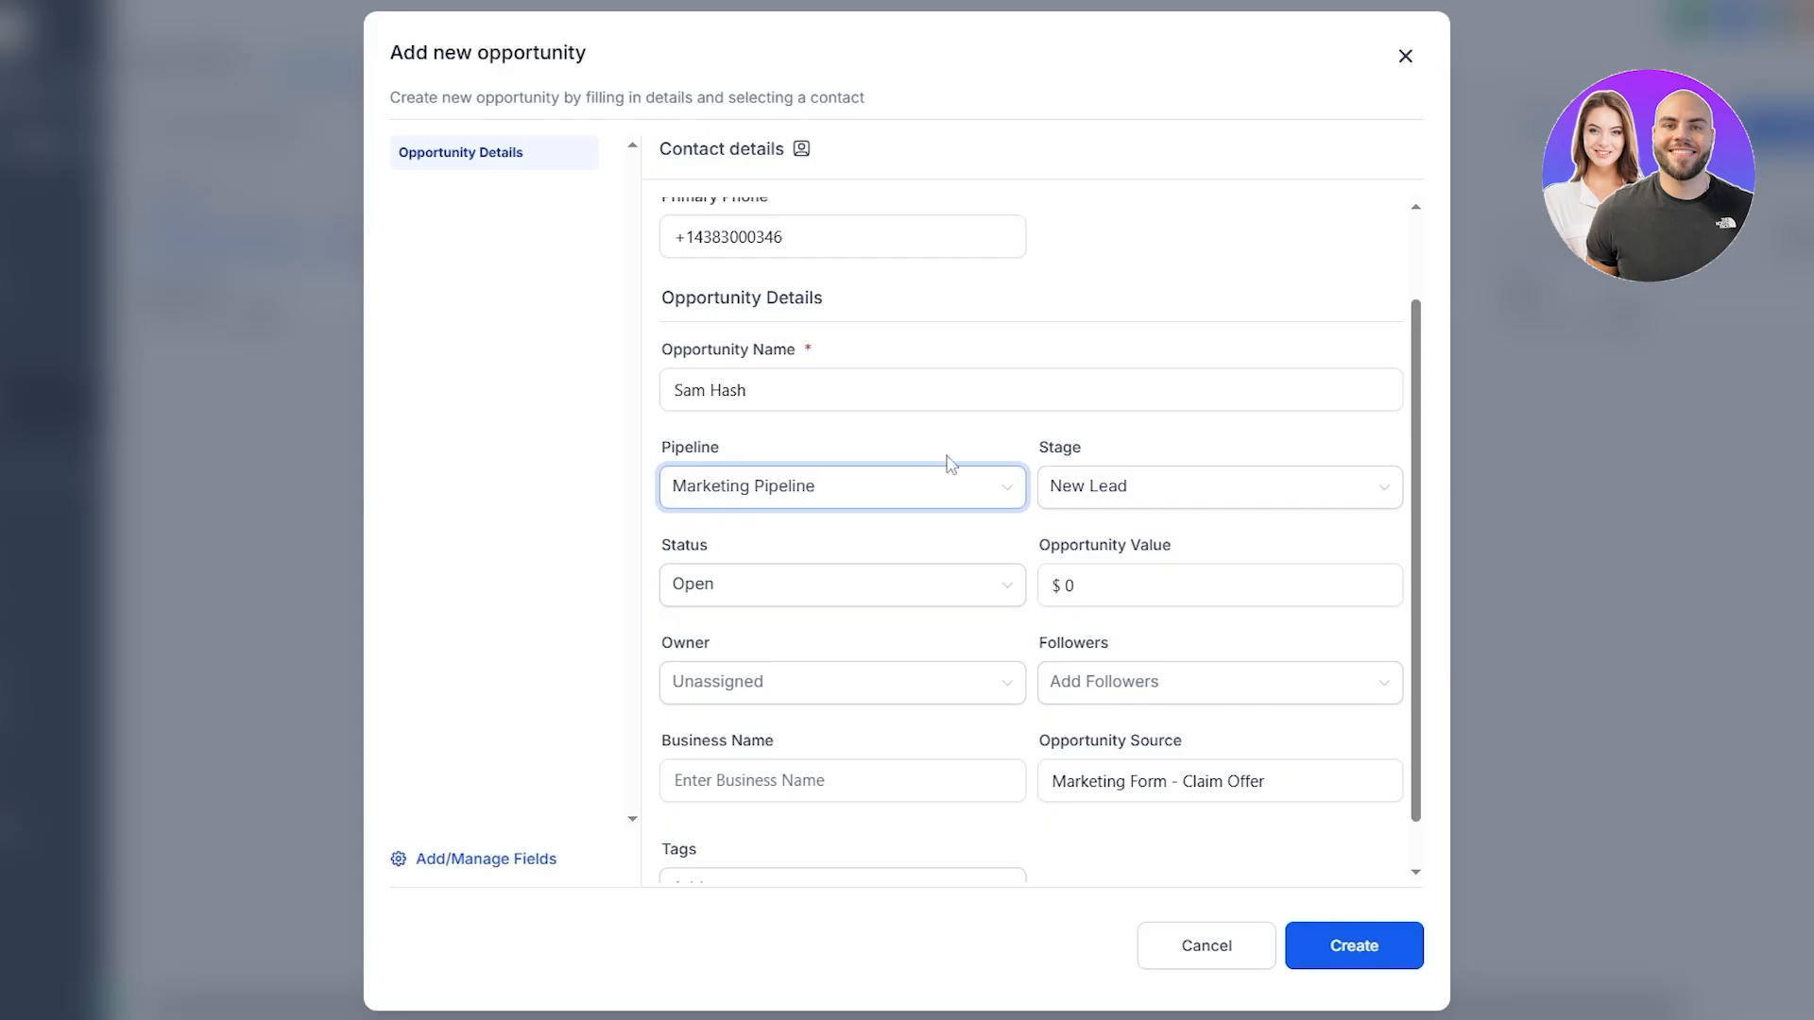
pyautogui.click(1082, 501)
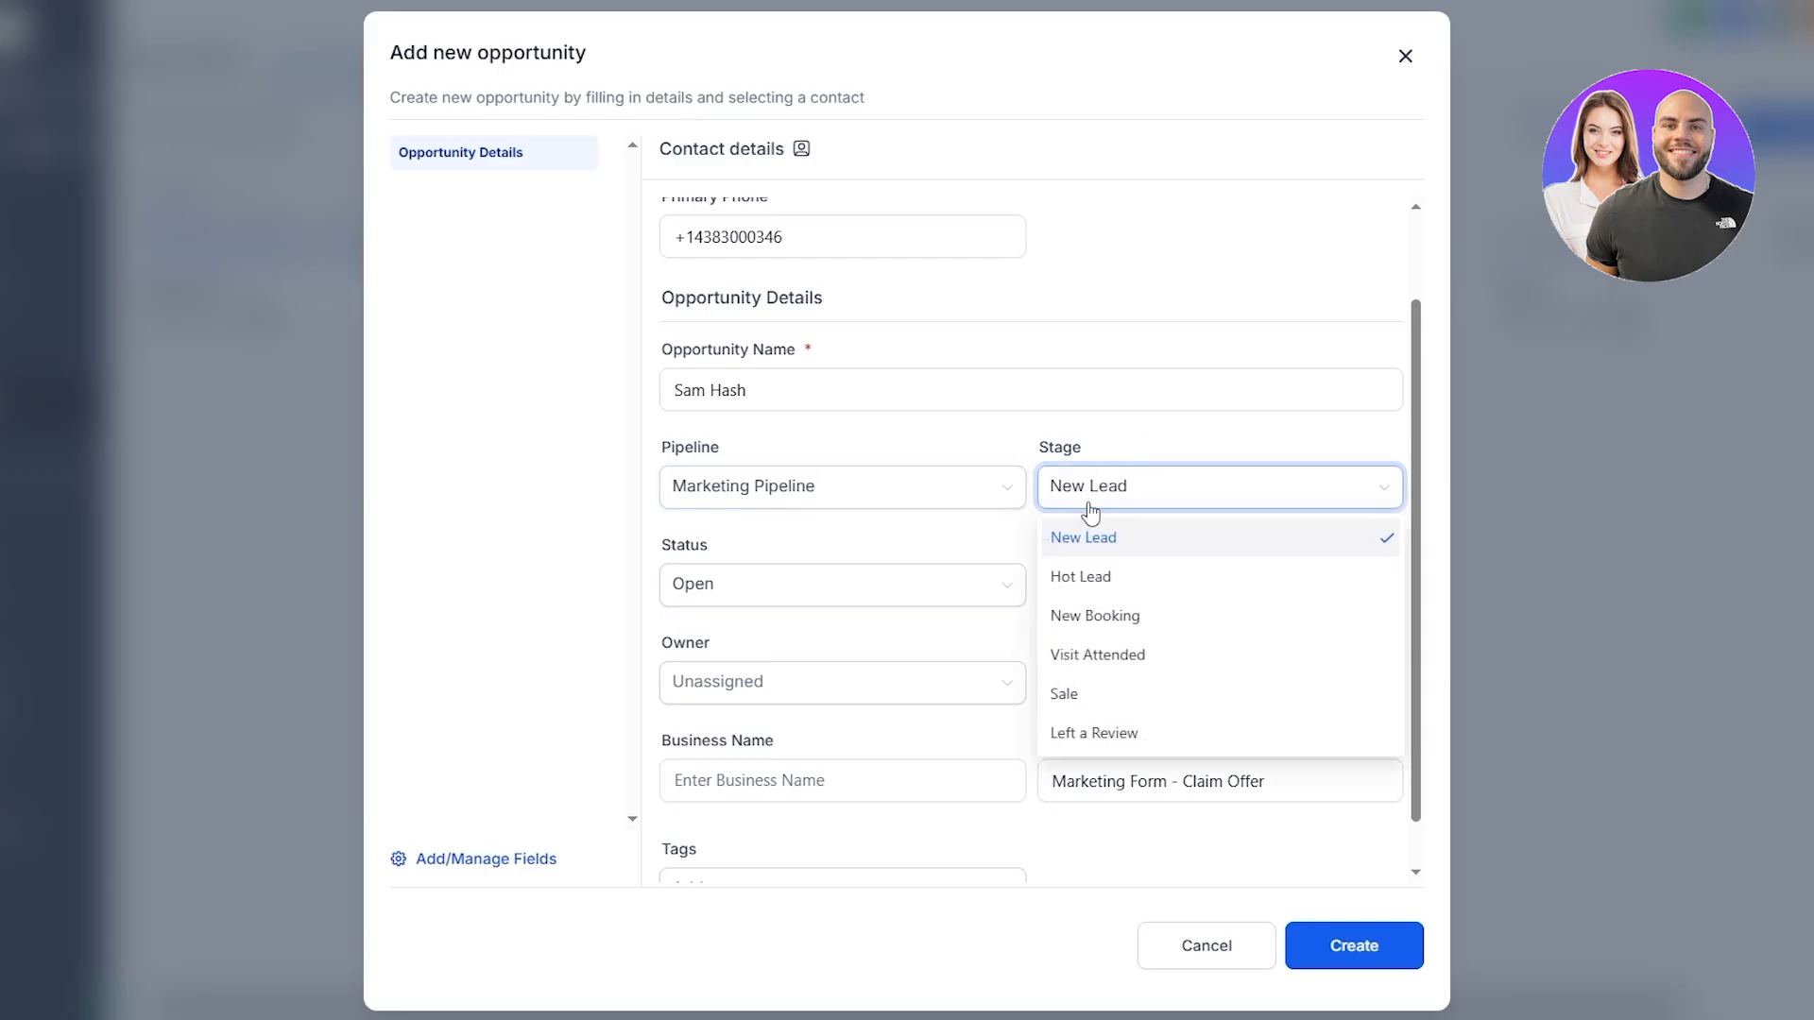
pyautogui.click(879, 558)
pyautogui.click(730, 587)
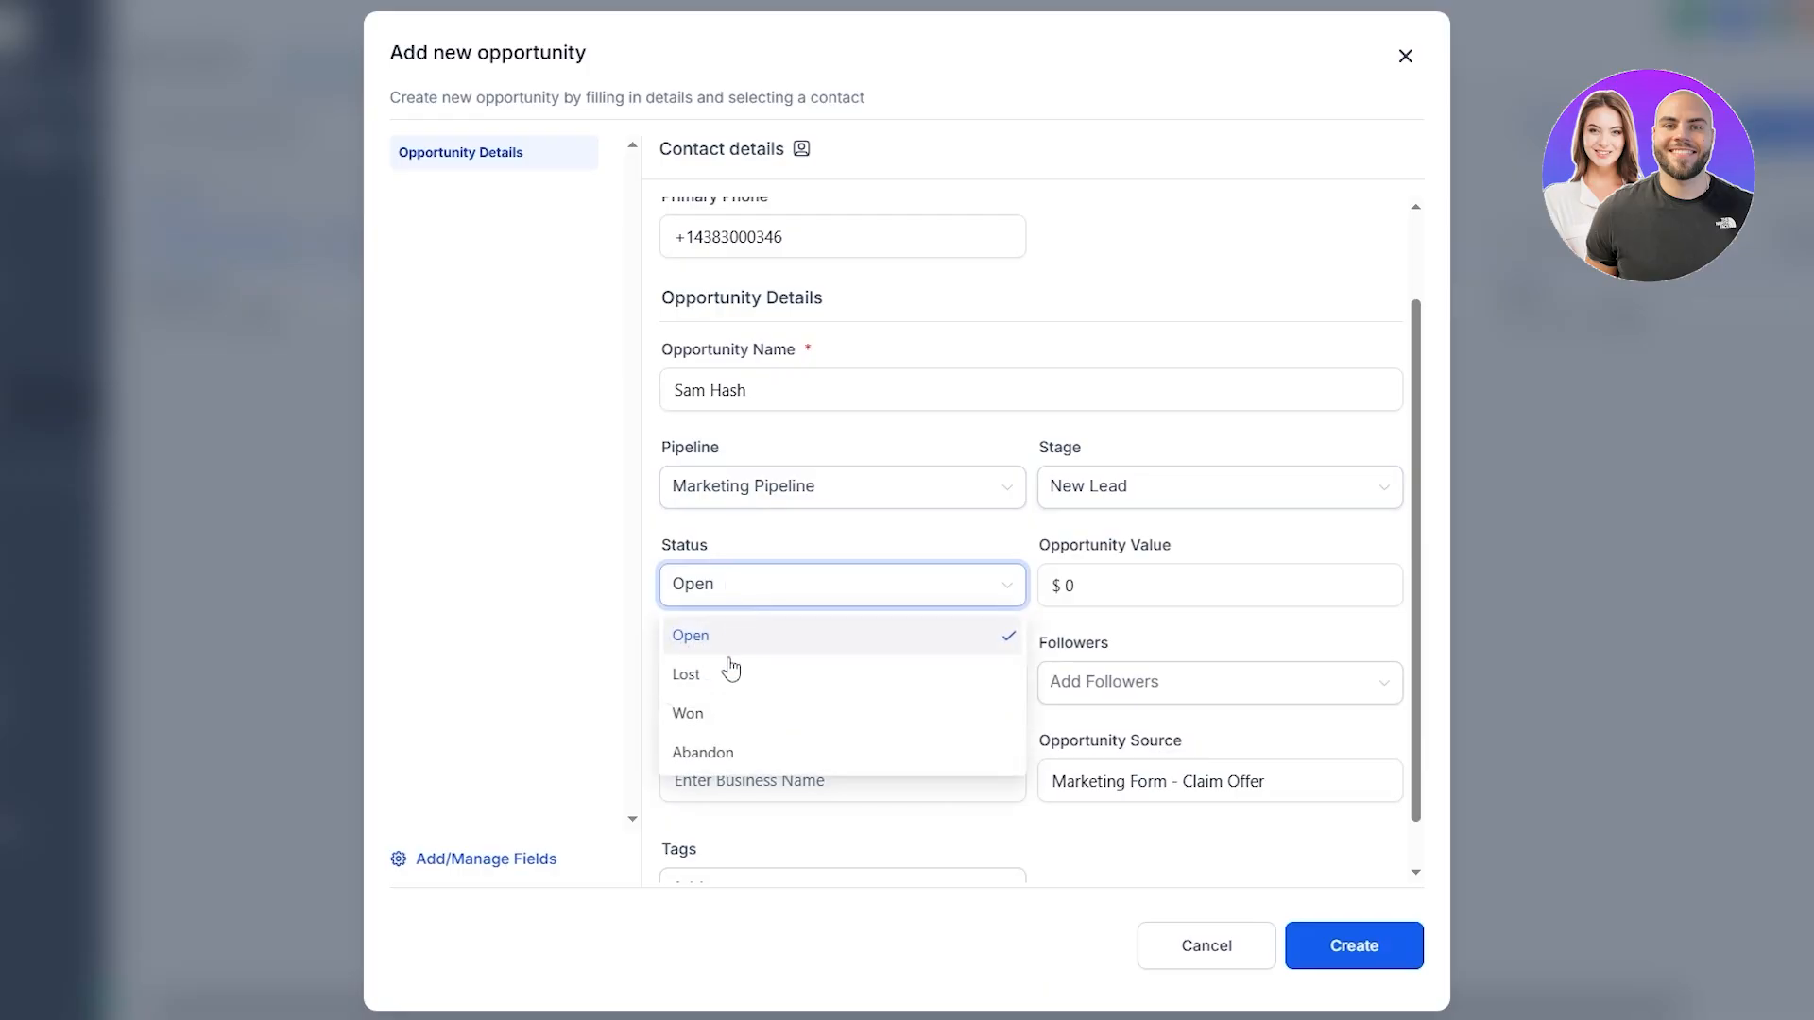
pyautogui.click(1091, 585)
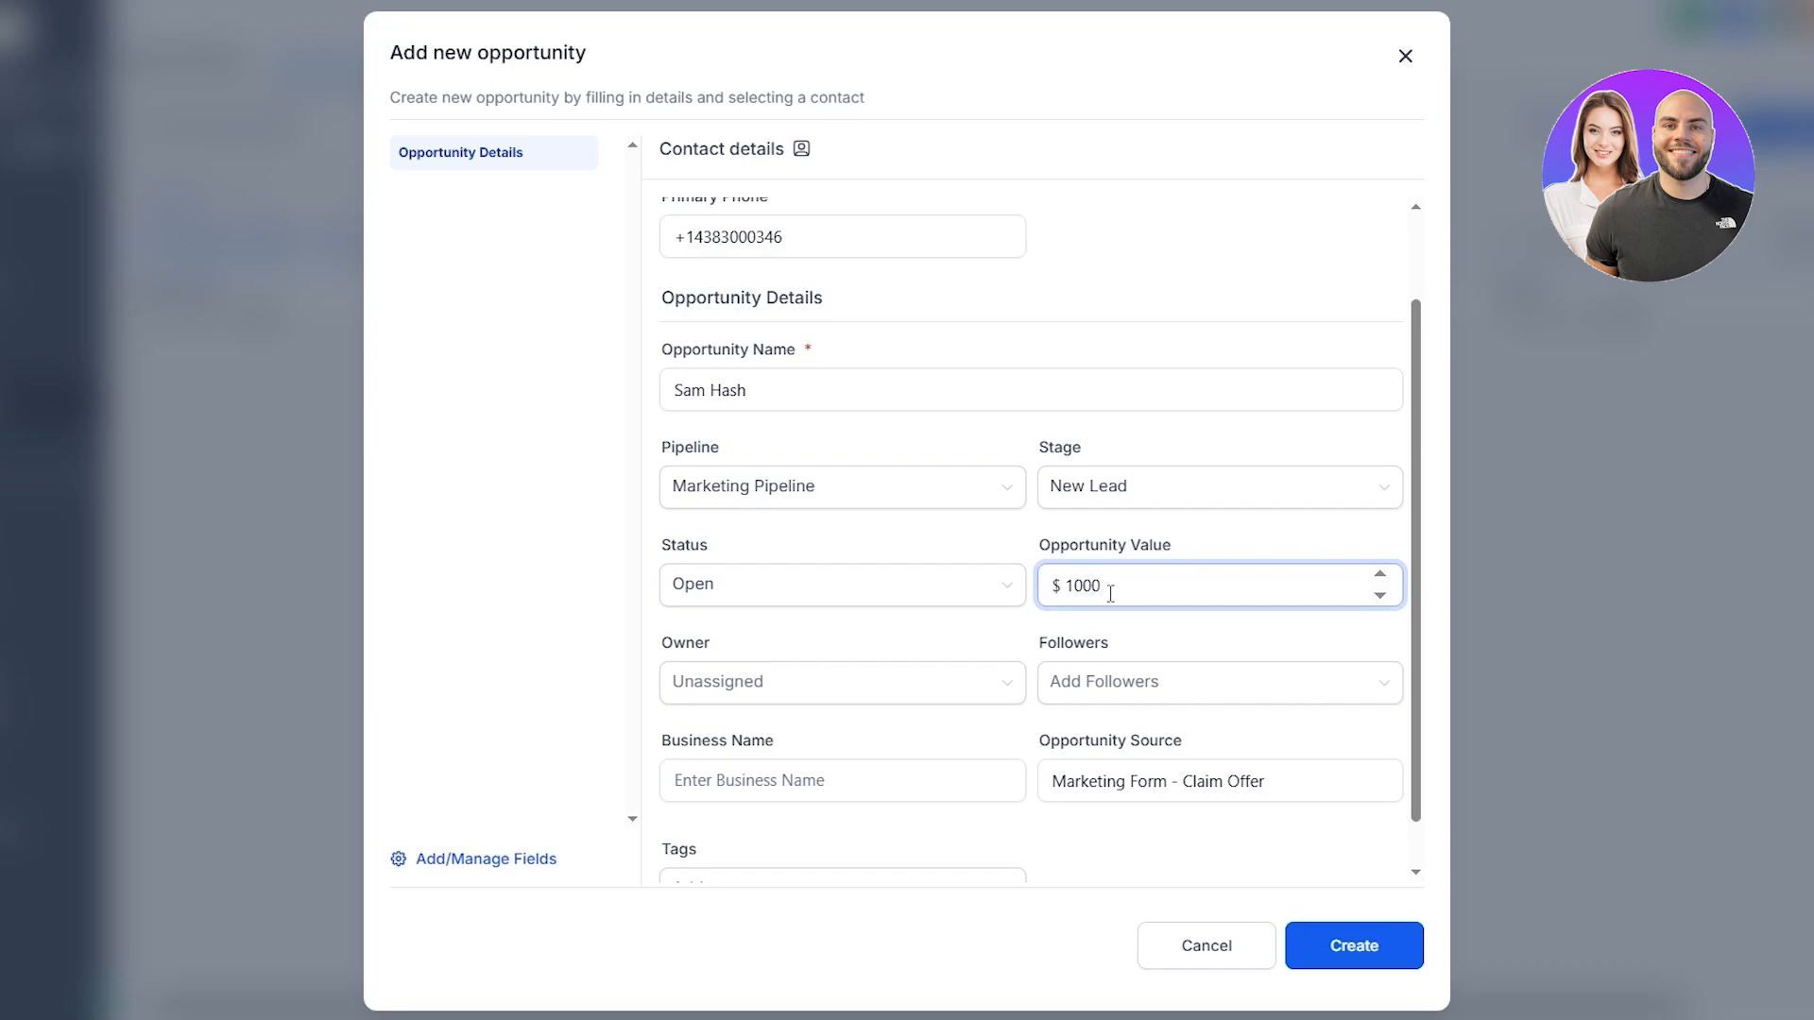
# Review owners, followers and business name, leave Tags empty, and create the opportunity
pyautogui.scroll(-1, 924, 636)
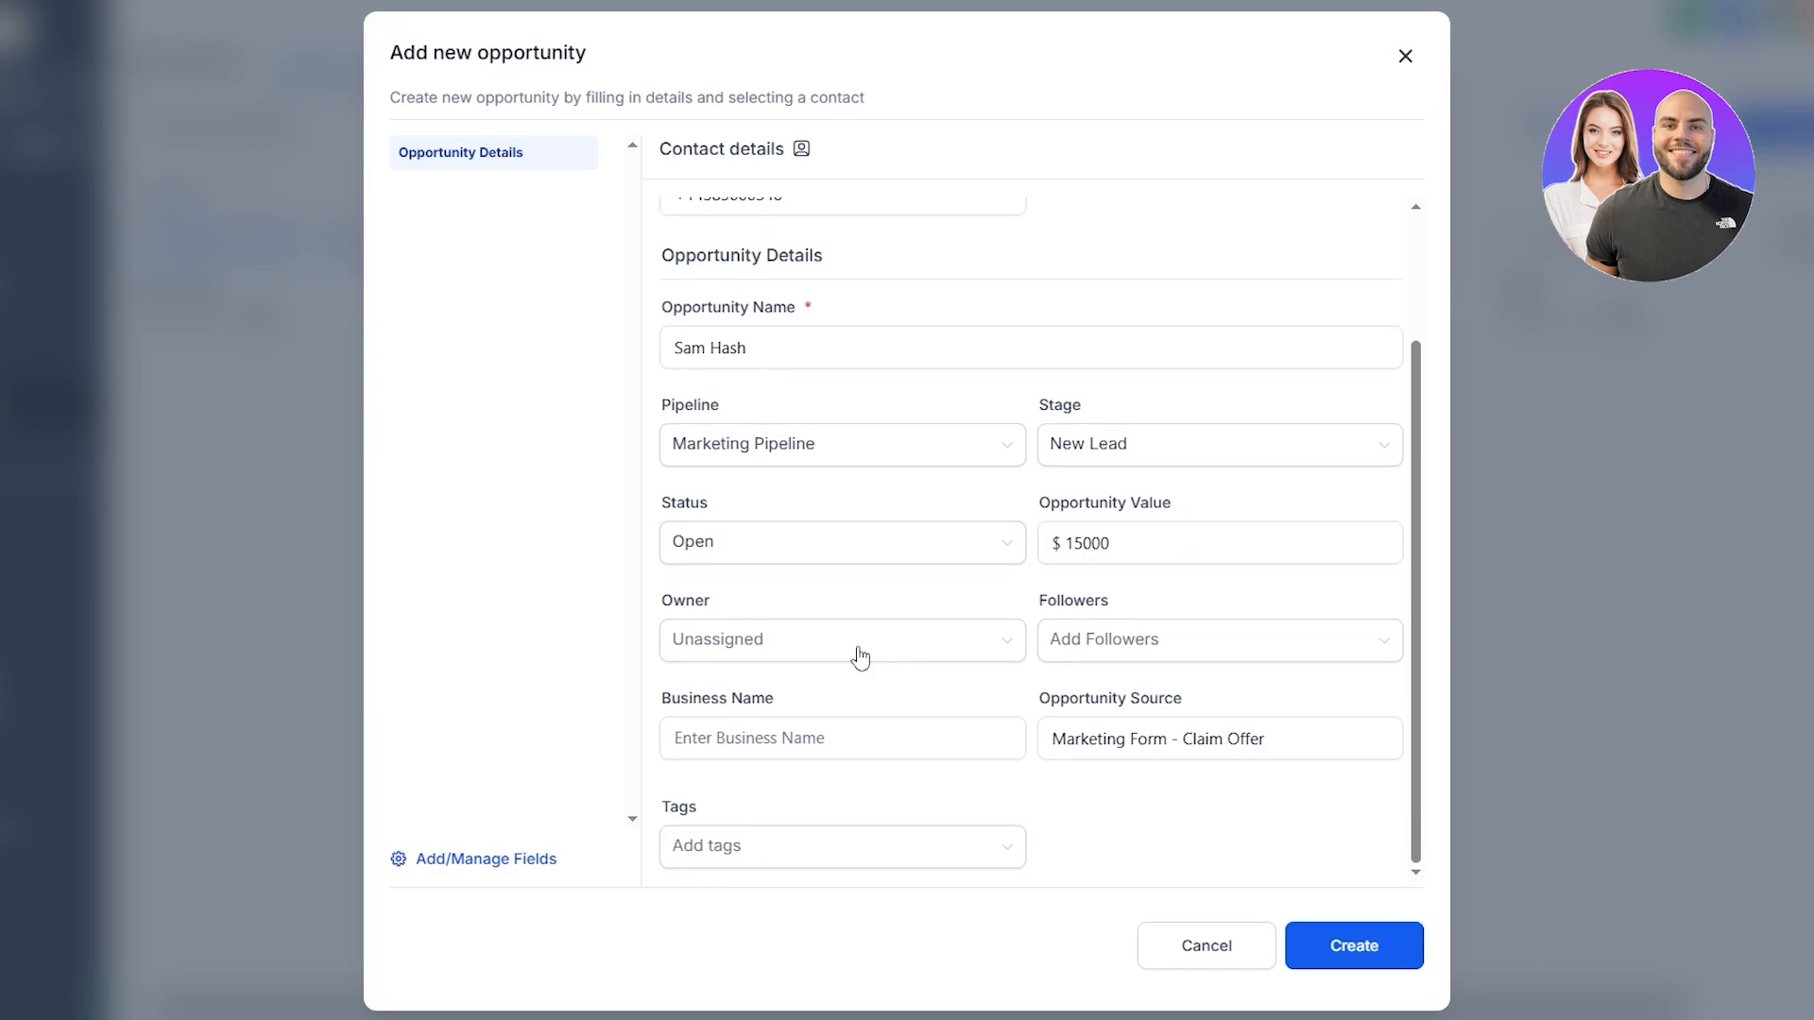
pyautogui.click(783, 649)
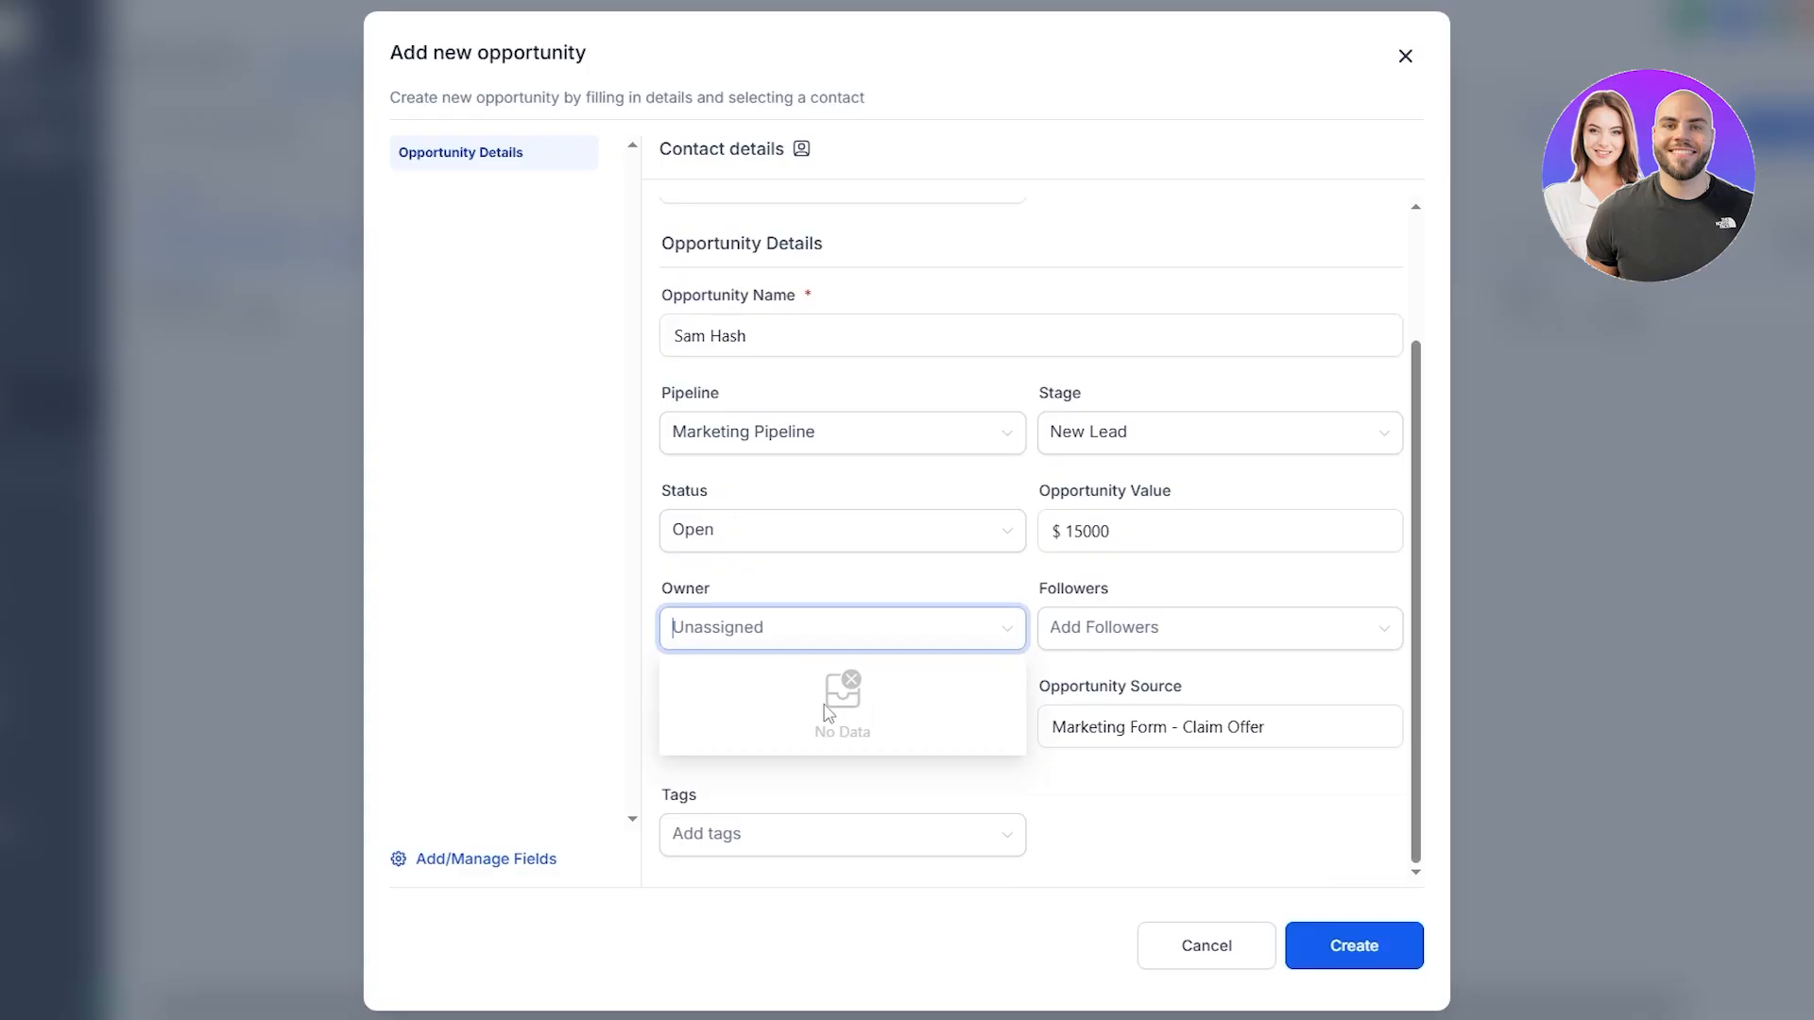
pyautogui.click(1181, 629)
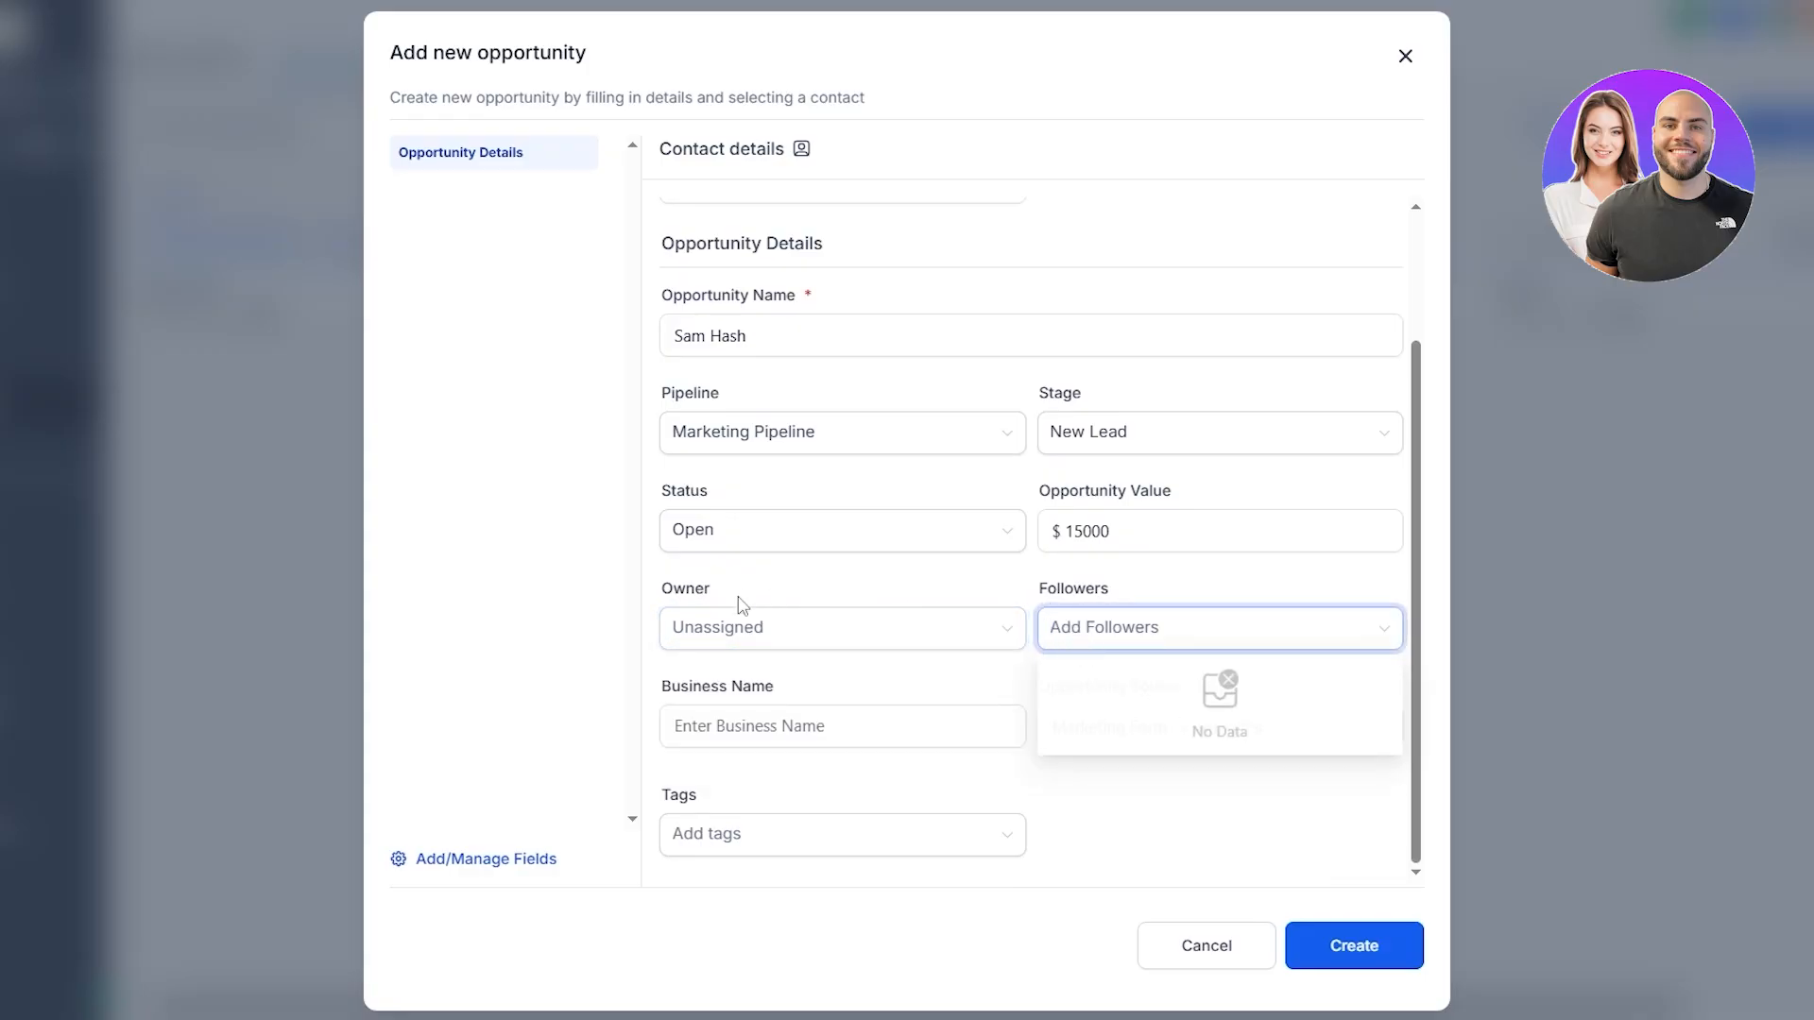
pyautogui.click(741, 601)
pyautogui.click(882, 734)
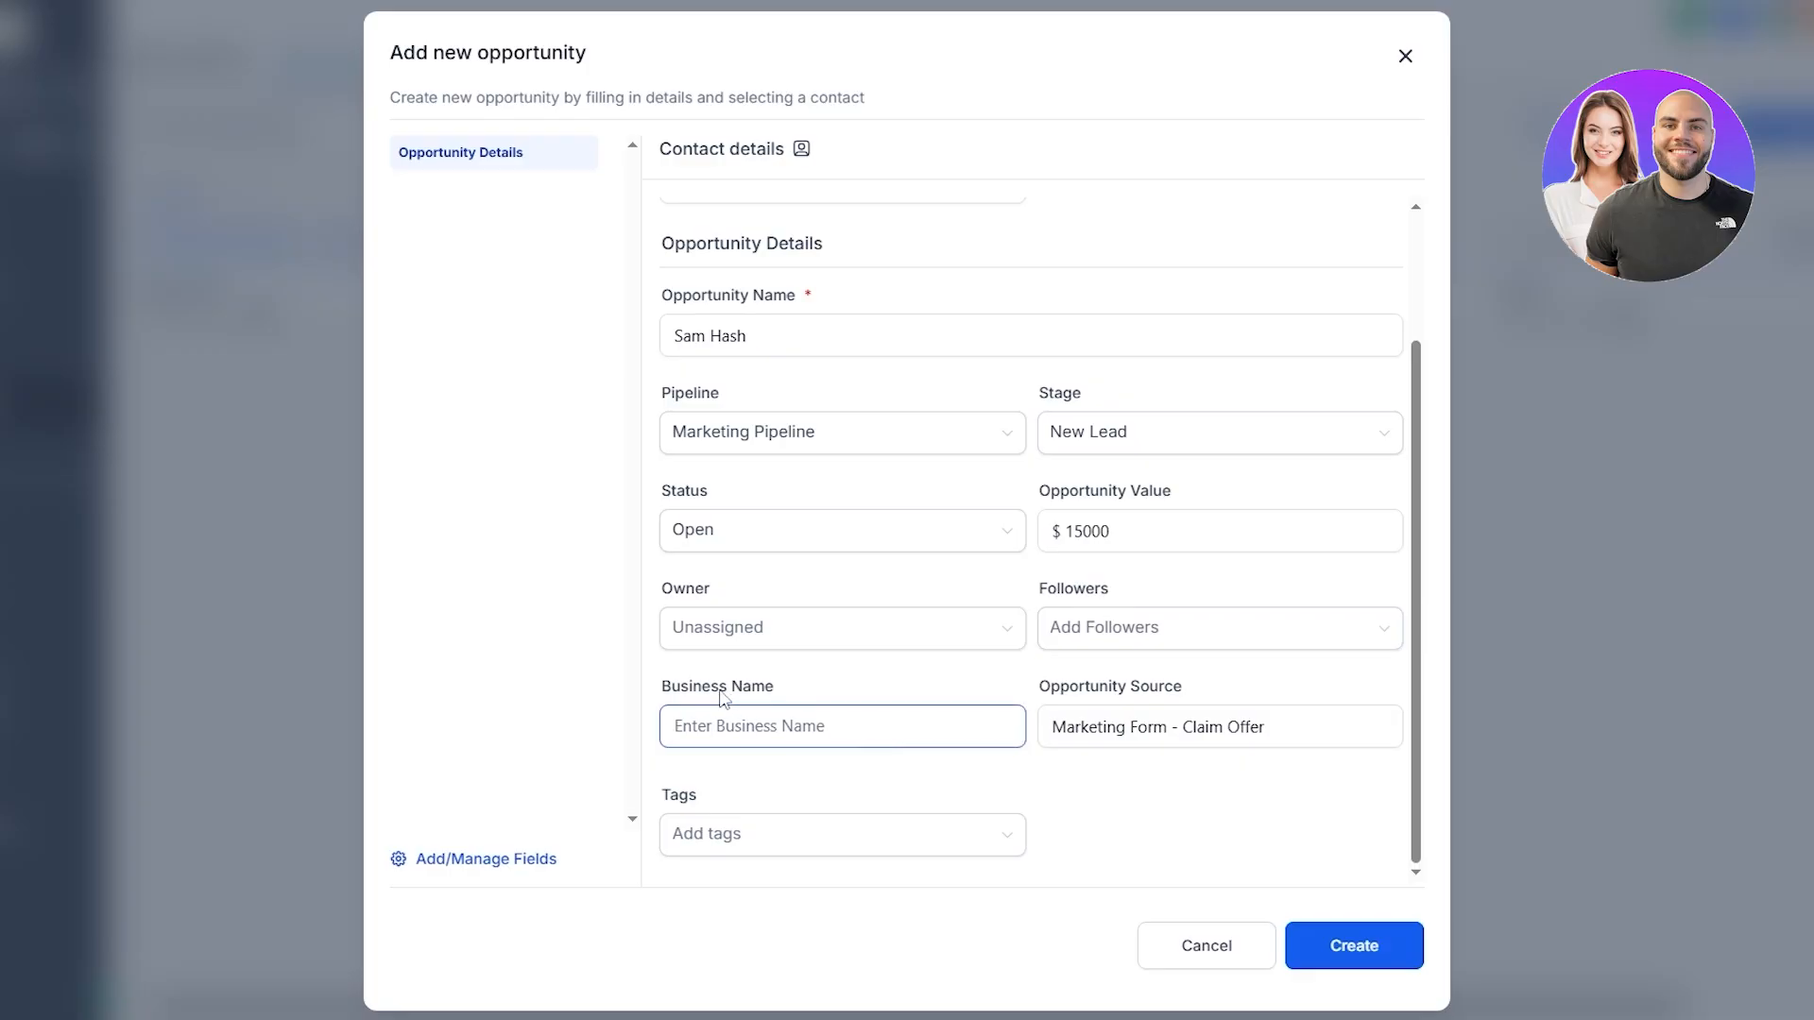
pyautogui.moveTo(712, 689); pyautogui.dragTo(750, 697)
pyautogui.click(742, 756)
pyautogui.click(746, 734)
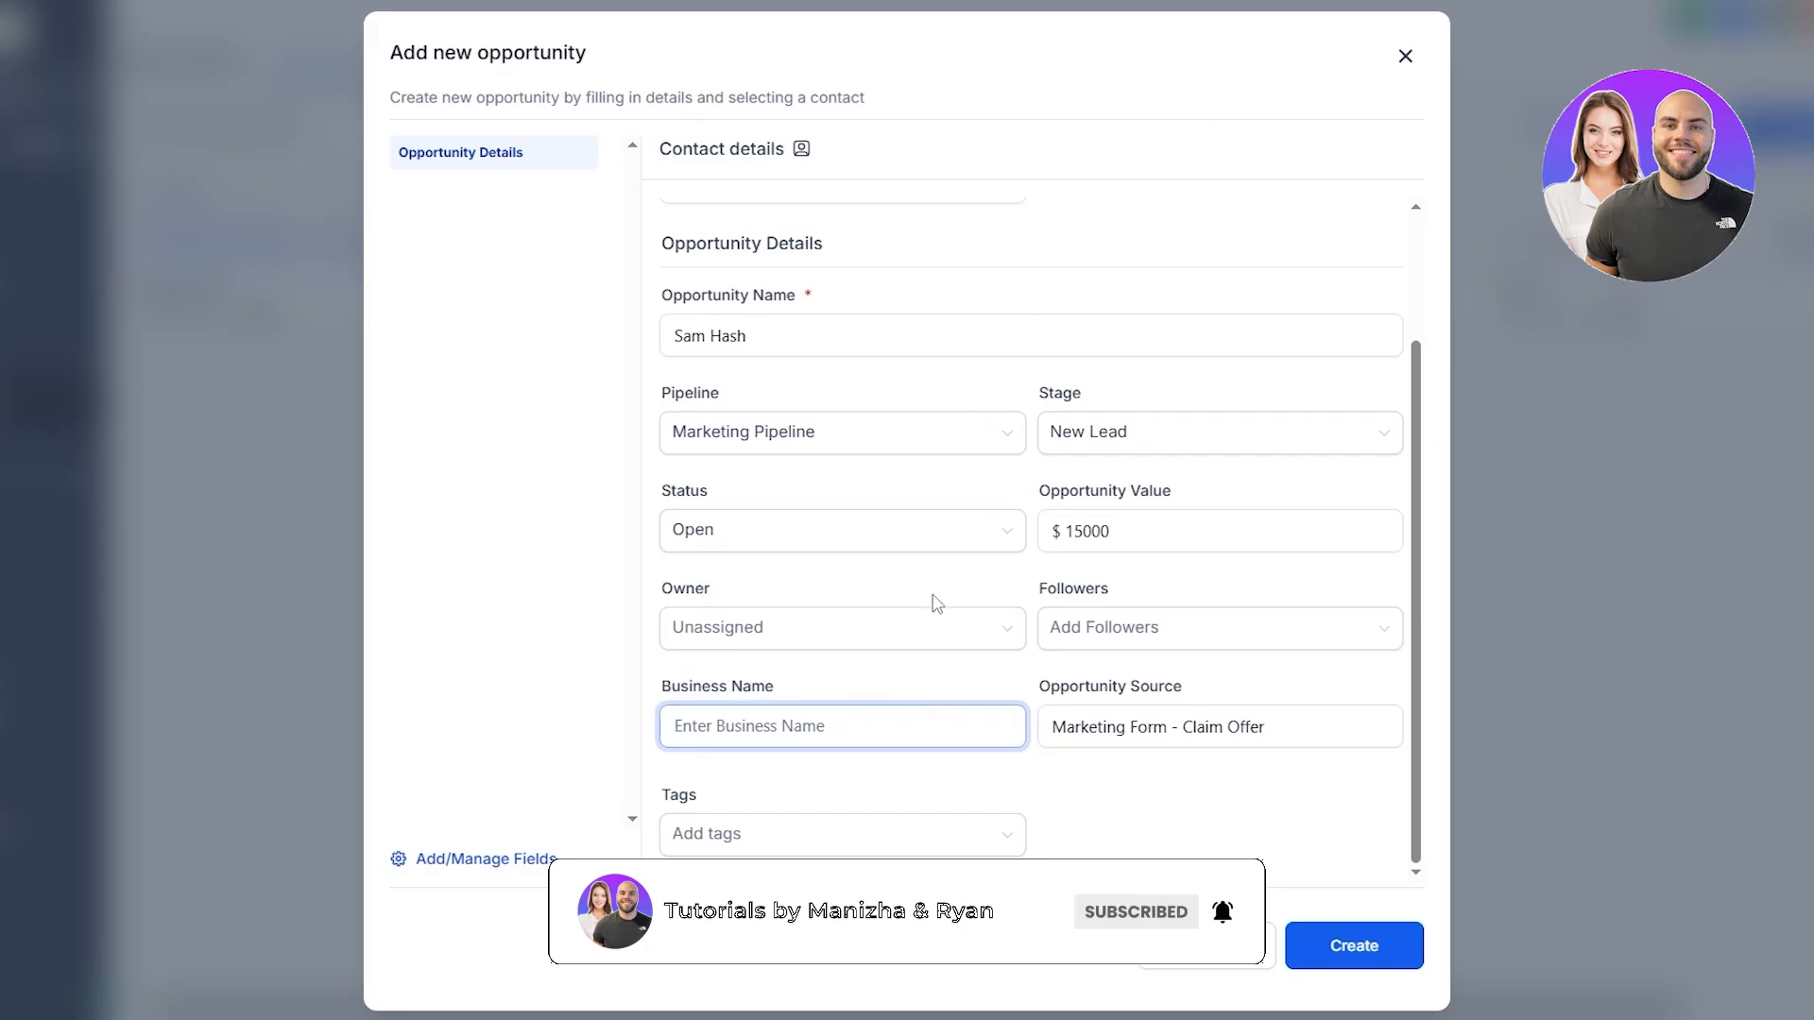
pyautogui.click(682, 840)
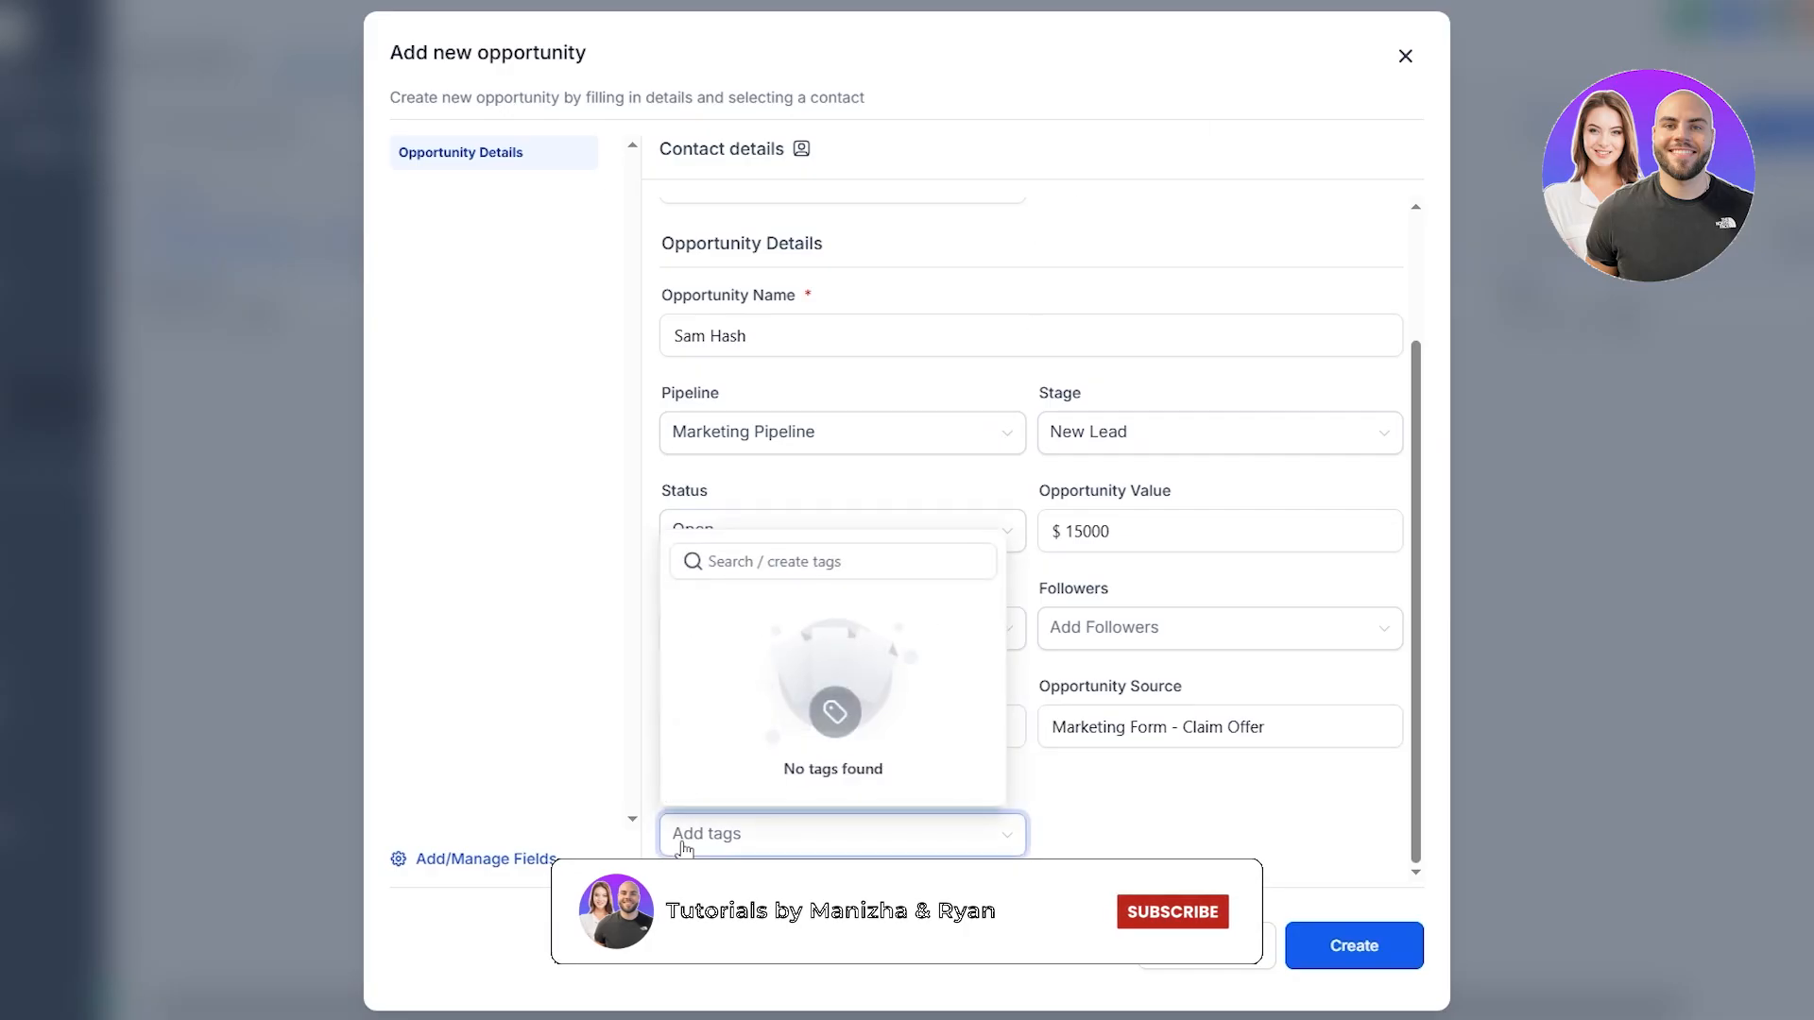
pyautogui.click(1150, 859)
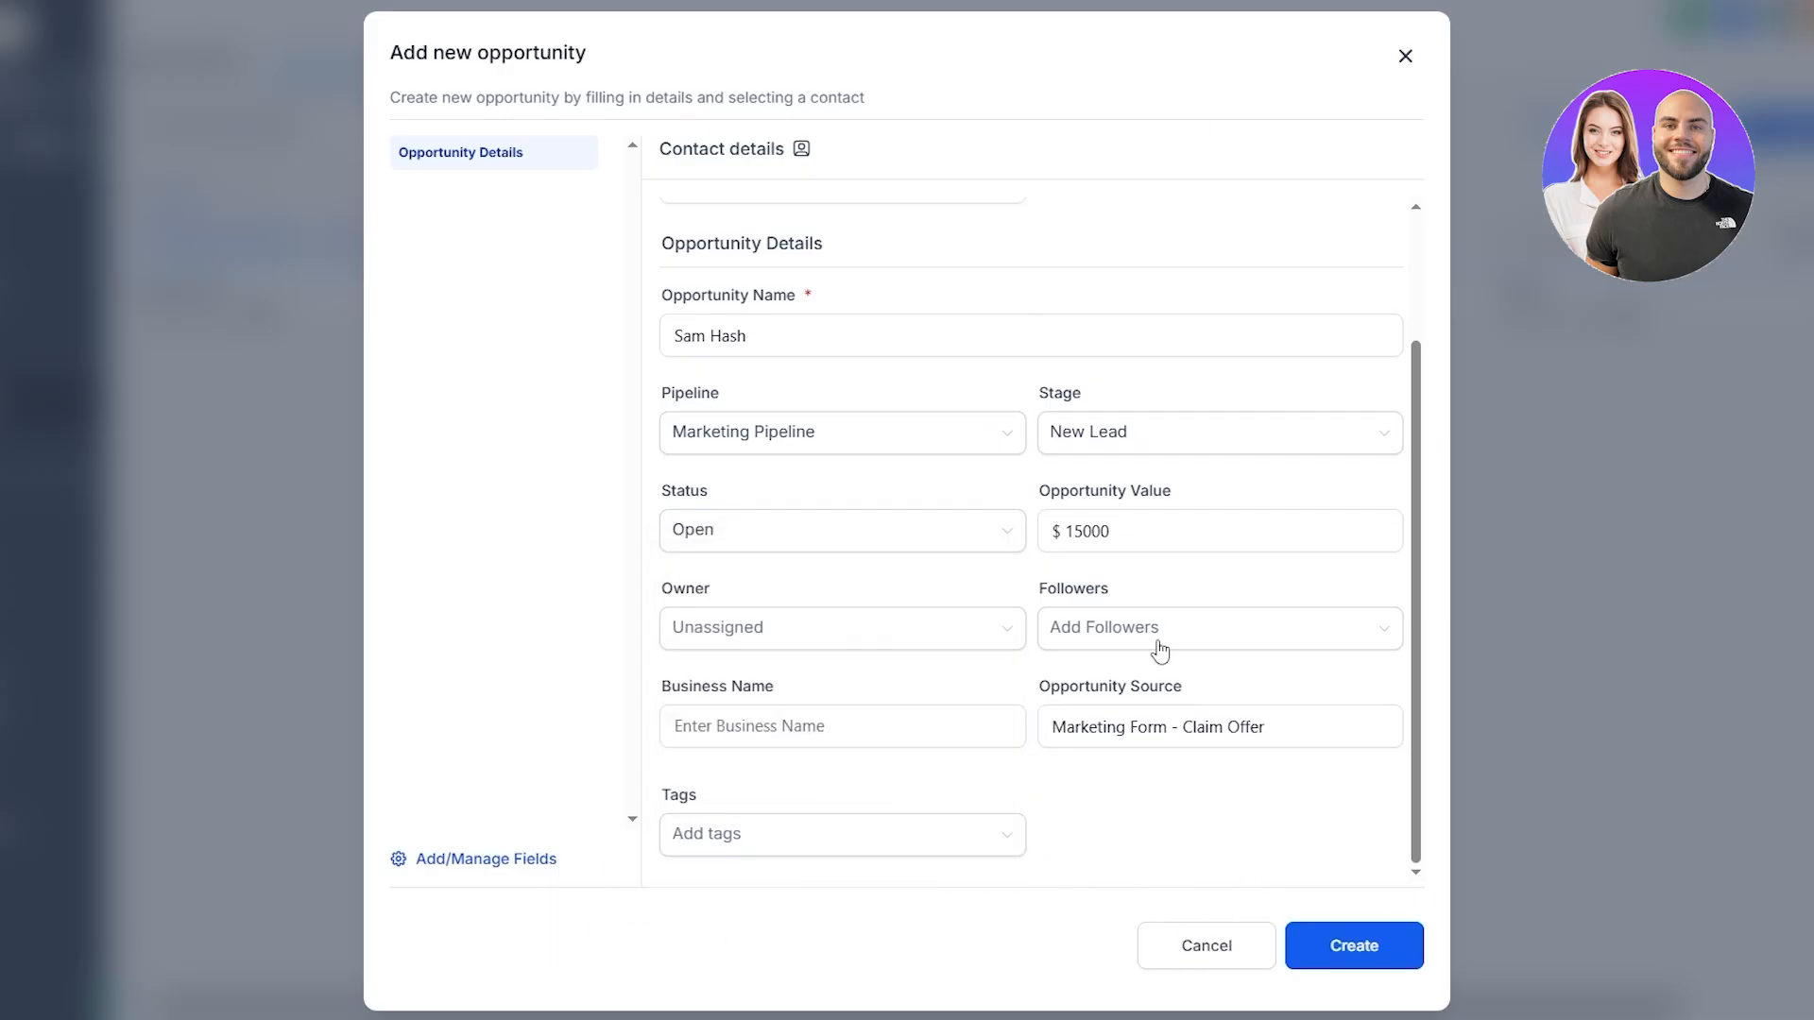
pyautogui.click(1361, 949)
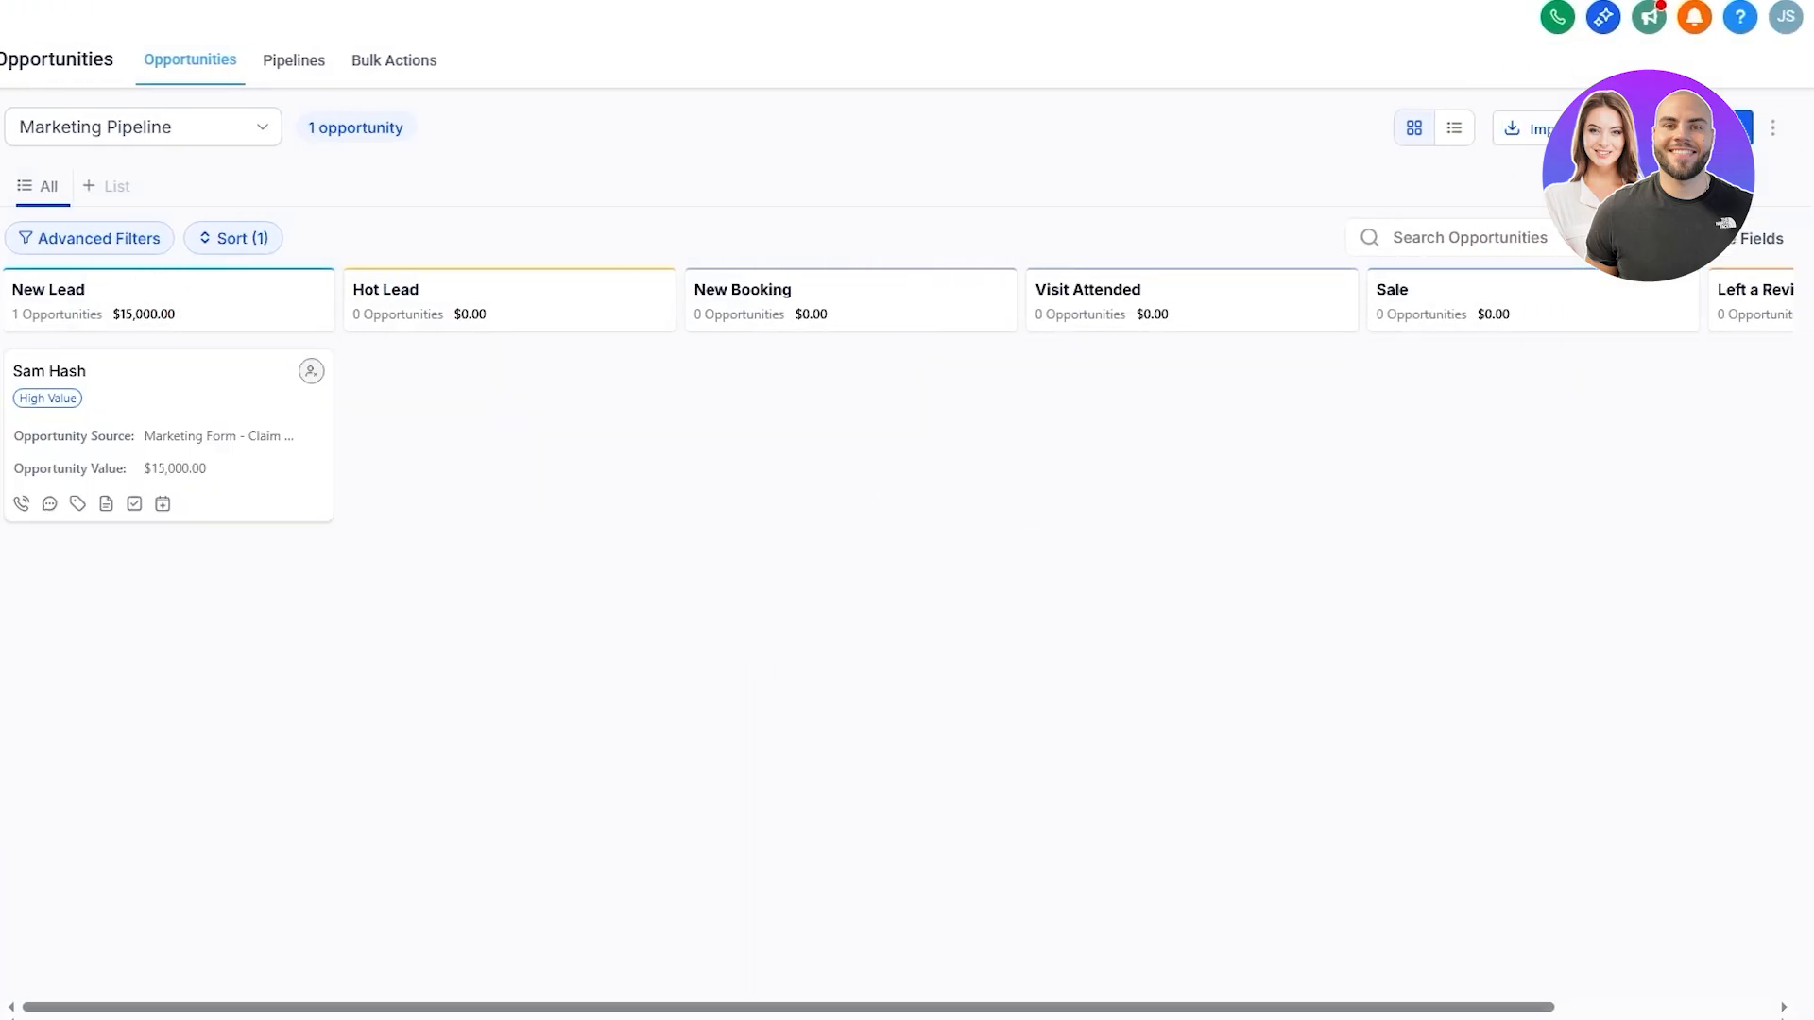
# Open the $15,000 opportunity card under New Lead in the Edit dialog
pyautogui.click(41, 411)
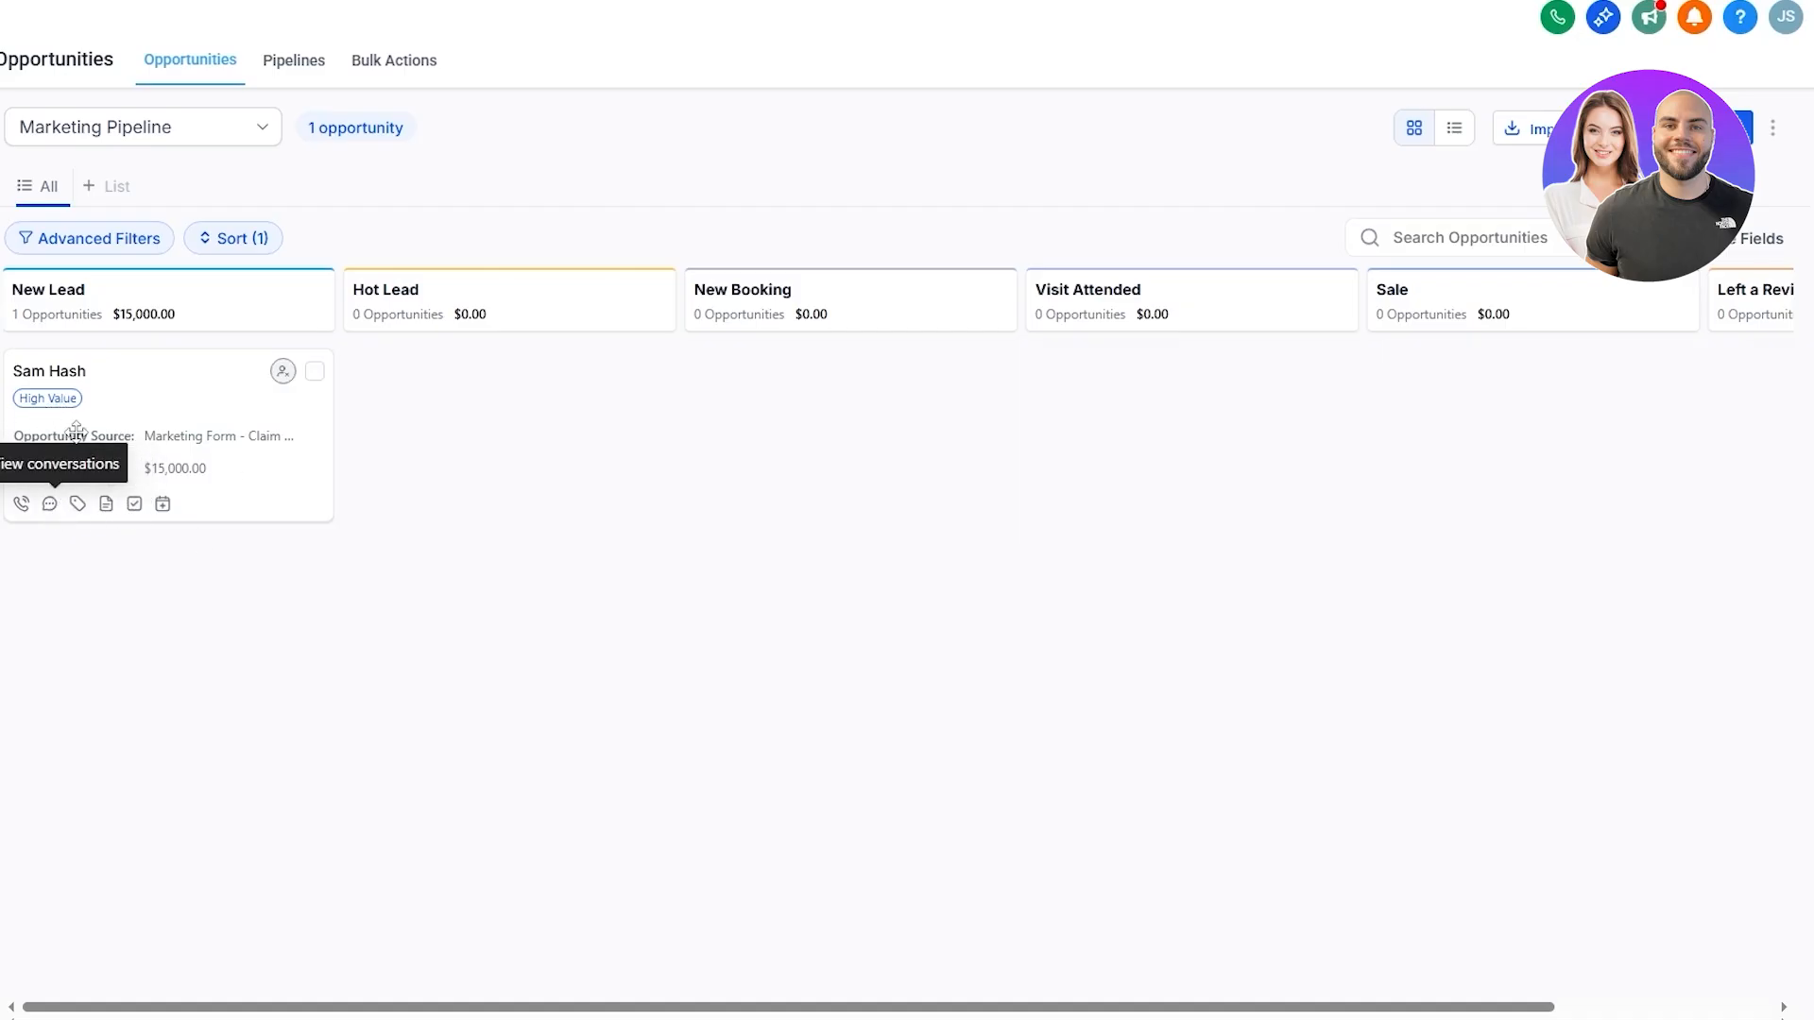
pyautogui.click(76, 433)
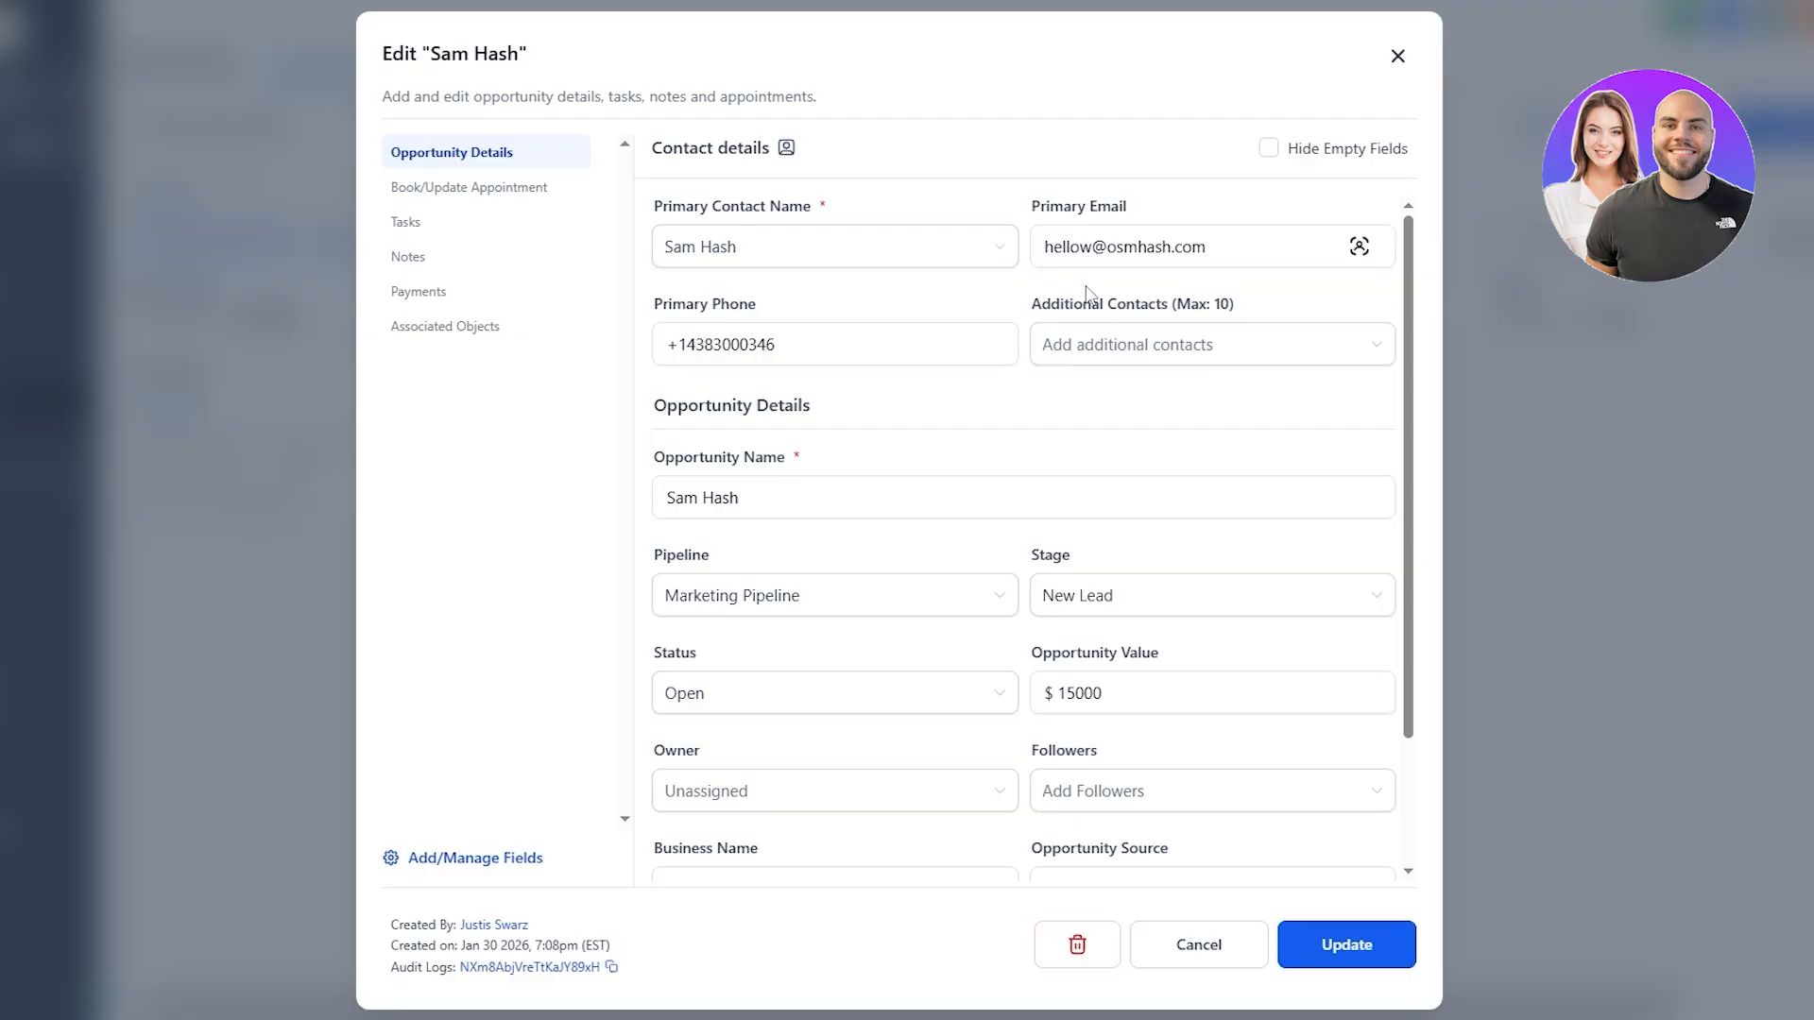
# Schedule an appointment on the Schedule an Appointment calendar for Jan 4, 2027 at 11:00 am
pyautogui.scroll(-2, 747, 430)
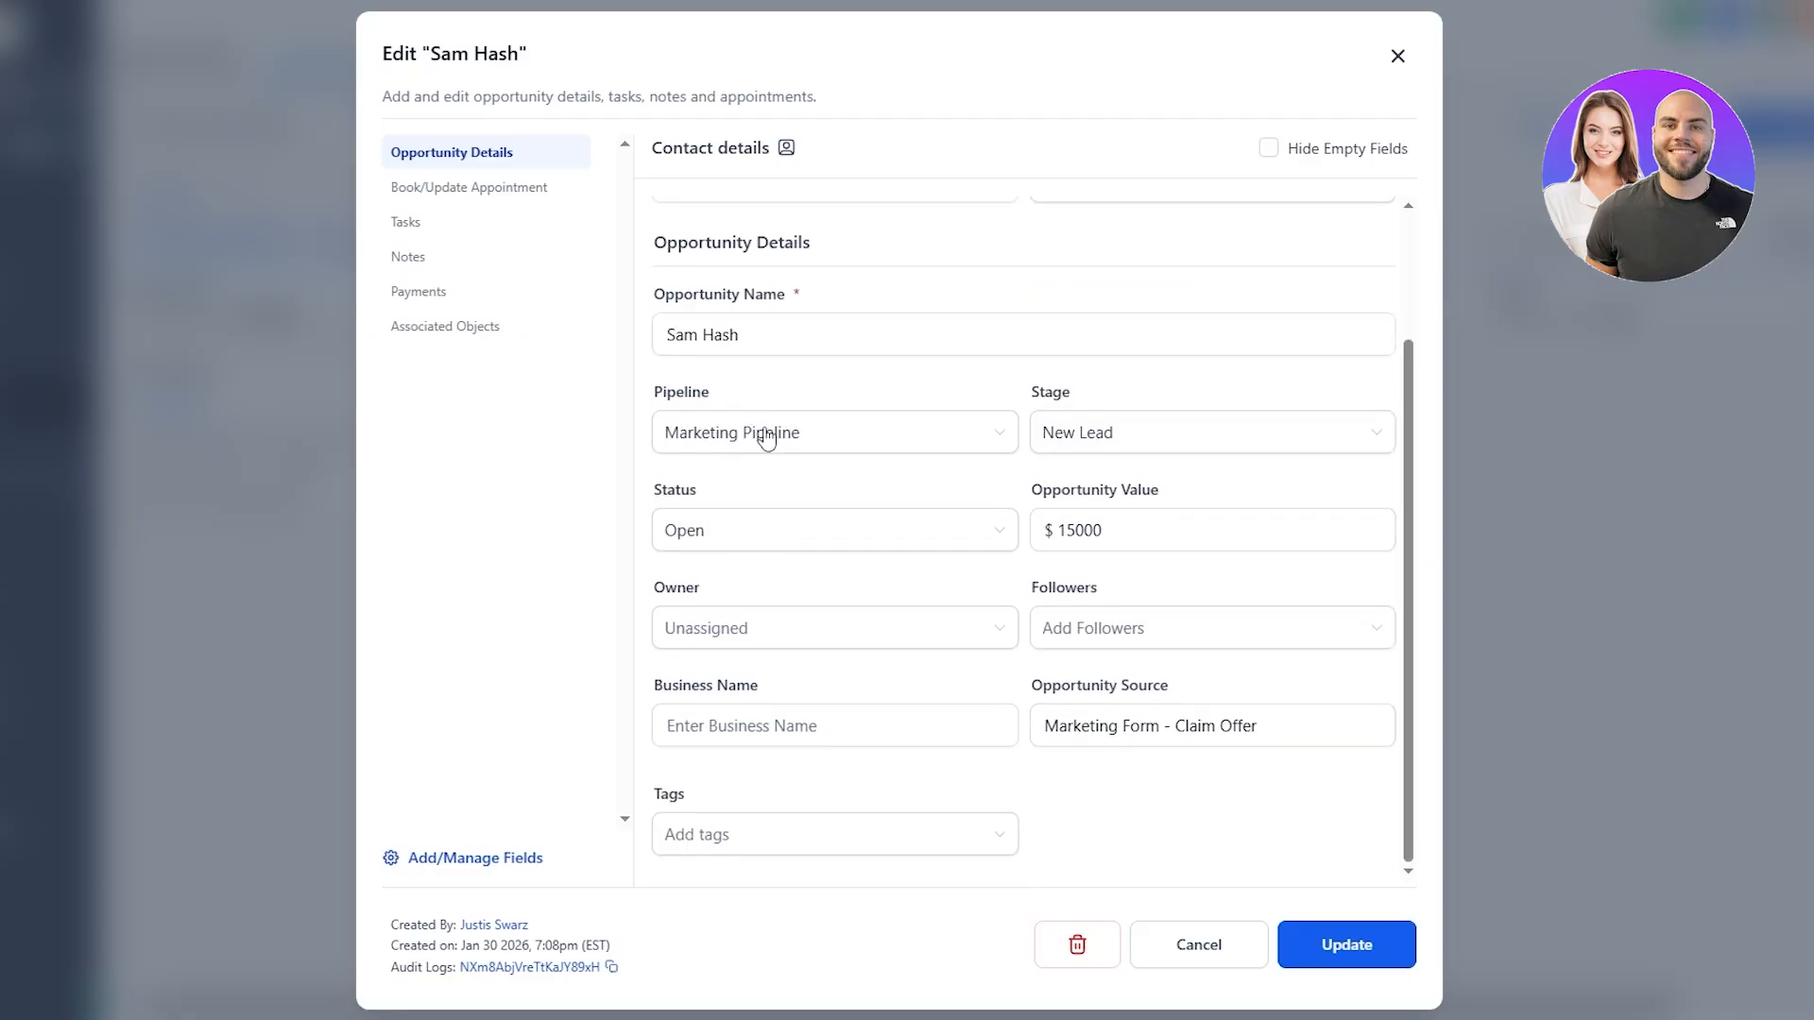
pyautogui.click(499, 196)
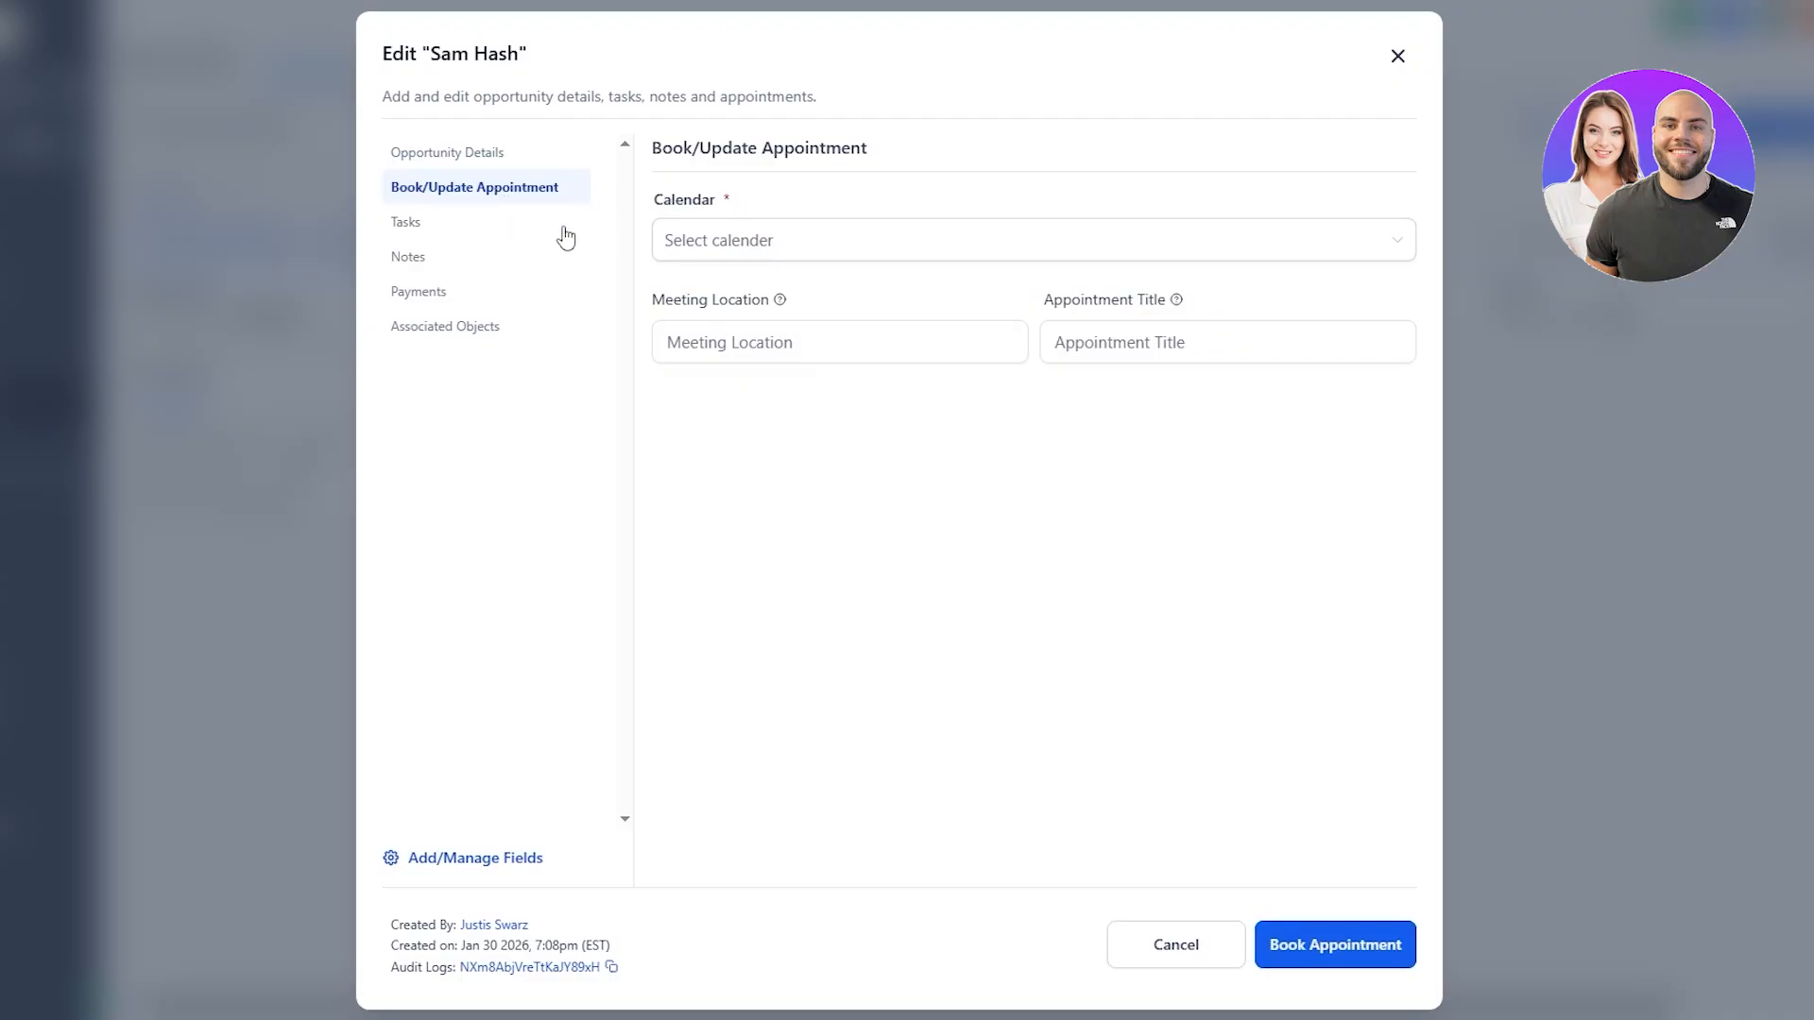
pyautogui.click(673, 236)
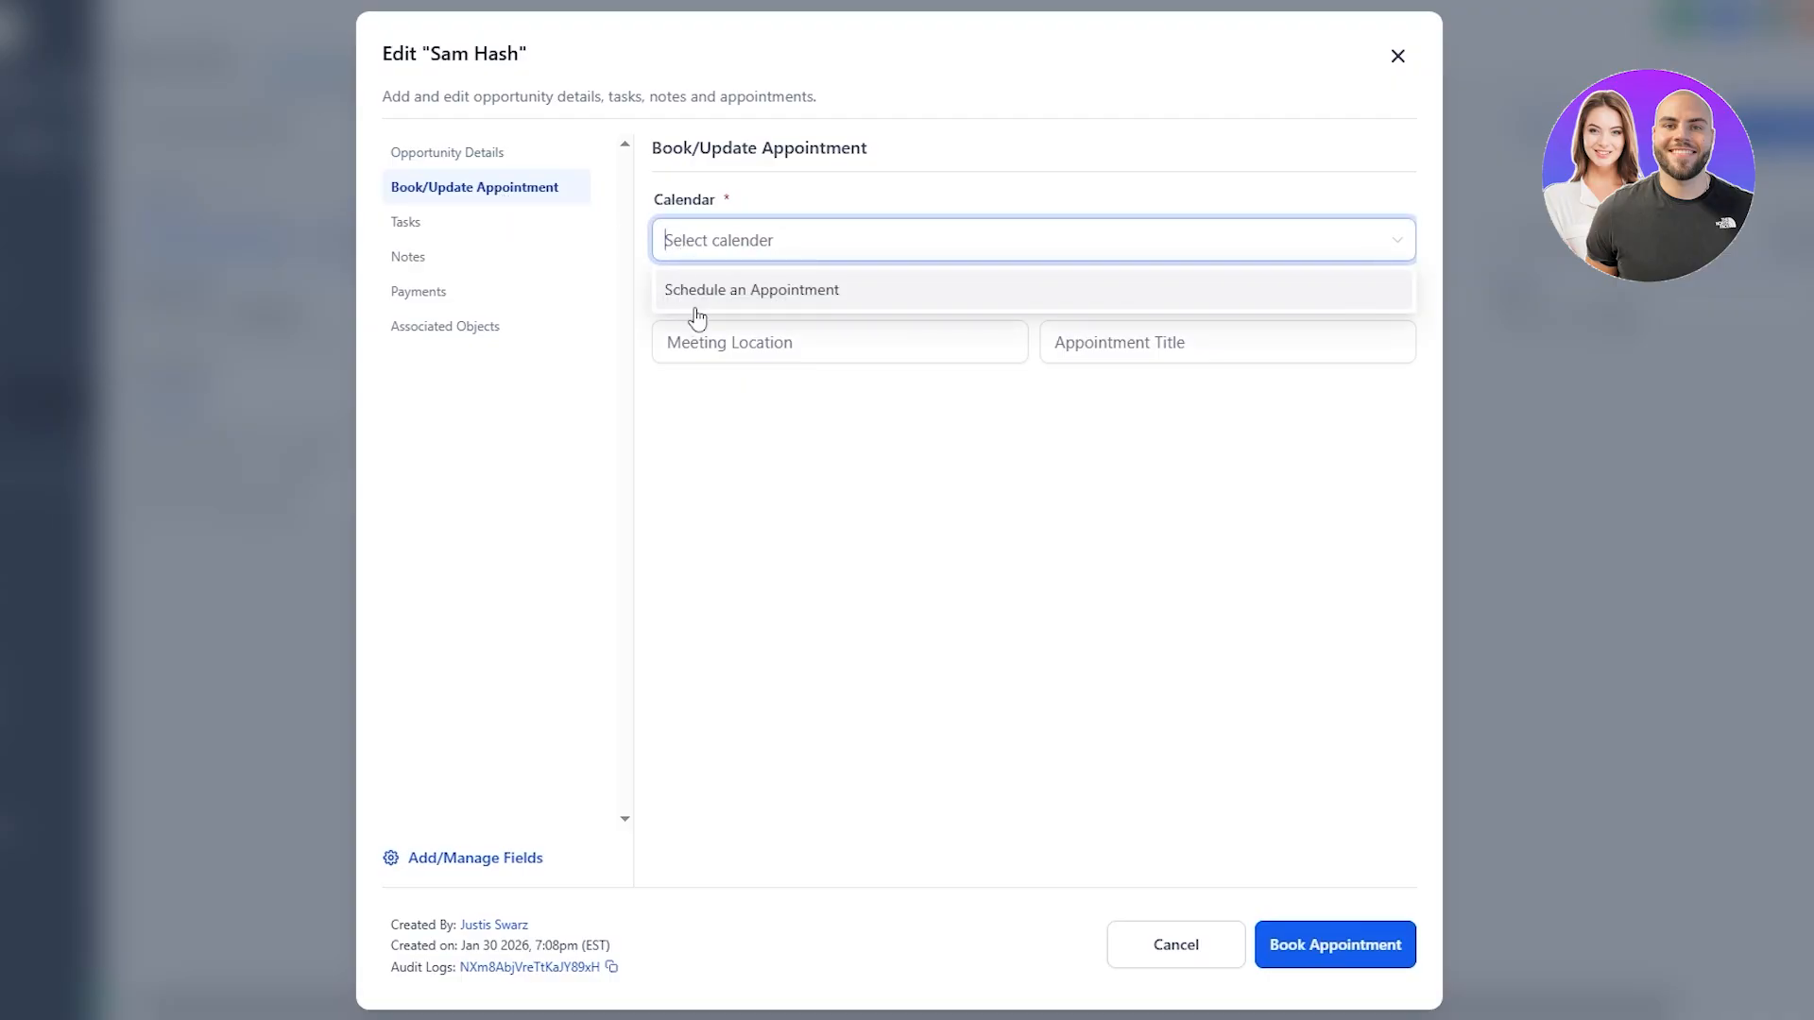
pyautogui.click(697, 299)
pyautogui.click(716, 342)
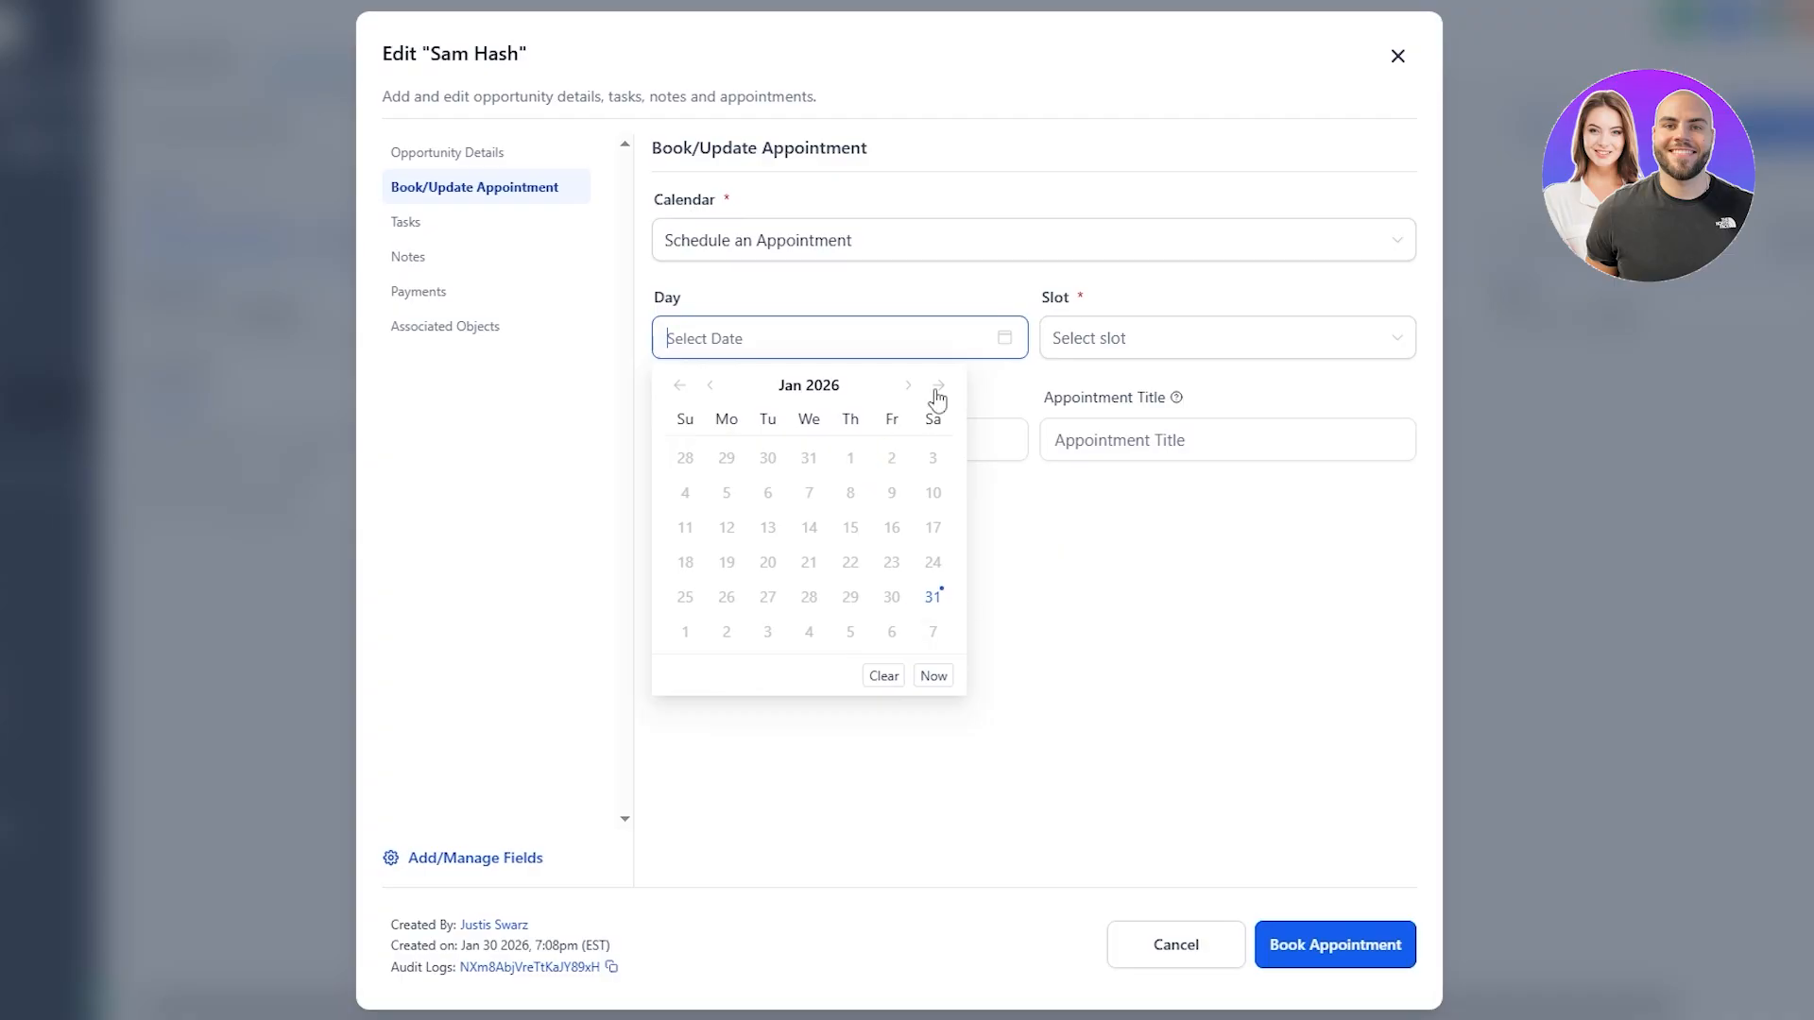
pyautogui.click(937, 387)
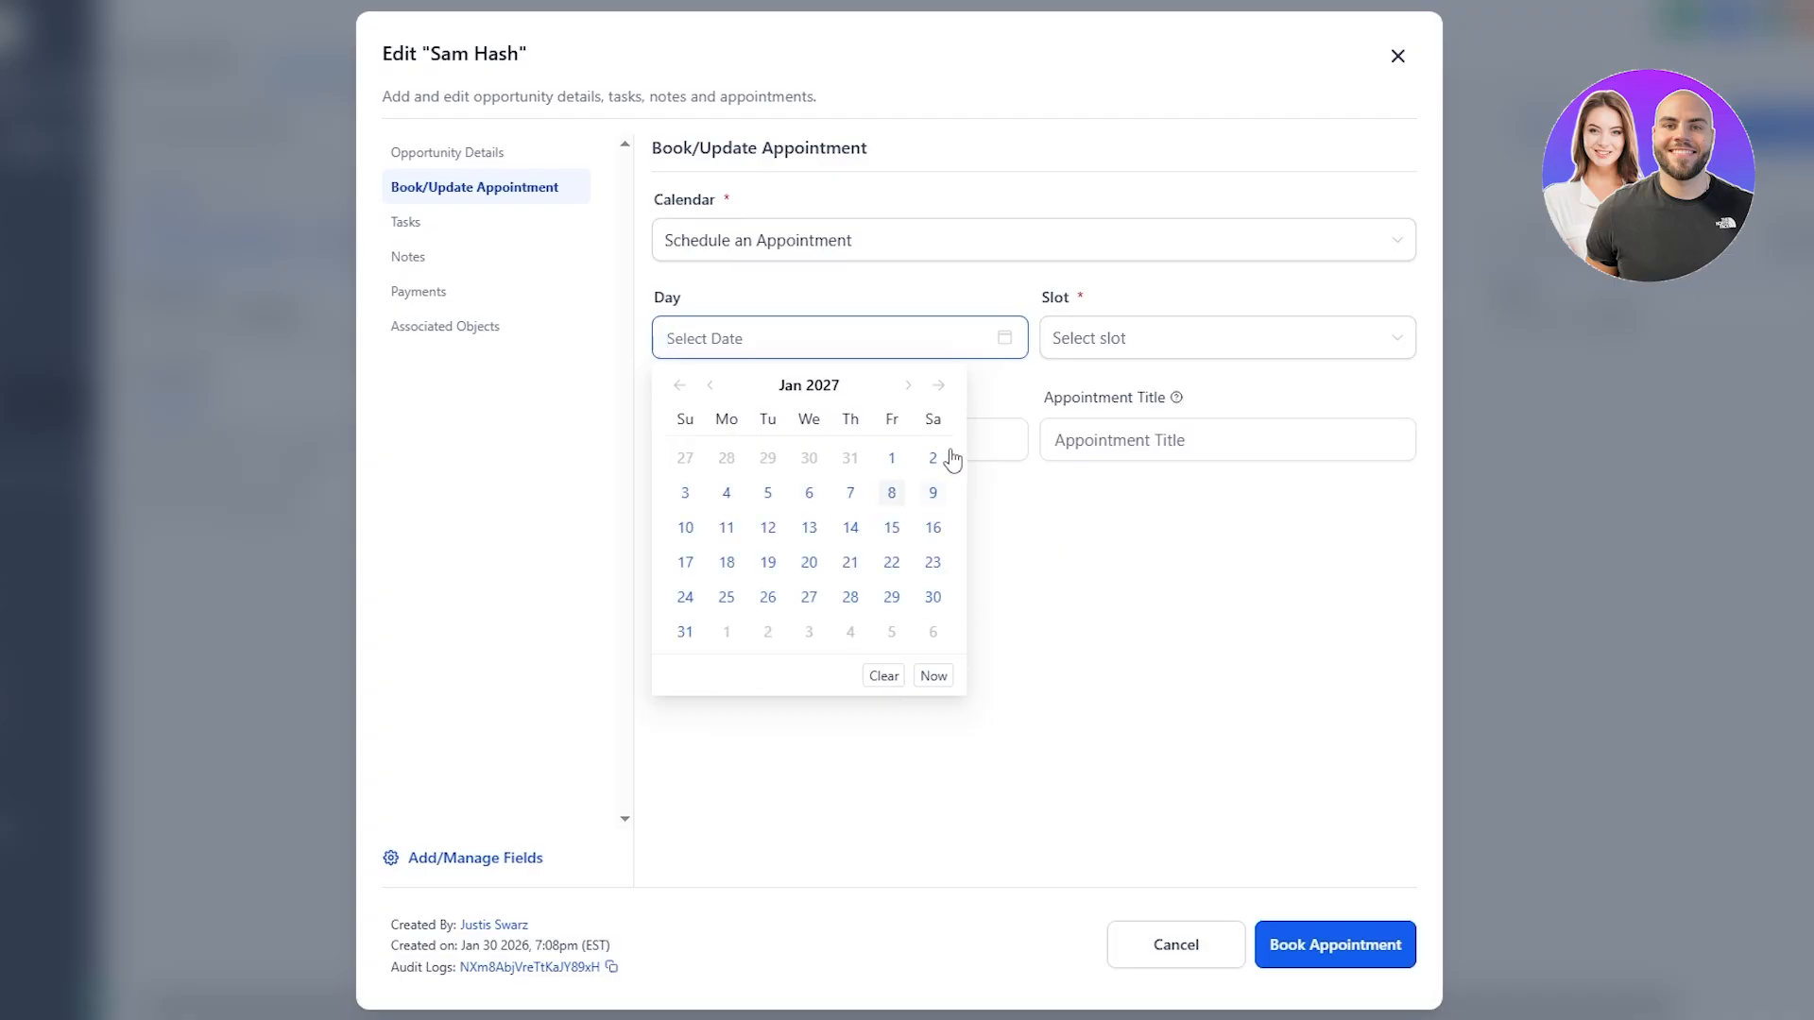
pyautogui.click(727, 531)
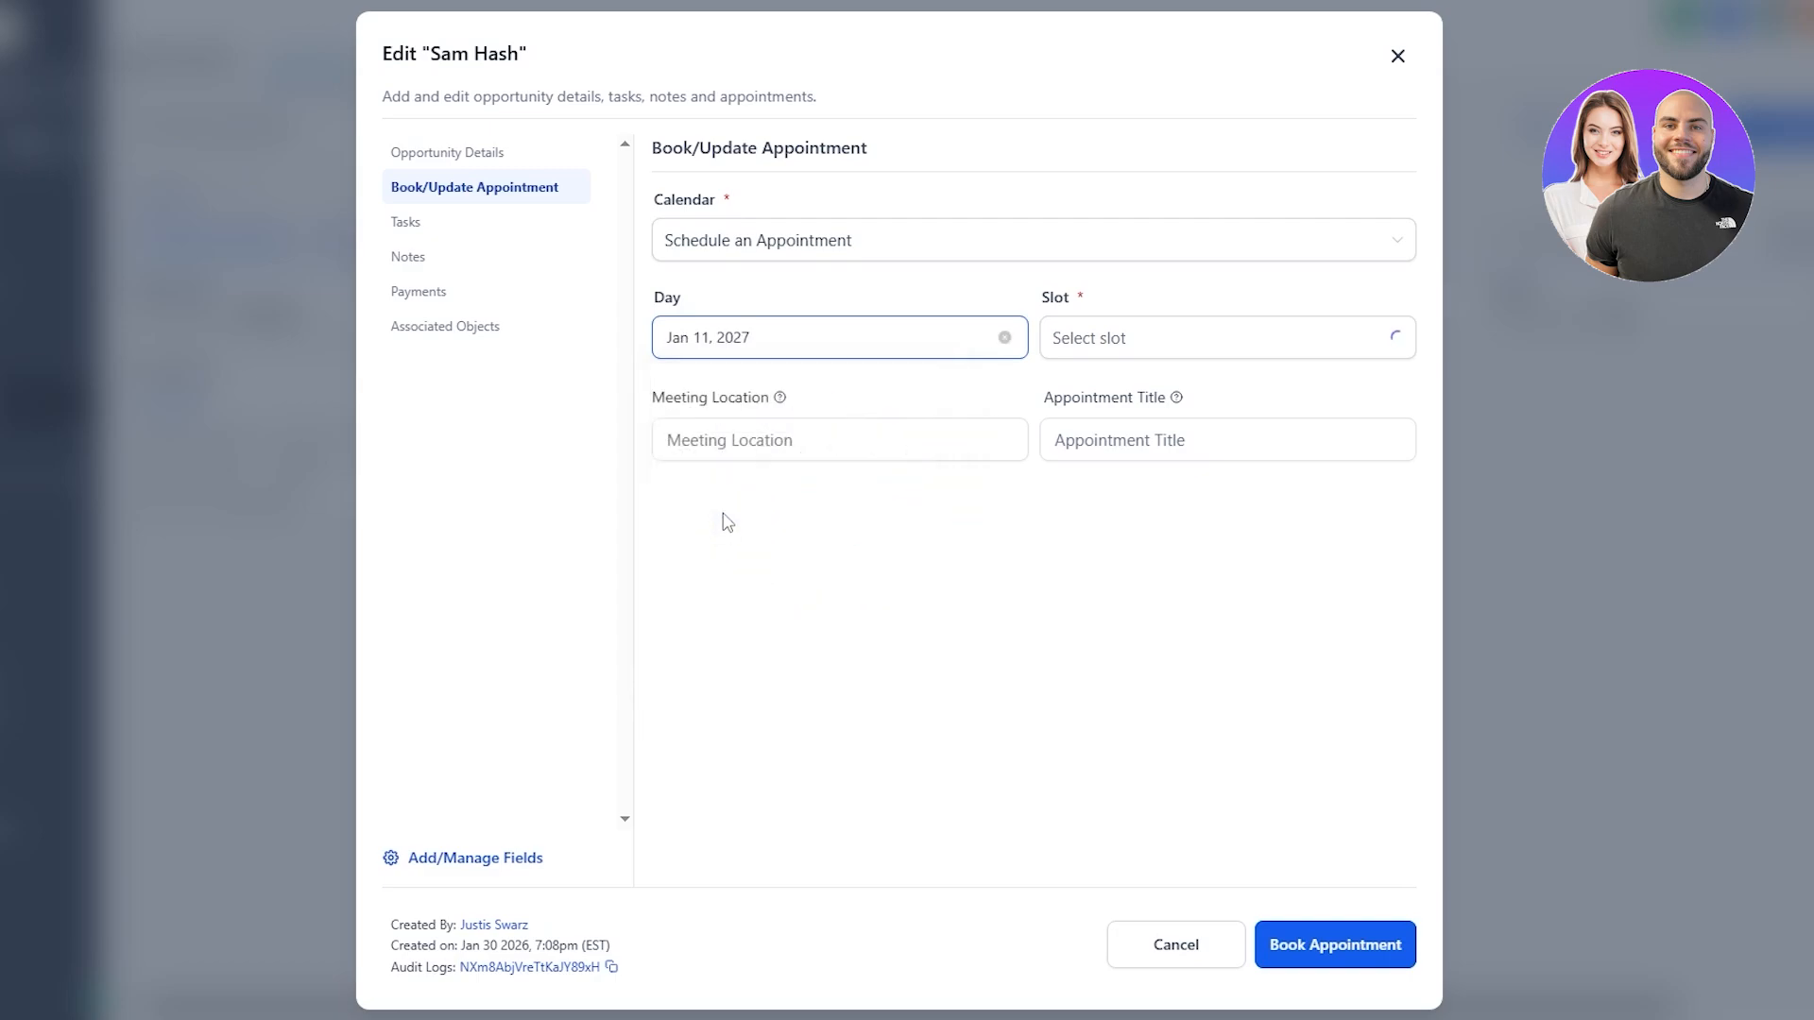
pyautogui.click(776, 344)
pyautogui.click(726, 494)
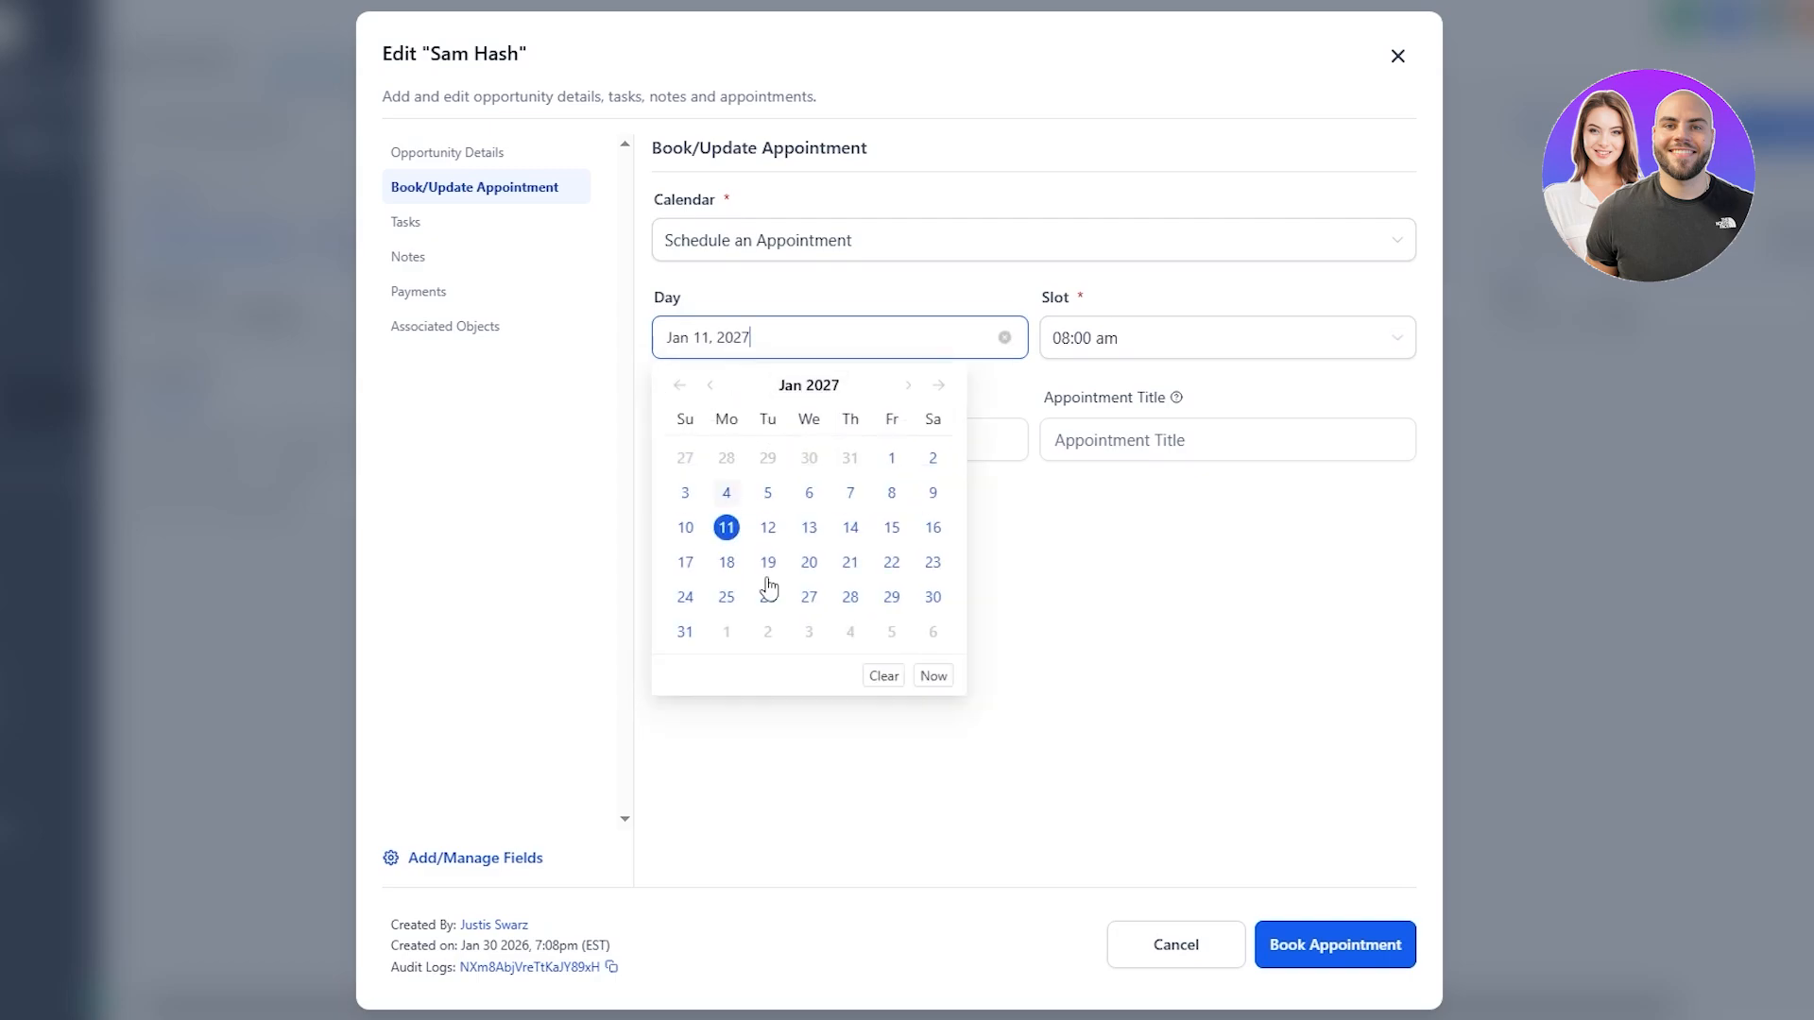
pyautogui.click(1146, 350)
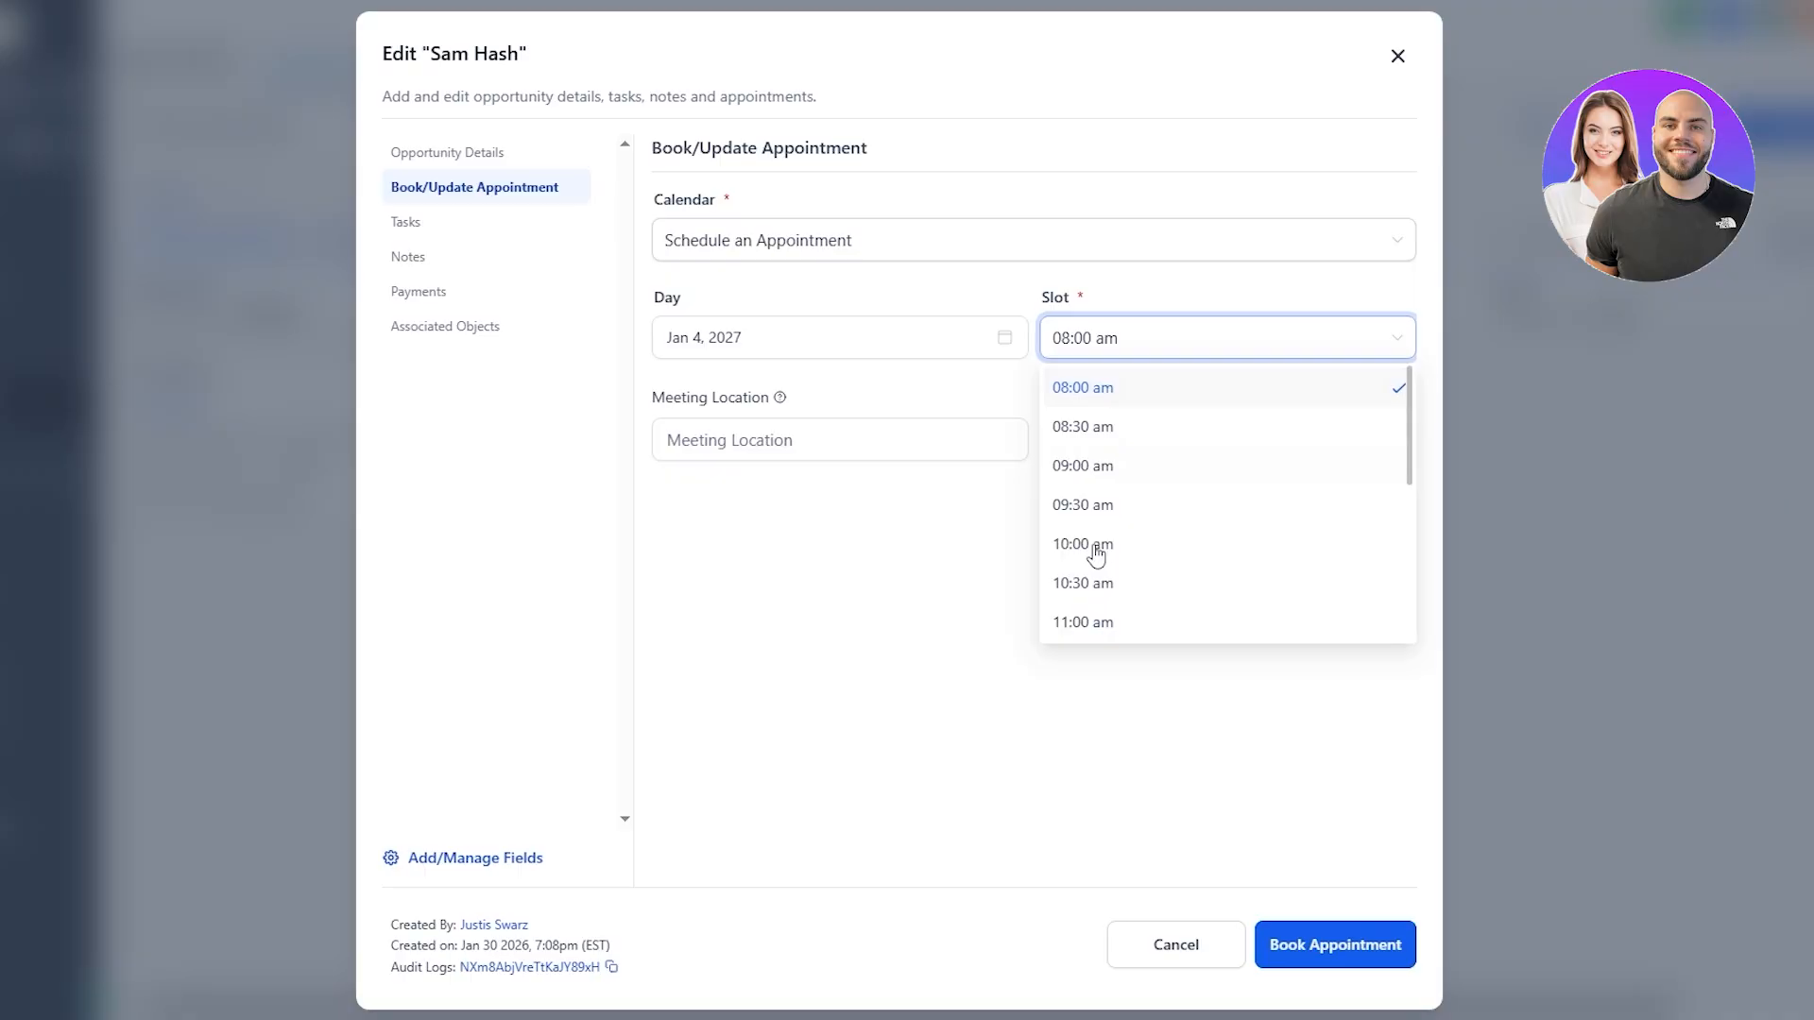
pyautogui.click(1086, 623)
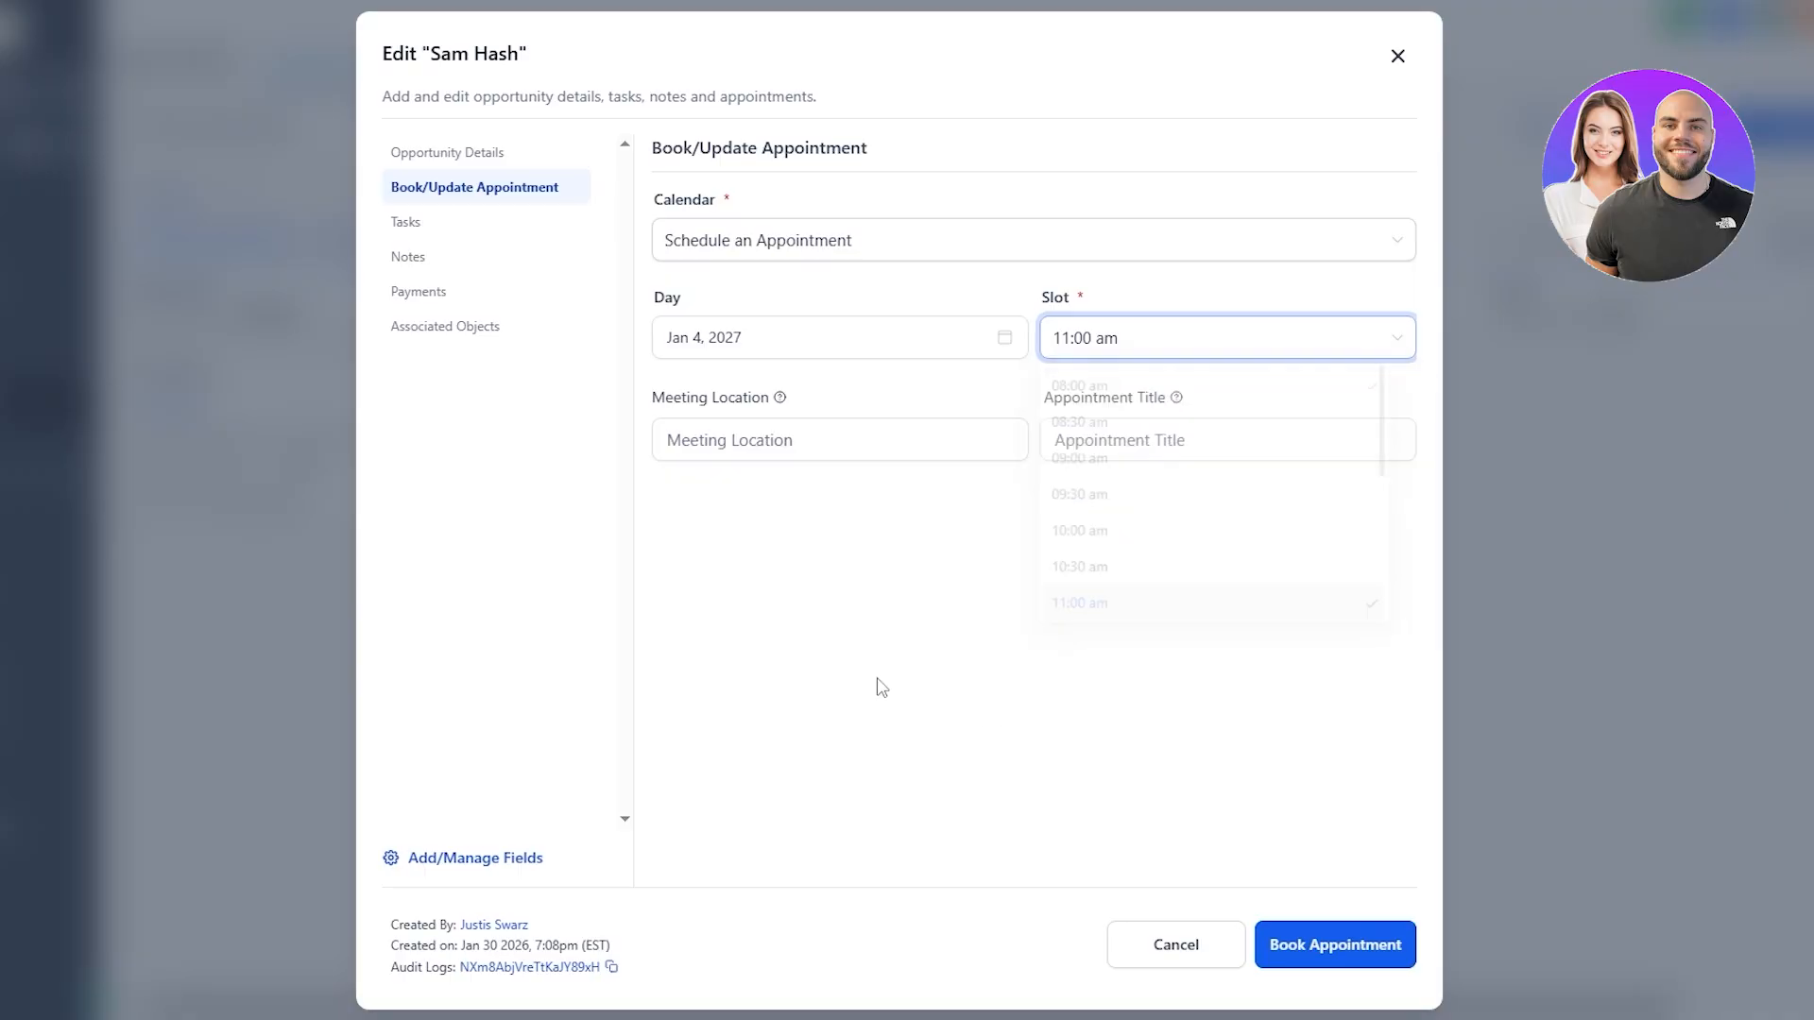
# Title the appointment 'Hour Tour', enter the meeting address as location, and book it
pyautogui.click(725, 441)
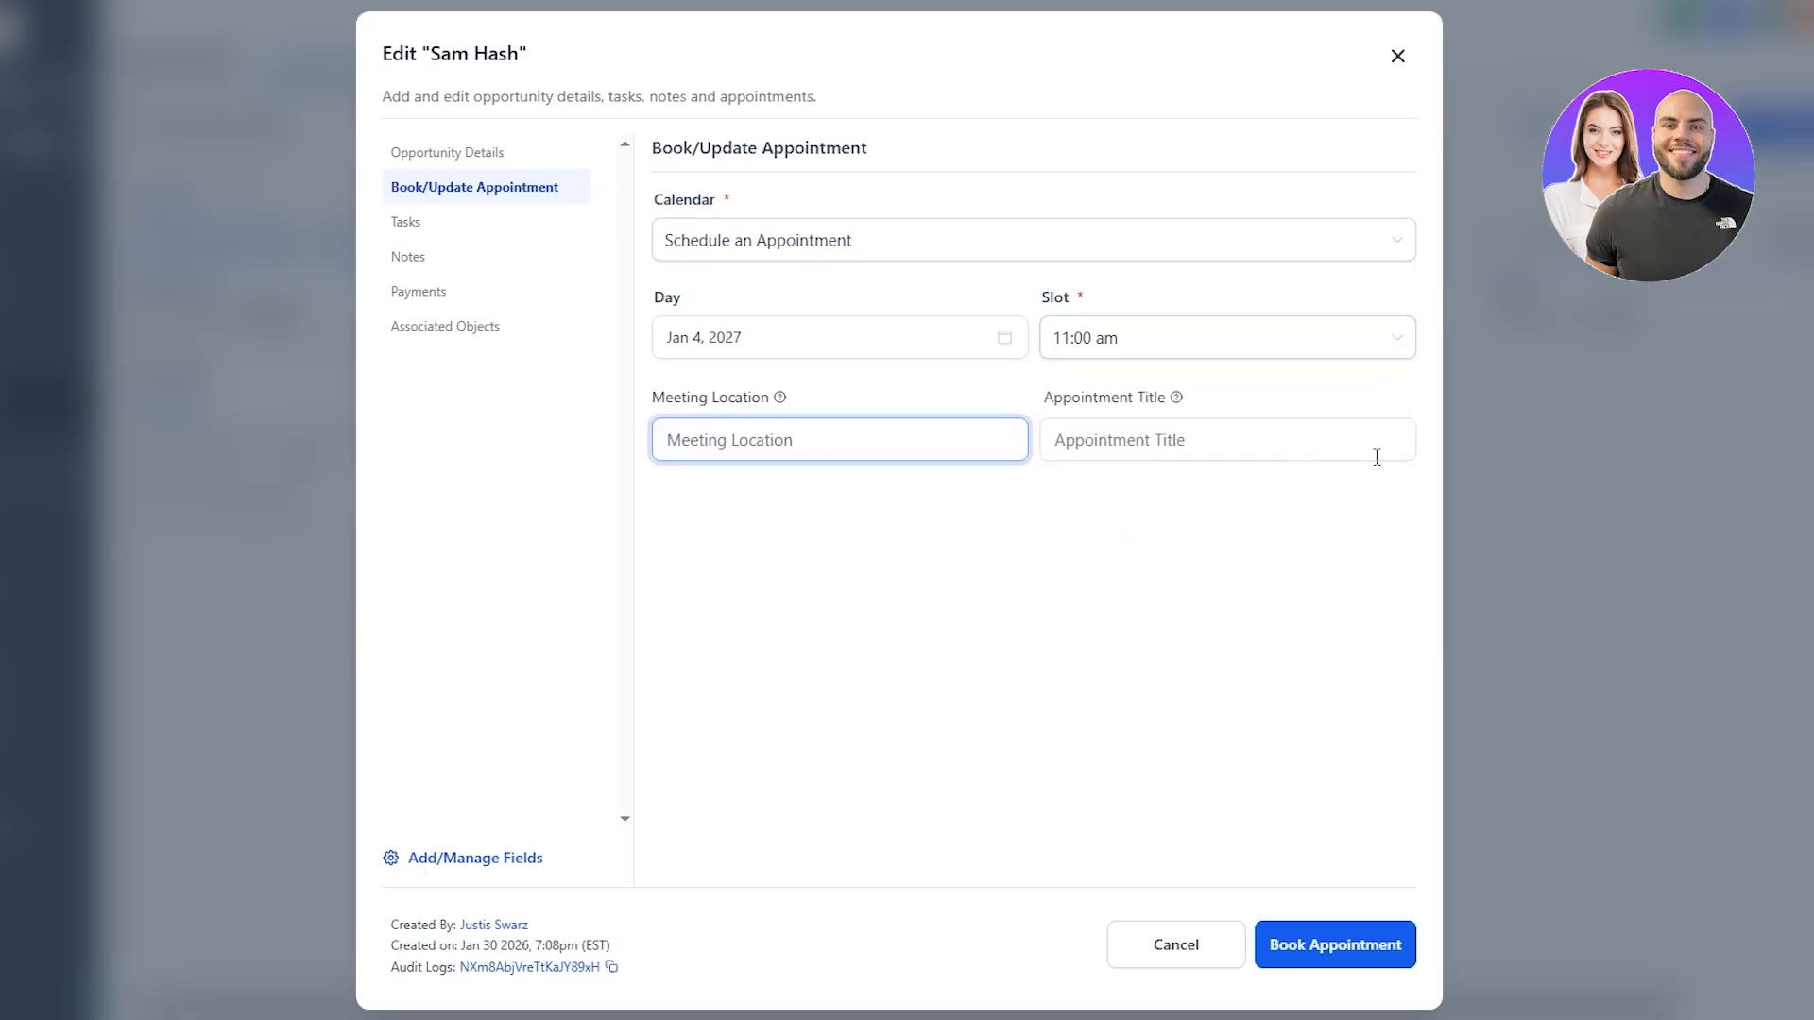
pyautogui.click(1270, 442)
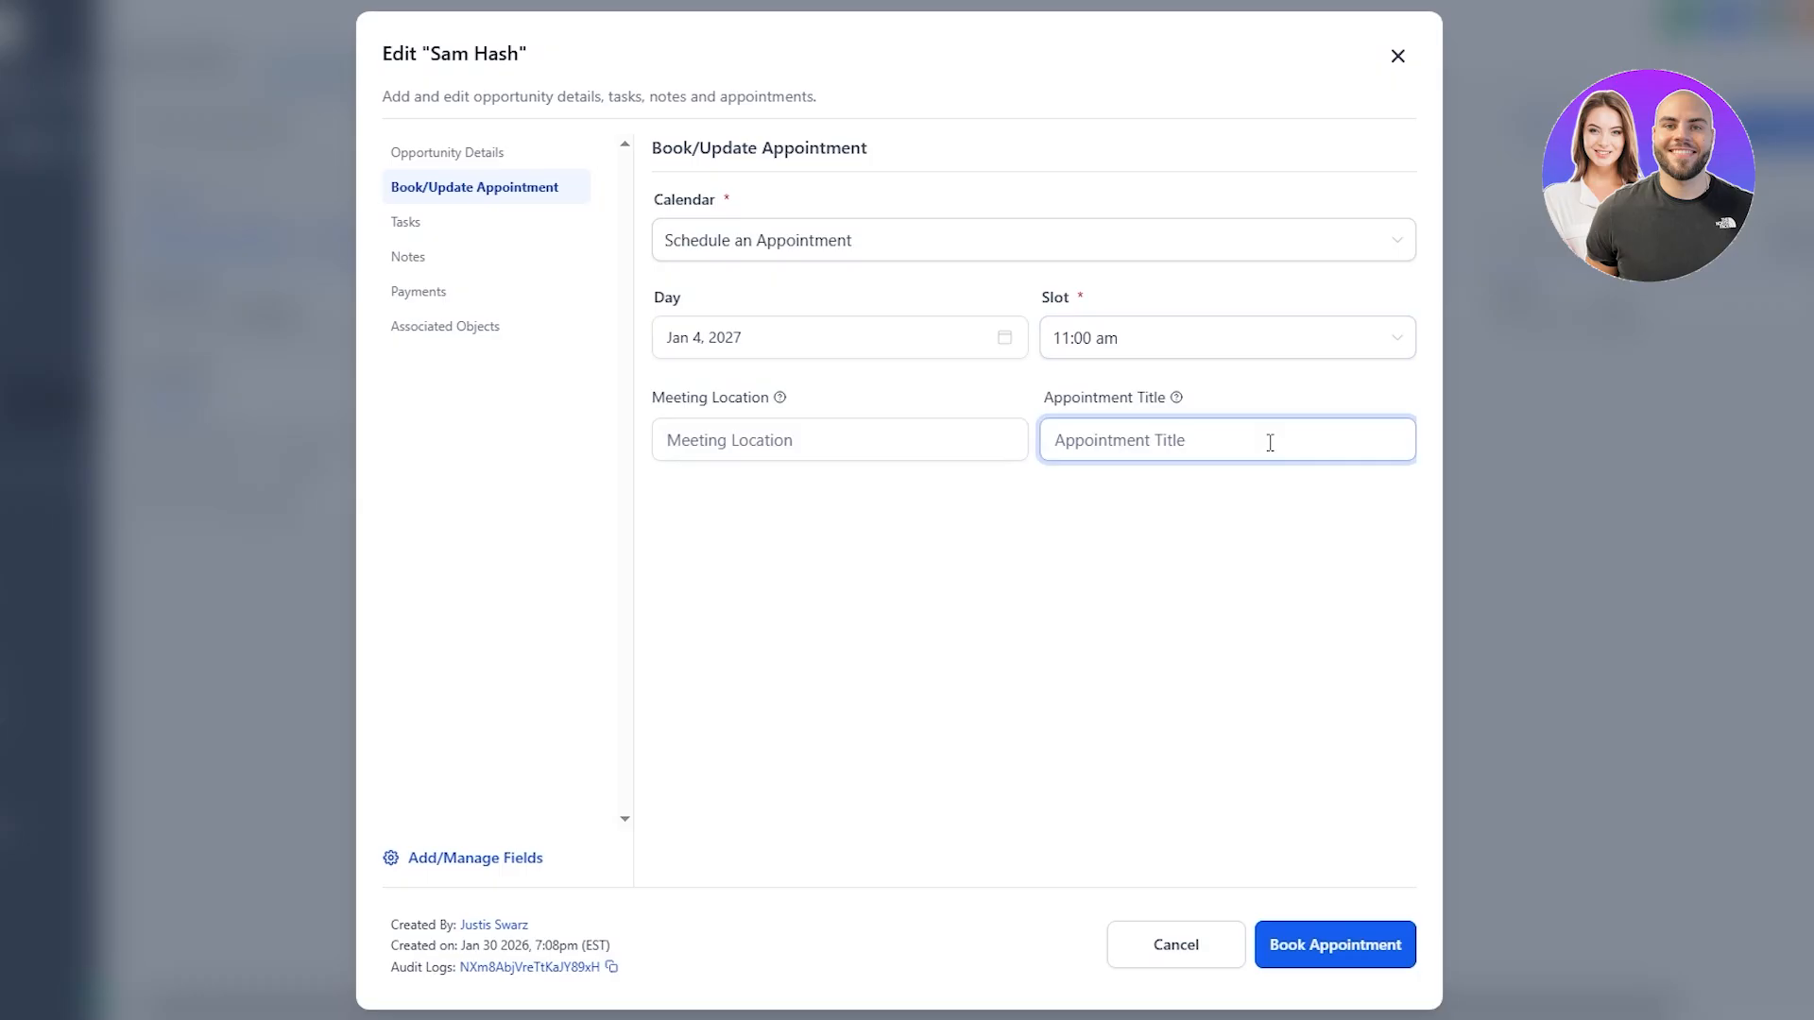
pyautogui.write('Tour')
pyautogui.write('Hour')
pyautogui.click(861, 430)
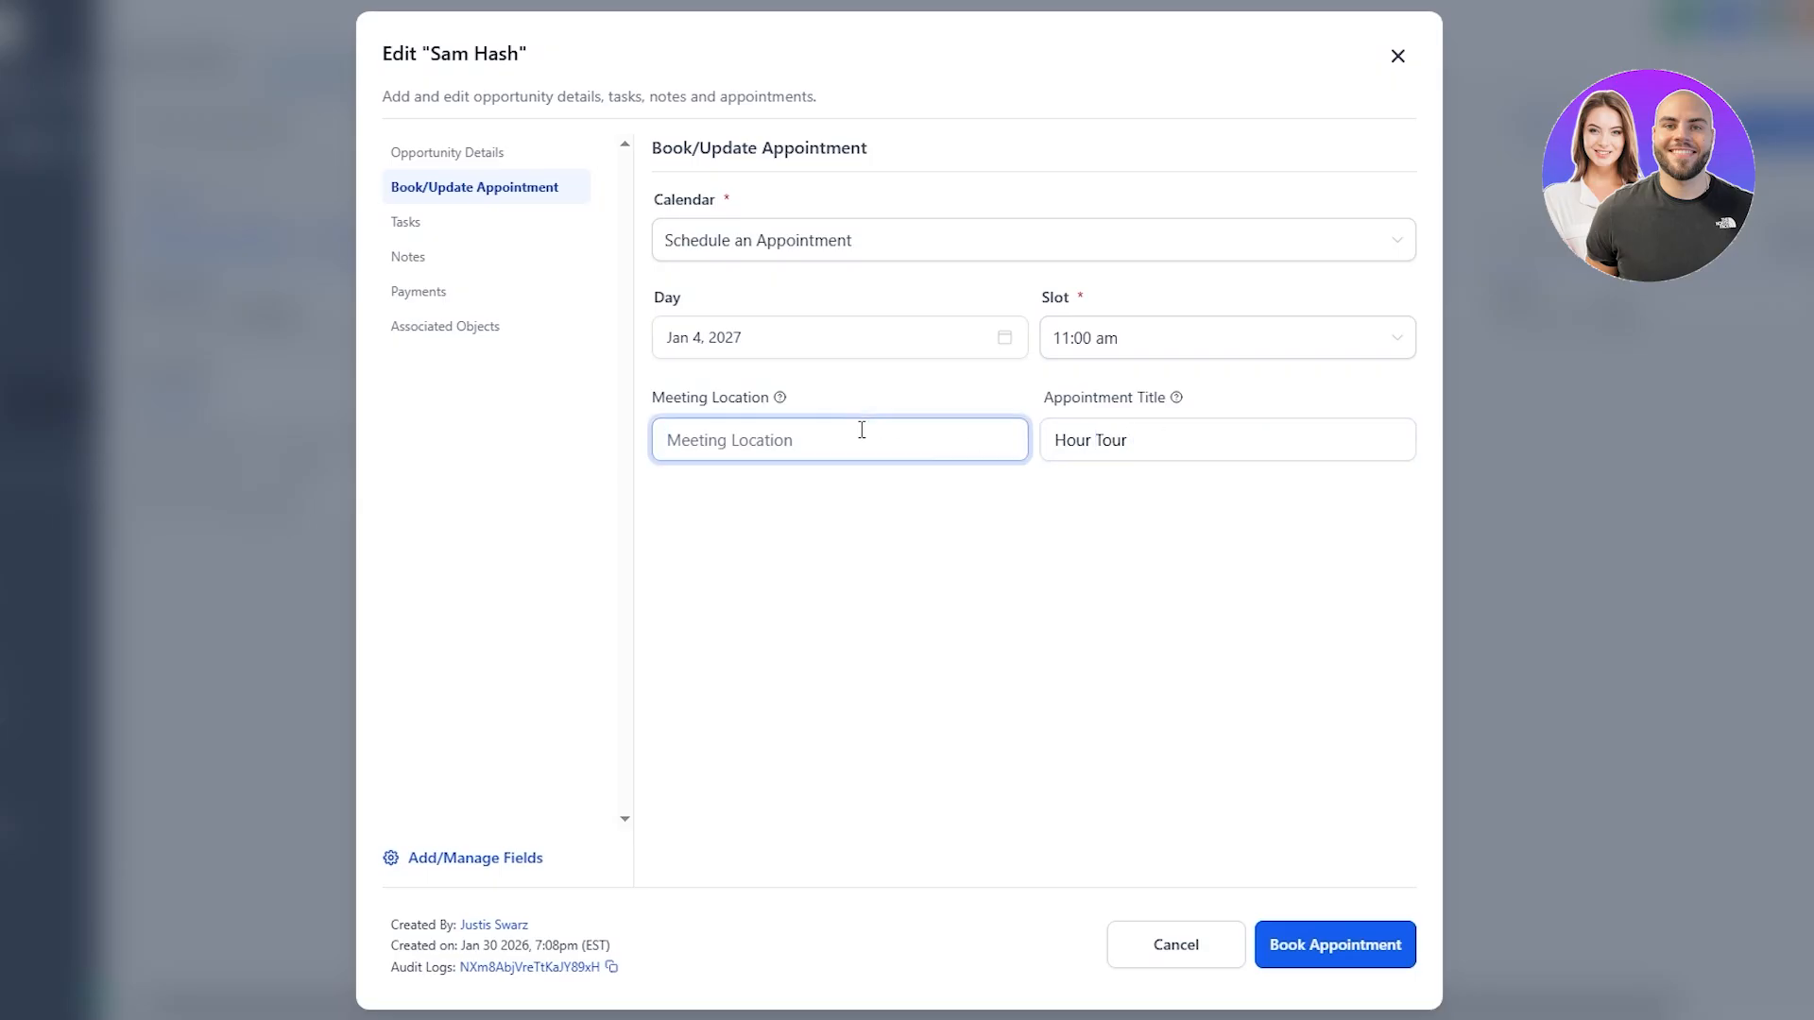
pyautogui.write('street 3, ashy lane')
pyautogui.click(1348, 950)
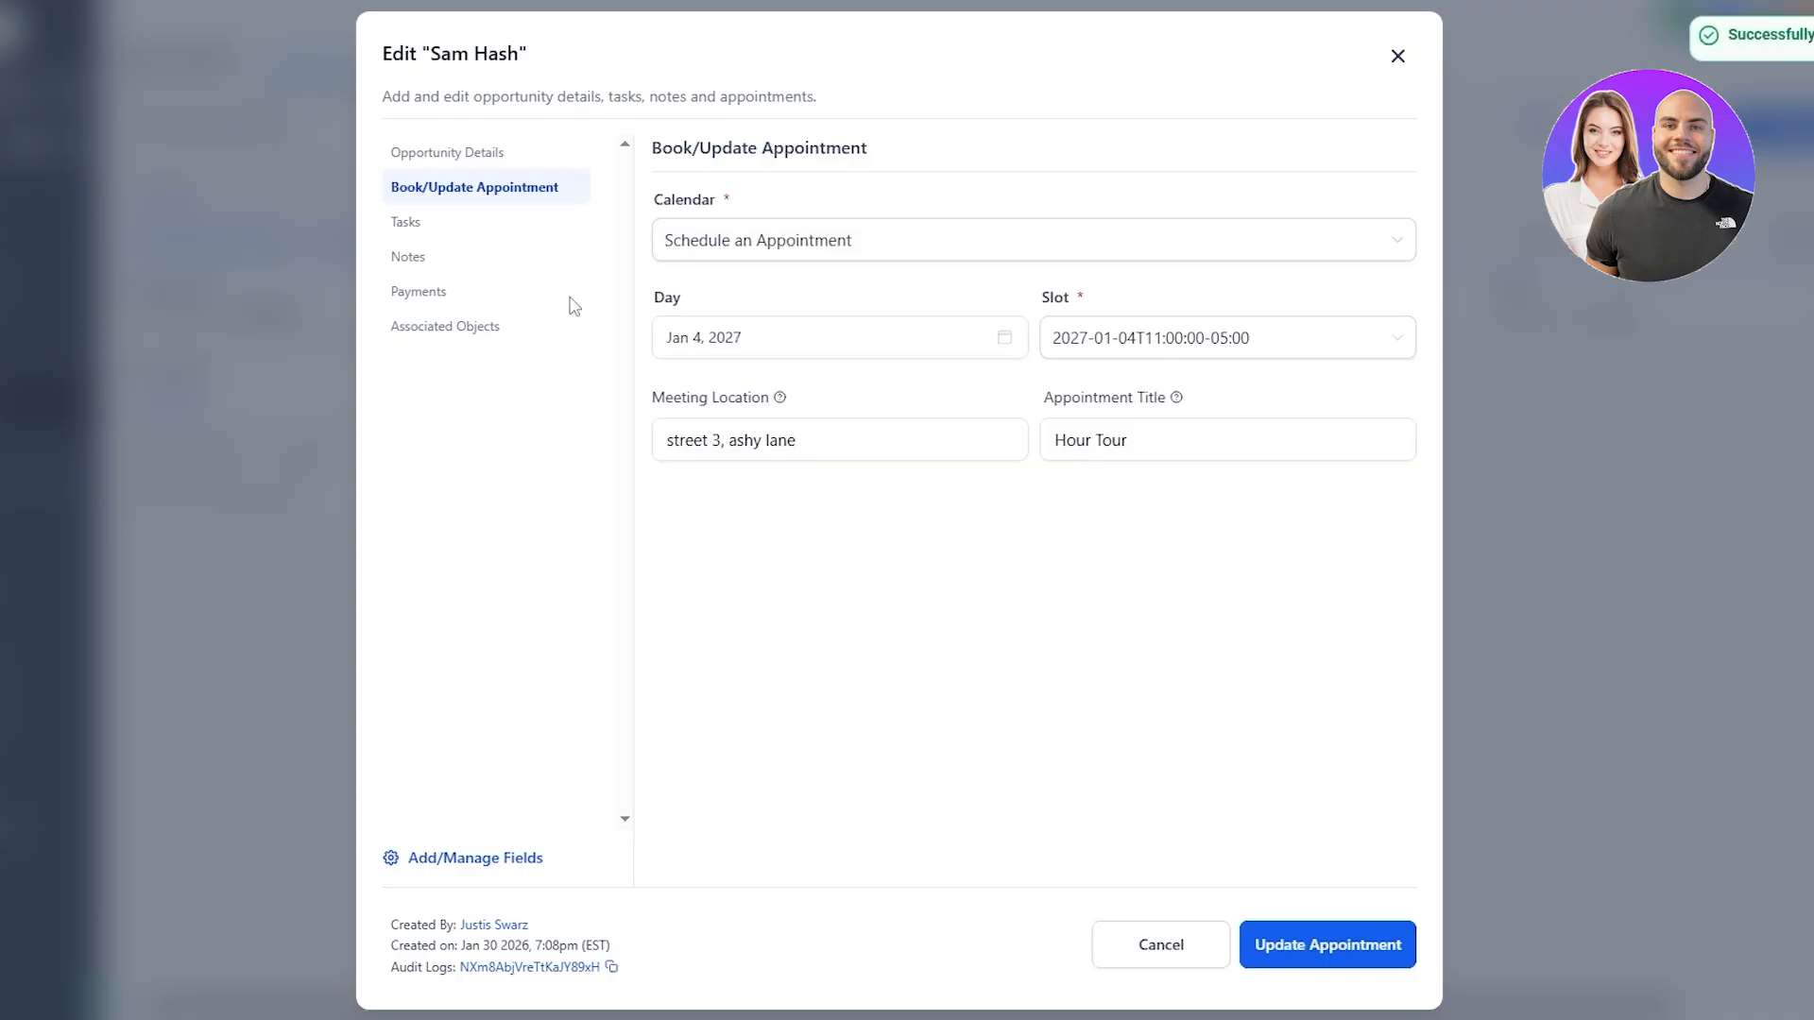
pyautogui.click(487, 234)
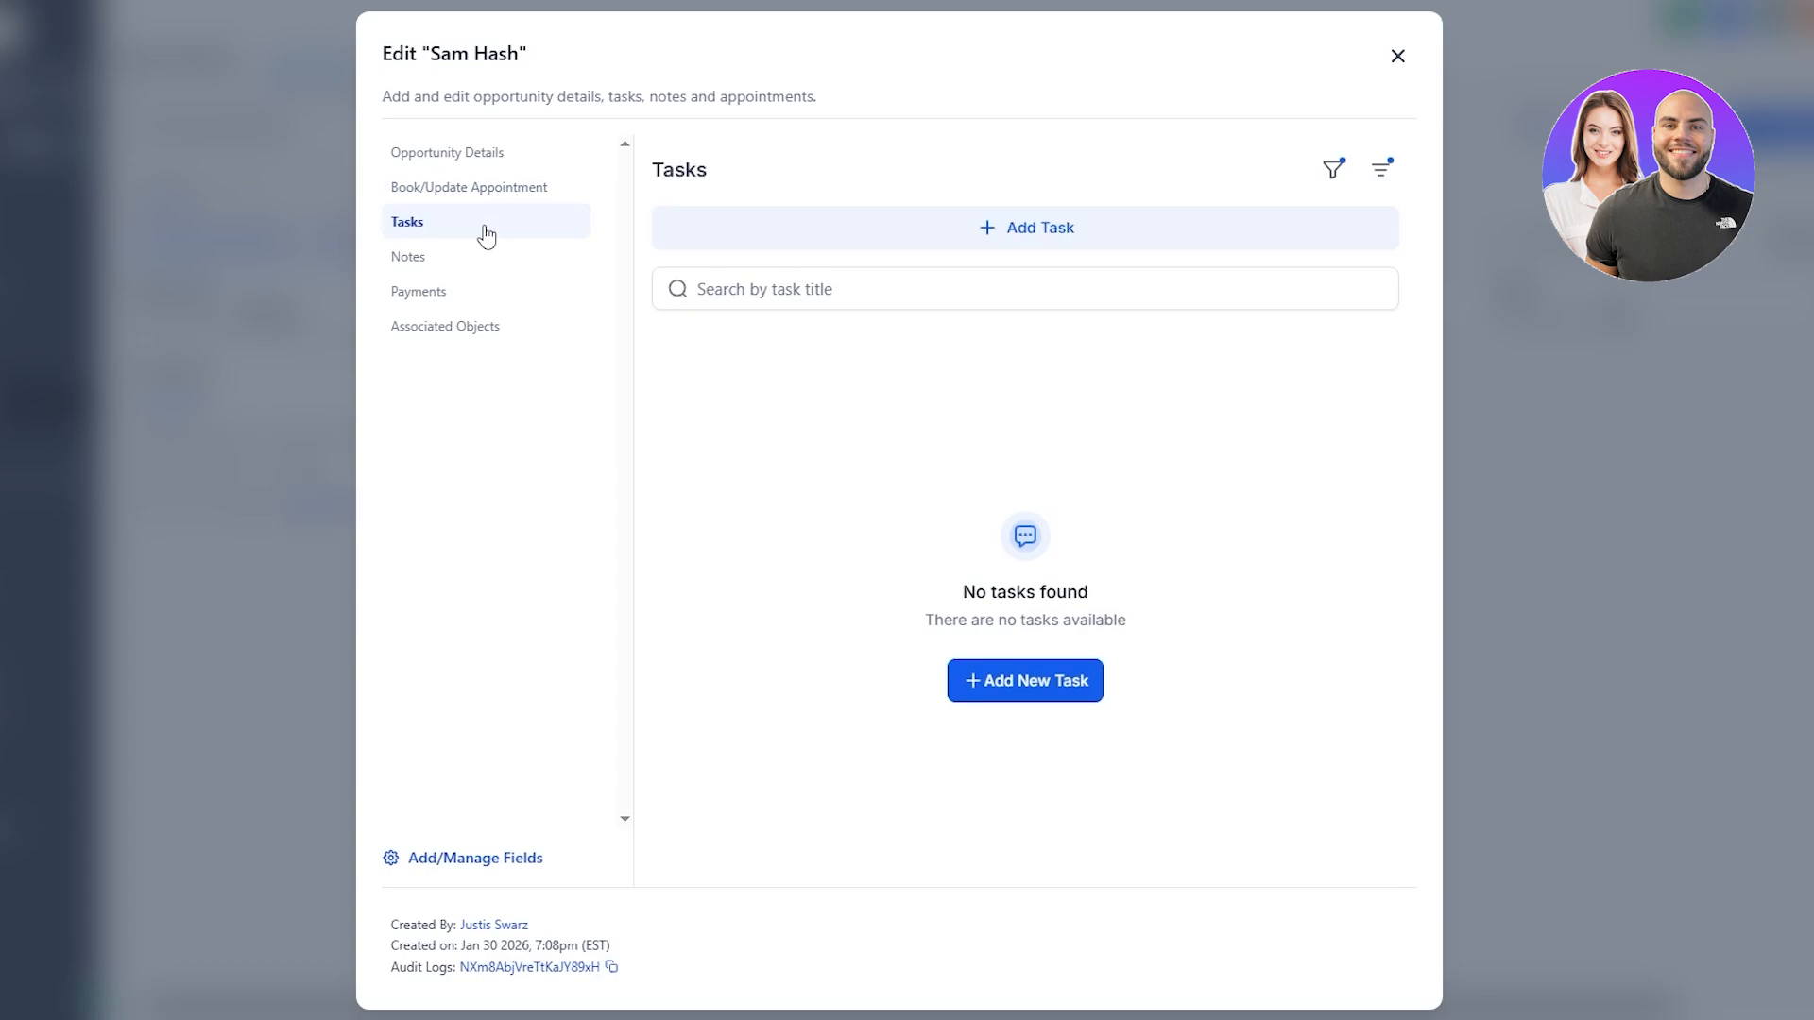
# Check the opportunity's empty Notes, Payments and Associated Objects sections
pyautogui.click(407, 261)
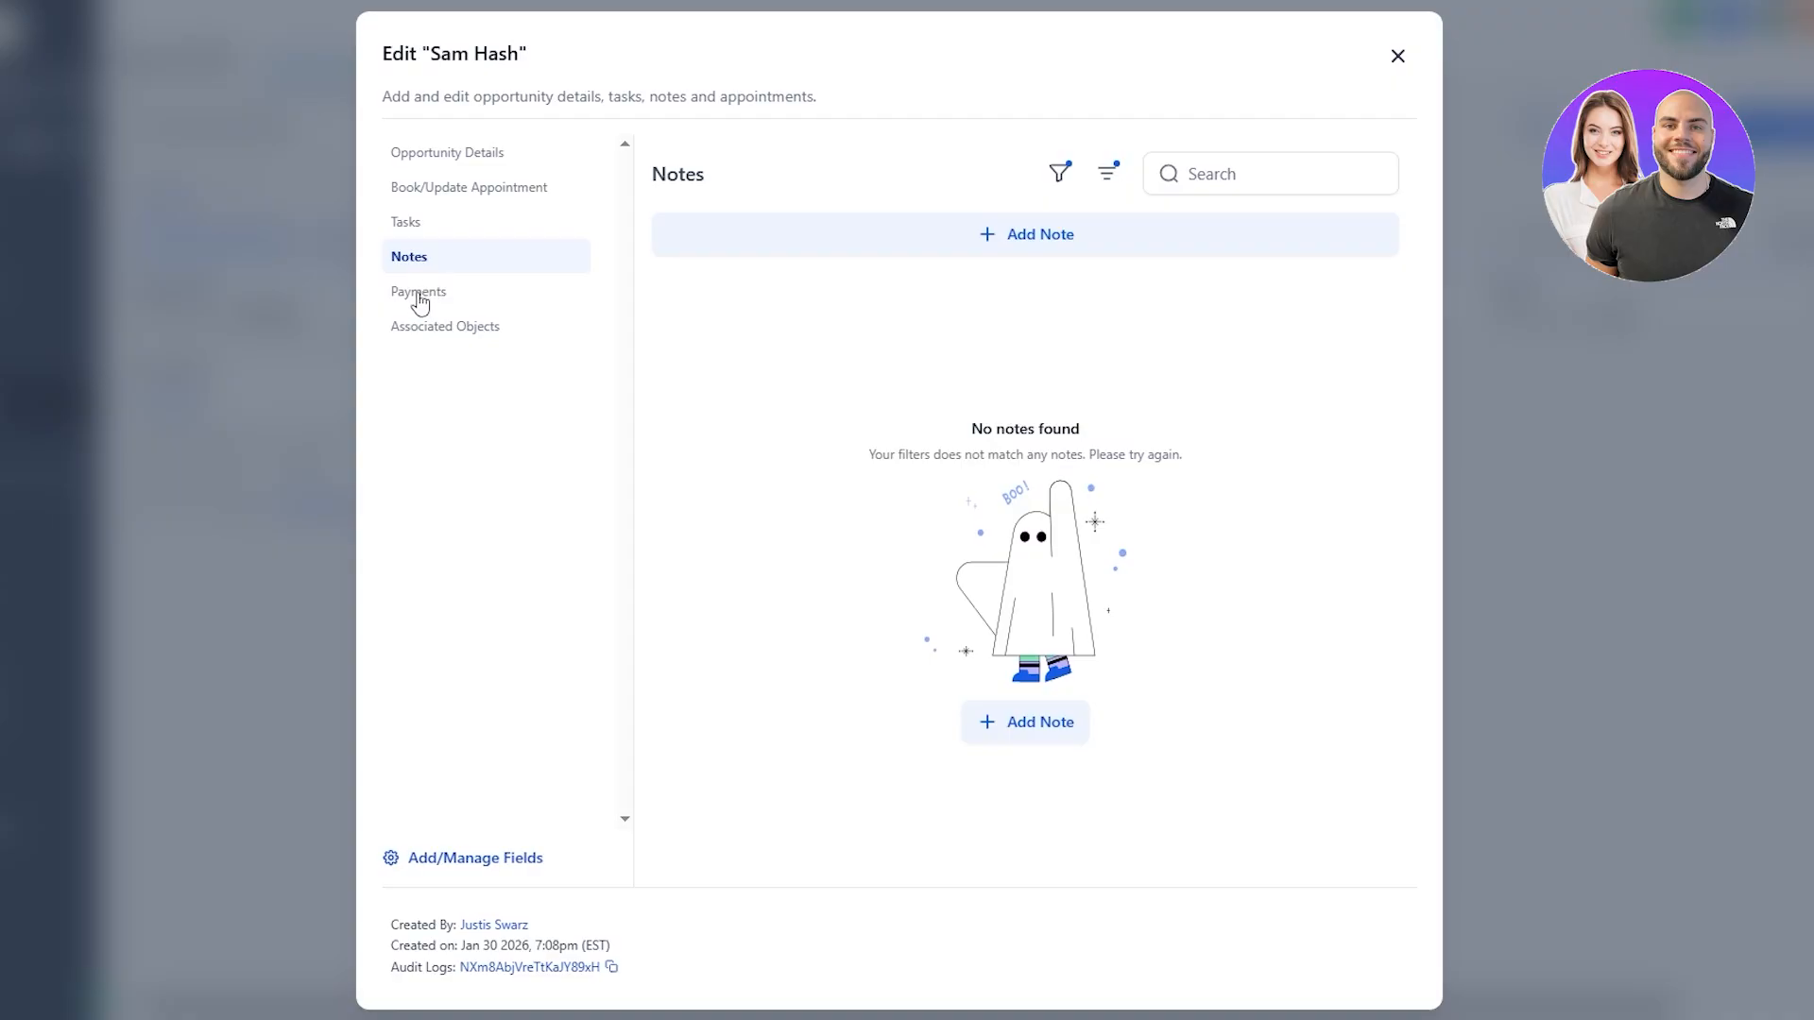
pyautogui.click(420, 292)
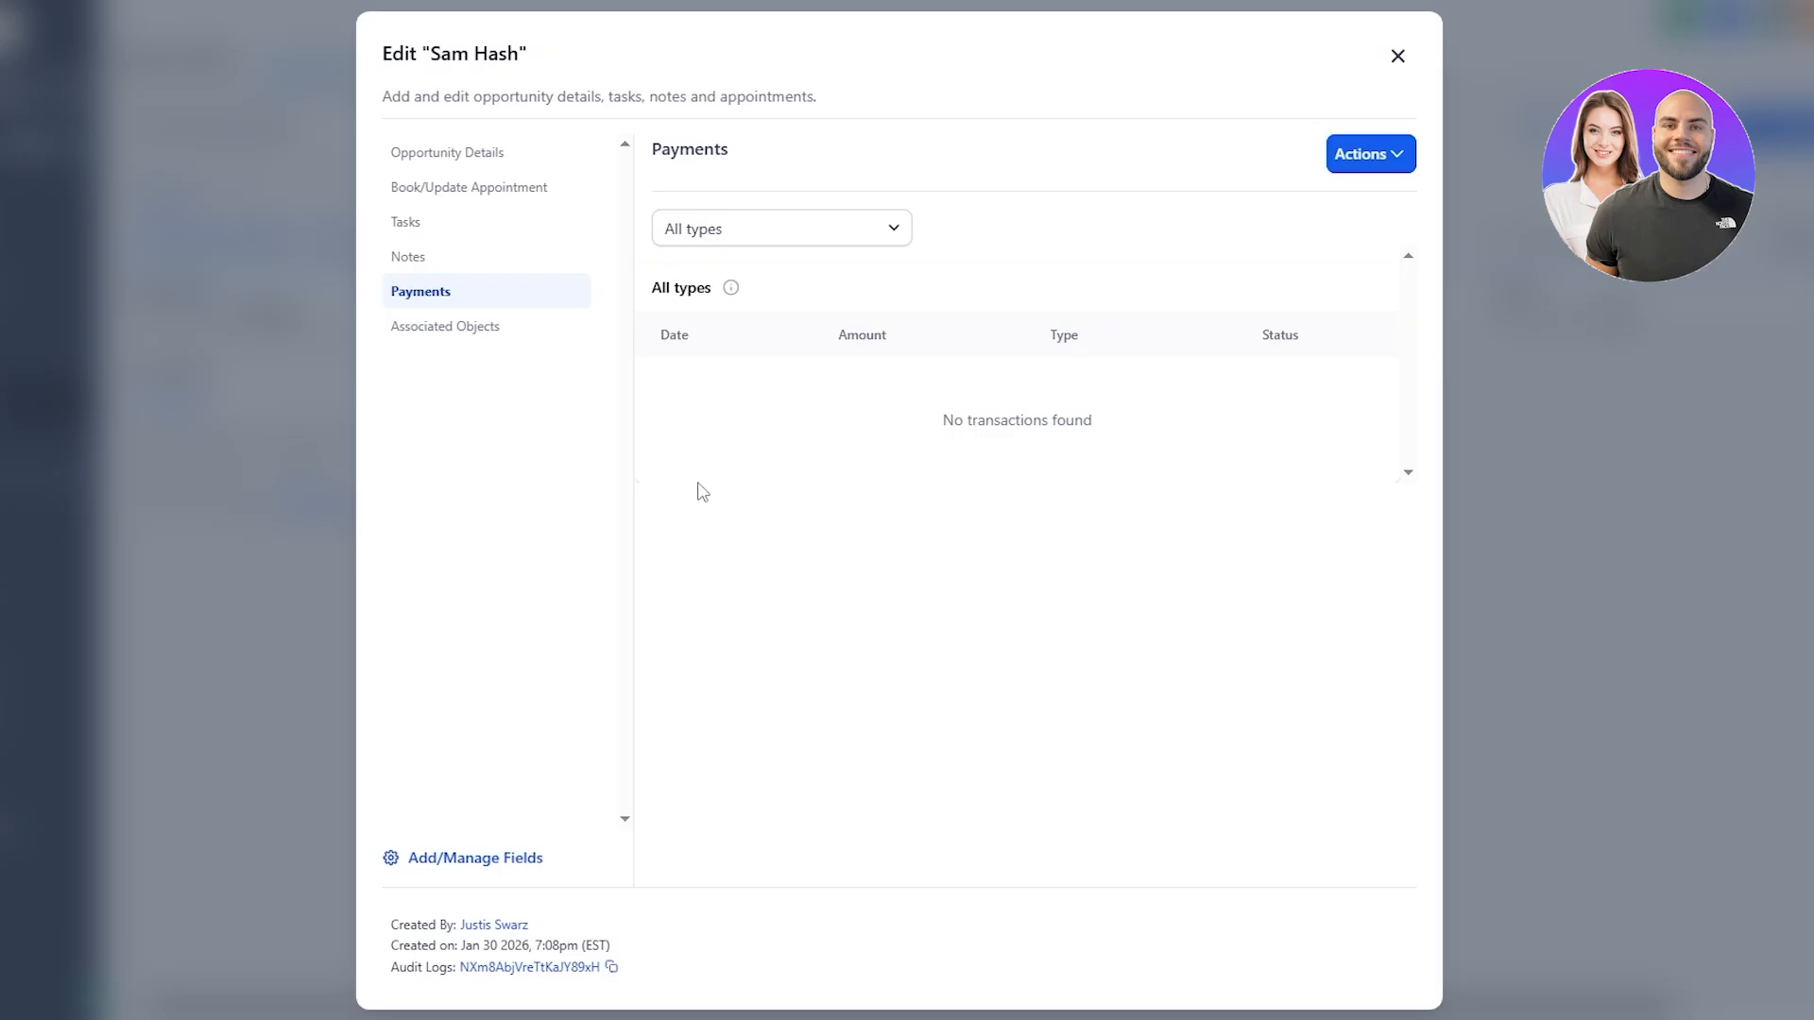
pyautogui.click(481, 330)
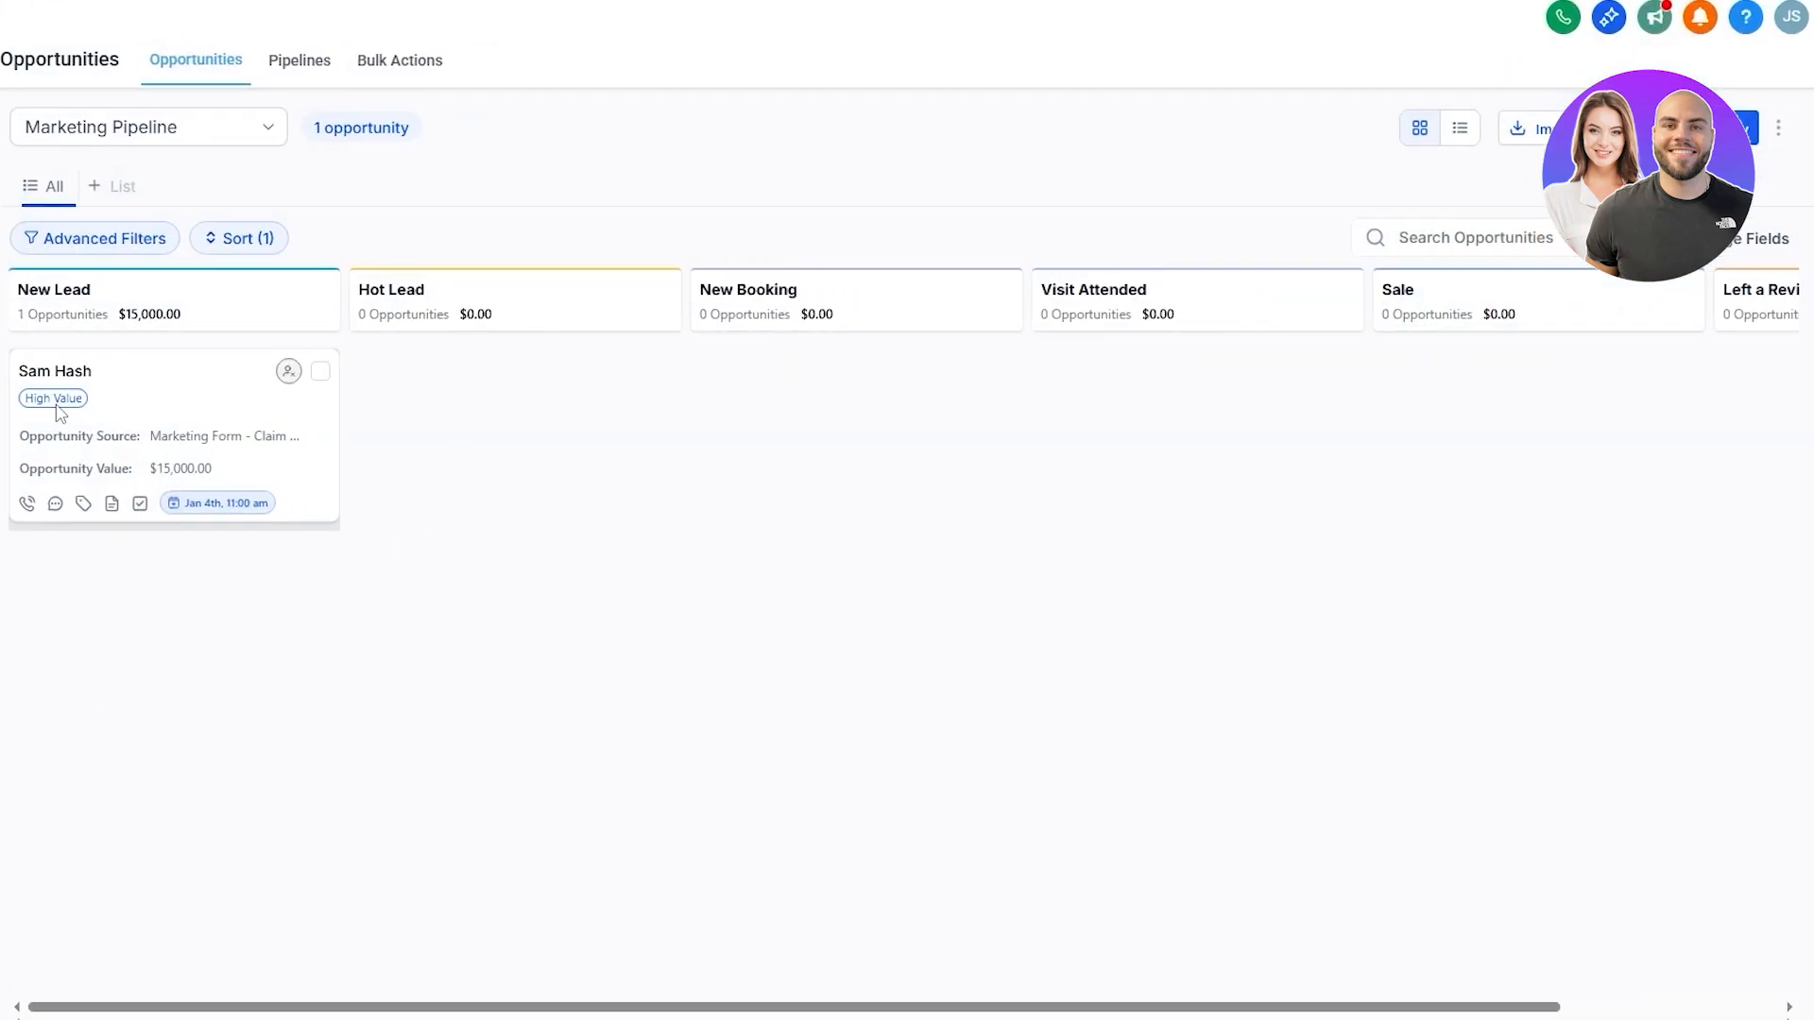
# Reopen the New Lead opportunity's edit window and turn on Hide Empty Fields
pyautogui.click(161, 416)
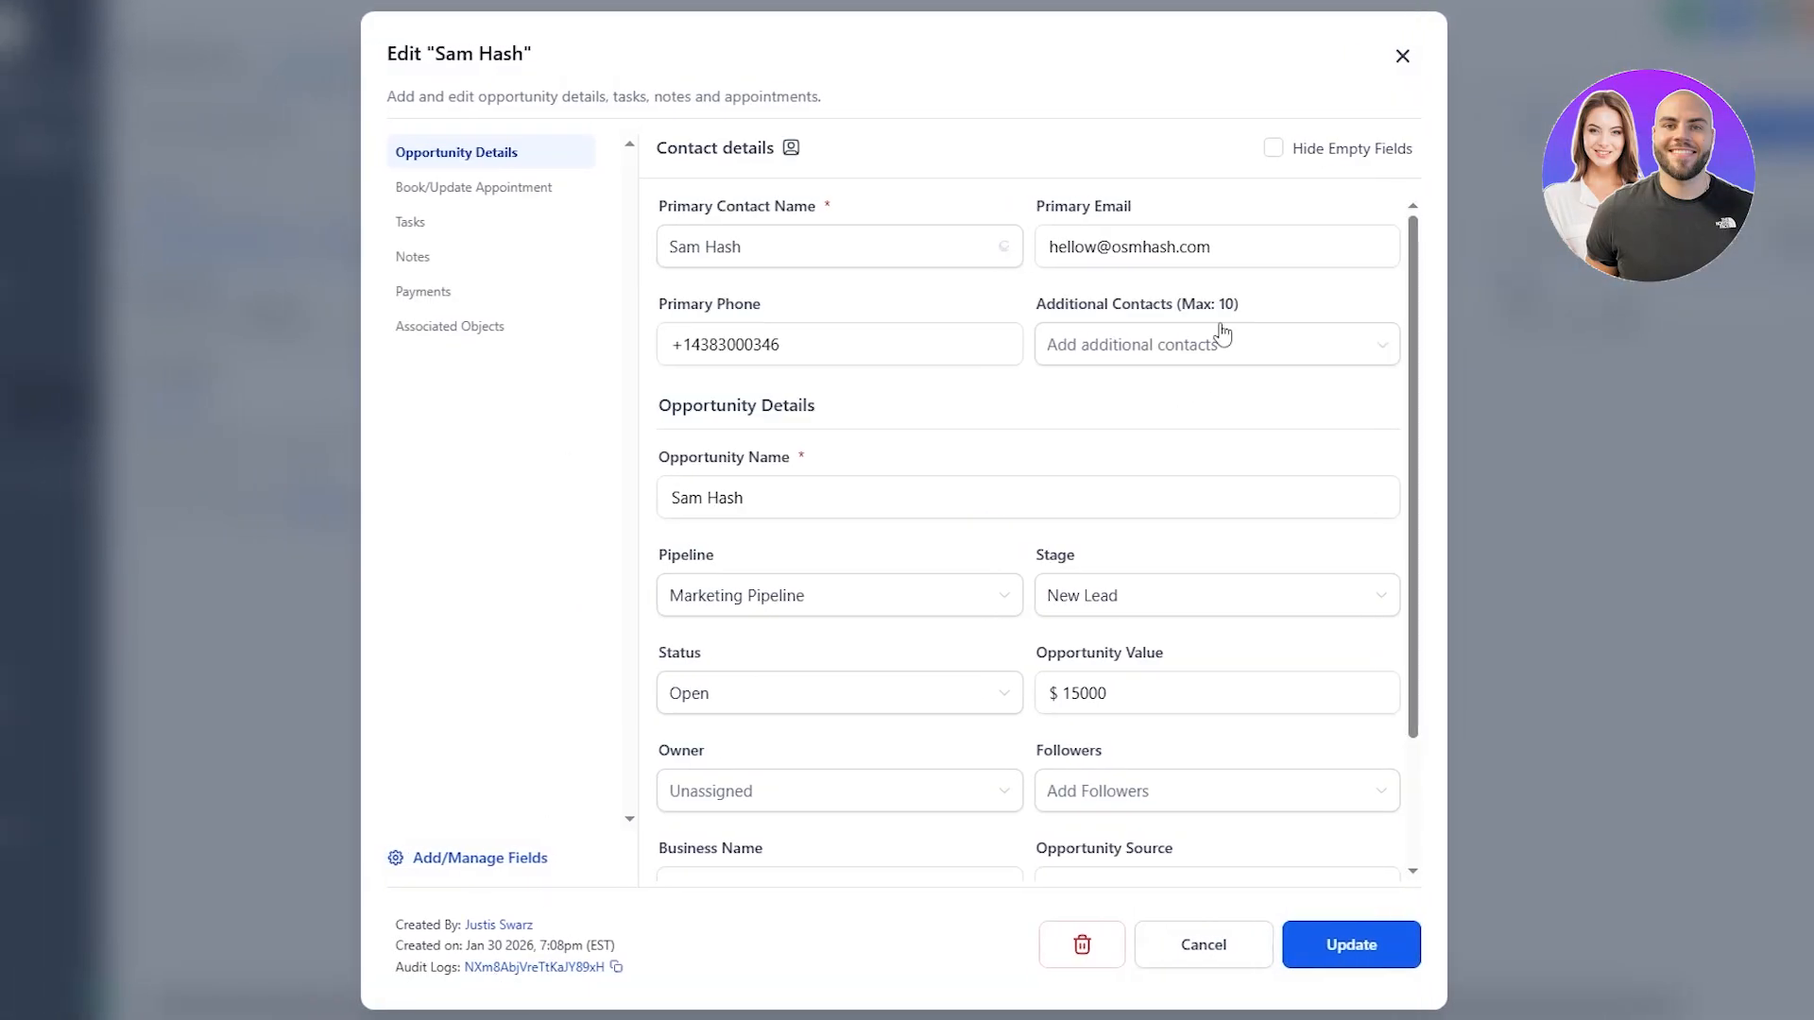
pyautogui.click(1403, 57)
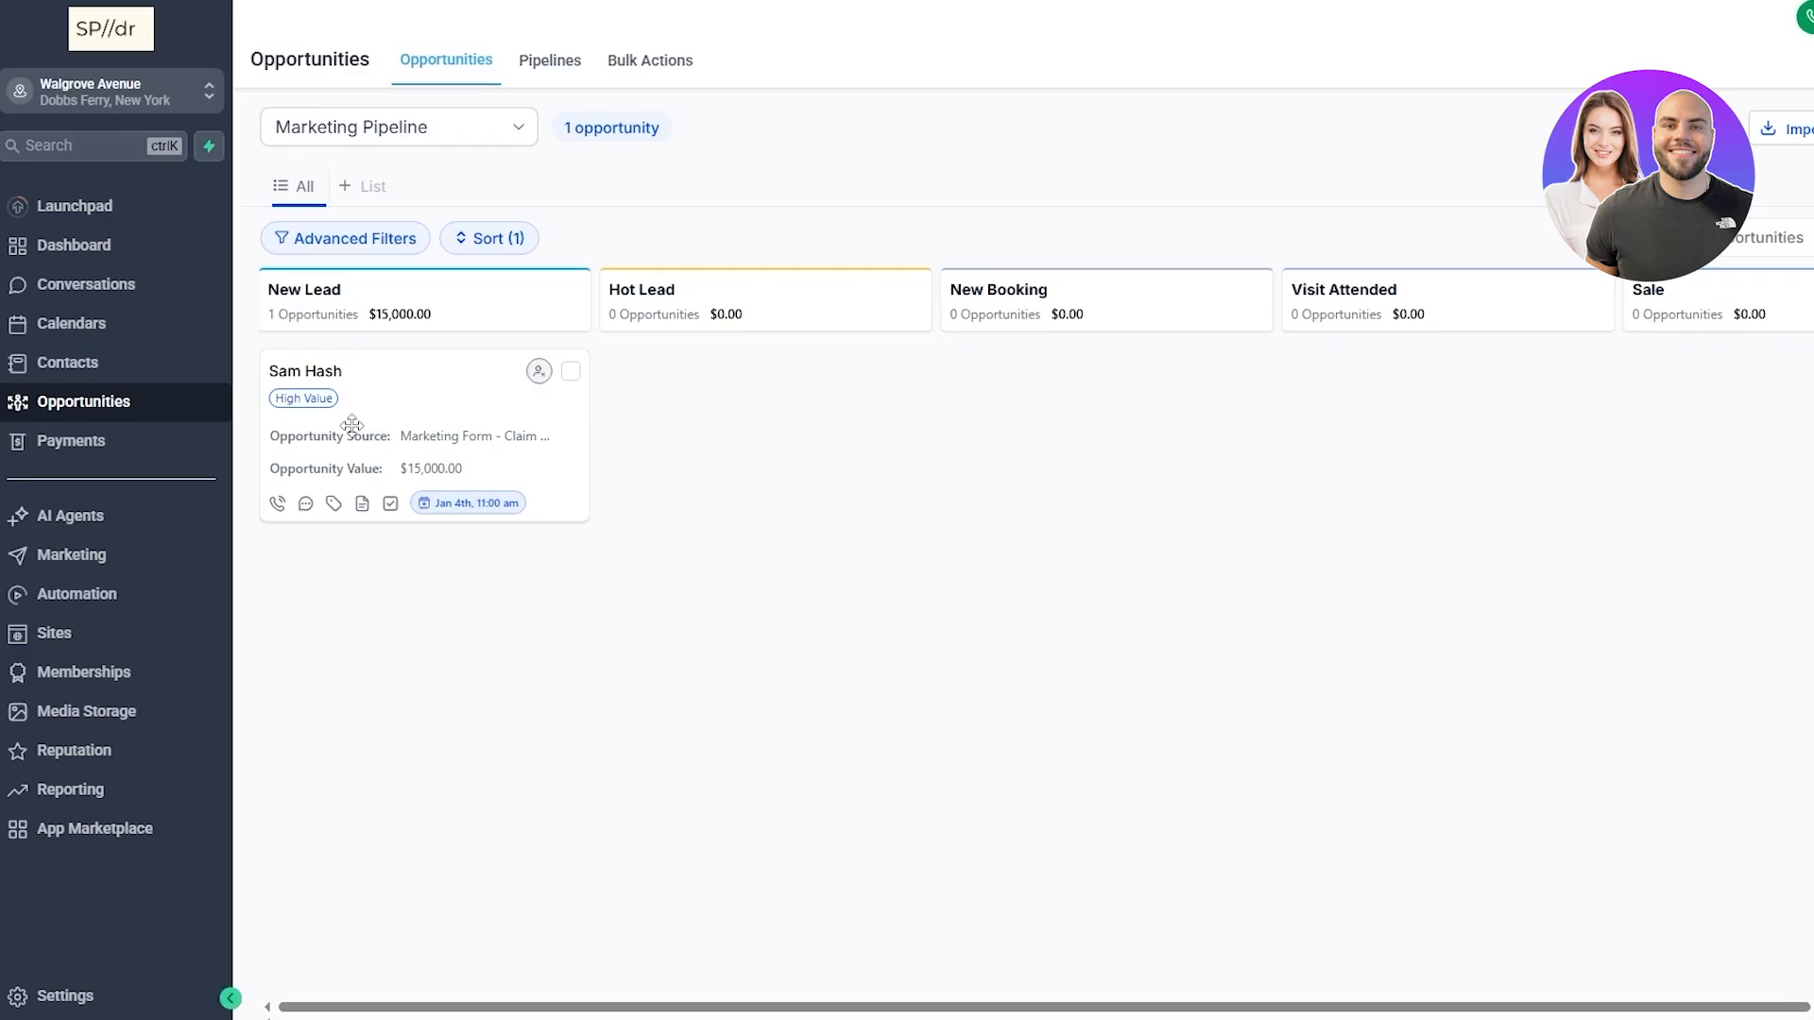
pyautogui.click(398, 391)
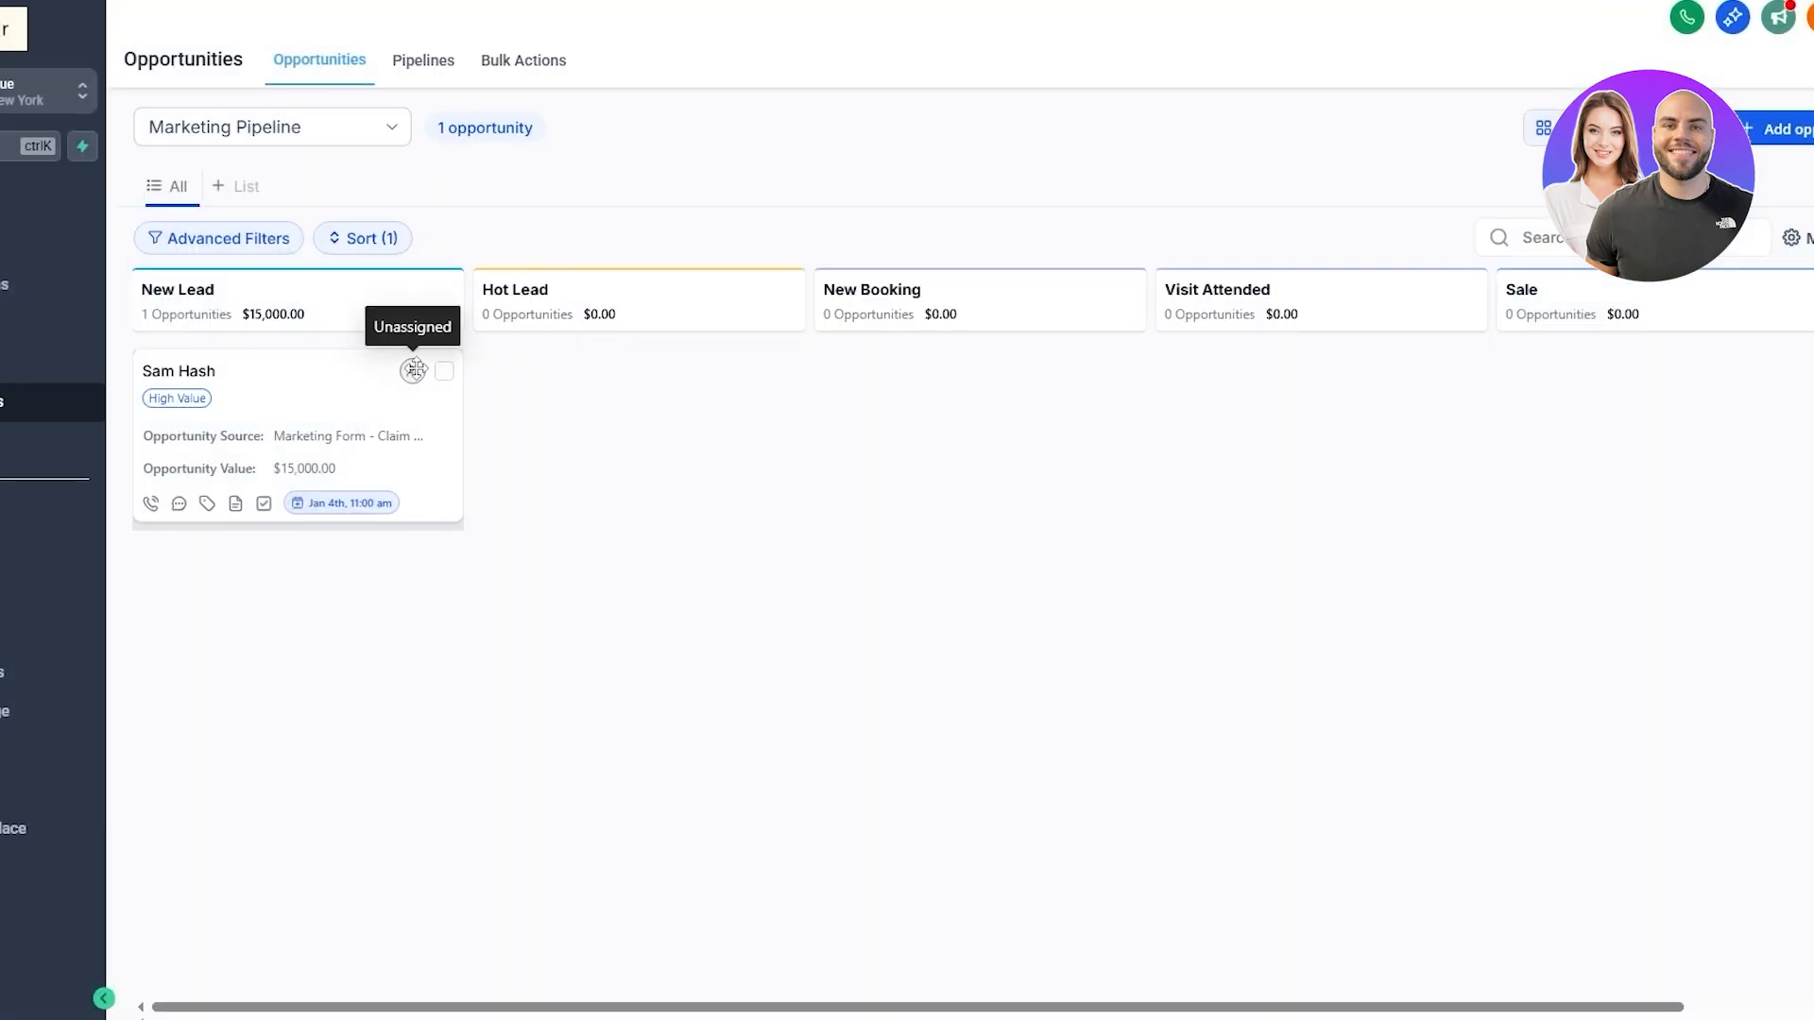
pyautogui.click(420, 378)
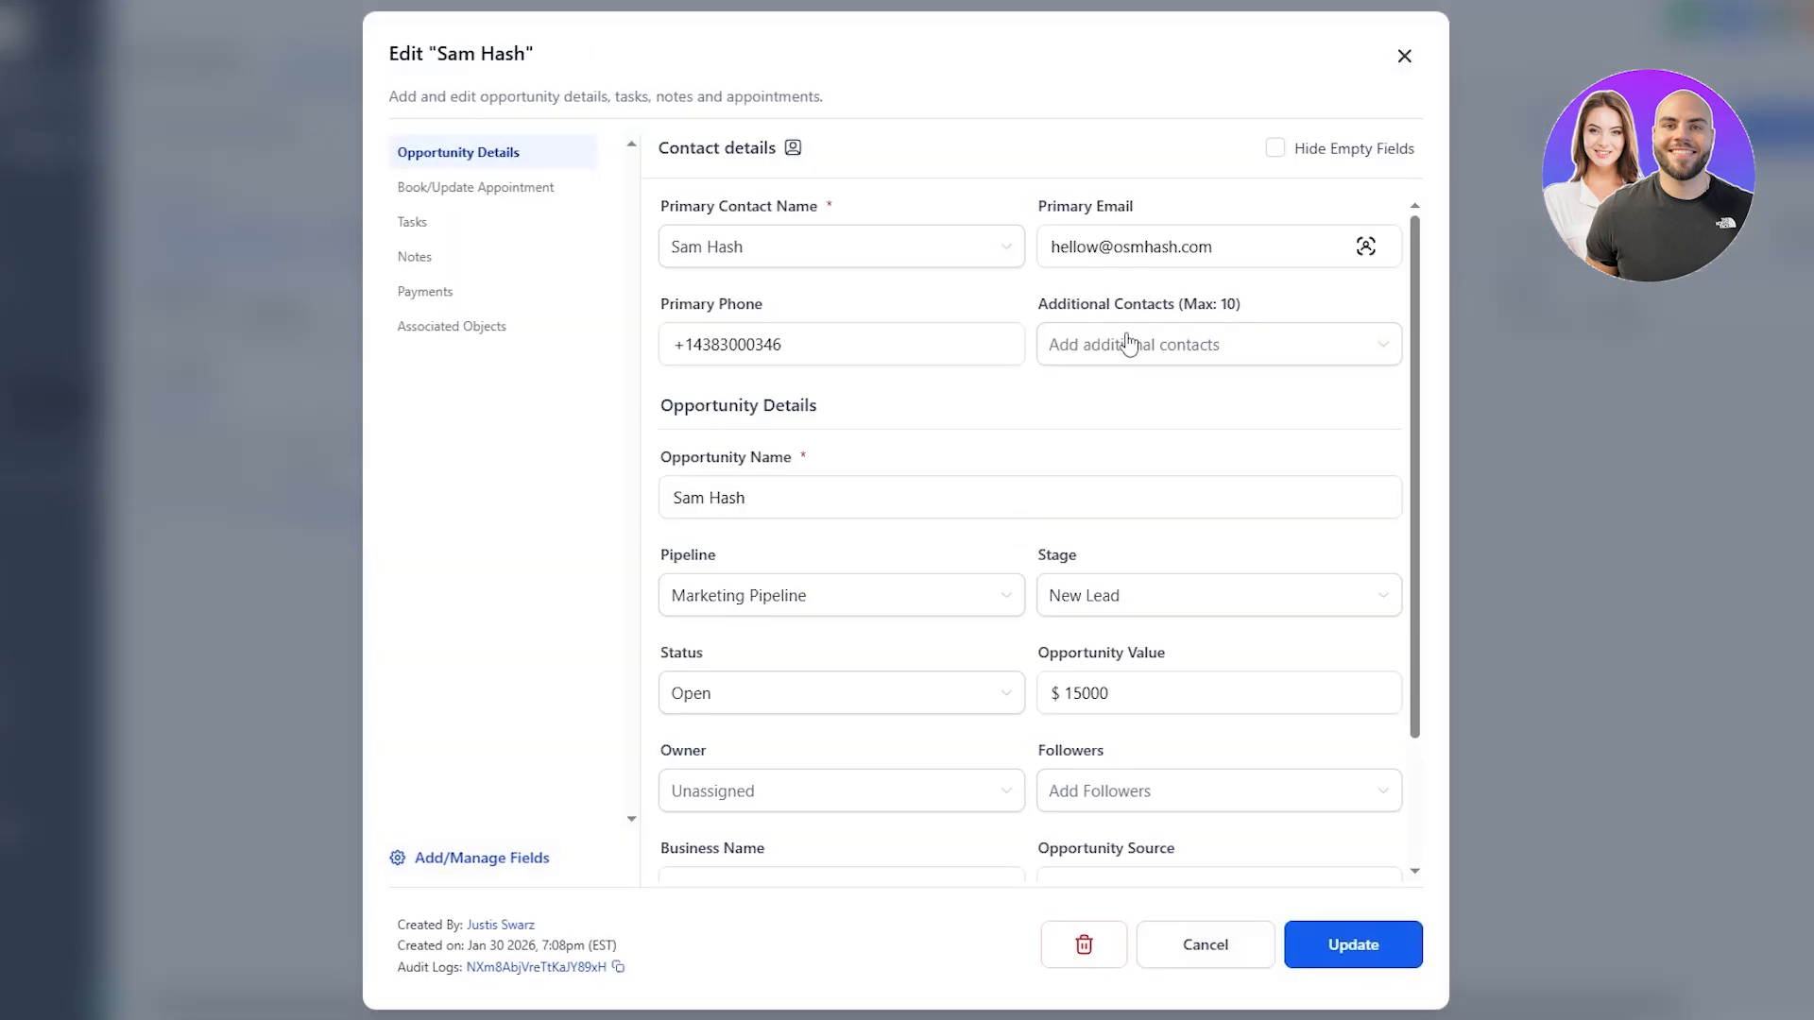
pyautogui.click(1127, 342)
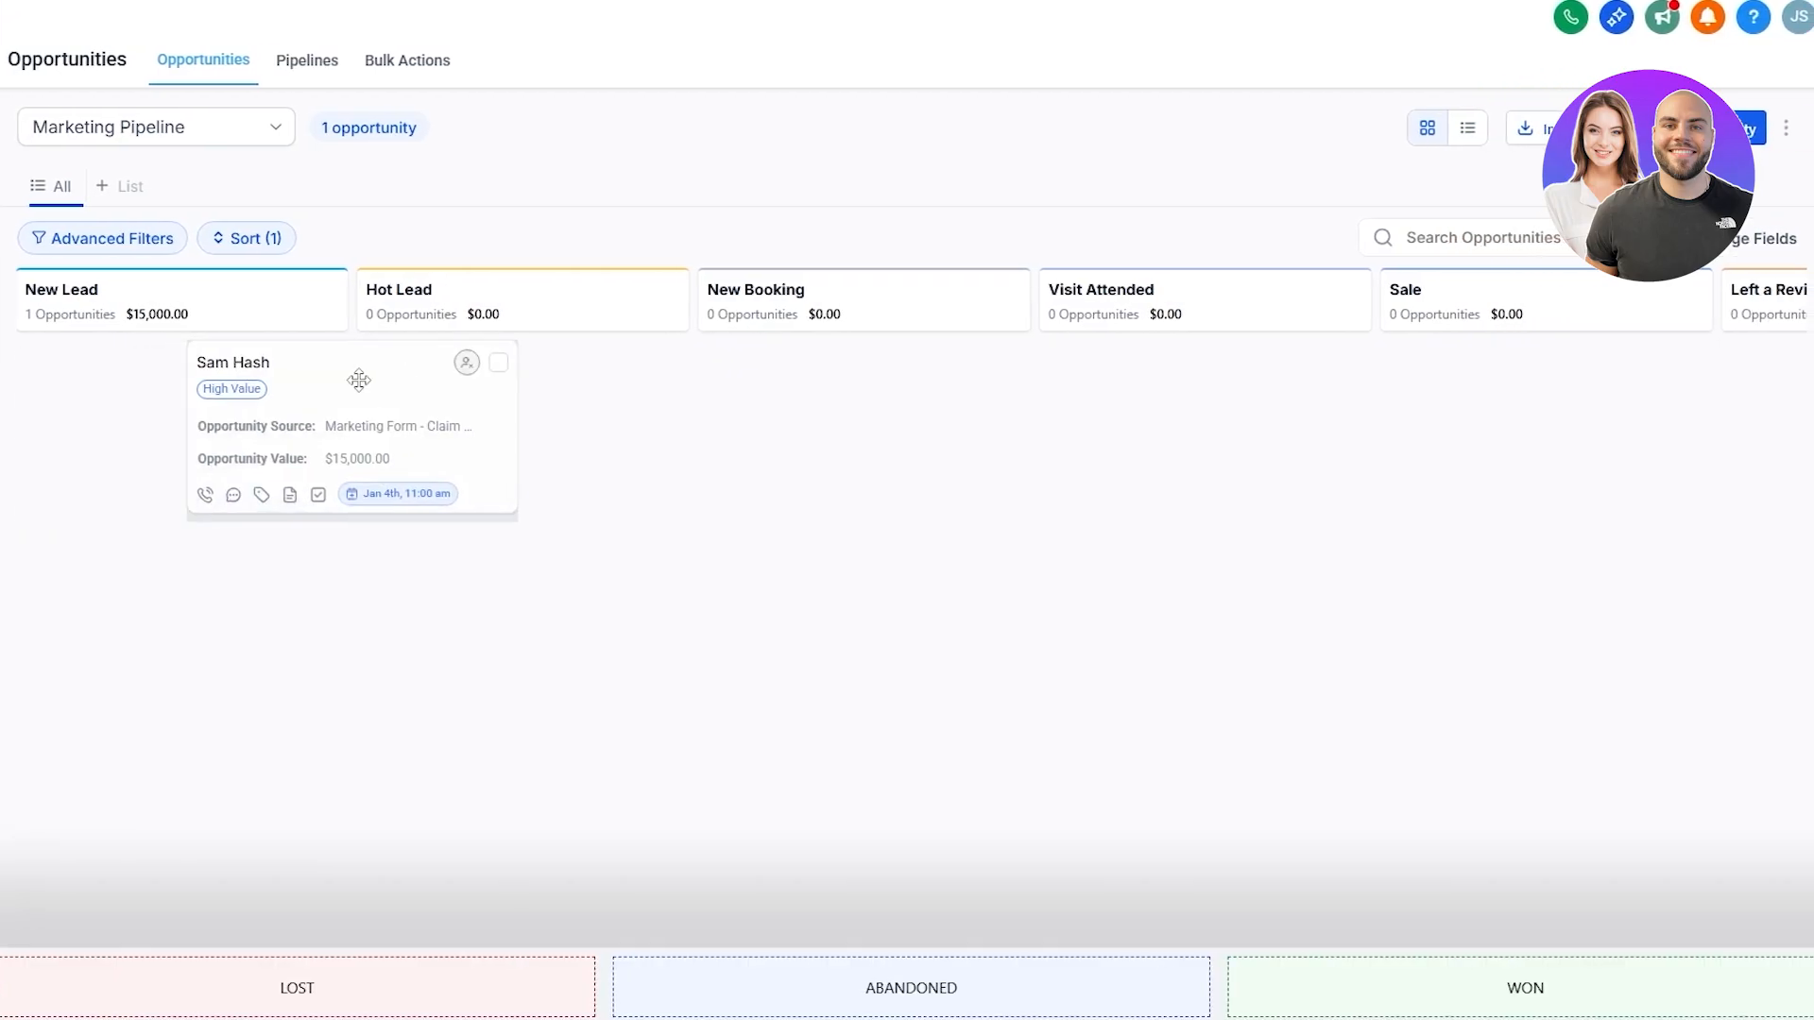
# Move the opportunity into New Booking, then out to an outcome, scrolling back to New Lead
pyautogui.moveTo(359, 380); pyautogui.dragTo(898, 405)
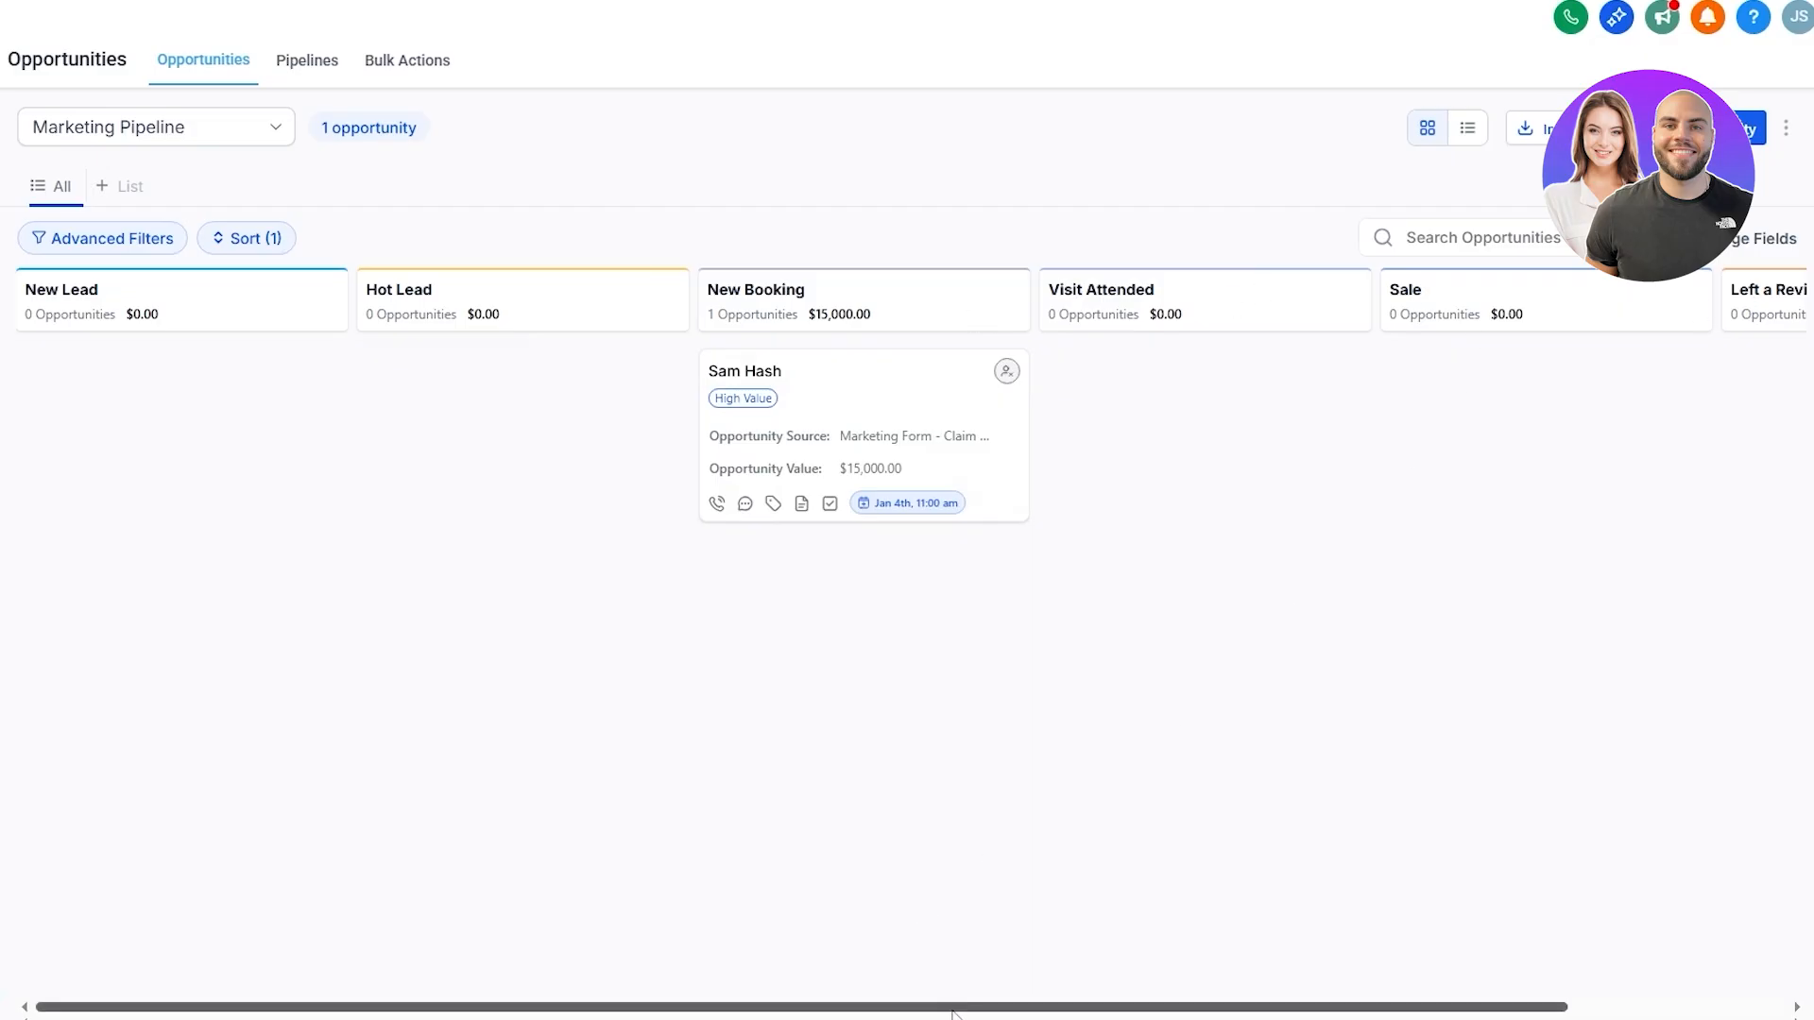
pyautogui.moveTo(941, 1007); pyautogui.dragTo(1163, 1007)
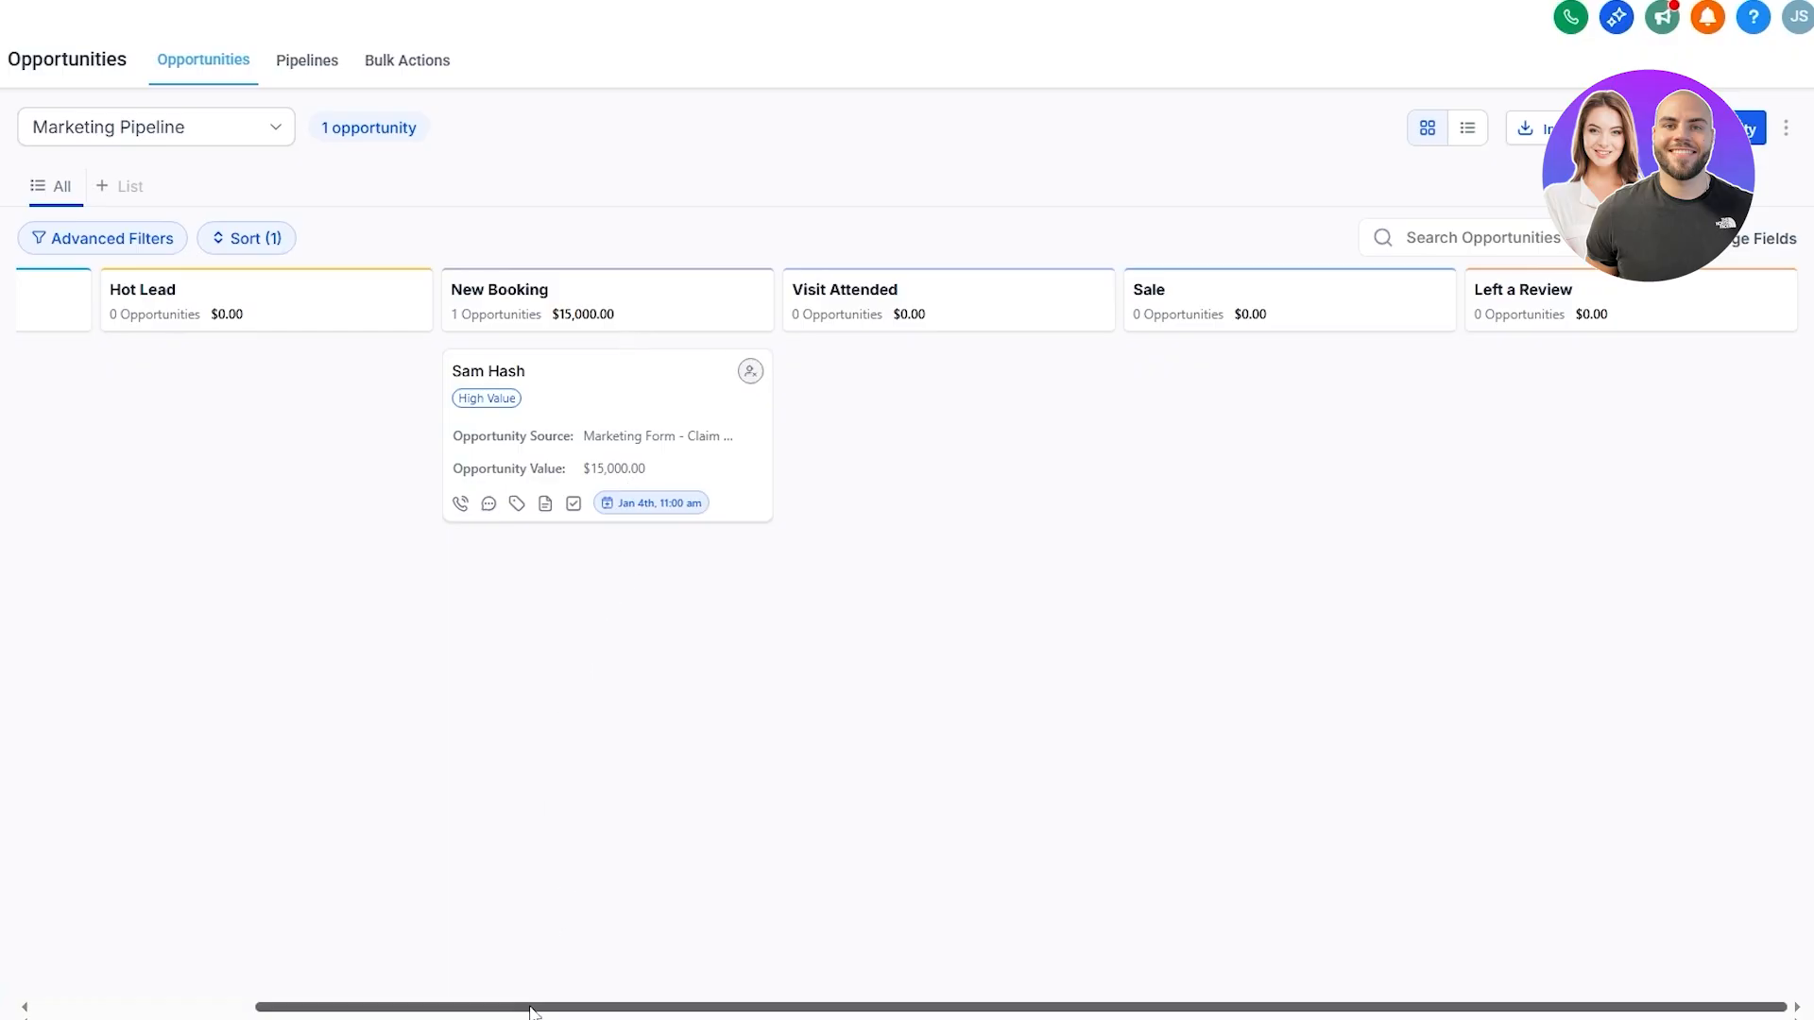
pyautogui.moveTo(536, 1007); pyautogui.dragTo(314, 1007)
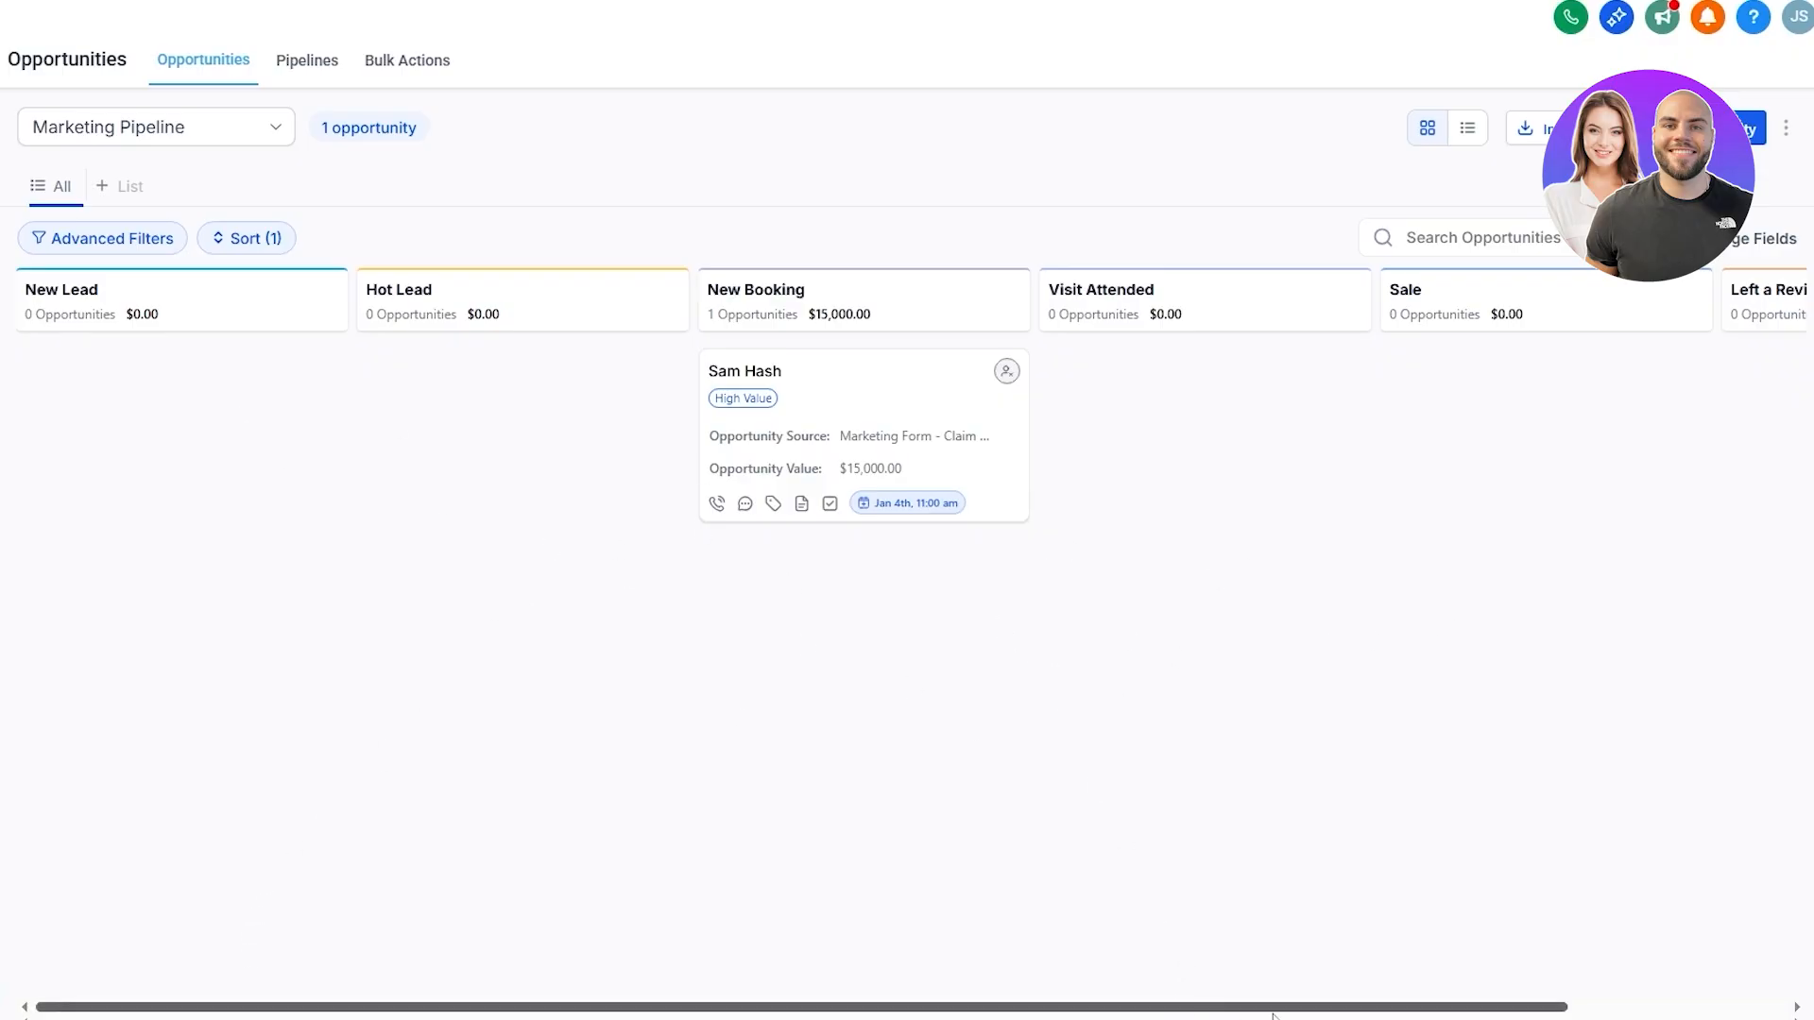
pyautogui.moveTo(1266, 1007); pyautogui.dragTo(1487, 1007)
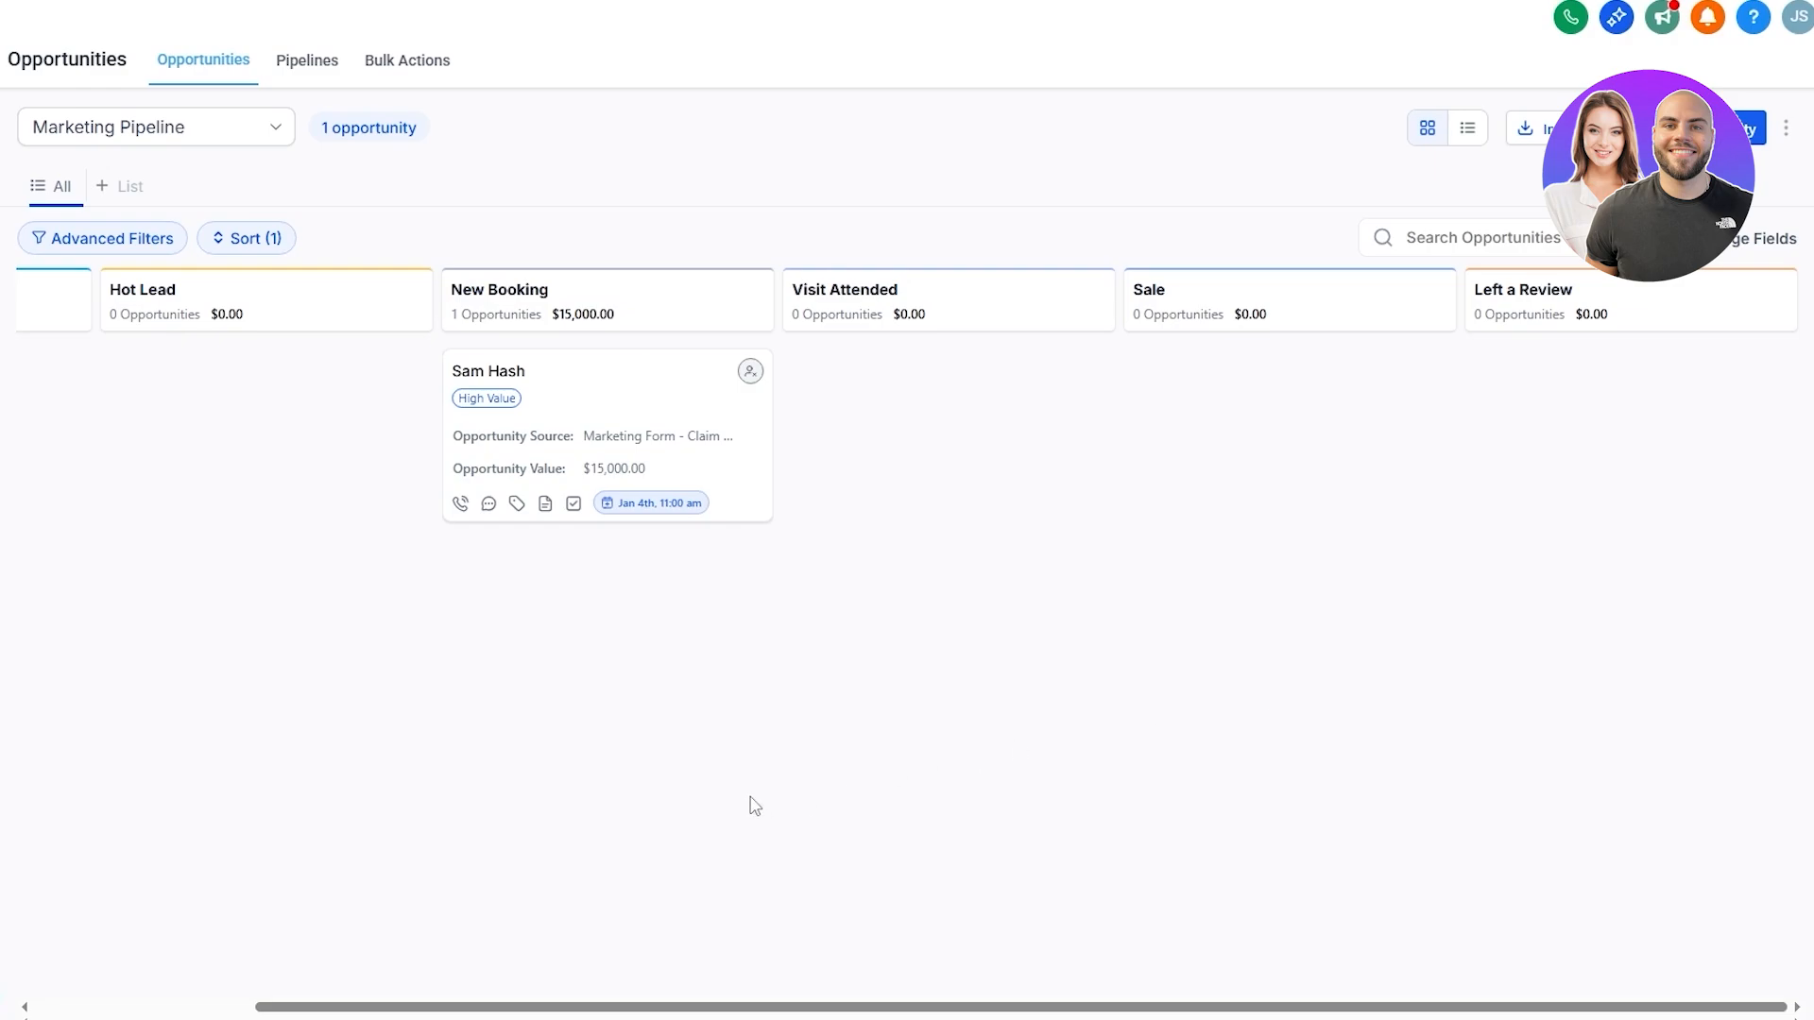
pyautogui.moveTo(652, 510); pyautogui.dragTo(886, 990)
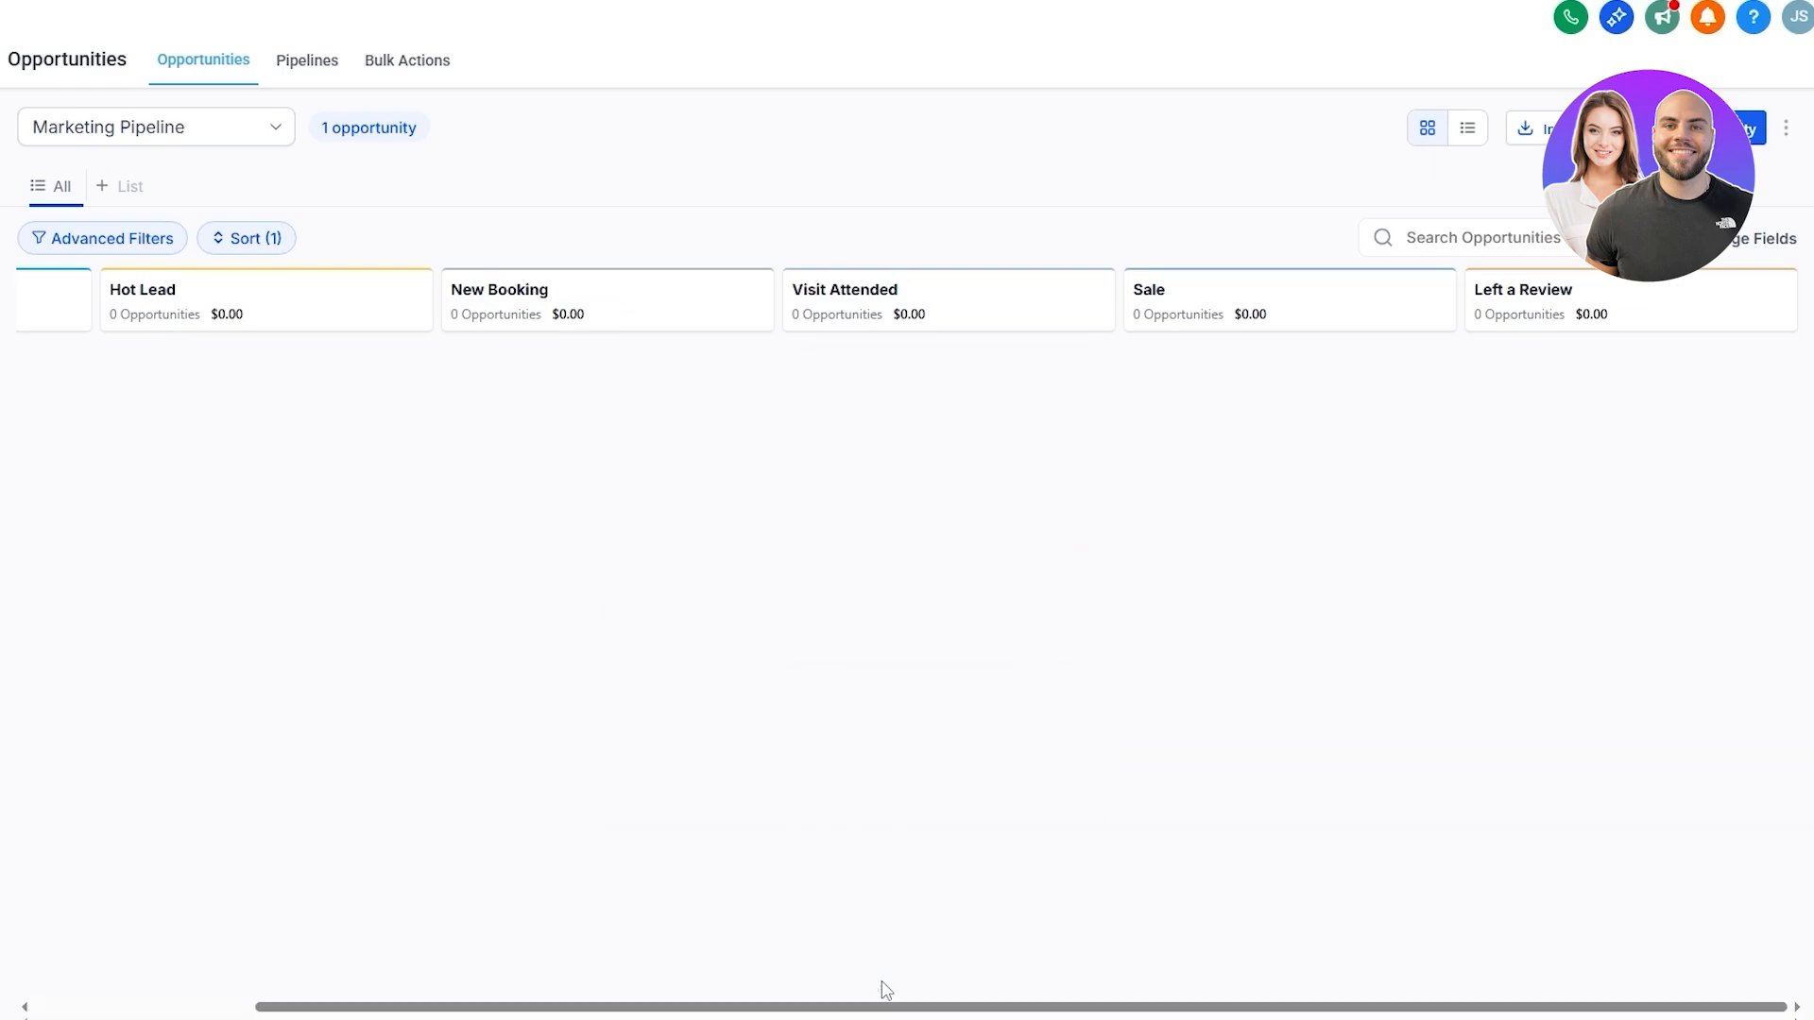
pyautogui.moveTo(758, 1007); pyautogui.dragTo(450, 956)
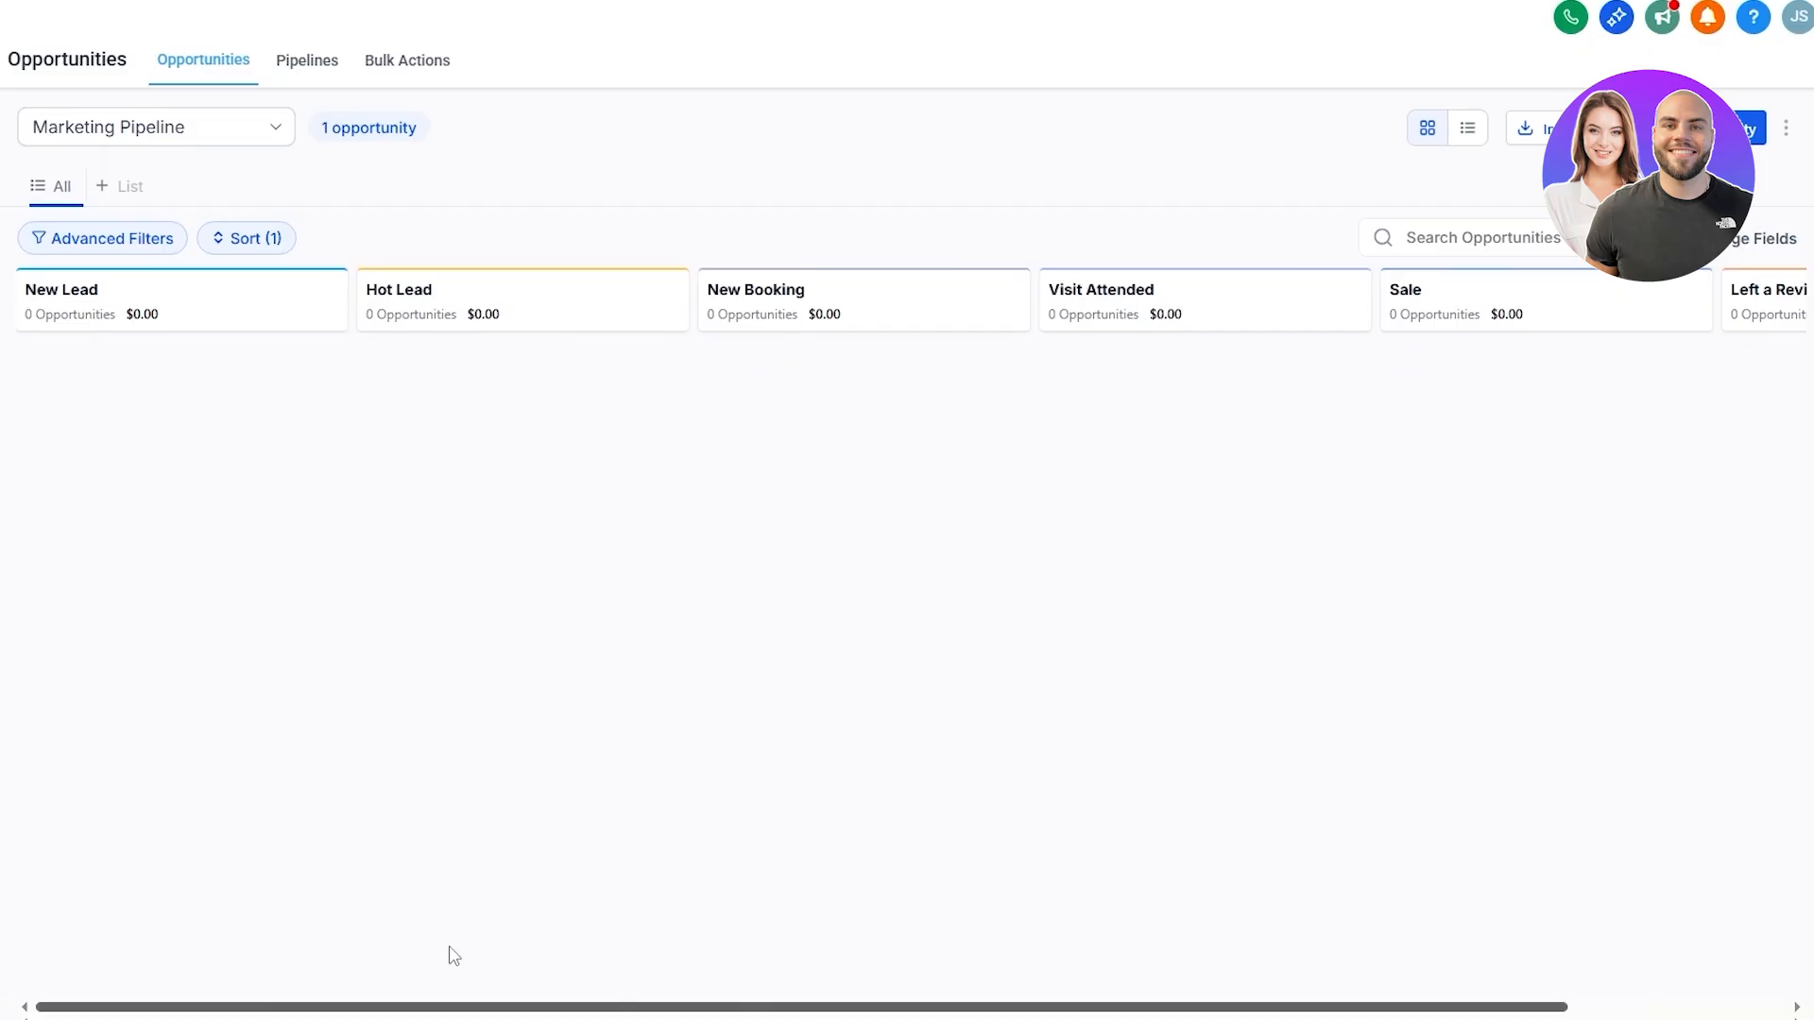
# Reload the Marketing Pipeline board and bring up the opportunity card customisation settings
pyautogui.click(226, 77)
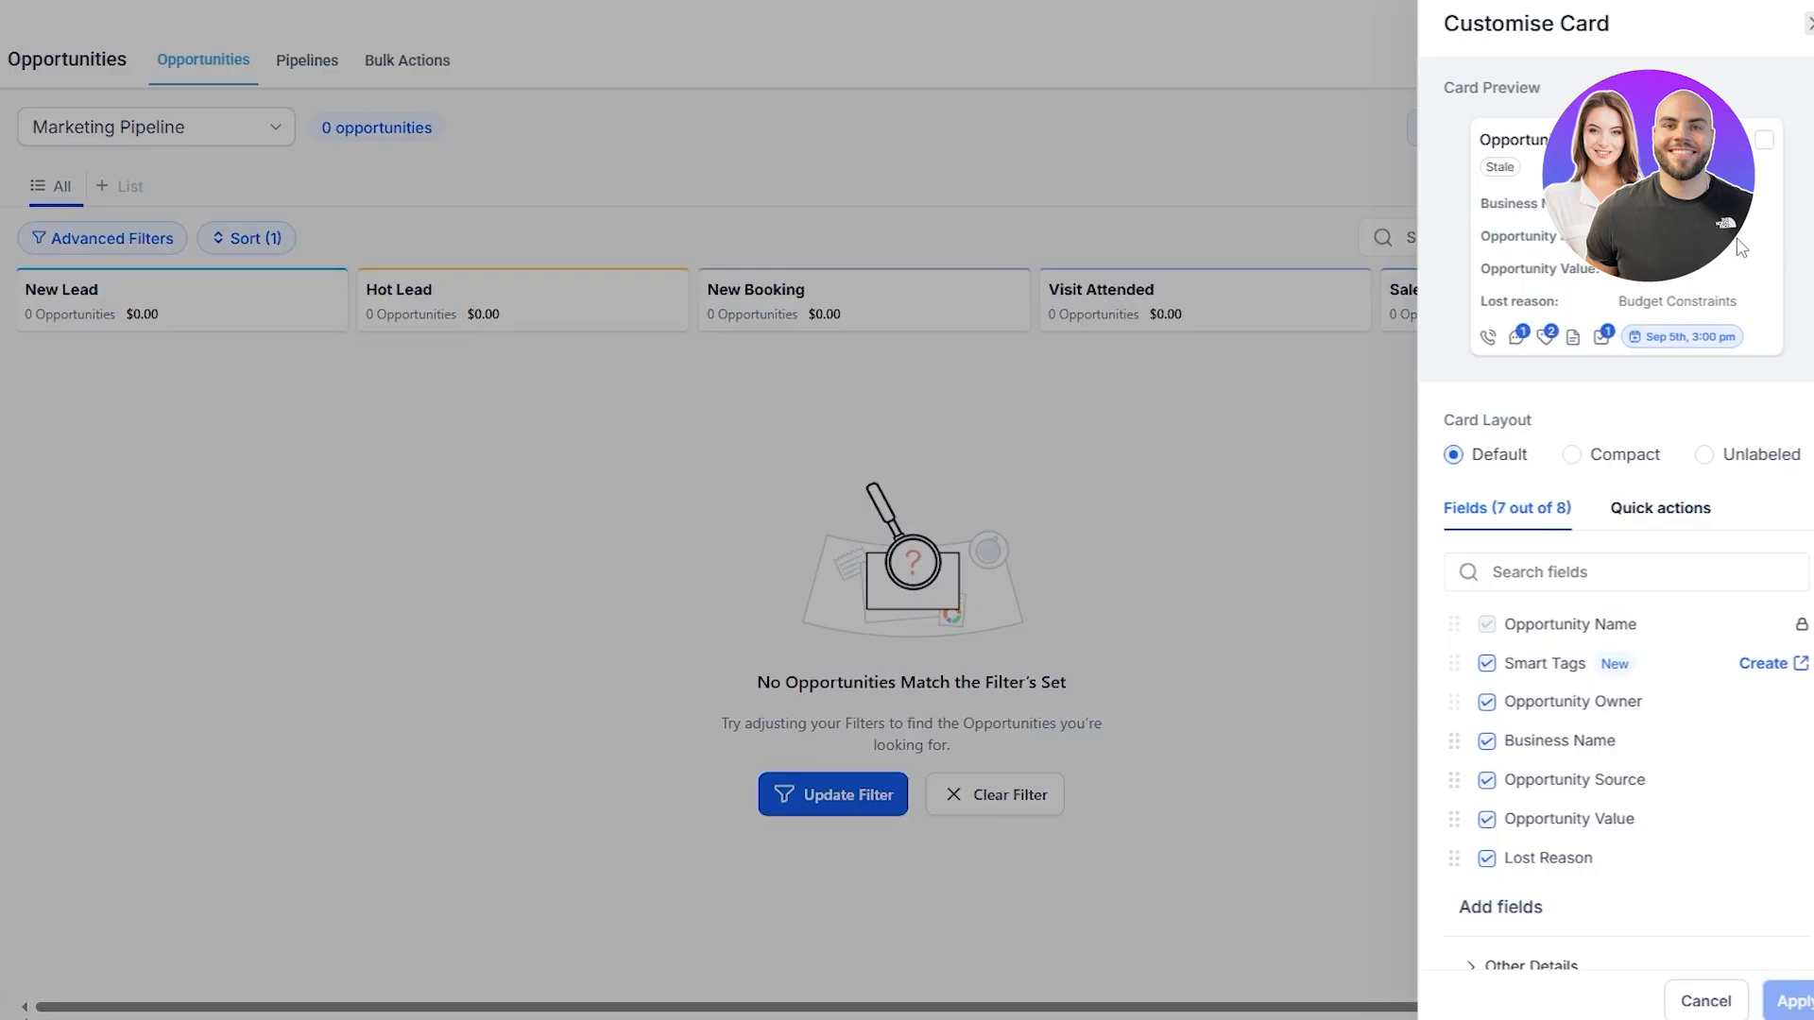
pyautogui.click(1741, 244)
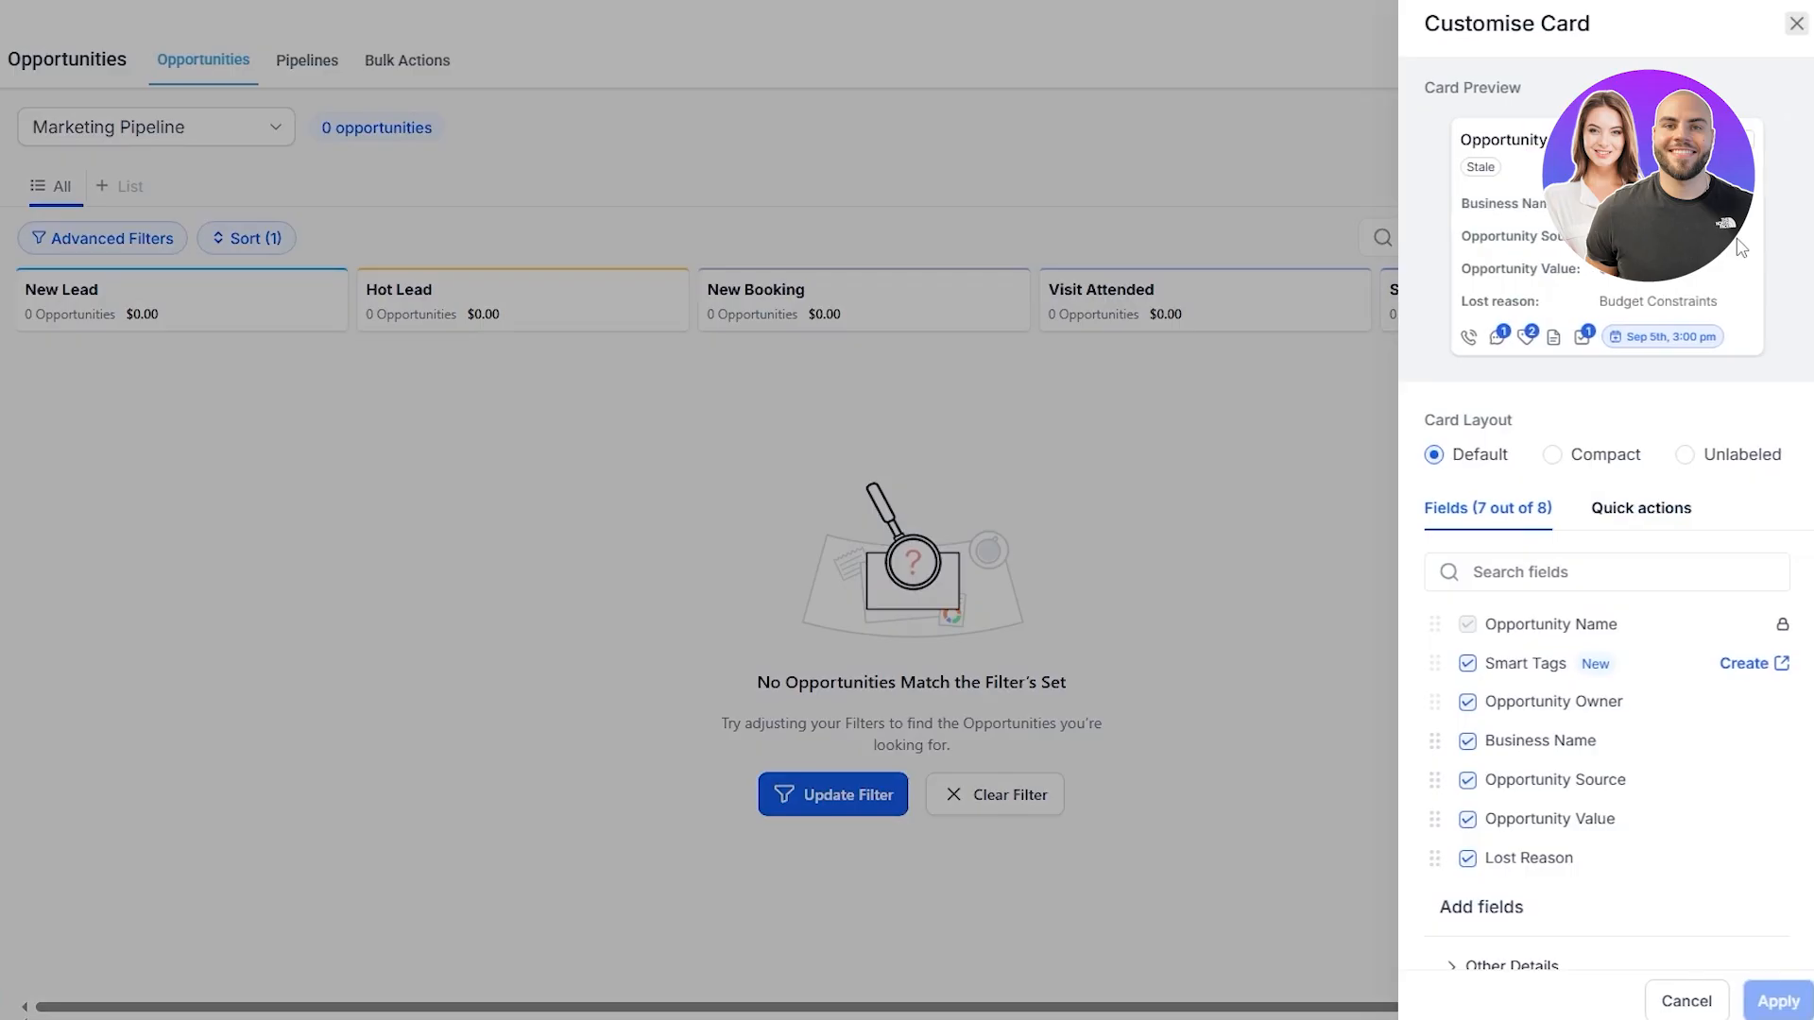
pyautogui.scroll(-3, 1576, 737)
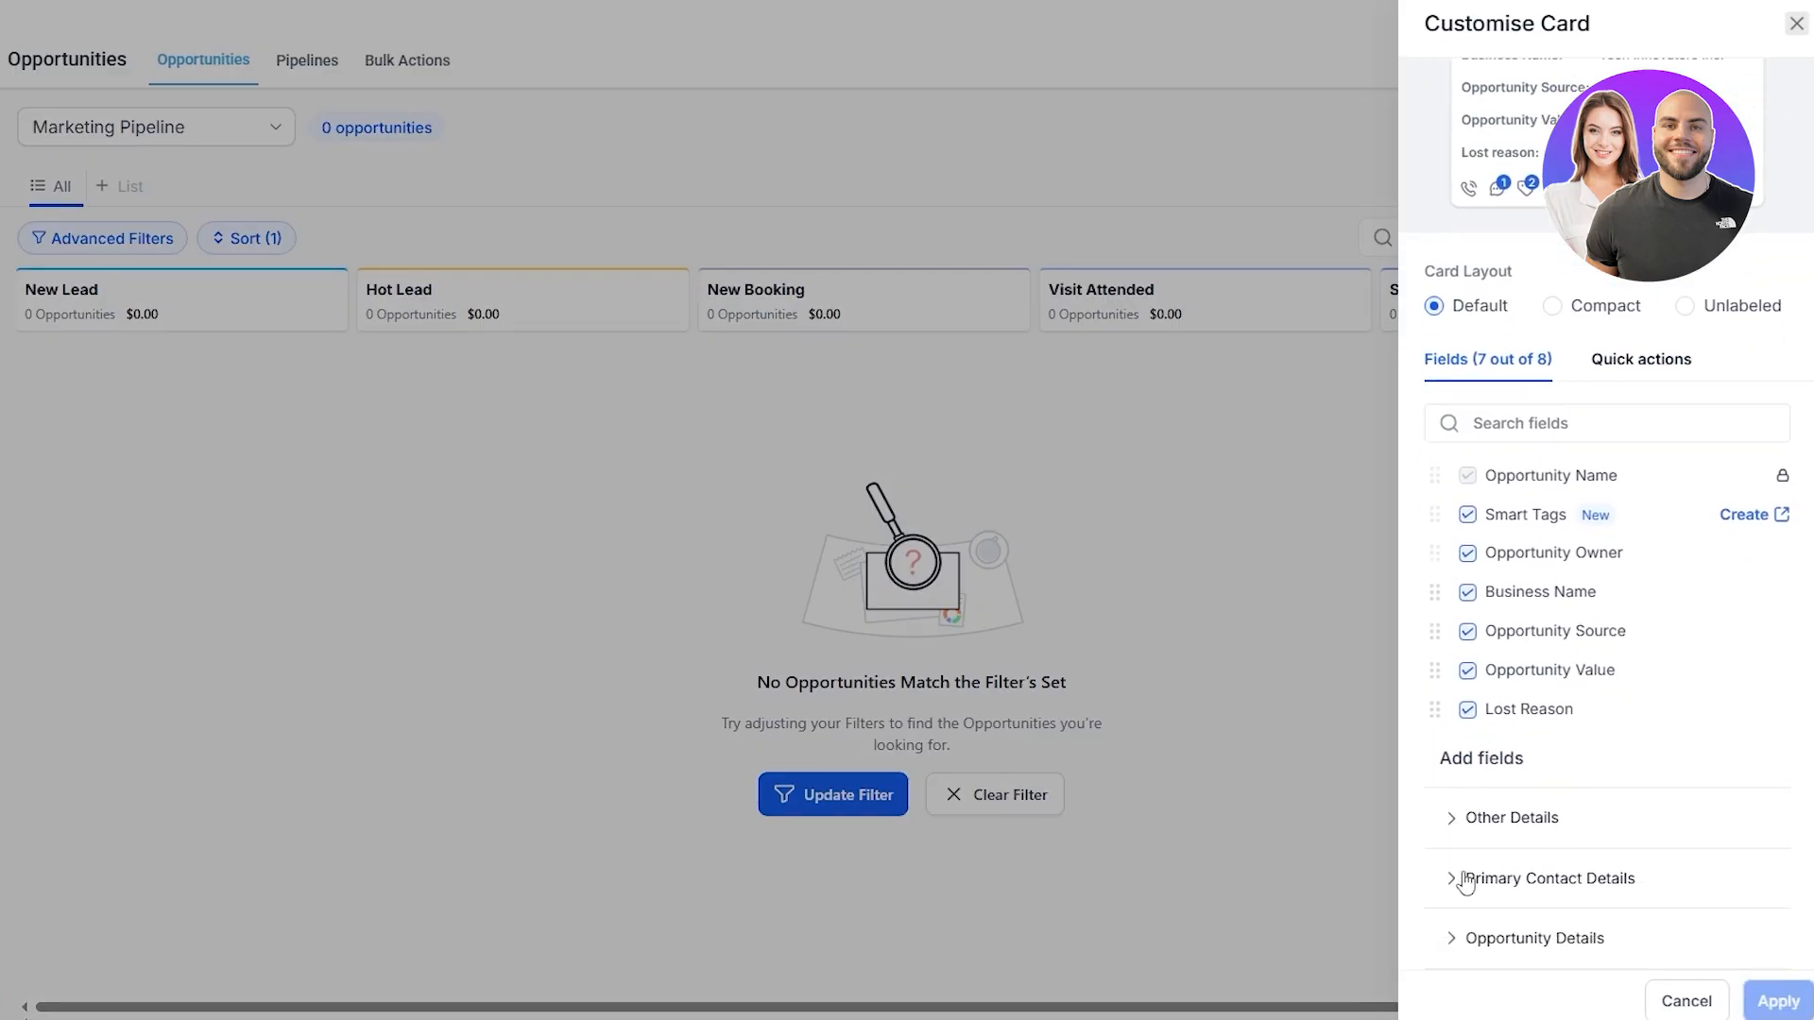
pyautogui.scroll(3, 1578, 586)
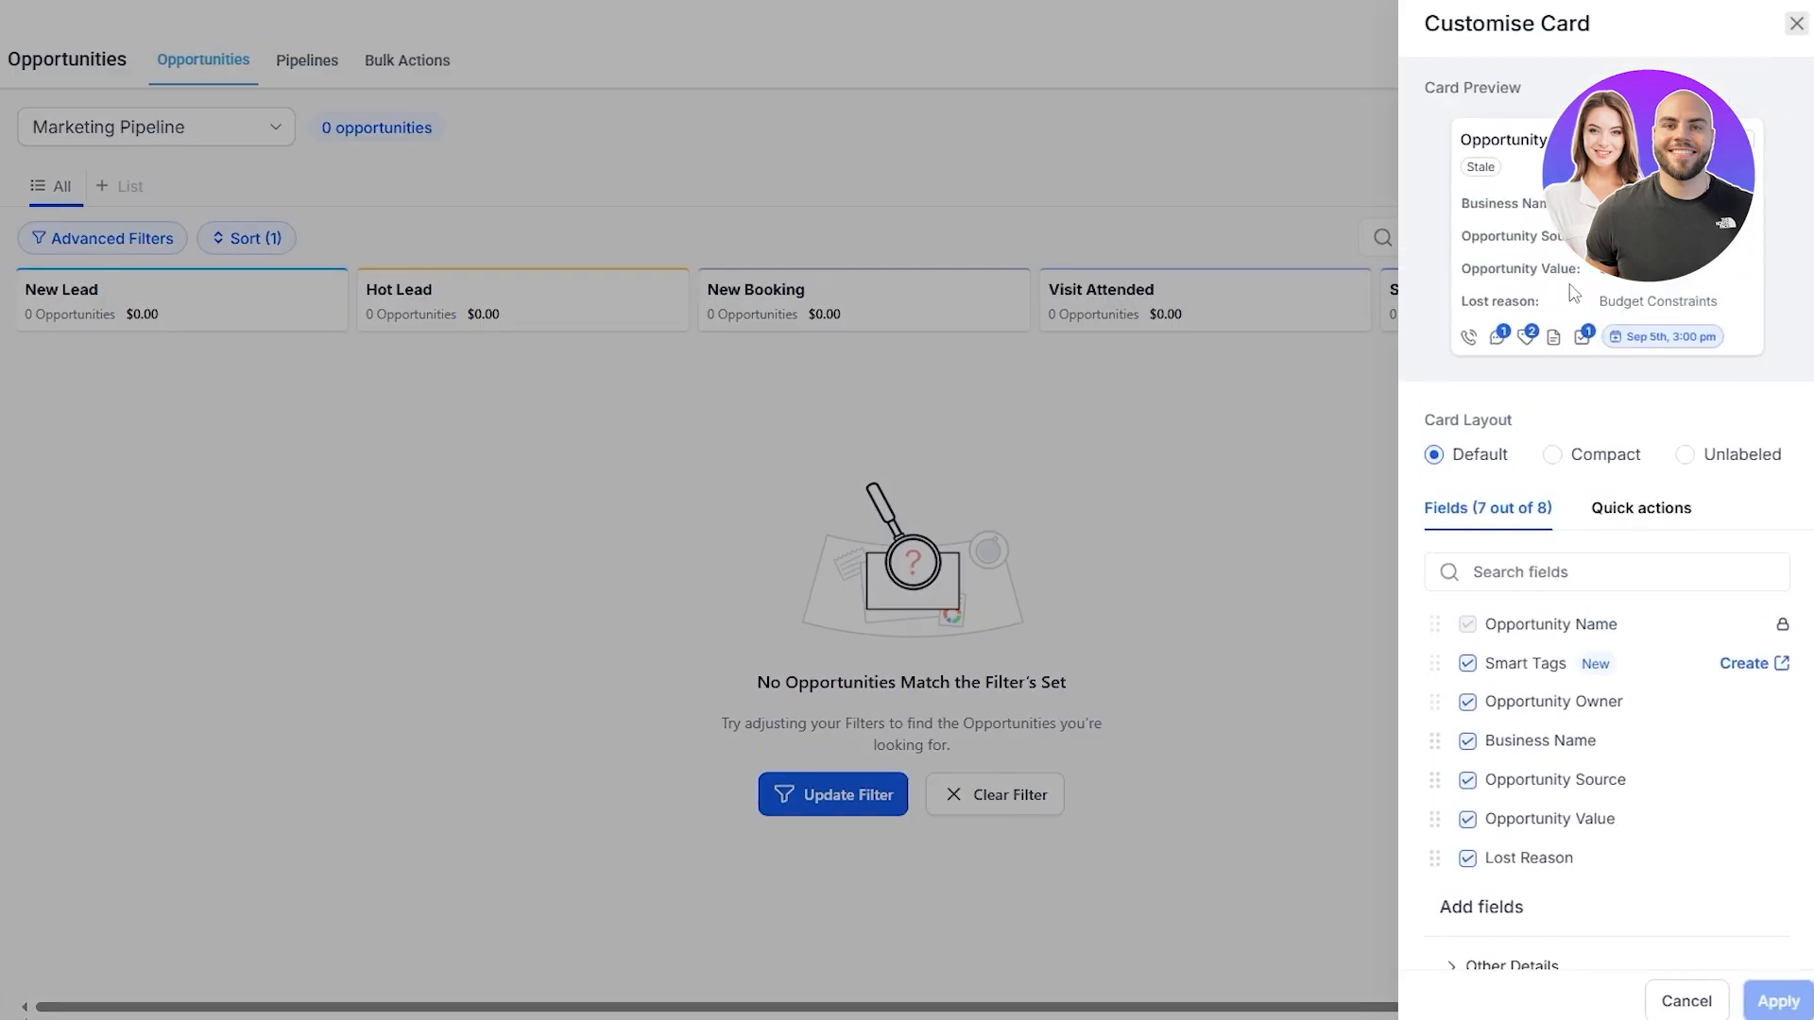
pyautogui.tripleClick(1444, 421)
pyautogui.moveTo(1470, 142); pyautogui.dragTo(1538, 142)
# Preview the Compact and Unlabeled card layouts, then return the card to Default
pyautogui.click(1583, 463)
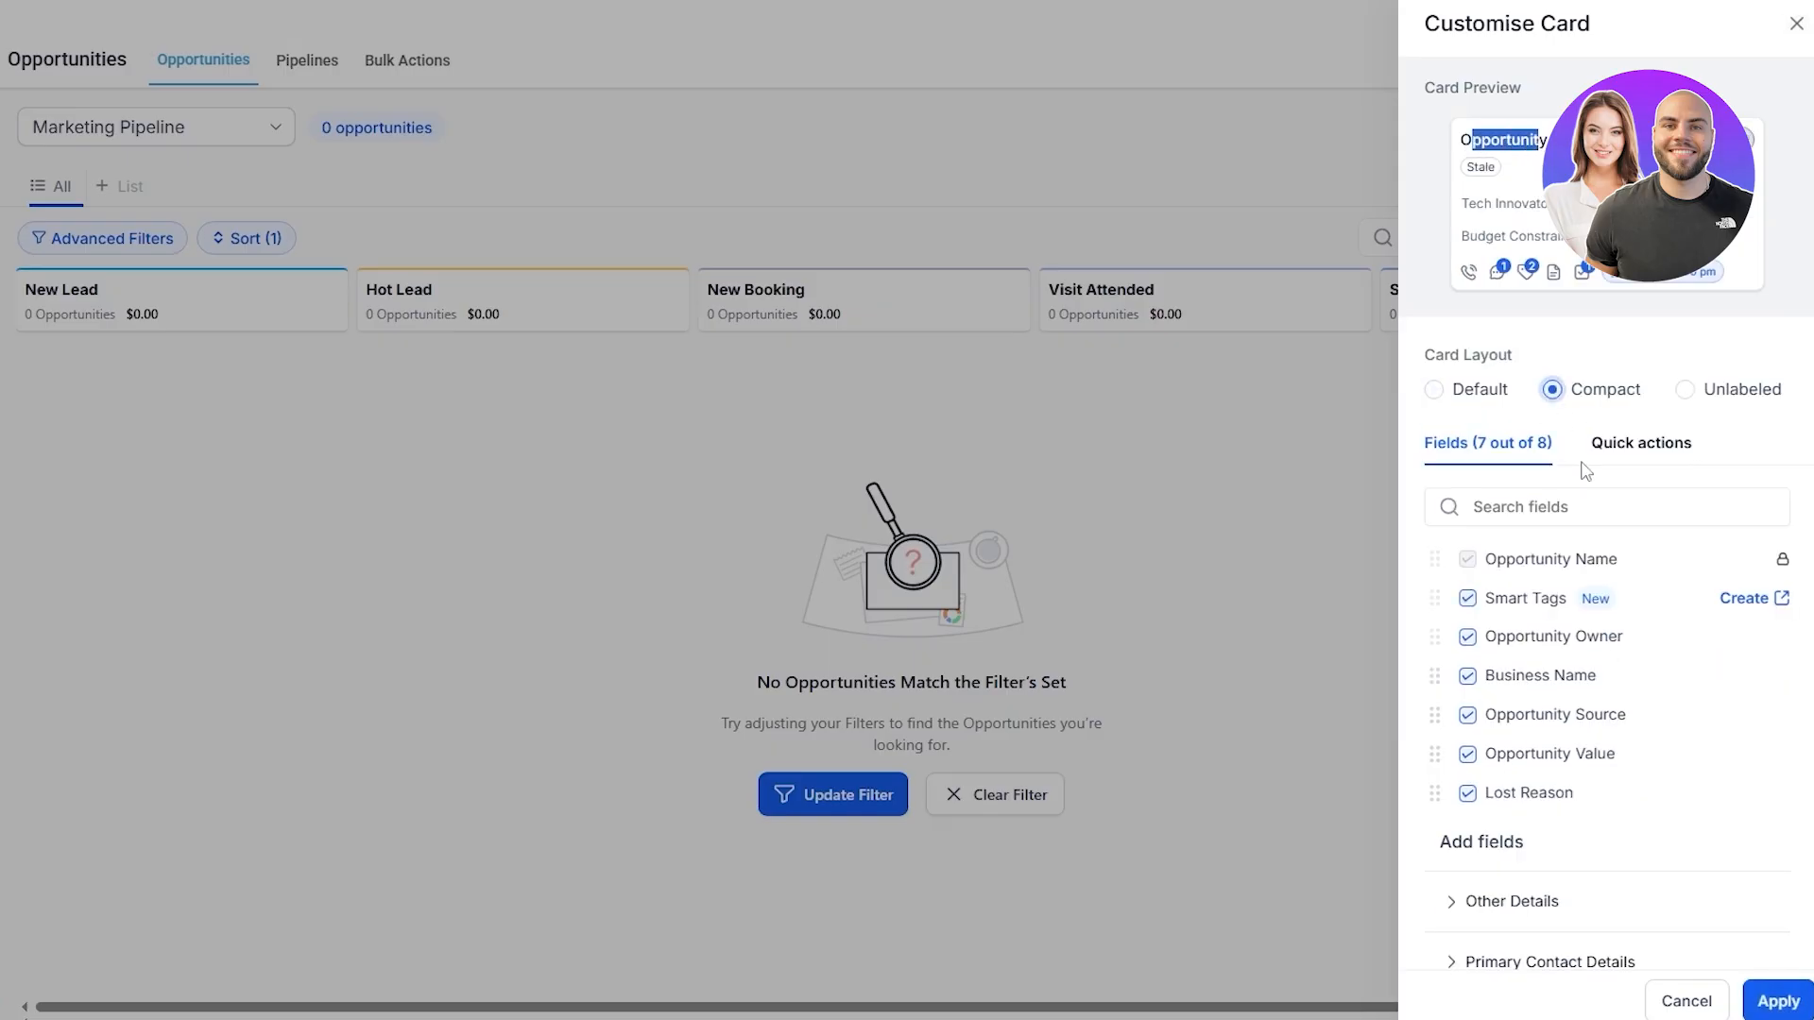
pyautogui.click(1686, 390)
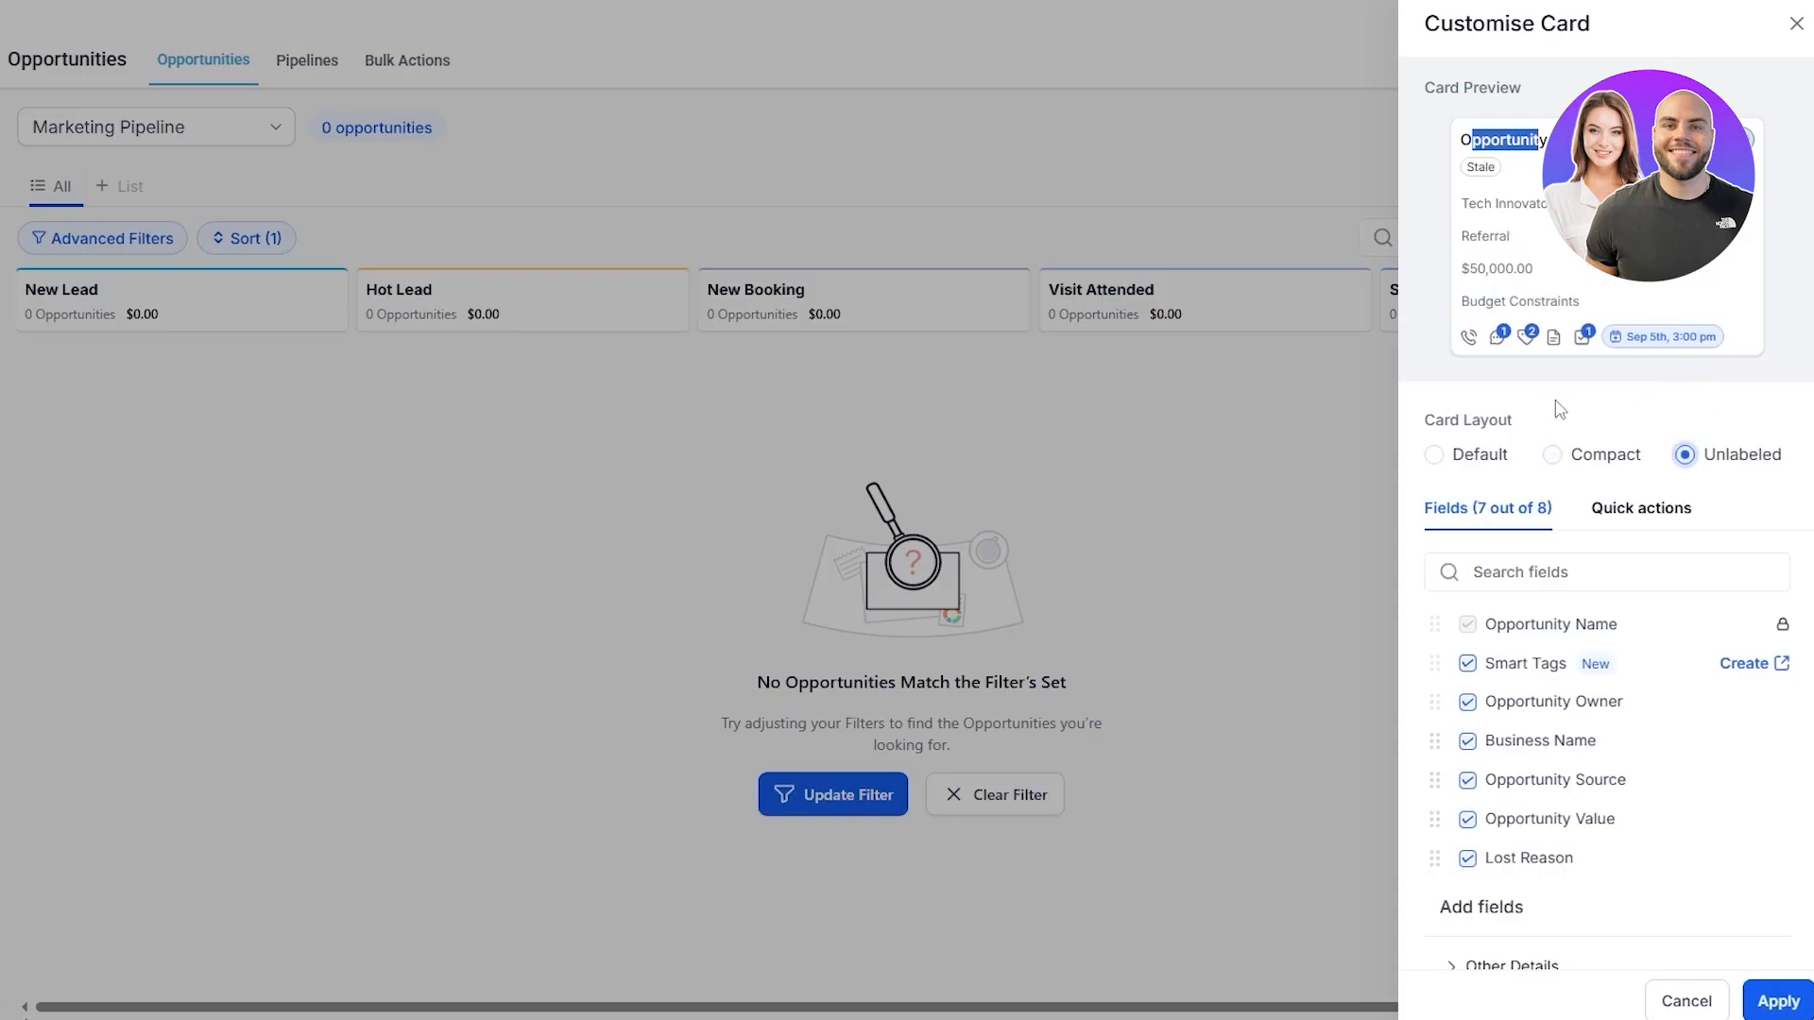
pyautogui.click(1572, 446)
pyautogui.scroll(-1, 1615, 604)
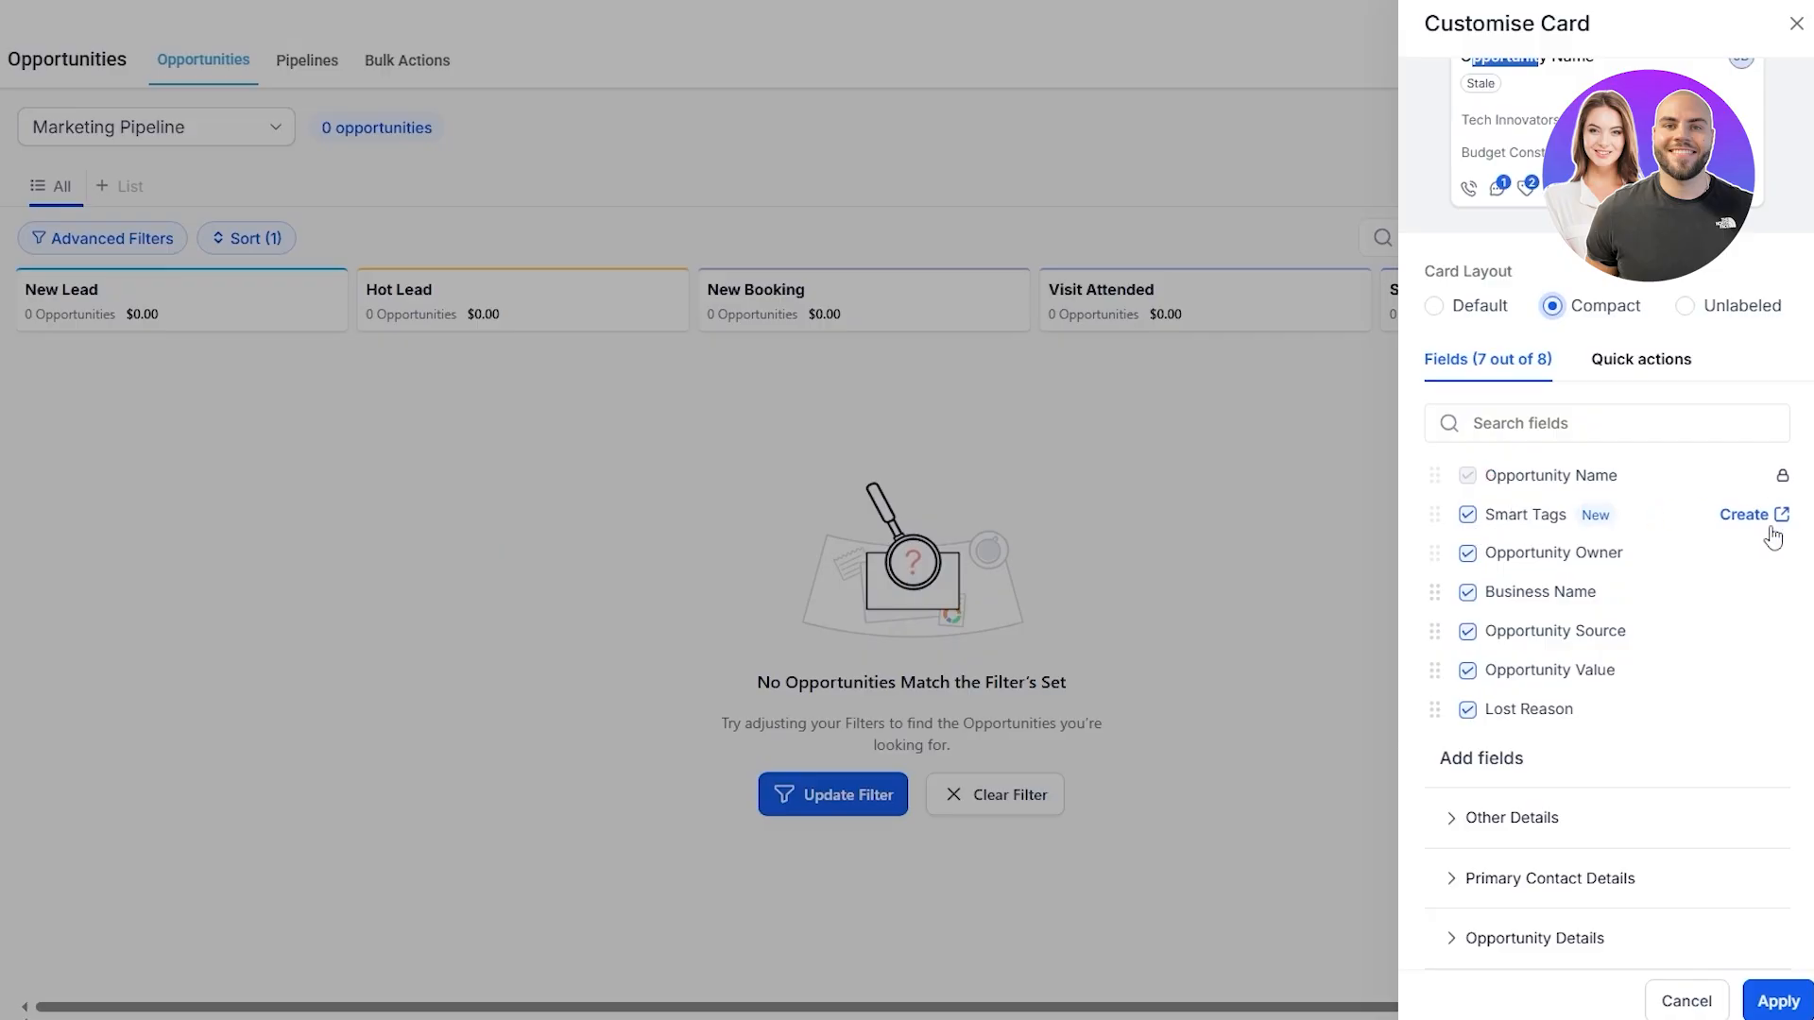
pyautogui.click(1642, 364)
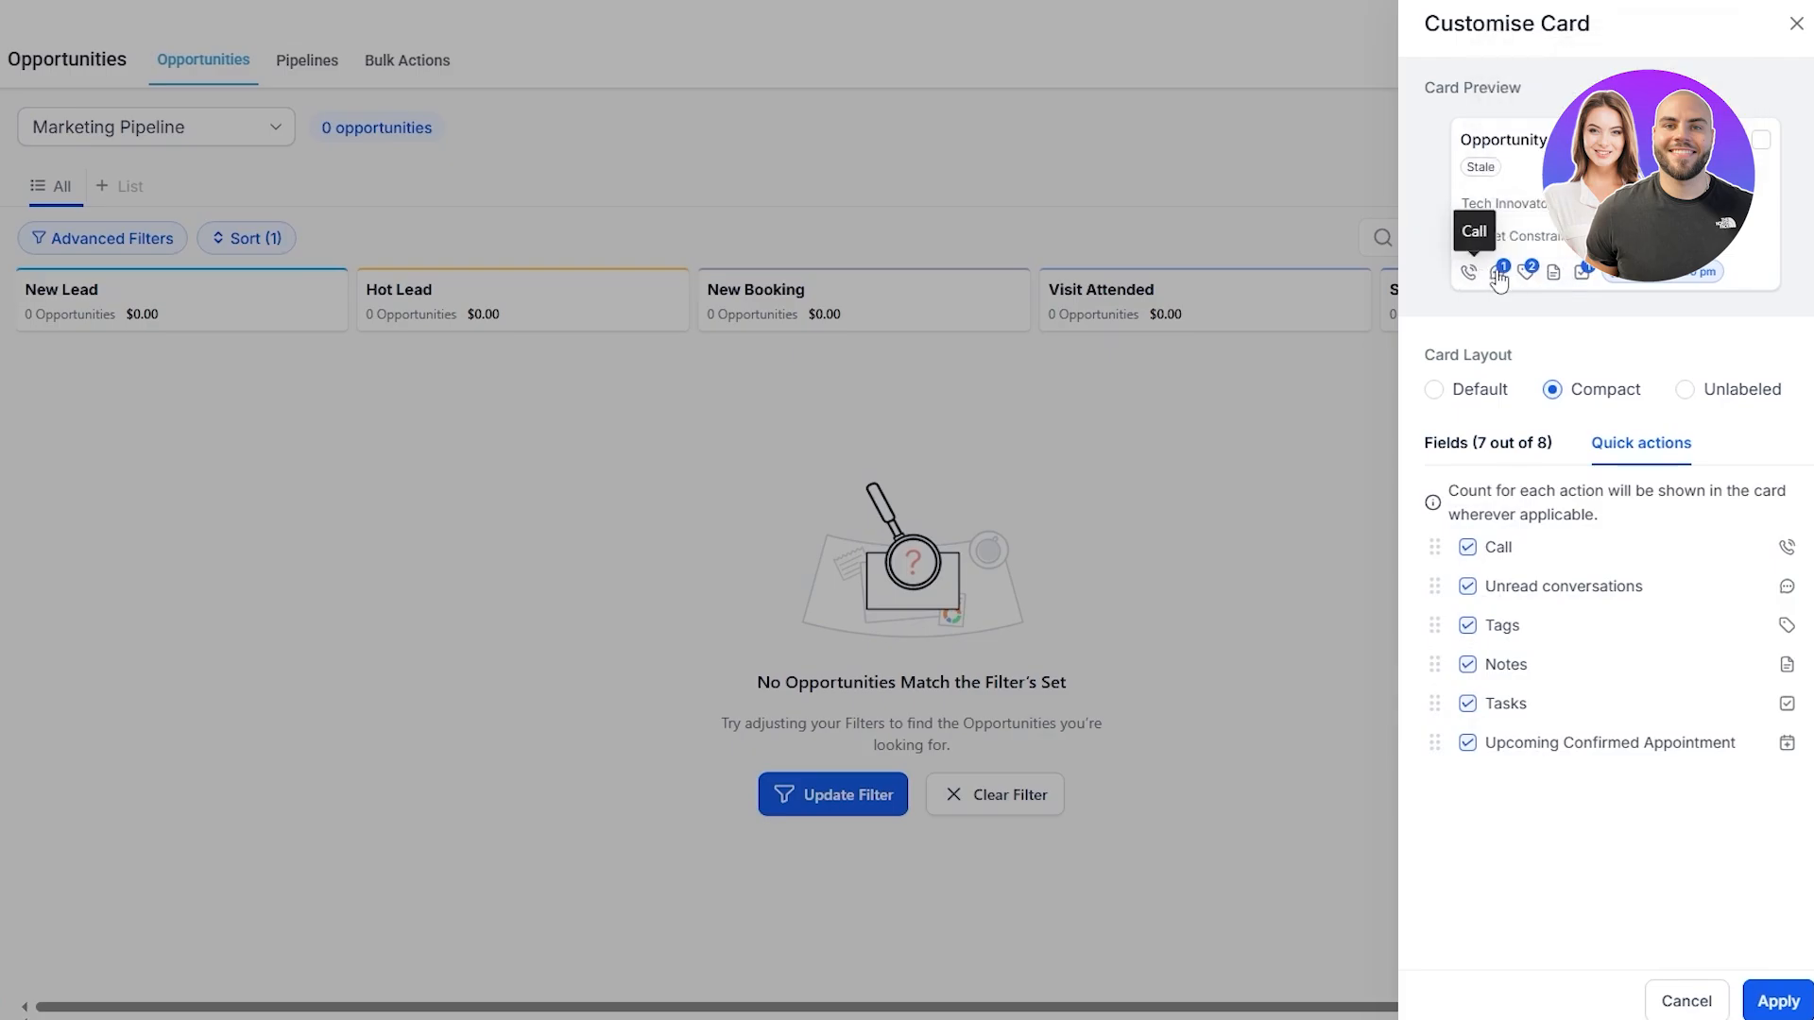
pyautogui.click(1491, 393)
pyautogui.click(1482, 511)
# Expand Other Details and Primary Contact Details to browse the available card fields
pyautogui.scroll(-2, 1488, 562)
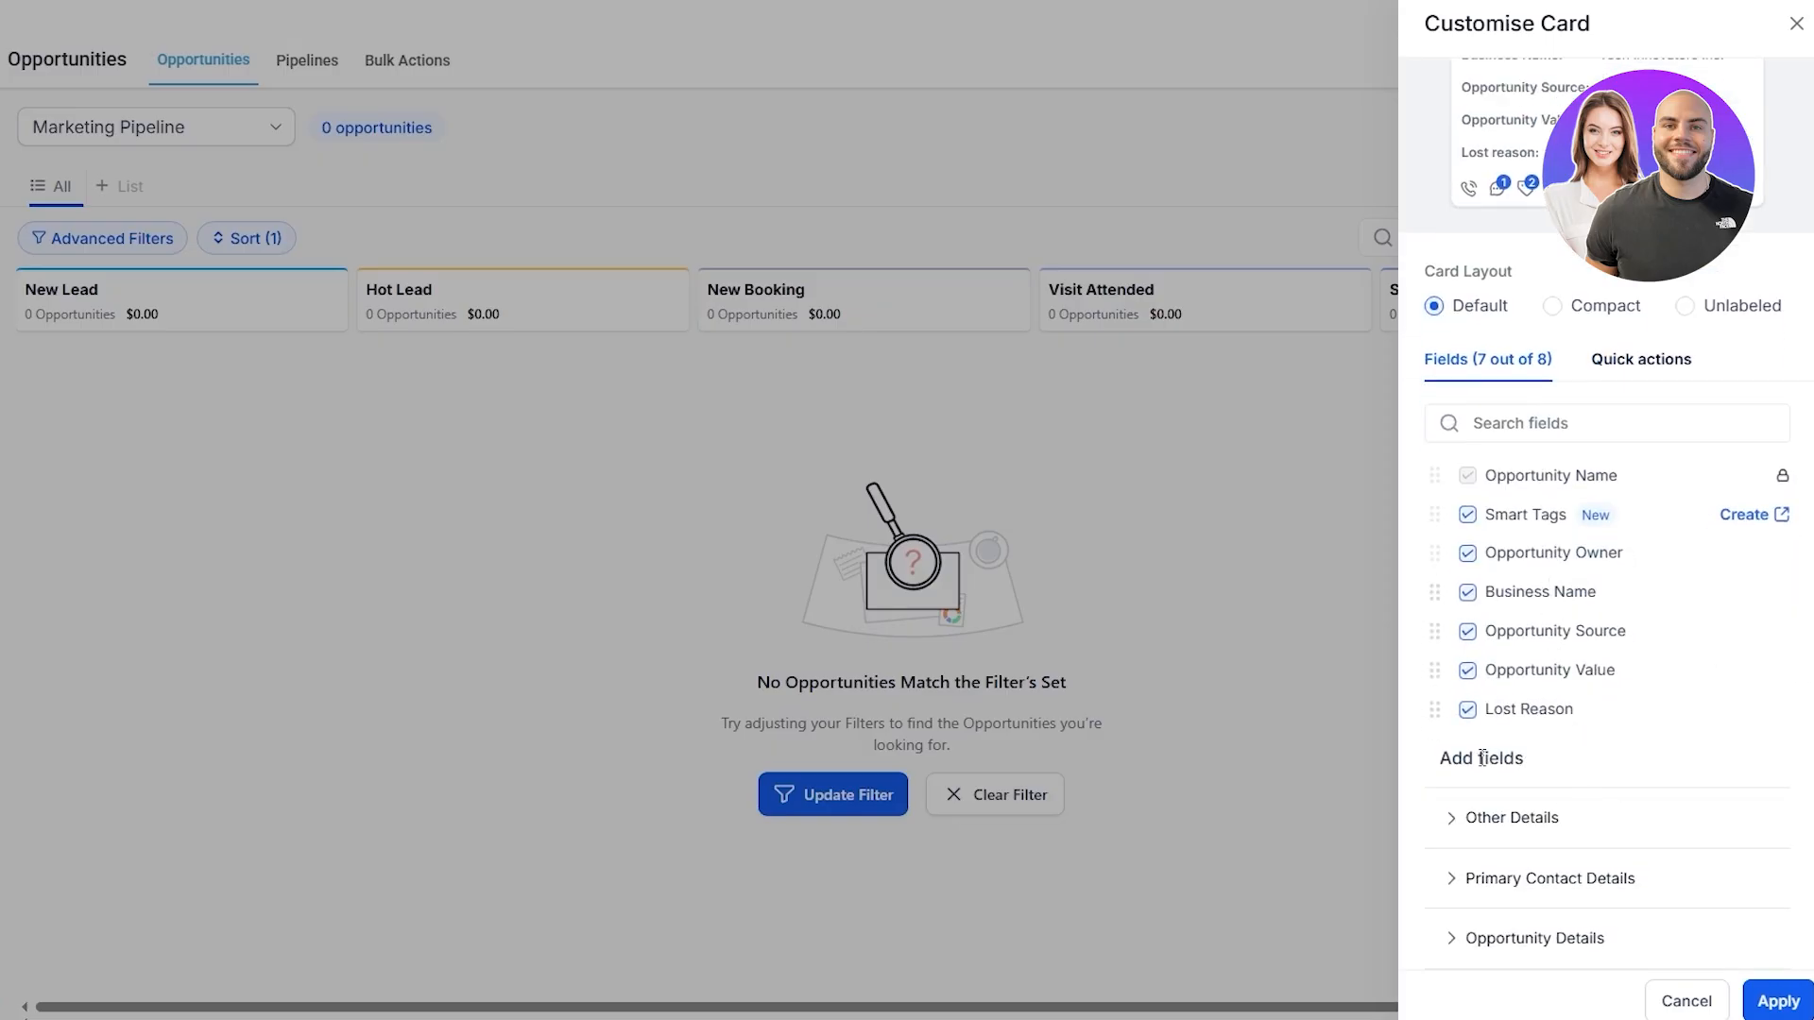
pyautogui.click(1503, 824)
pyautogui.scroll(-4, 1507, 814)
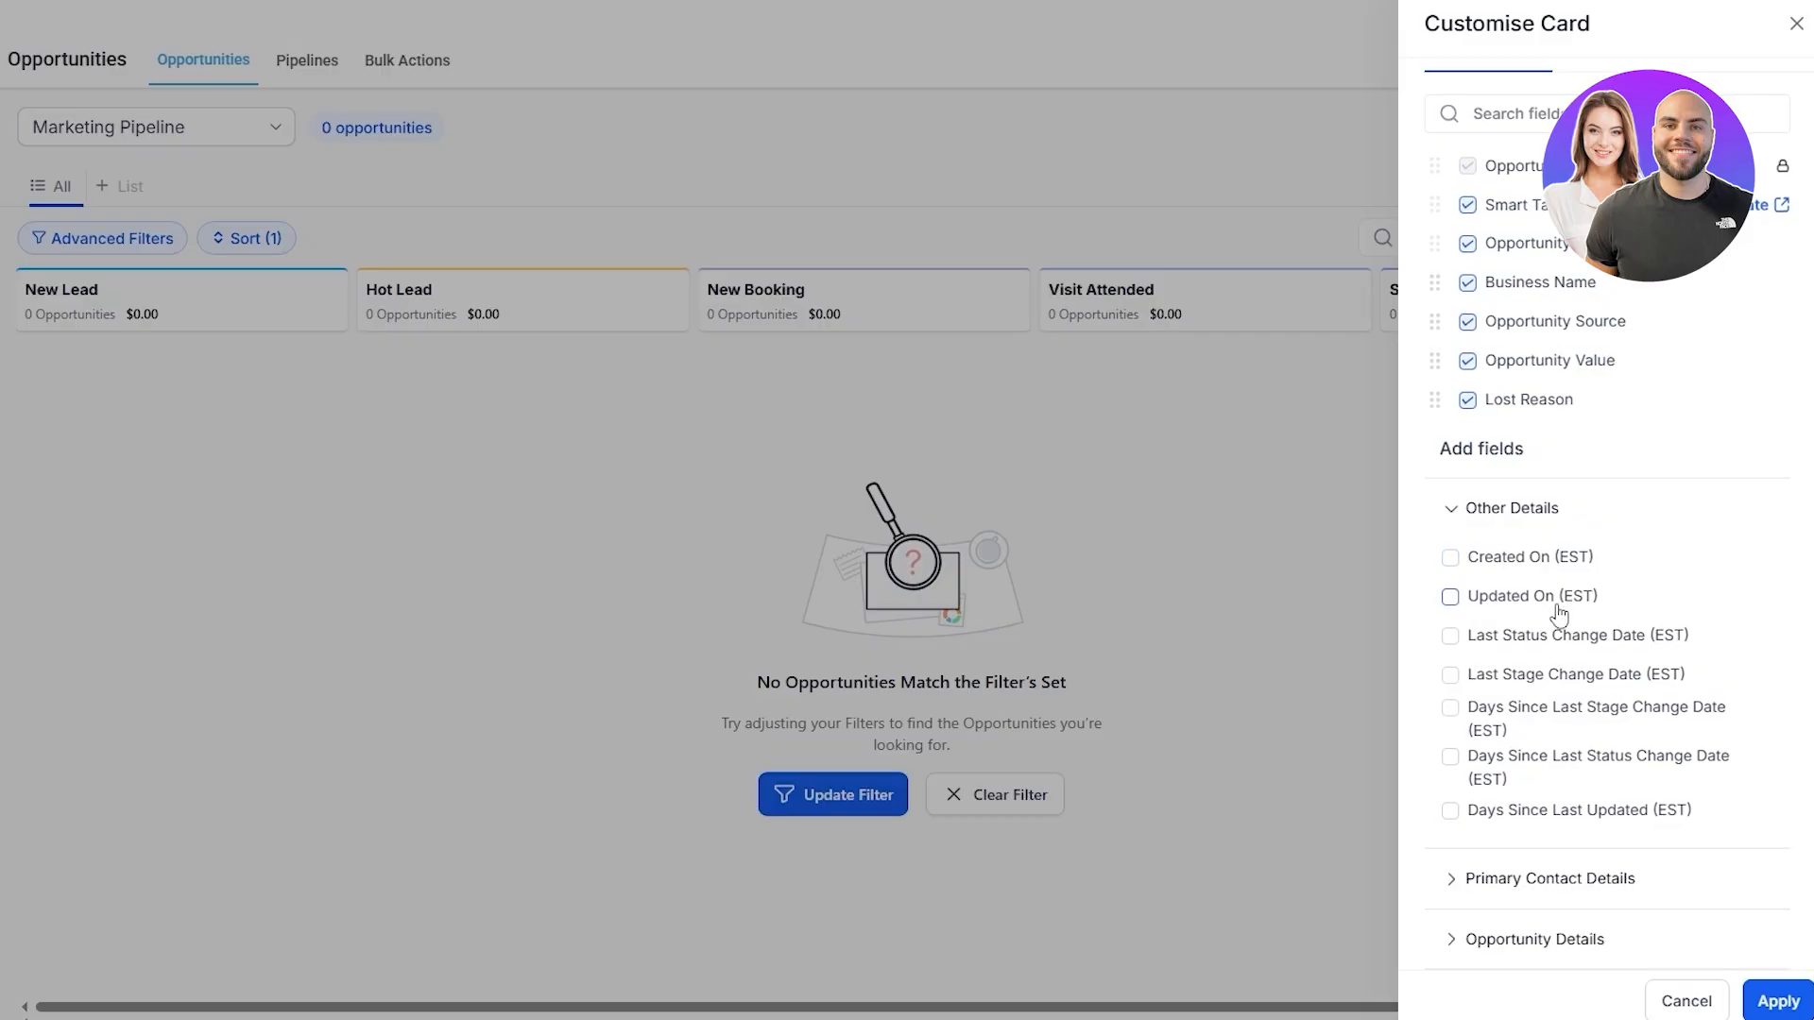
pyautogui.click(1536, 878)
pyautogui.scroll(-3, 1540, 867)
pyautogui.moveTo(1508, 588); pyautogui.dragTo(1606, 590)
pyautogui.click(1440, 892)
# Add Stage from Opportunity Details and remove Opportunity Owner from the card fields
pyautogui.click(1489, 941)
pyautogui.scroll(-2, 1550, 803)
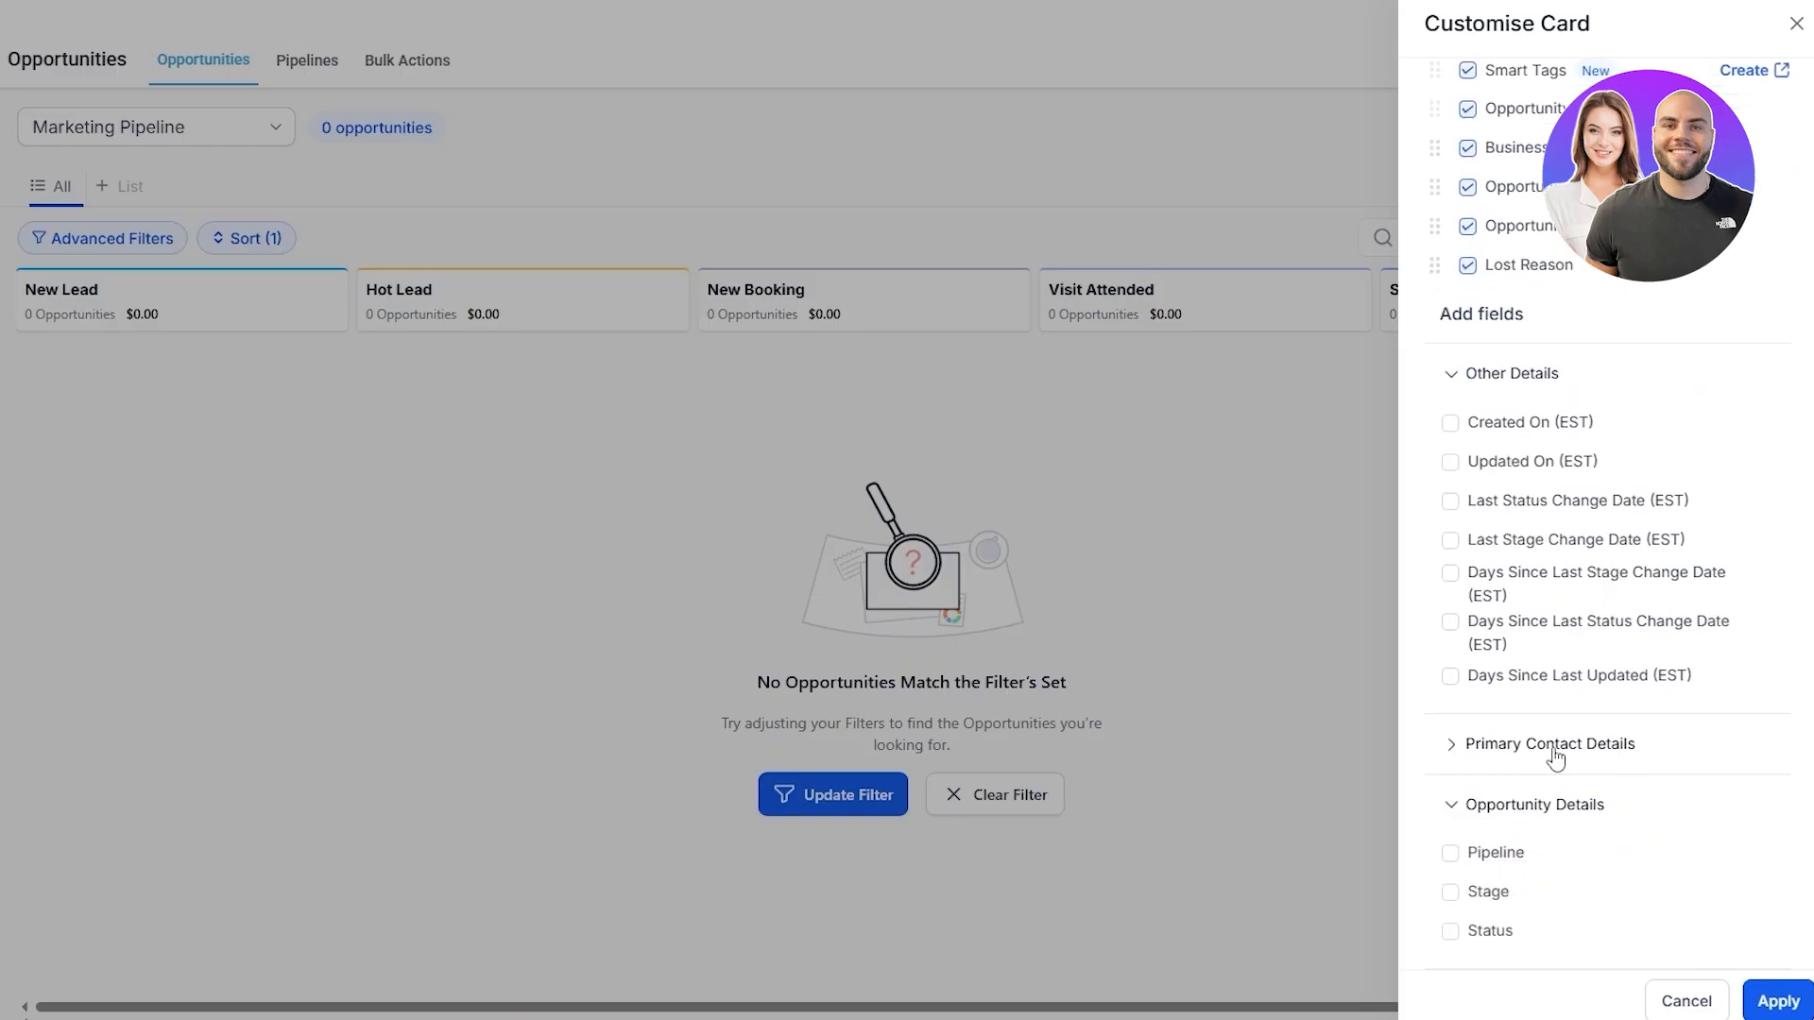
pyautogui.click(1509, 904)
pyautogui.click(1498, 860)
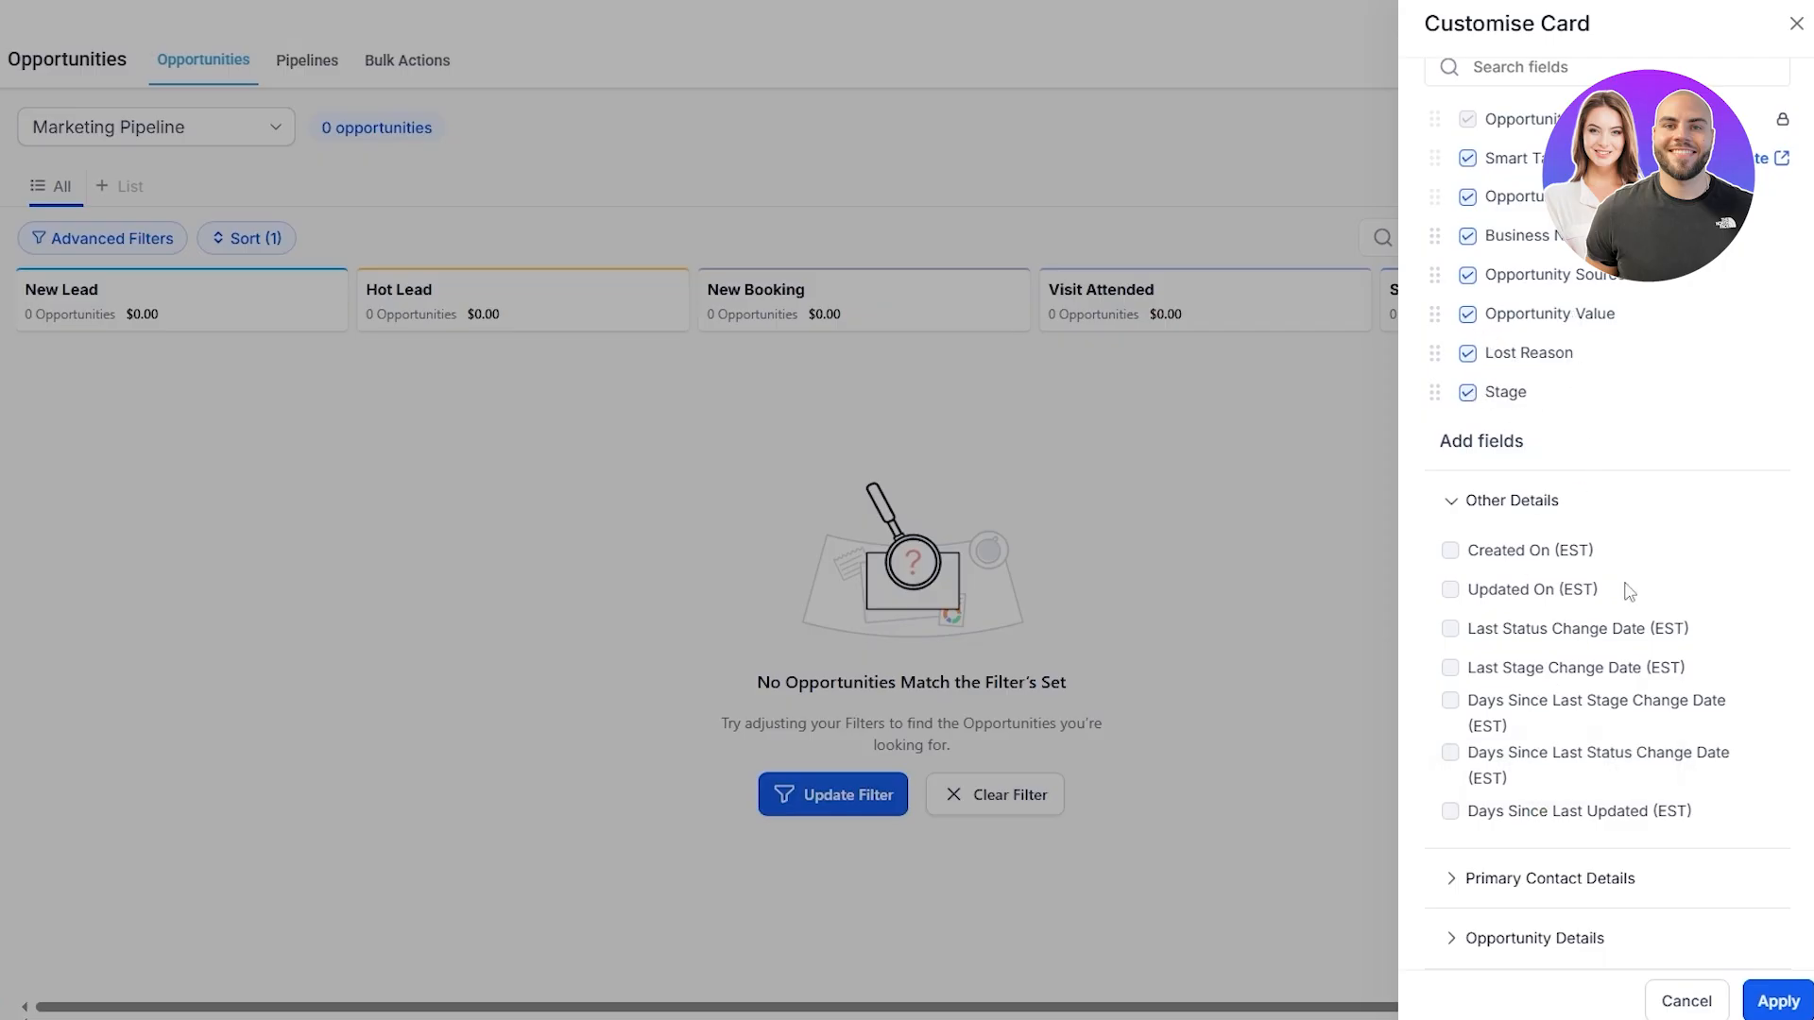
pyautogui.click(1535, 938)
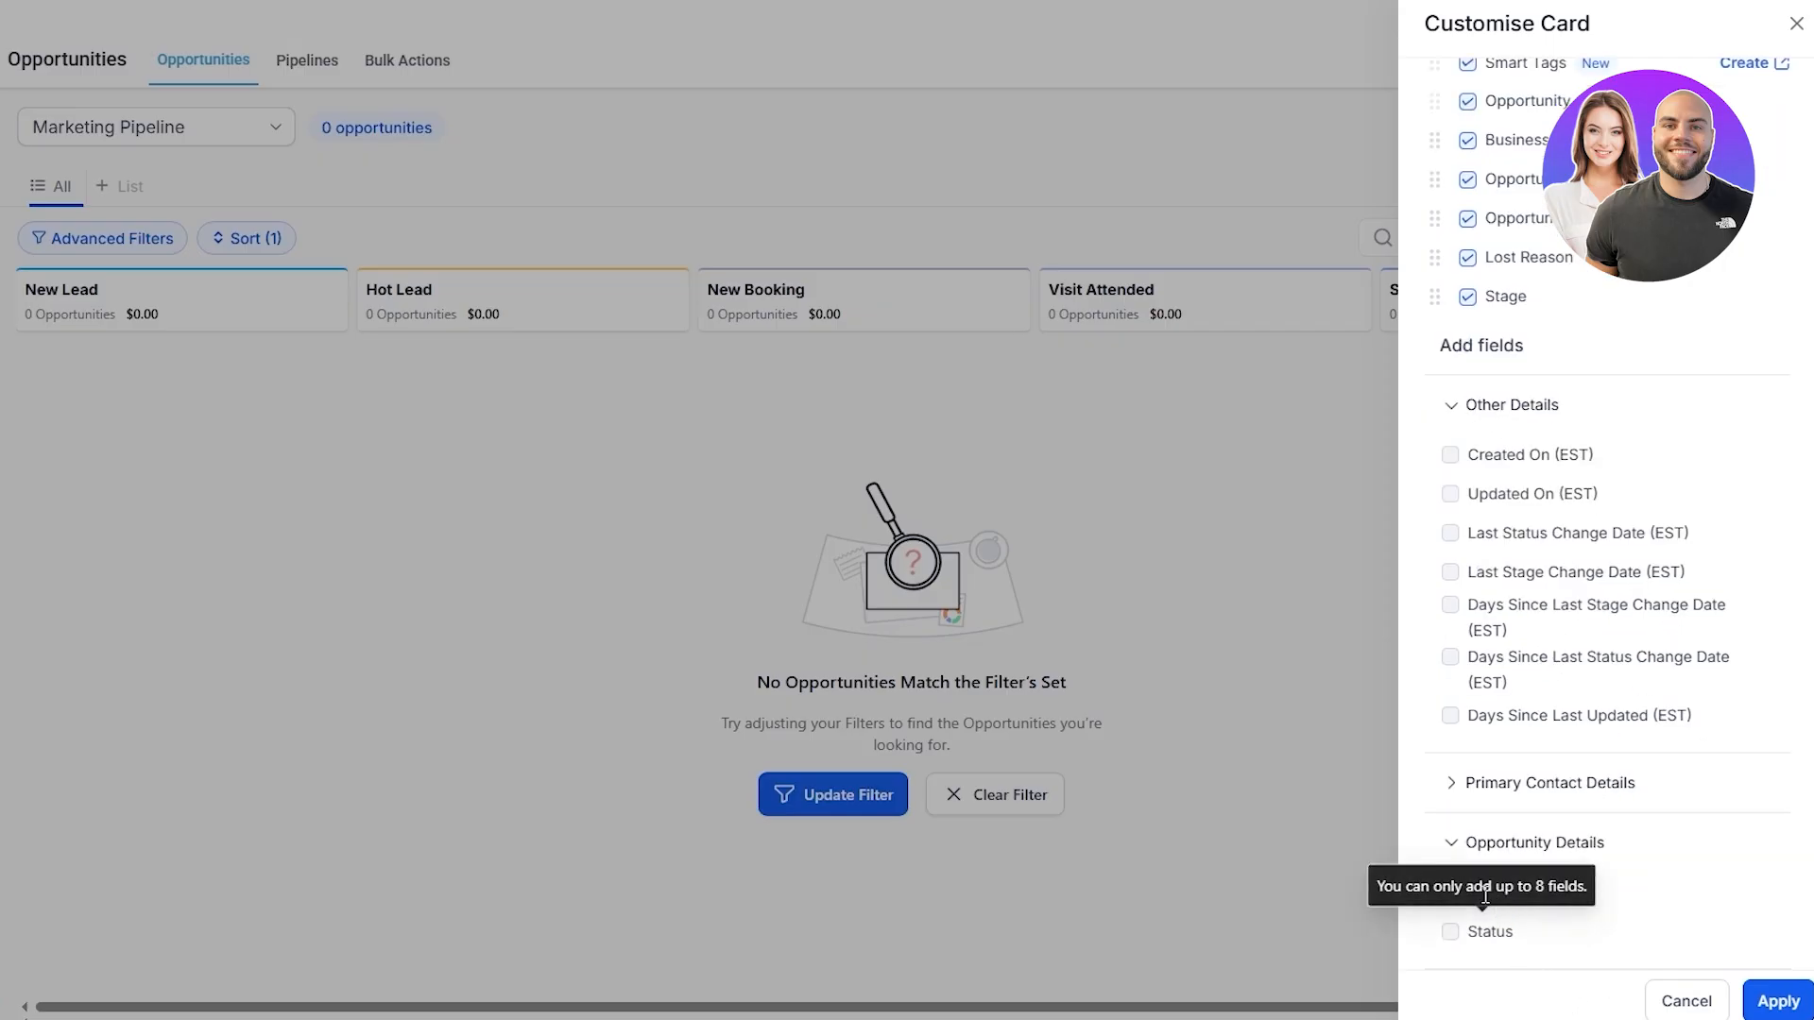
pyautogui.scroll(4, 1453, 931)
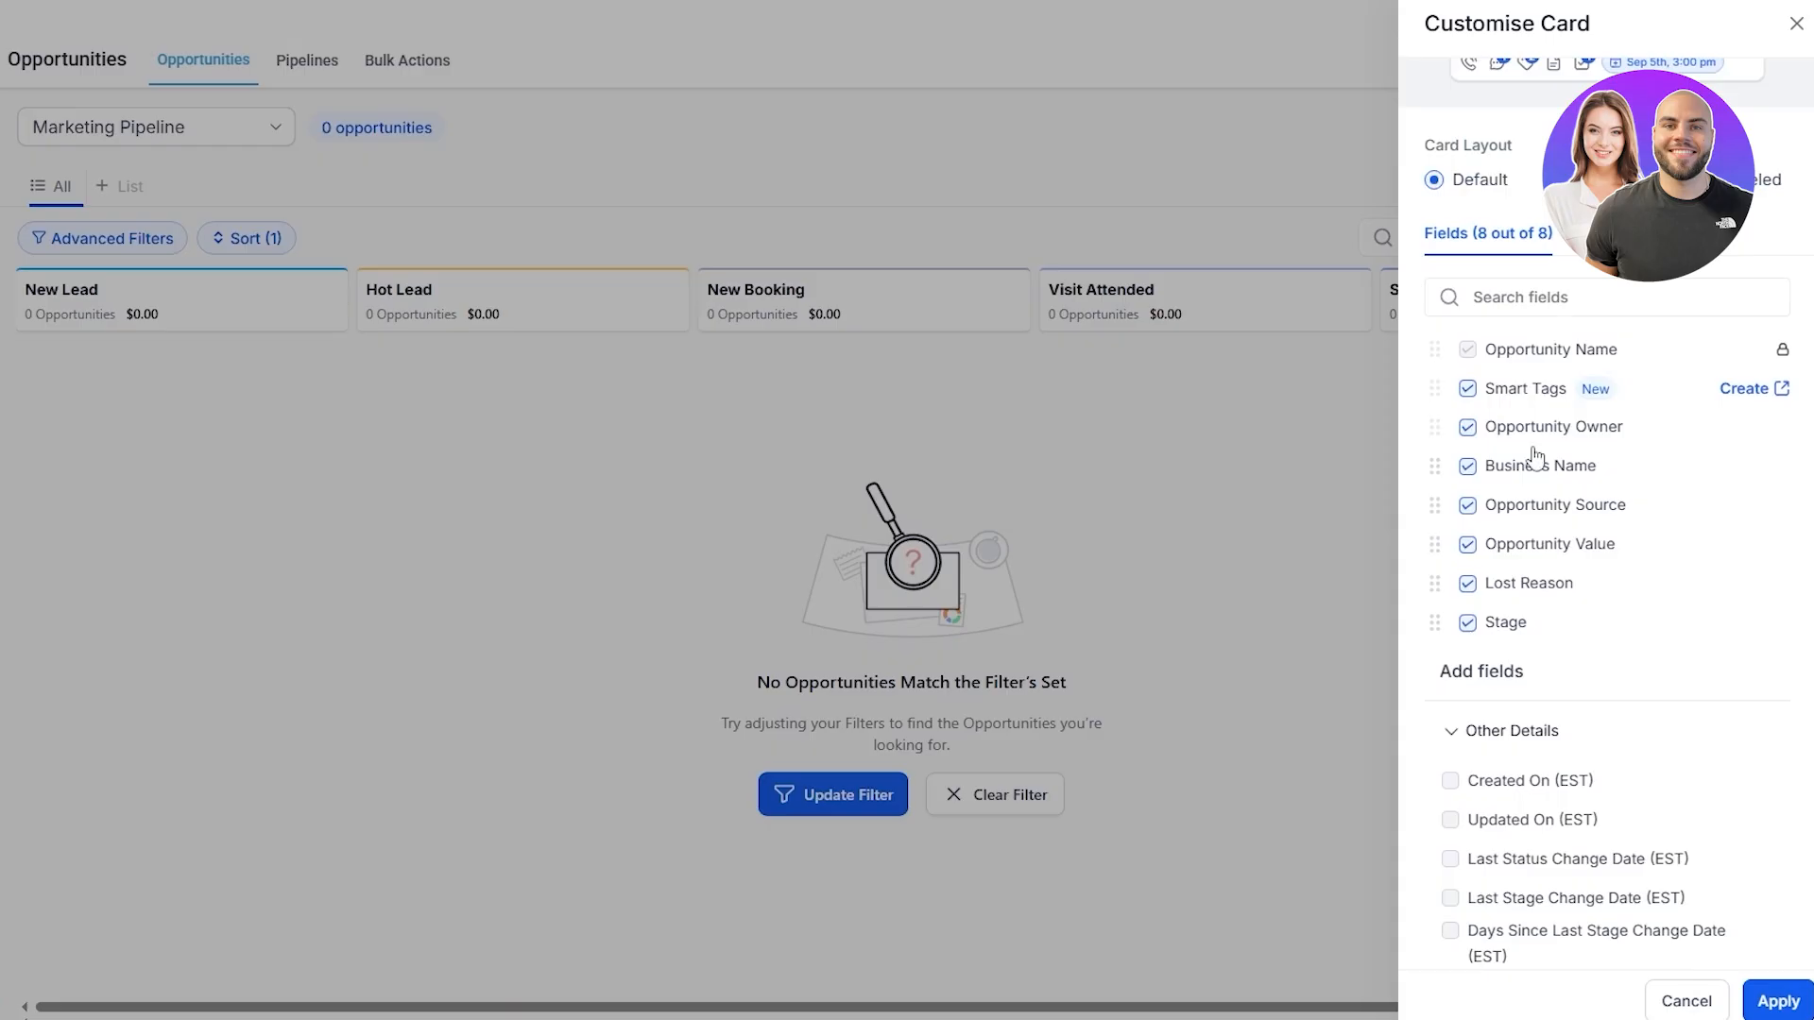
pyautogui.click(1468, 433)
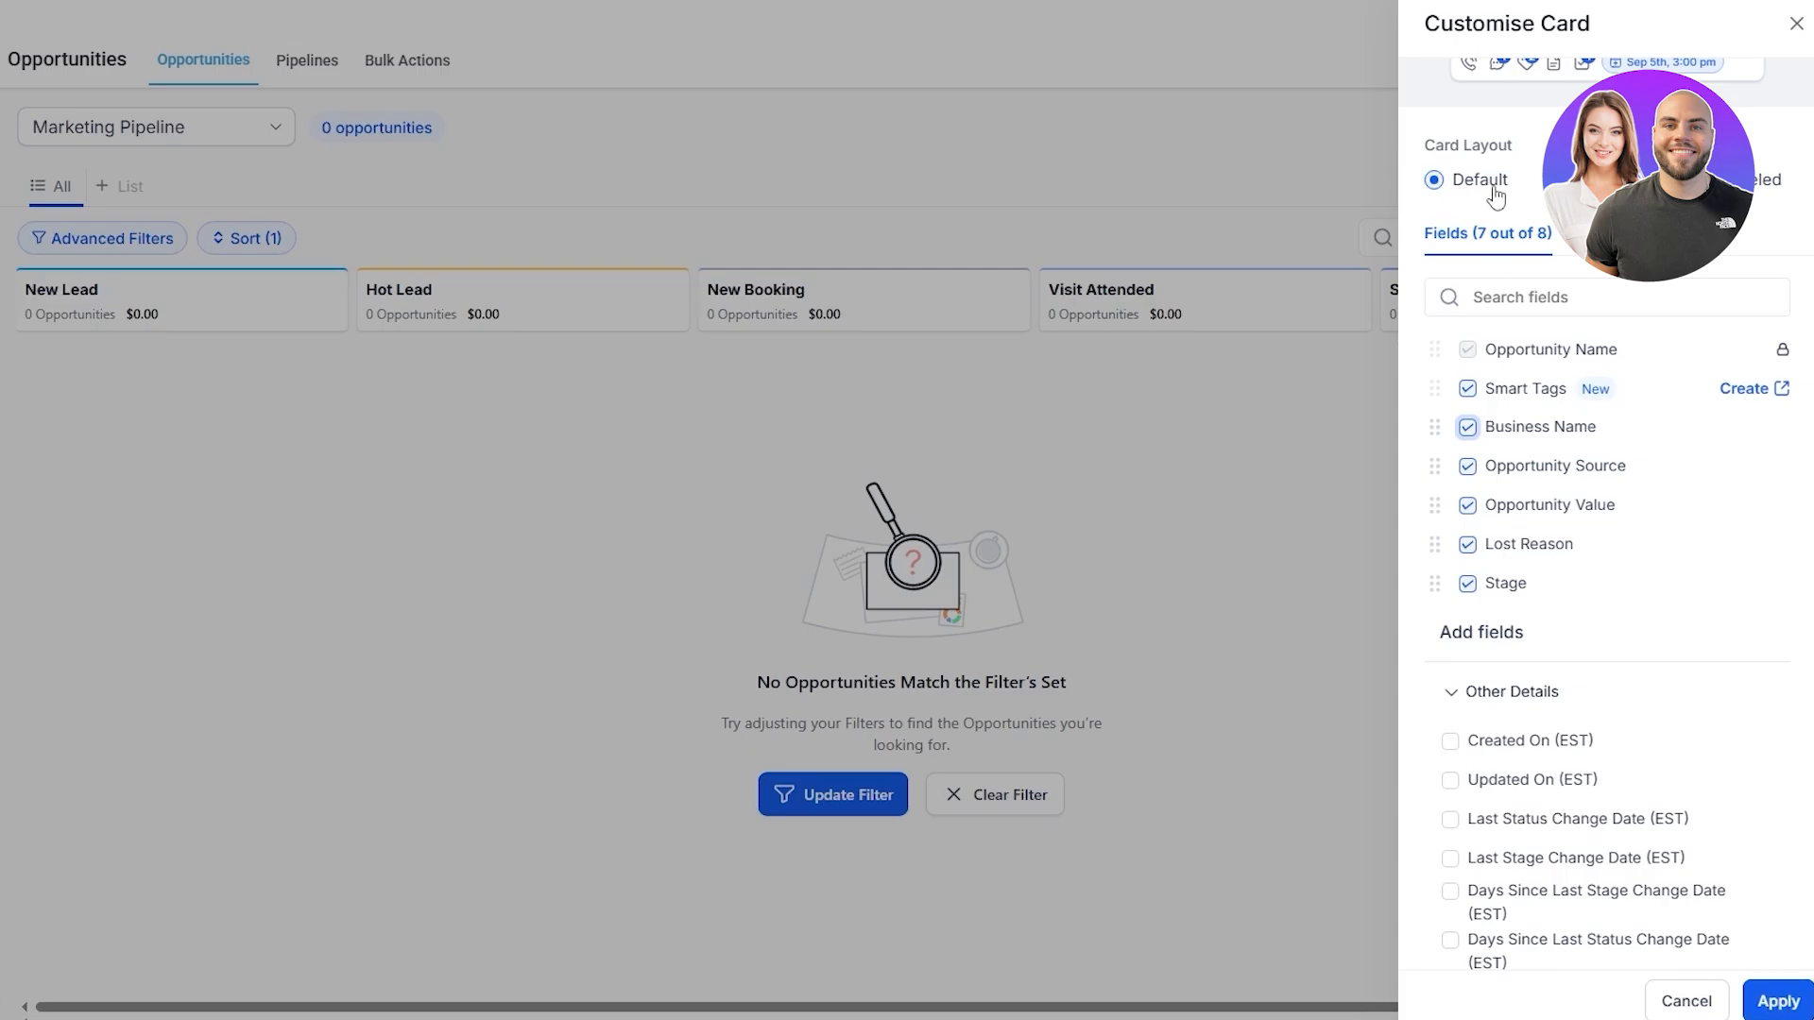
pyautogui.scroll(3, 1606, 189)
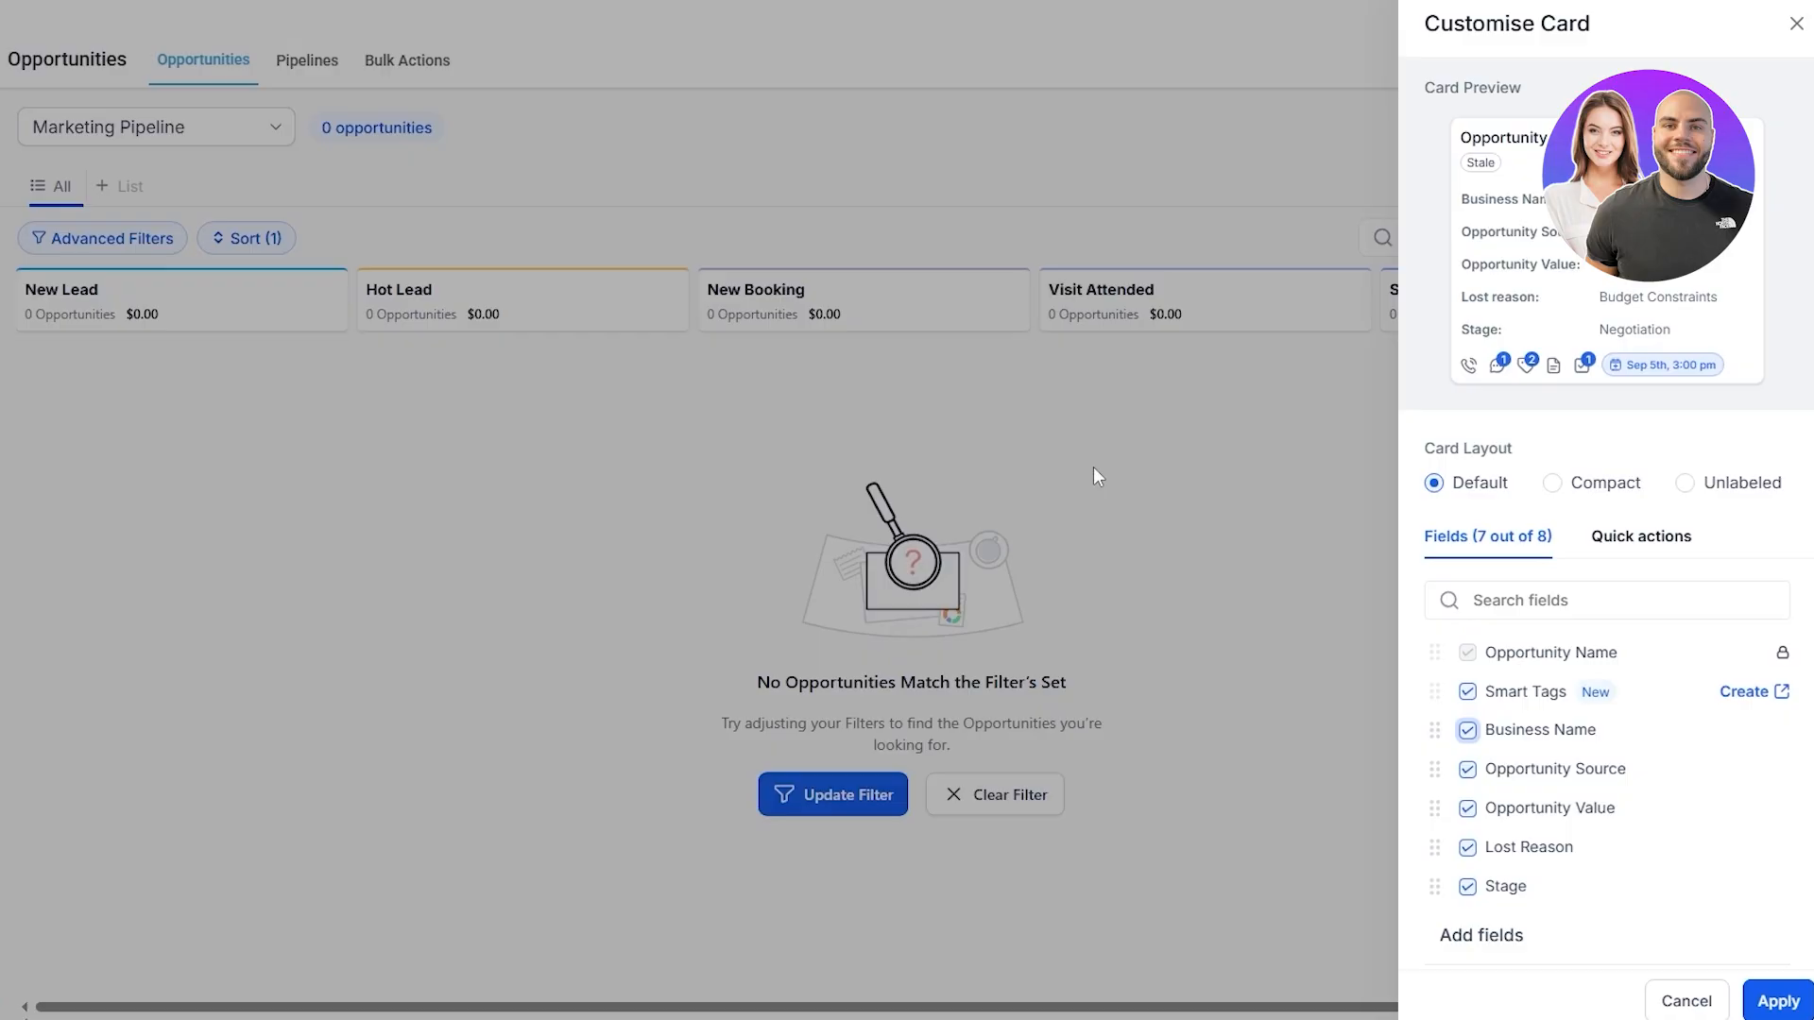
# Save the card settings and try moving the New Booking opportunity to a status
pyautogui.click(1763, 994)
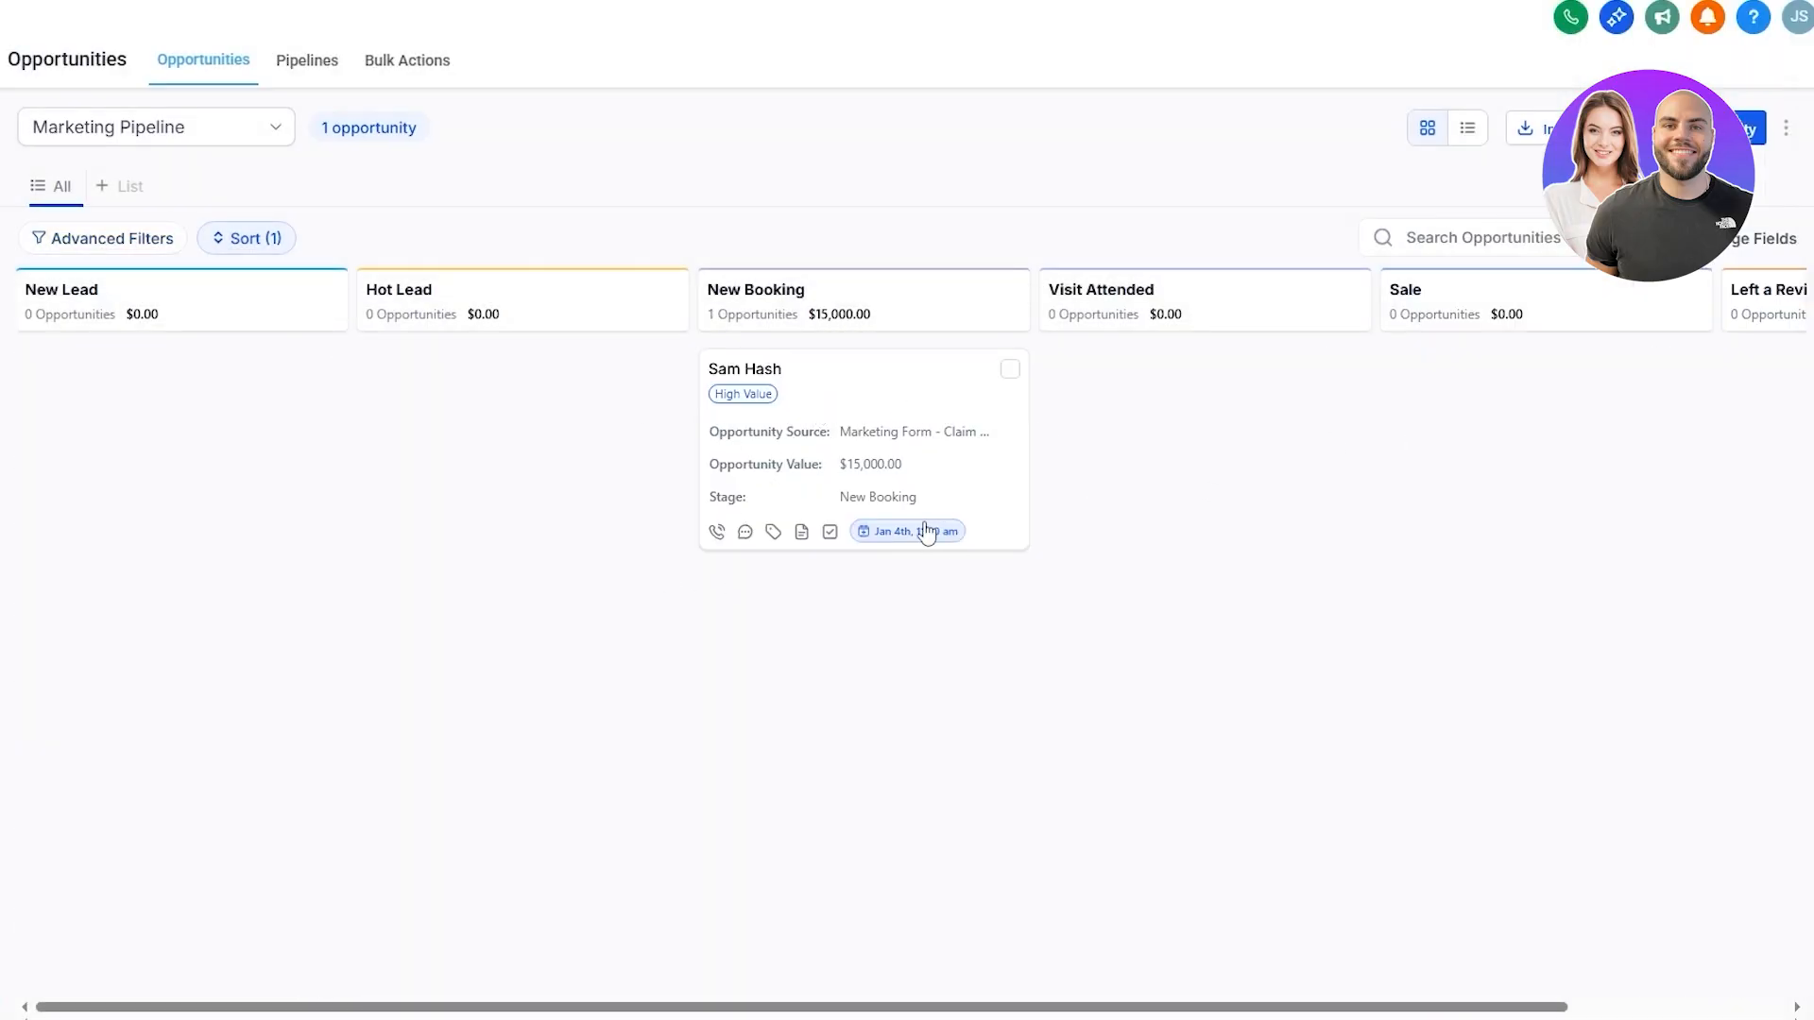
pyautogui.moveTo(925, 532); pyautogui.dragTo(737, 994)
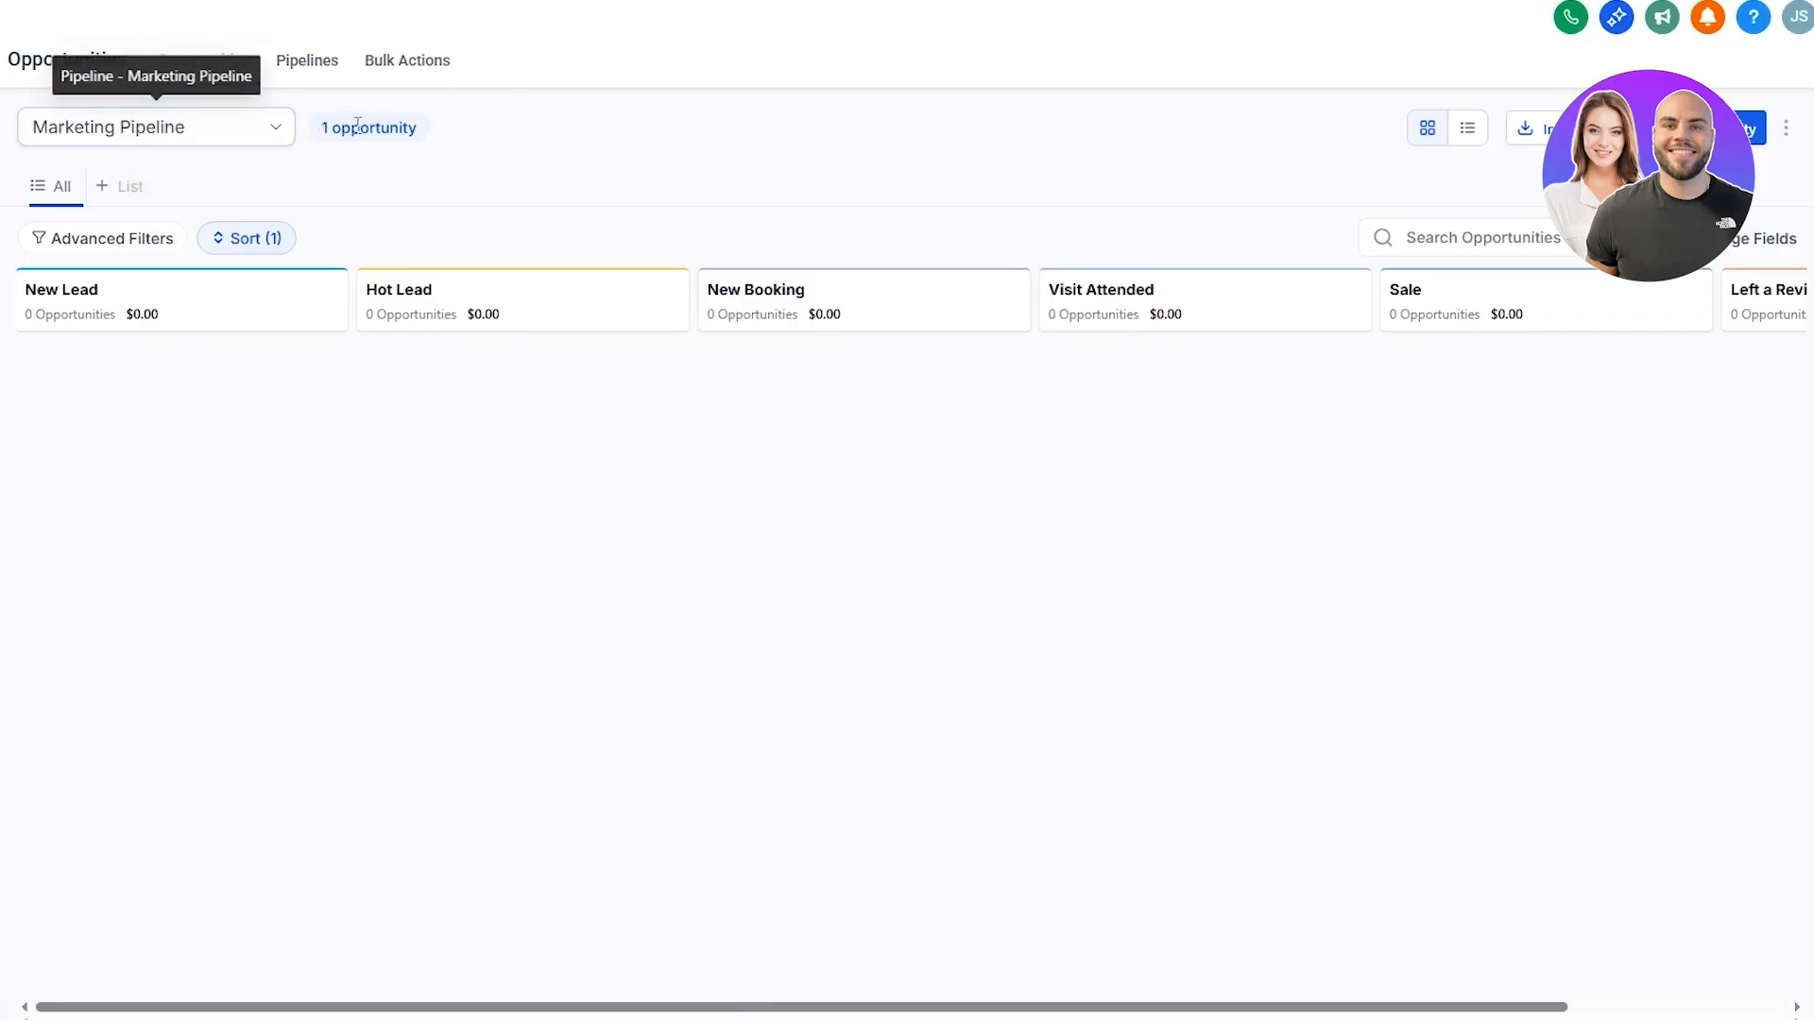
pyautogui.click(129, 241)
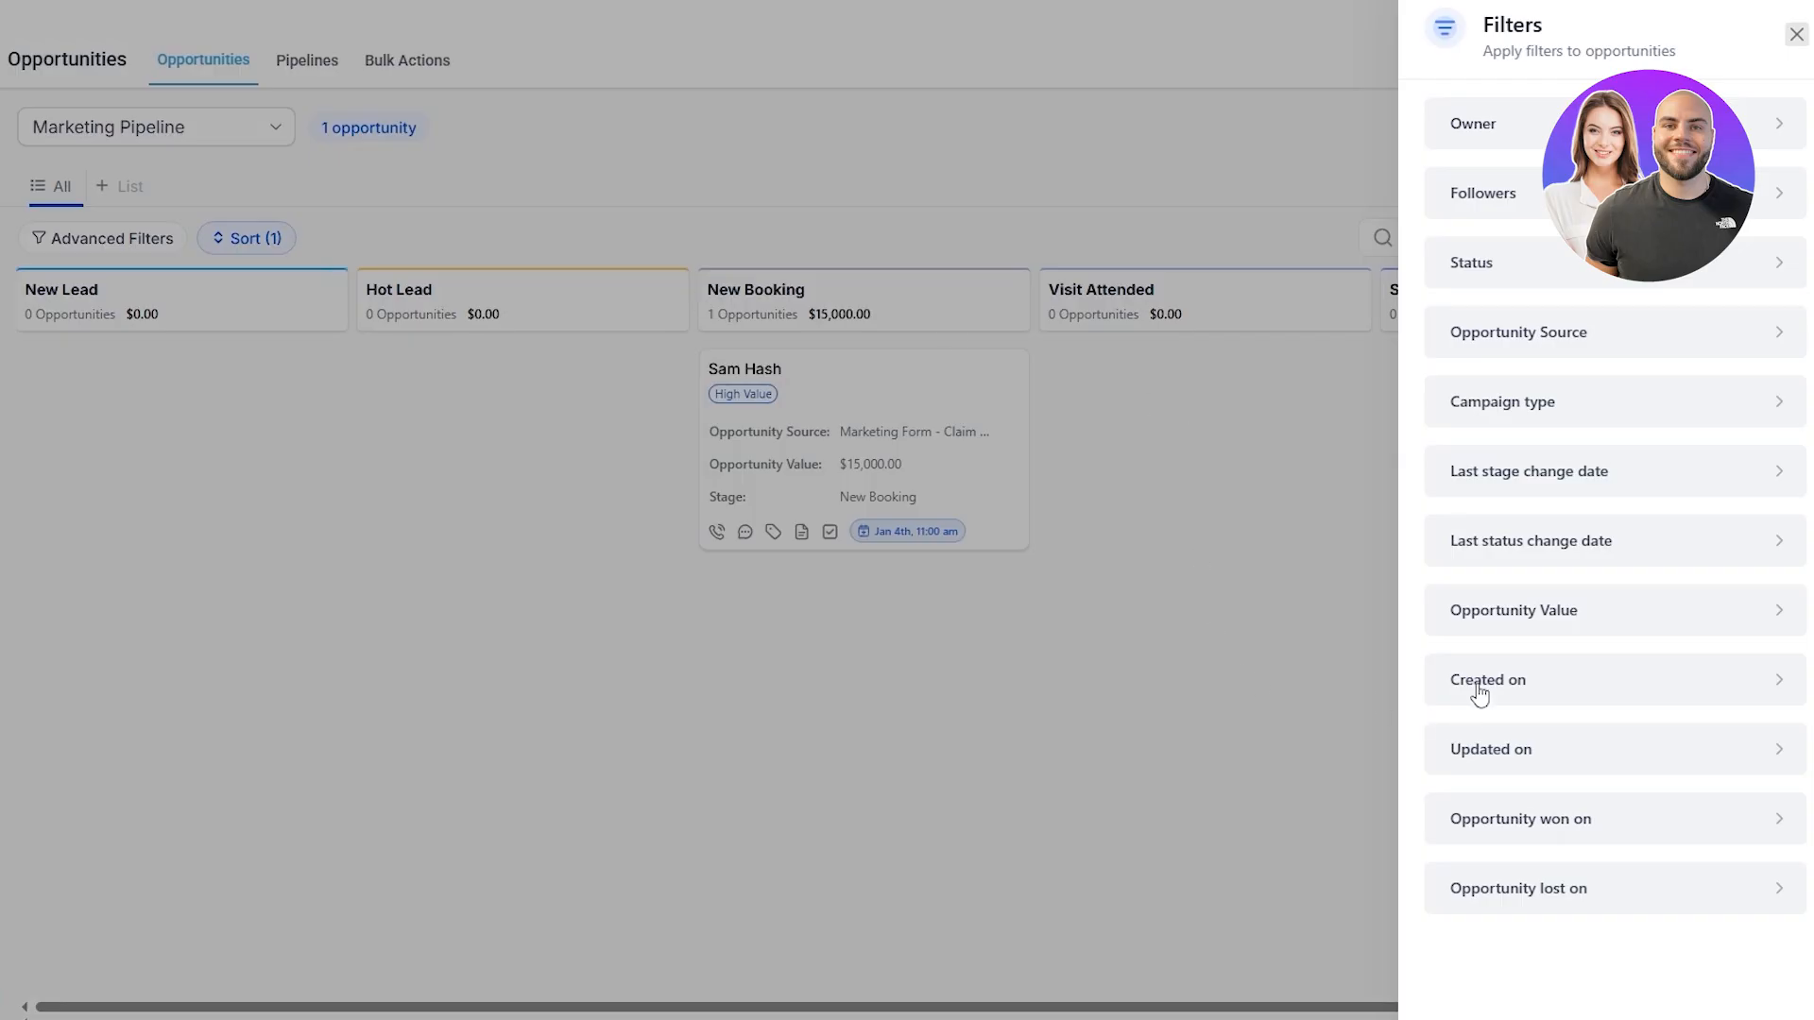
pyautogui.click(995, 605)
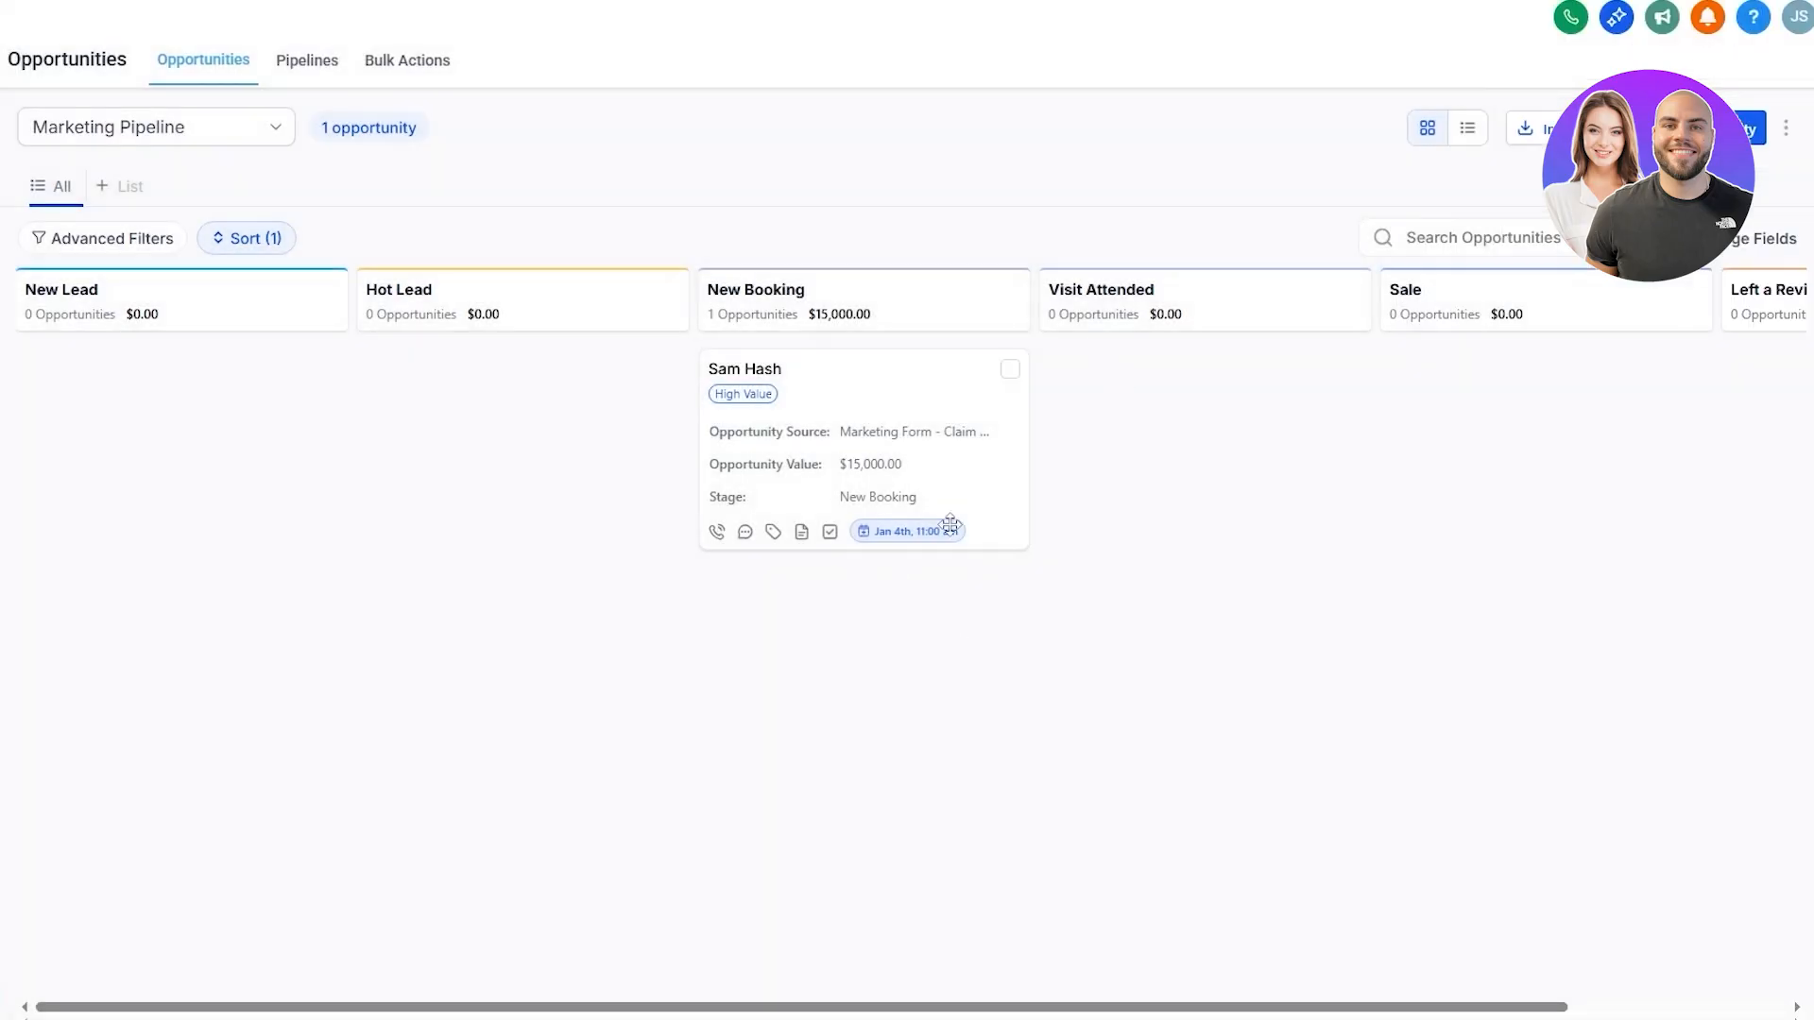
# Apply a 'Status is Abandon' filter to the opportunities, then delete it
pyautogui.click(139, 250)
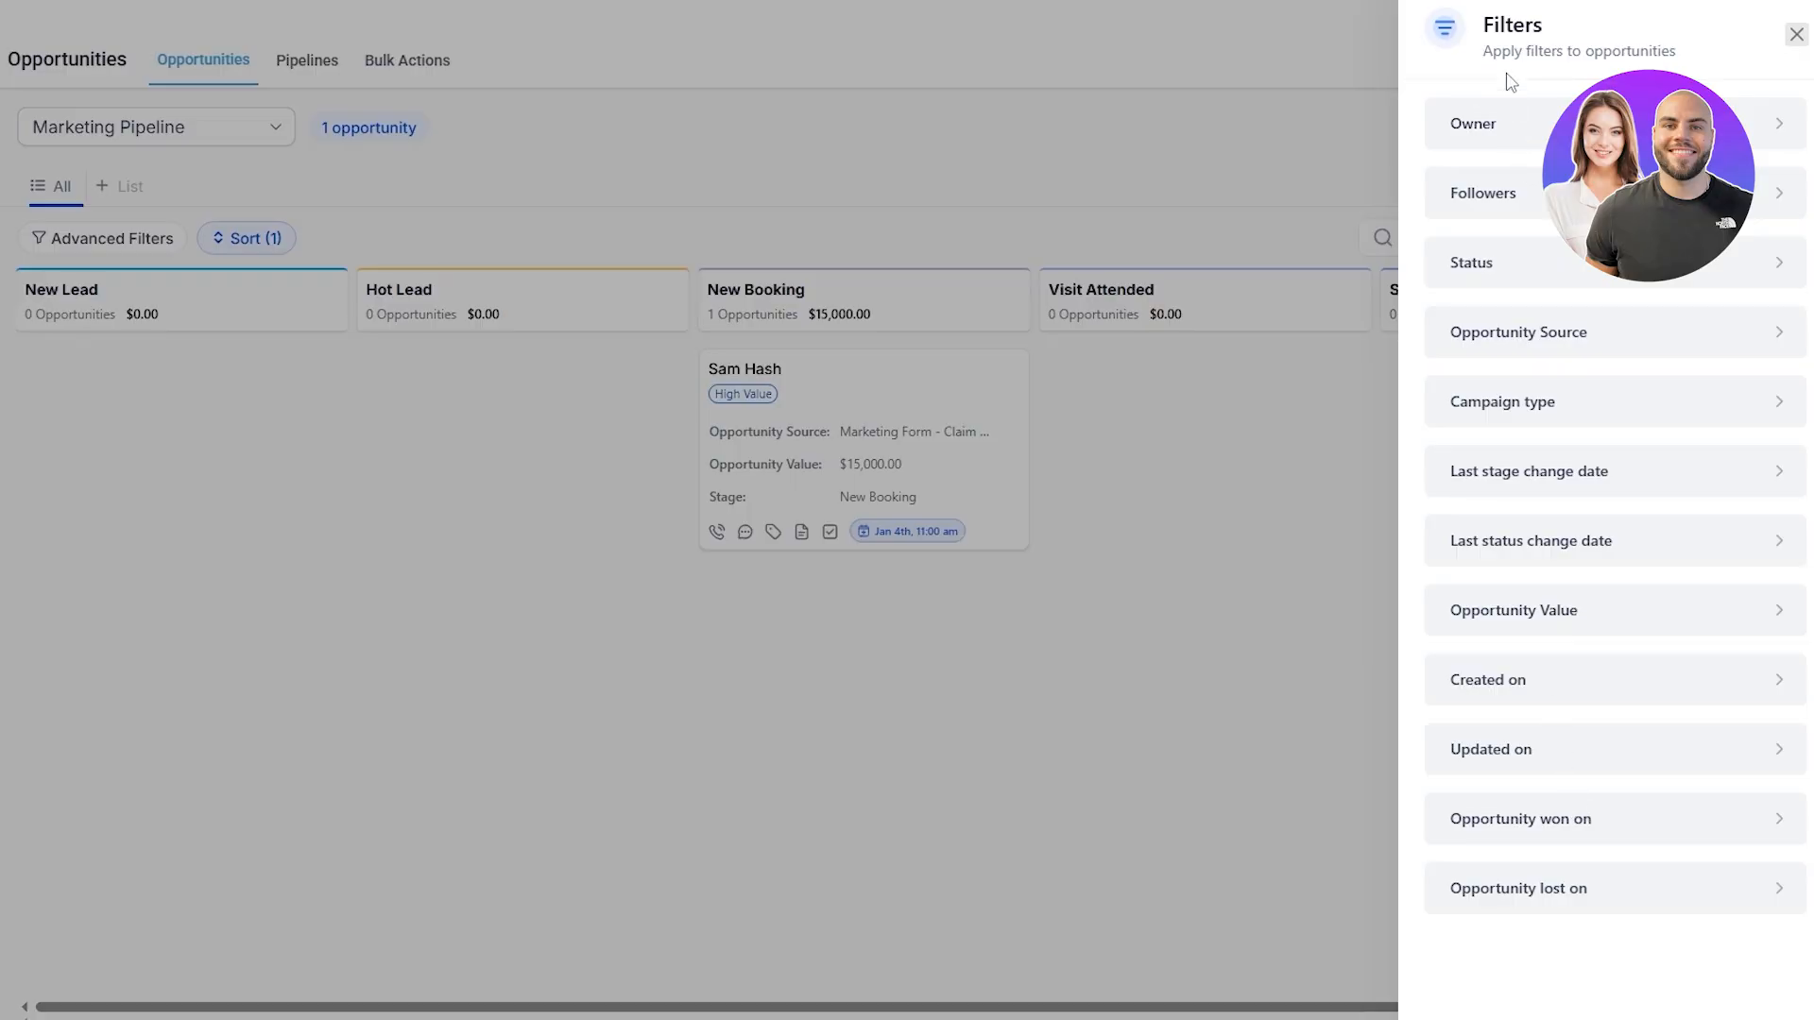
pyautogui.click(1529, 900)
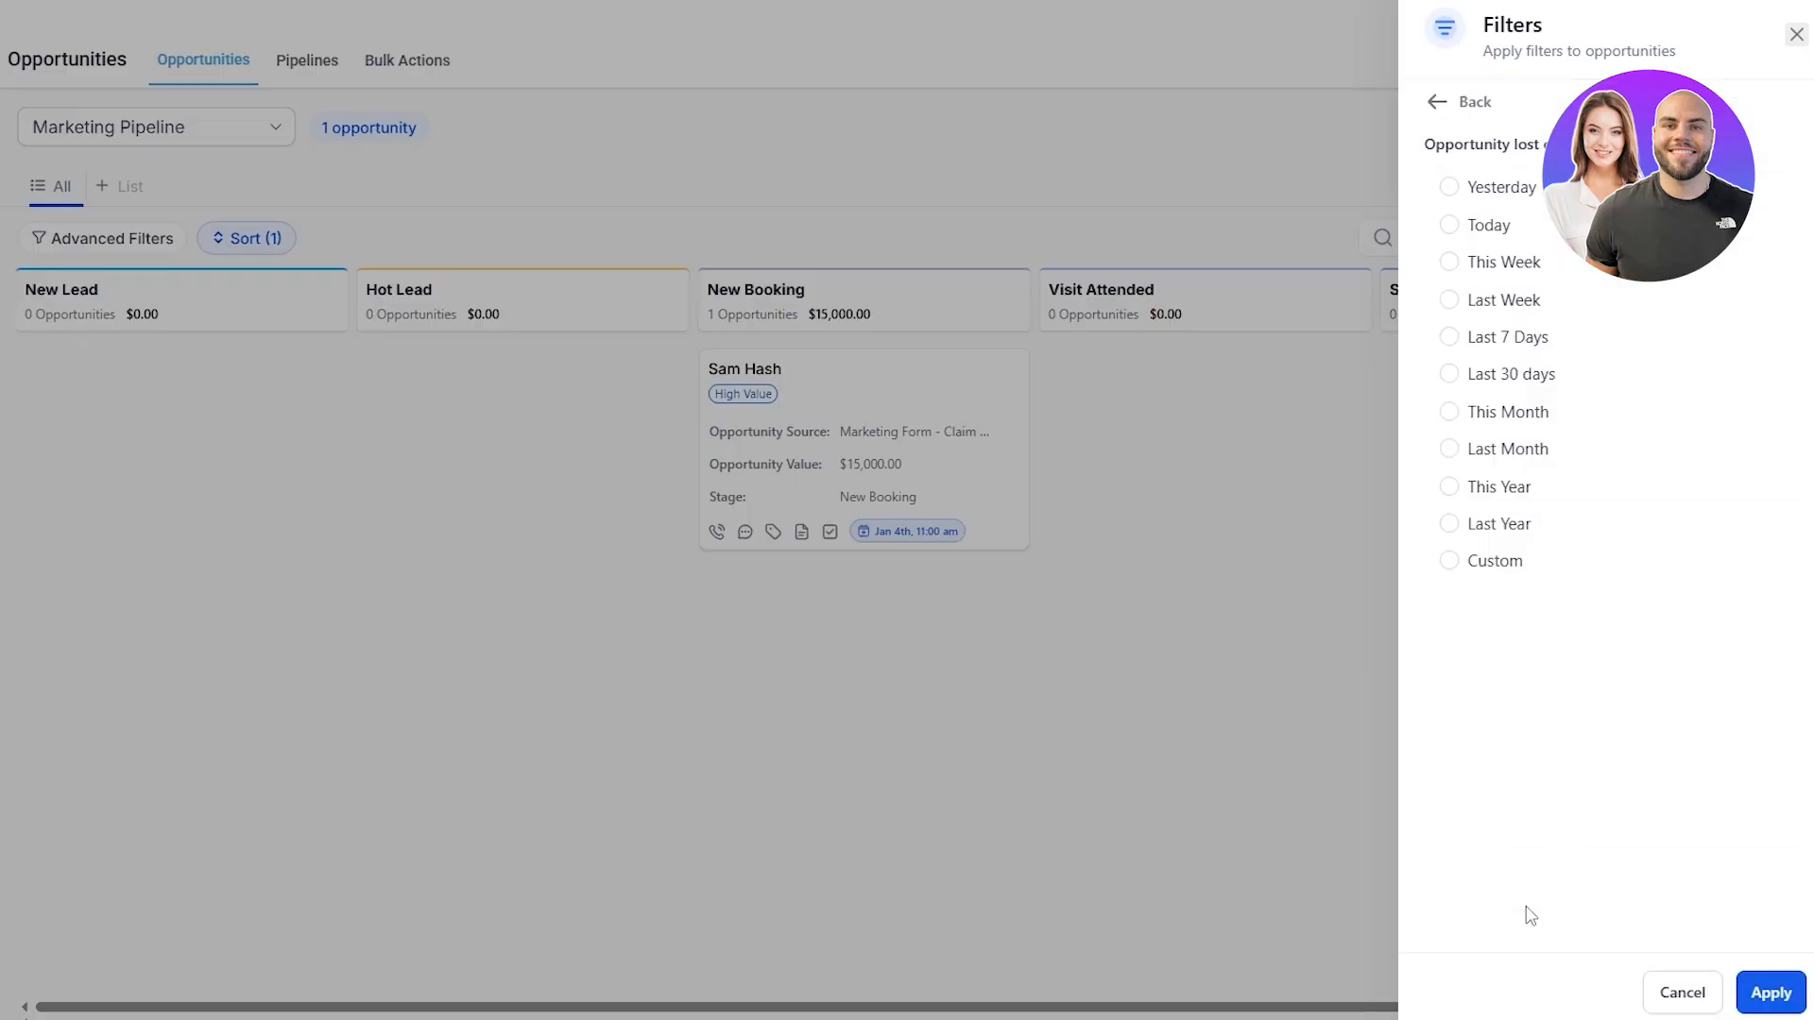
pyautogui.click(1441, 108)
pyautogui.click(1515, 269)
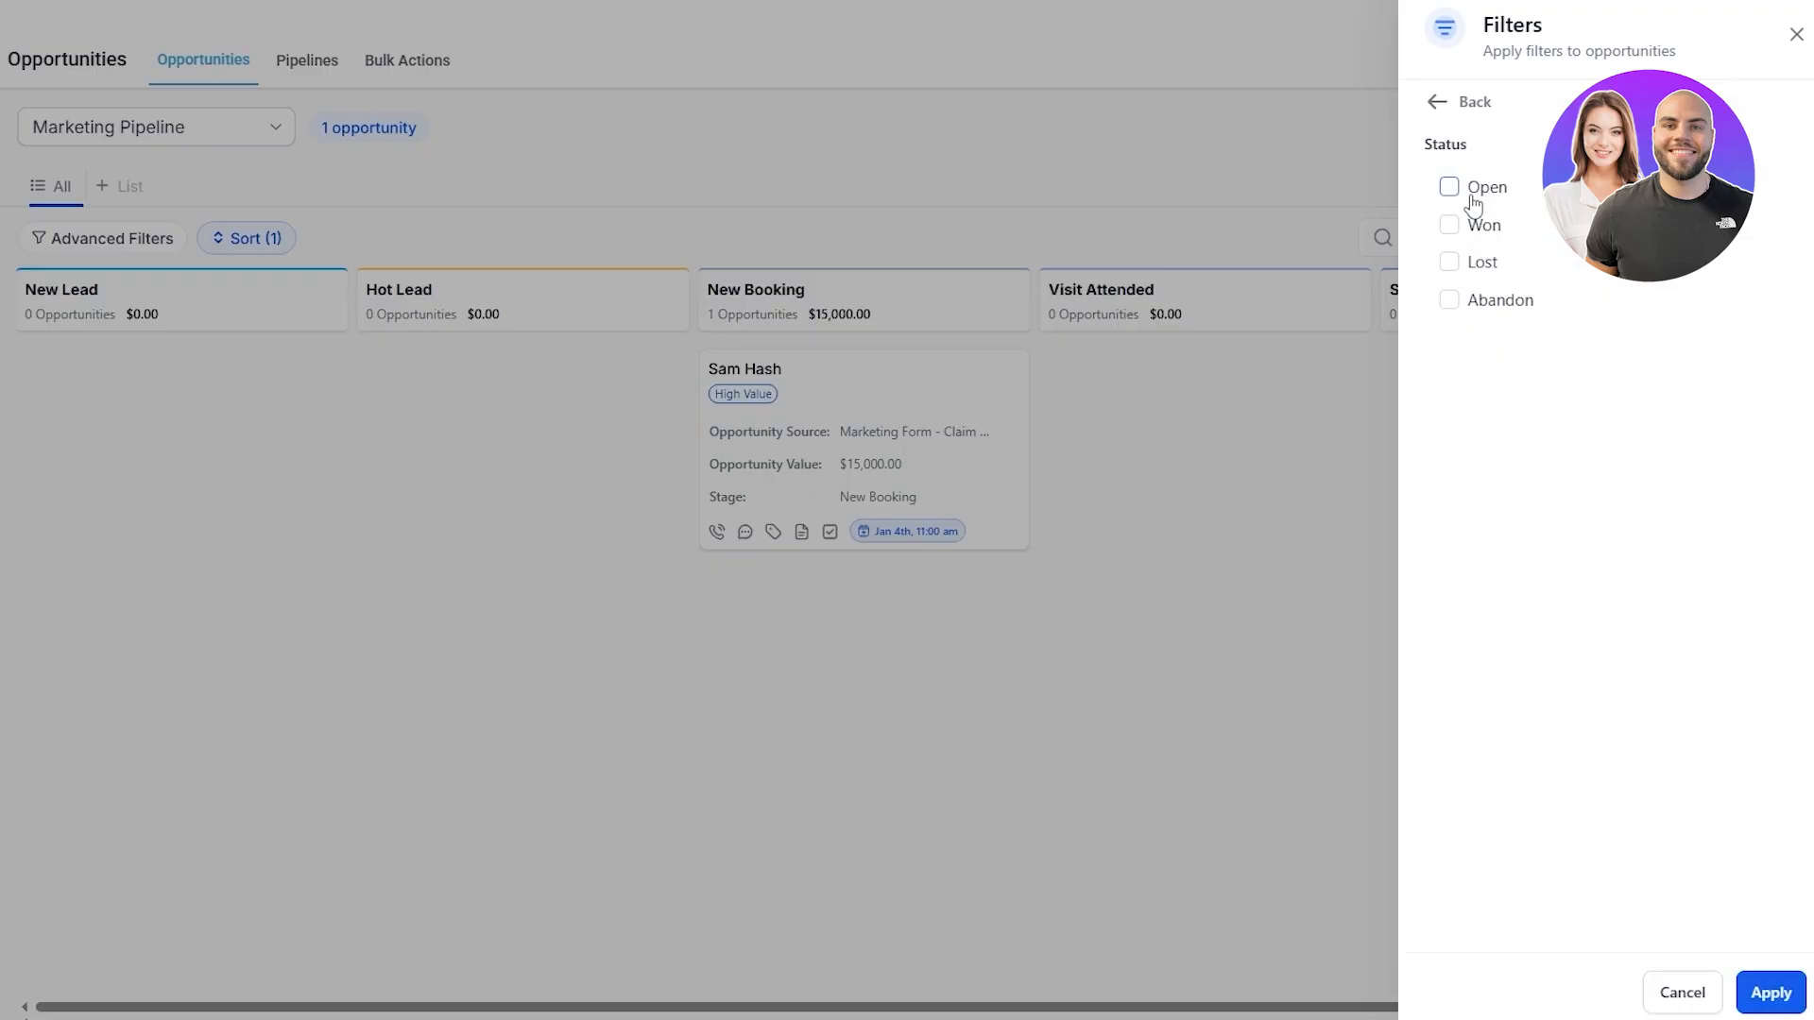
pyautogui.click(1469, 301)
pyautogui.click(1770, 992)
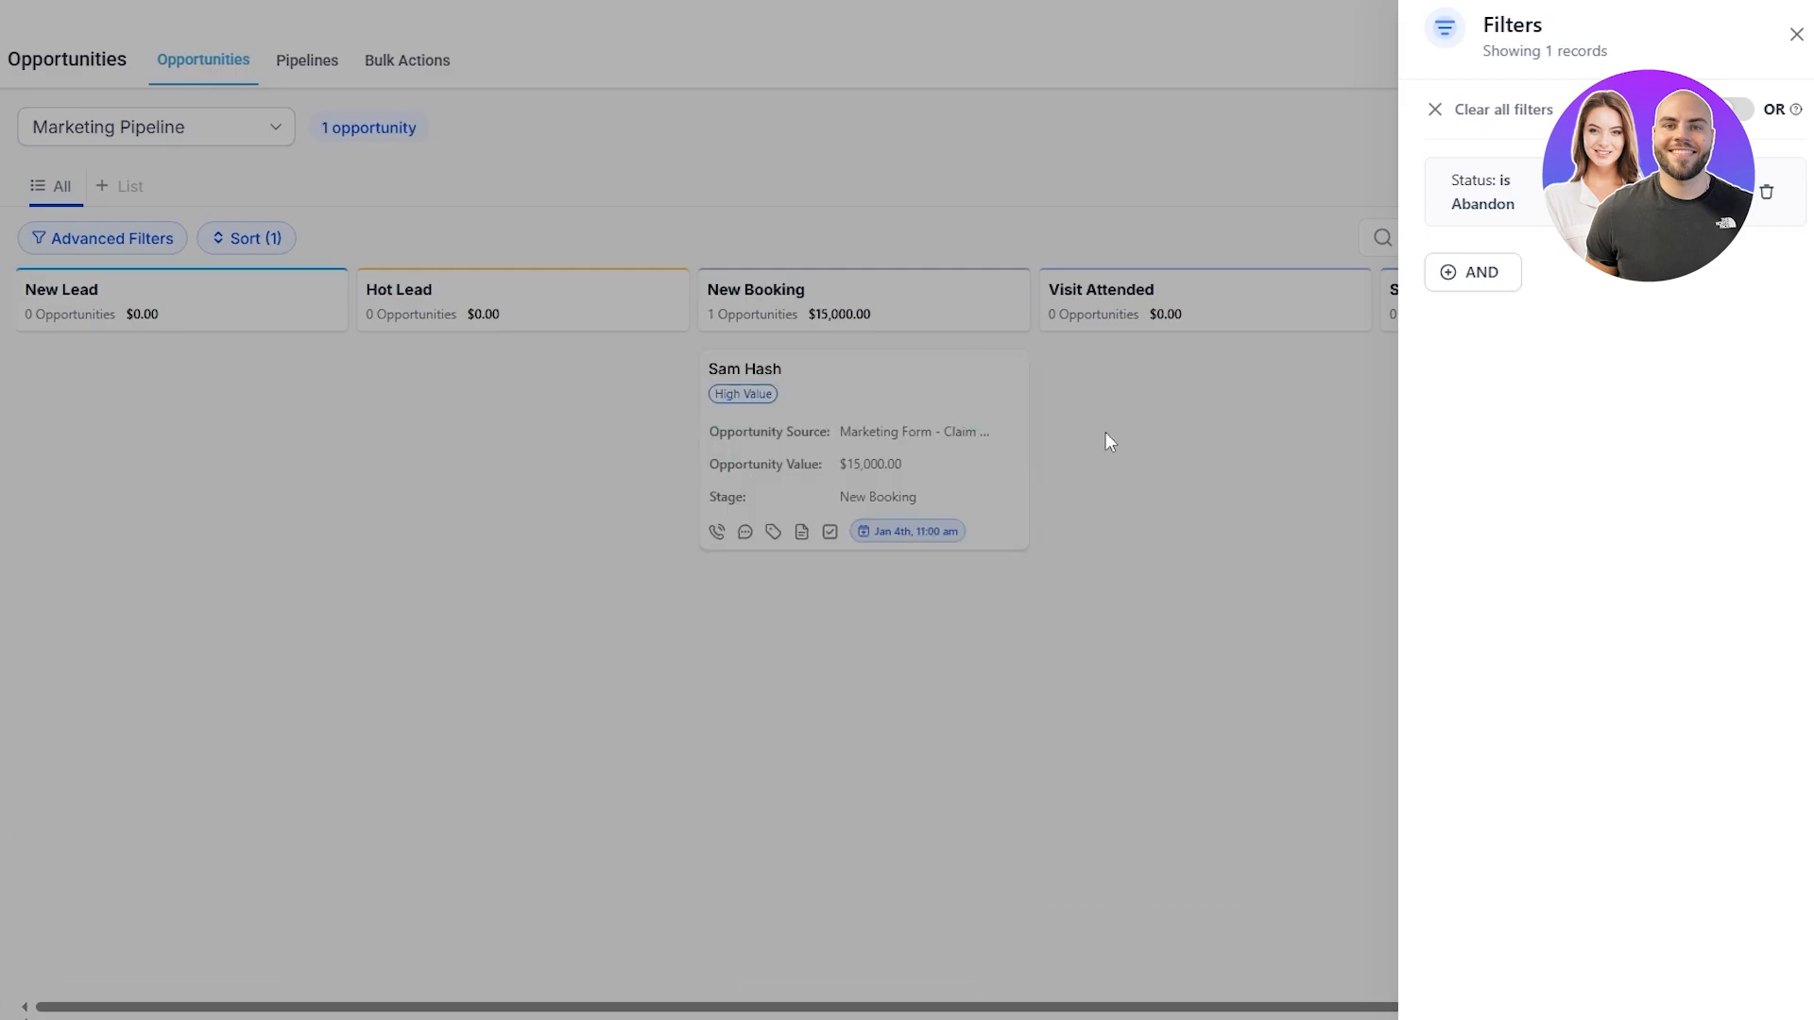
pyautogui.click(1766, 193)
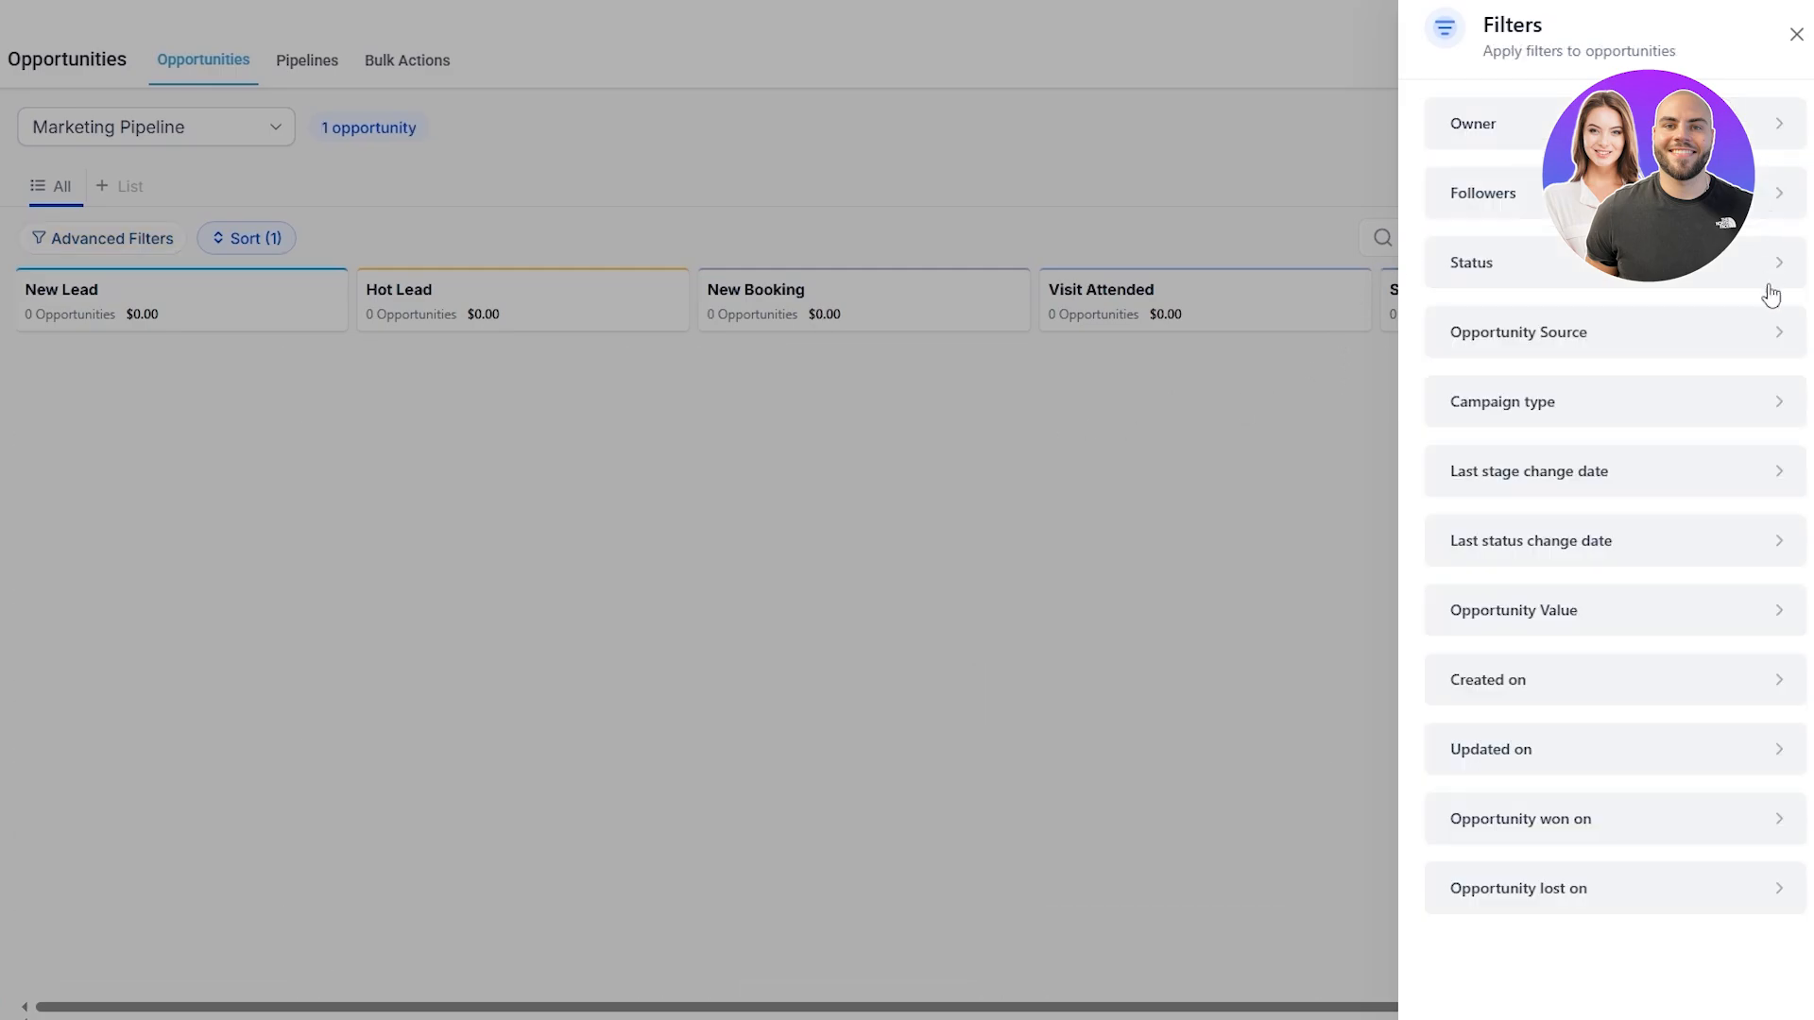
# Filter for Open and Won status, remove that filter, and drag the opportunity toward a status
pyautogui.click(1566, 274)
pyautogui.click(1469, 194)
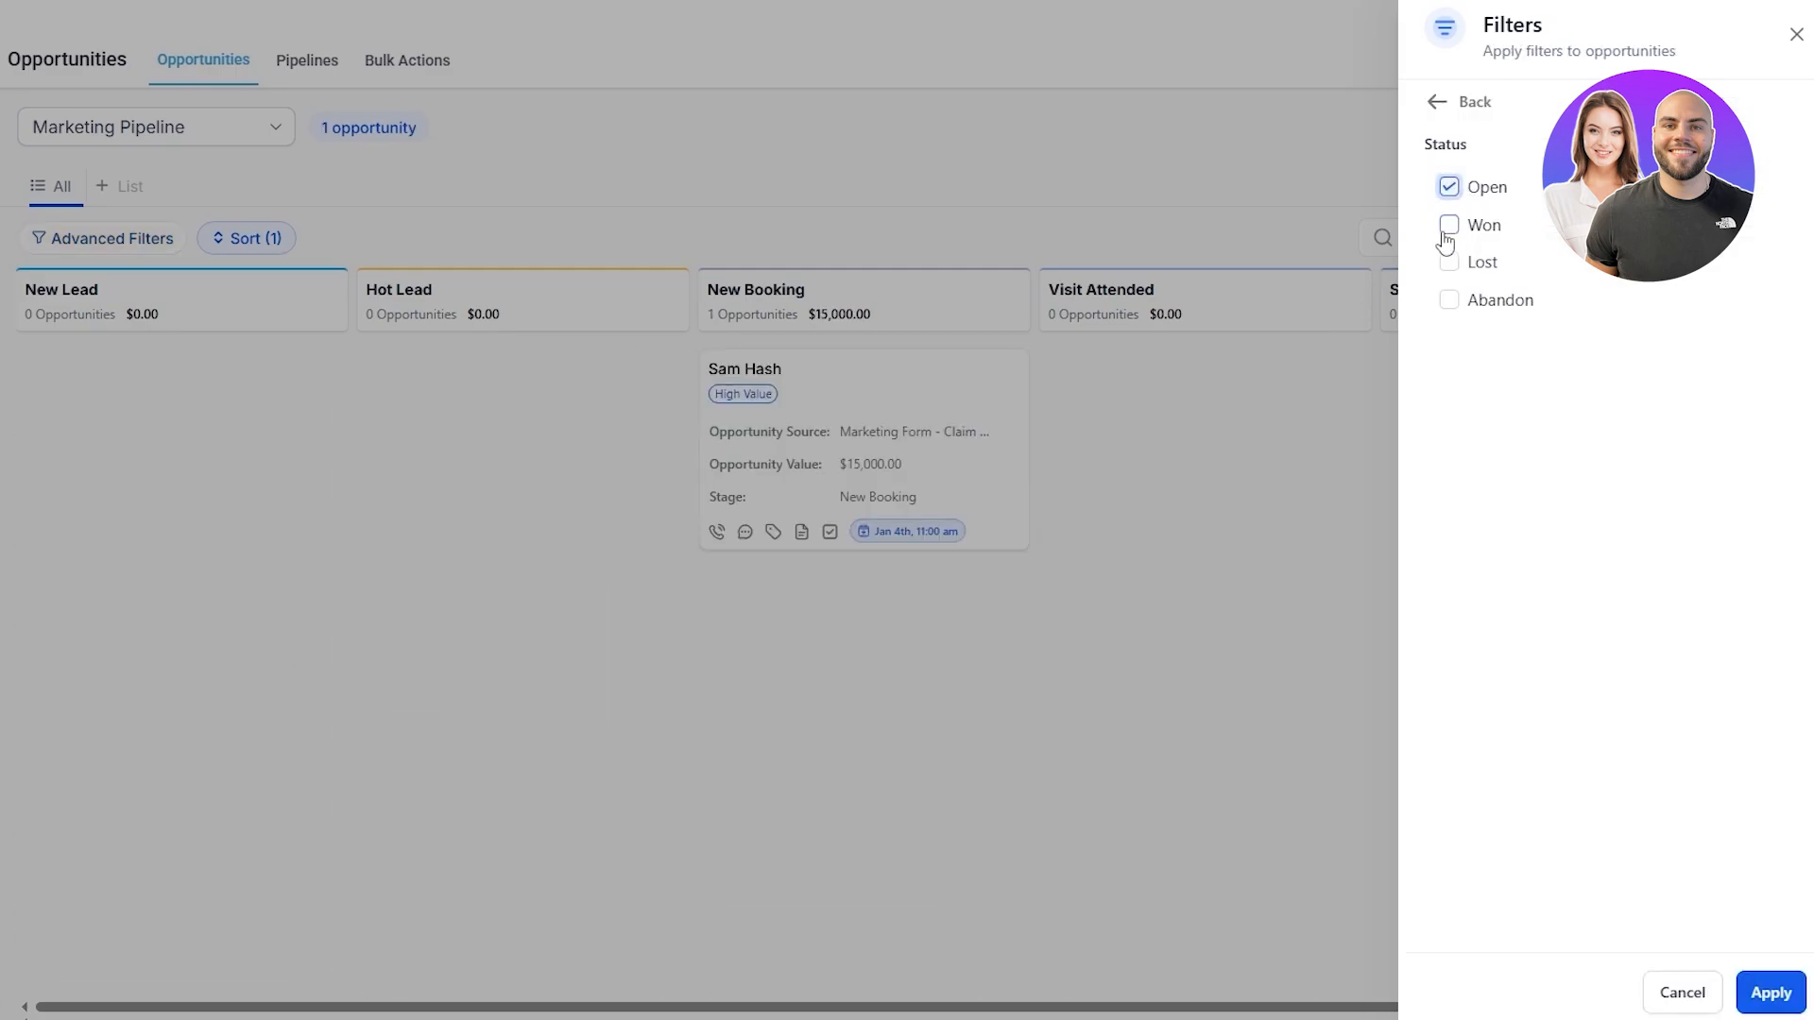
pyautogui.click(1449, 228)
pyautogui.click(1772, 992)
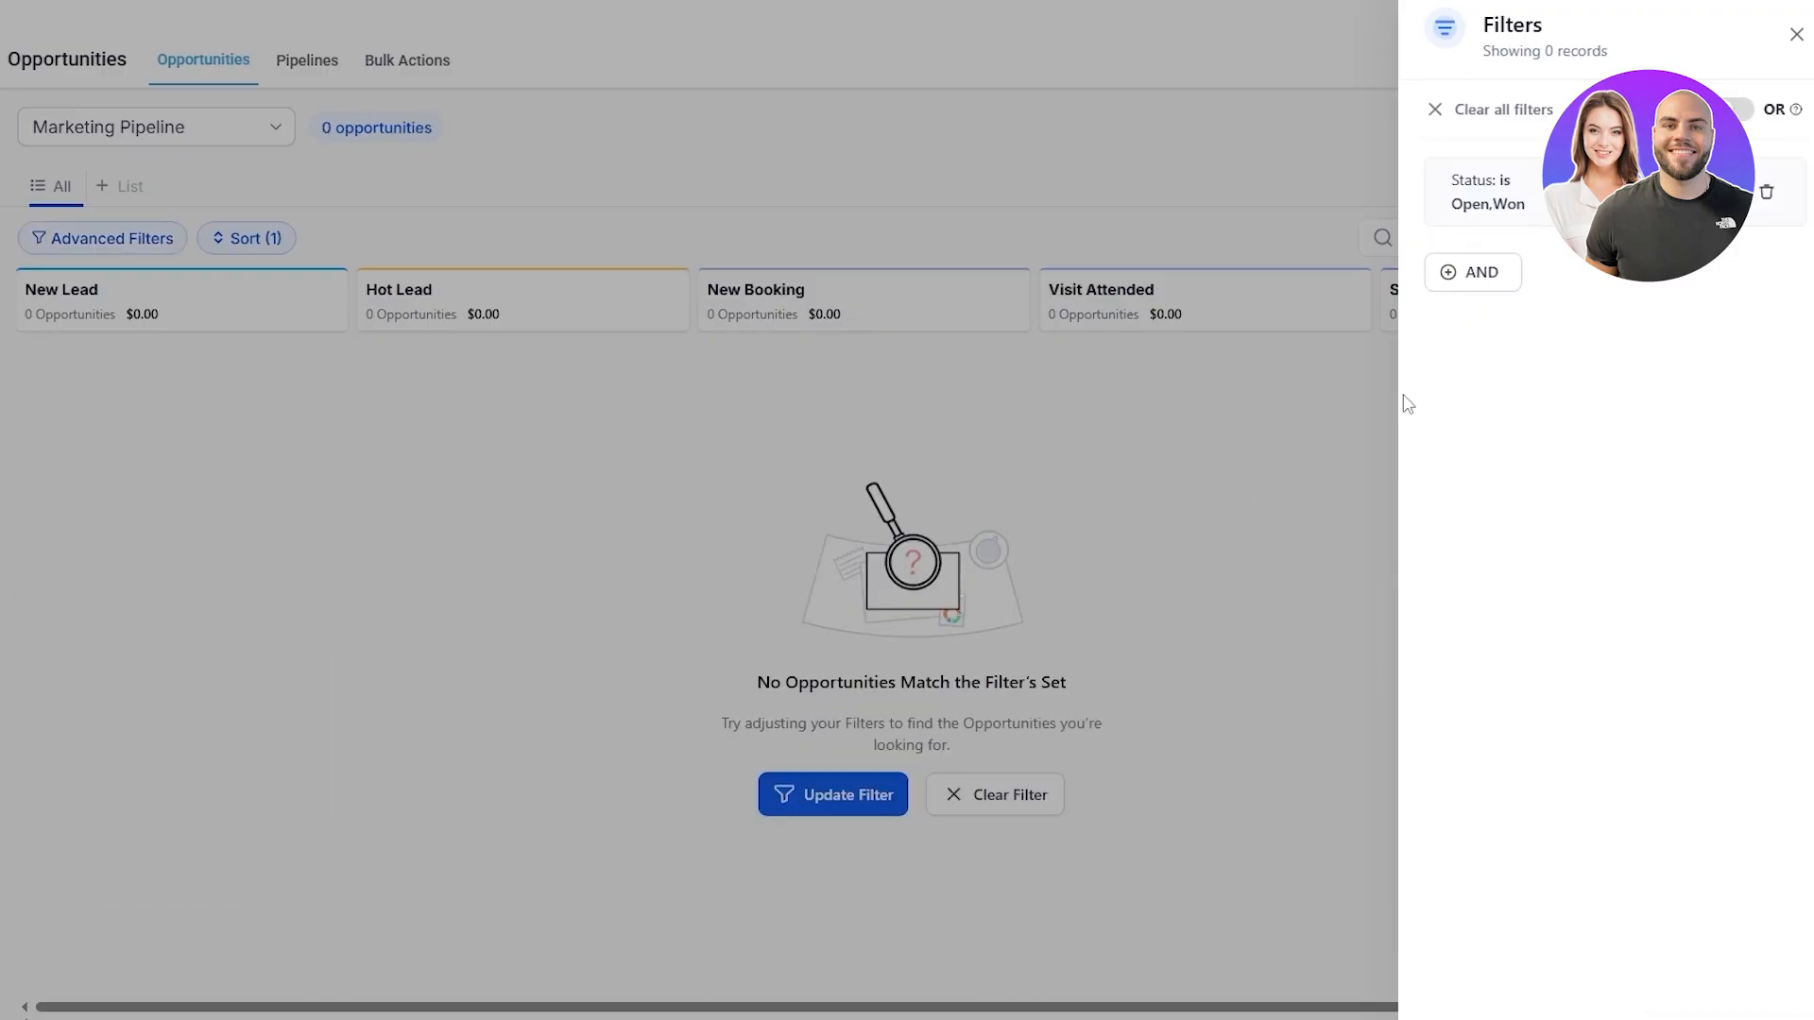
pyautogui.click(1477, 272)
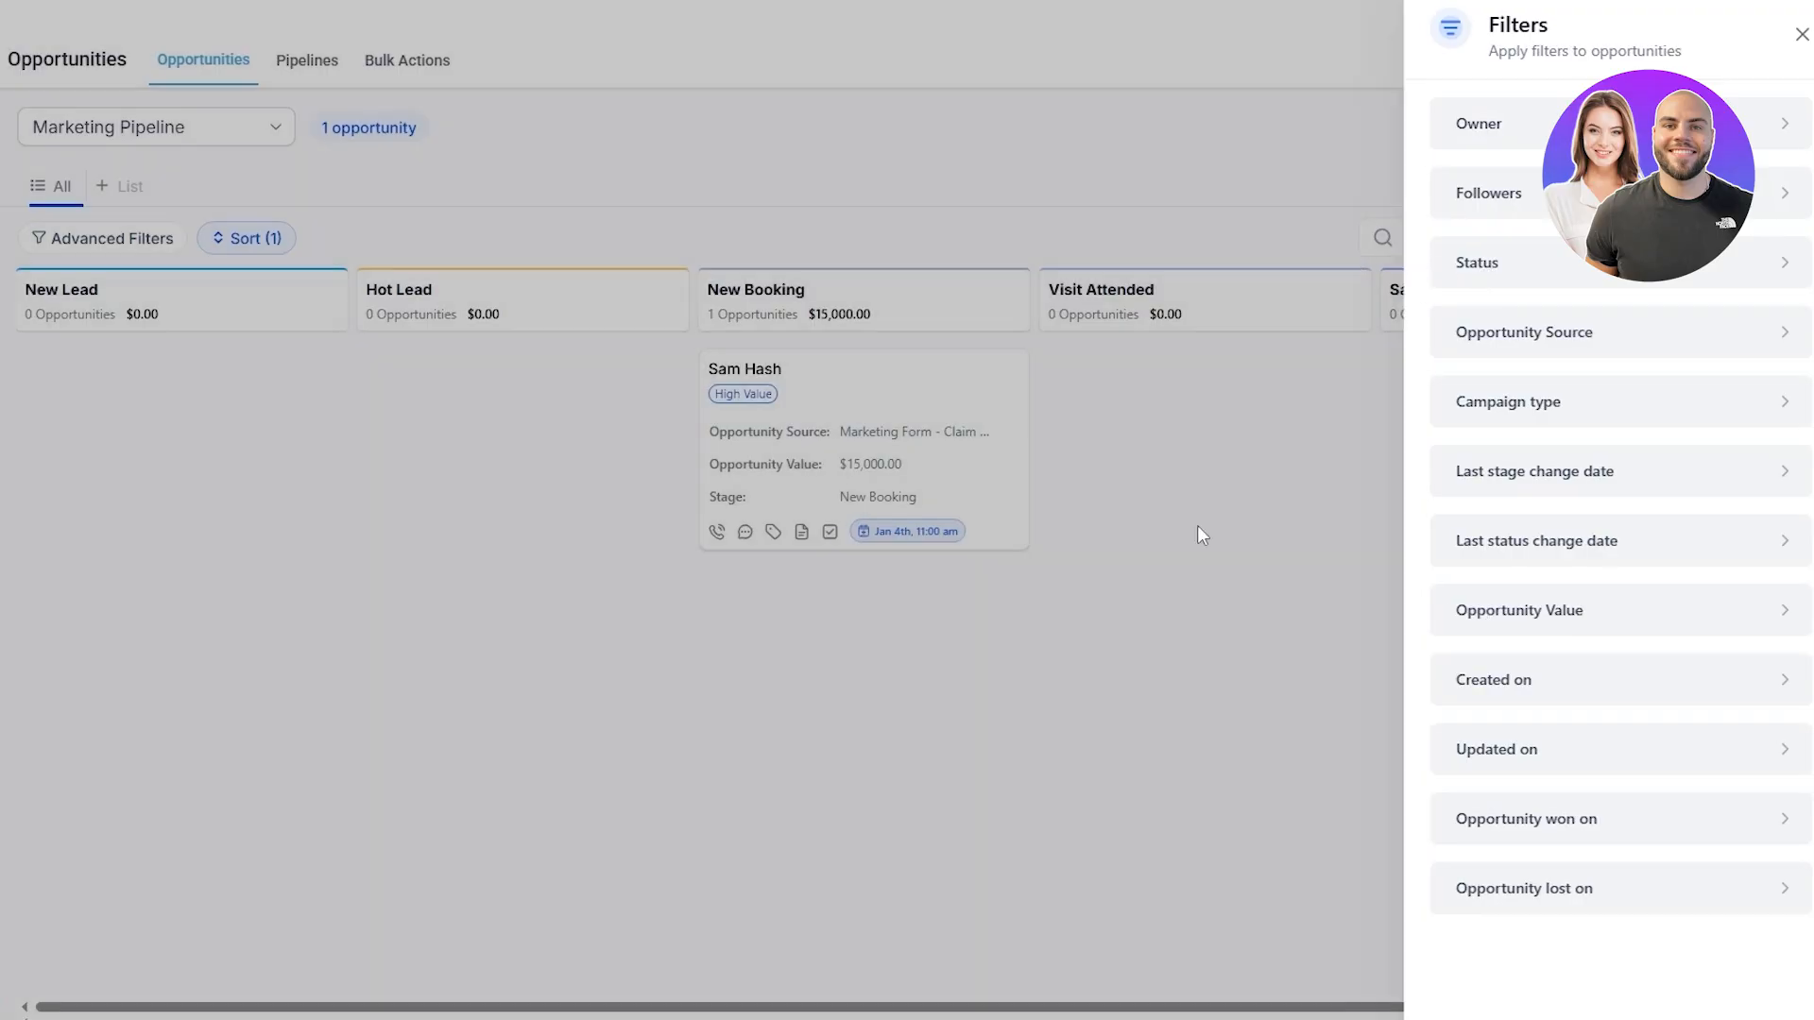
pyautogui.click(1197, 530)
pyautogui.moveTo(872, 391); pyautogui.dragTo(756, 385)
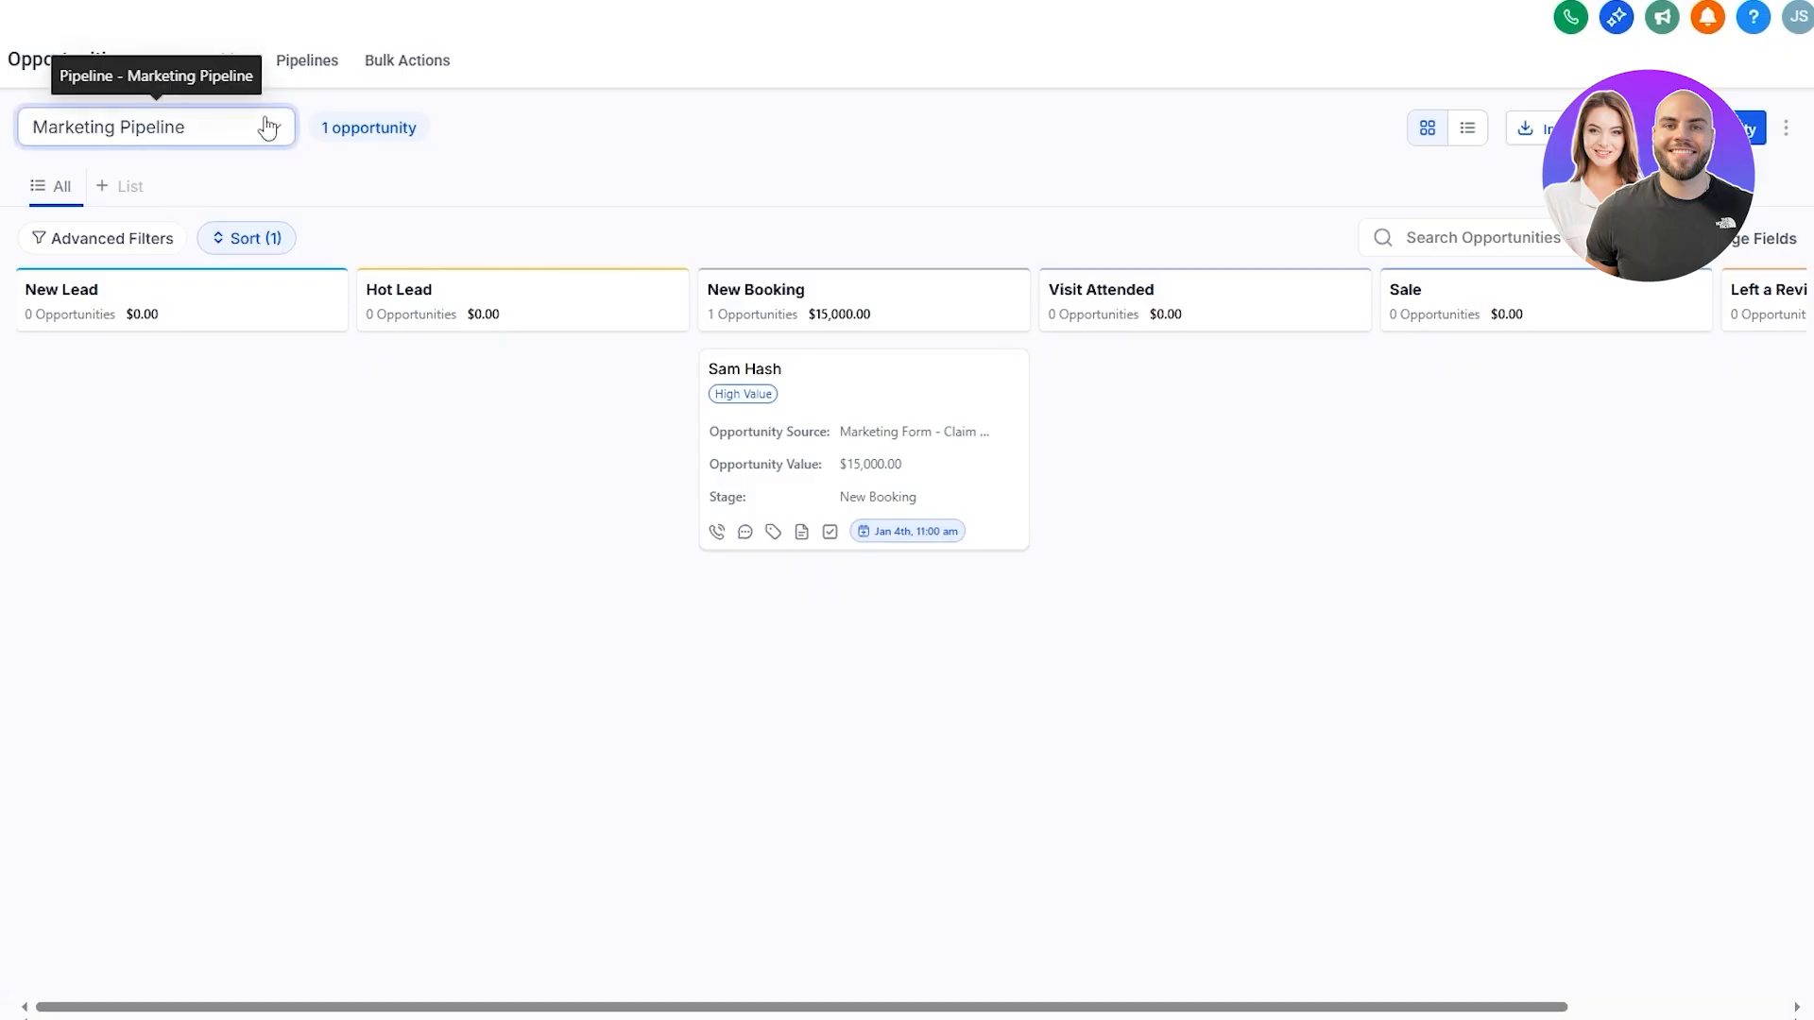
# Start a new pipeline, add a fifth stage, then cancel and discard the draft
pyautogui.click(308, 68)
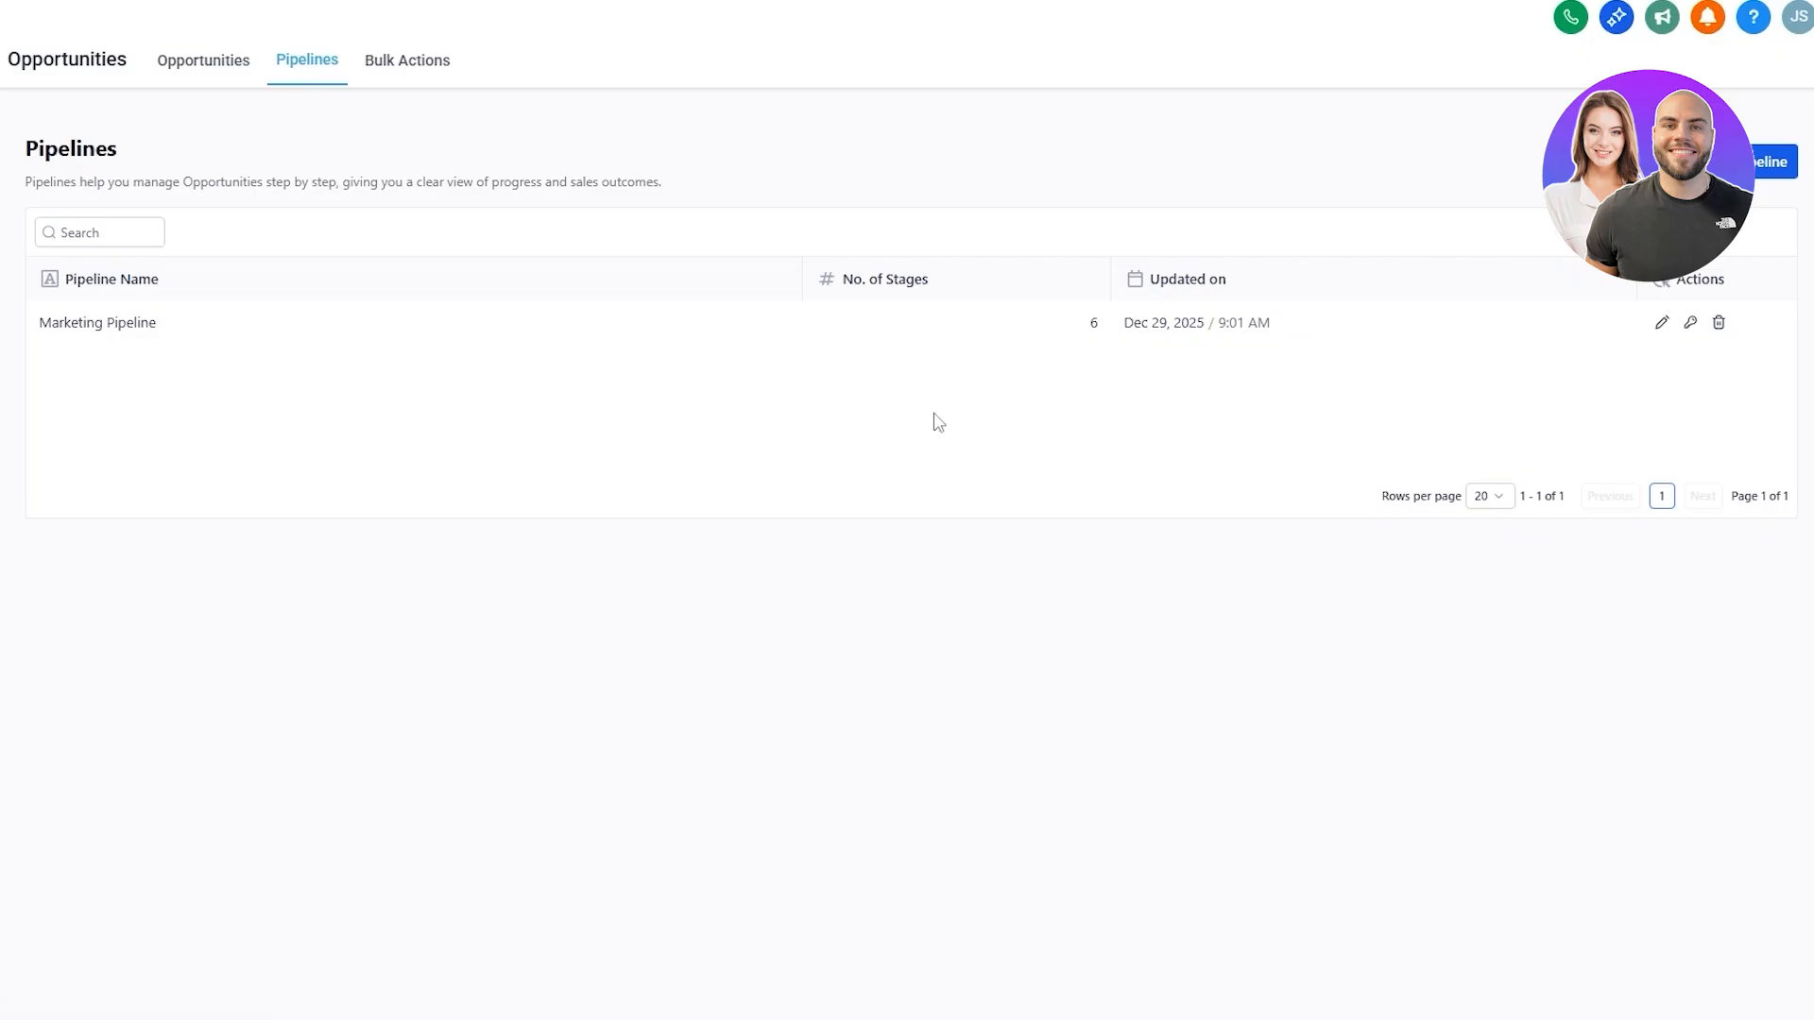
pyautogui.click(1772, 162)
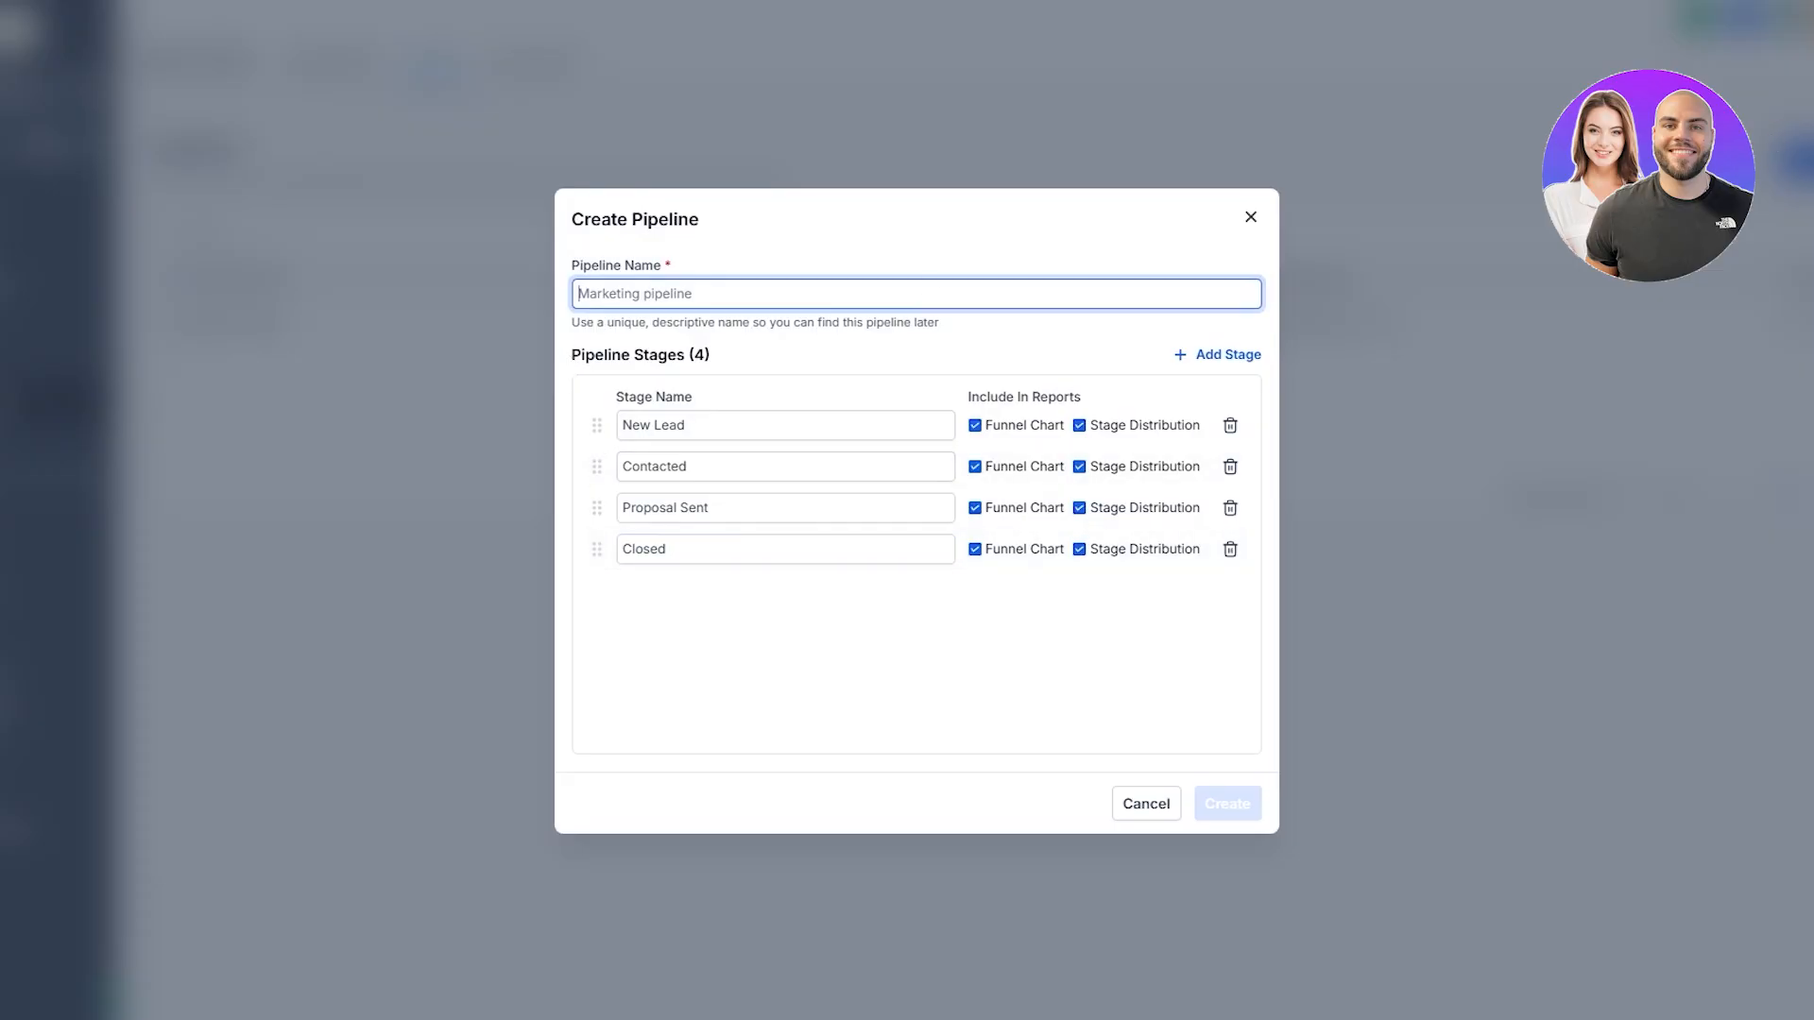
pyautogui.moveTo(580, 265); pyautogui.dragTo(649, 265)
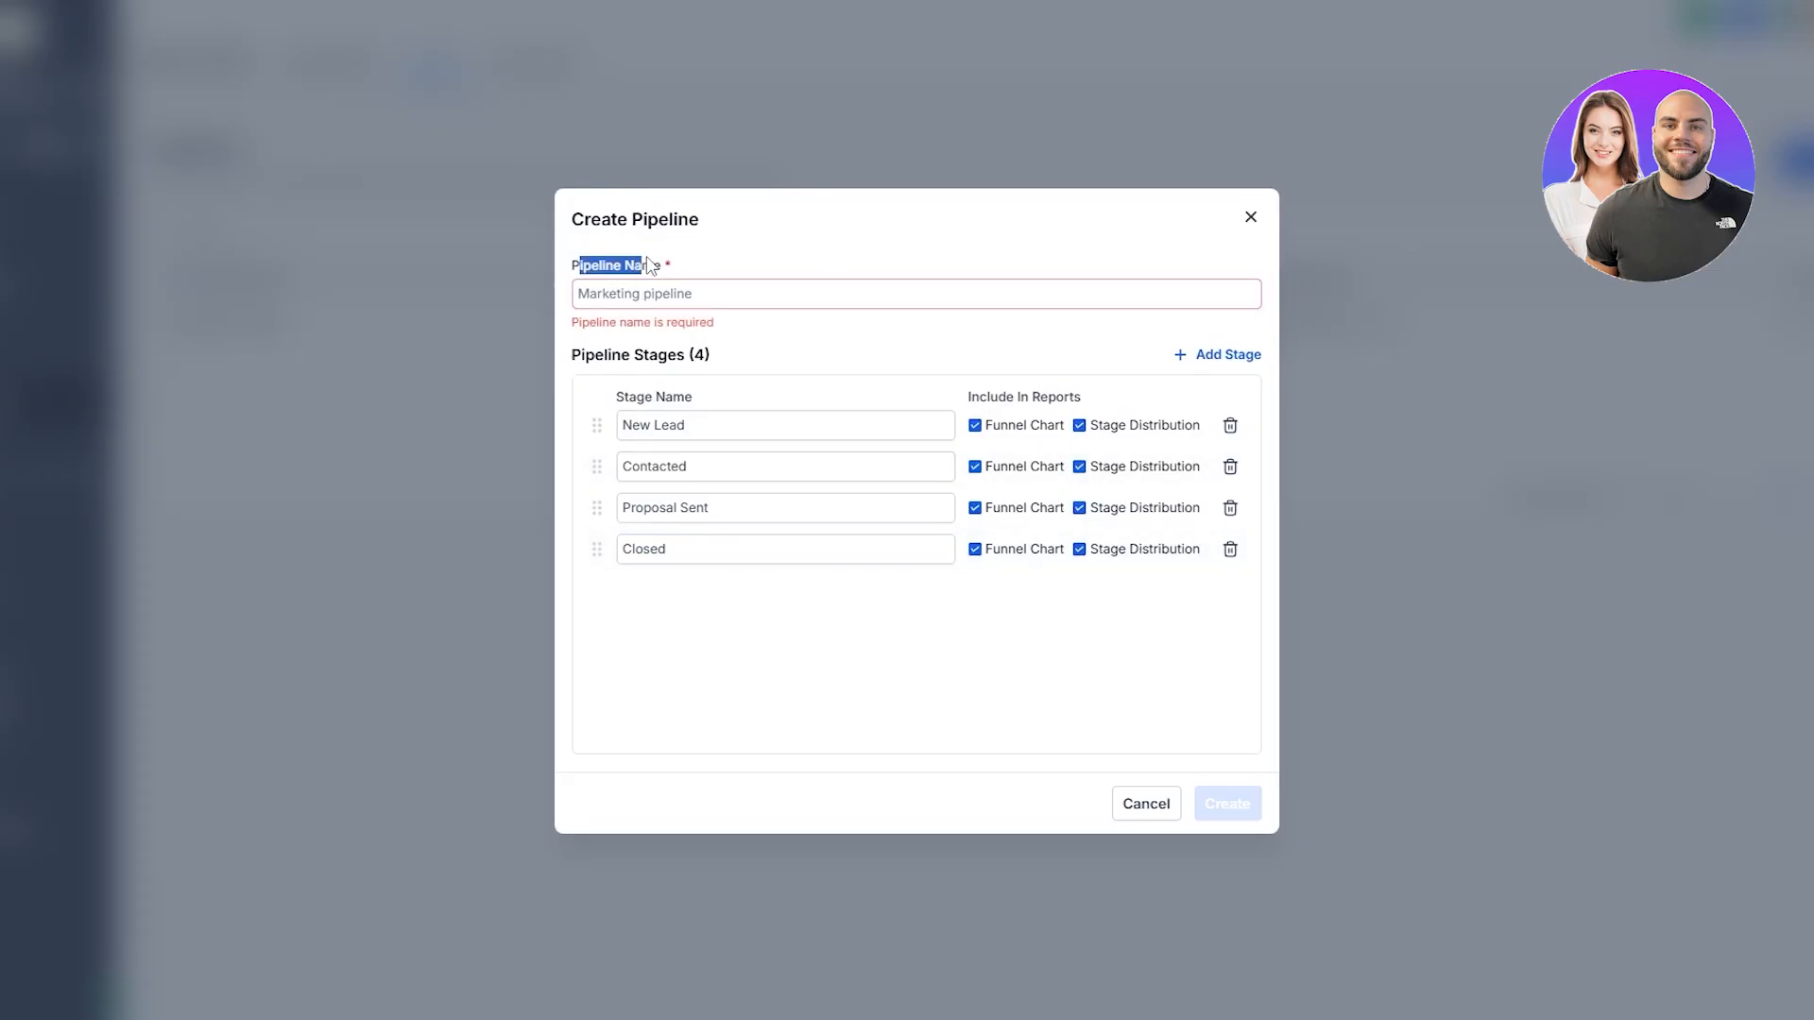
pyautogui.click(614, 293)
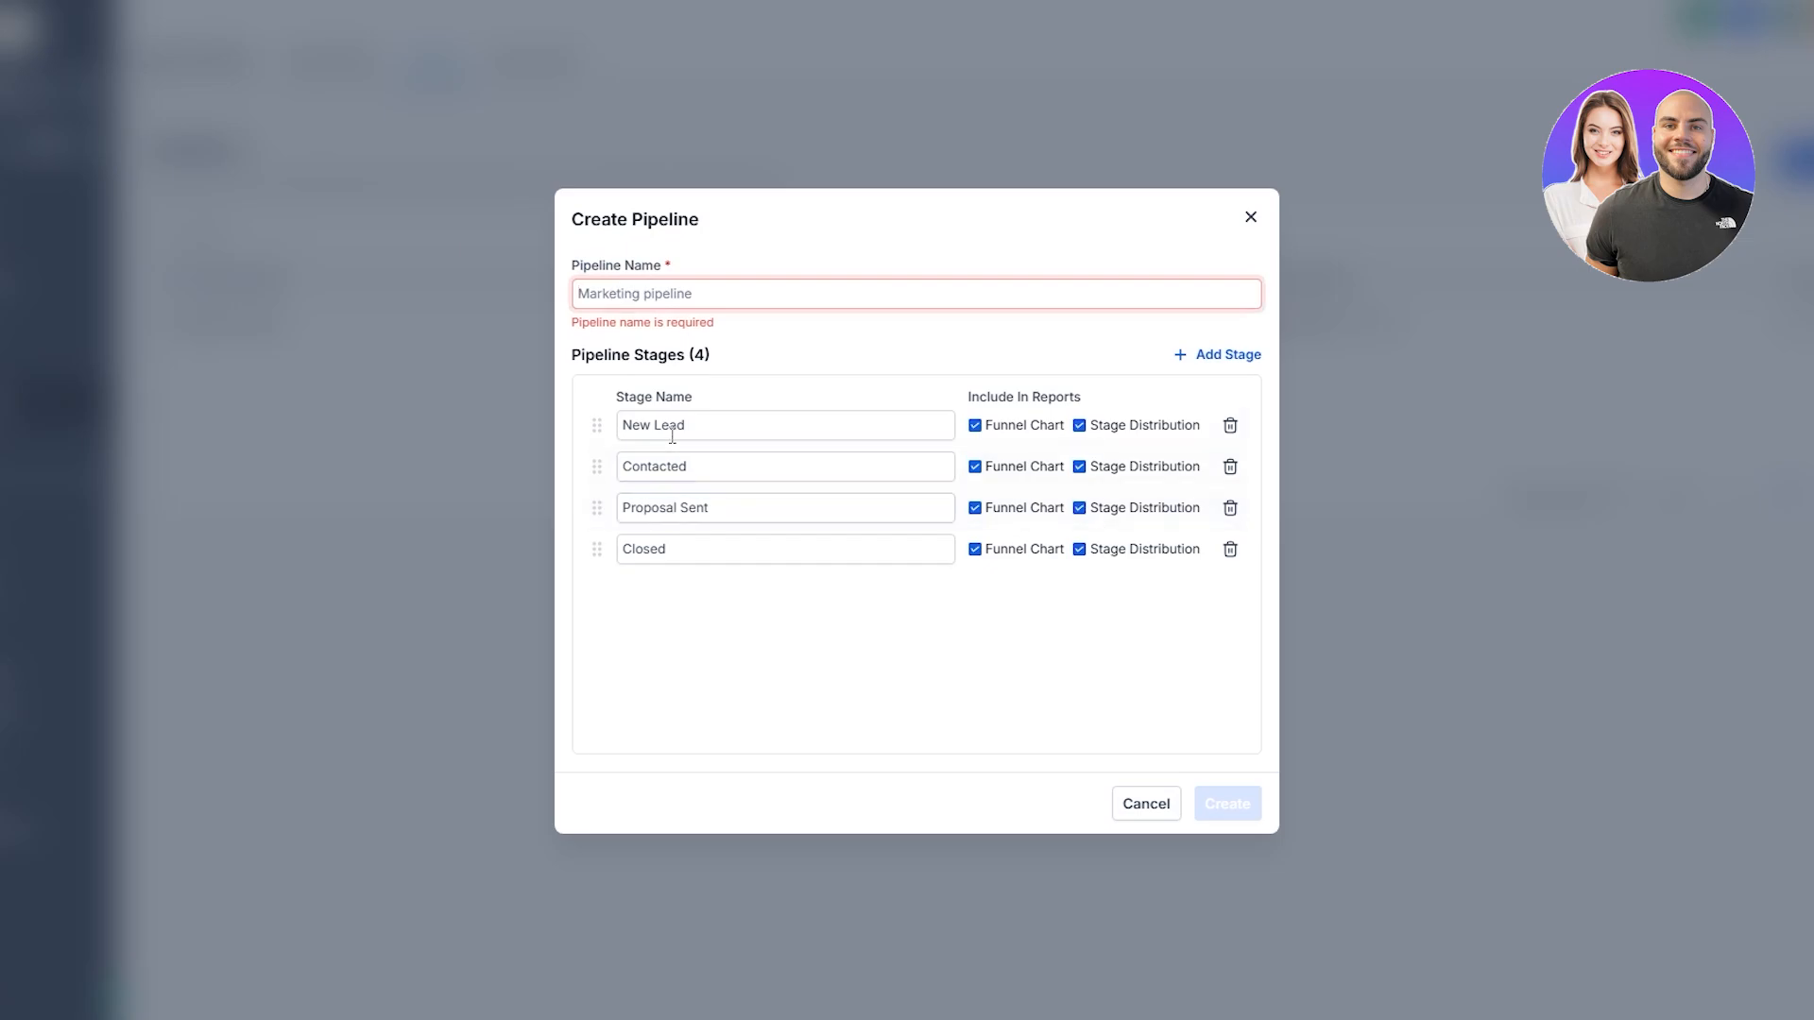
pyautogui.click(672, 559)
pyautogui.click(1231, 364)
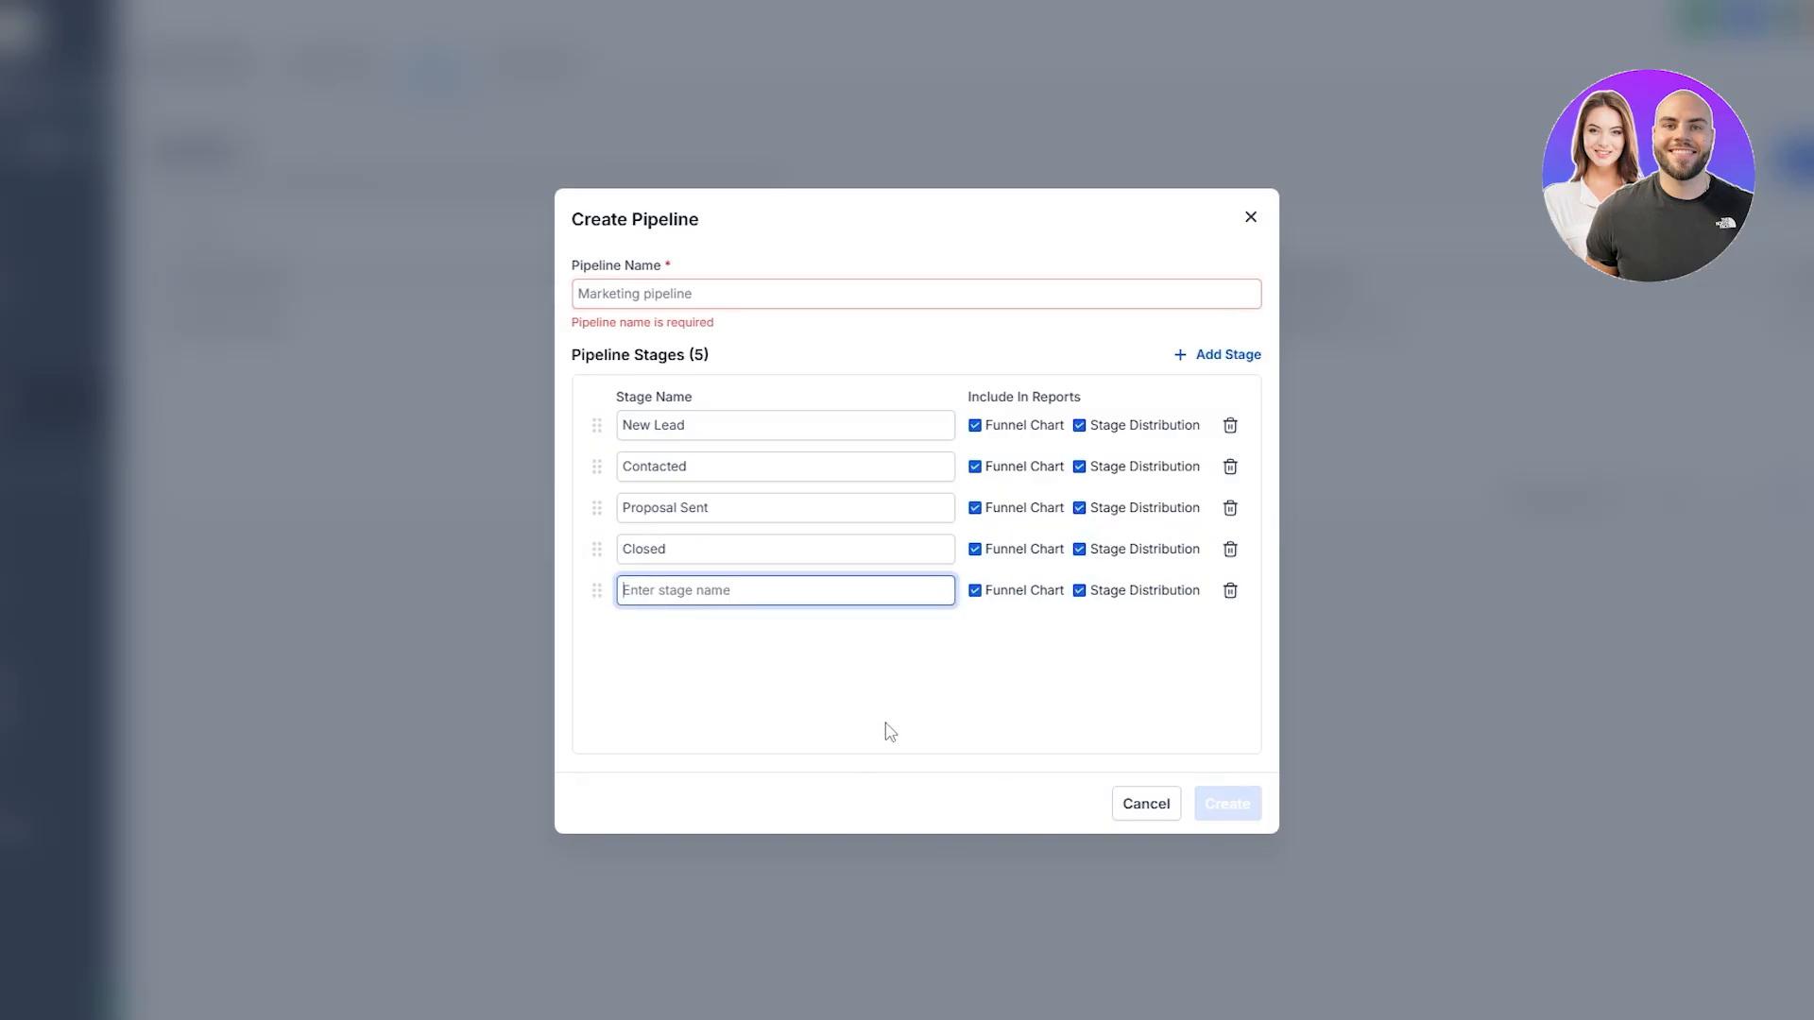
pyautogui.click(1160, 803)
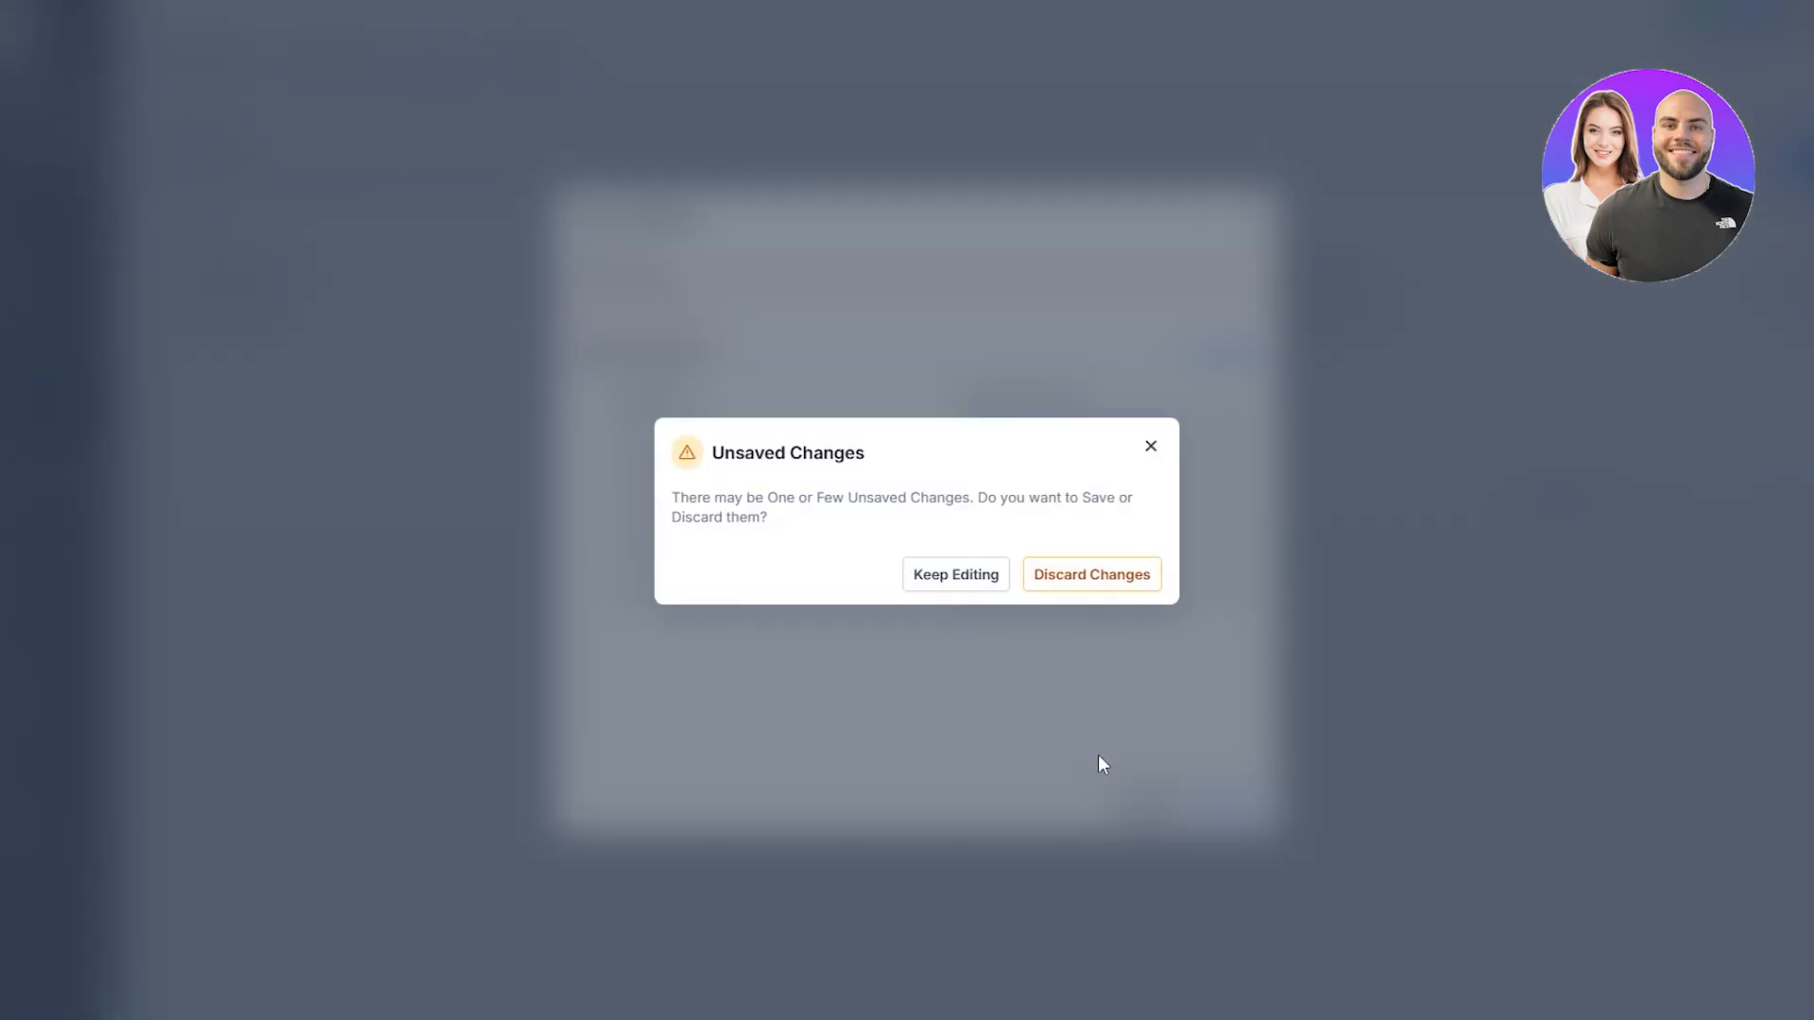
pyautogui.click(1044, 585)
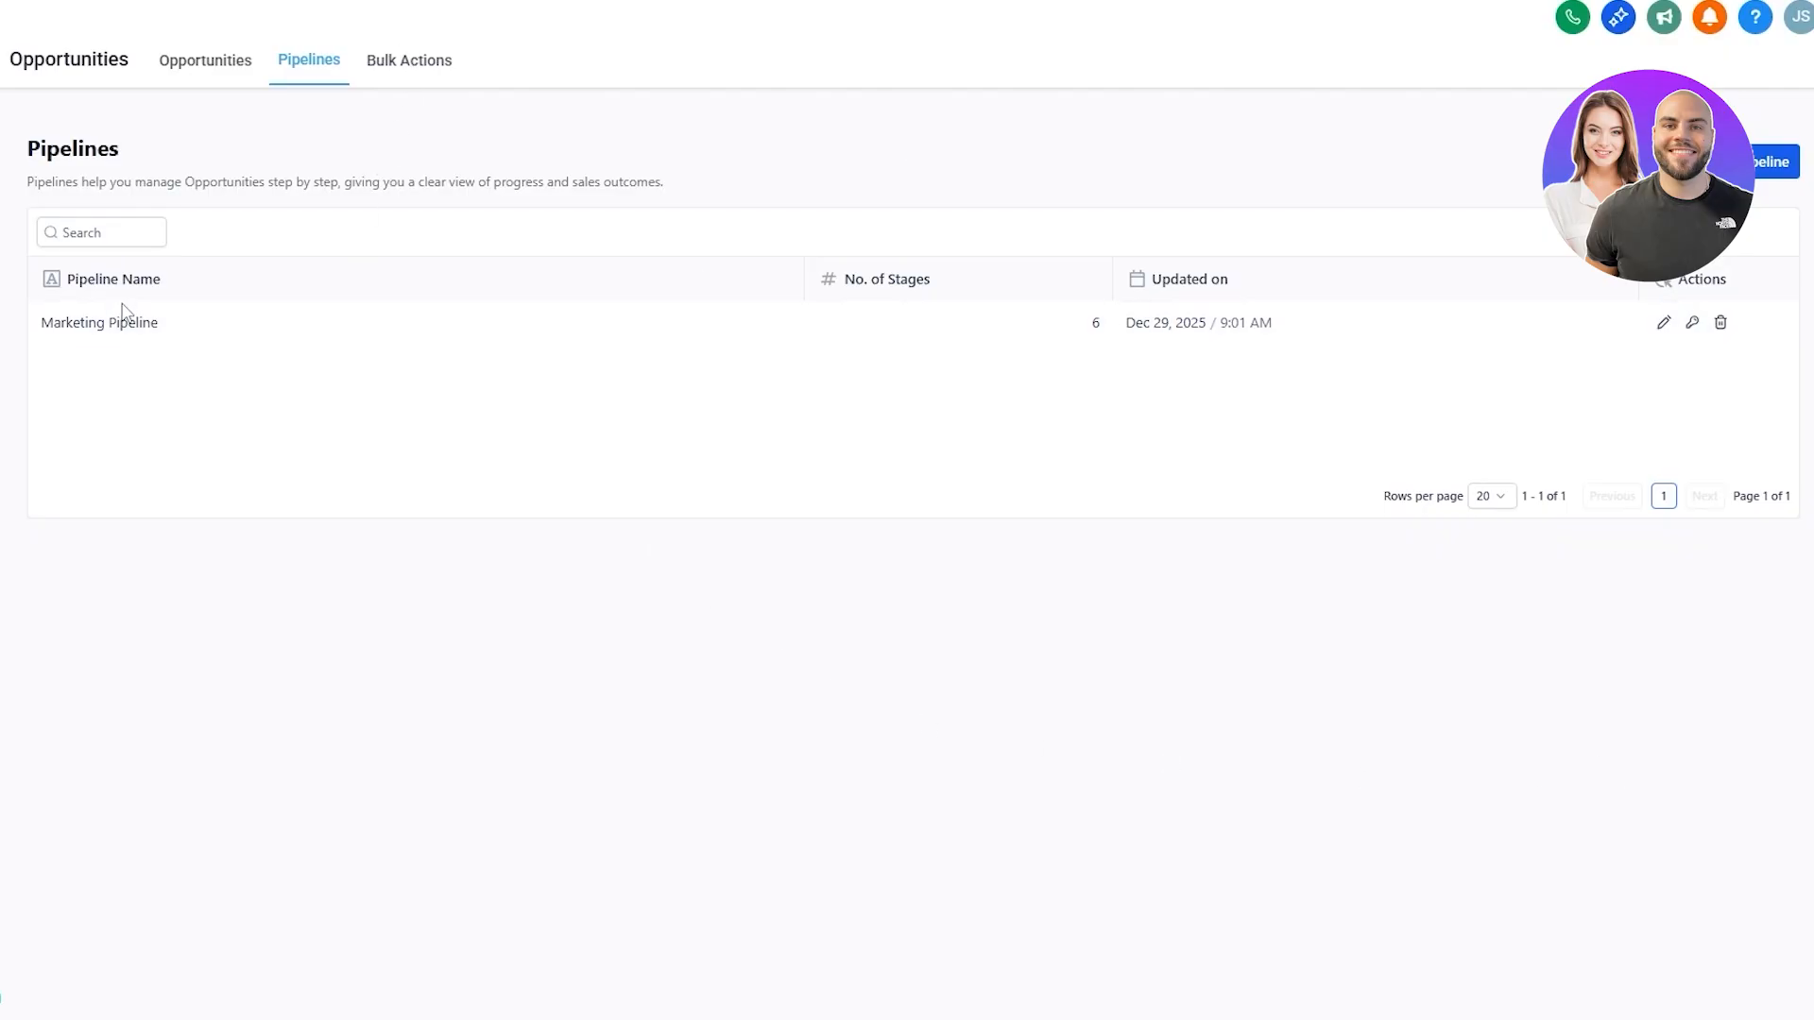
# Drag the $15,000 opportunity into Visit Attended, then back into New Lead
pyautogui.click(186, 63)
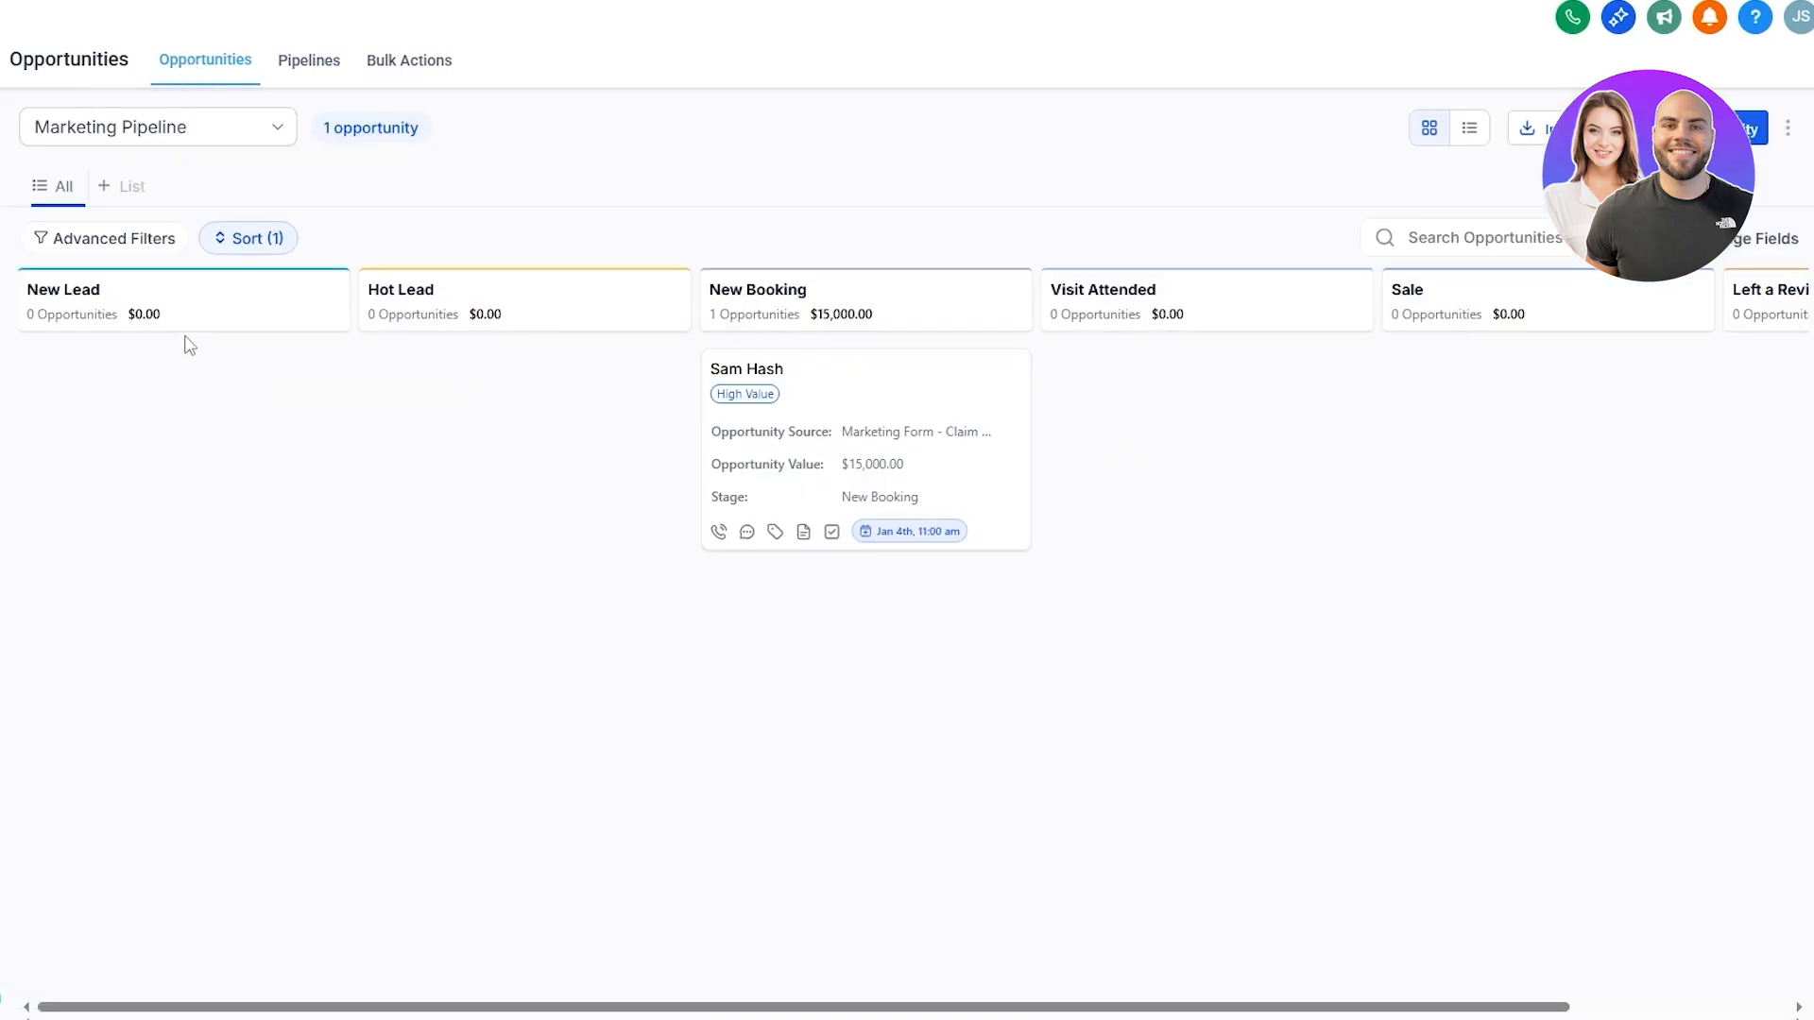
pyautogui.moveTo(843, 456); pyautogui.dragTo(1146, 420)
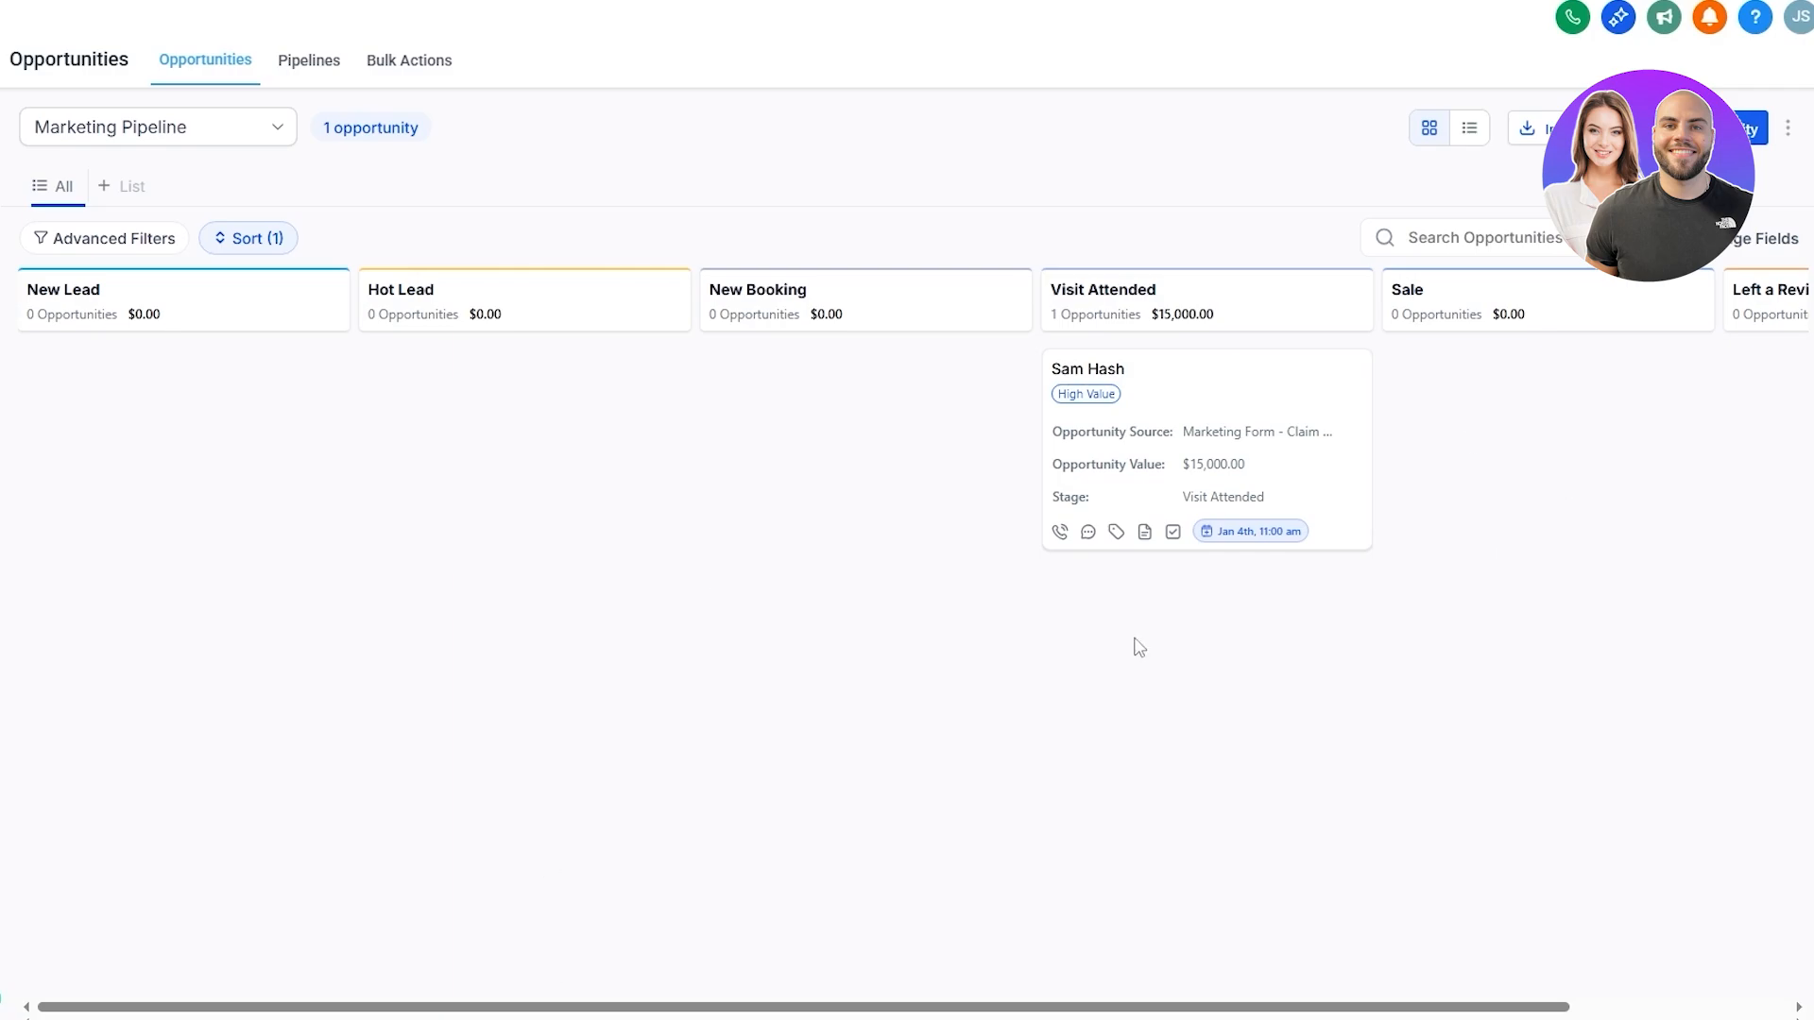
pyautogui.moveTo(1188, 511); pyautogui.dragTo(217, 500)
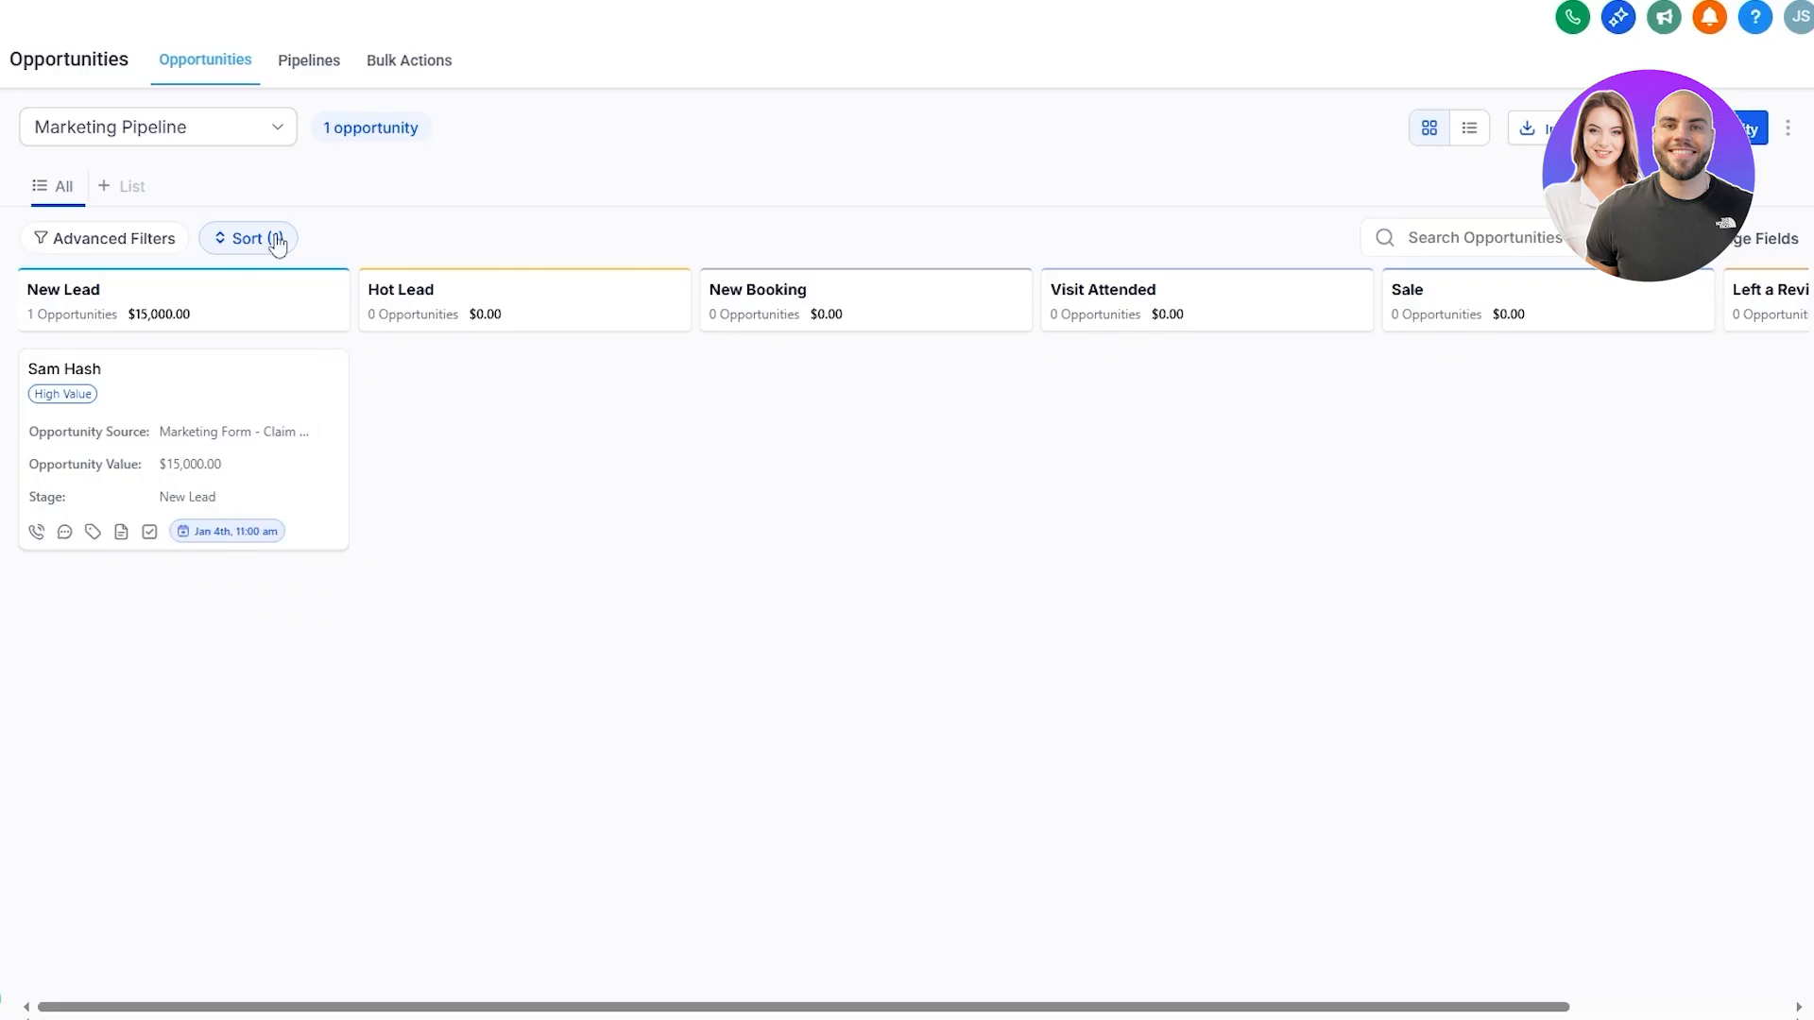
# Create an opportunity for the guest visitor contact with an opportunity value of 5000
pyautogui.click(1700, 129)
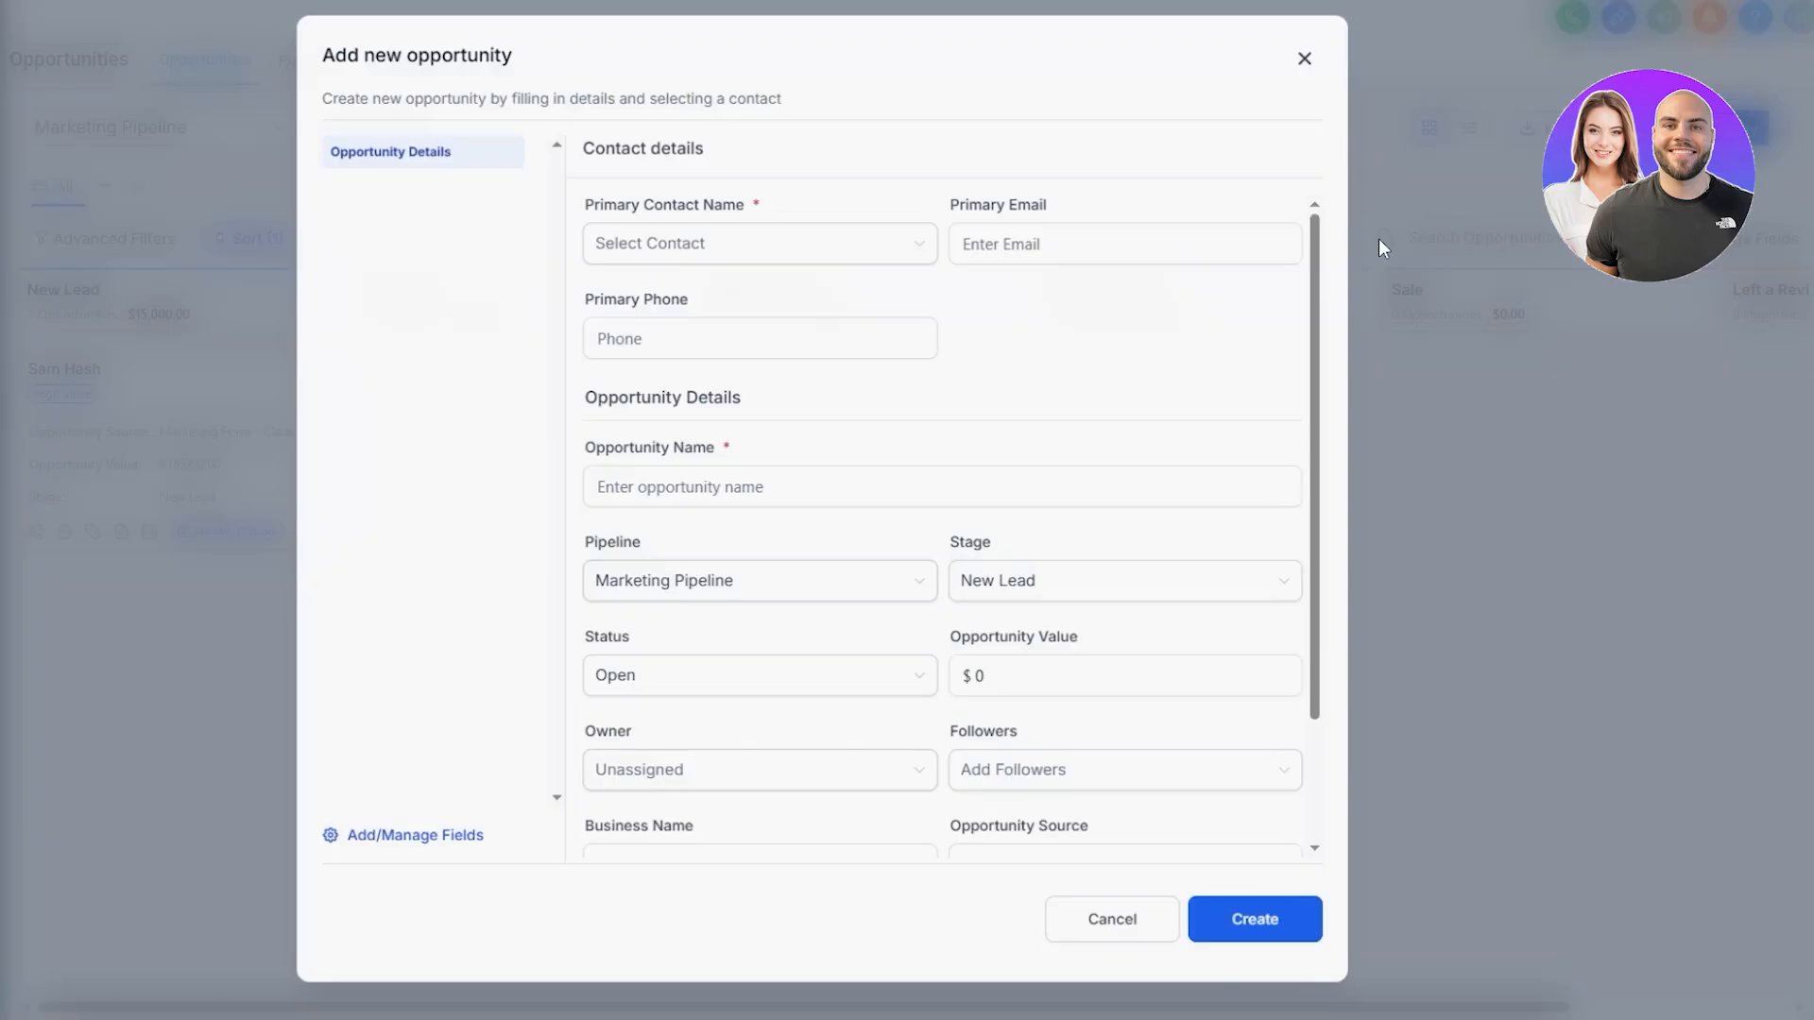
pyautogui.click(843, 274)
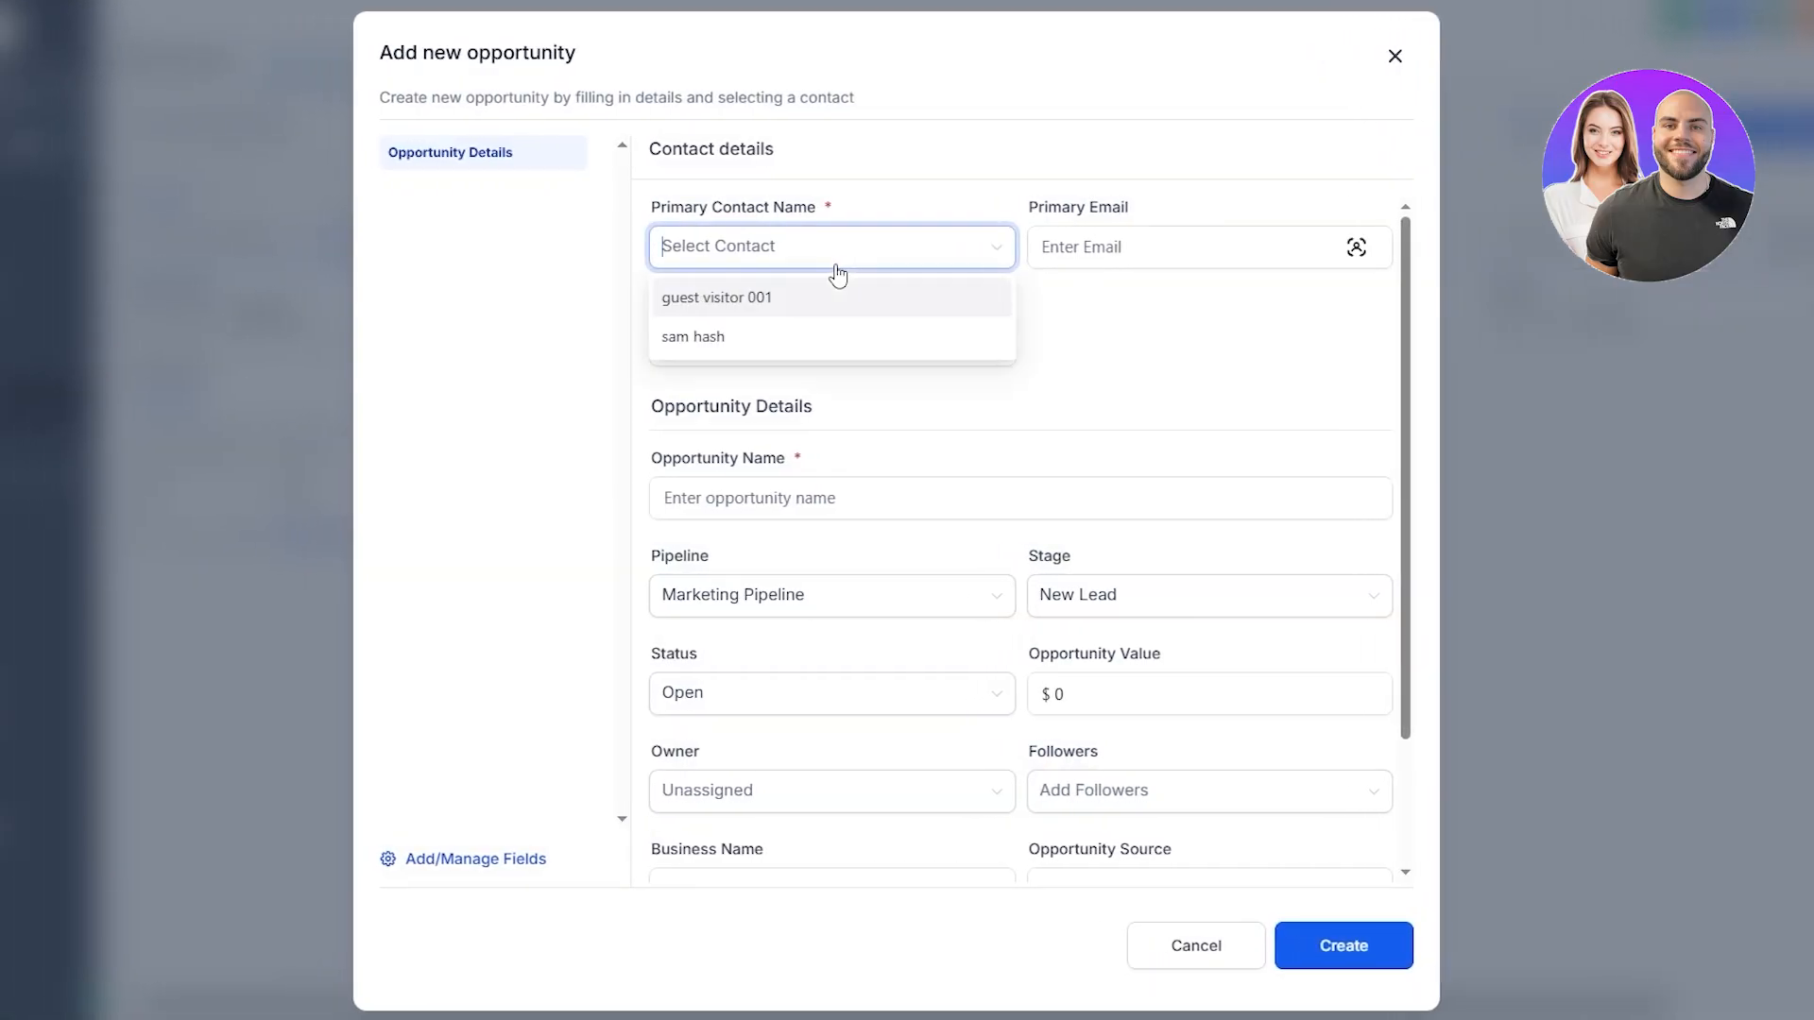
pyautogui.click(699, 301)
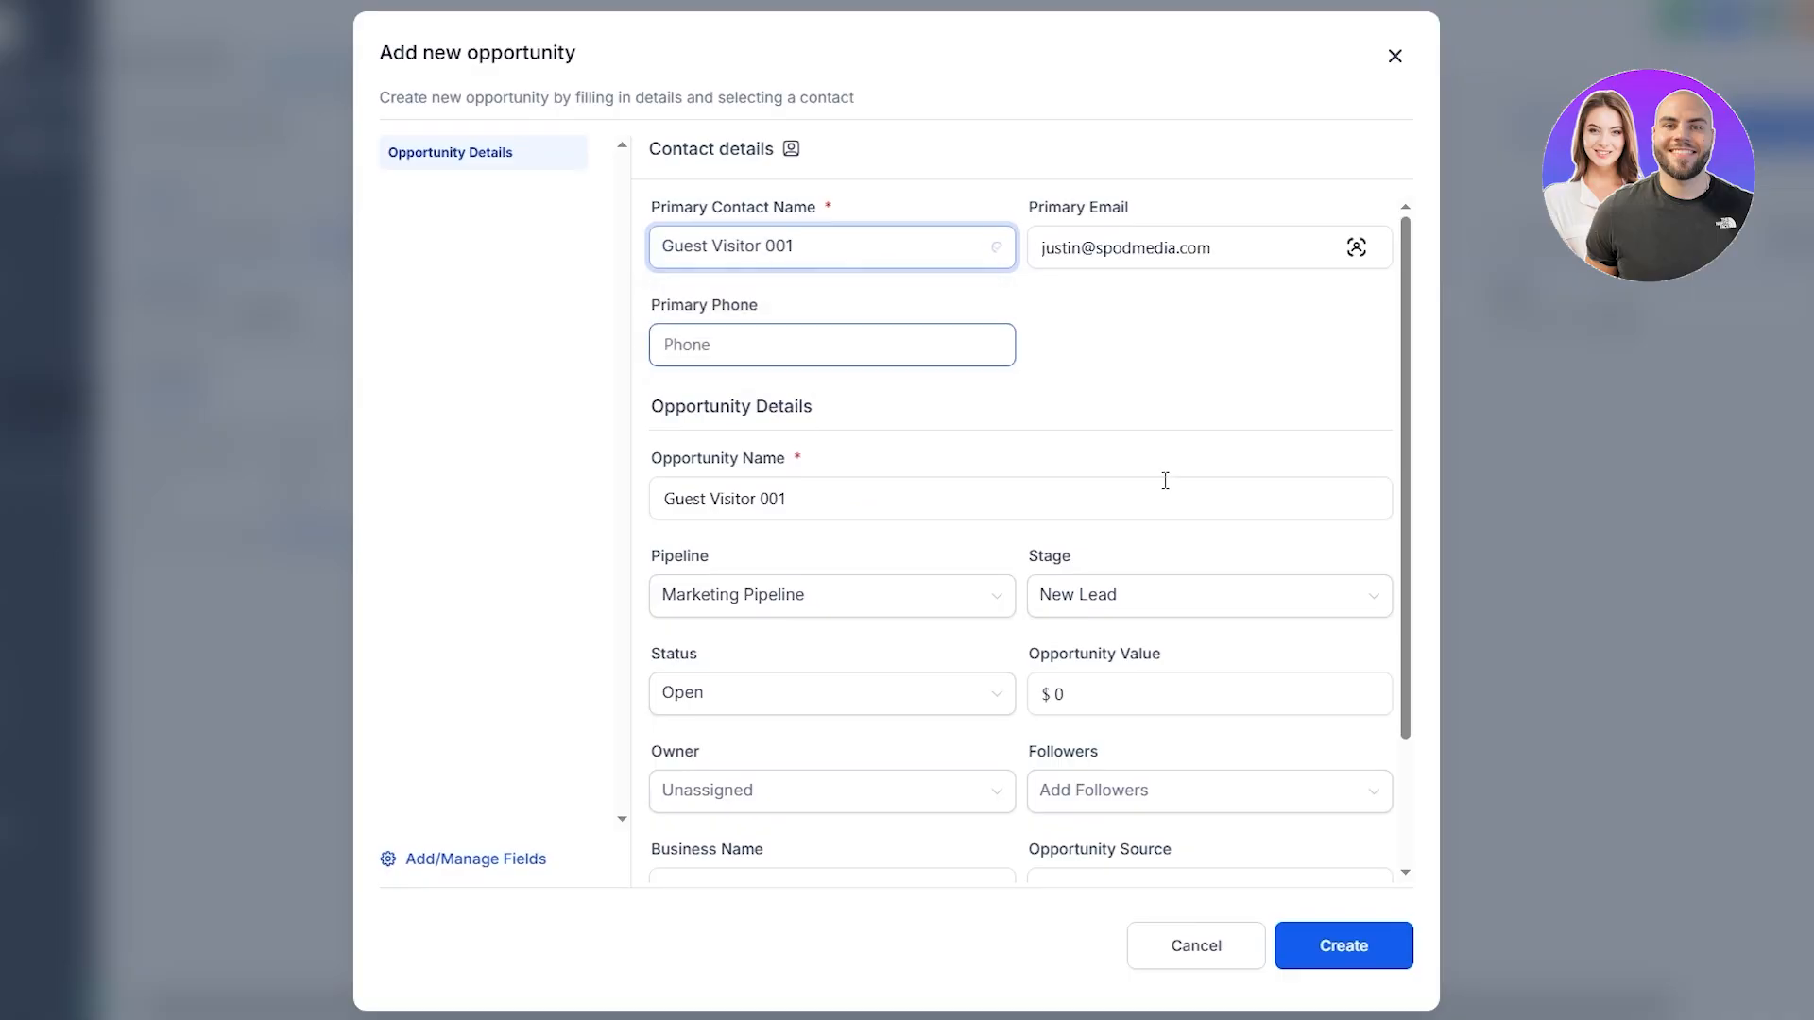
pyautogui.click(1351, 943)
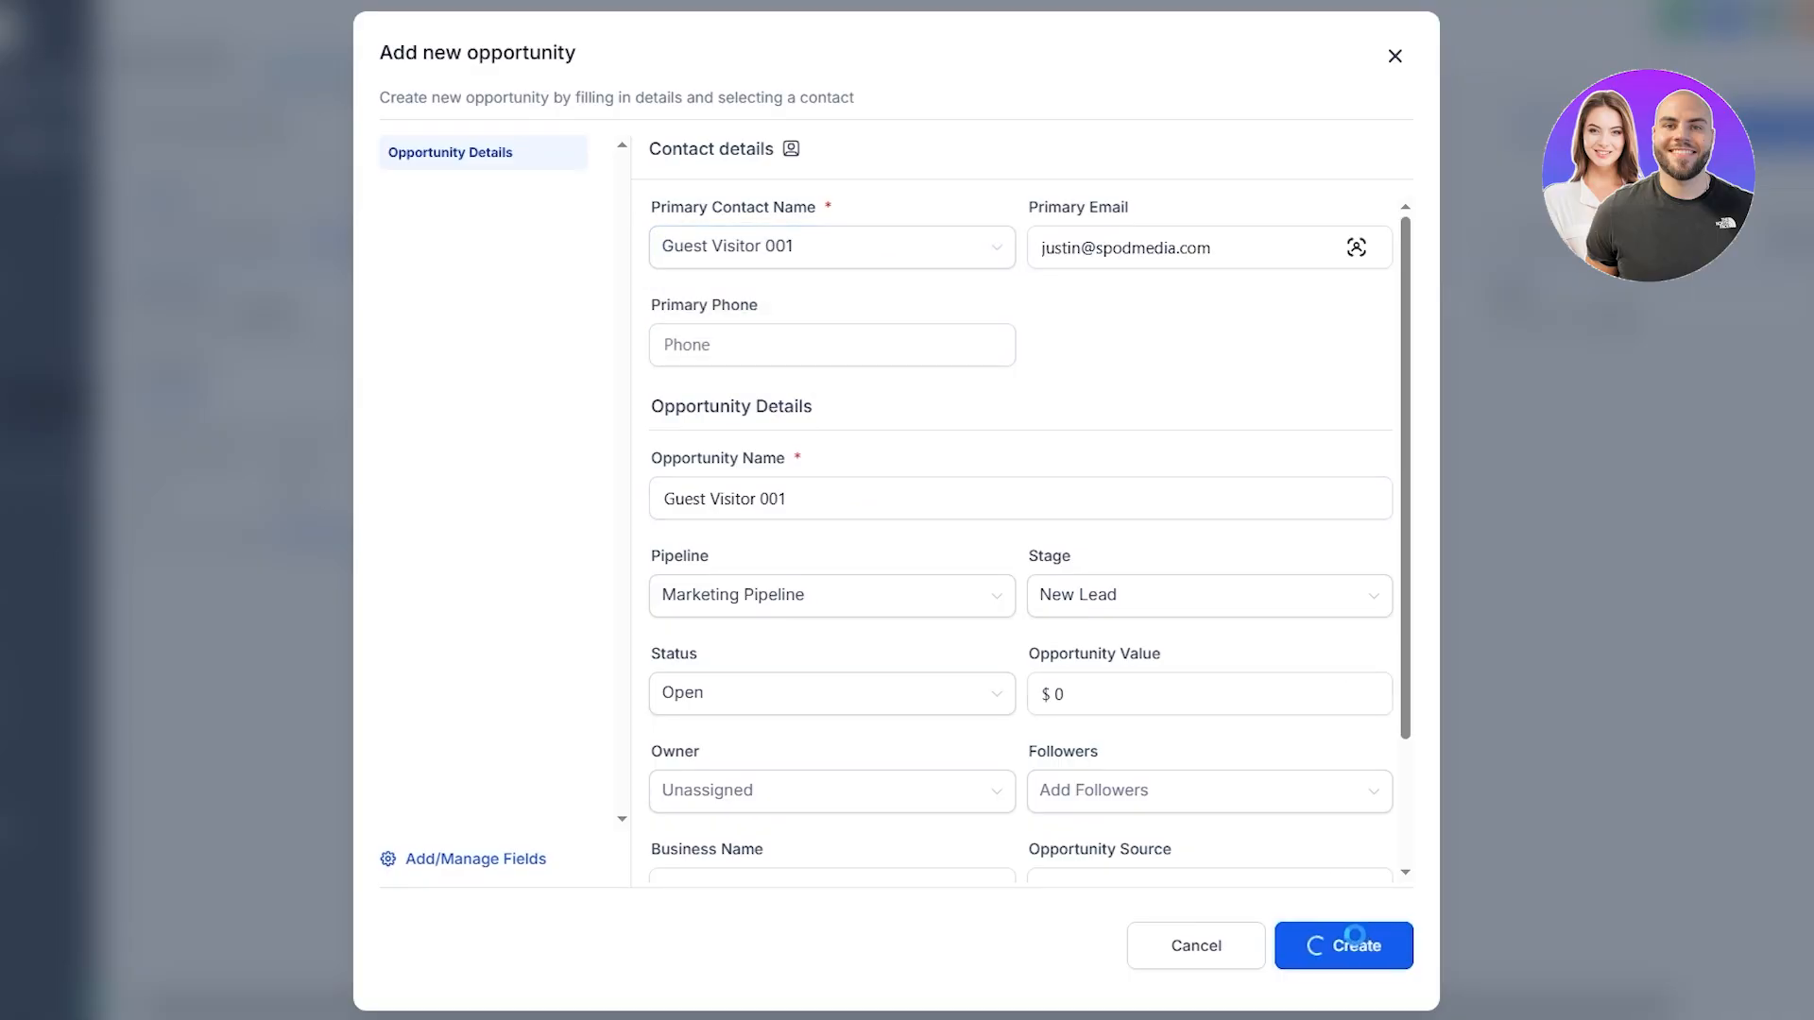
pyautogui.click(1096, 696)
pyautogui.doubleClick(1131, 694)
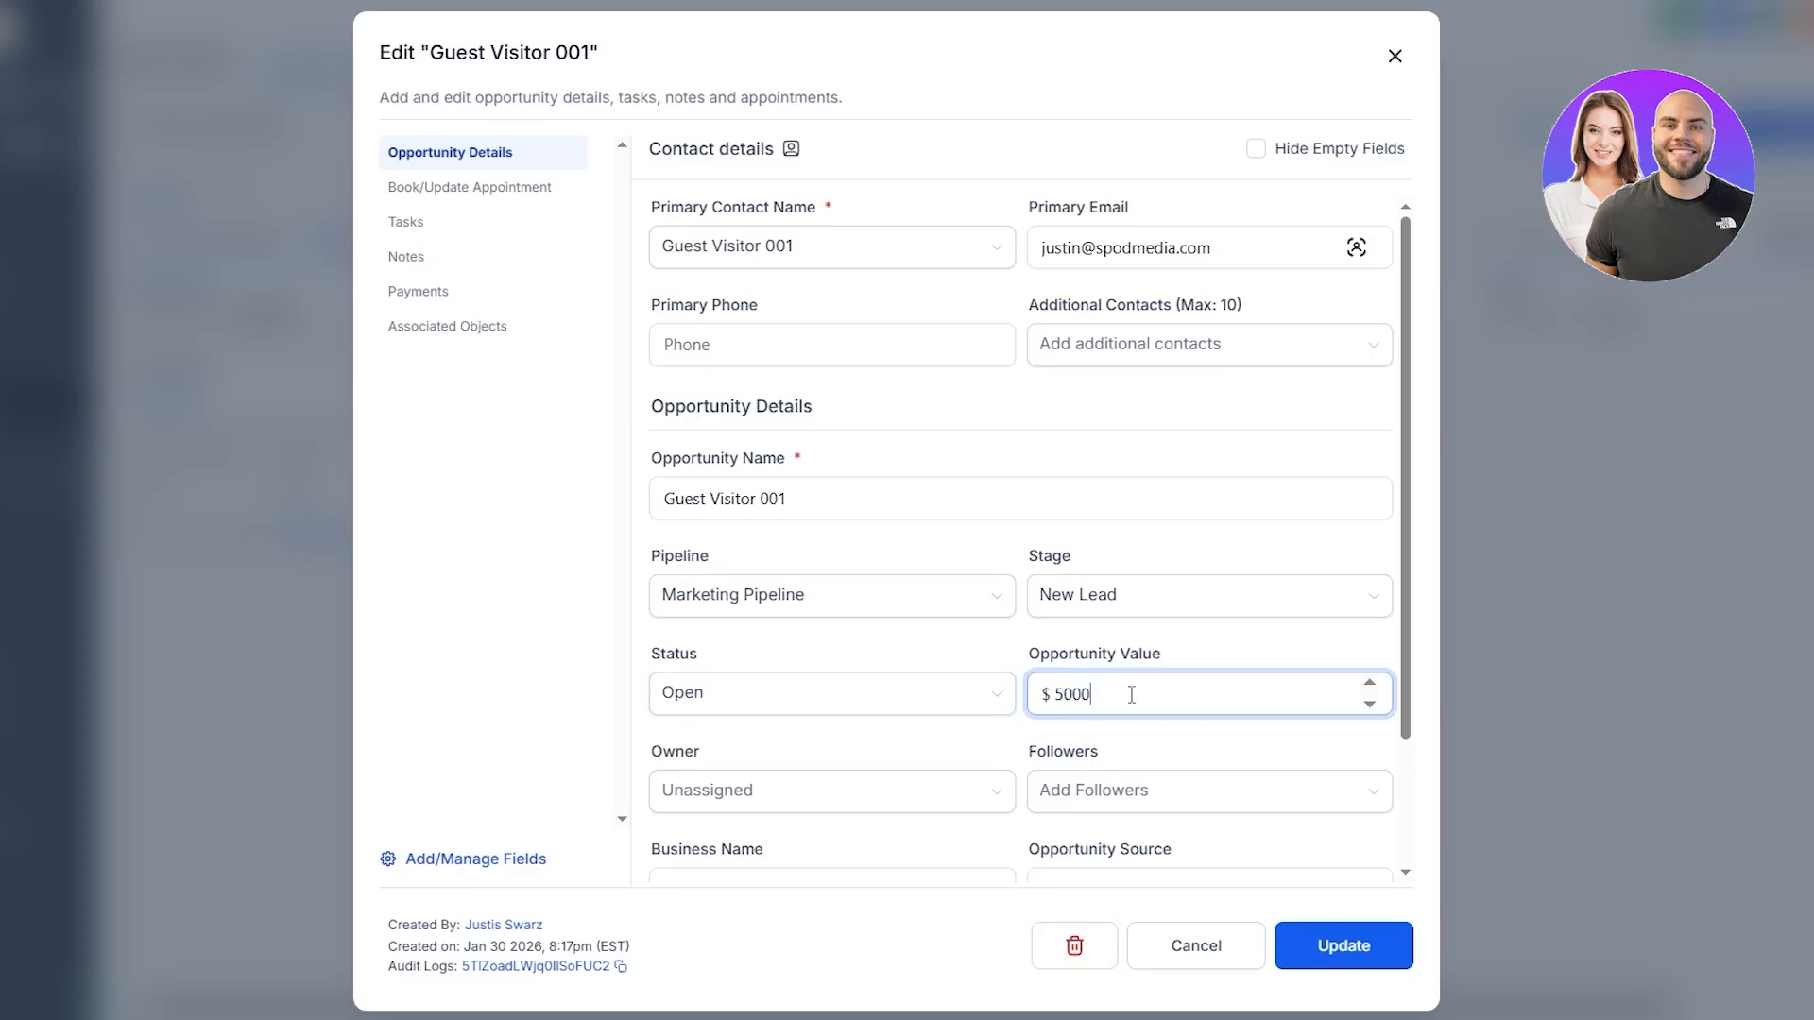
pyautogui.click(1352, 944)
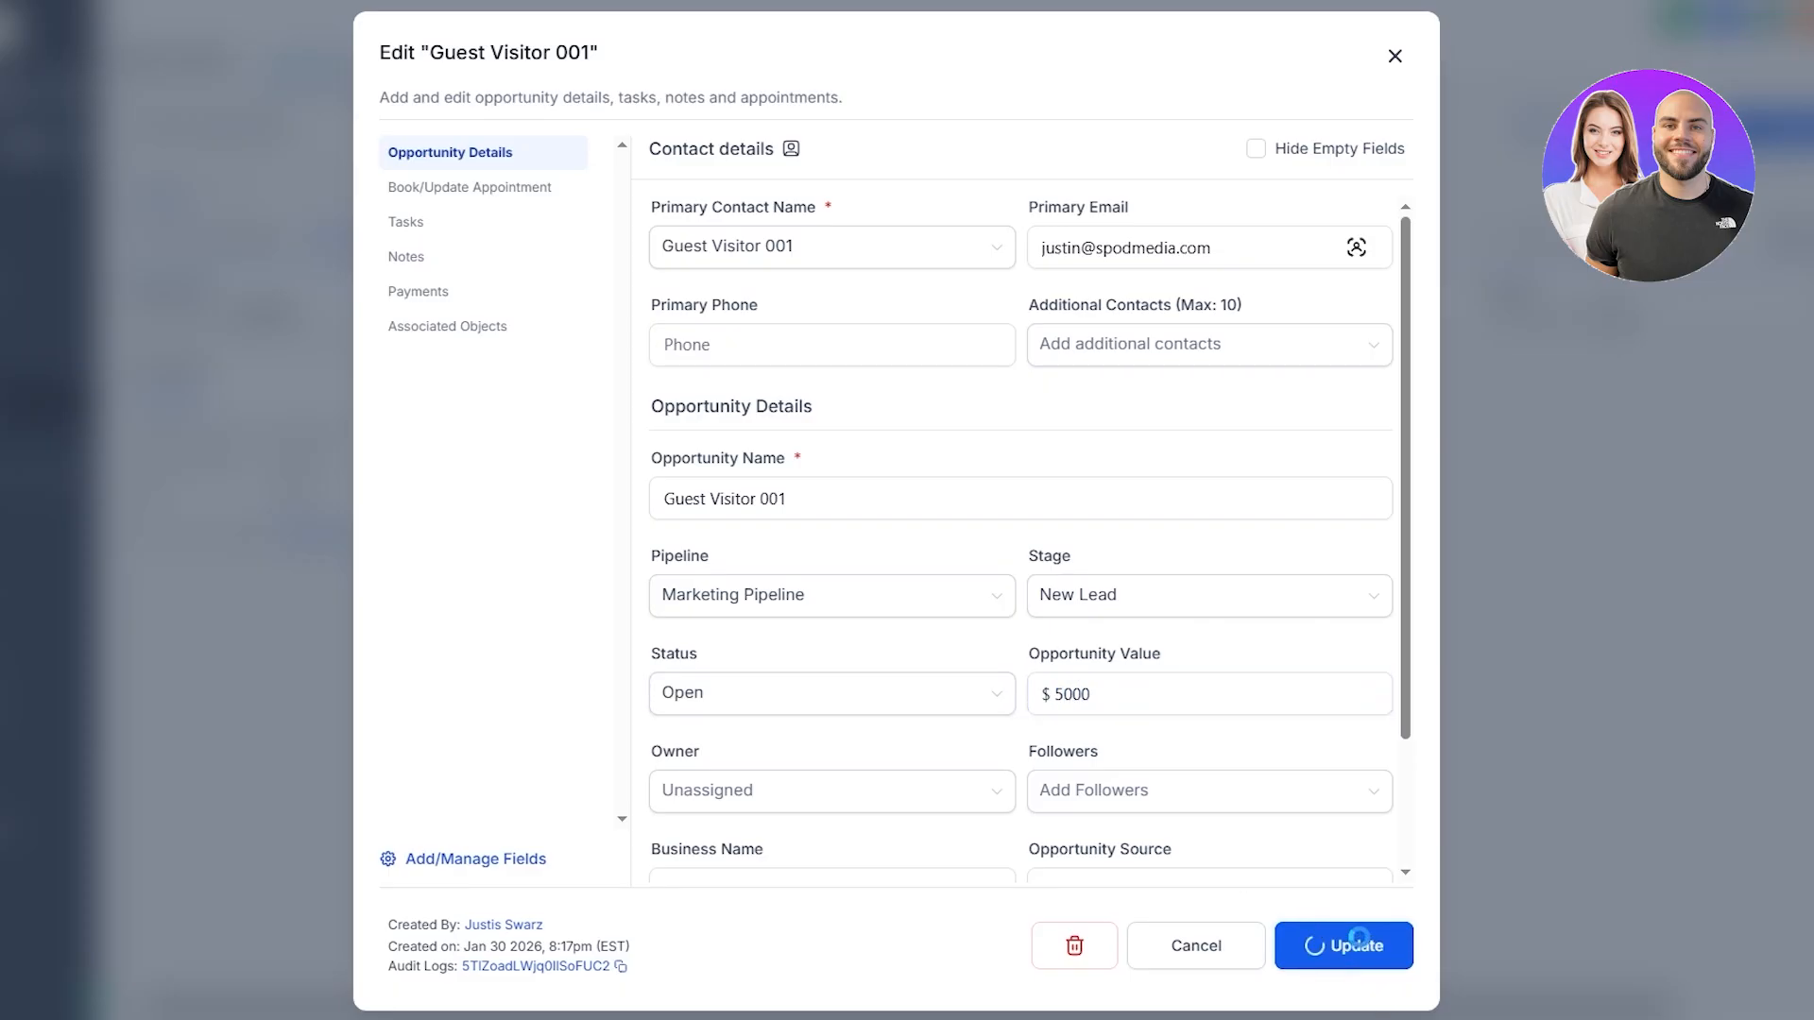
pyautogui.scroll(-3, 853, 815)
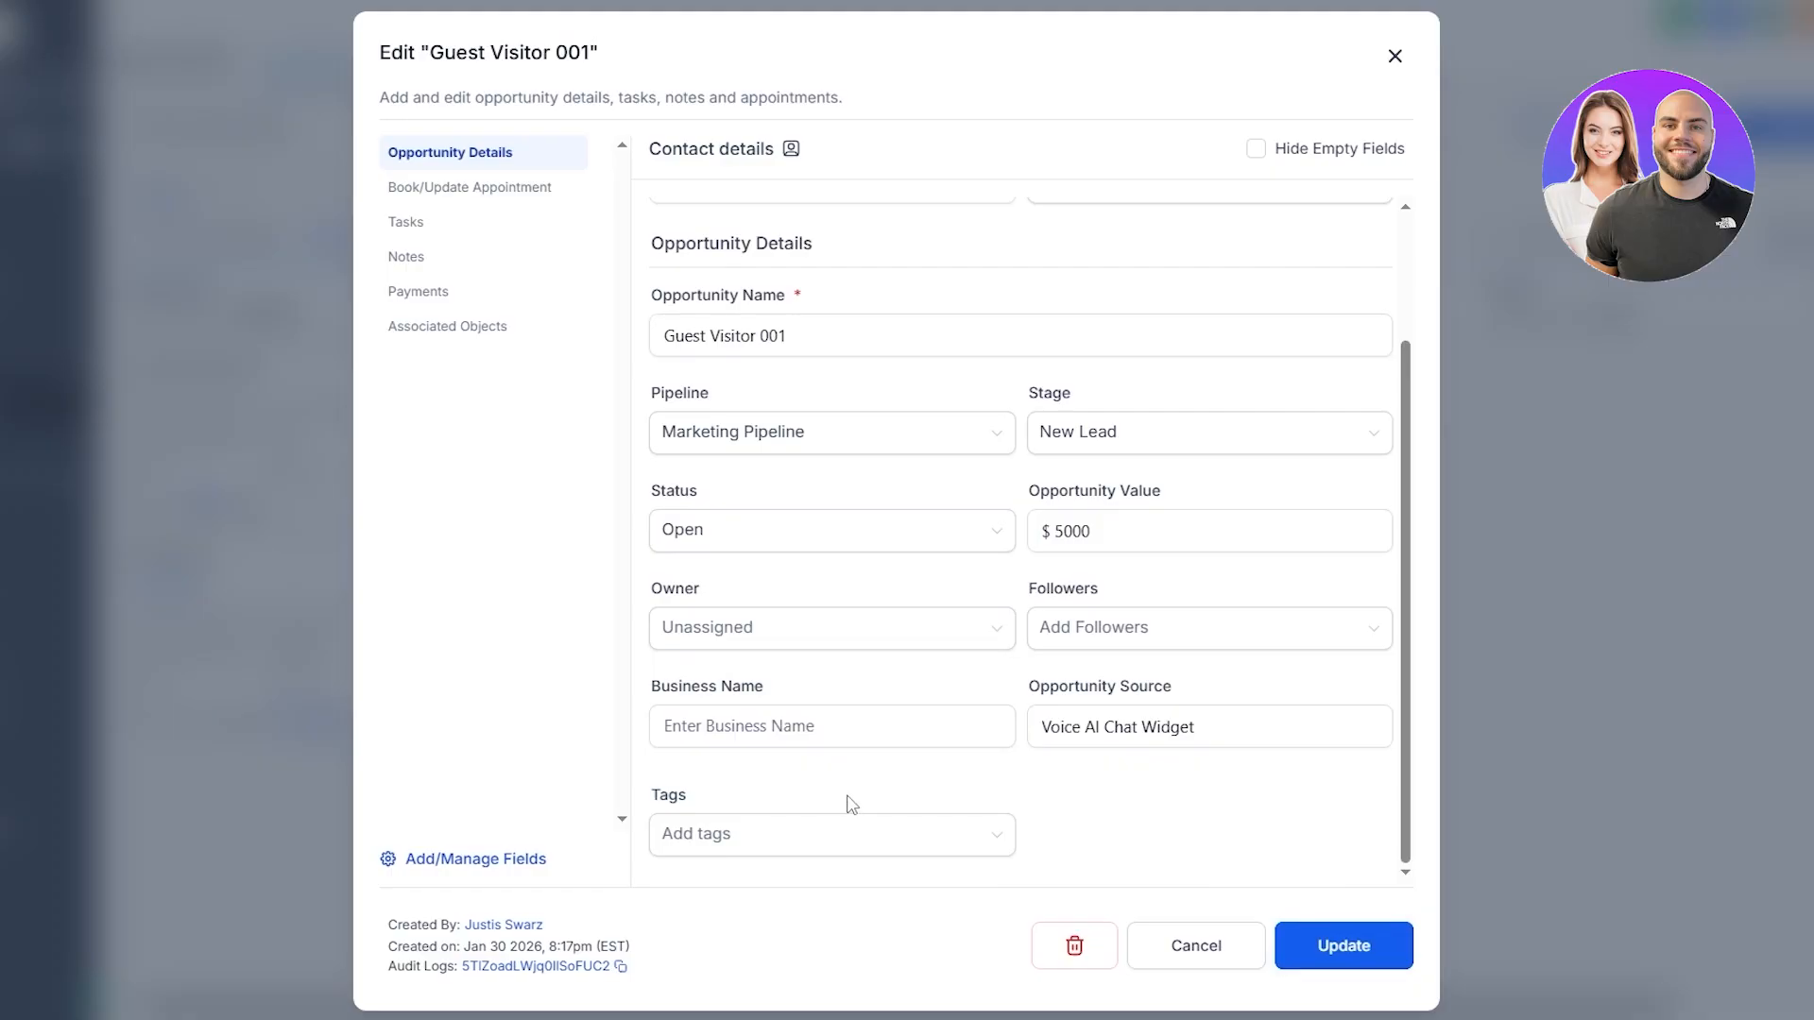
# Create and apply the 'hot lead' tag to the new opportunity
pyautogui.click(749, 828)
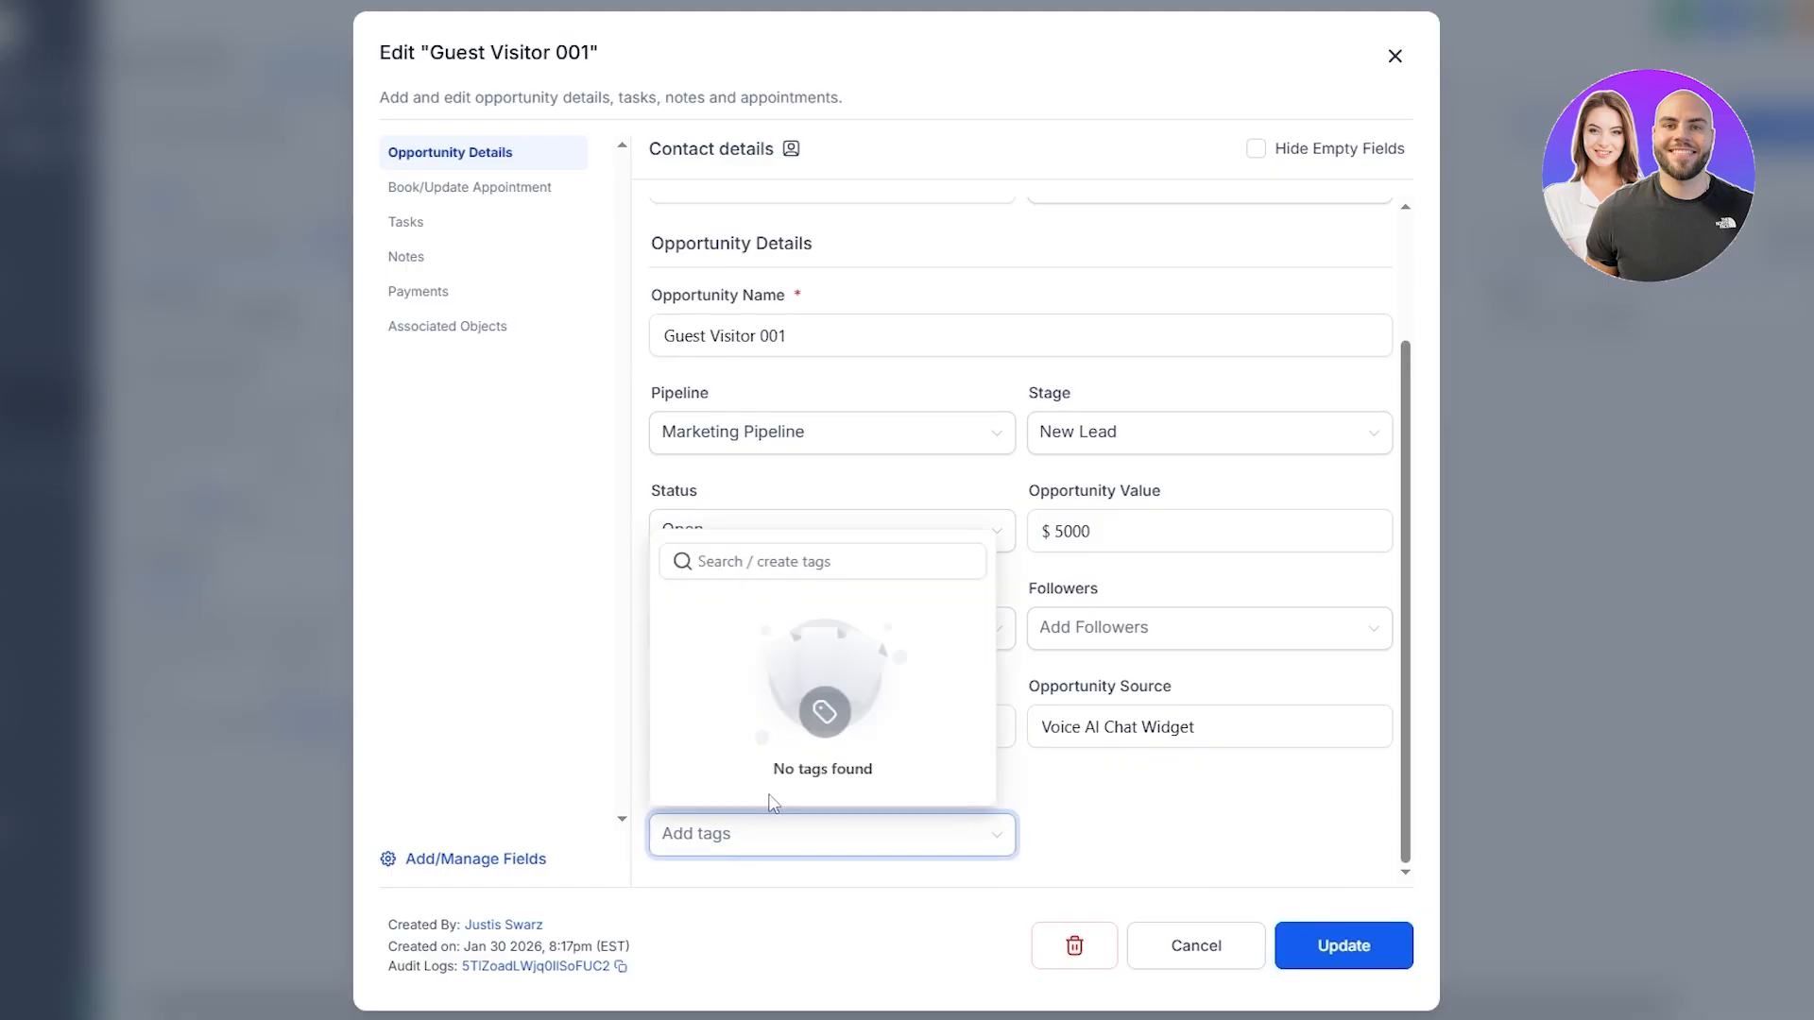
pyautogui.click(797, 560)
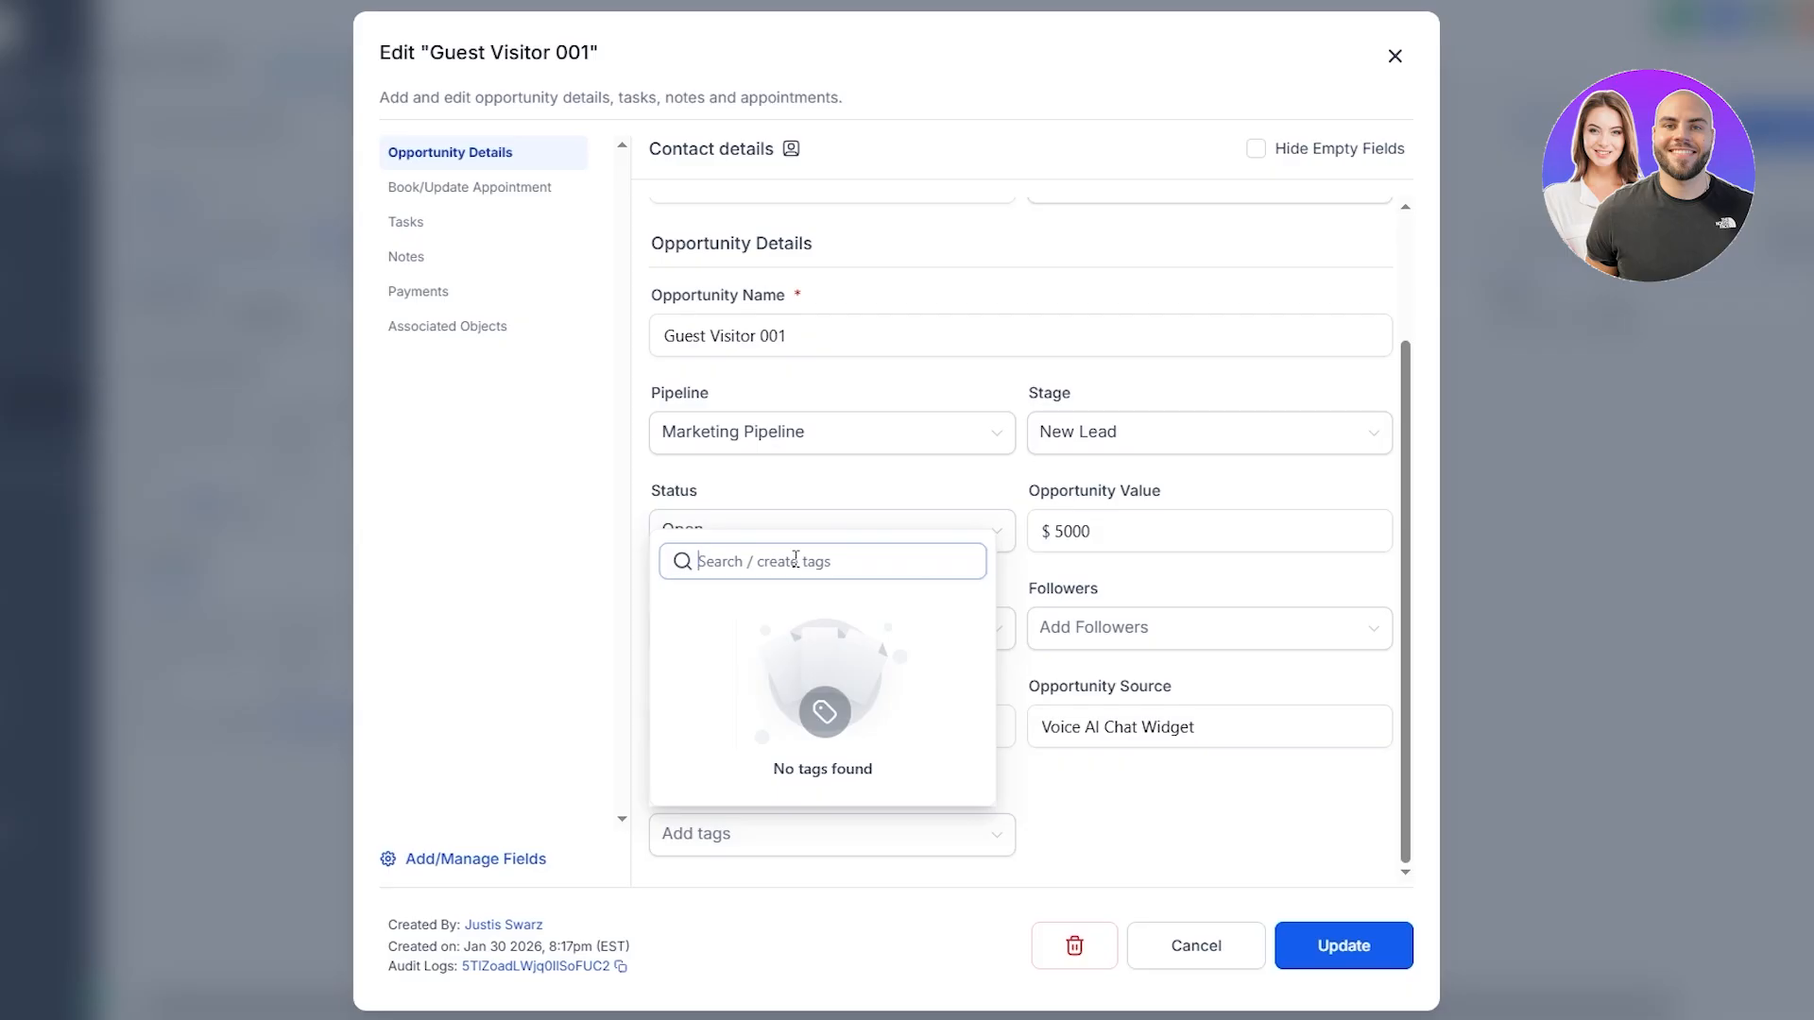
pyautogui.write('hot lead')
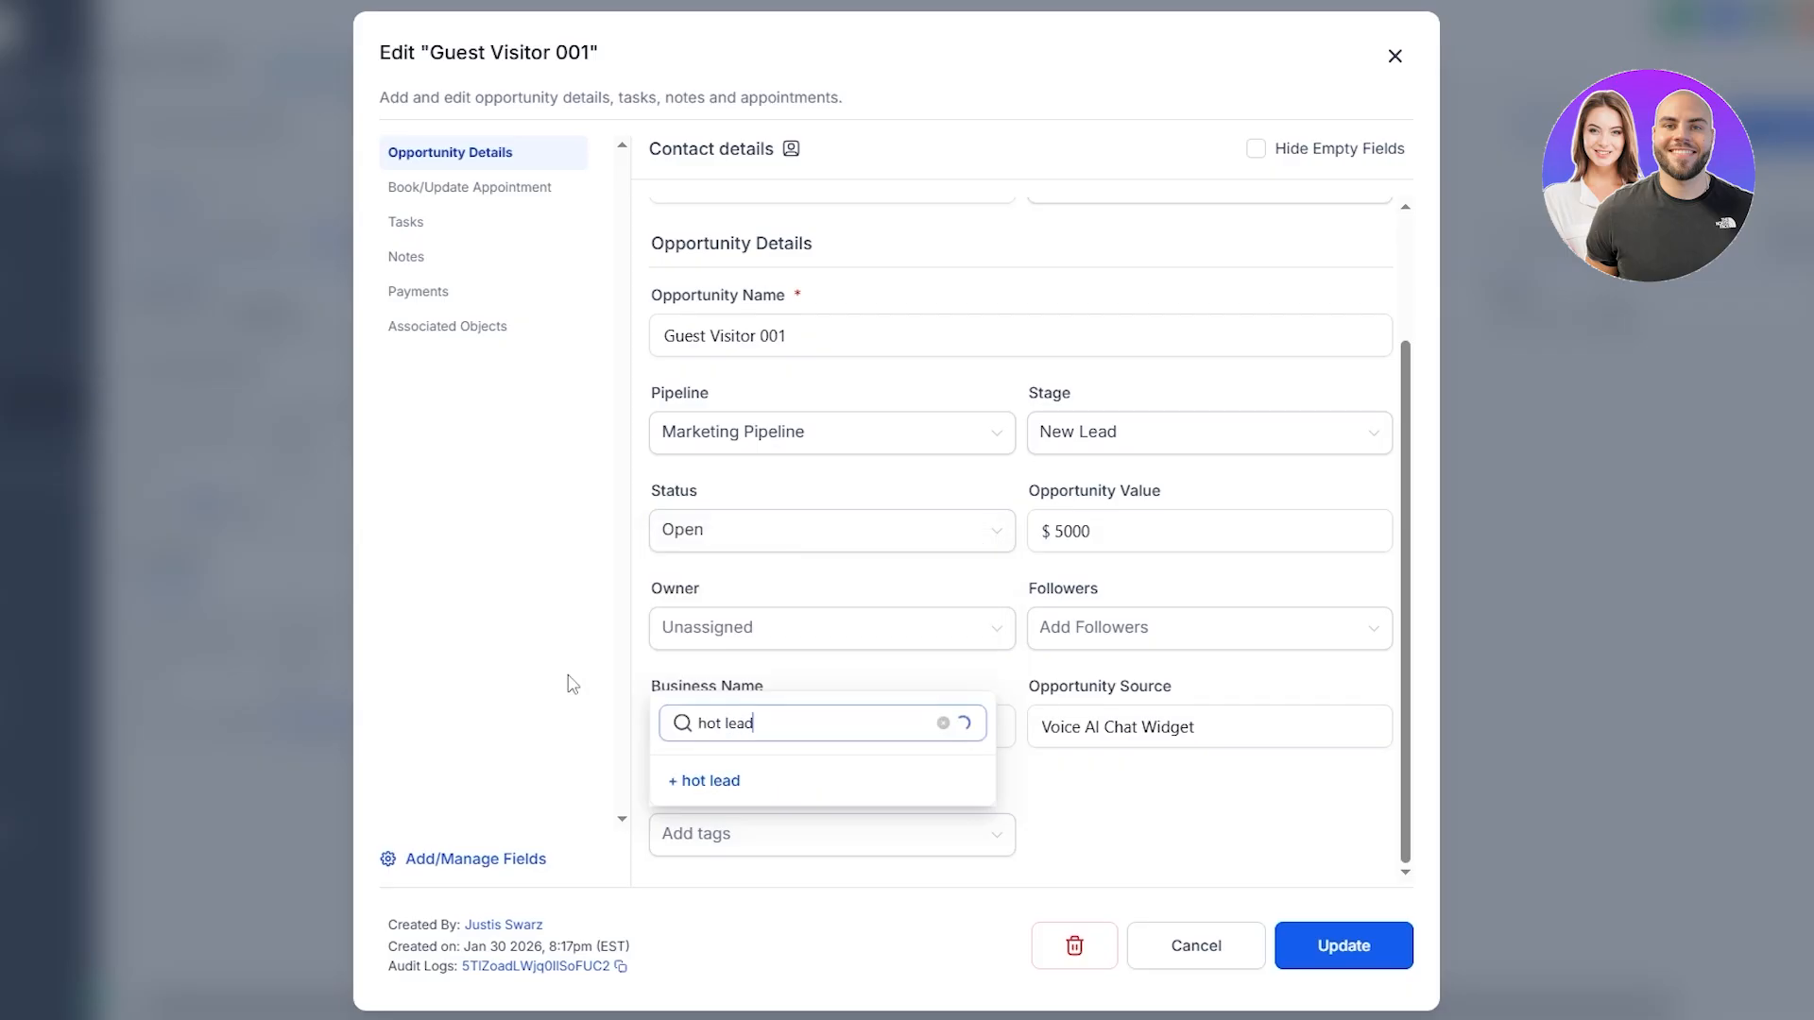
pyautogui.click(700, 788)
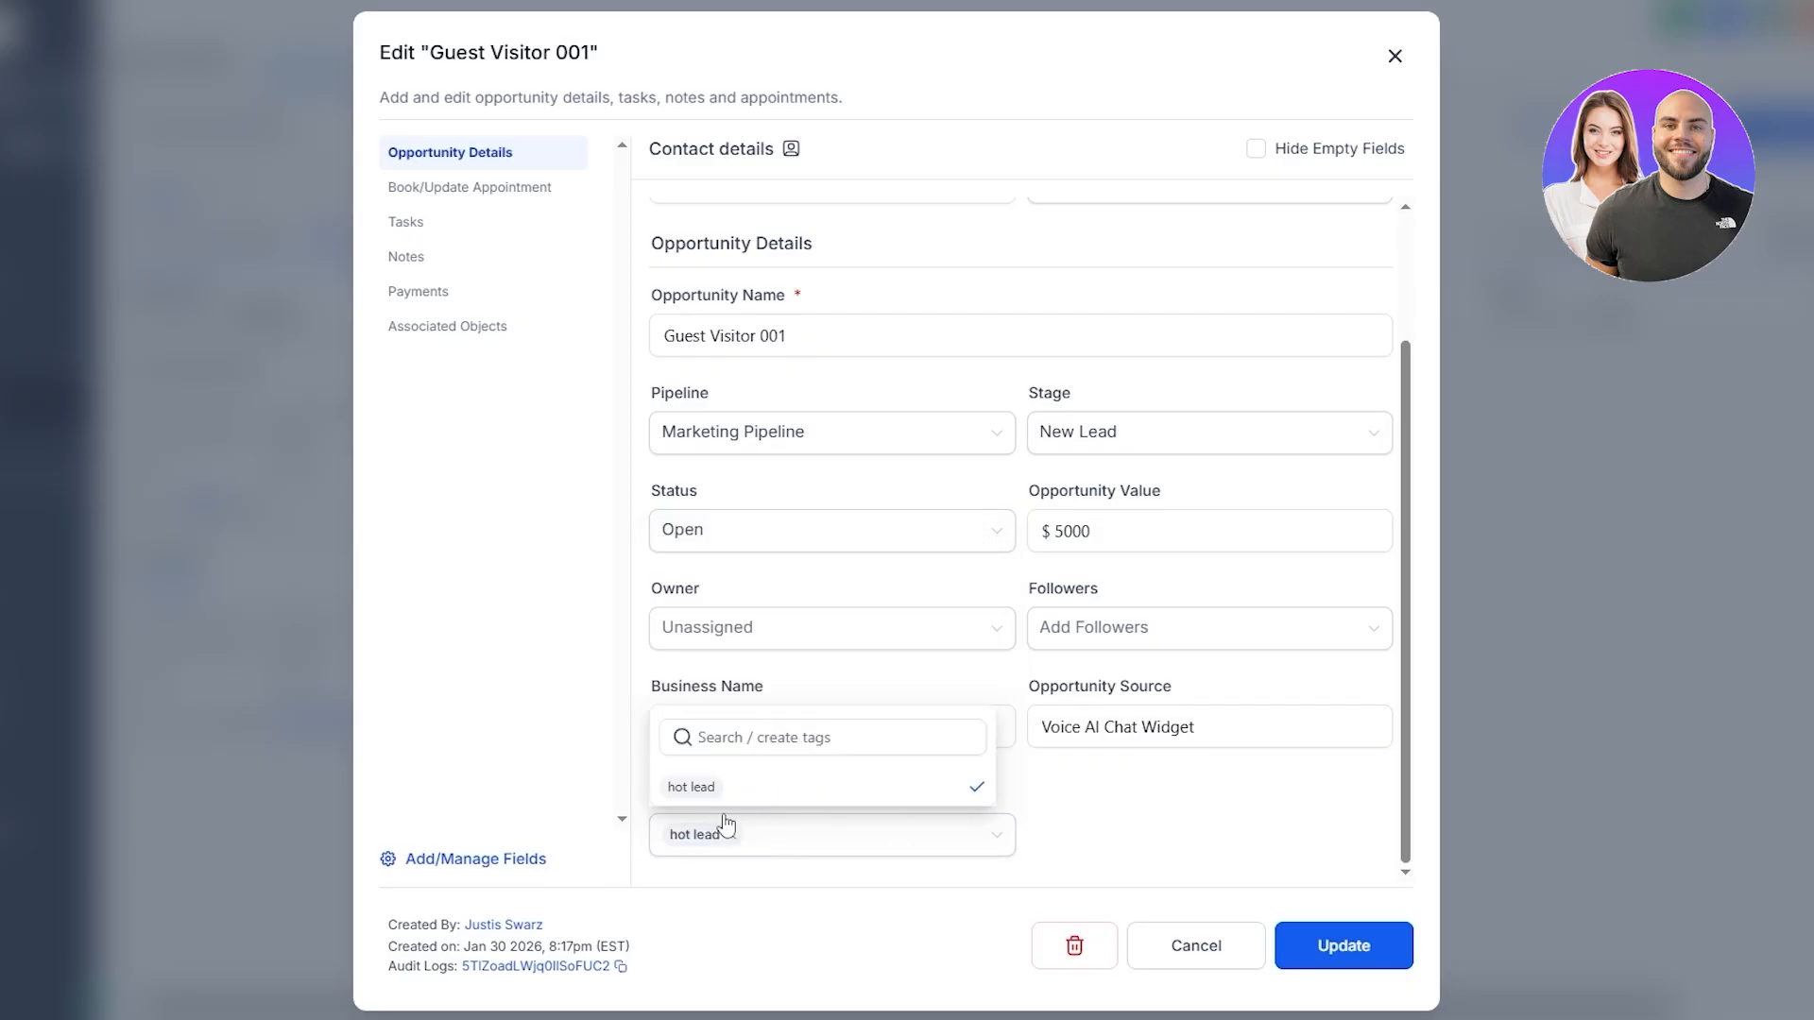
pyautogui.click(1360, 956)
# Save the new opportunity, then tag the $15,000 form opportunity 'high value' and save it
pyautogui.click(1360, 956)
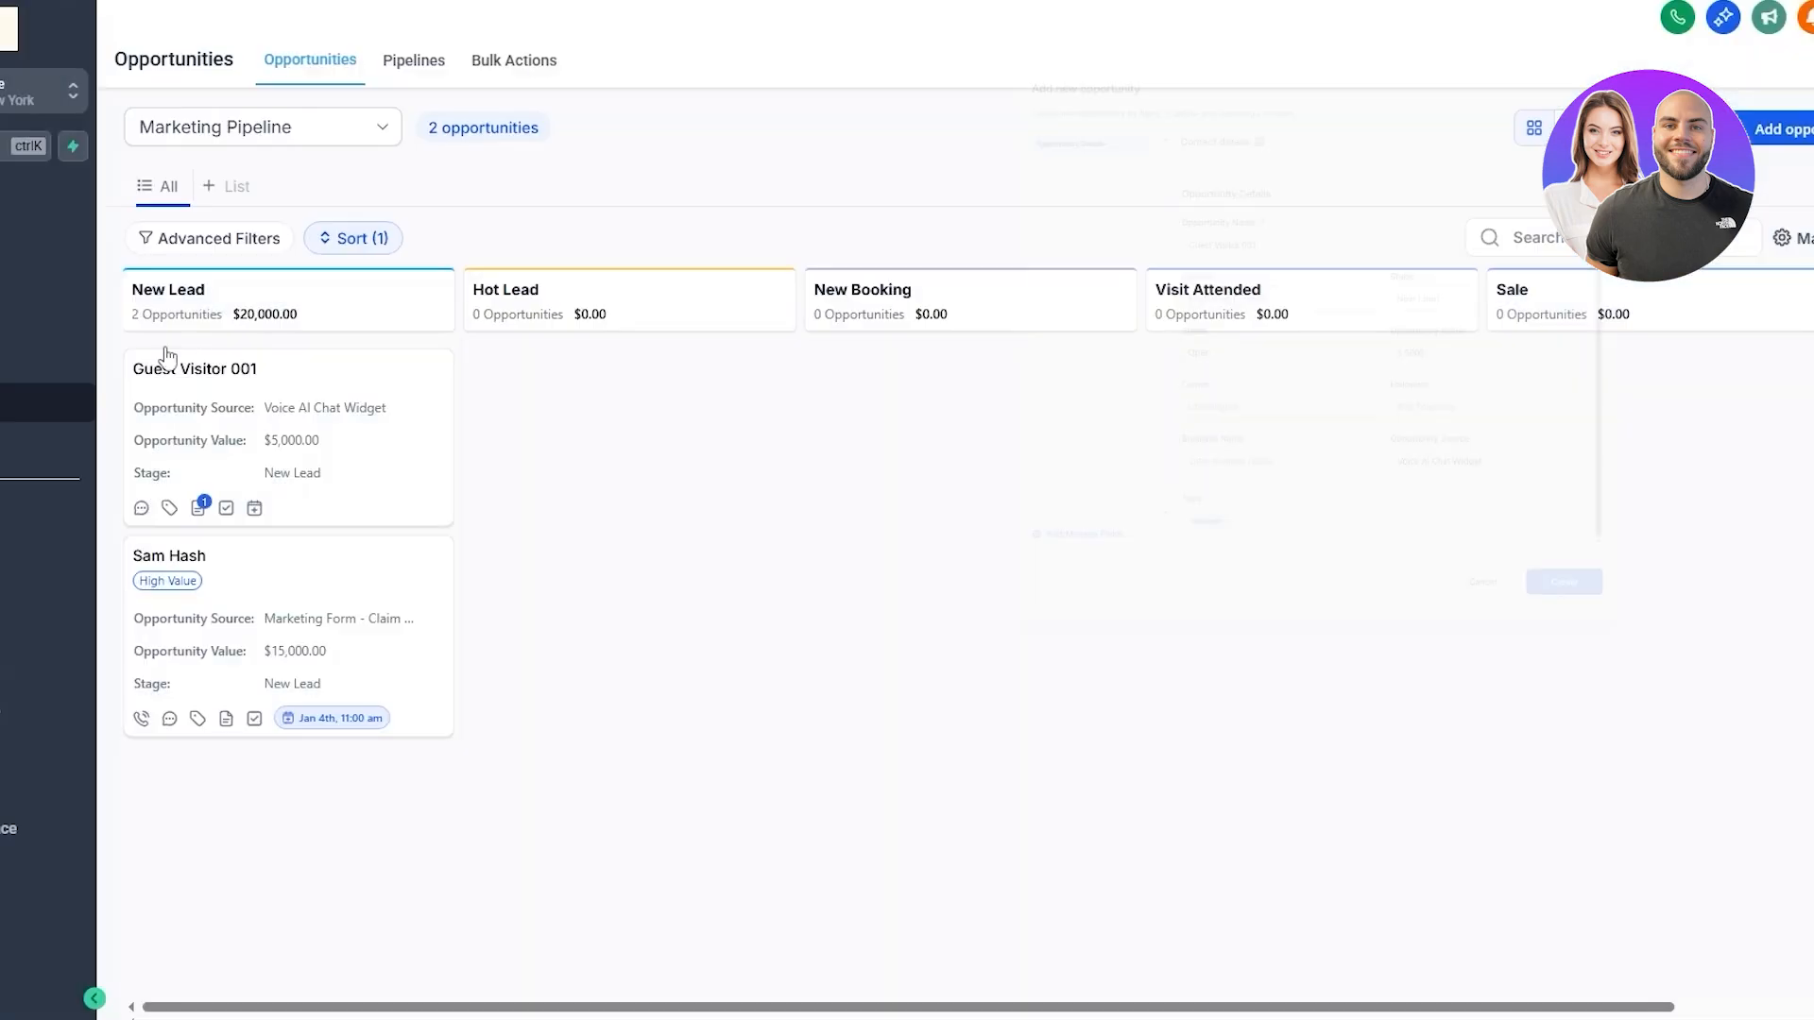
pyautogui.click(315, 454)
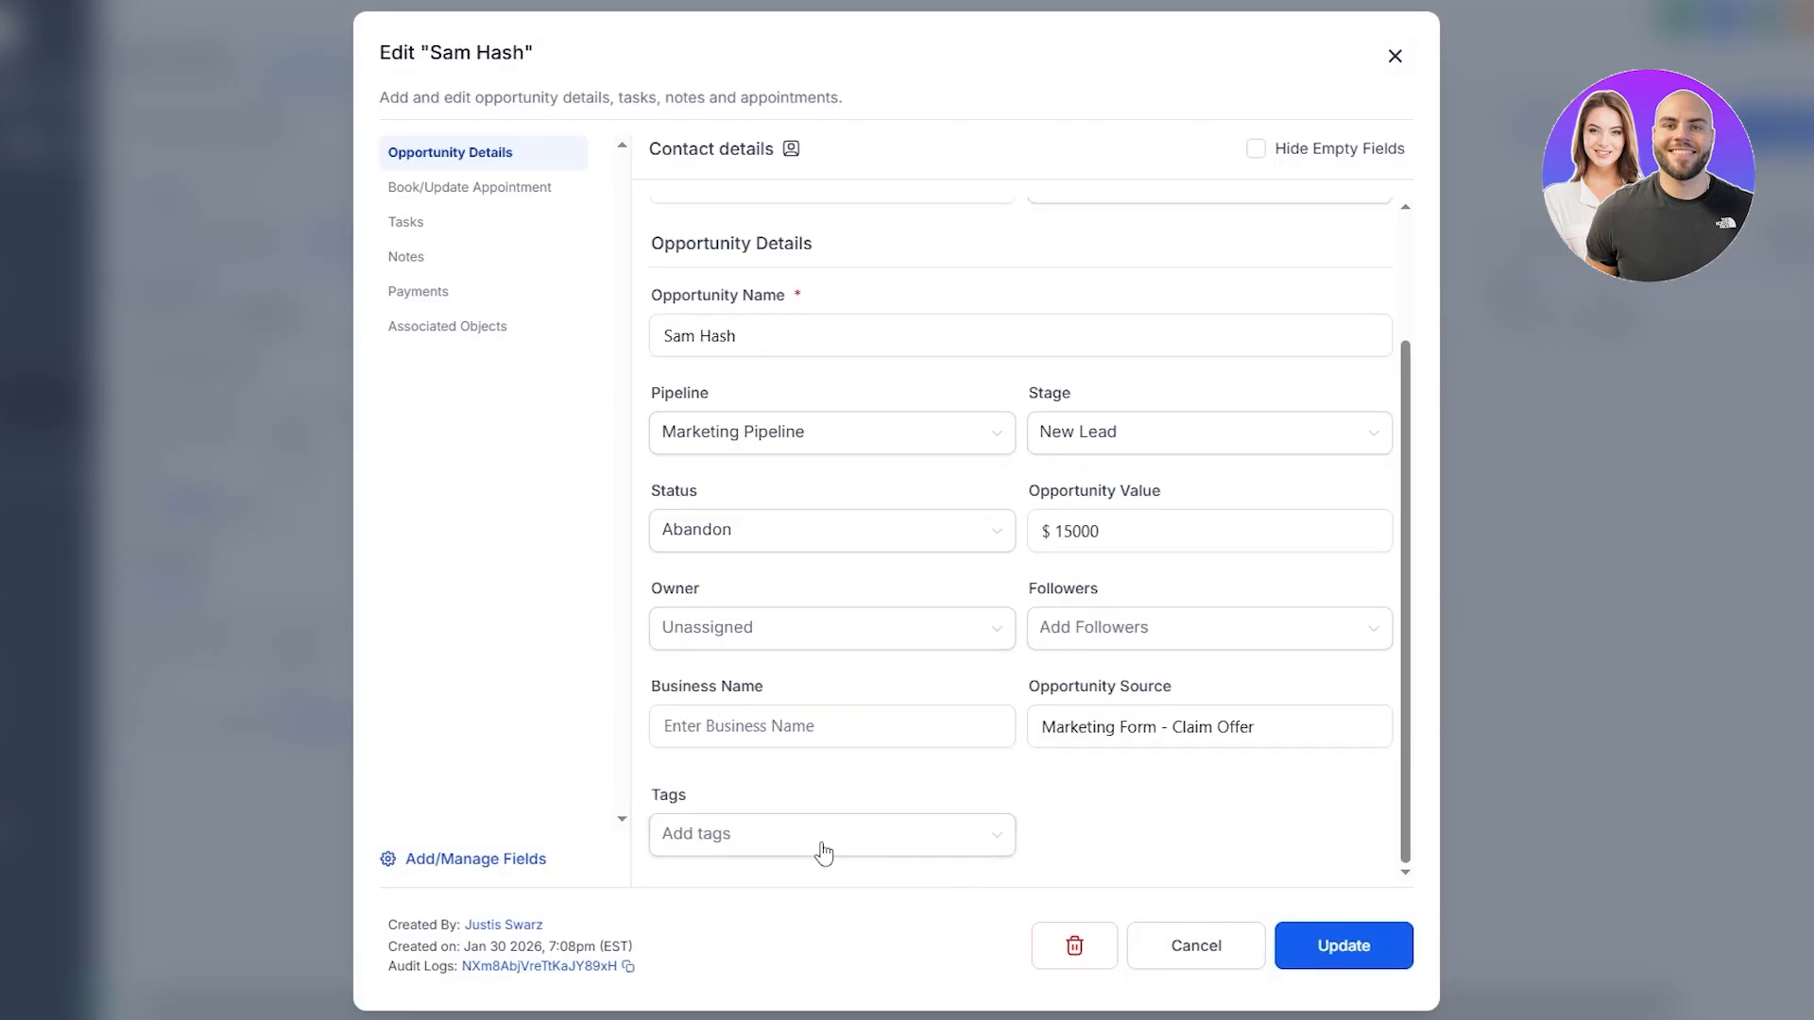
pyautogui.click(825, 844)
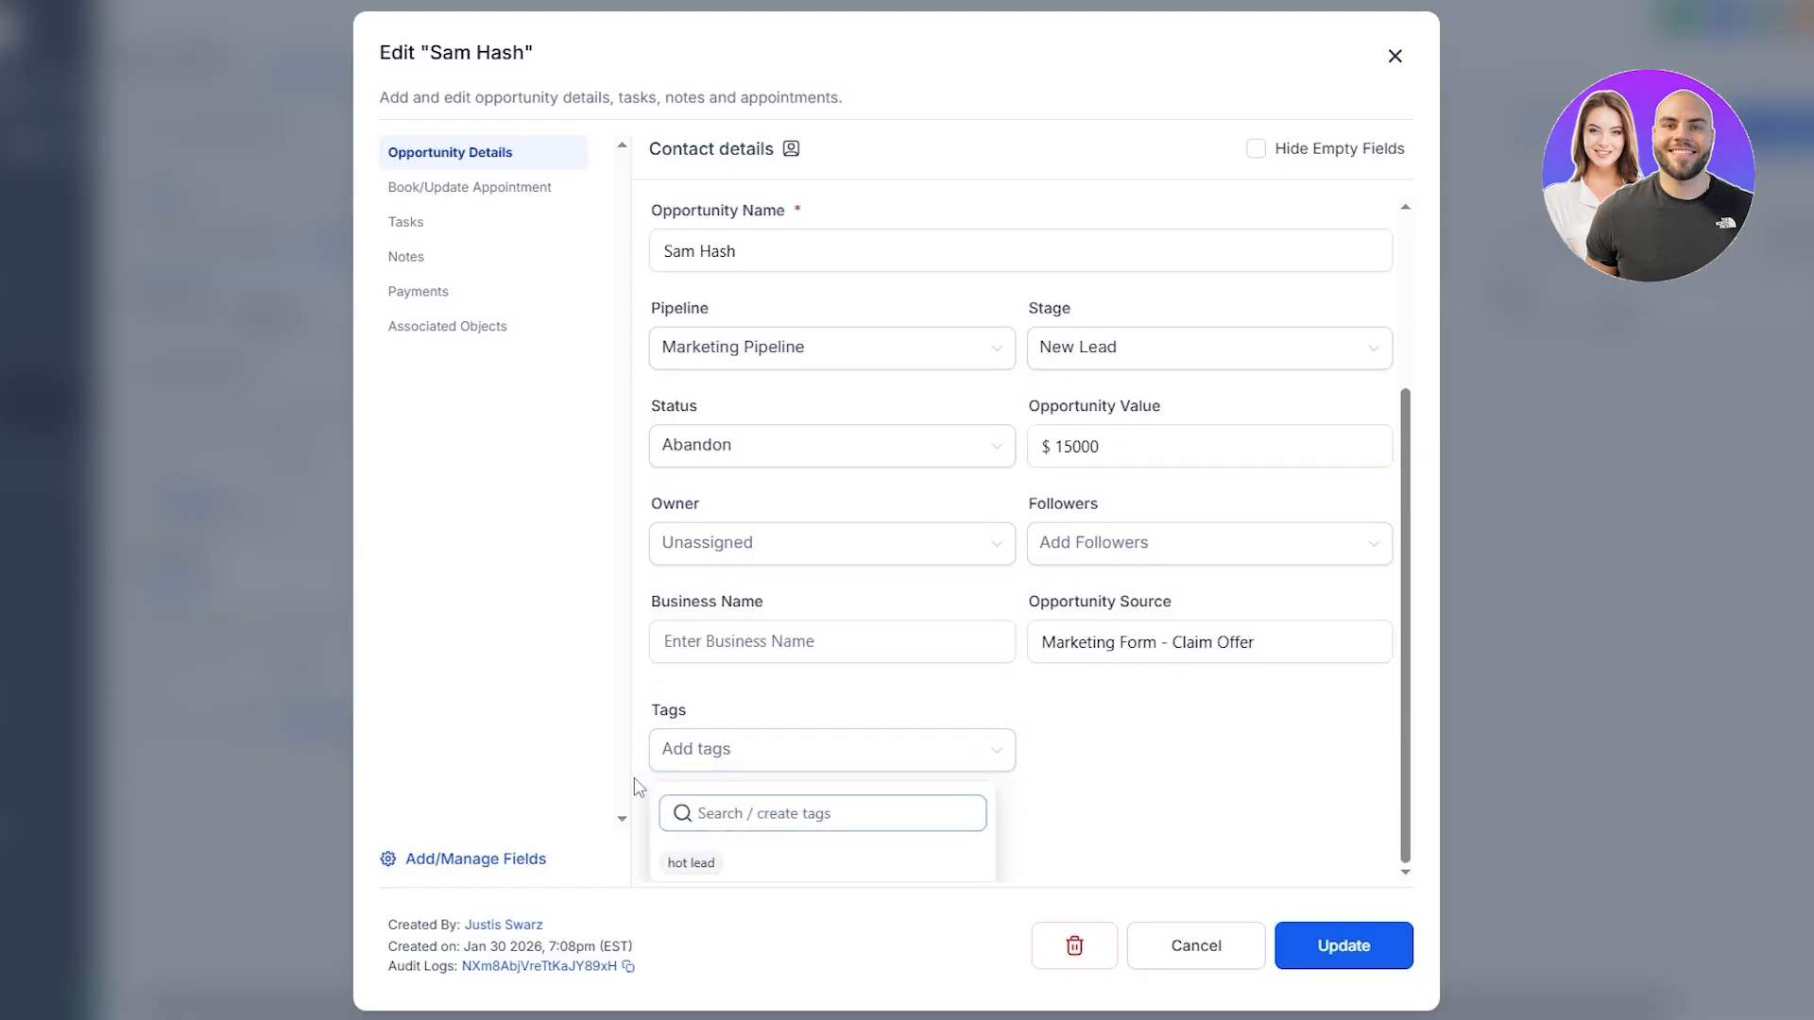
pyautogui.write('high value')
pyautogui.click(710, 865)
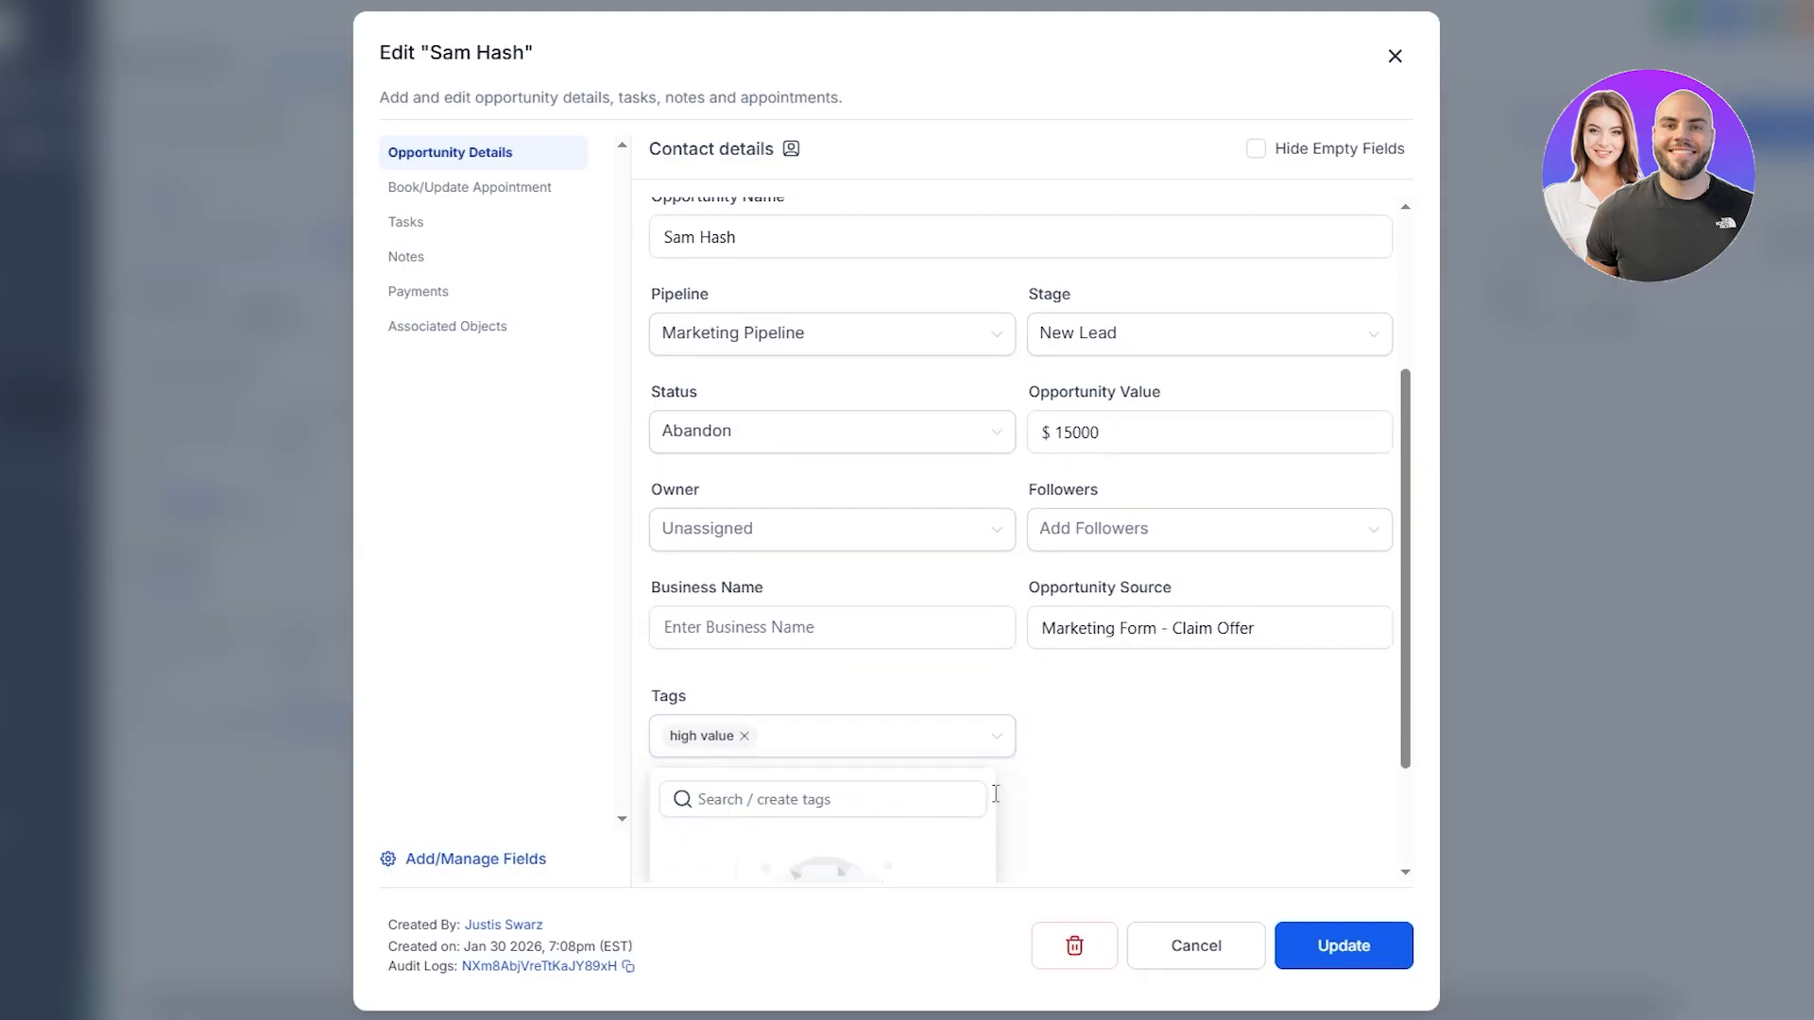
pyautogui.click(1130, 769)
pyautogui.click(1332, 951)
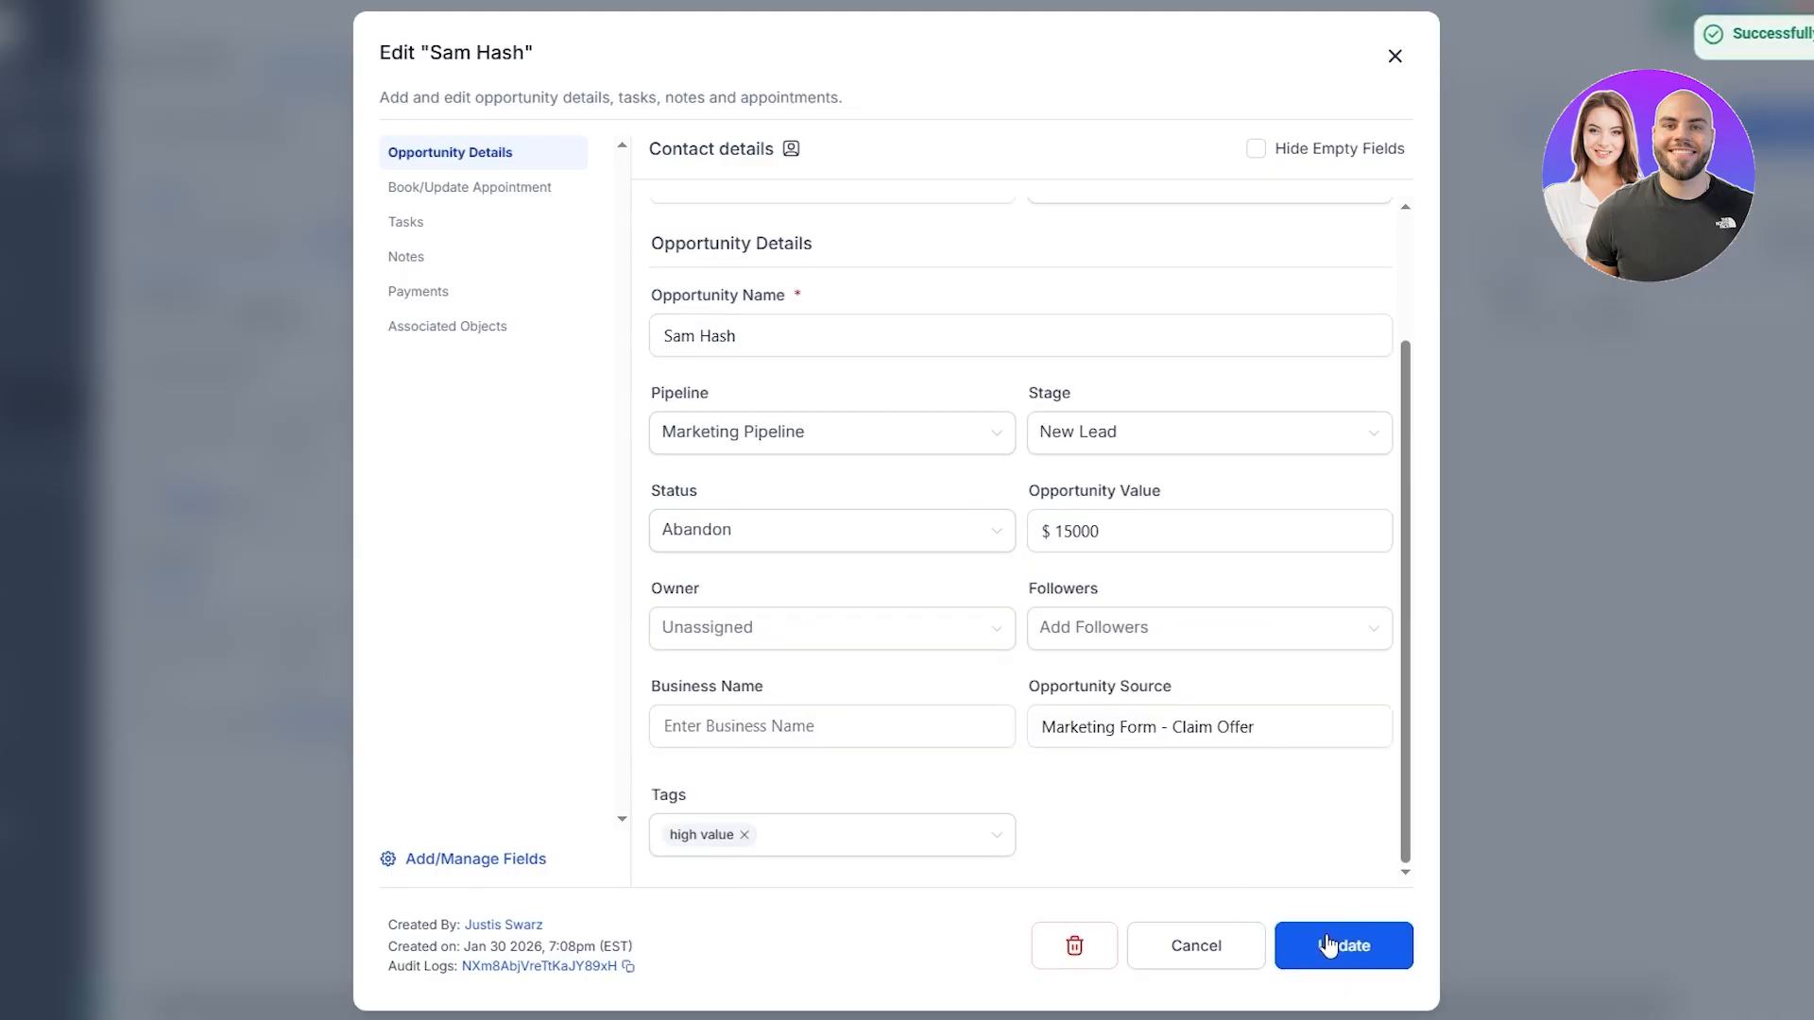
pyautogui.click(1338, 959)
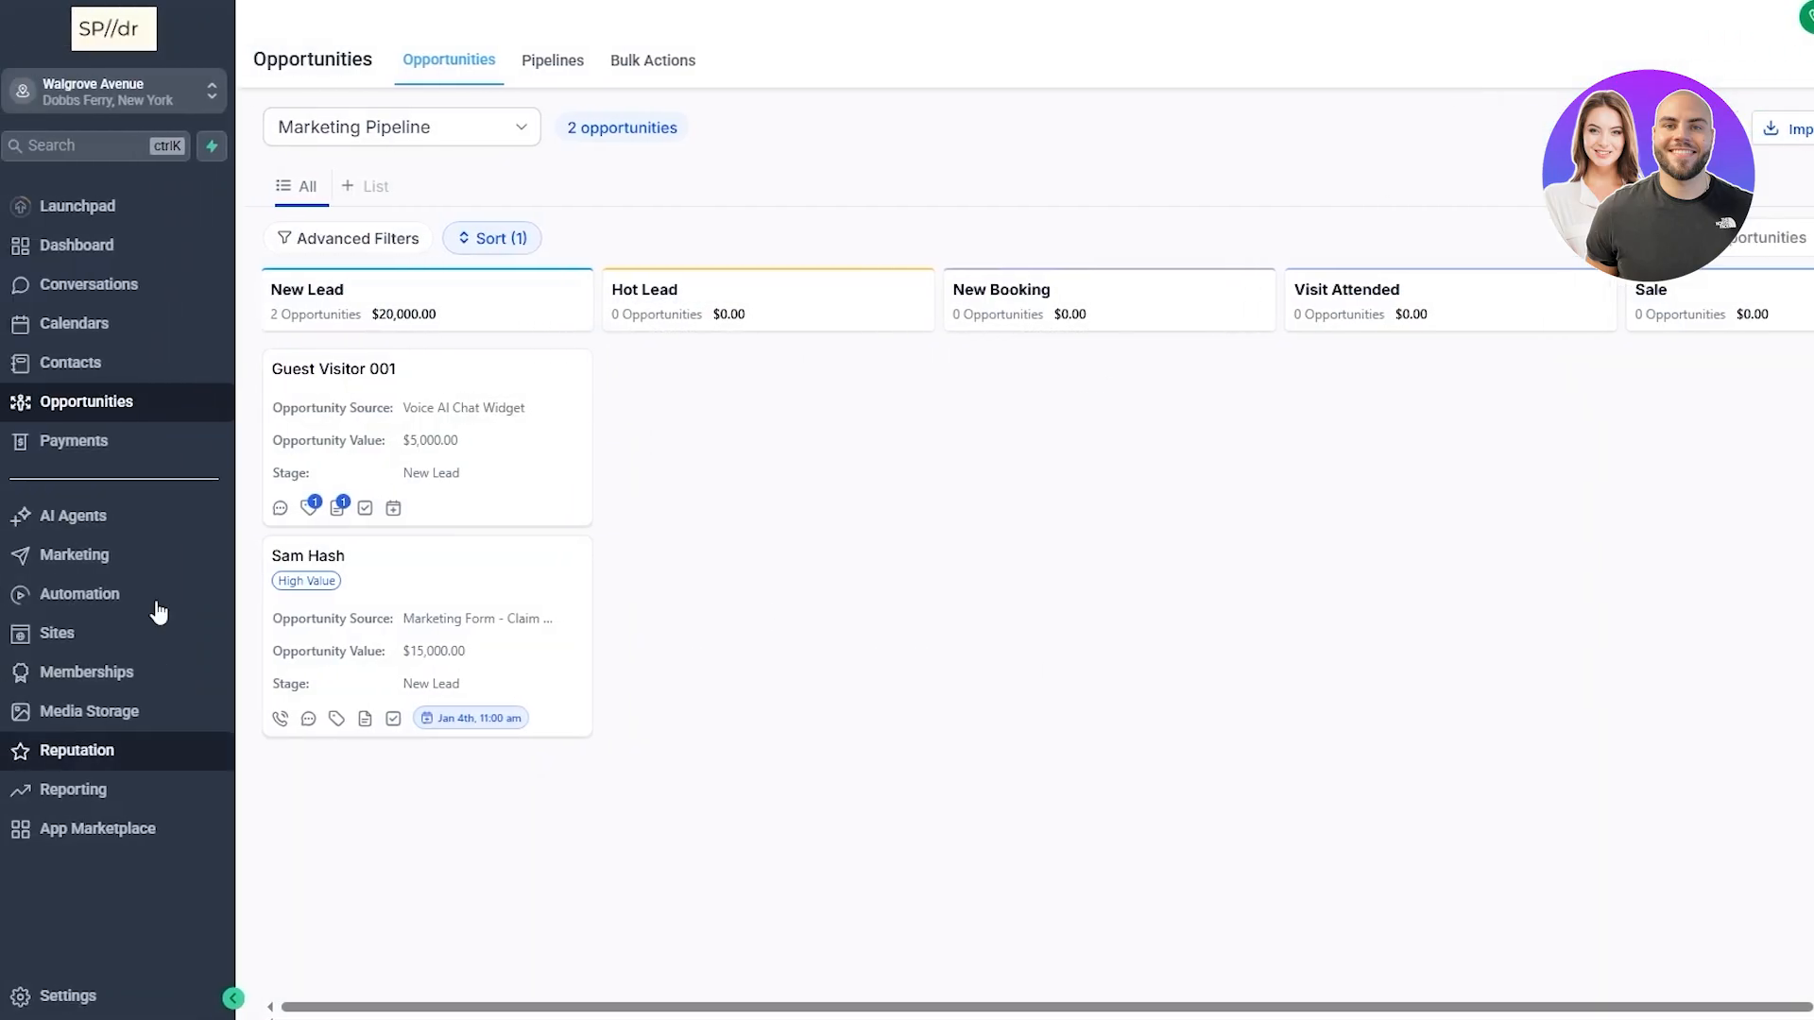
# Create a new workflow from the Automation workflows list
pyautogui.click(98, 604)
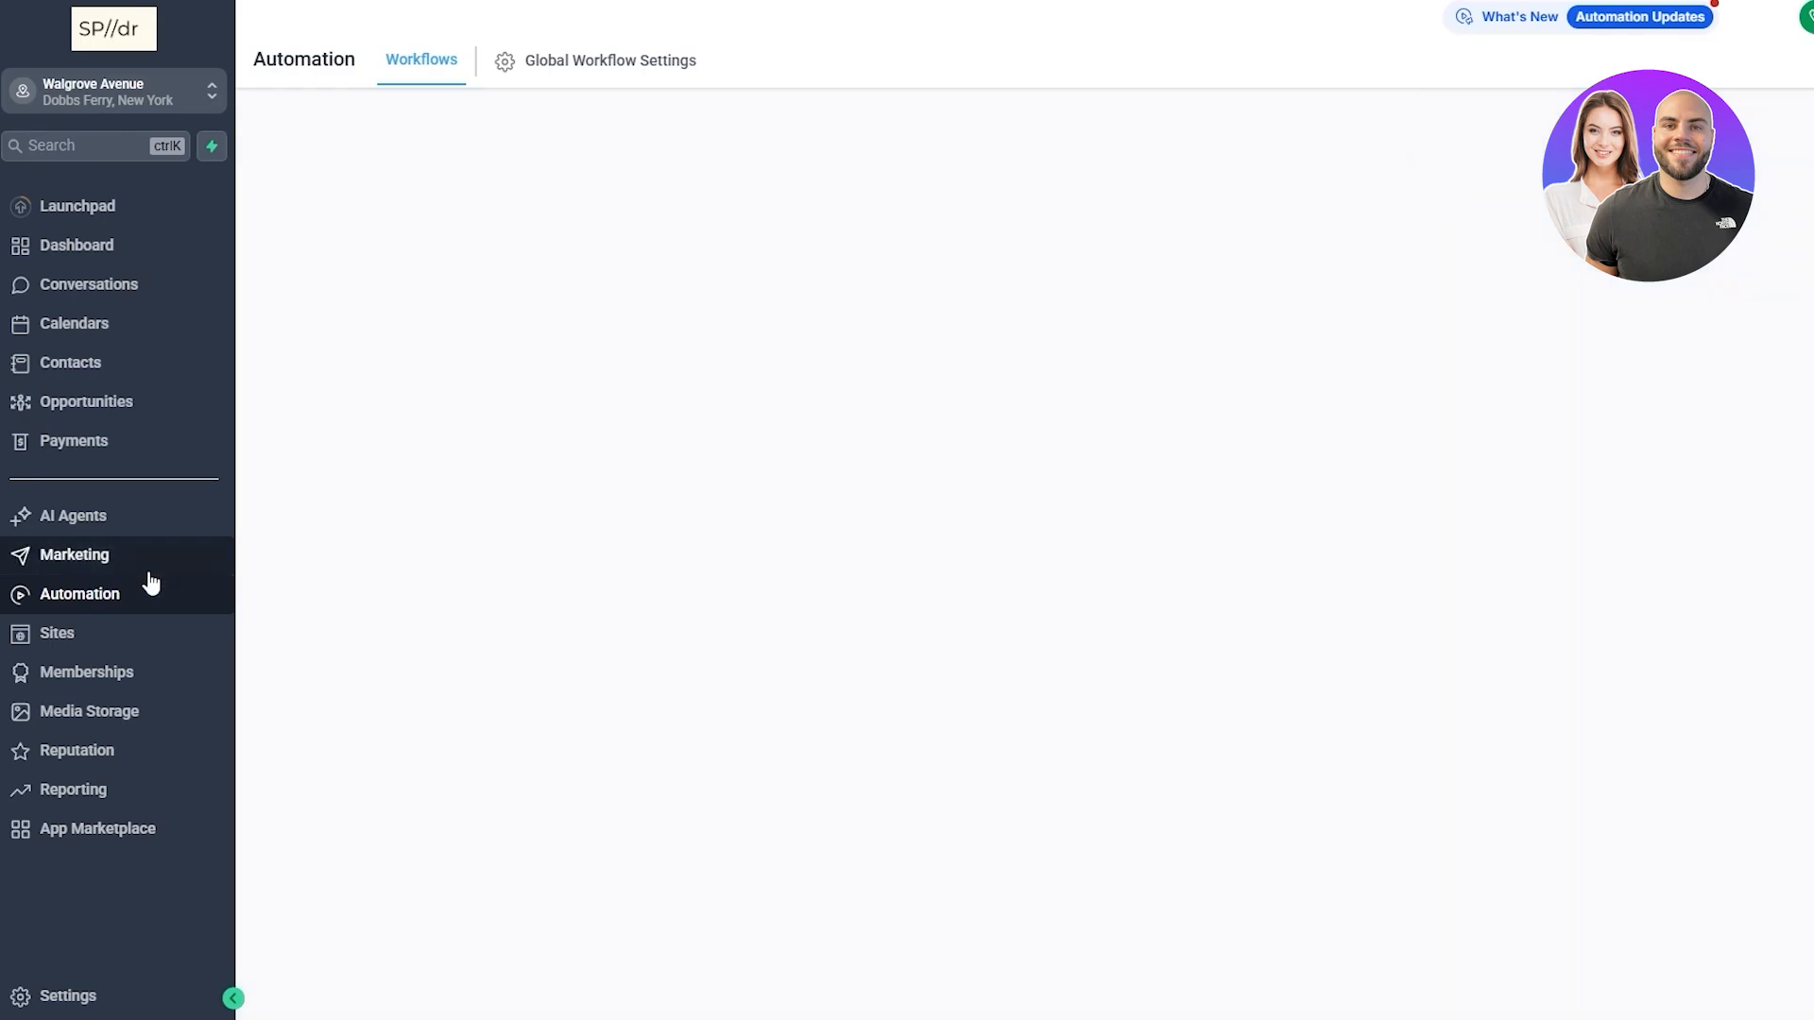
pyautogui.click(118, 595)
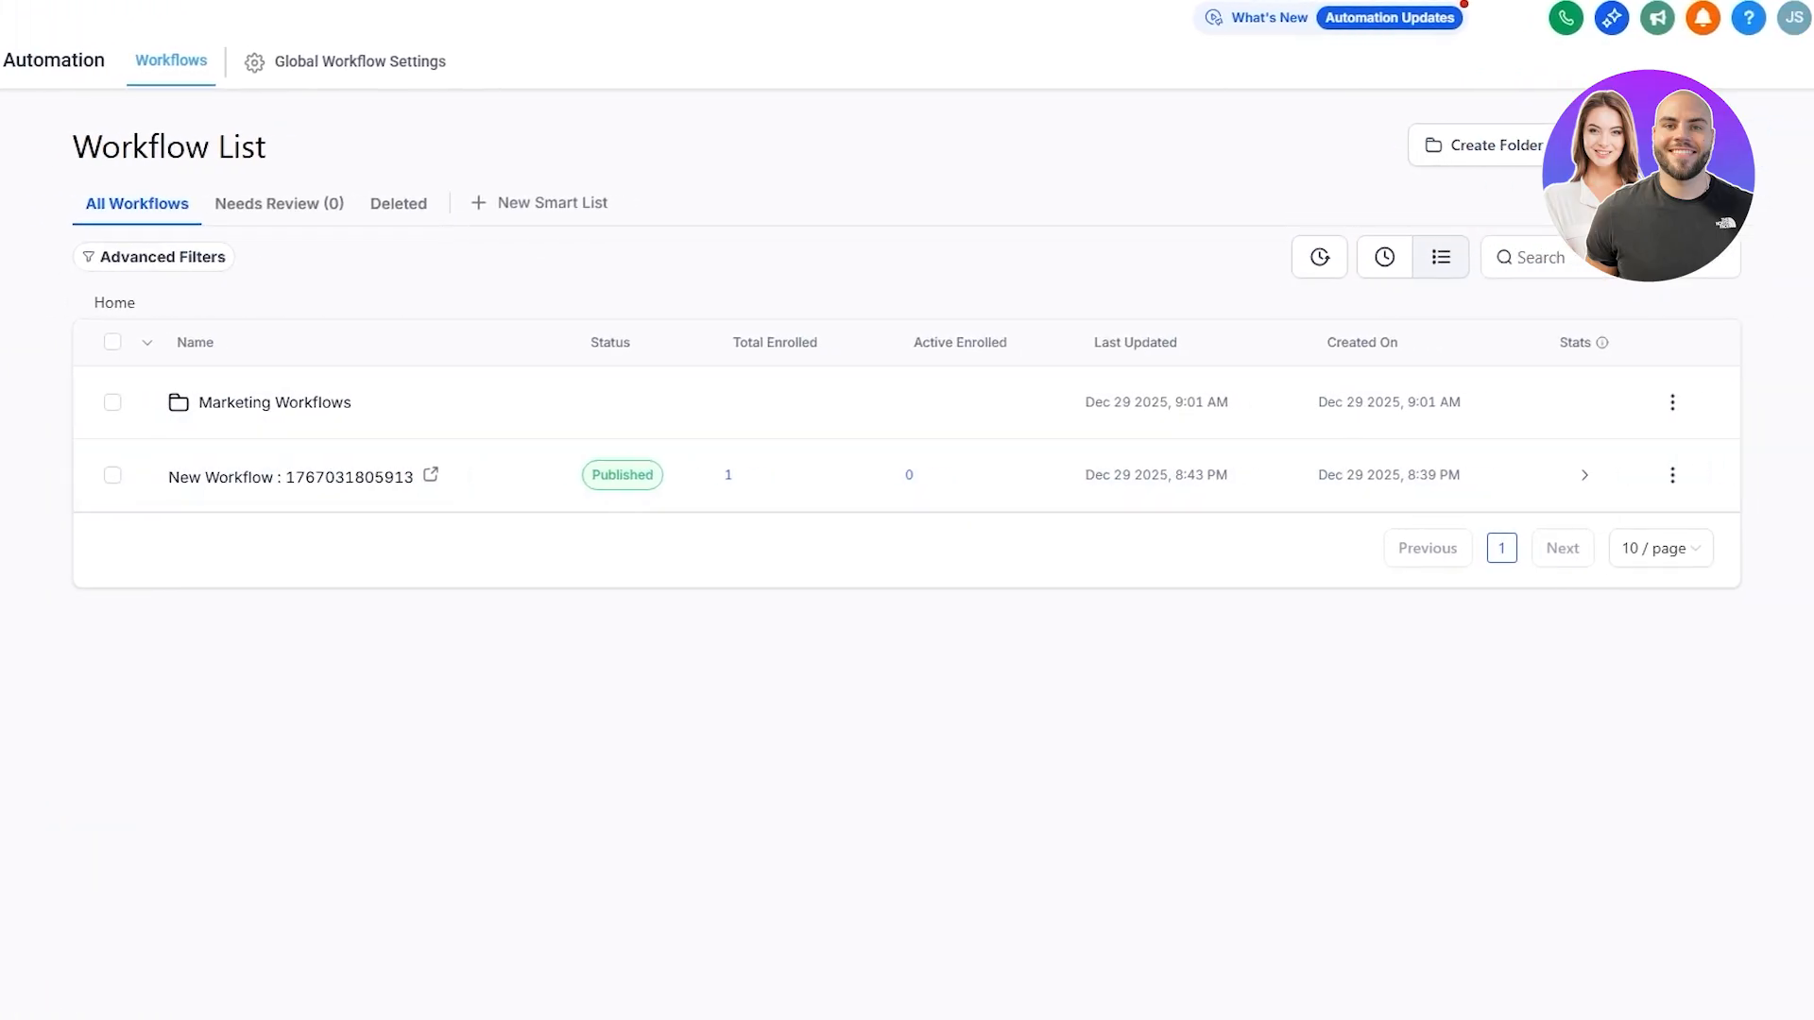
pyautogui.click(1656, 146)
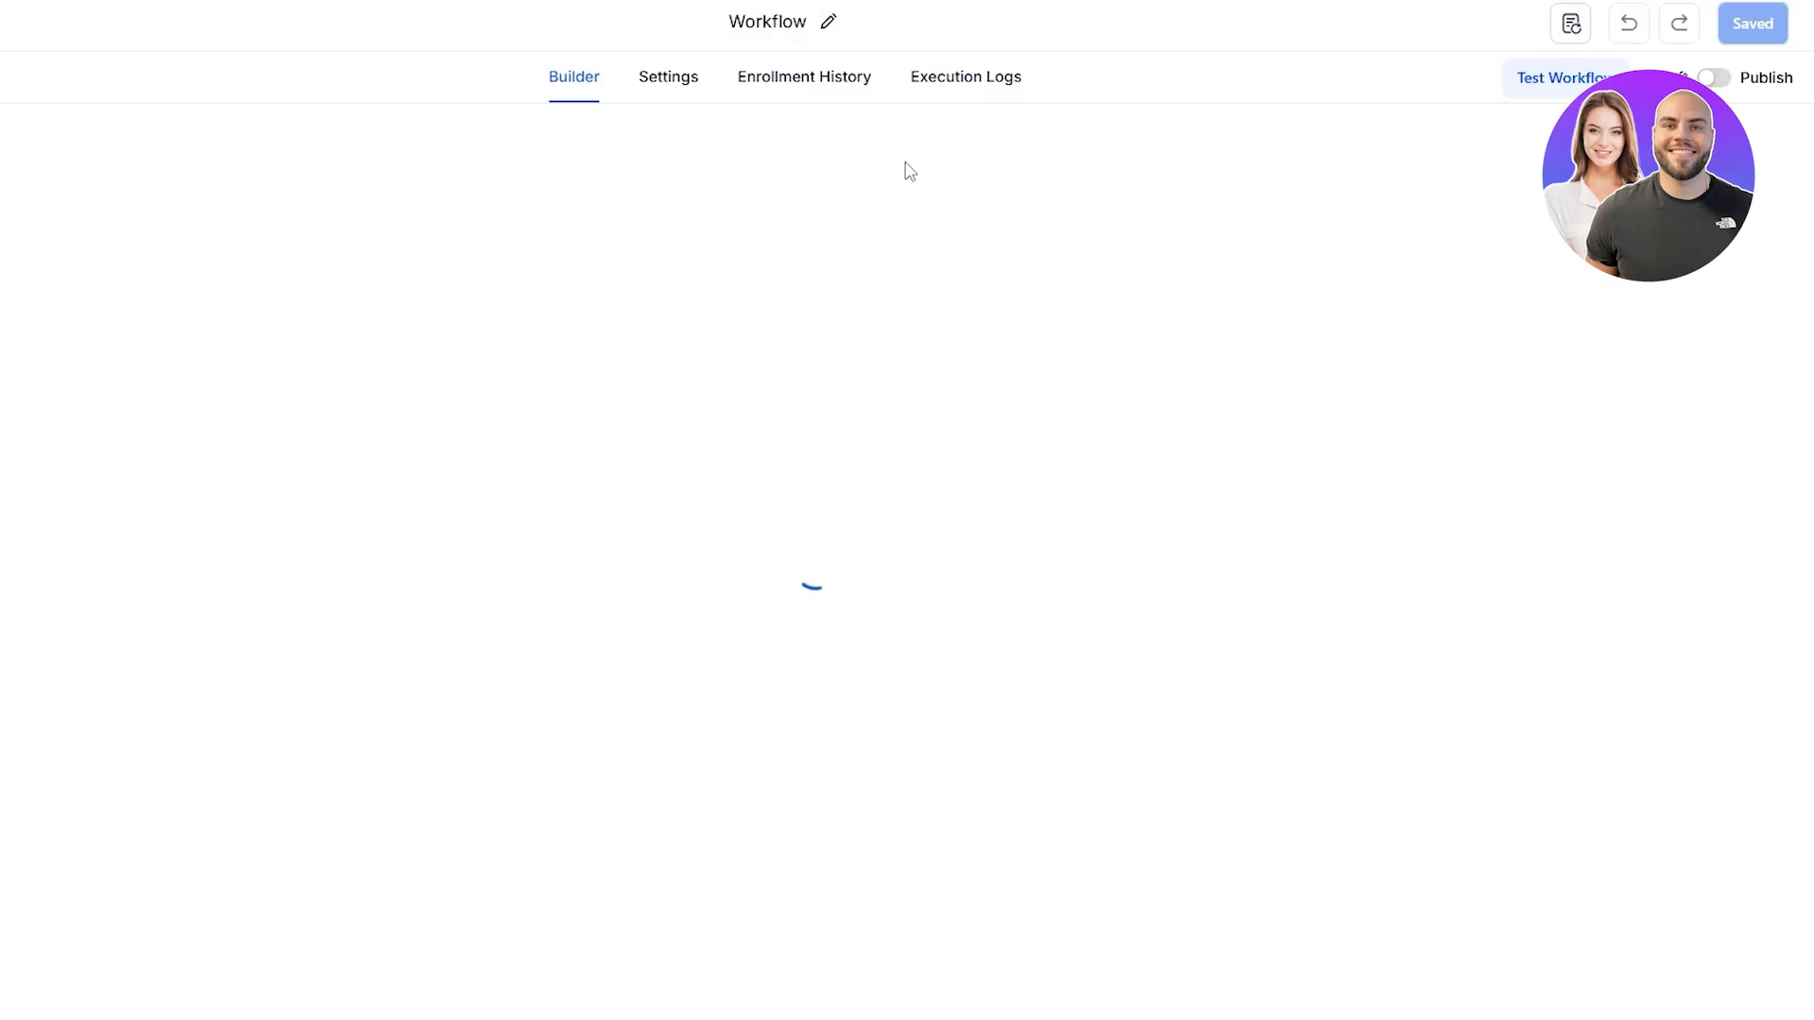
# Replace the default workflow title with 'Sales Pipeline'
pyautogui.click(794, 23)
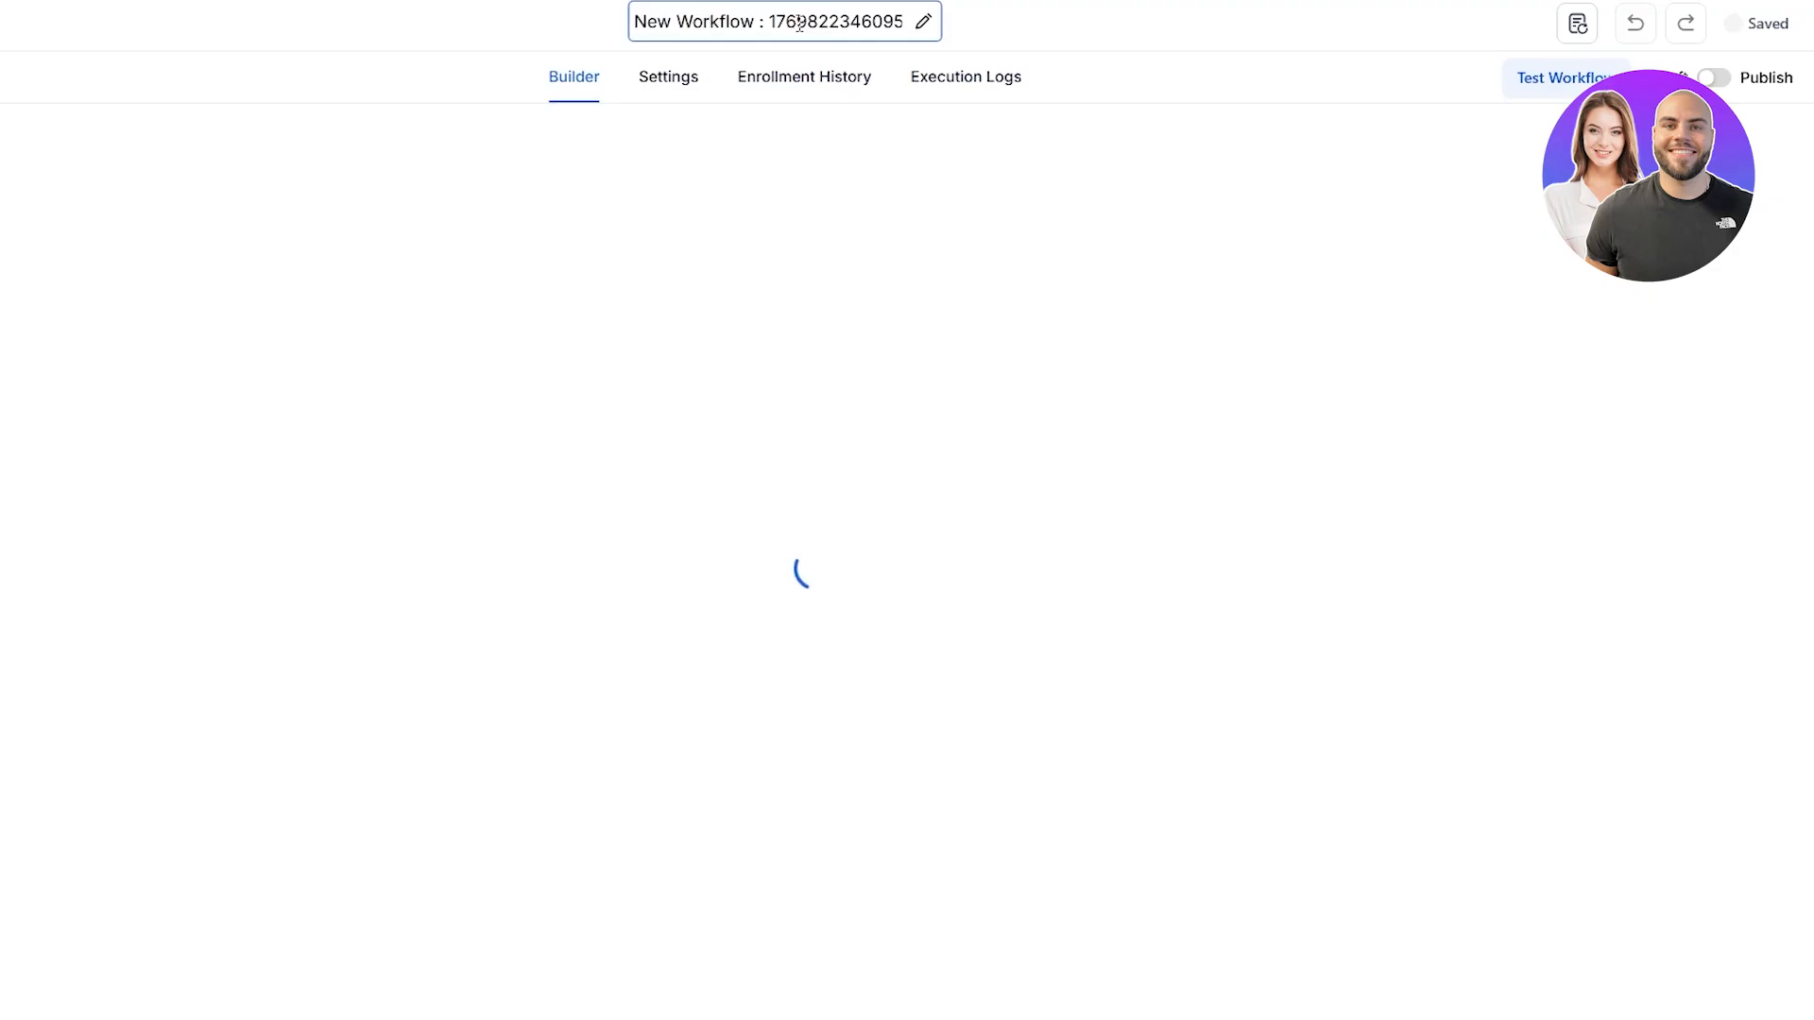
pyautogui.write('Sales')
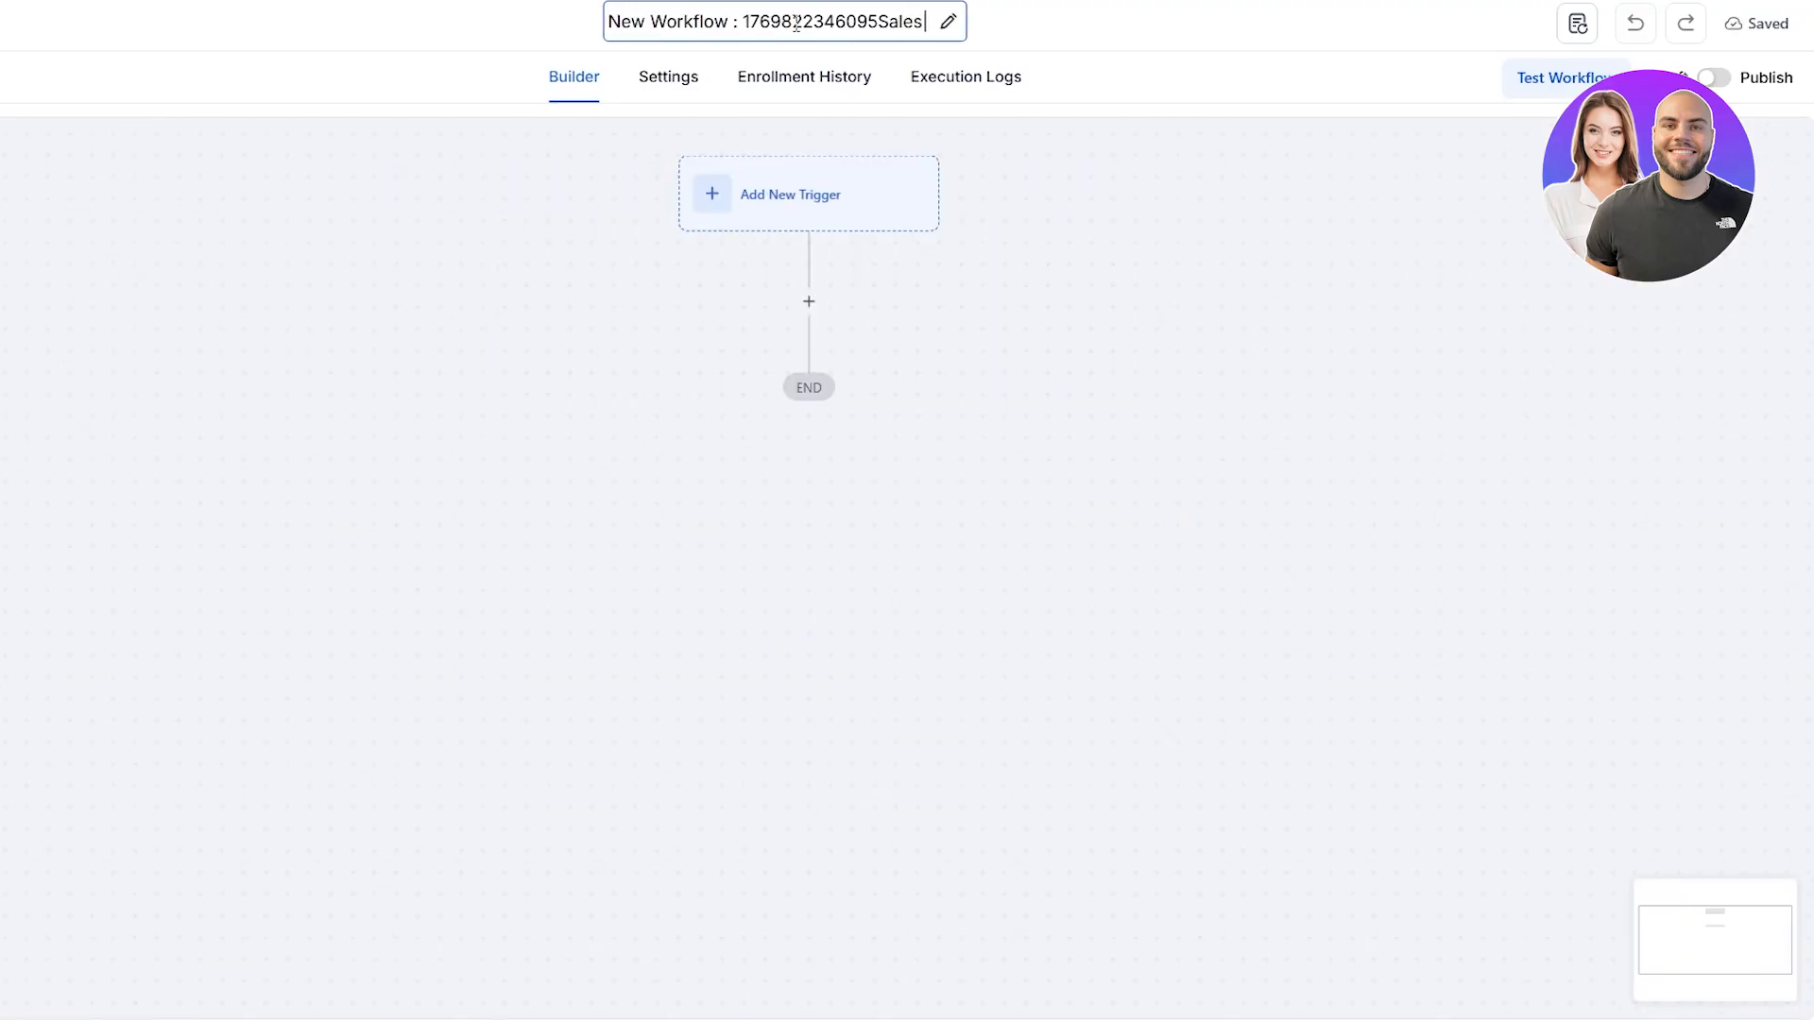
pyautogui.hotkey('ctrl', 'a')
pyautogui.write('Sales Pipeline')
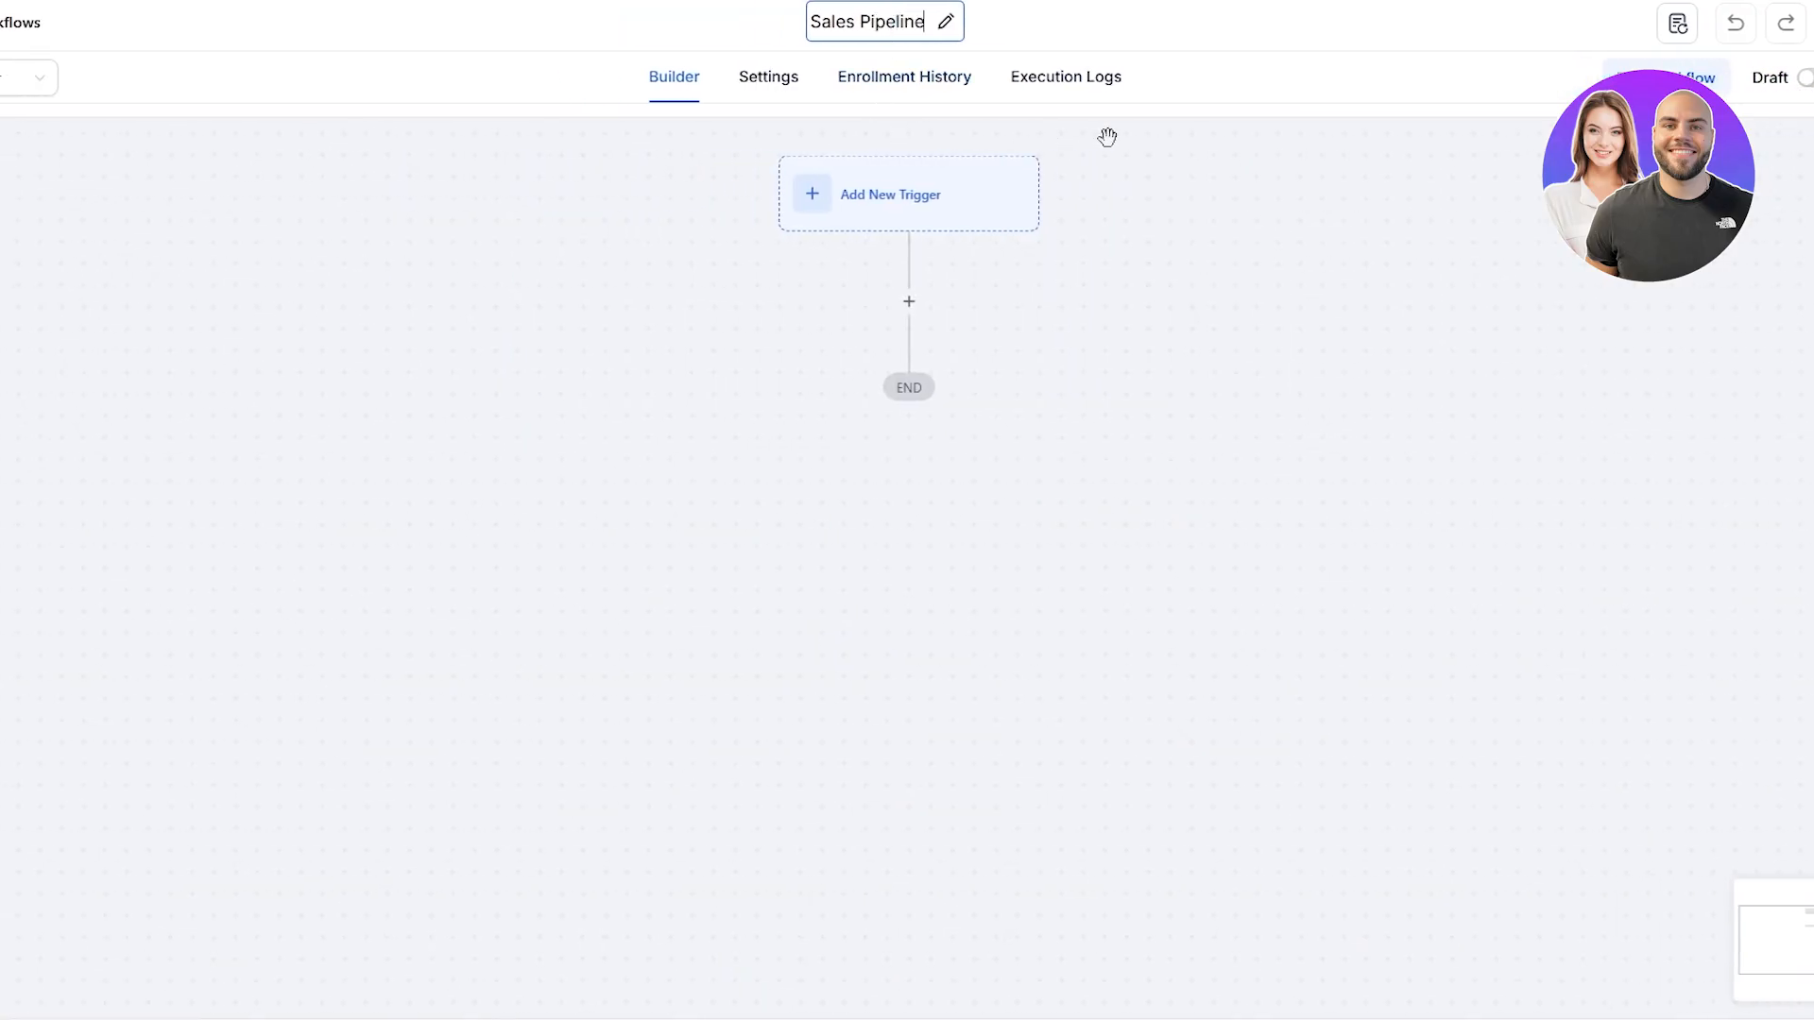
pyautogui.click(958, 222)
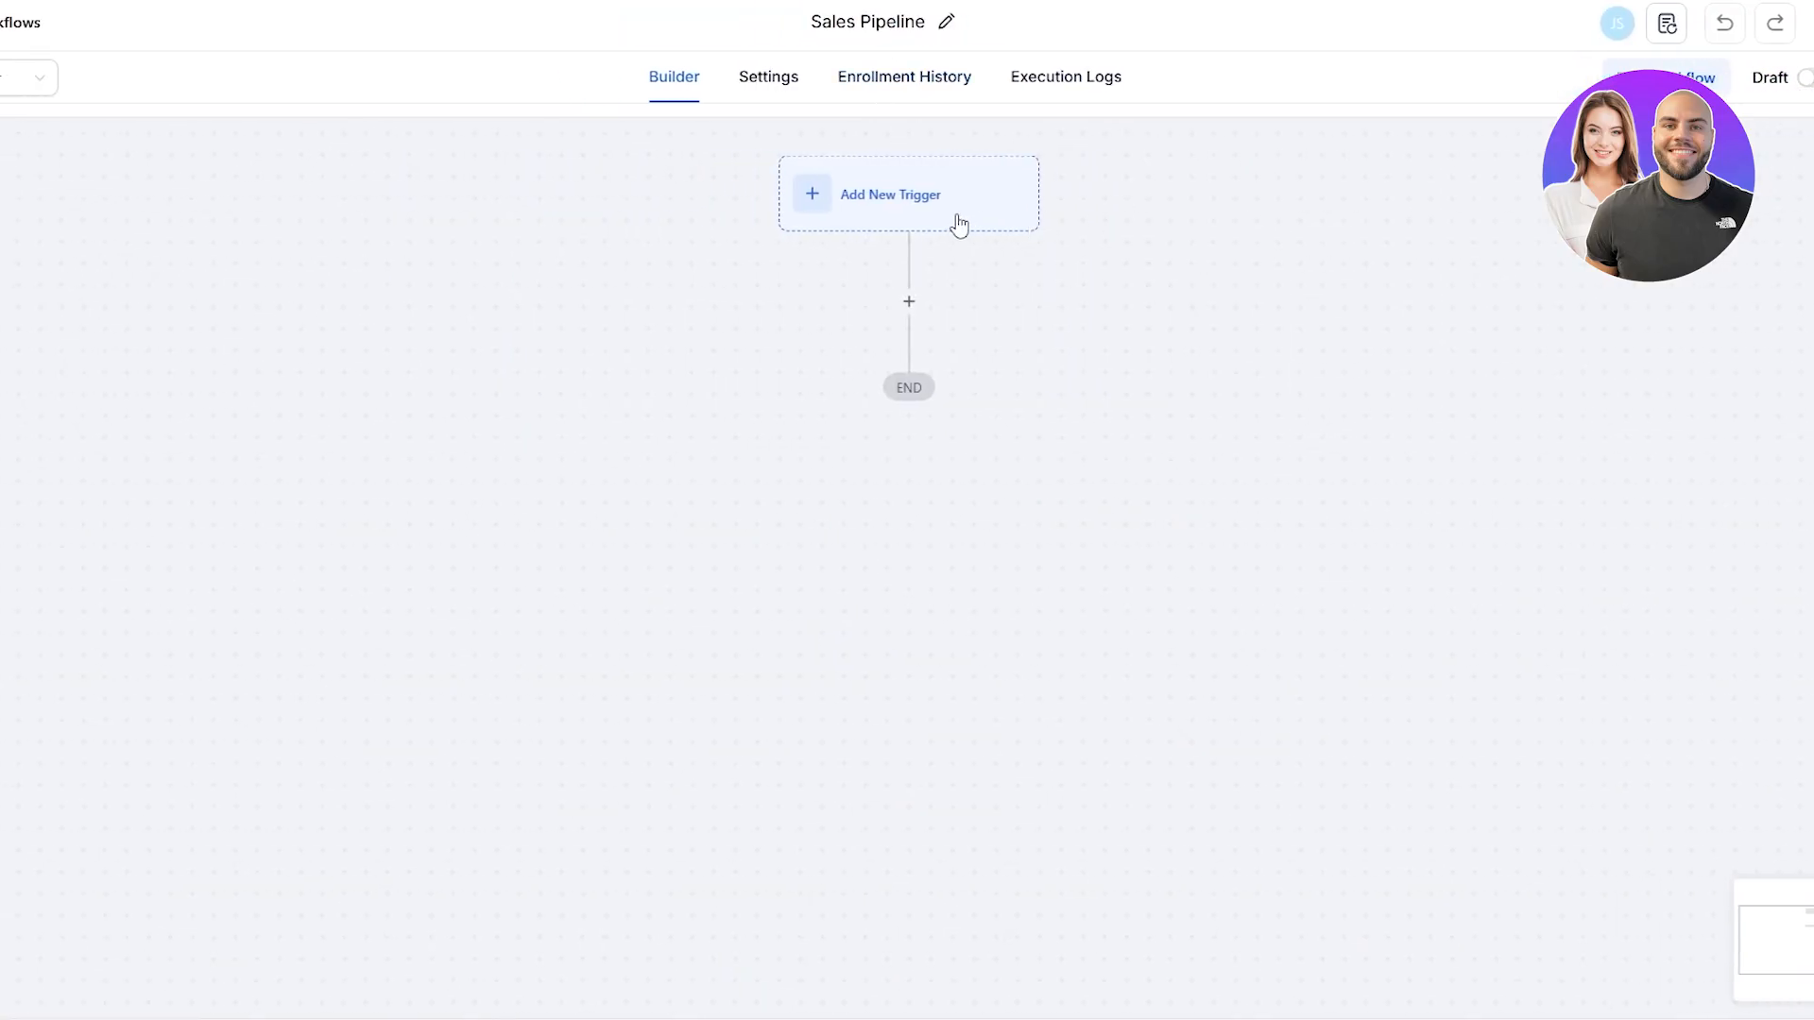
# Search 'form' in the trigger list and pick Form Submitted as the trigger
pyautogui.click(838, 201)
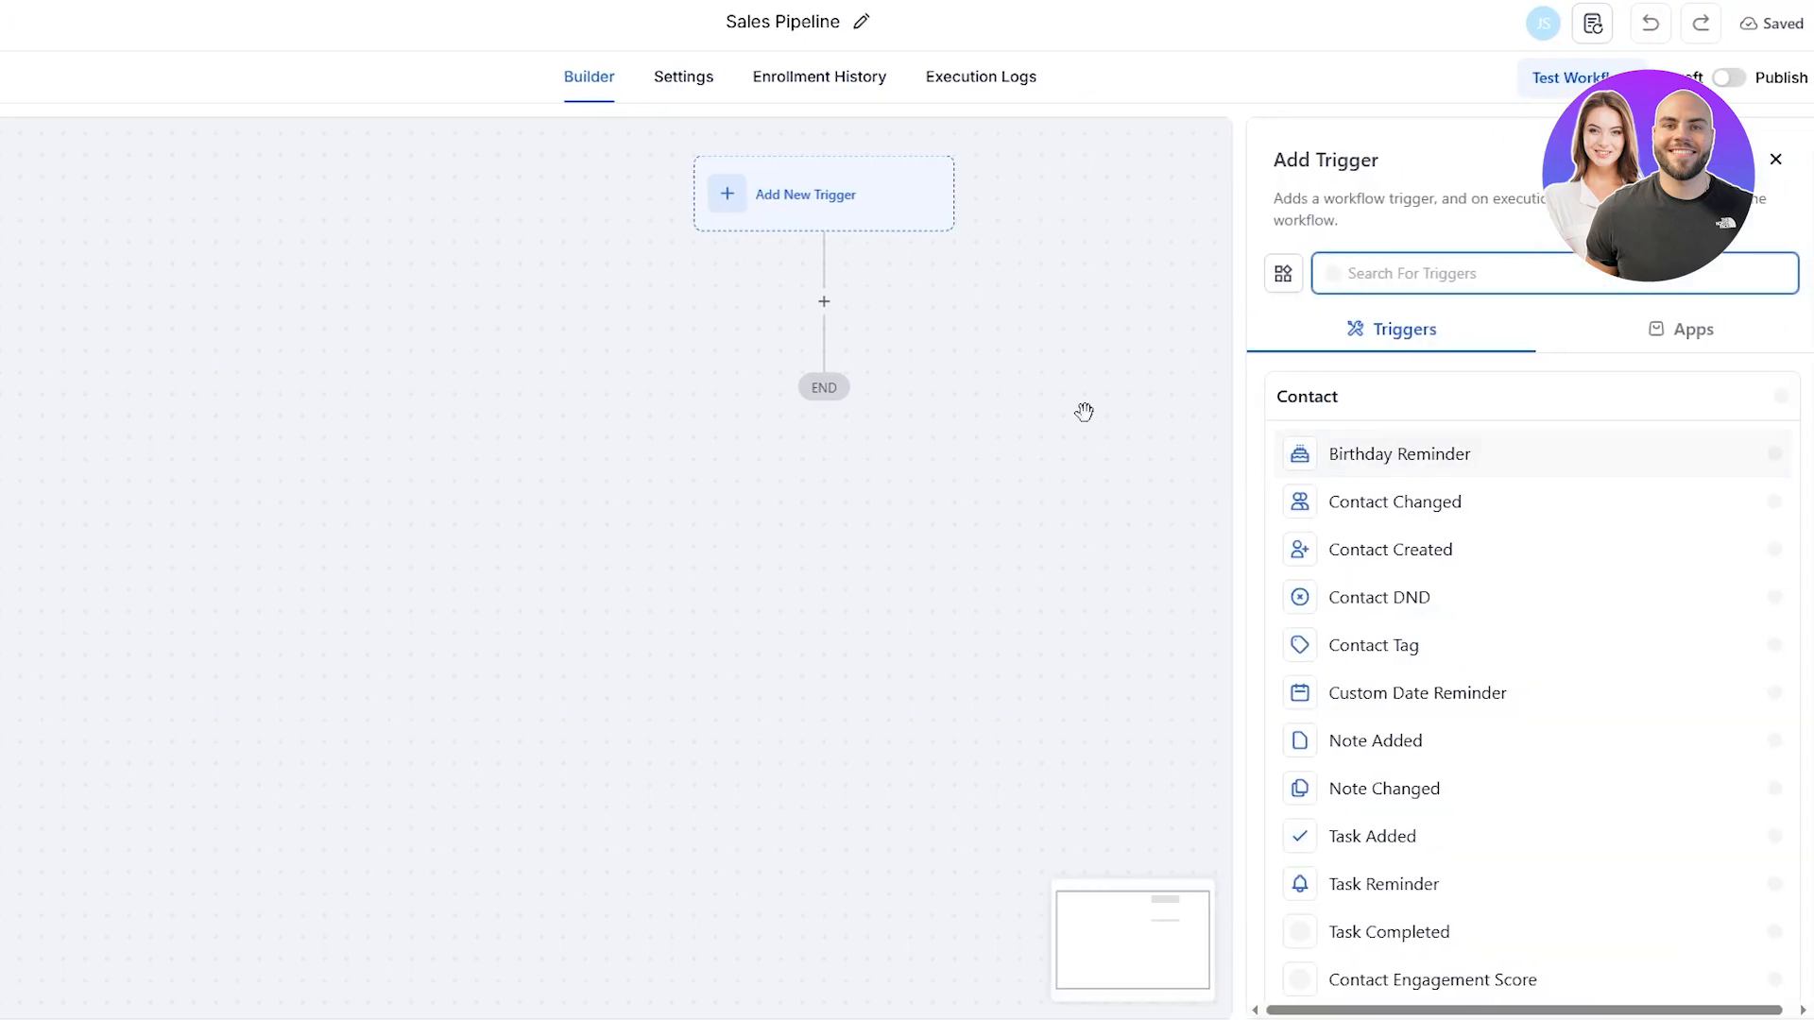
pyautogui.write('form')
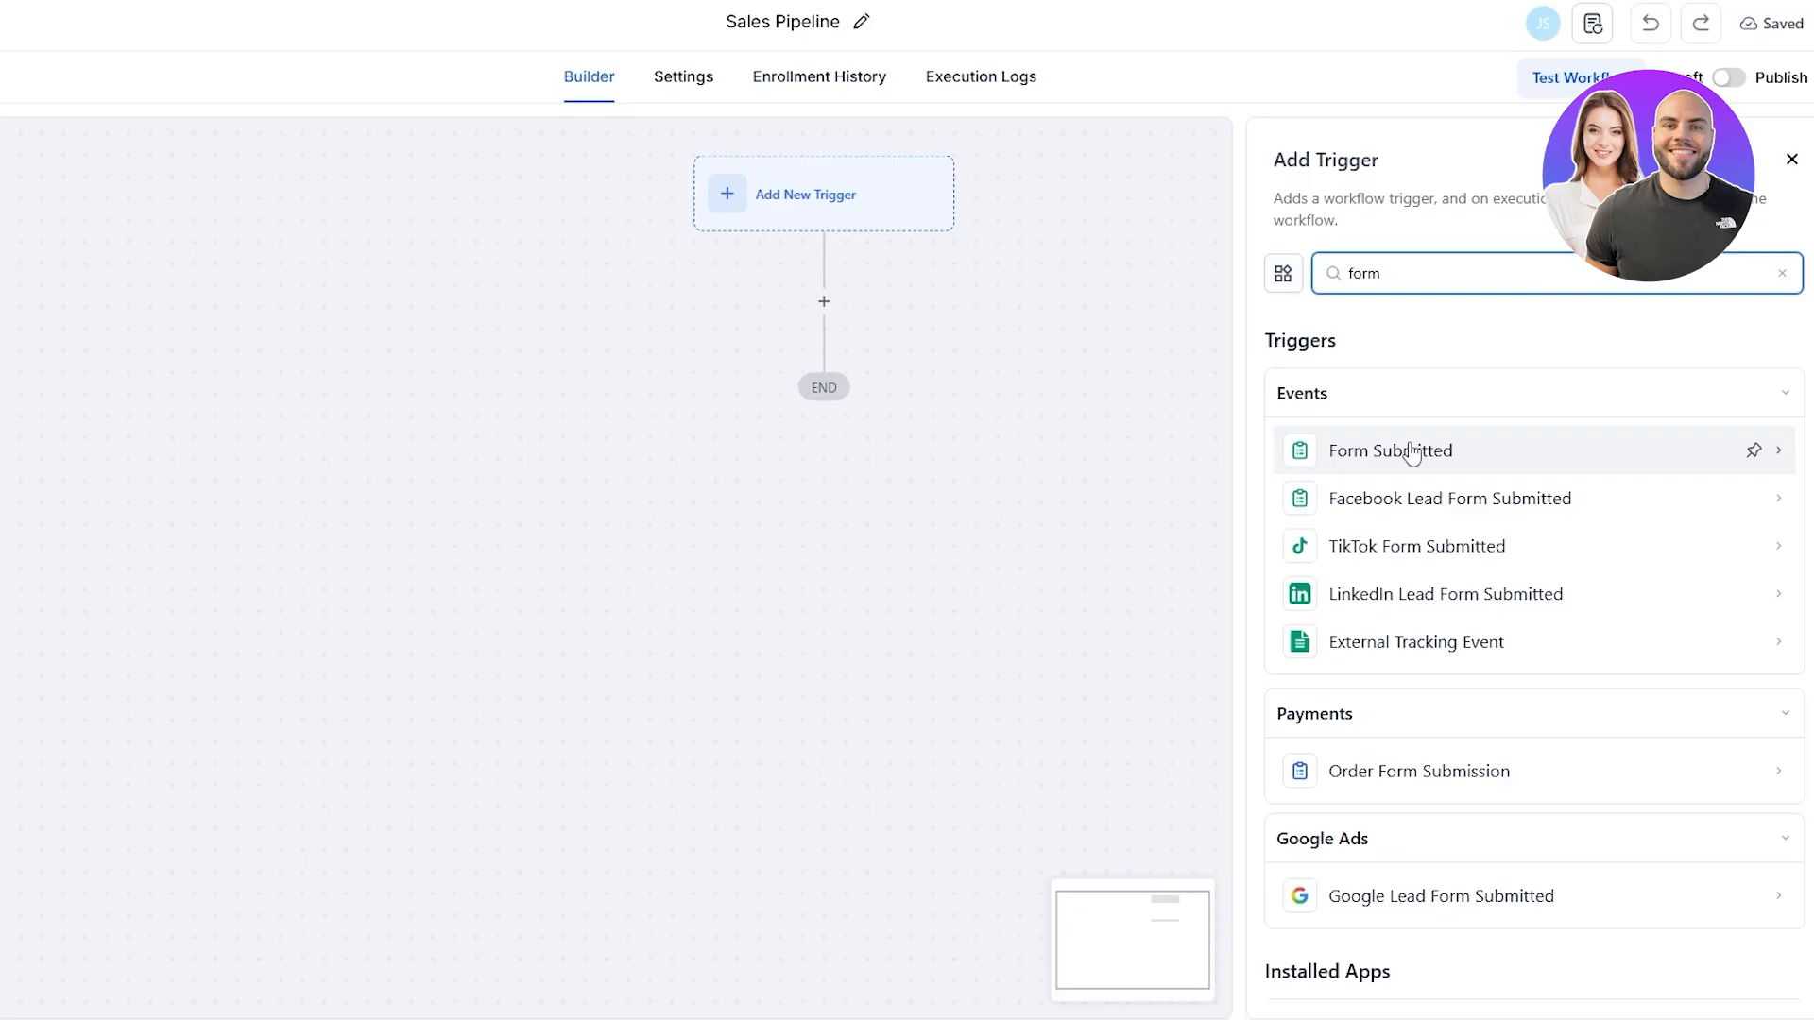
pyautogui.scroll(-6, 1454, 632)
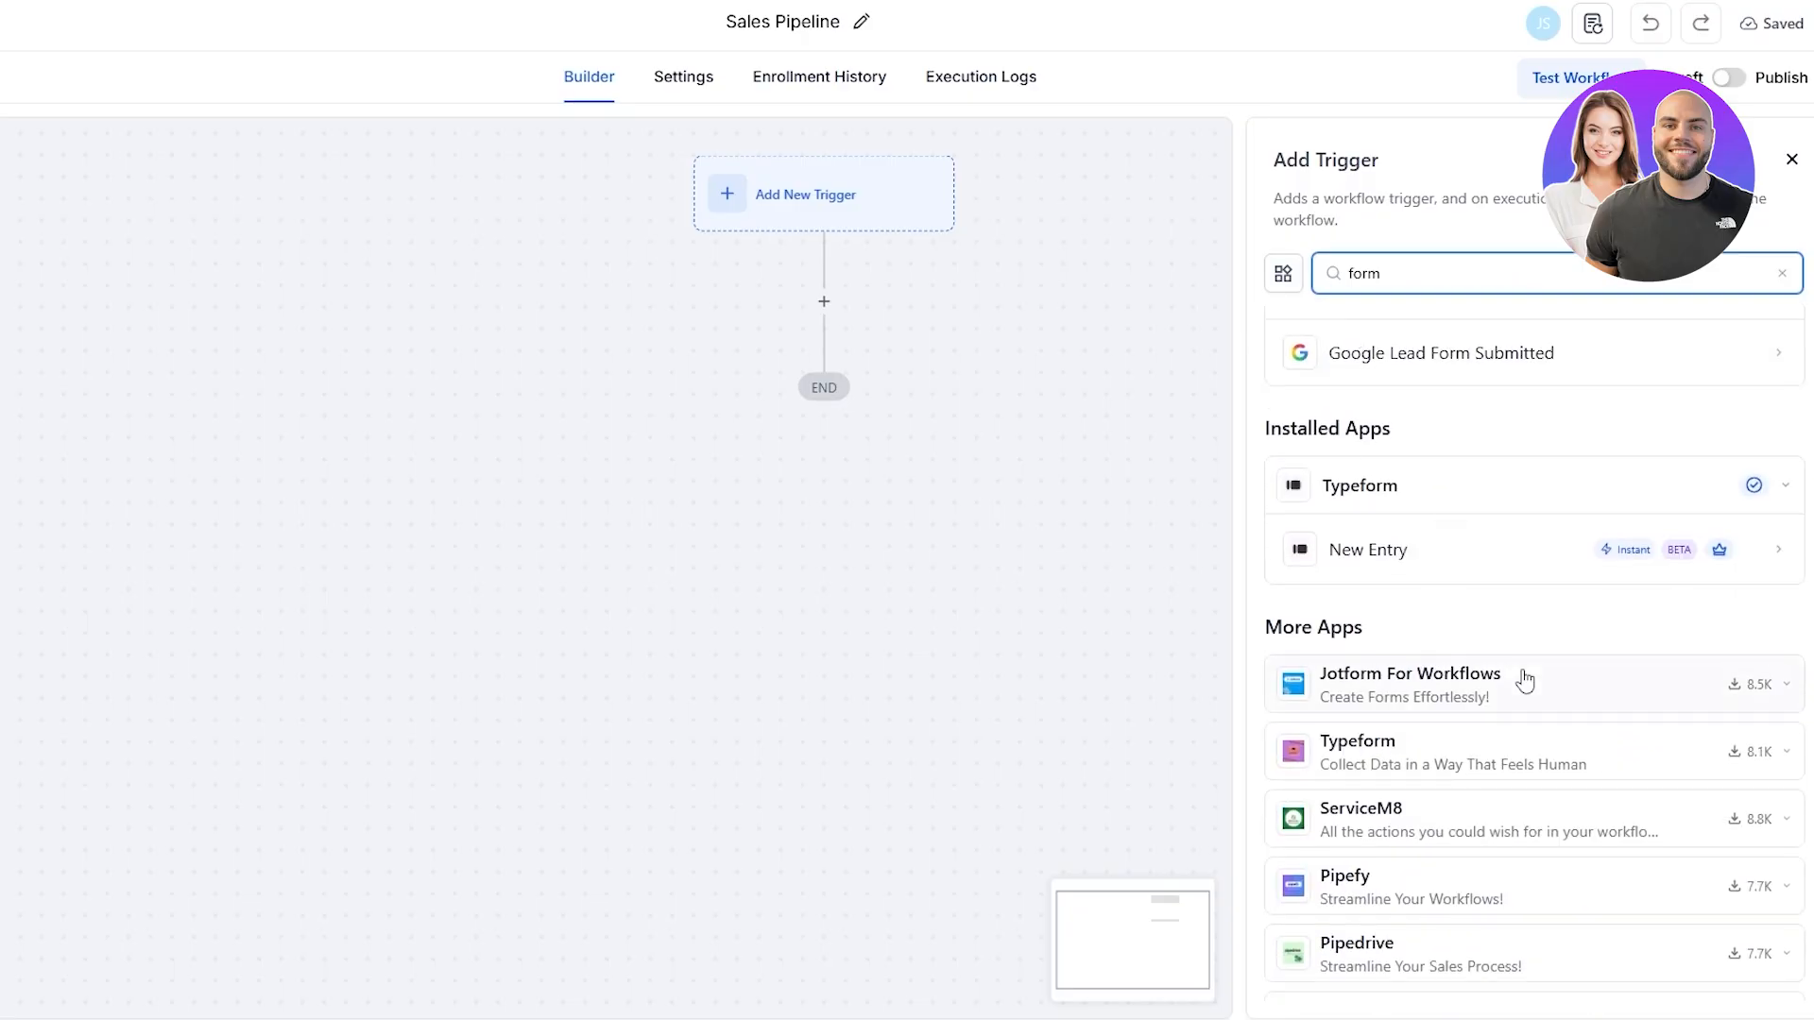
pyautogui.scroll(6, 1524, 674)
pyautogui.click(1369, 450)
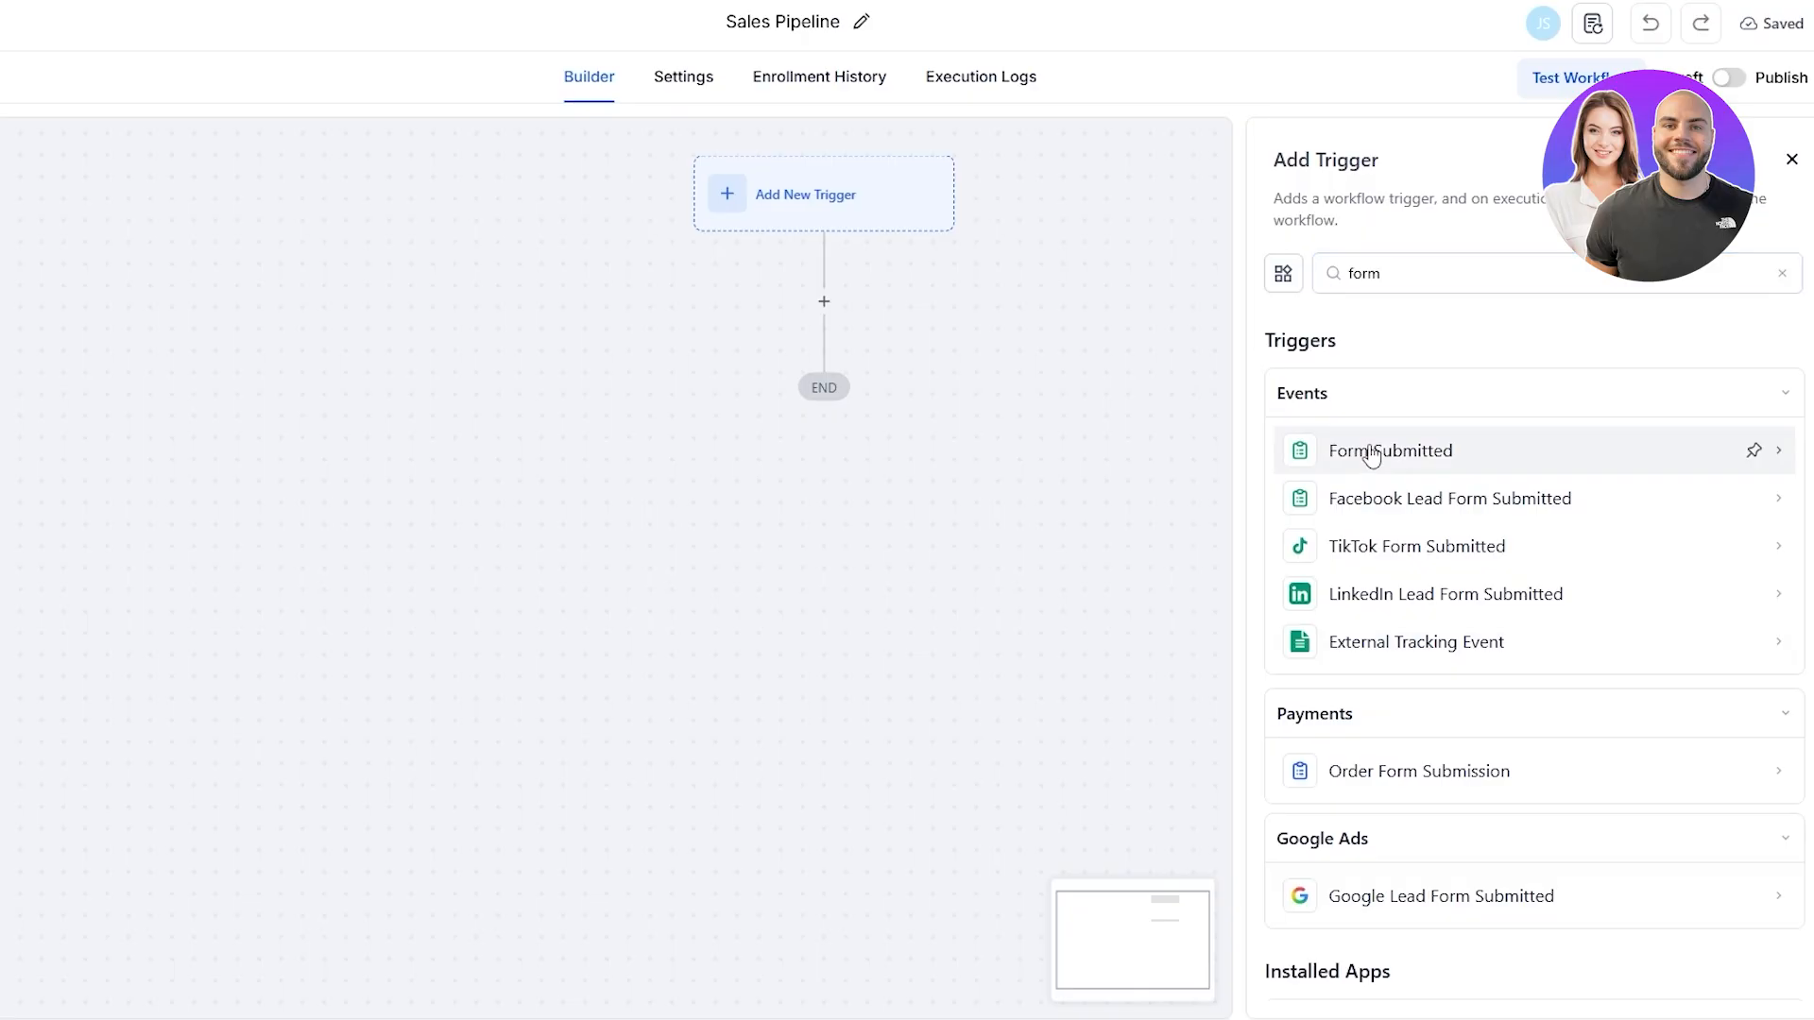
pyautogui.click(1043, 416)
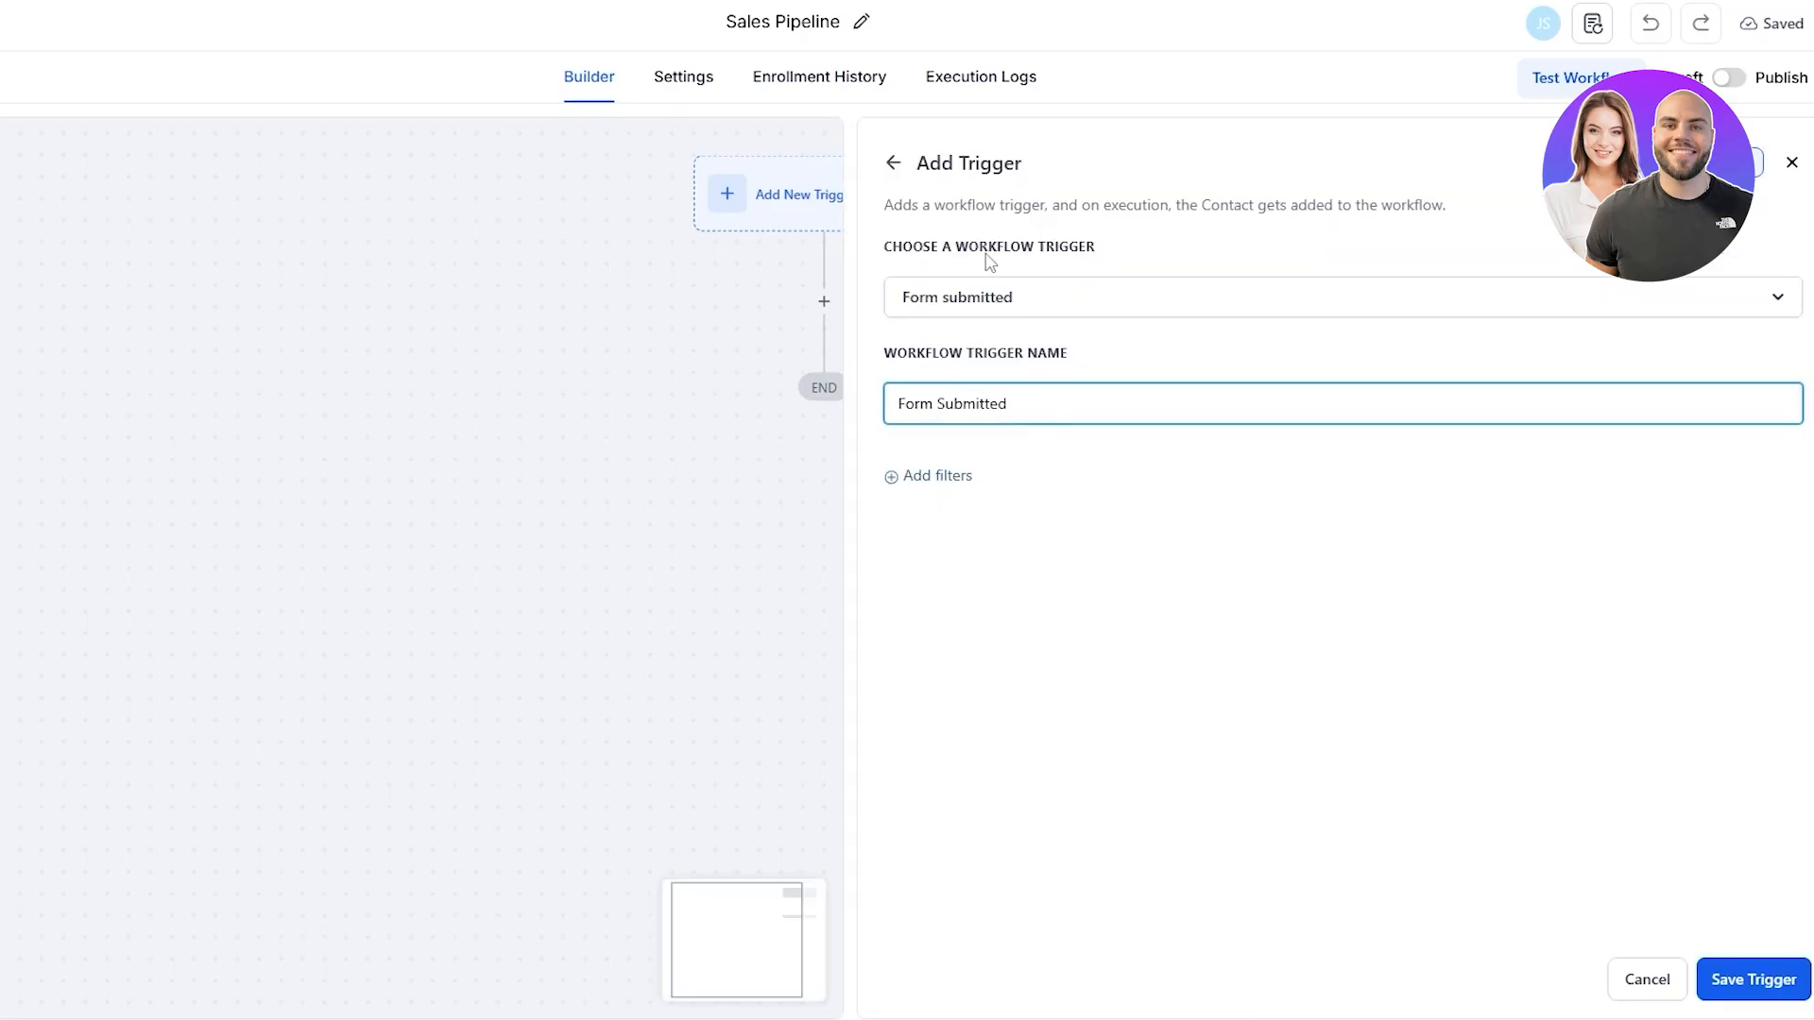
pyautogui.click(985, 309)
pyautogui.click(987, 312)
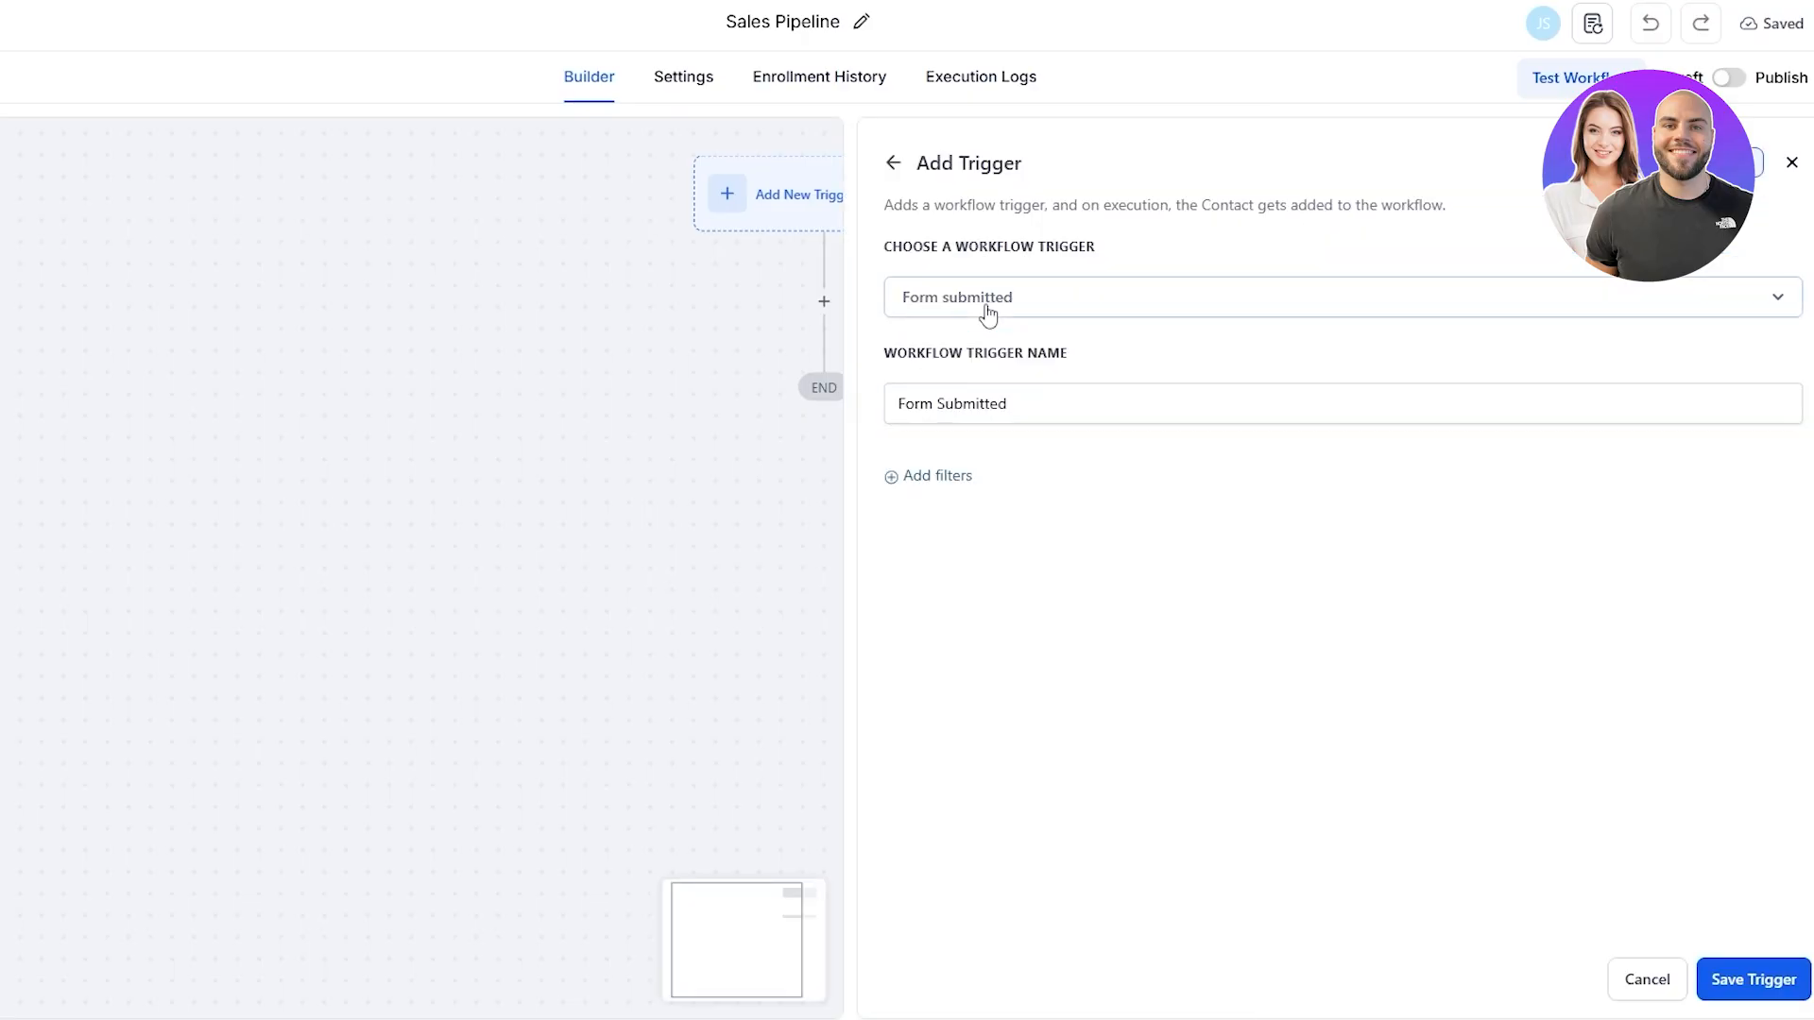
pyautogui.click(1045, 409)
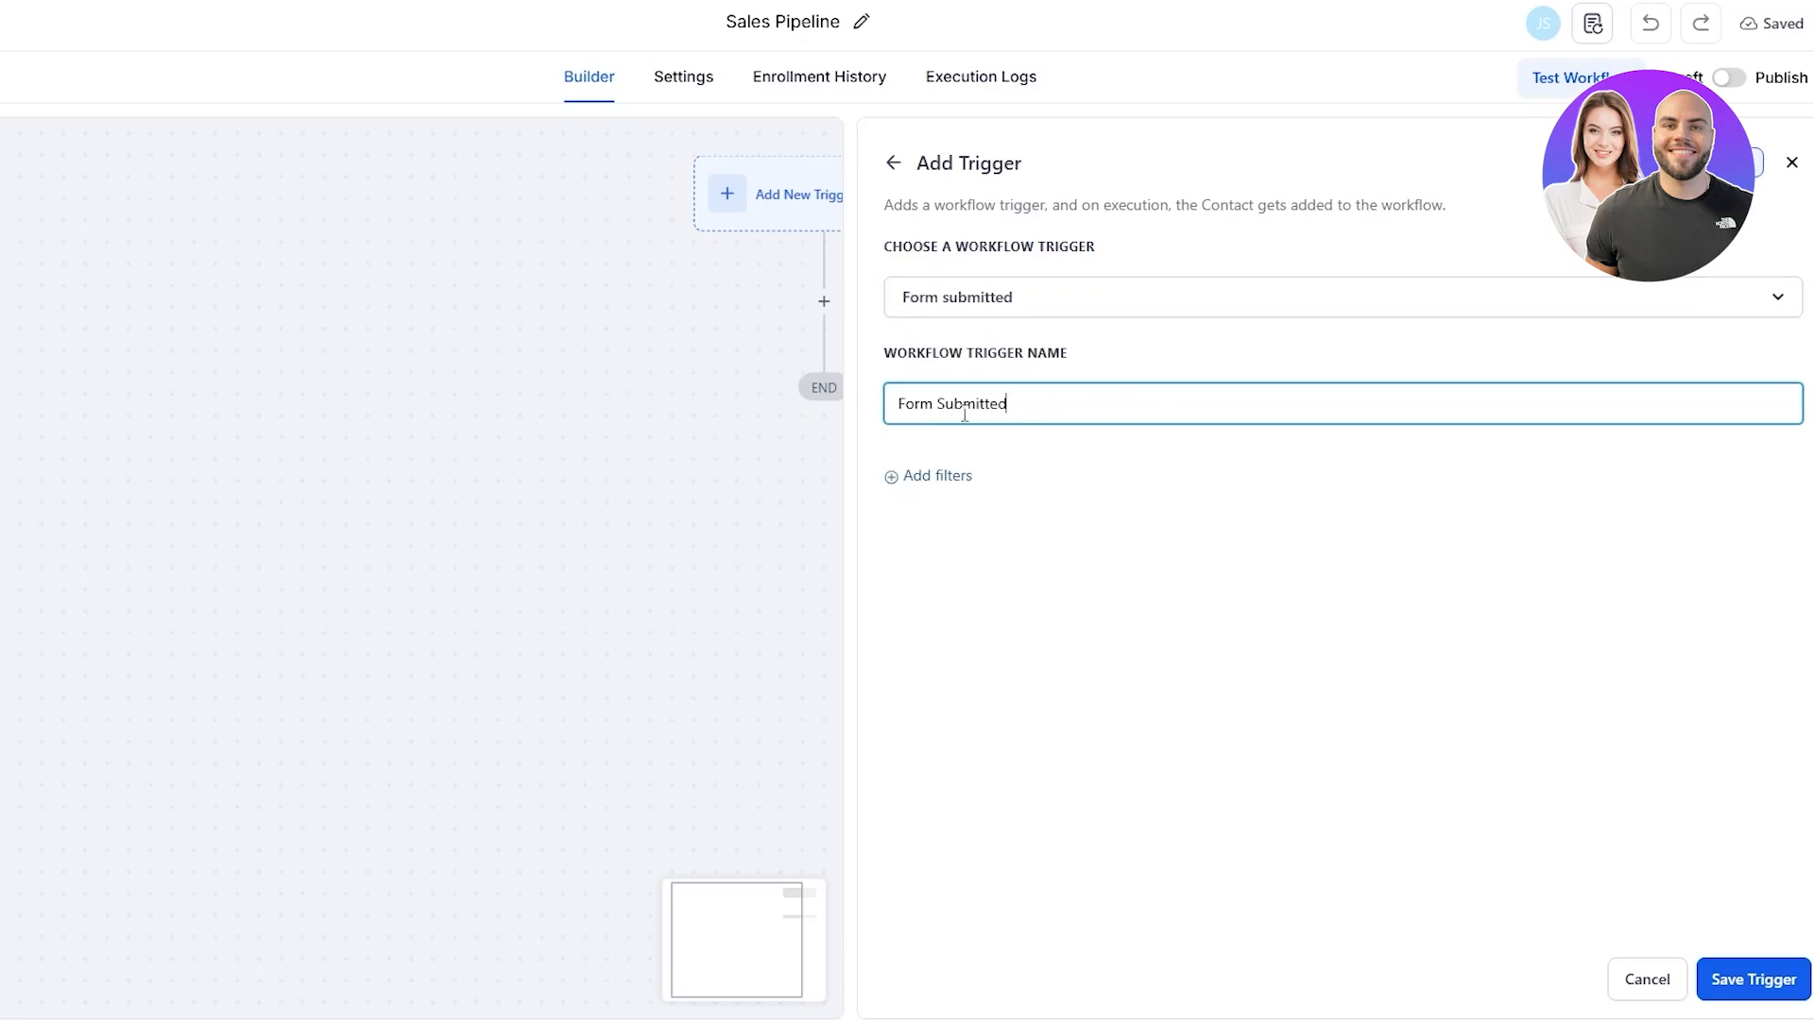
# Add and remove an empty filter, then save the Form Submitted trigger
pyautogui.click(1105, 519)
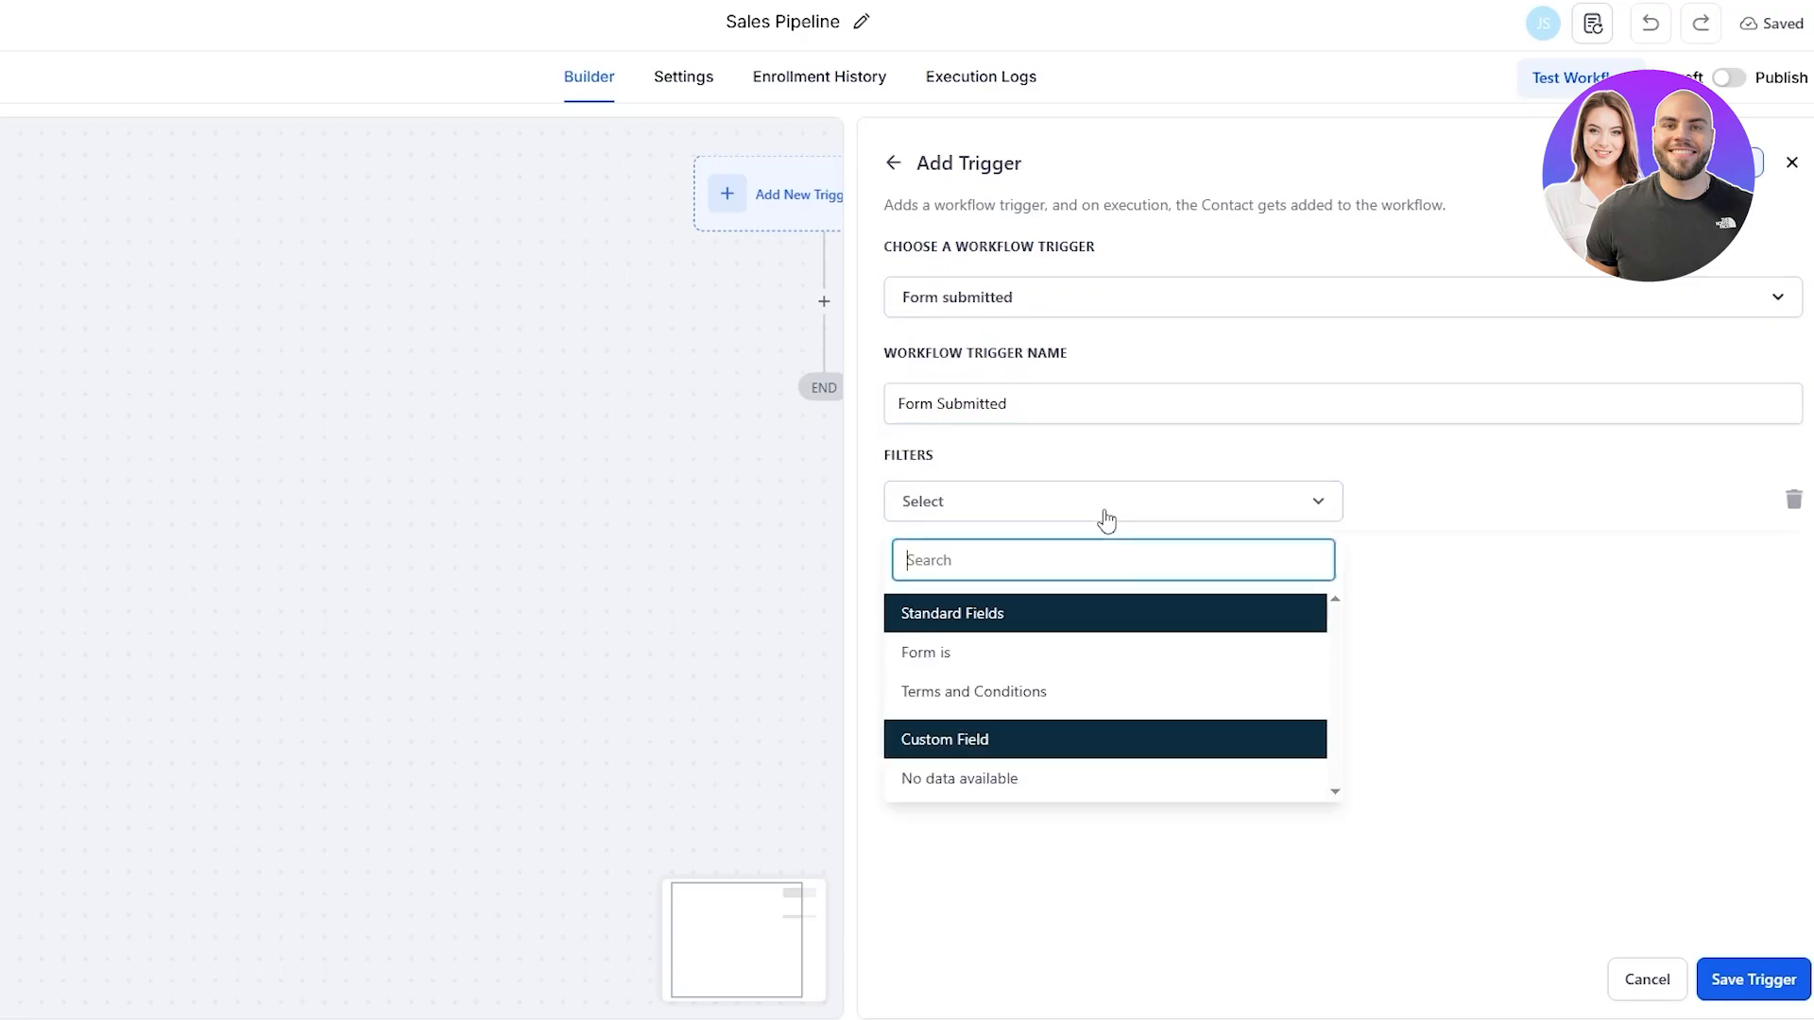
pyautogui.click(1434, 553)
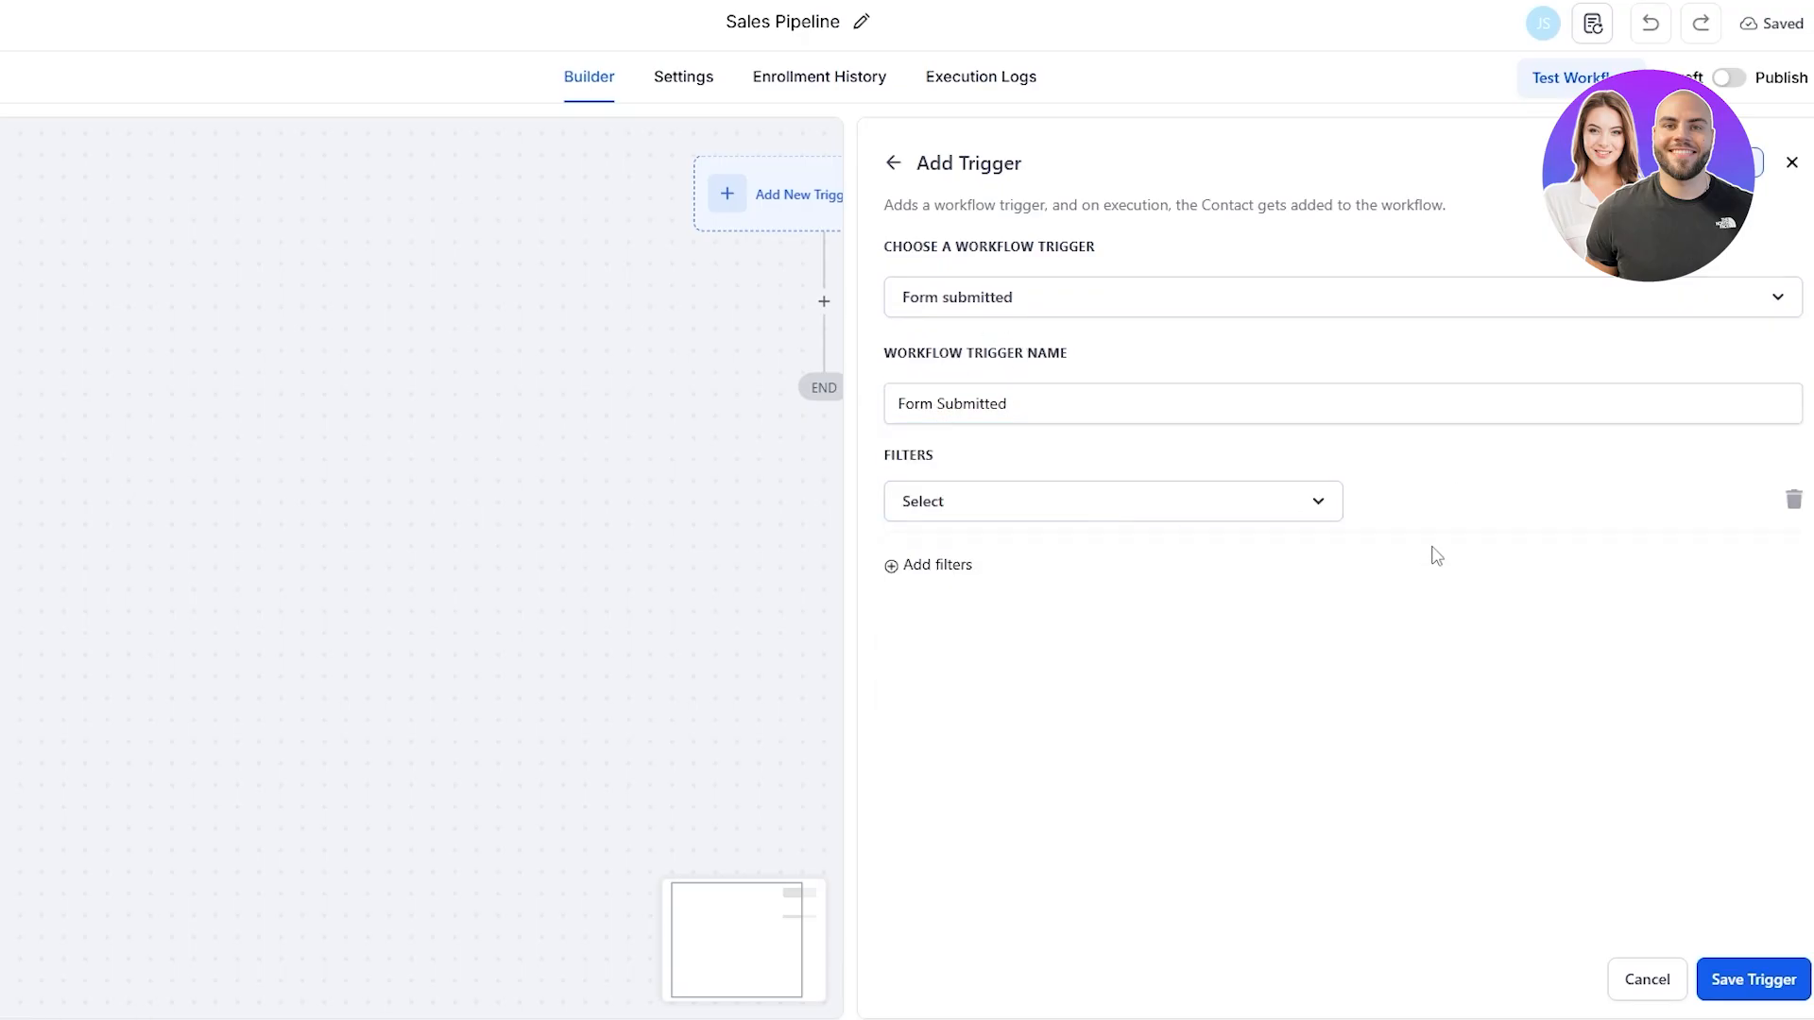
pyautogui.click(1792, 499)
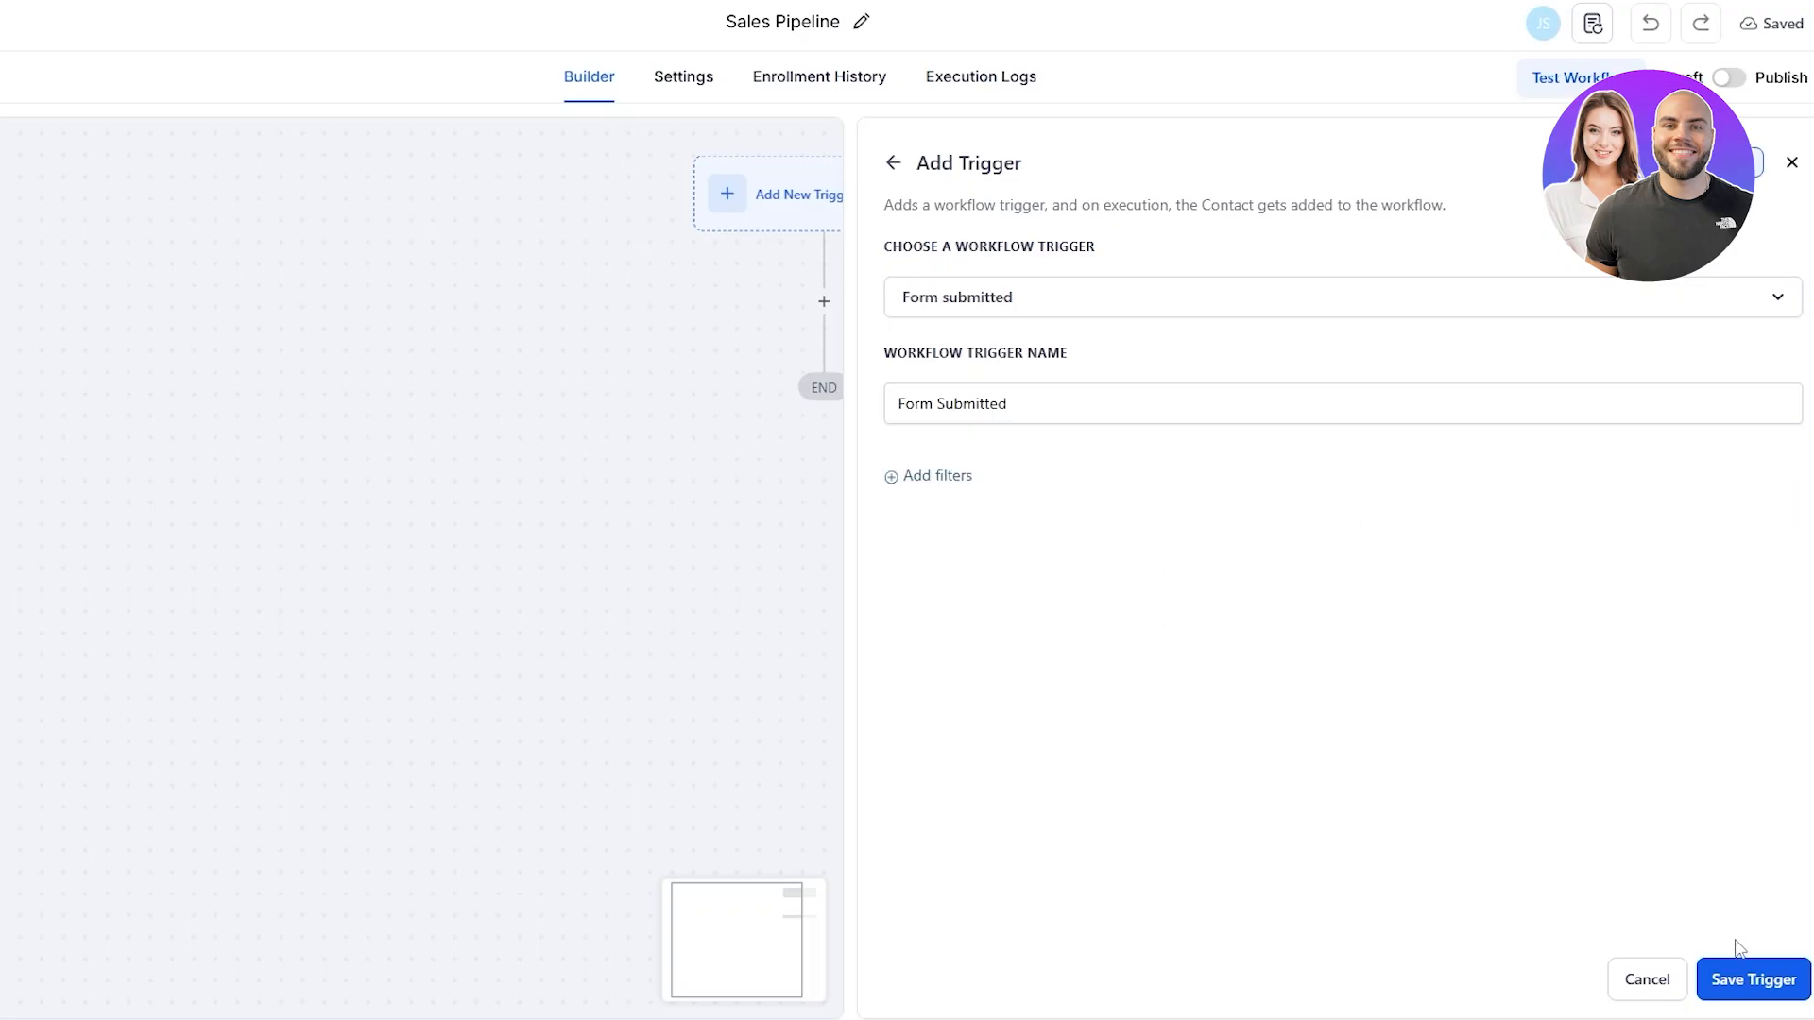
pyautogui.click(1748, 981)
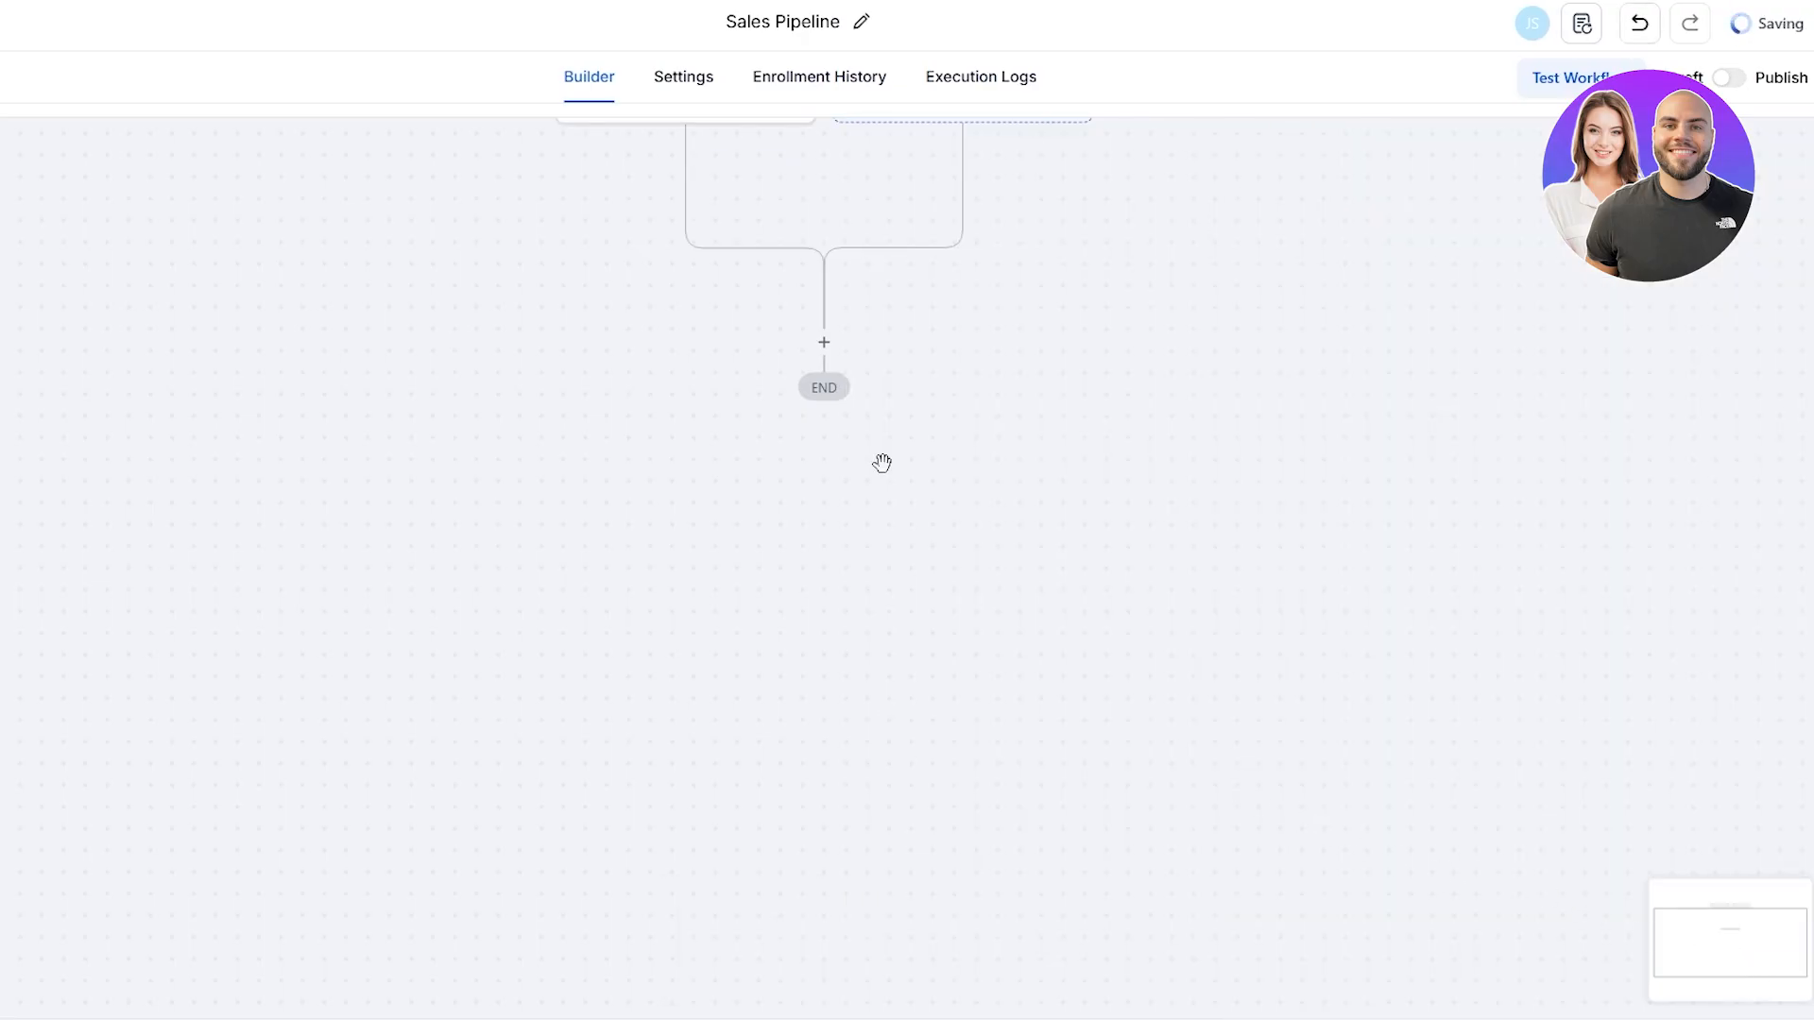
# Add an action after the trigger by searching 'opp' and choosing Create/Update Opportunity
pyautogui.scroll(3, 881, 463)
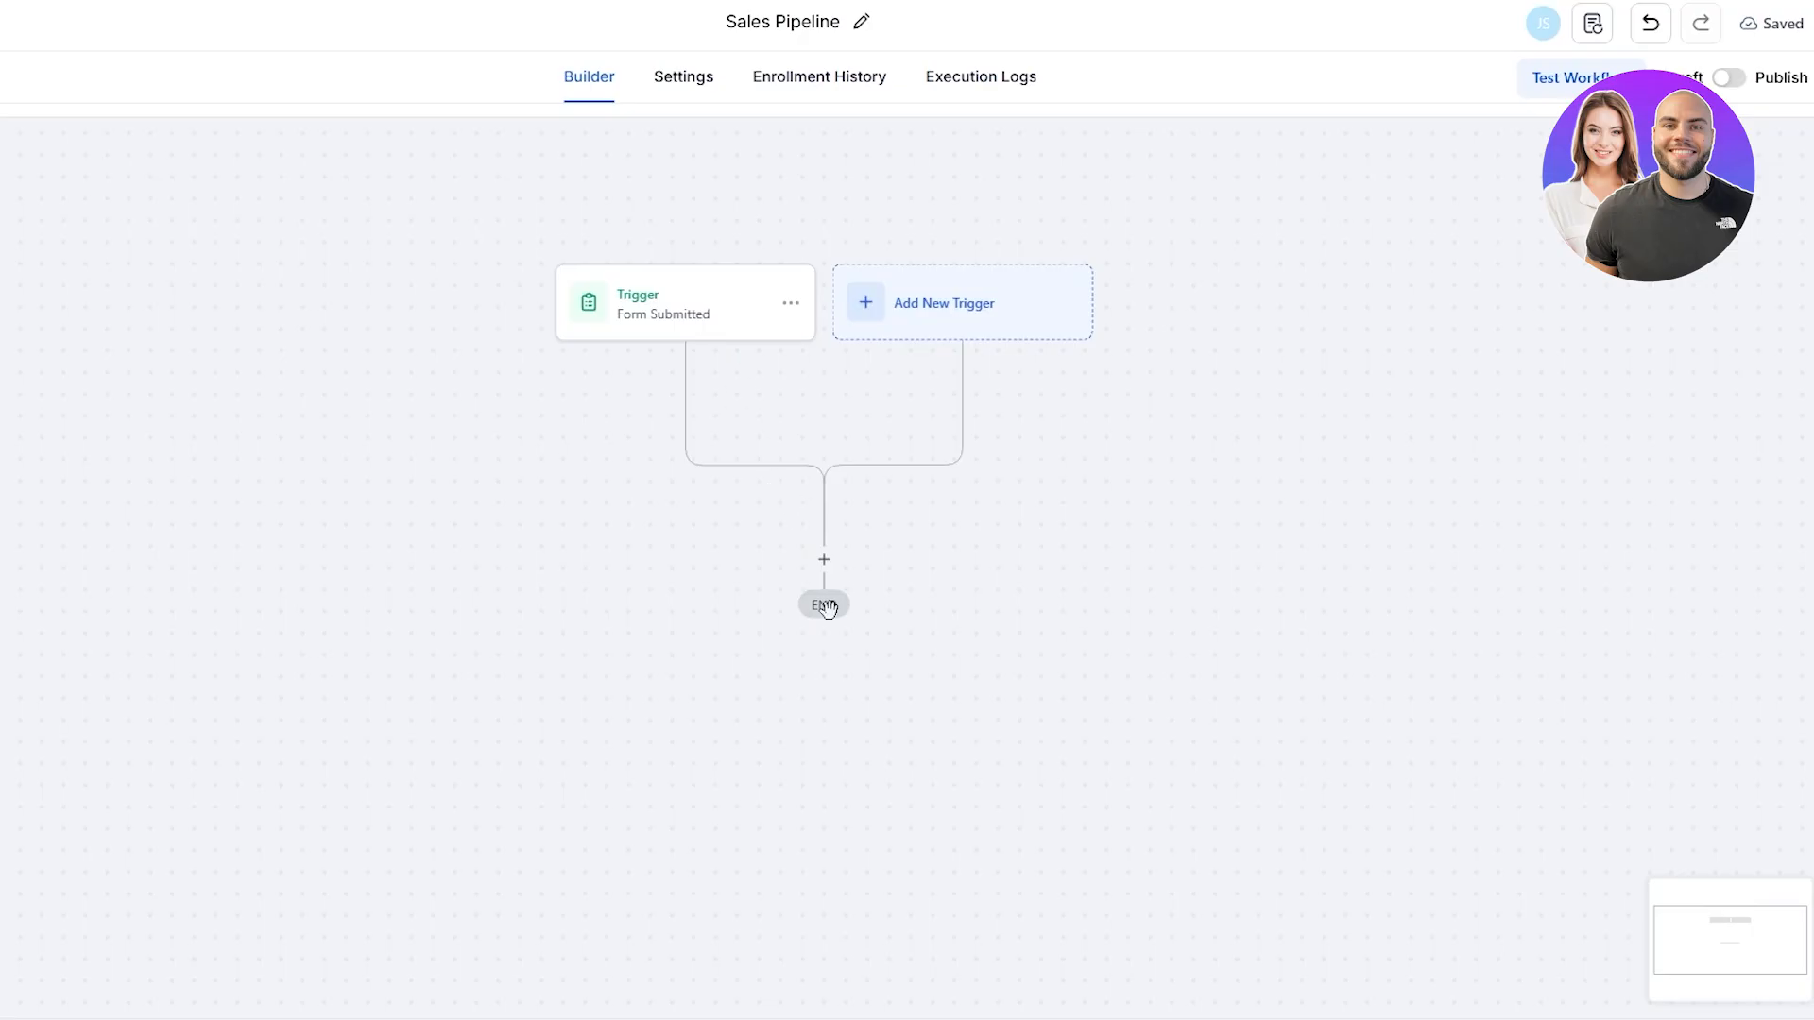
pyautogui.click(824, 559)
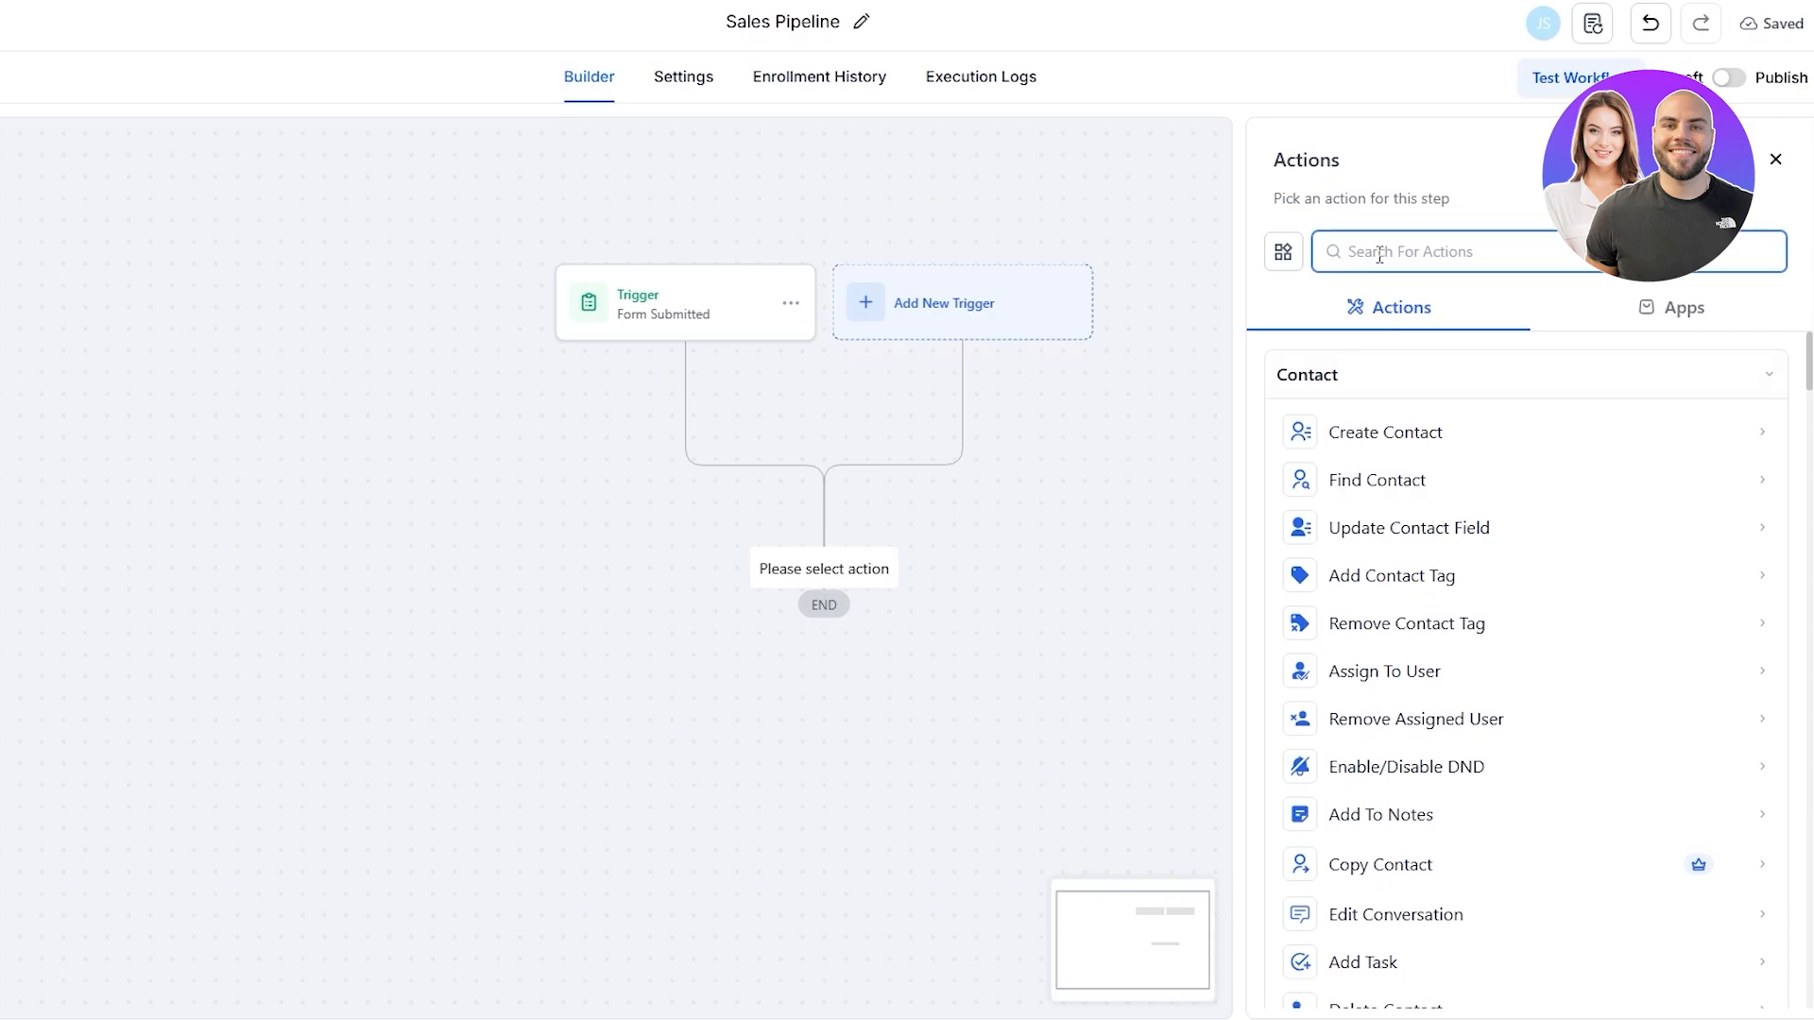
pyautogui.write('opp')
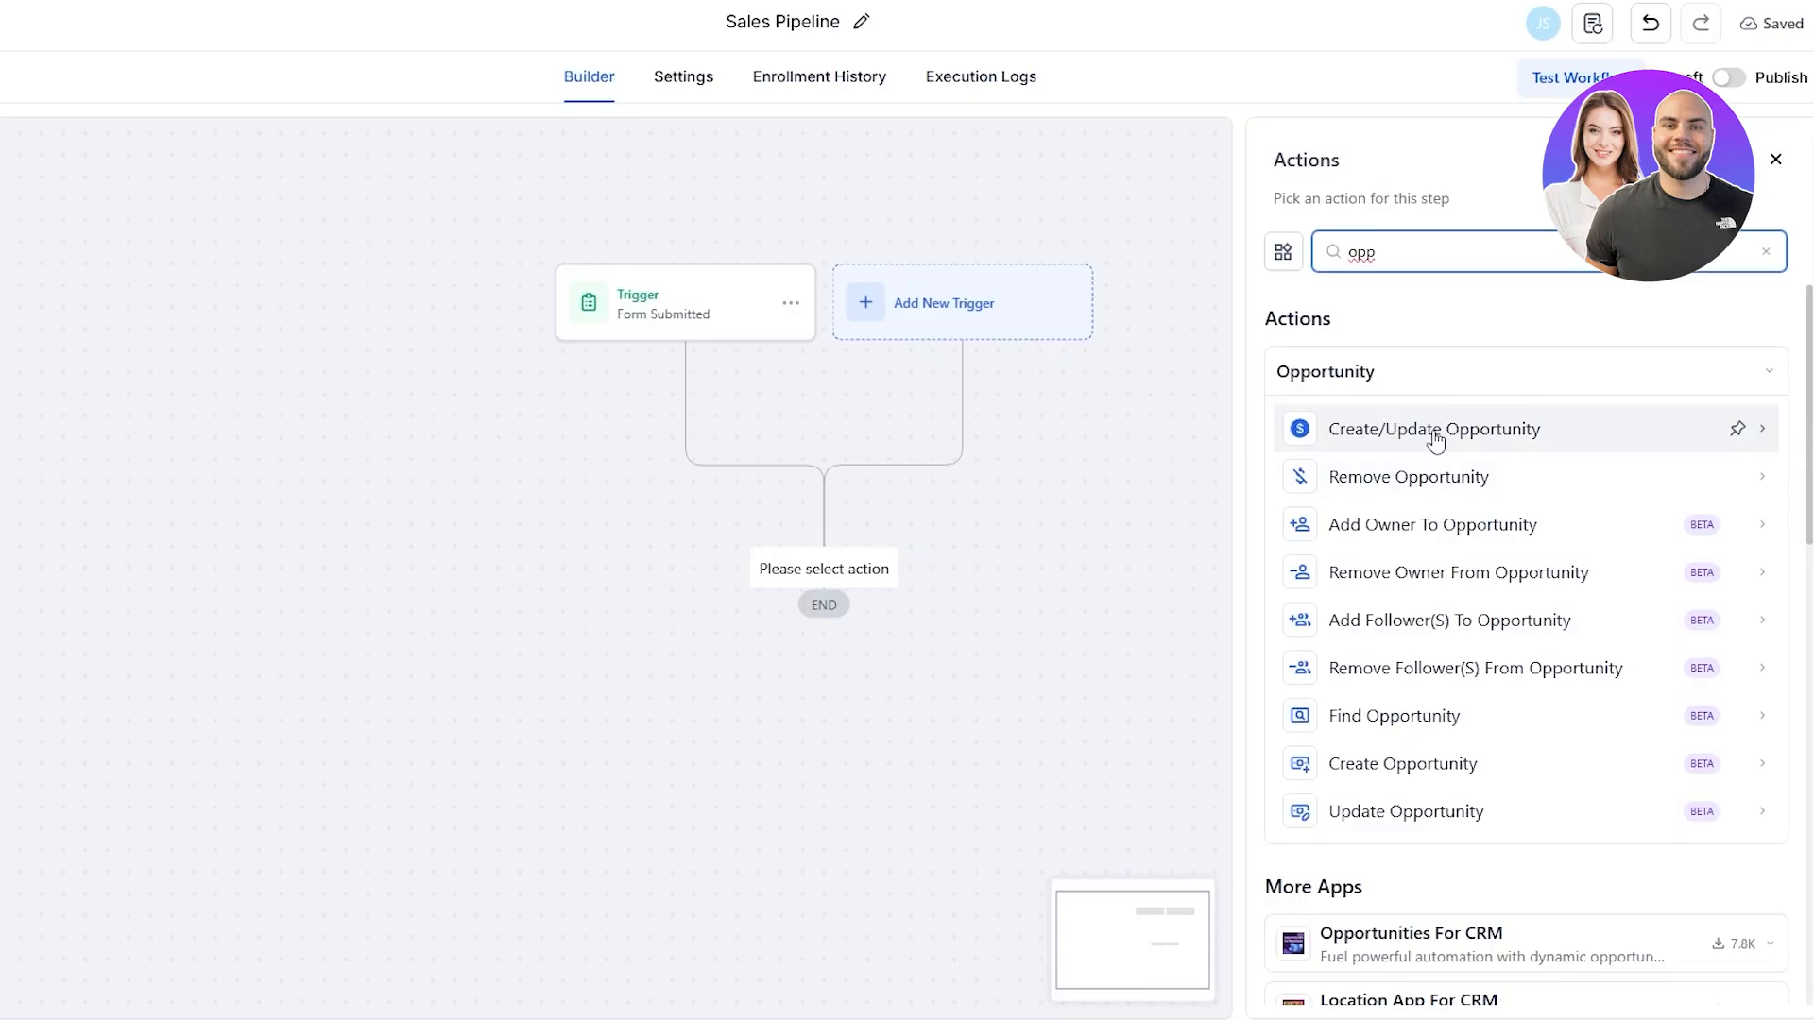
pyautogui.click(1435, 436)
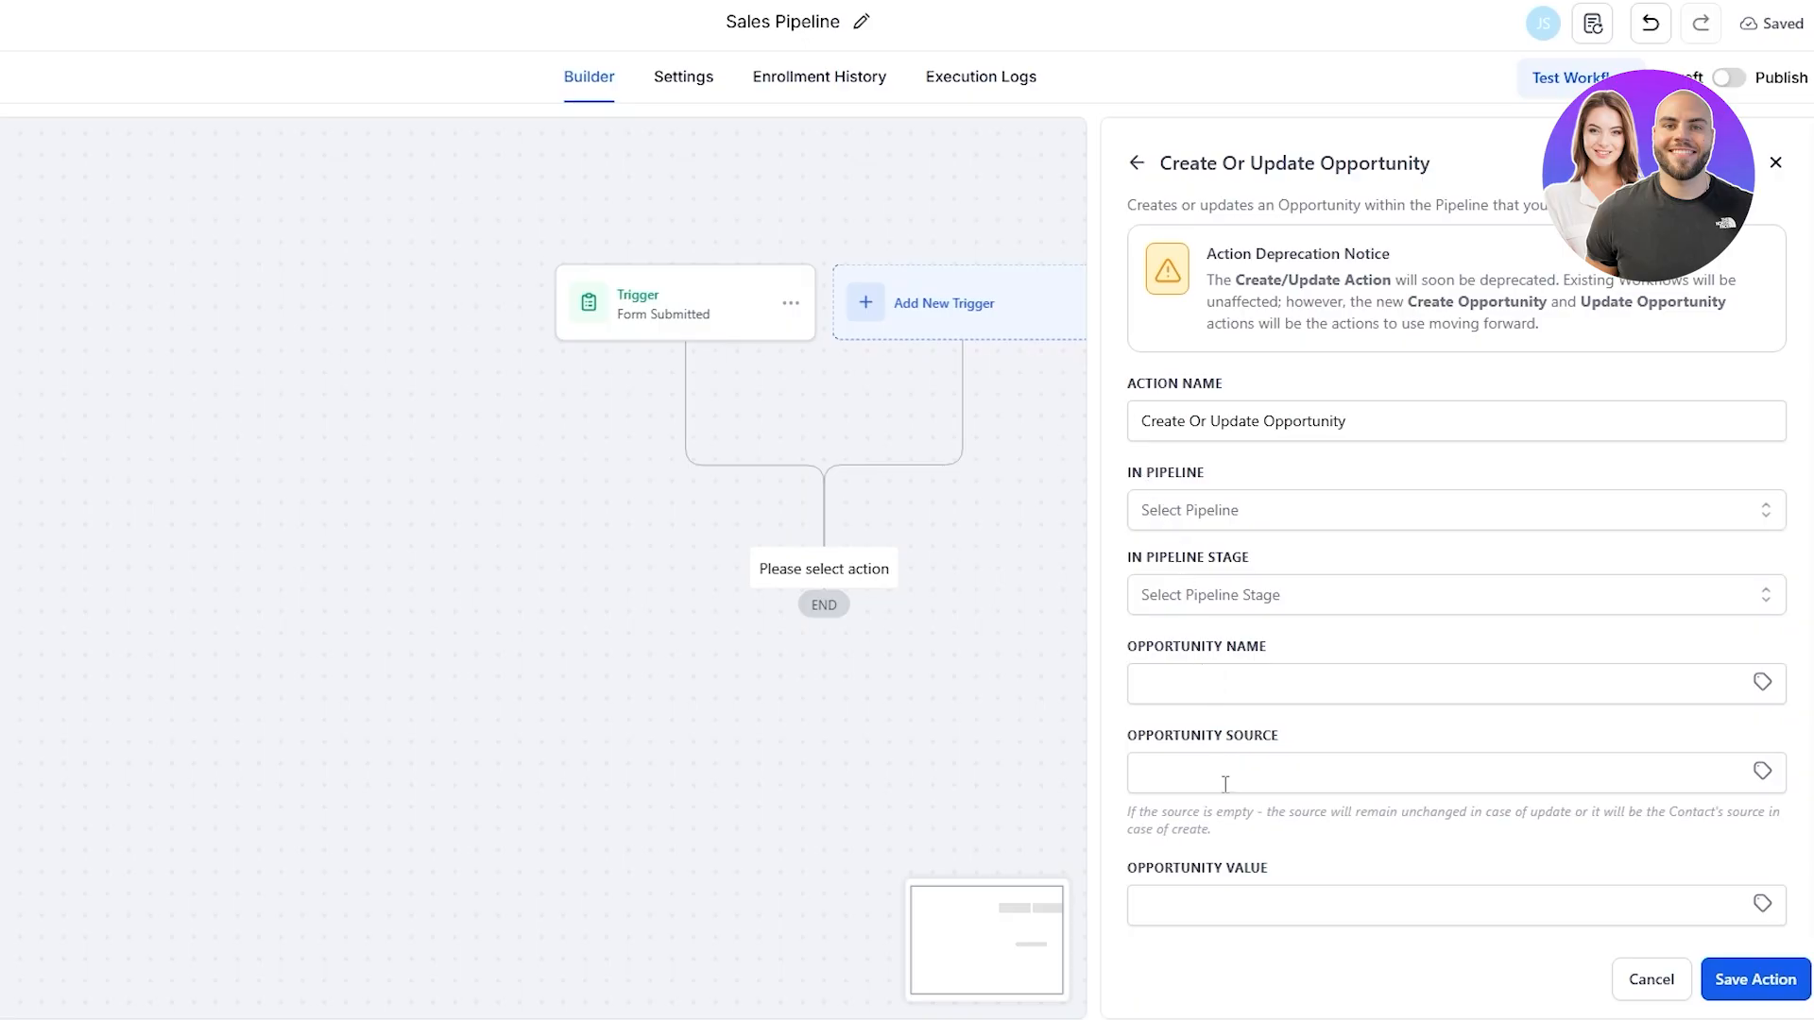
# Set the action's pipeline to Marketing Pipeline and its stage to New Lead
pyautogui.click(1200, 524)
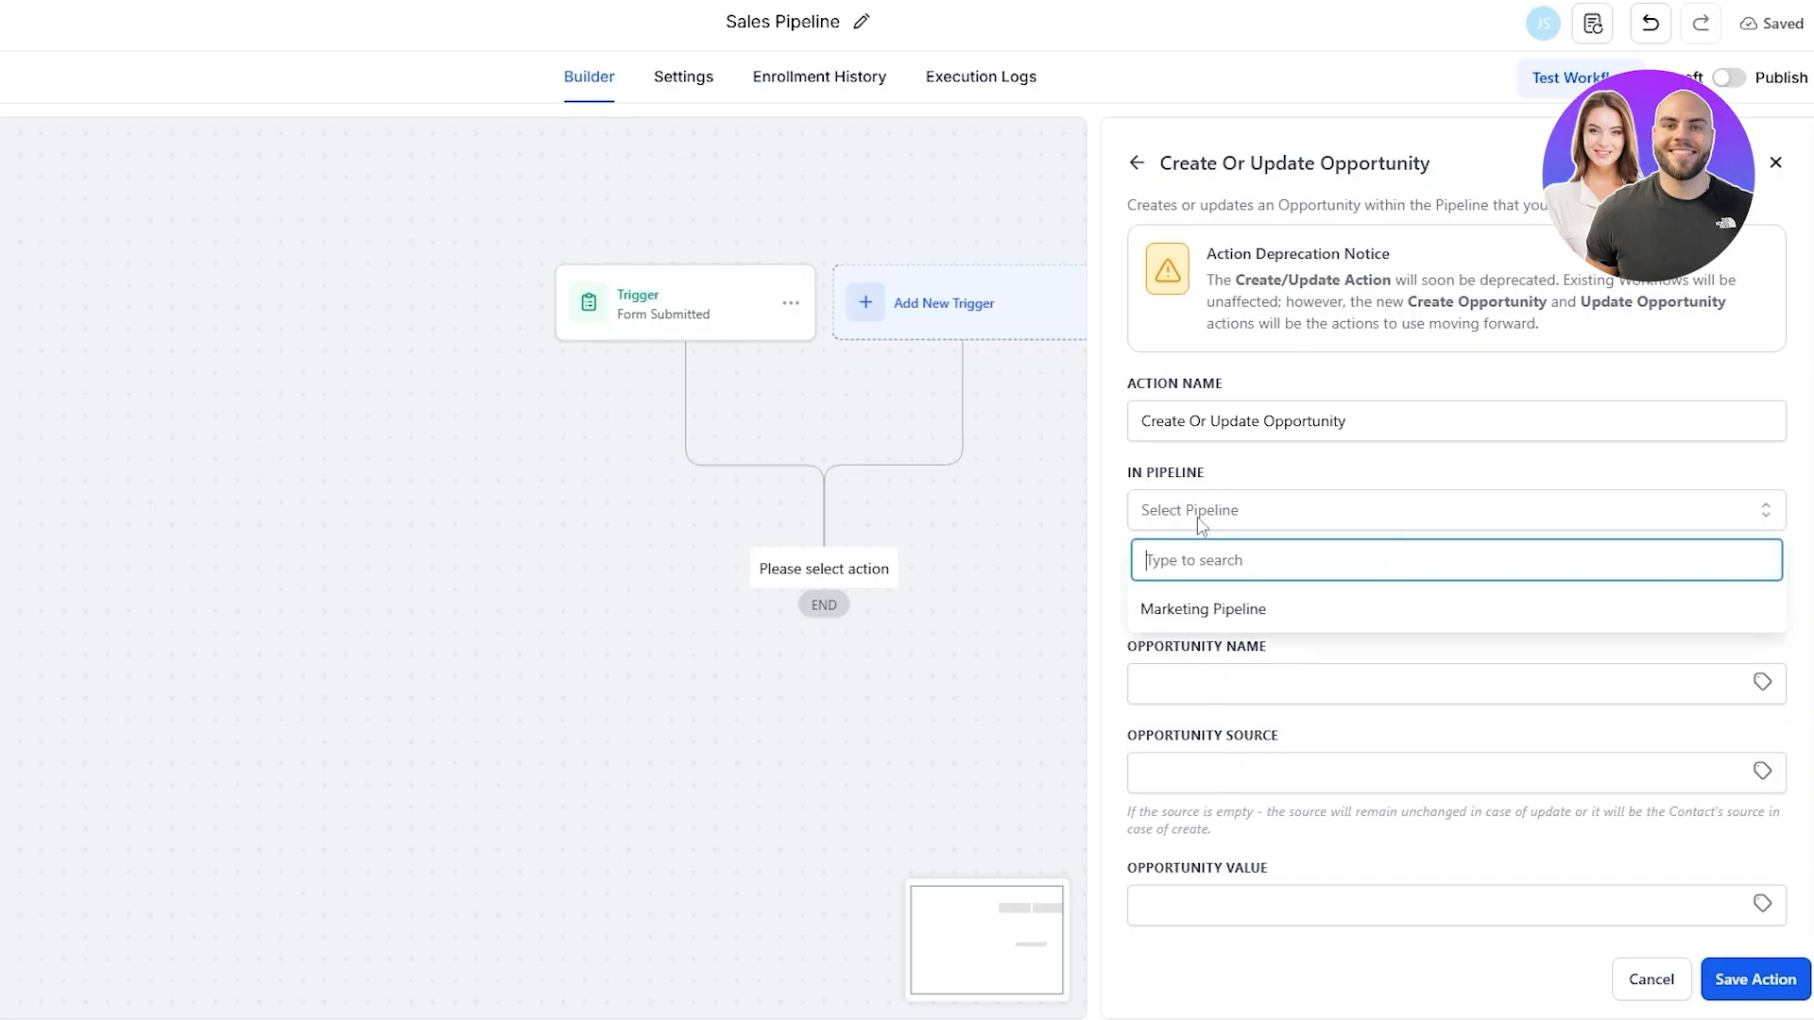
pyautogui.click(1181, 609)
pyautogui.click(1186, 606)
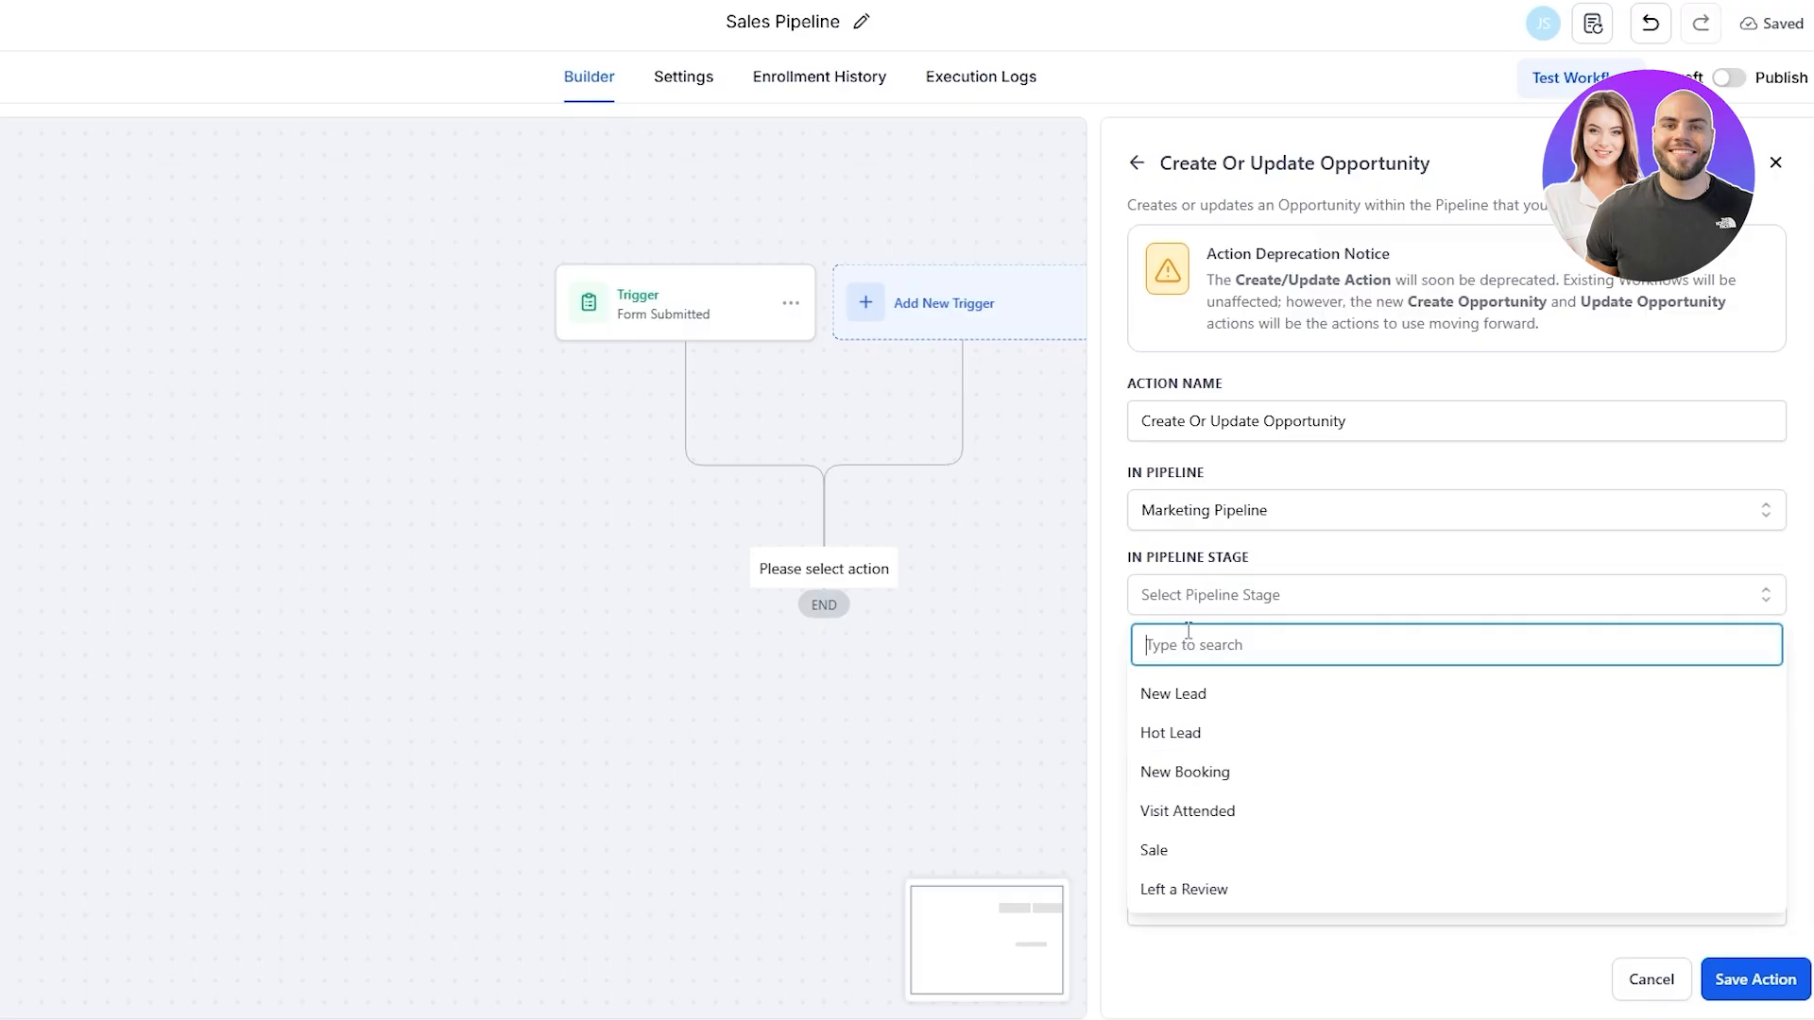
pyautogui.click(1192, 699)
pyautogui.scroll(-2, 1194, 671)
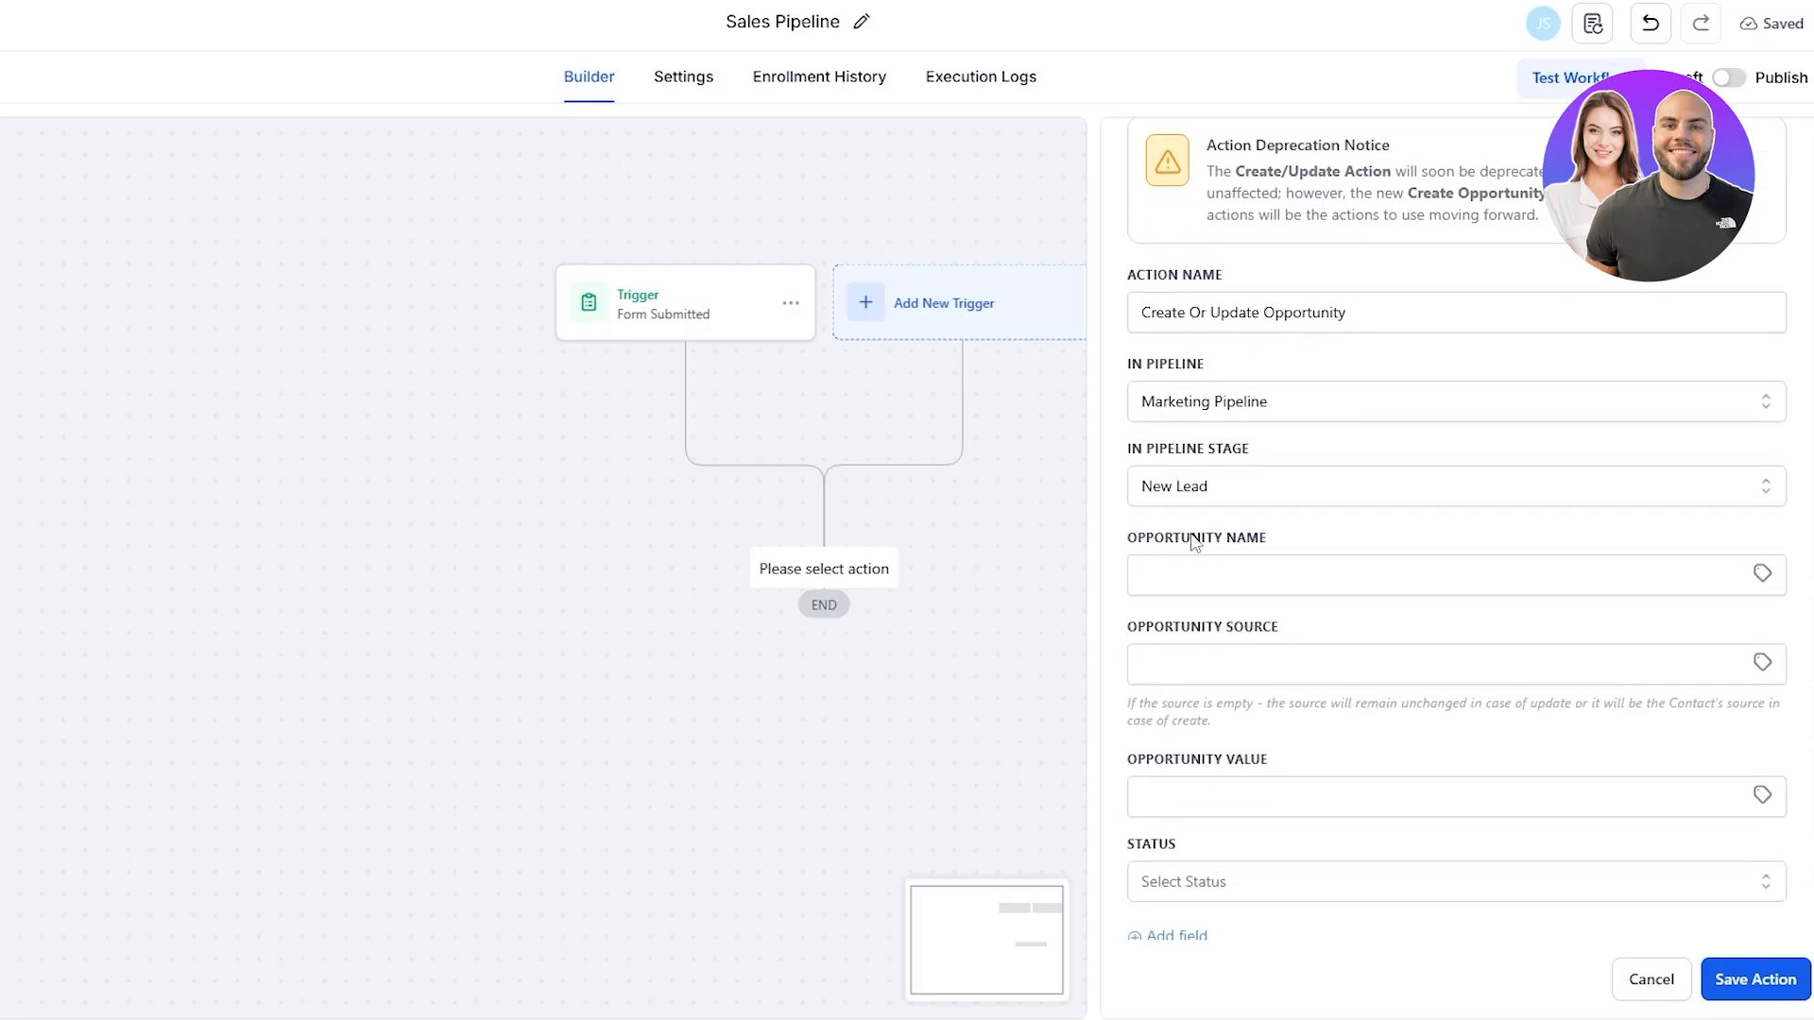
# Insert the contact's full name custom value into Opportunity Name
pyautogui.click(1179, 579)
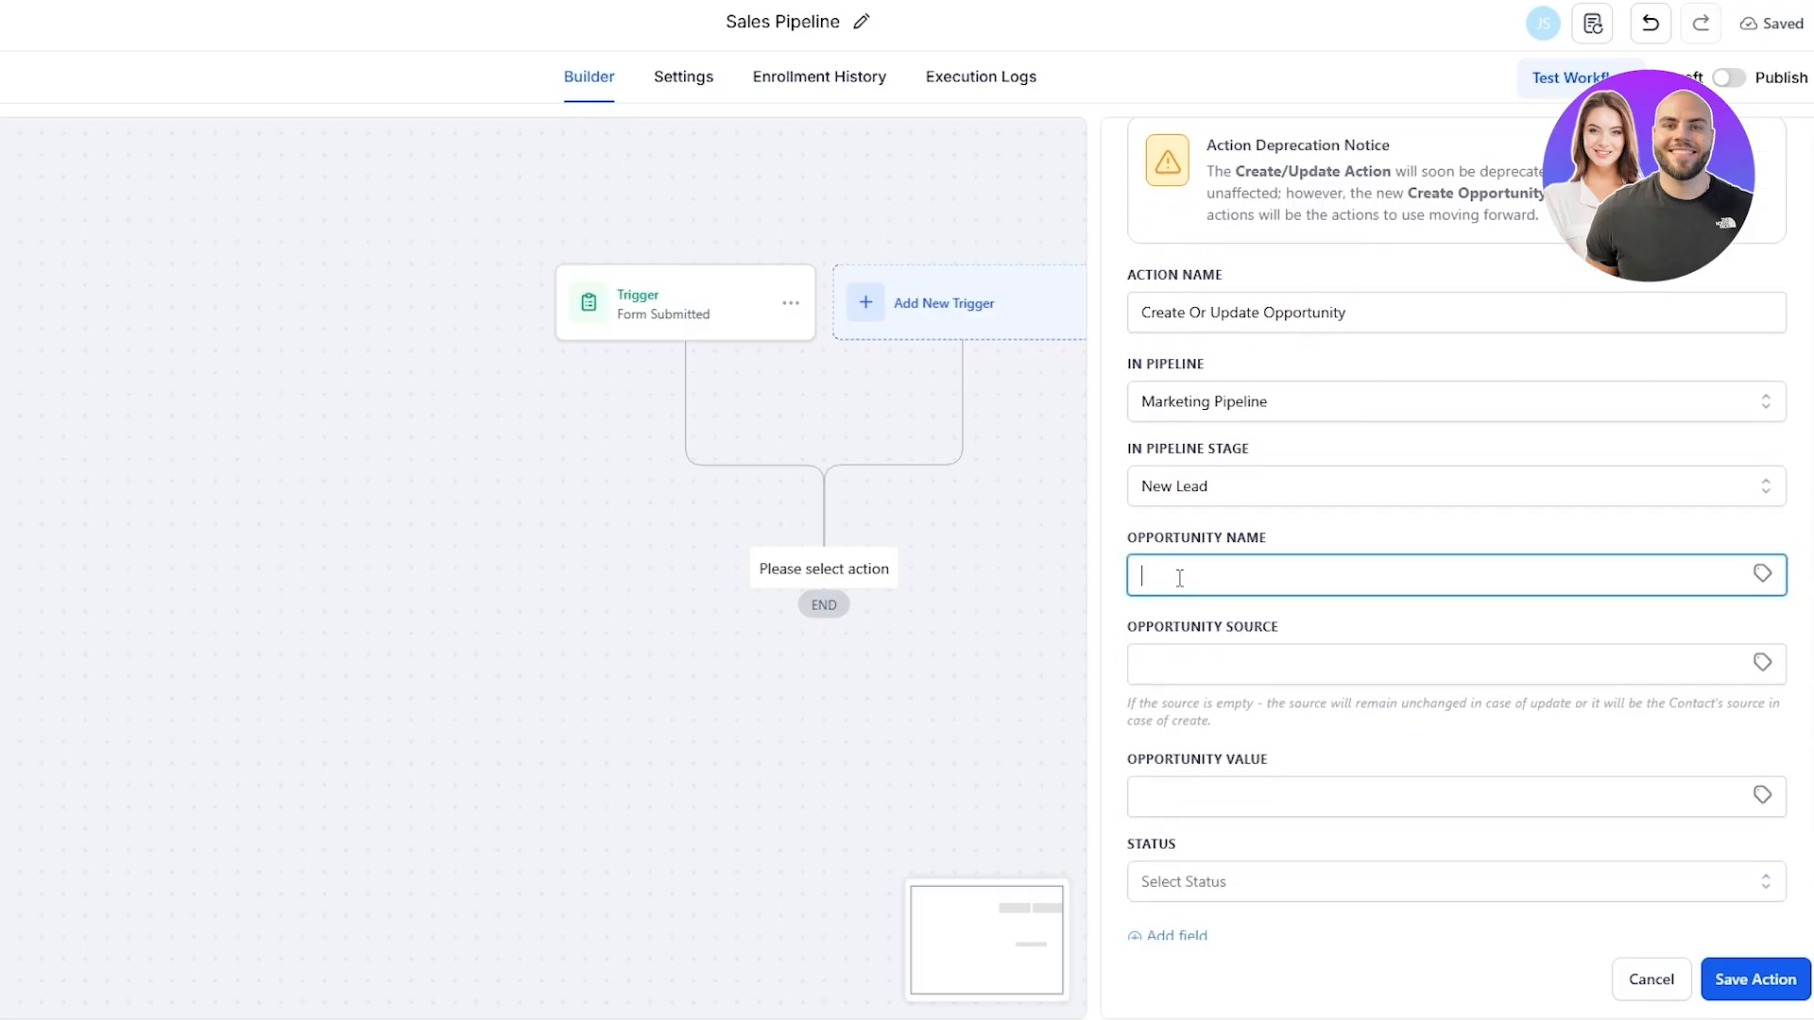
pyautogui.click(1762, 574)
pyautogui.scroll(-1, 1715, 809)
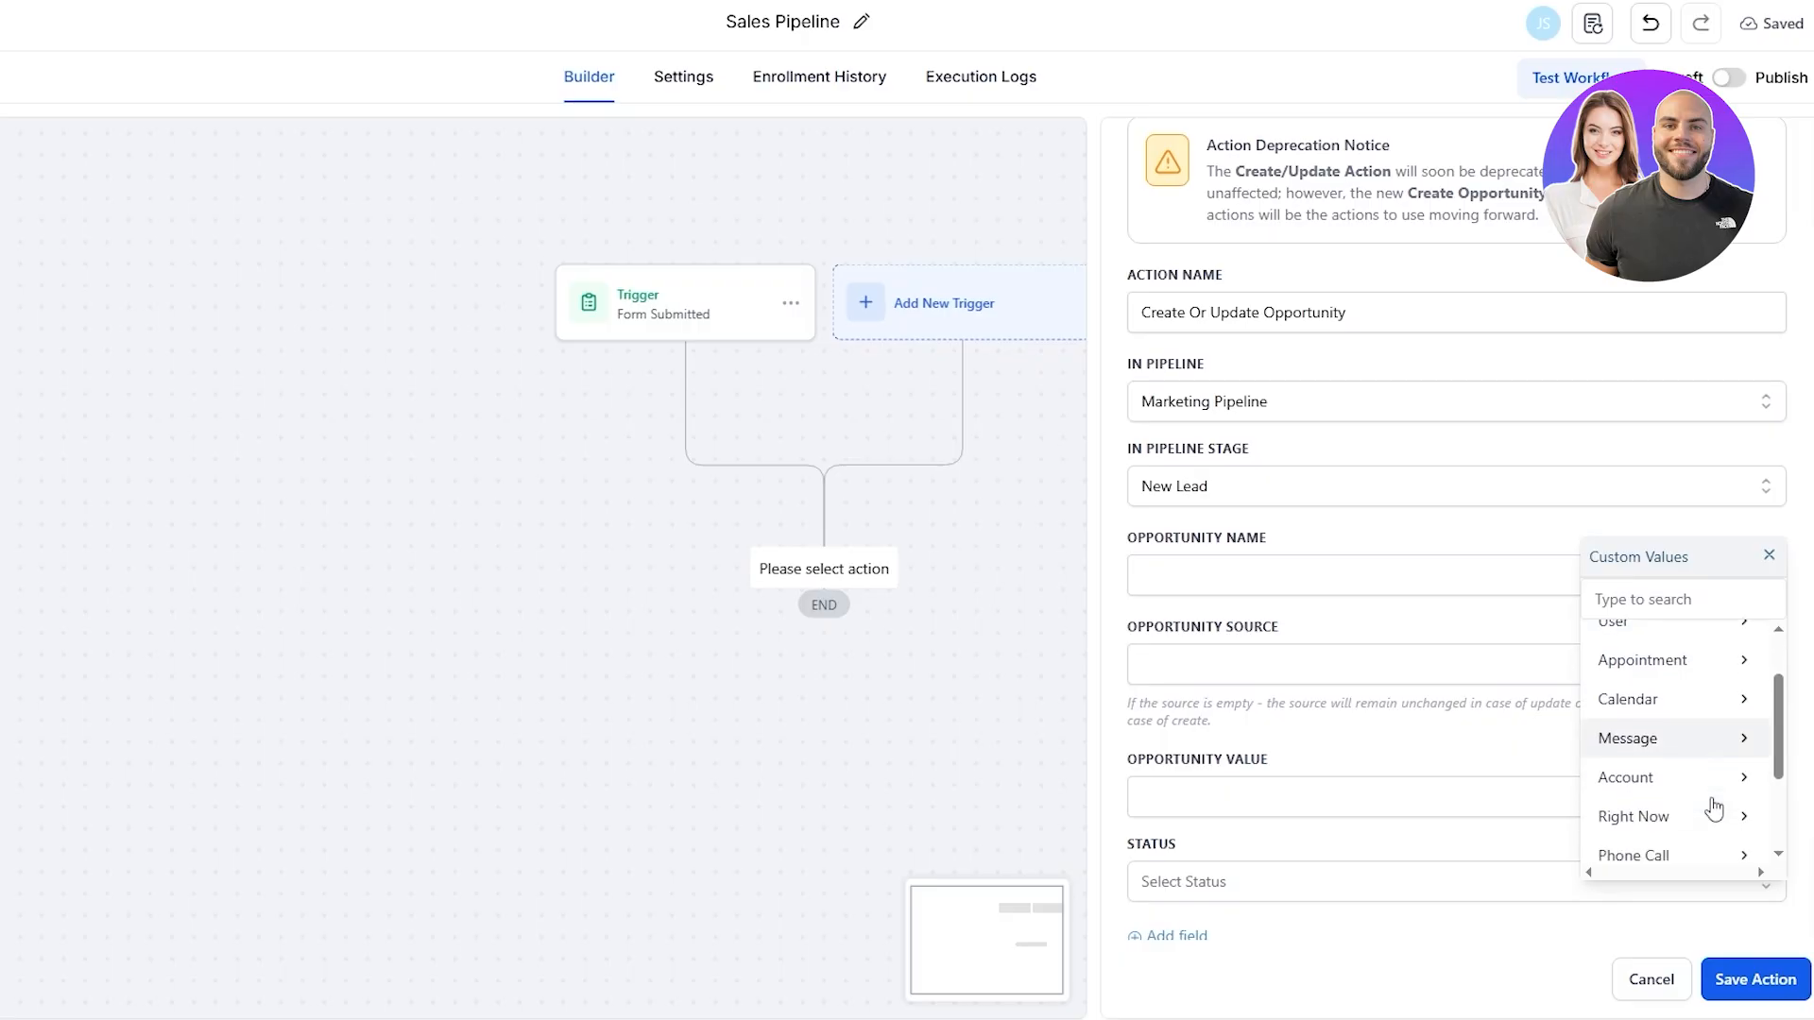
pyautogui.scroll(1, 1712, 794)
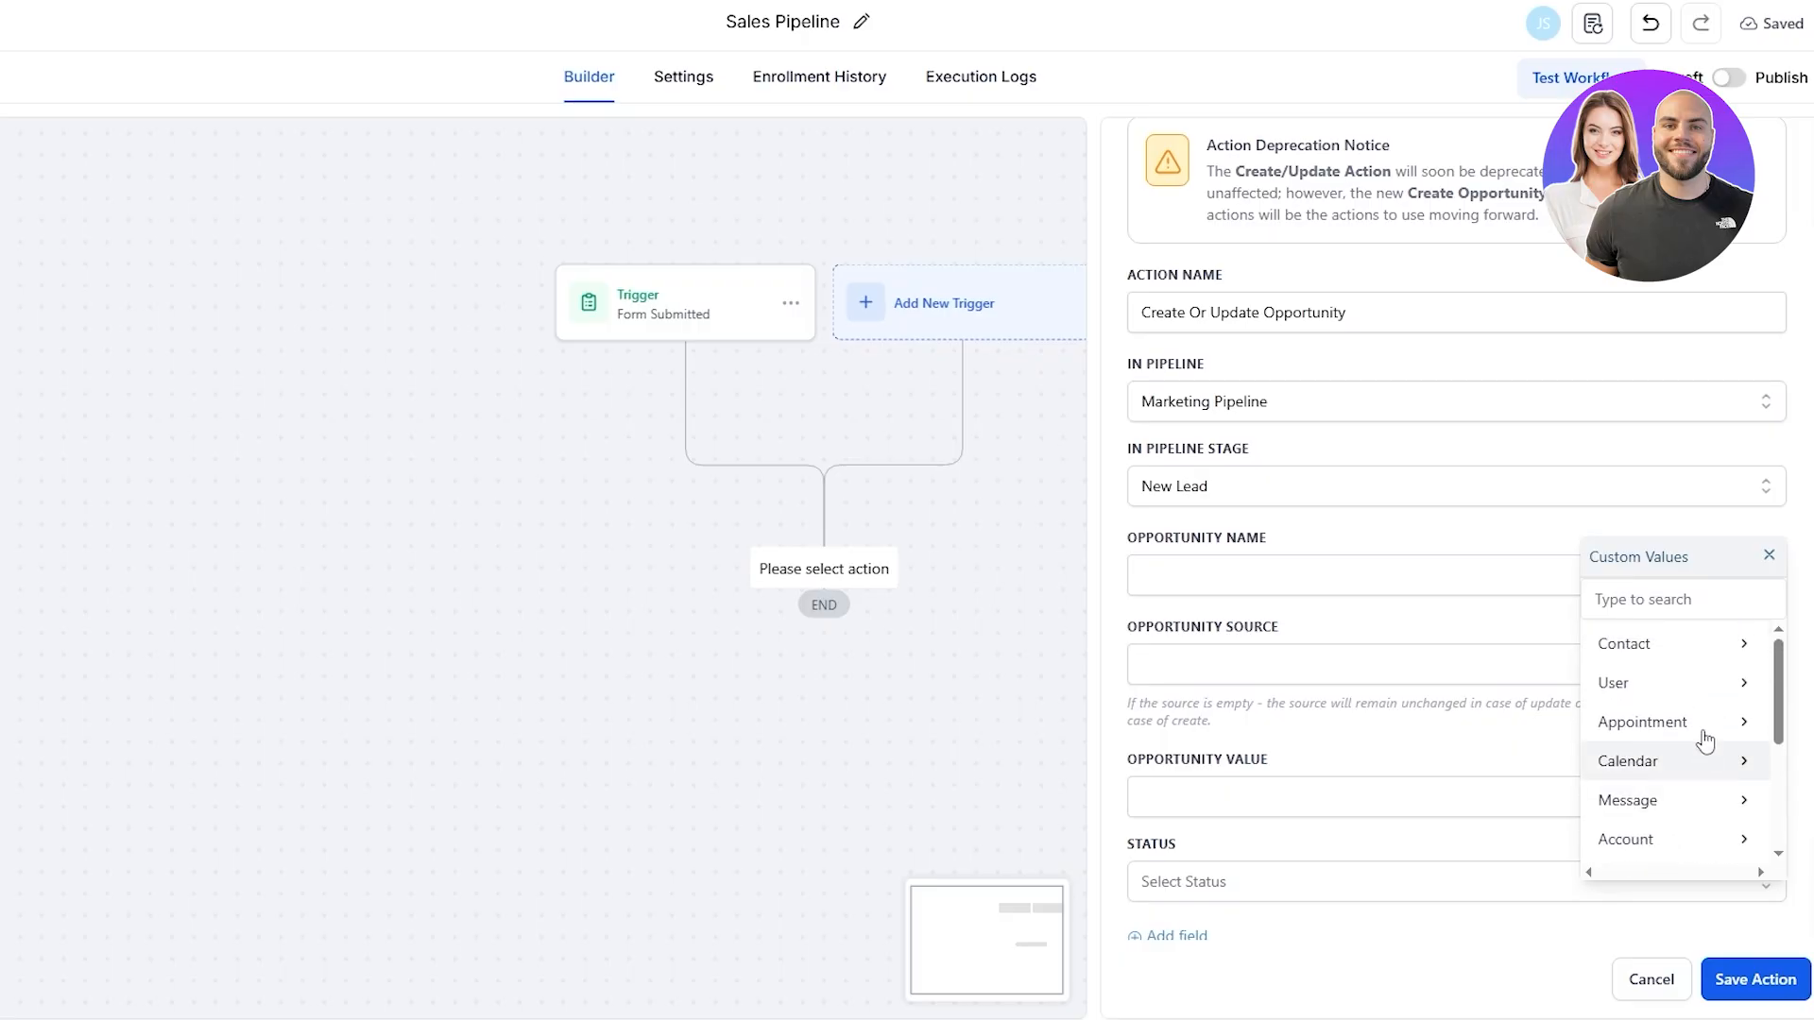
pyautogui.click(1686, 606)
pyautogui.write('op')
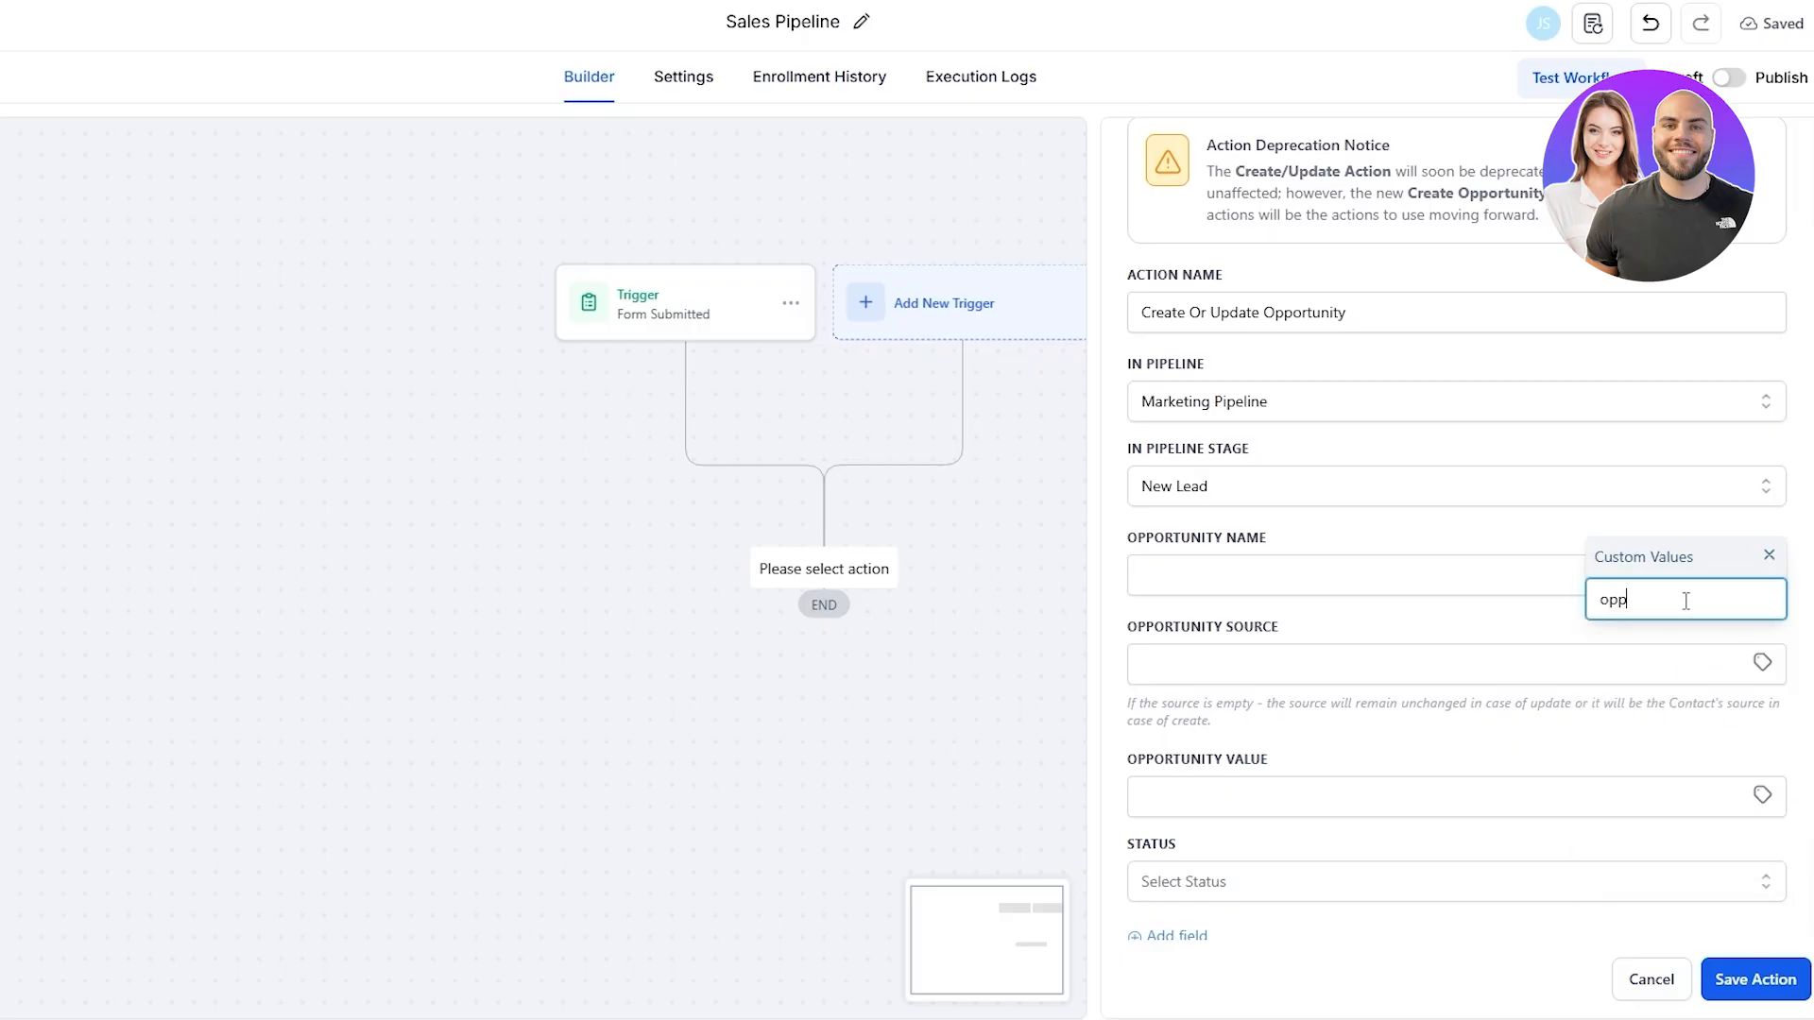
pyautogui.write('p')
pyautogui.press('BackSpace')
pyautogui.press('BackSpace')
pyautogui.press('BackSpace')
pyautogui.scroll(-5, 1691, 756)
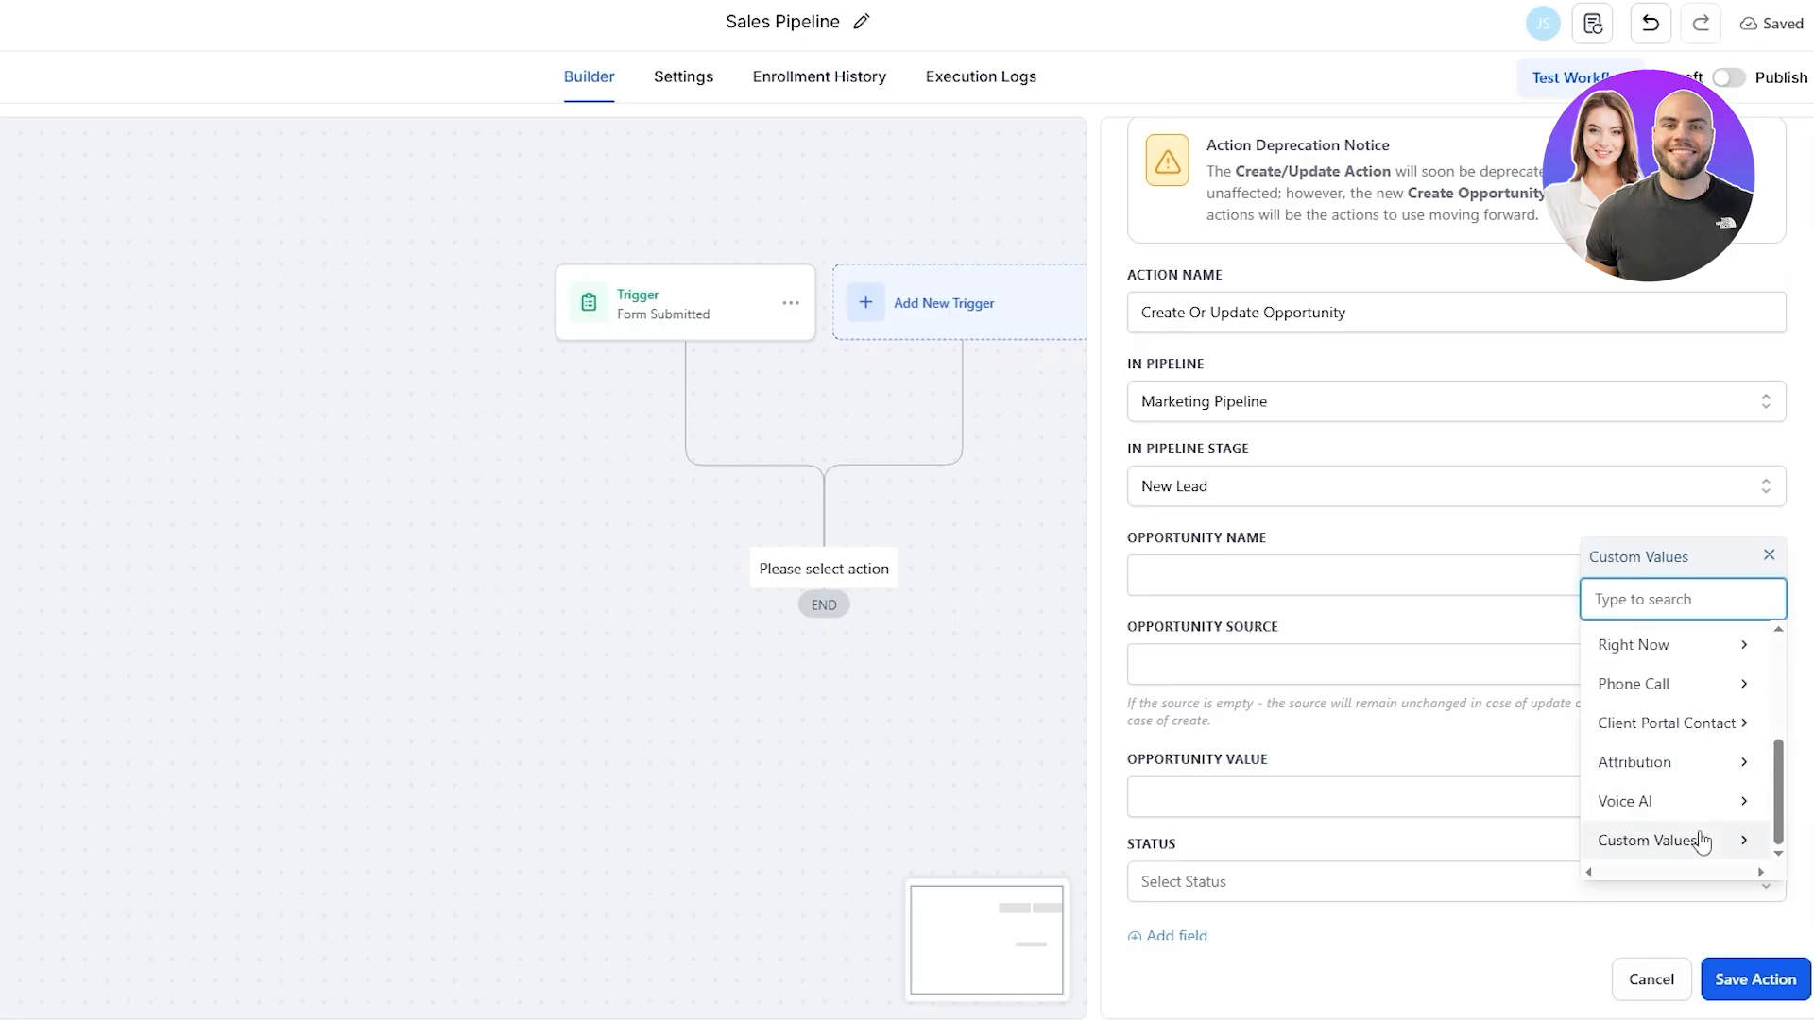
pyautogui.scroll(1, 1700, 850)
pyautogui.scroll(4, 1696, 832)
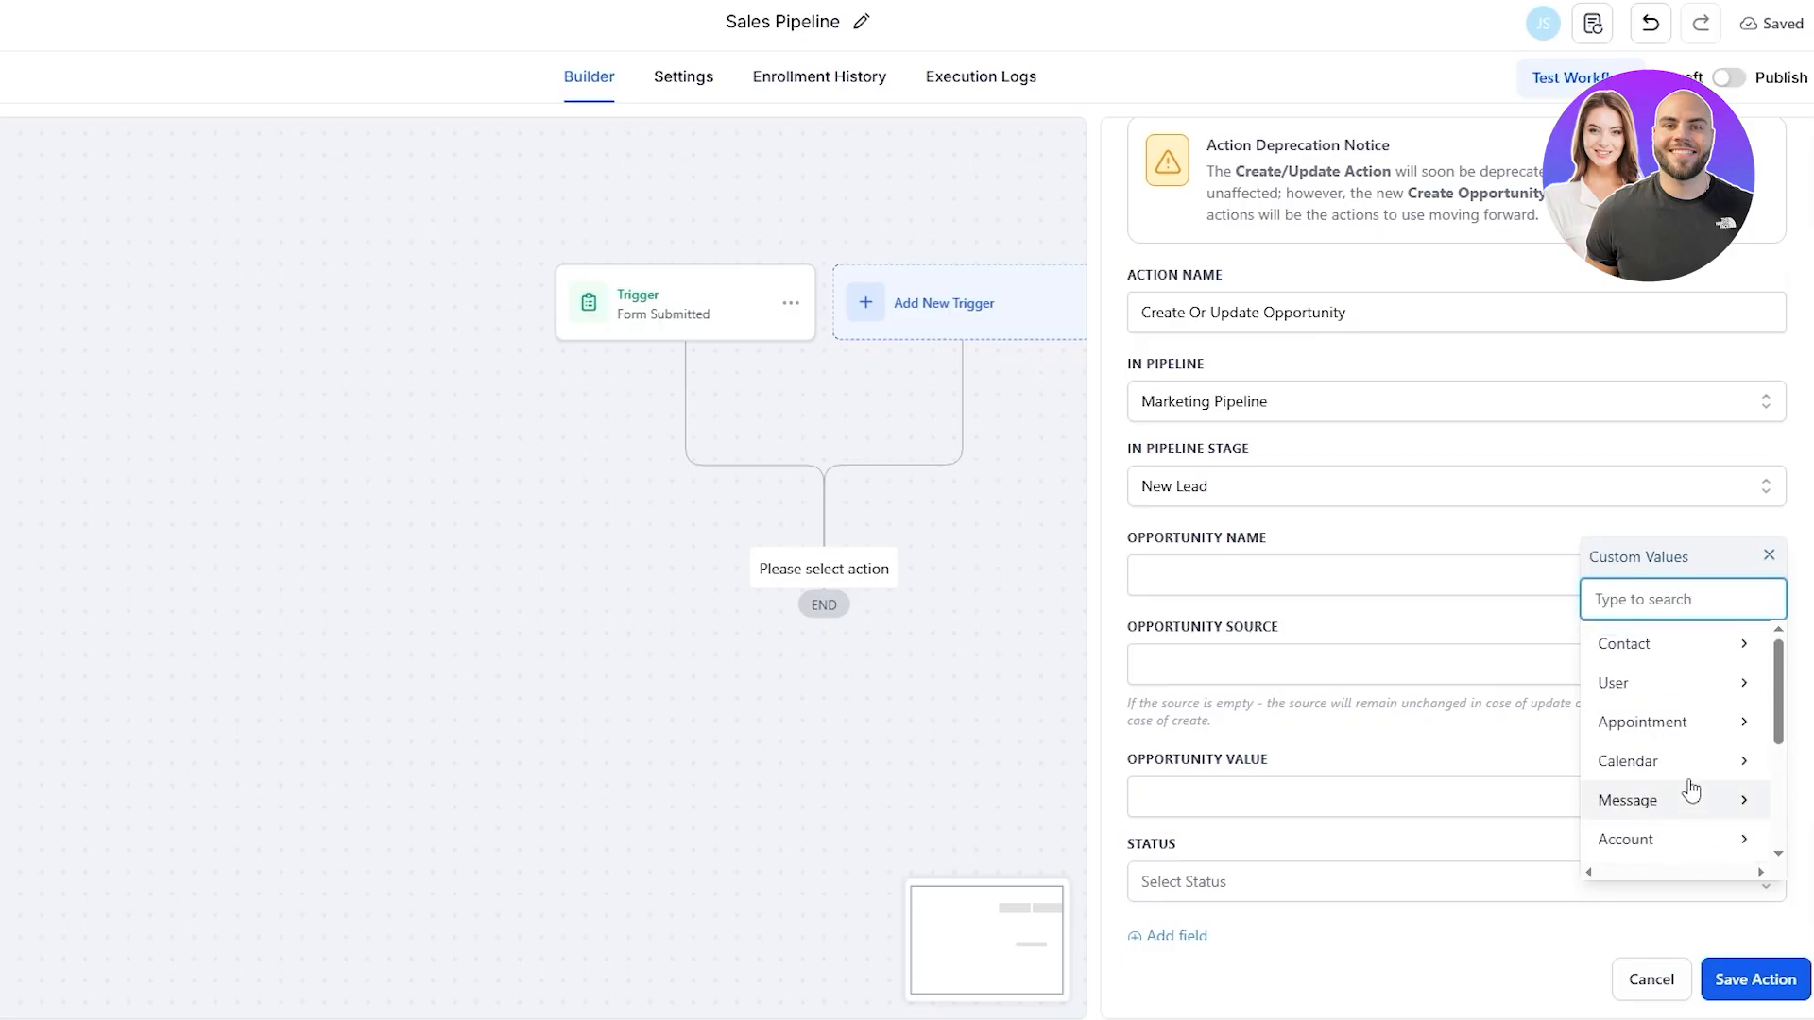
pyautogui.click(1667, 645)
pyautogui.click(1644, 643)
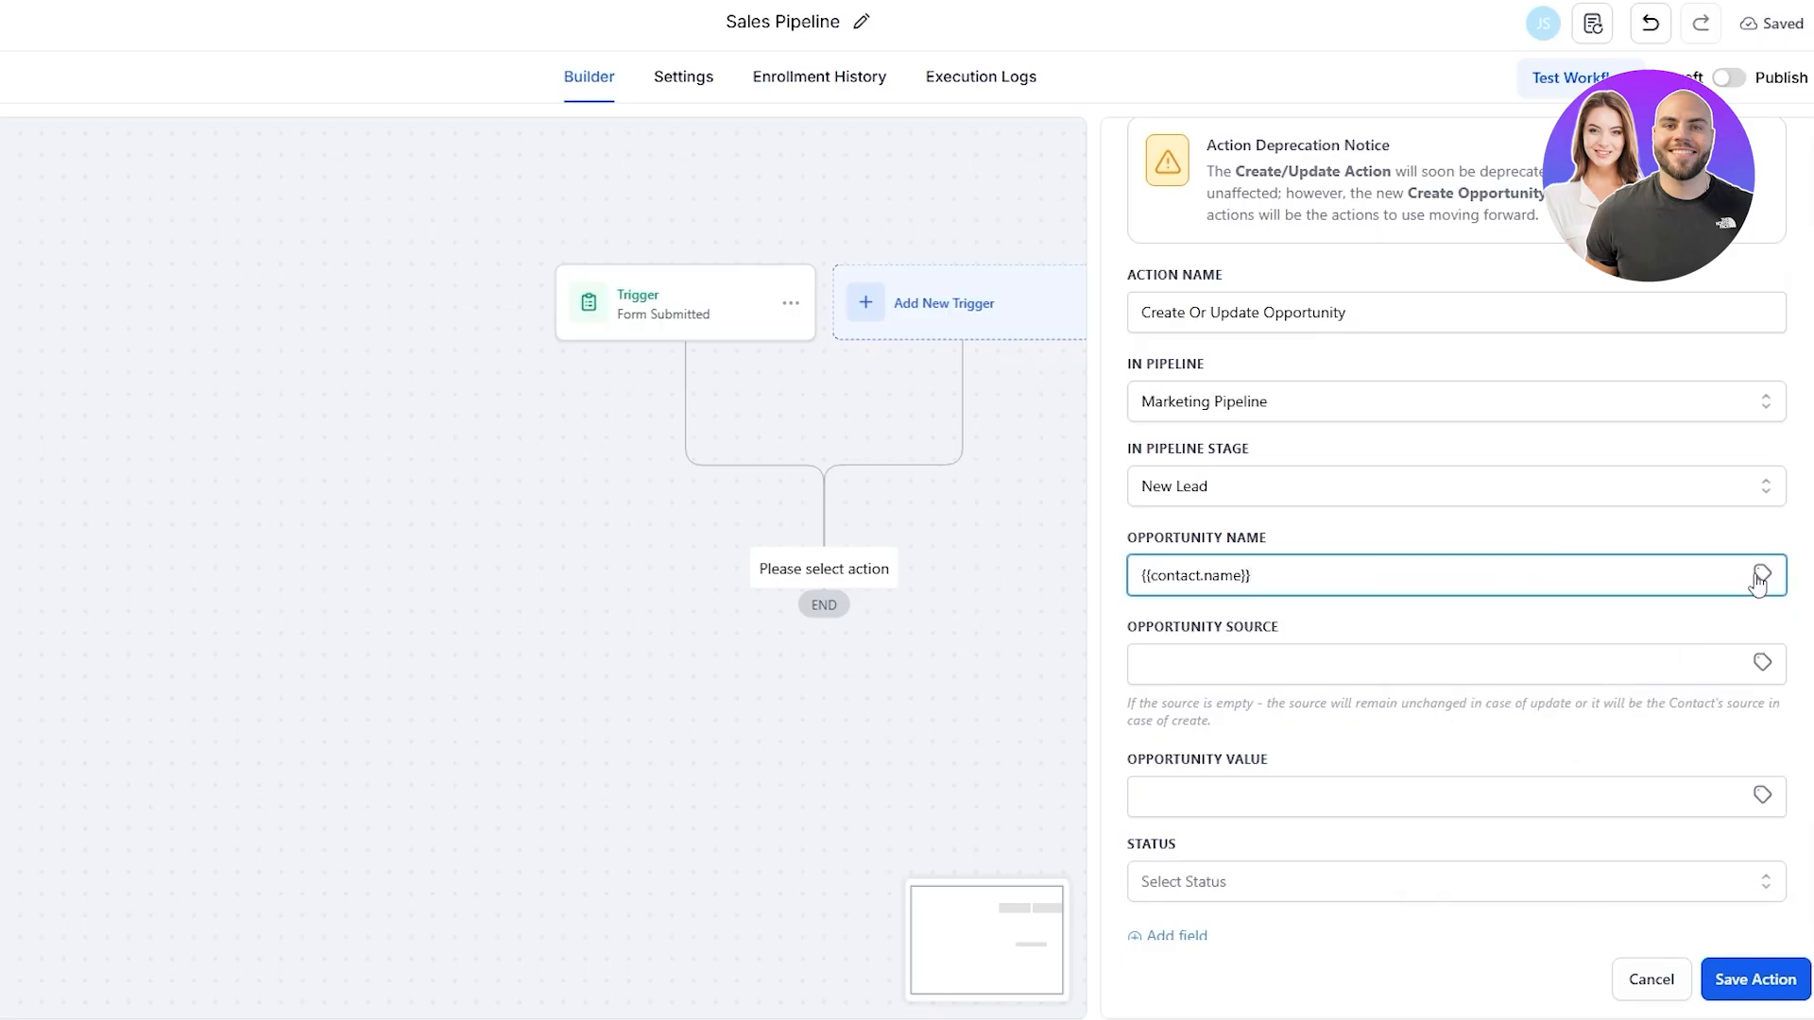
# Append the contact's email and phone custom values to Opportunity Name
pyautogui.click(1757, 576)
pyautogui.click(1680, 644)
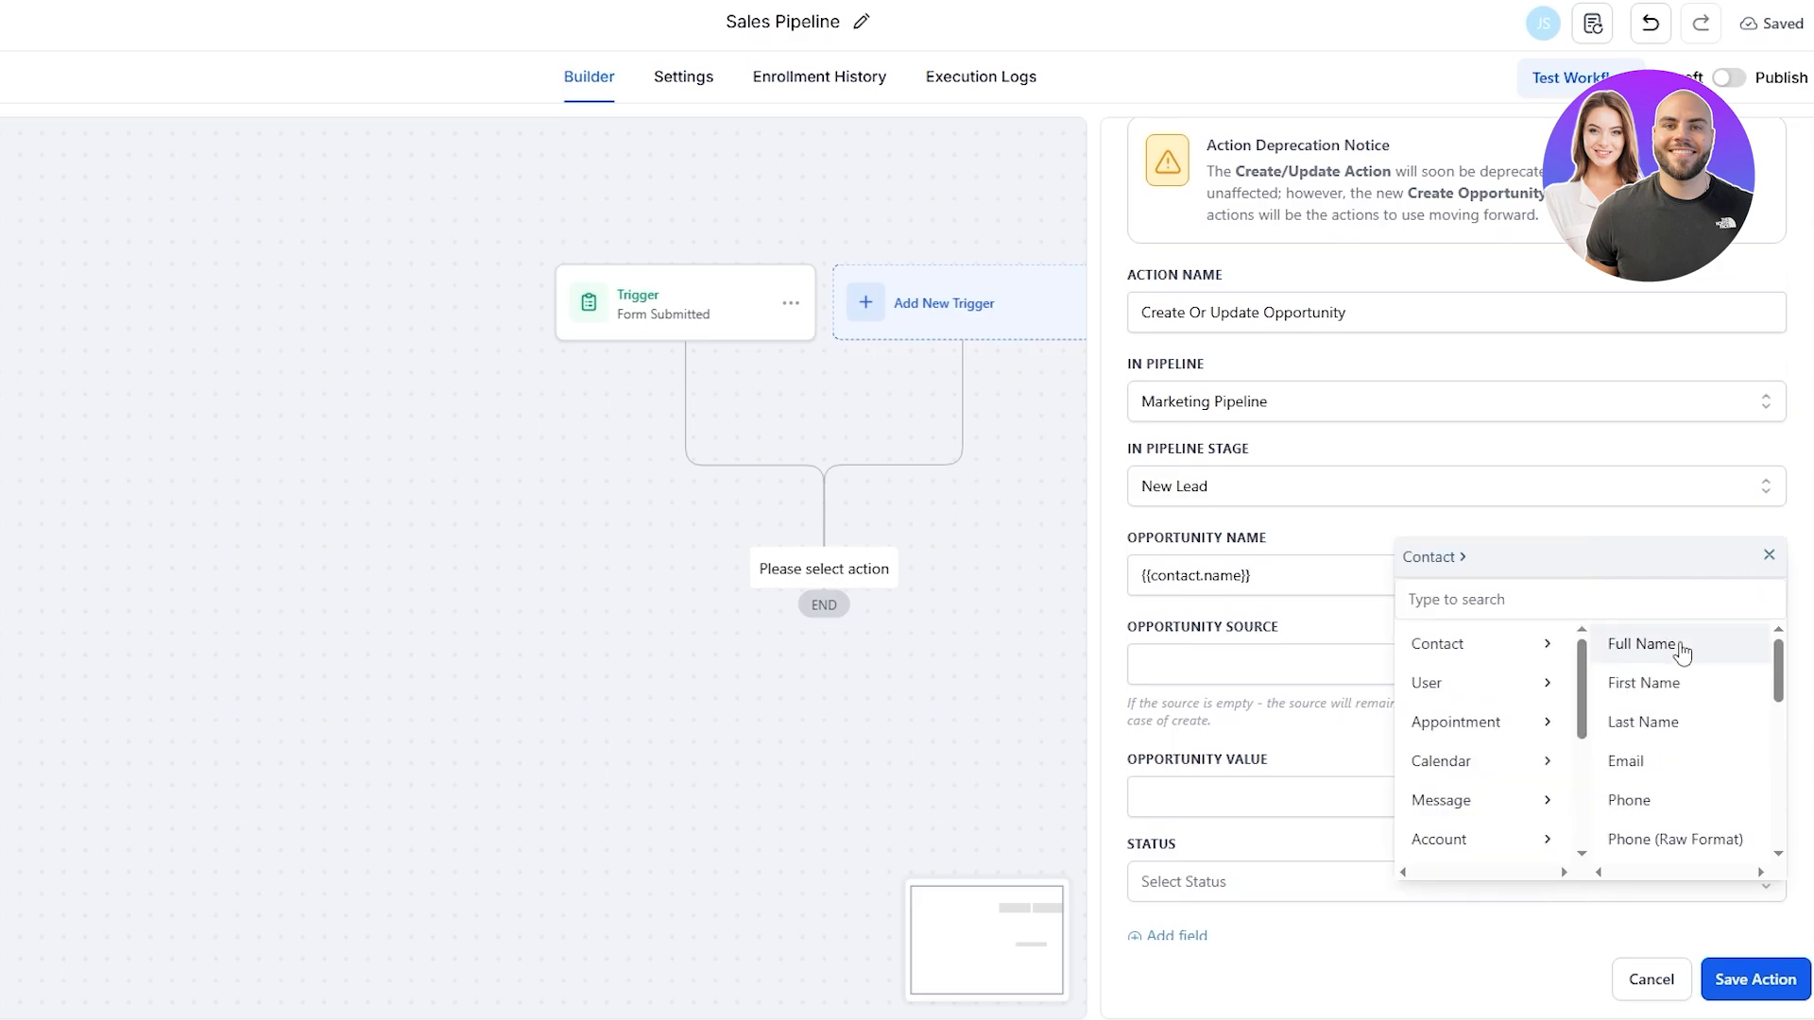
pyautogui.click(1686, 770)
pyautogui.click(1759, 576)
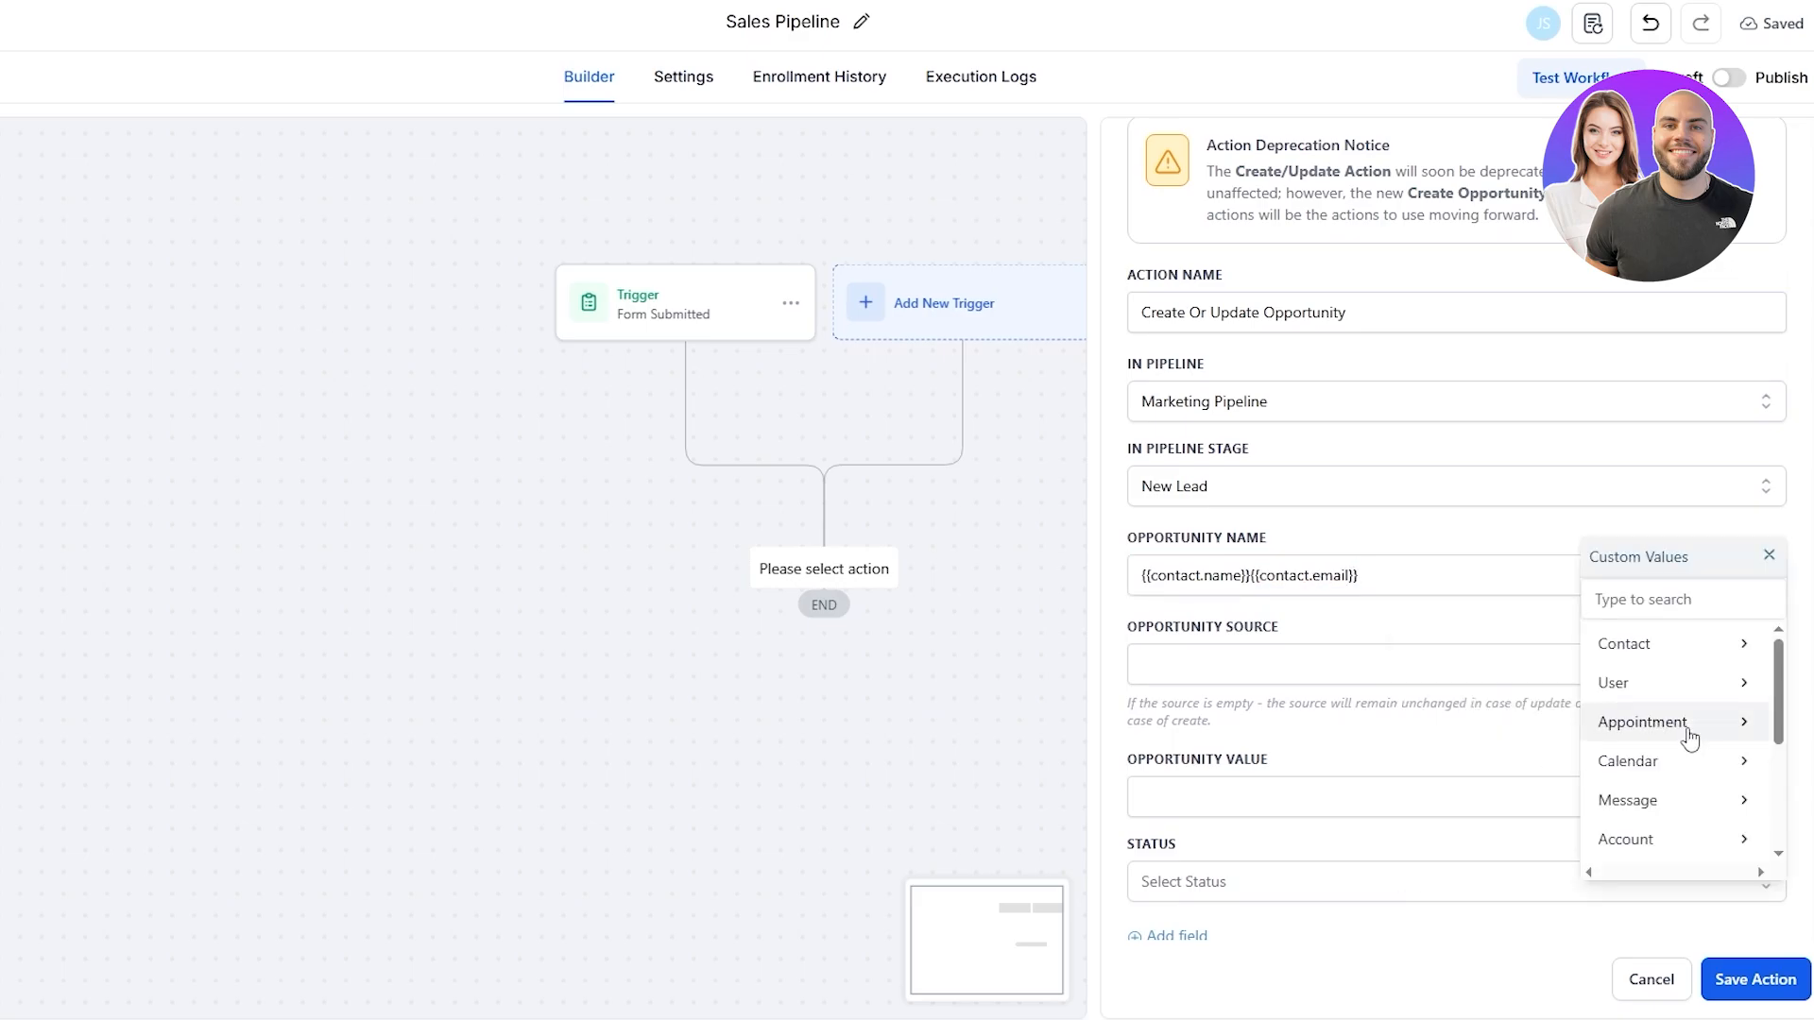
pyautogui.scroll(2, 1684, 652)
pyautogui.click(1676, 753)
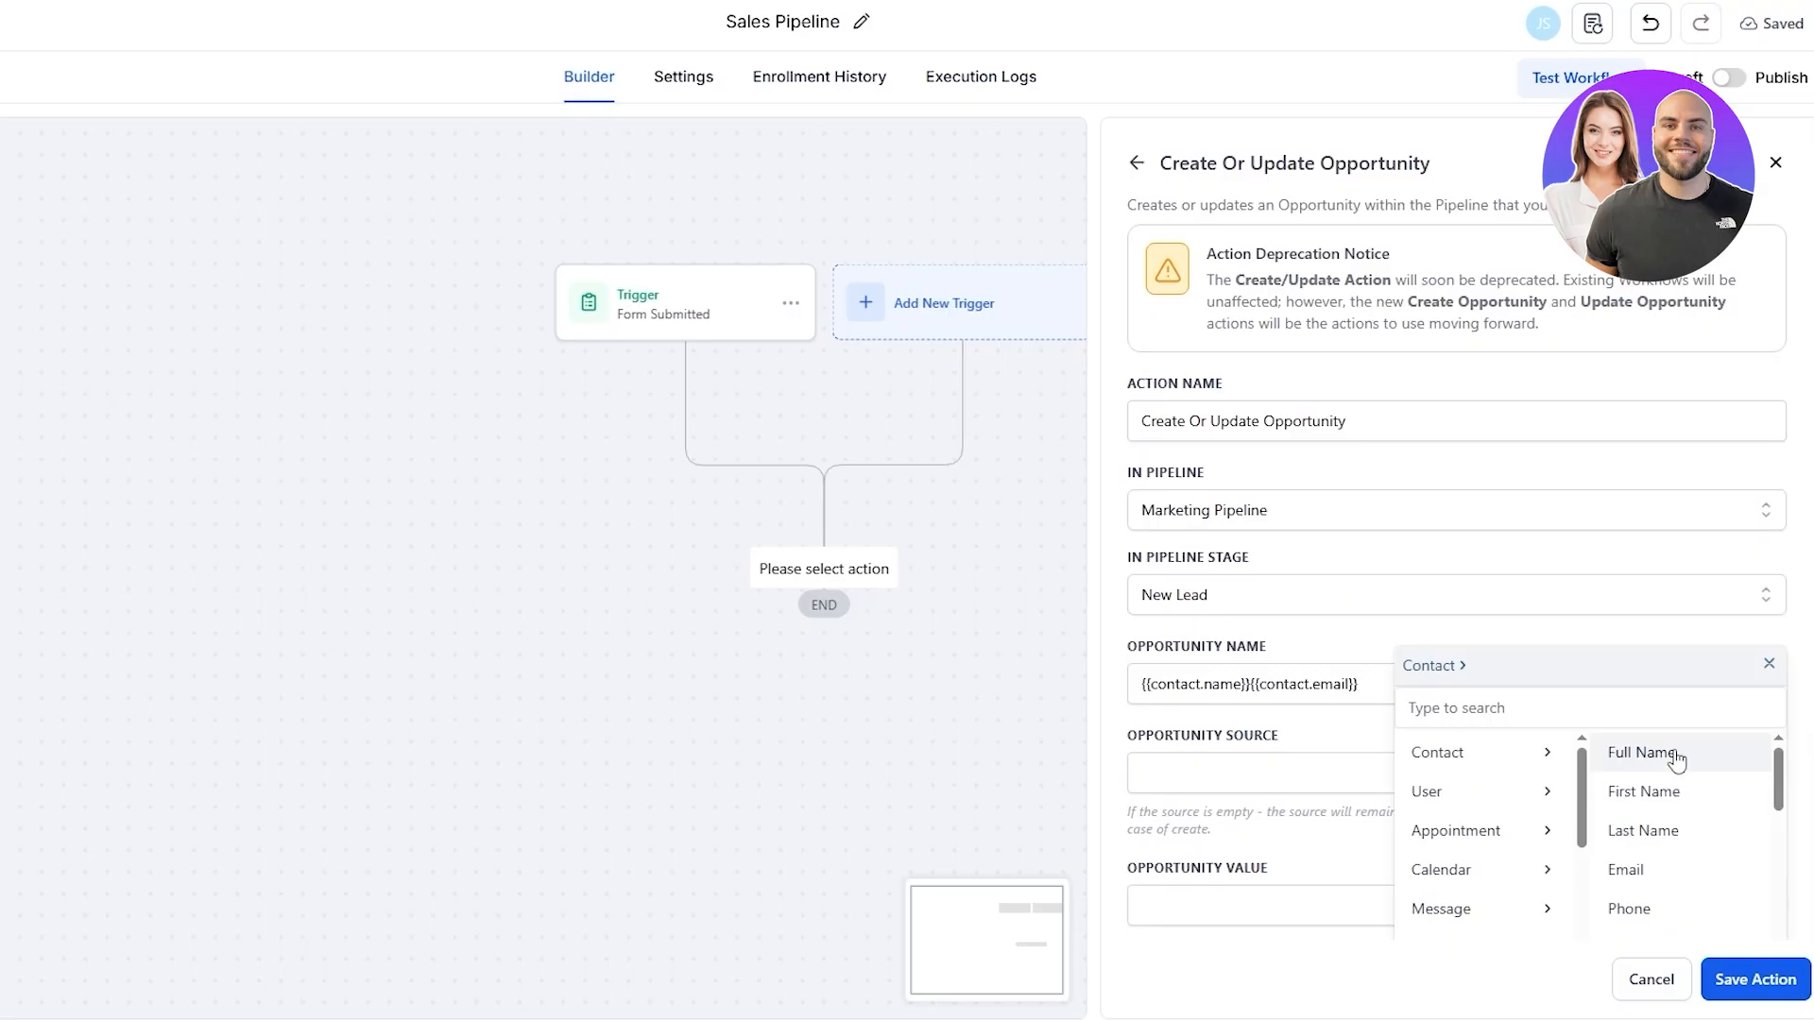
pyautogui.scroll(-1, 1304, 853)
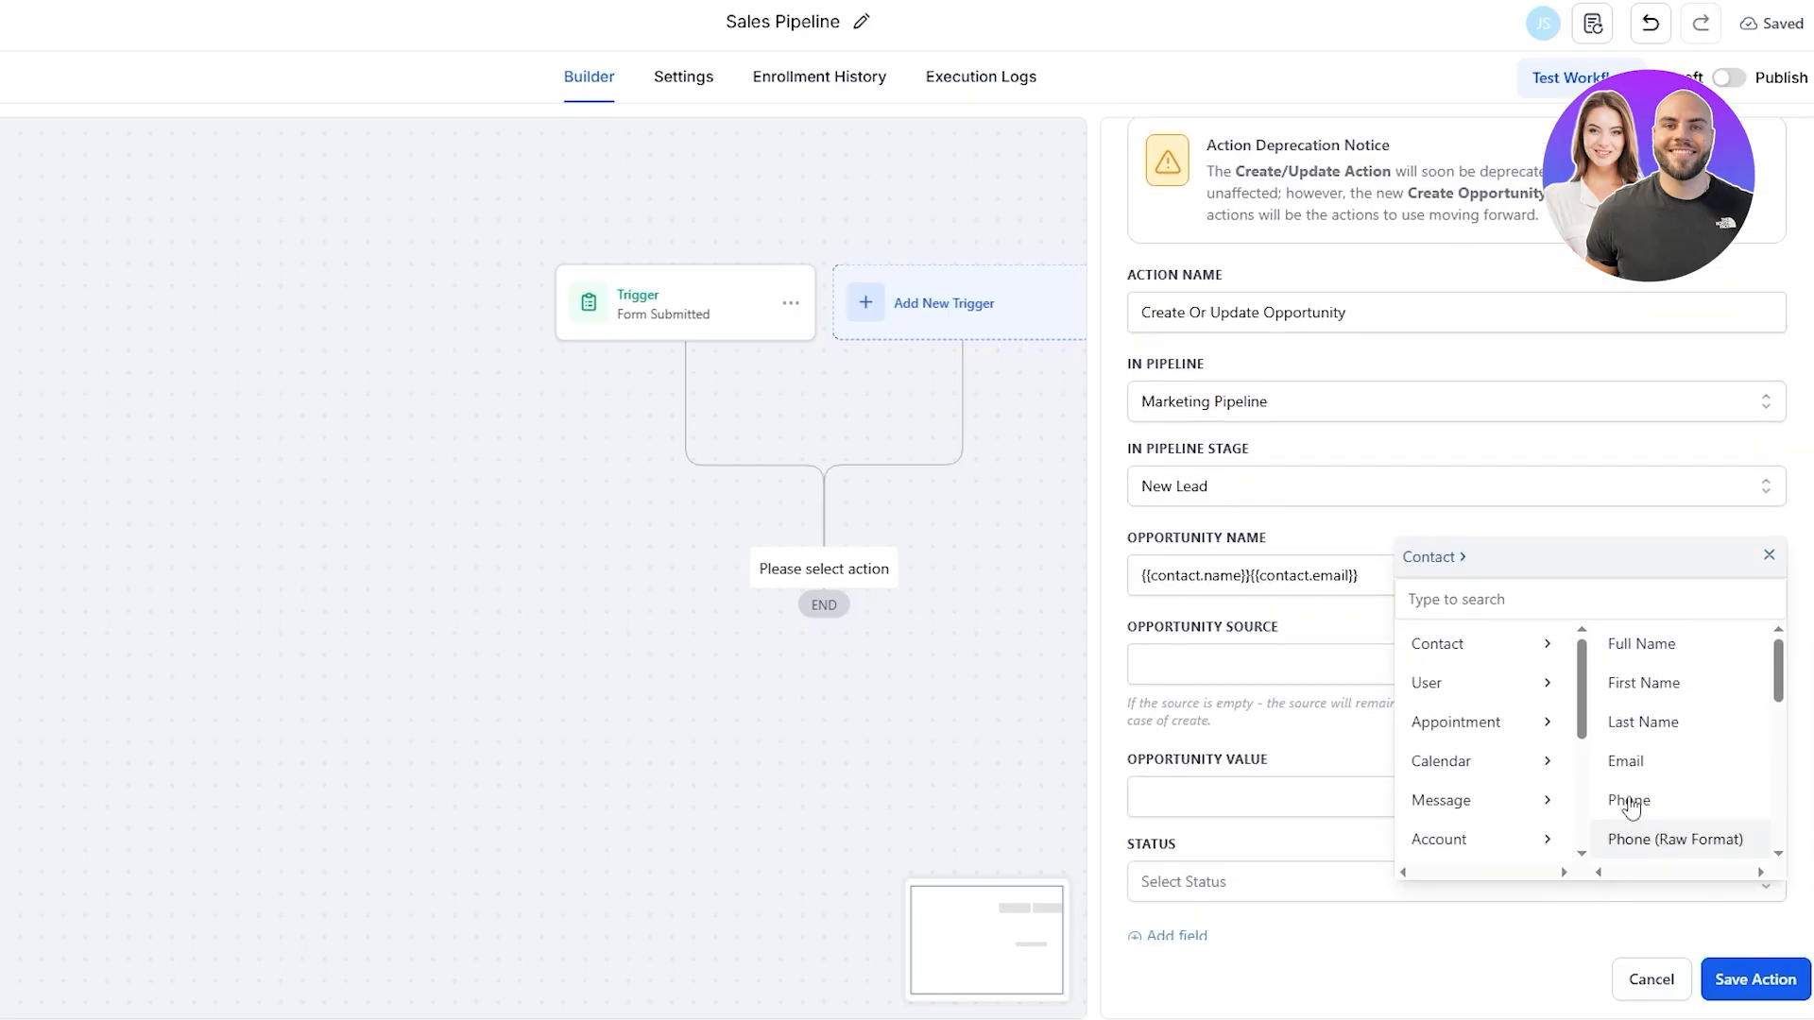
pyautogui.click(1631, 801)
# Fill the opportunity Source with {{contact.source}}
pyautogui.click(1247, 655)
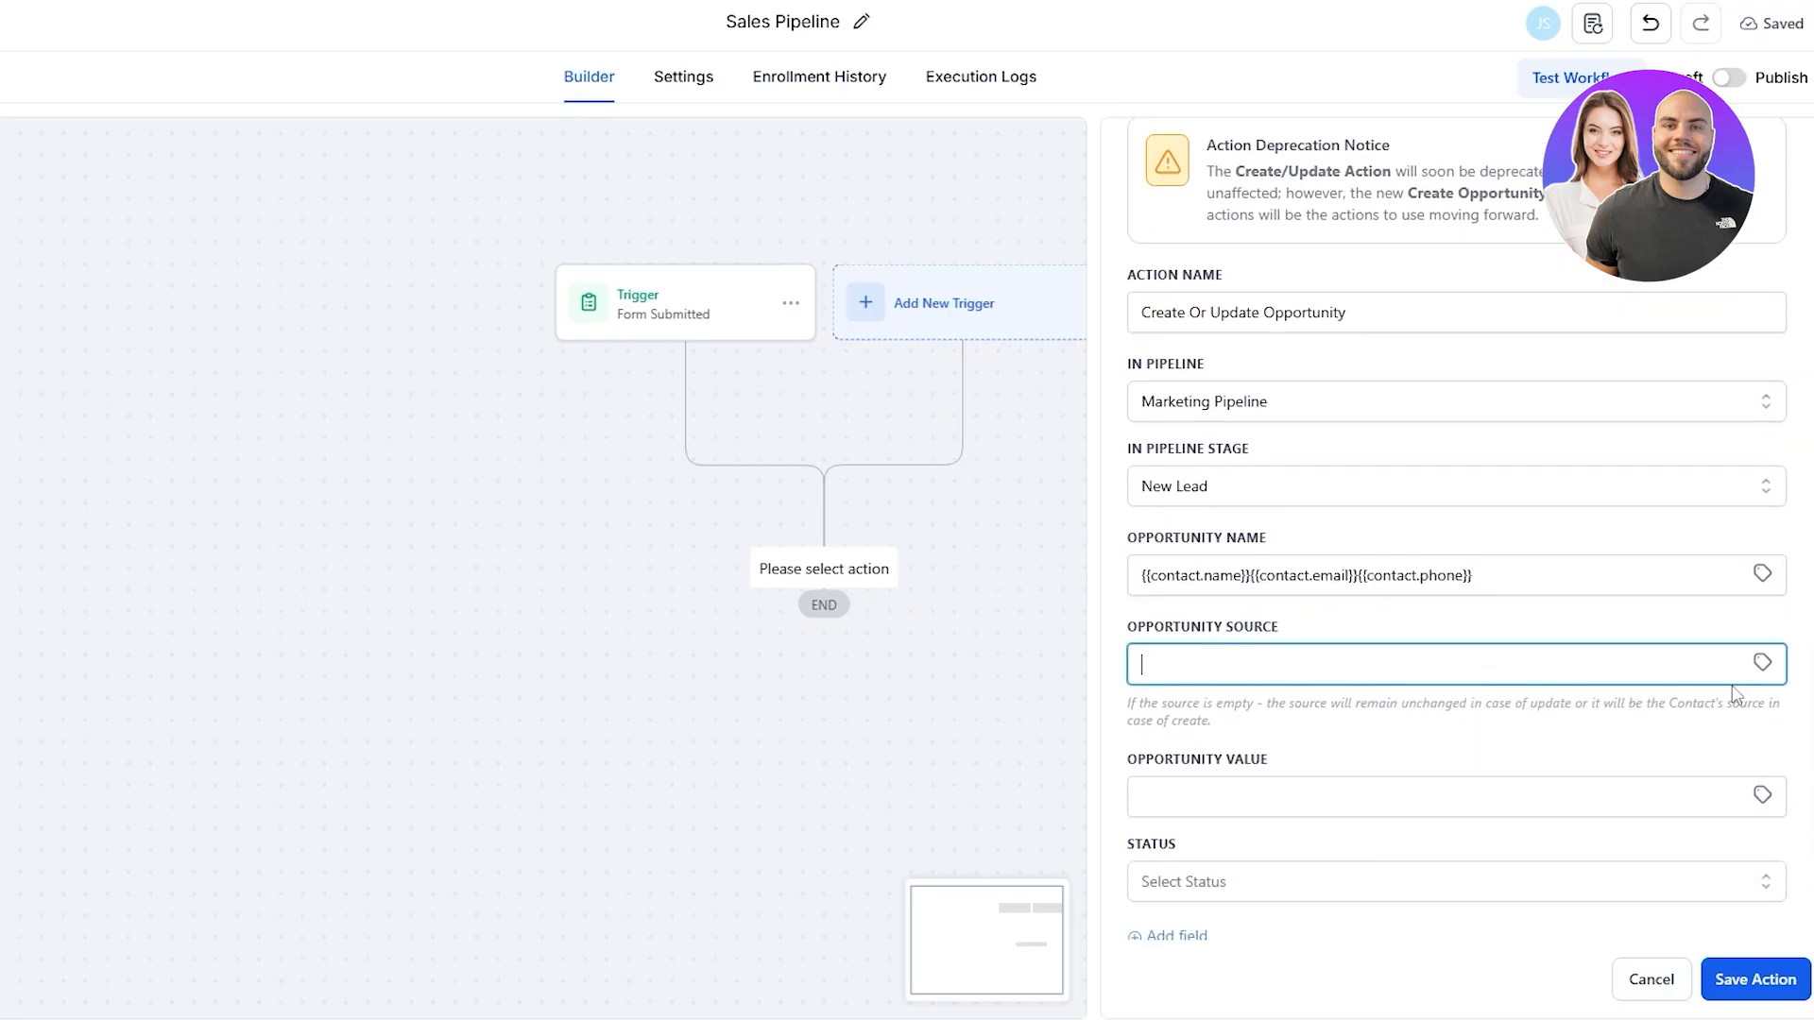
pyautogui.click(1762, 663)
pyautogui.click(1606, 686)
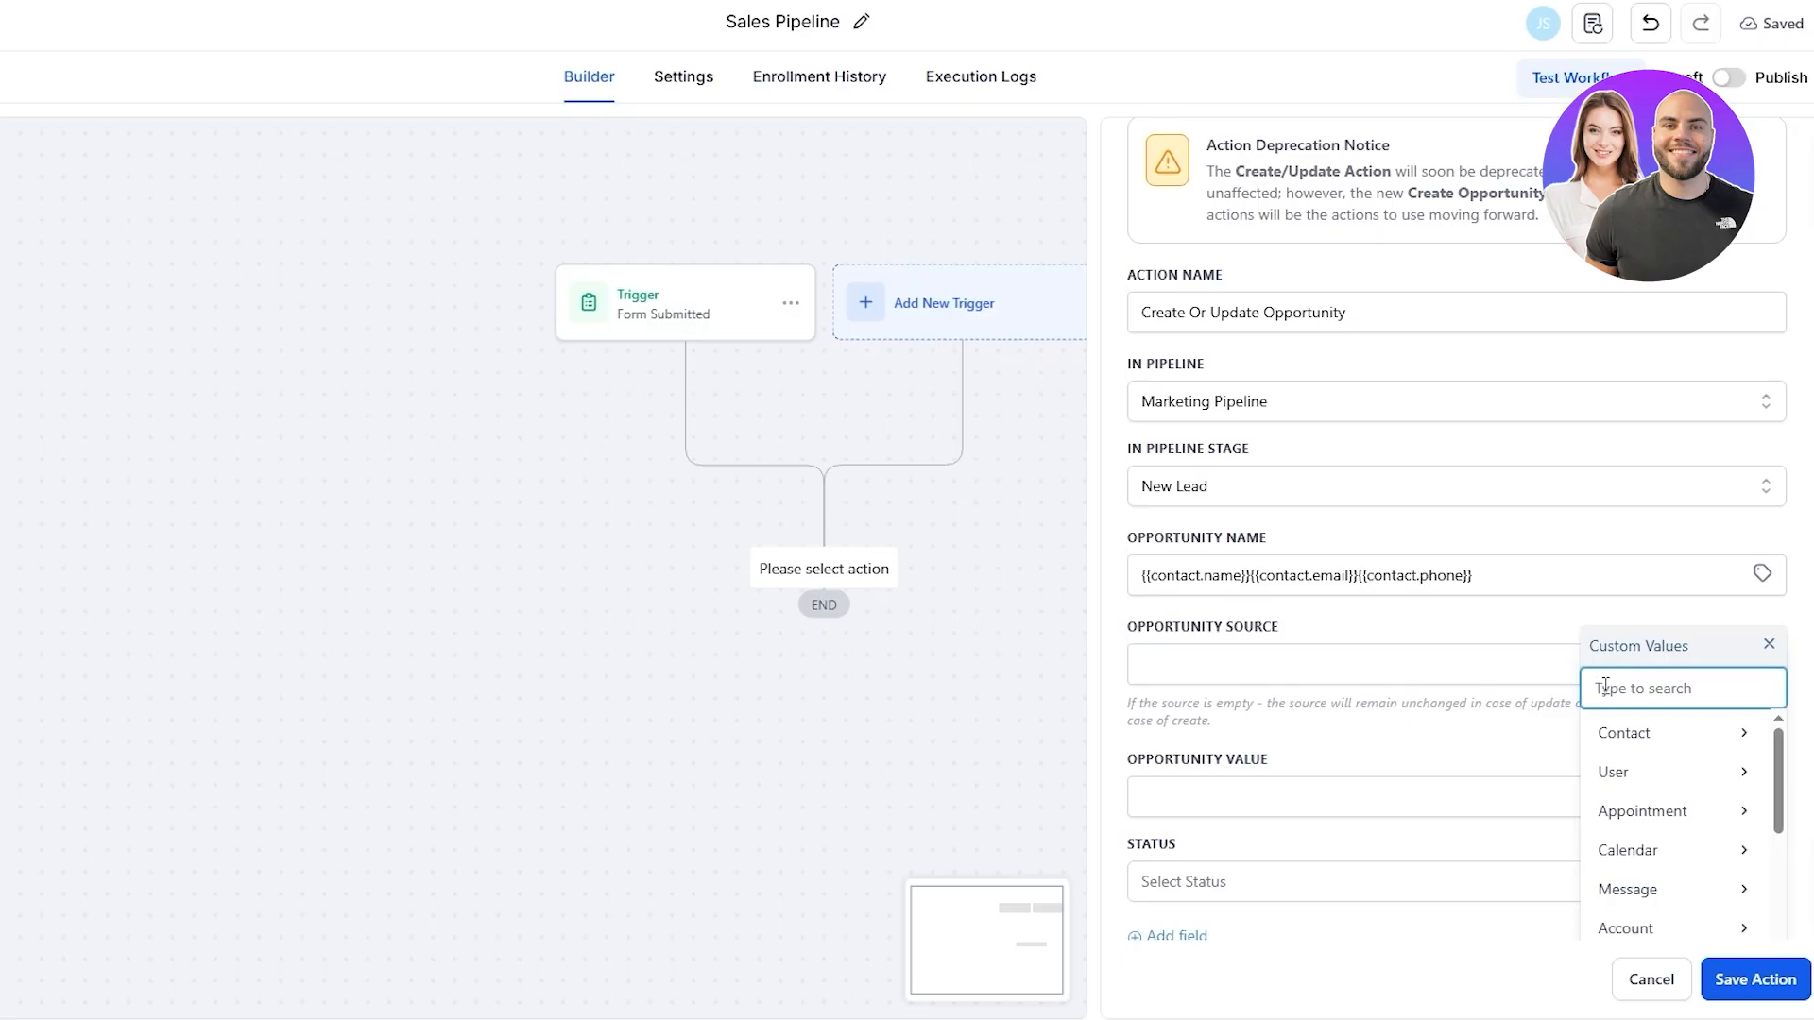
pyautogui.write('so')
pyautogui.click(1647, 739)
# Leave the opportunity value blank and set the opportunity status to open
pyautogui.scroll(-1, 1425, 773)
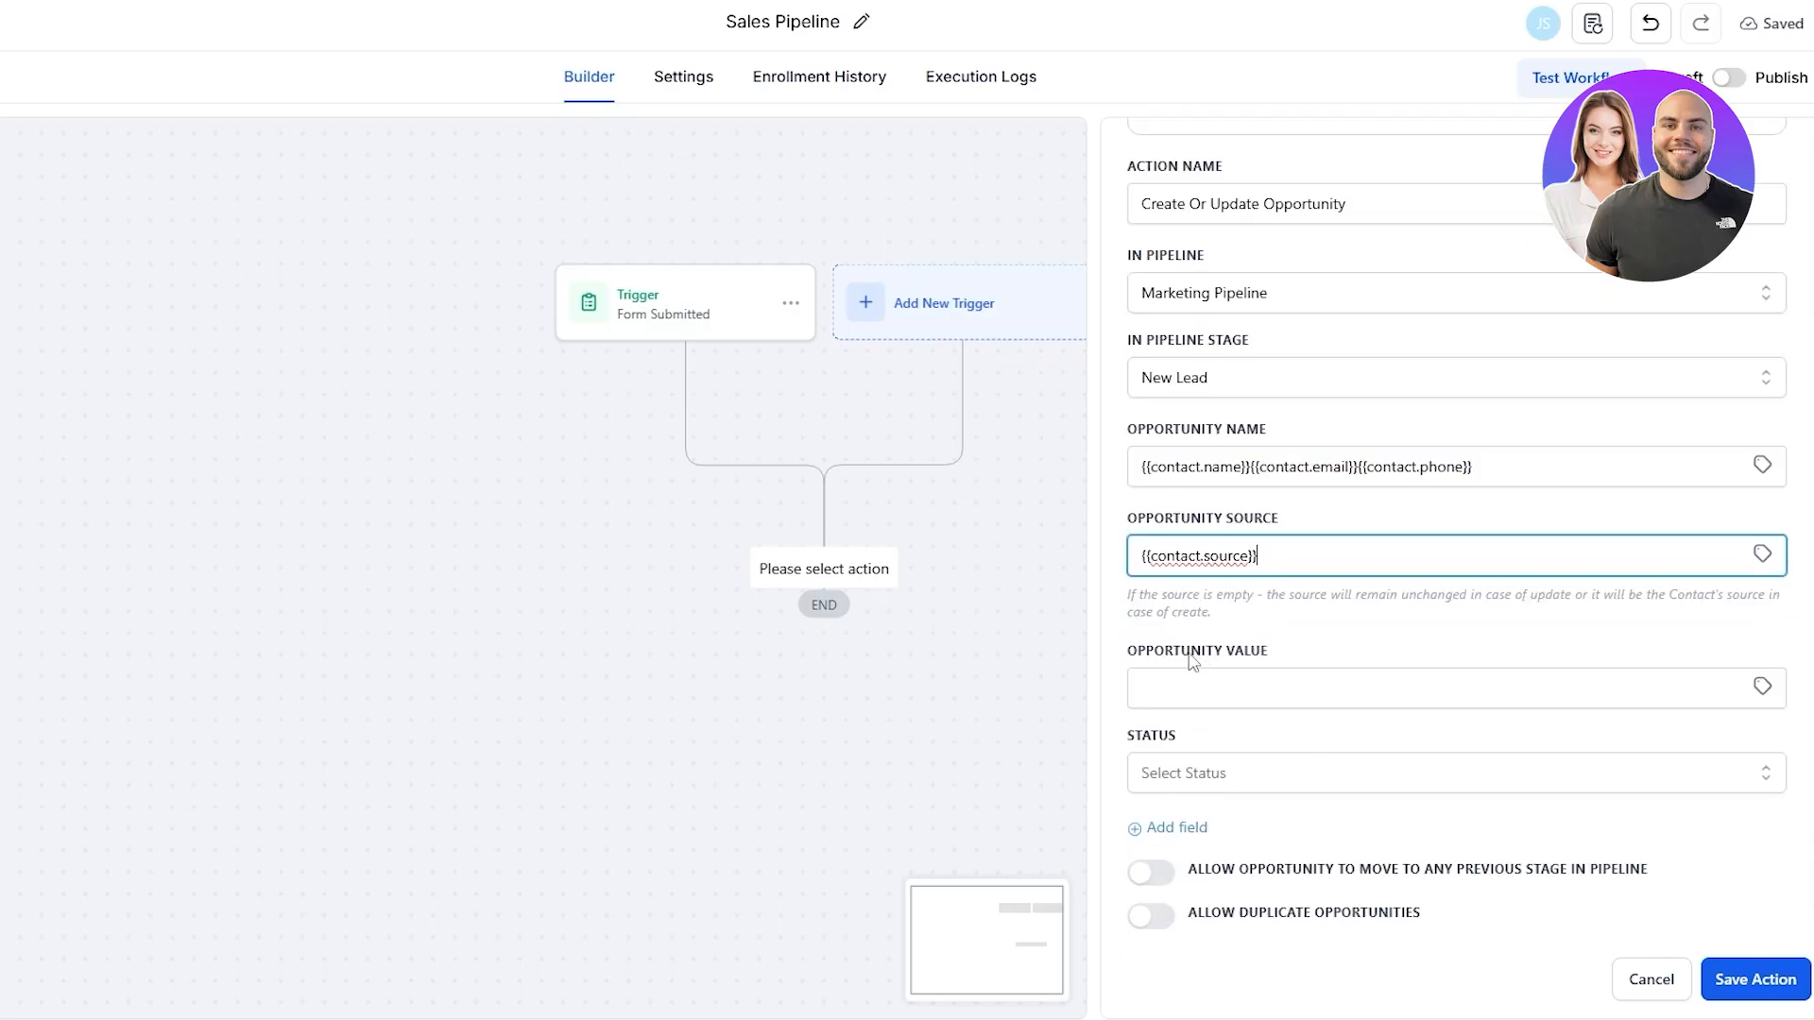
pyautogui.moveTo(1192, 661); pyautogui.dragTo(1300, 693)
pyautogui.click(1300, 692)
pyautogui.click(1763, 686)
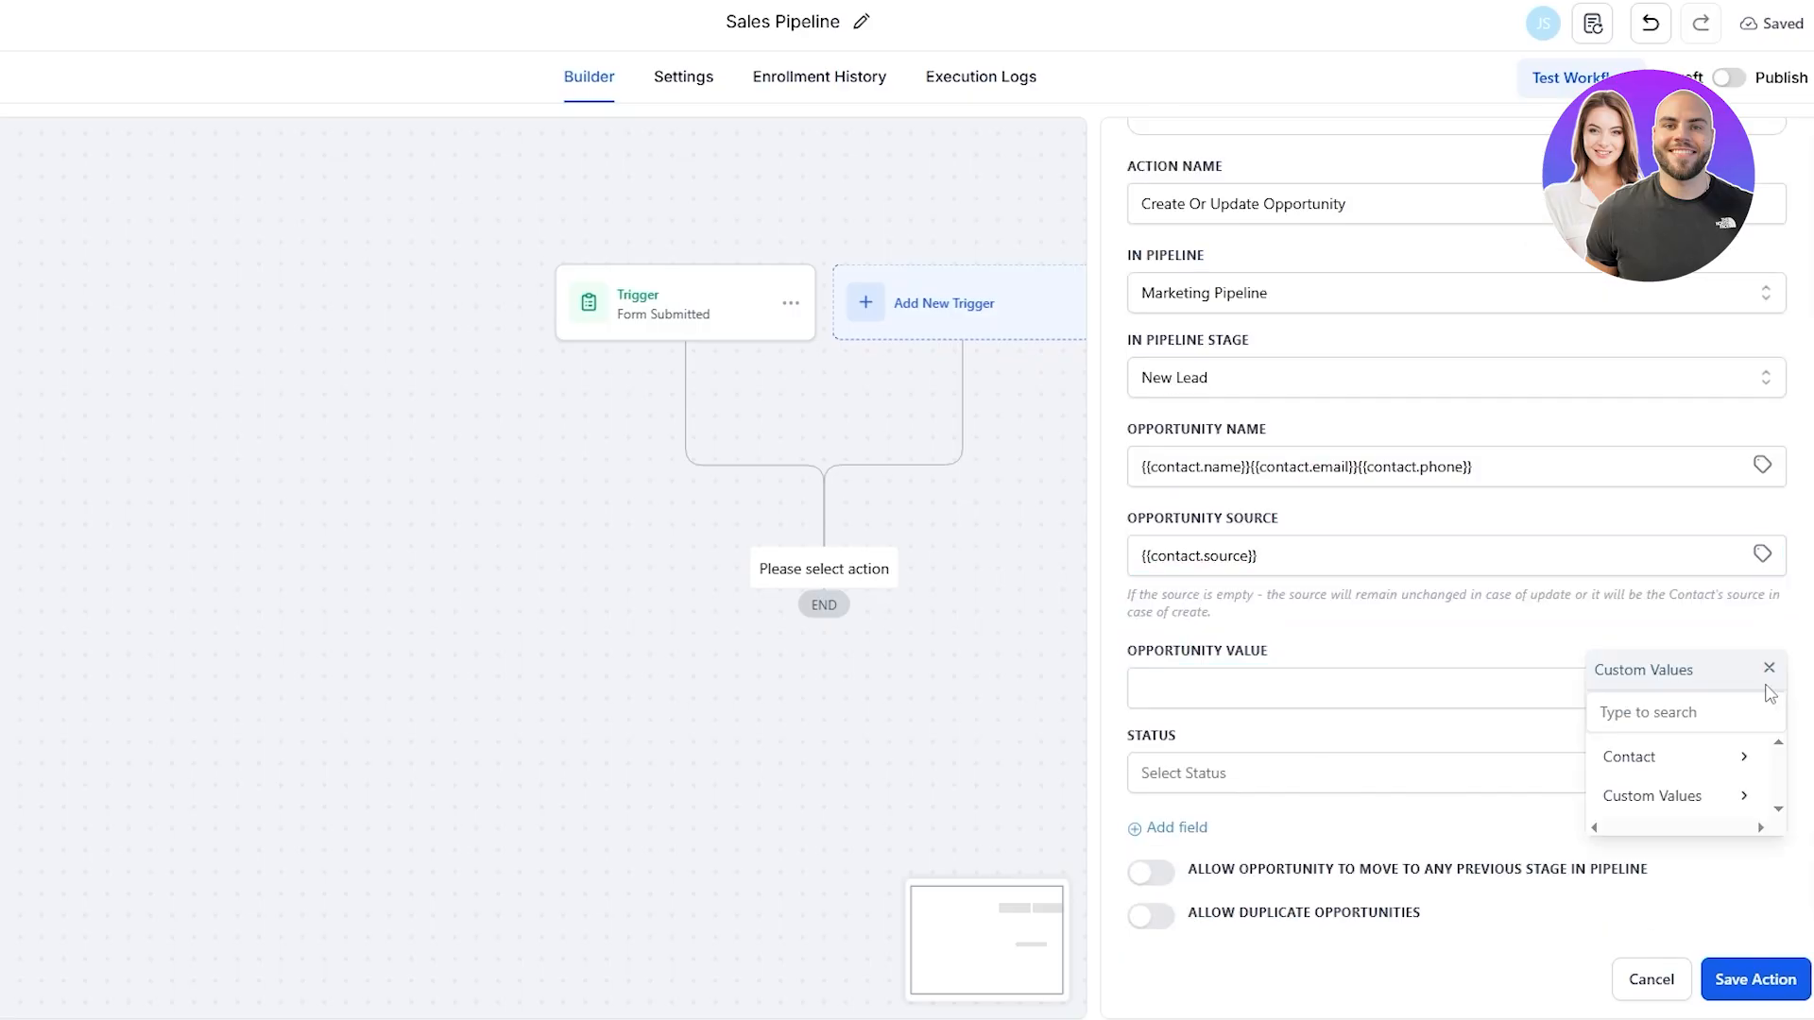
pyautogui.scroll(-1, 1708, 808)
pyautogui.click(1706, 798)
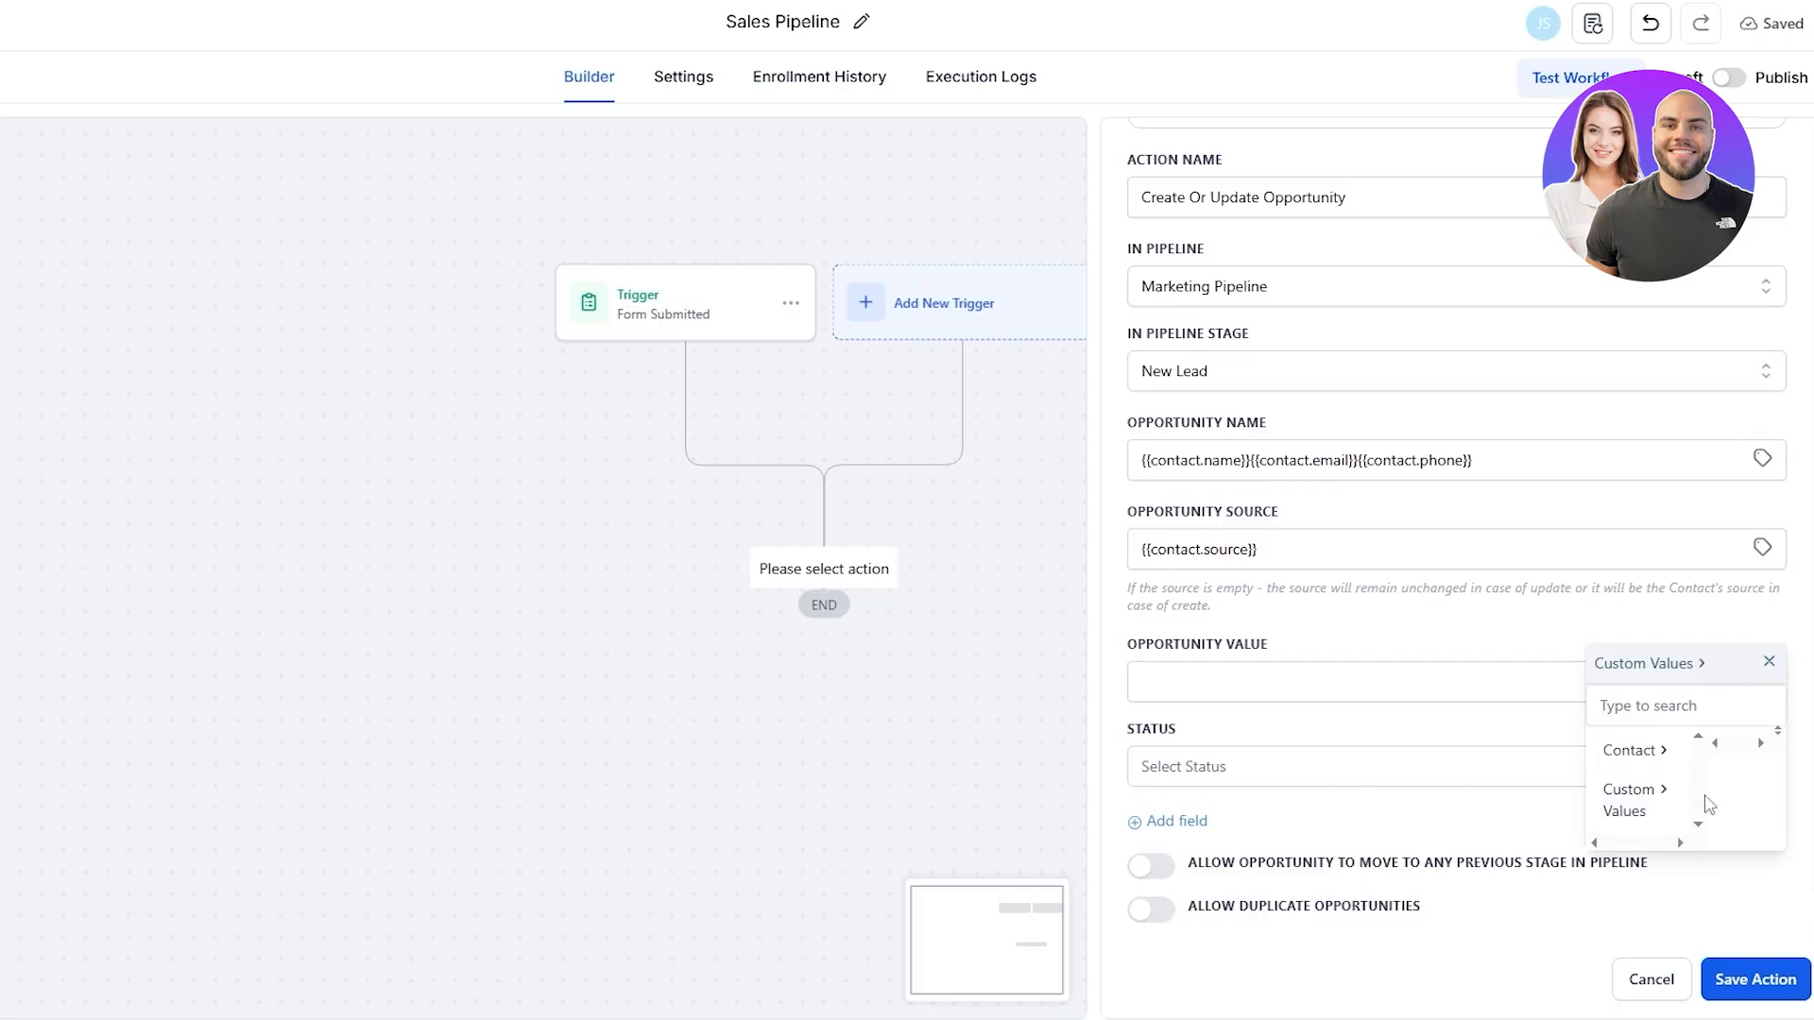
pyautogui.click(1767, 663)
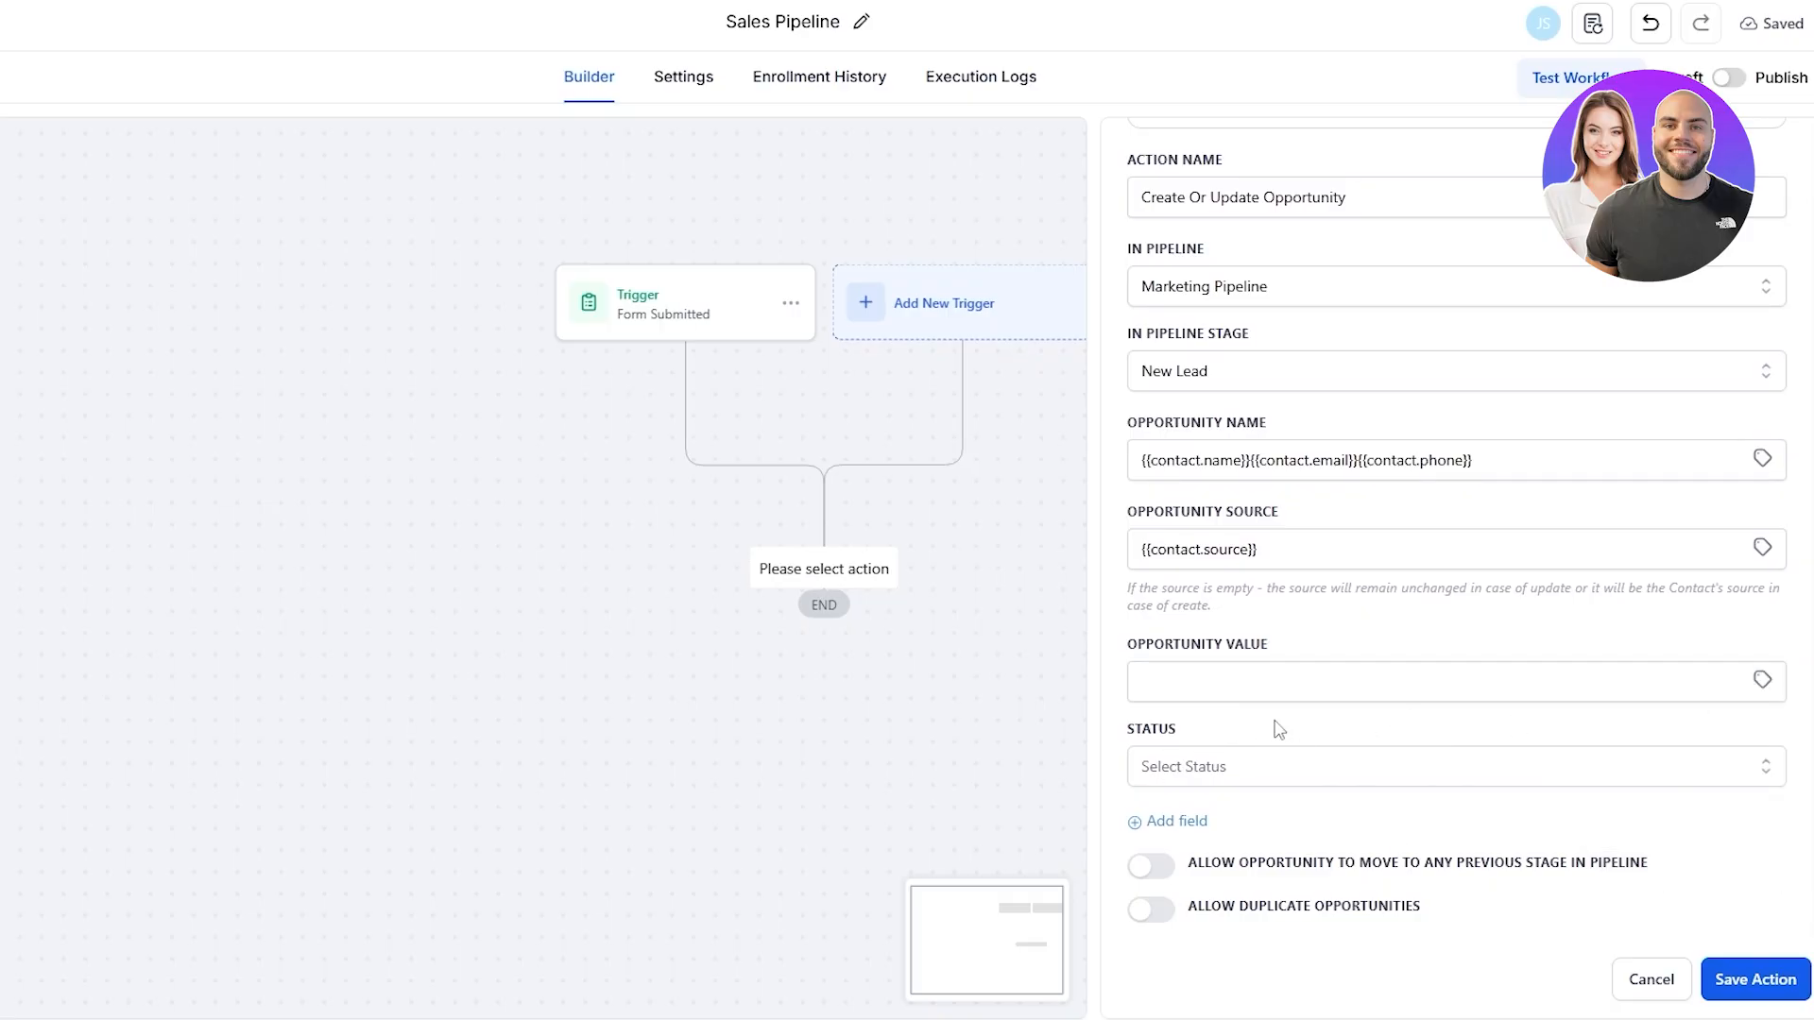
pyautogui.click(1274, 689)
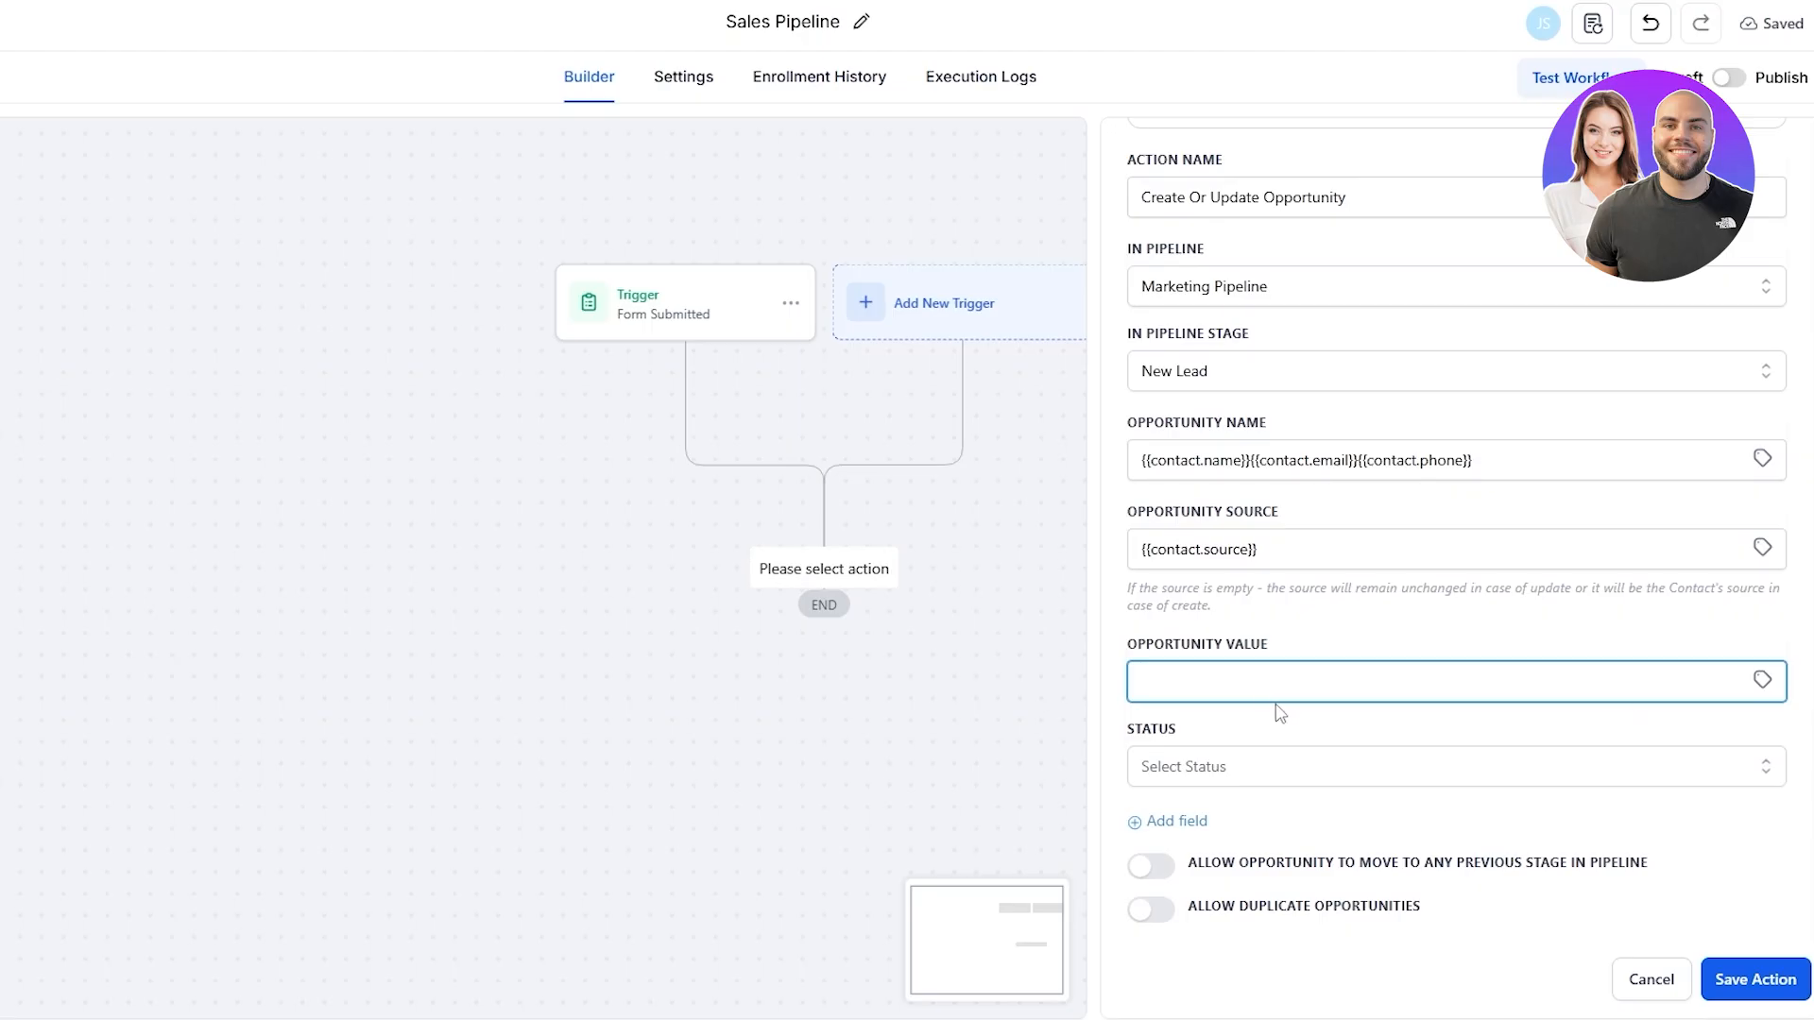
pyautogui.click(1162, 767)
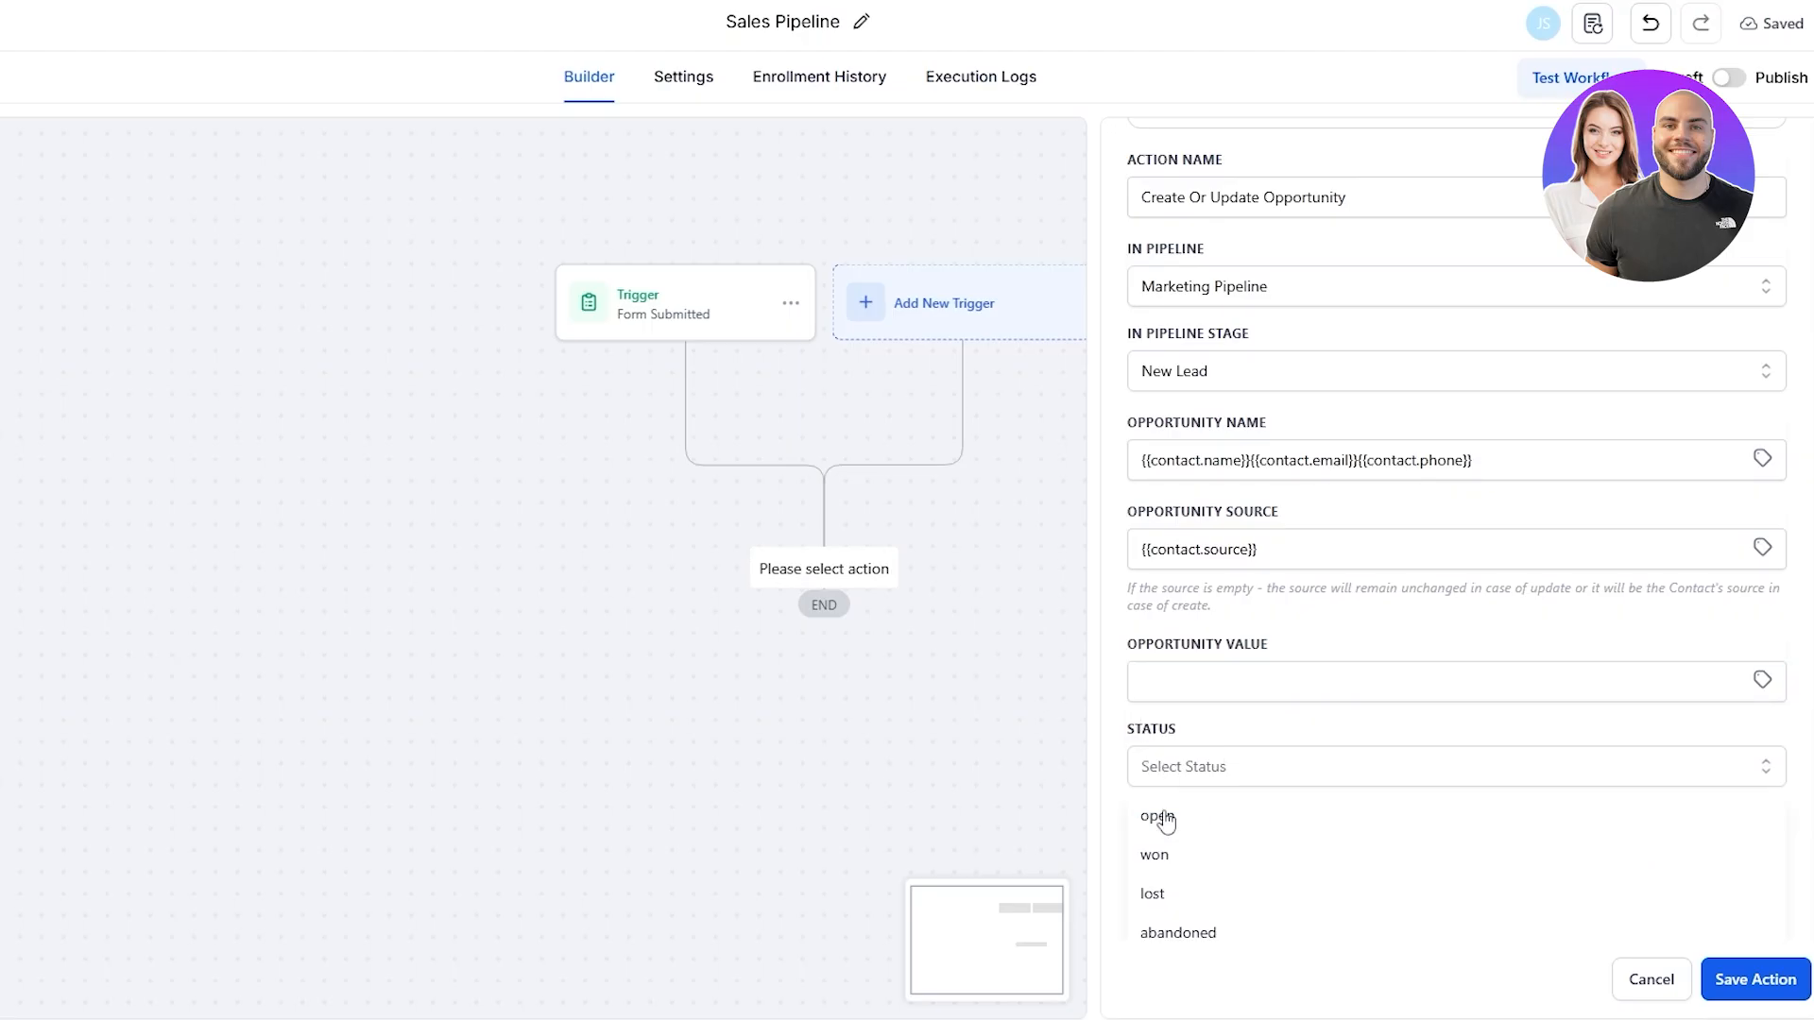
pyautogui.click(1164, 814)
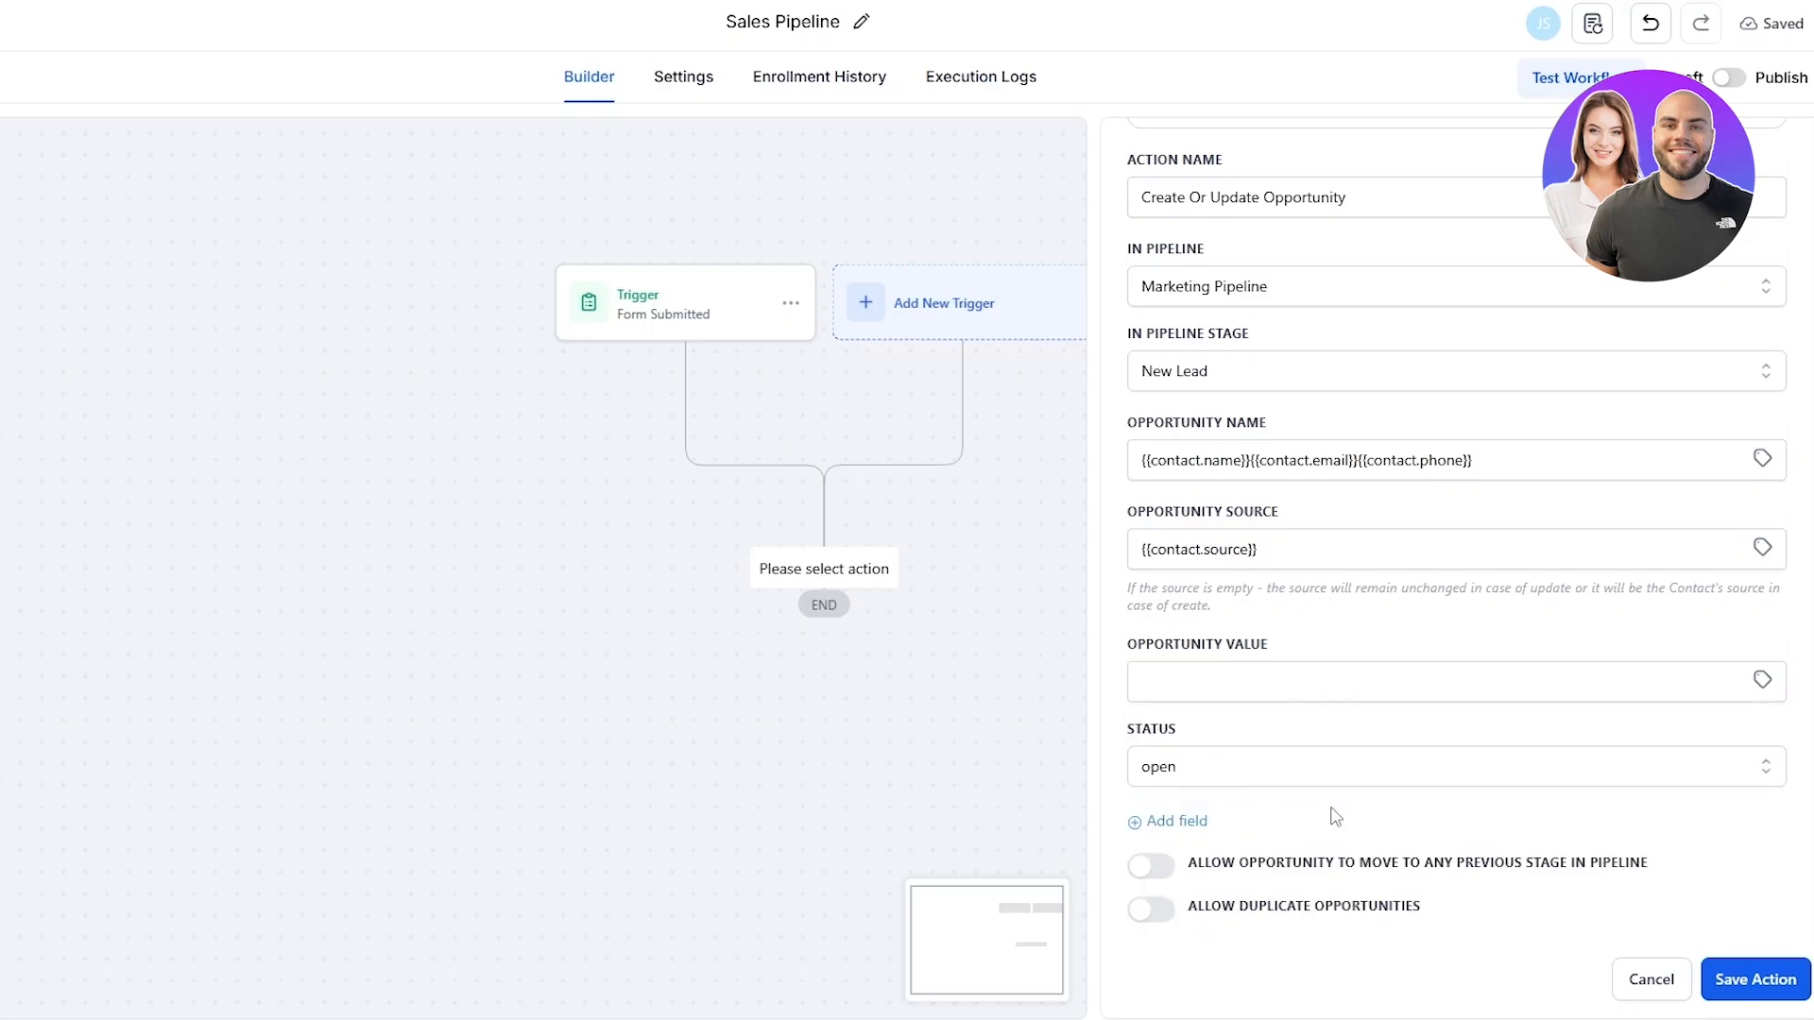
# Remove the empty extra field row and save the opportunity action
pyautogui.click(1181, 818)
pyautogui.scroll(-1, 1335, 810)
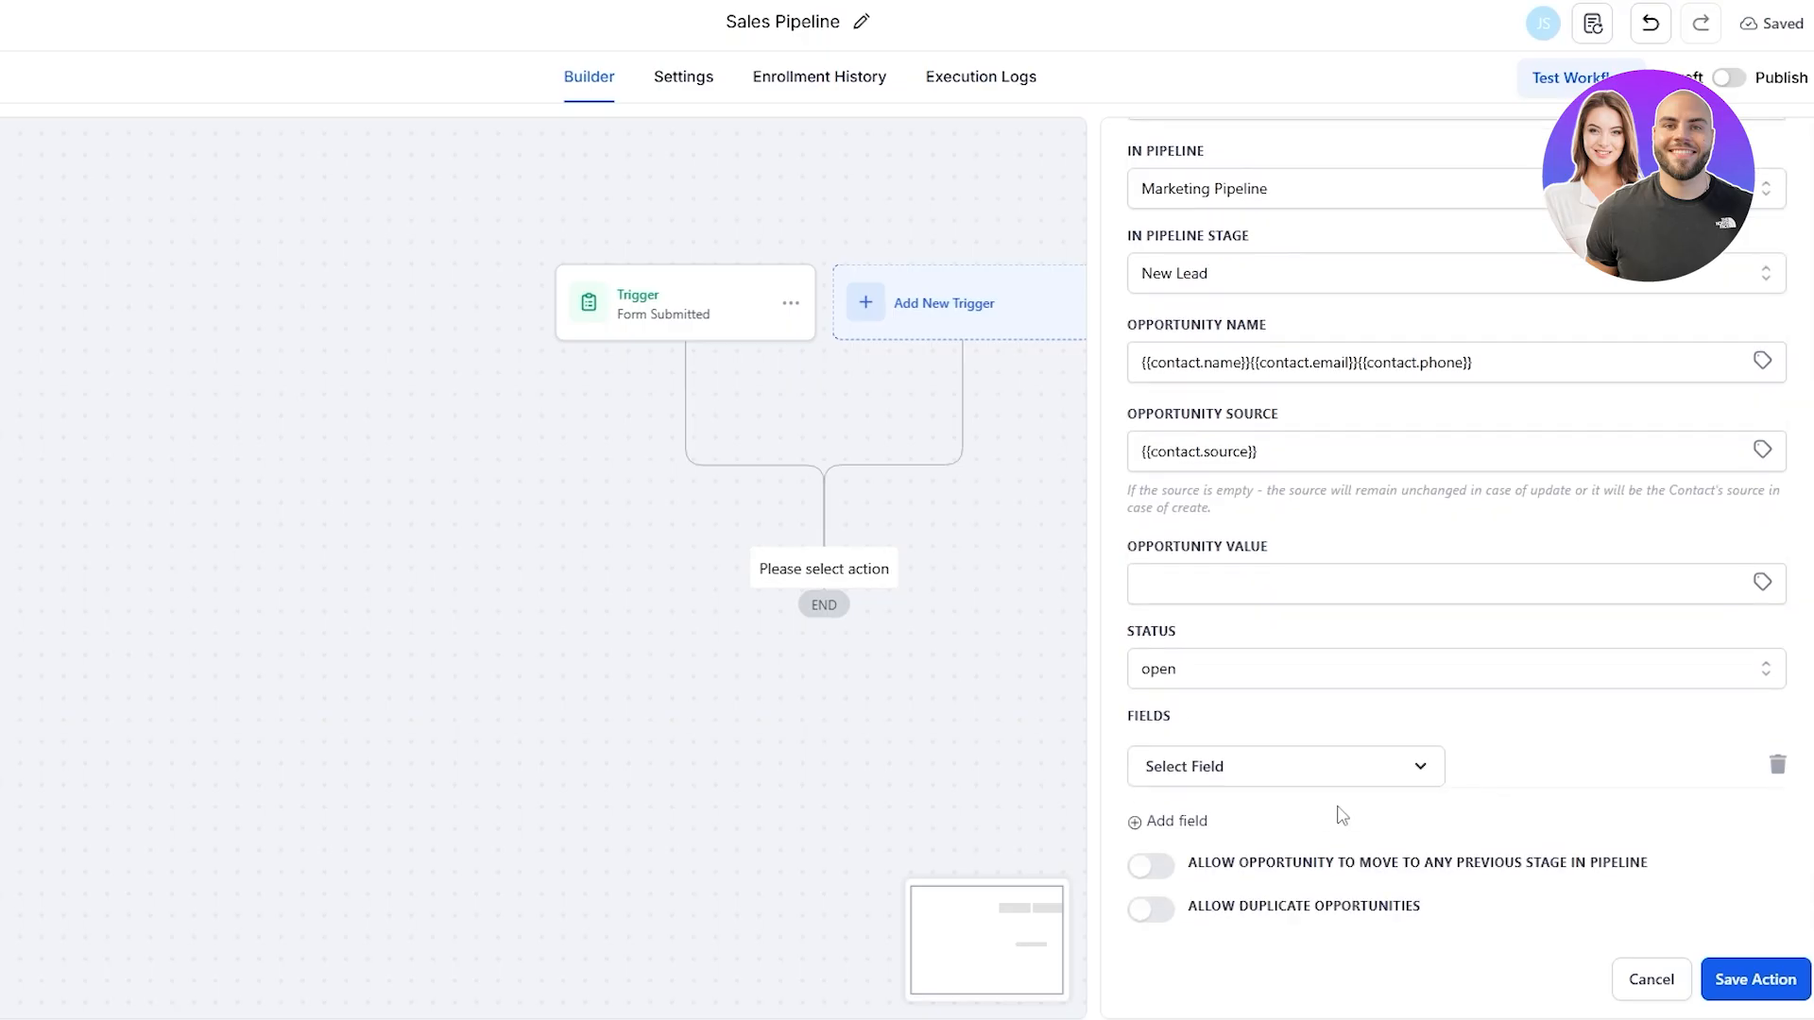
pyautogui.click(1302, 770)
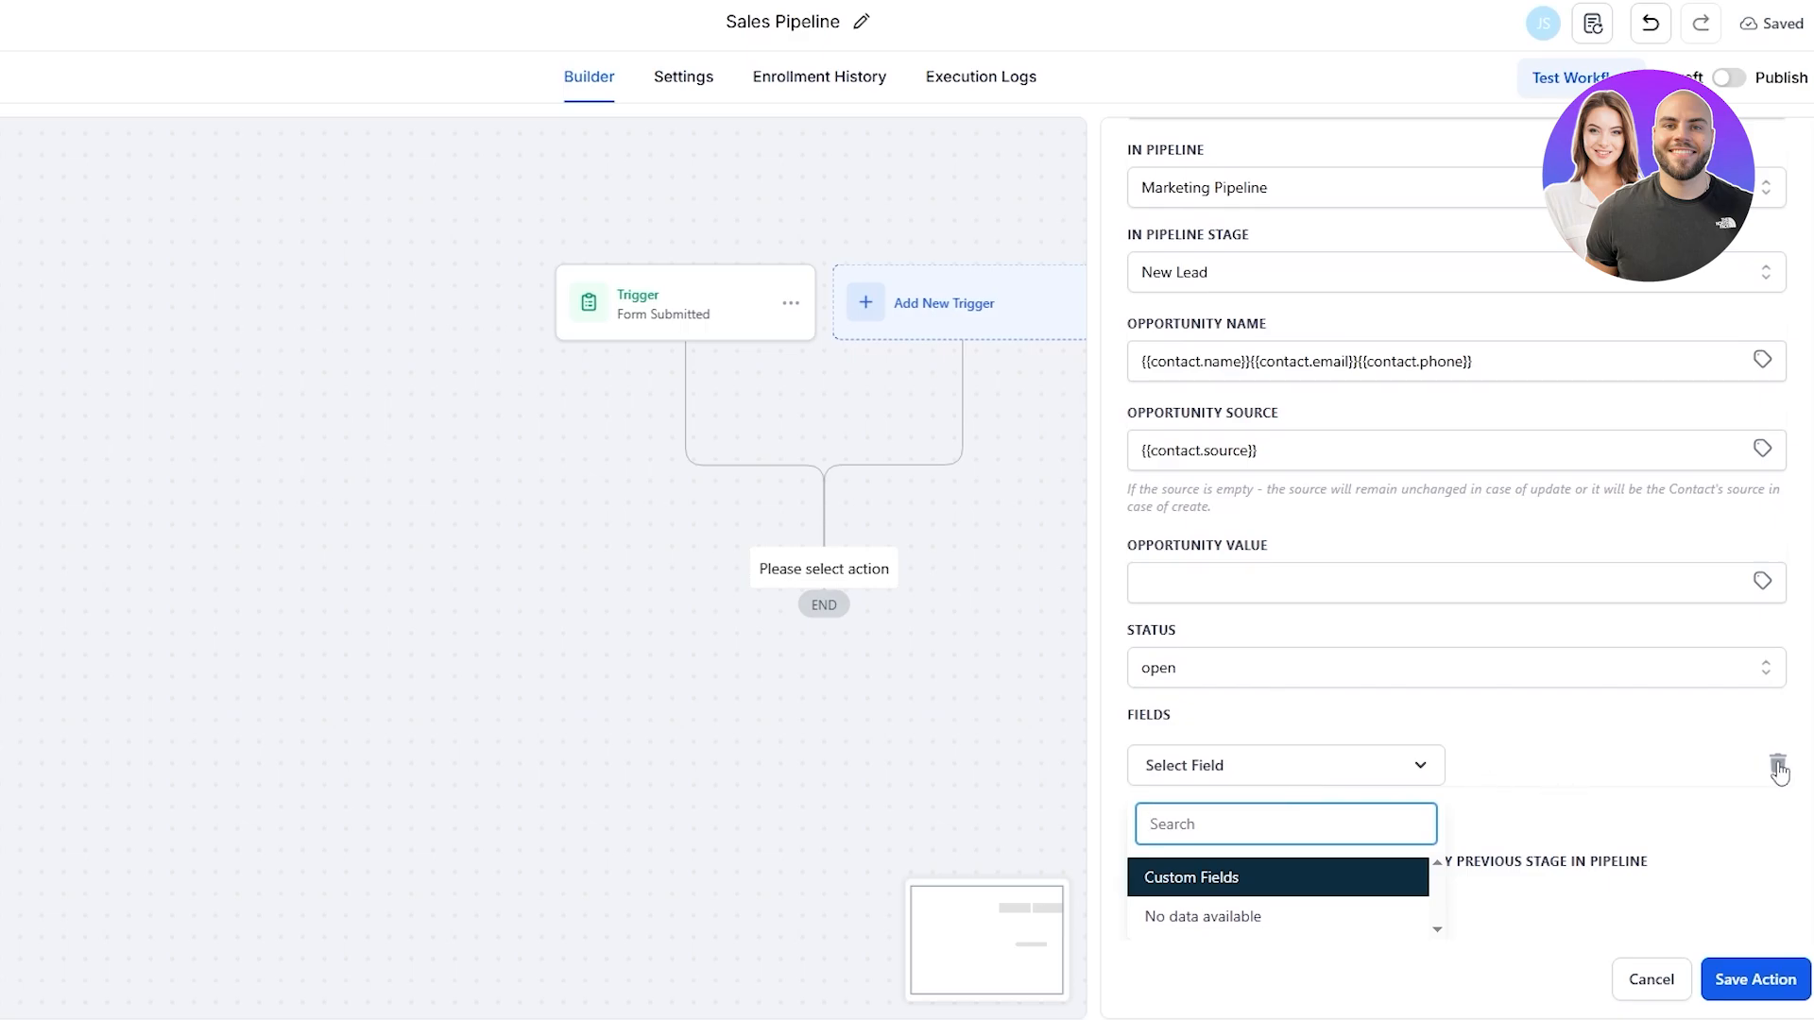
pyautogui.click(1778, 767)
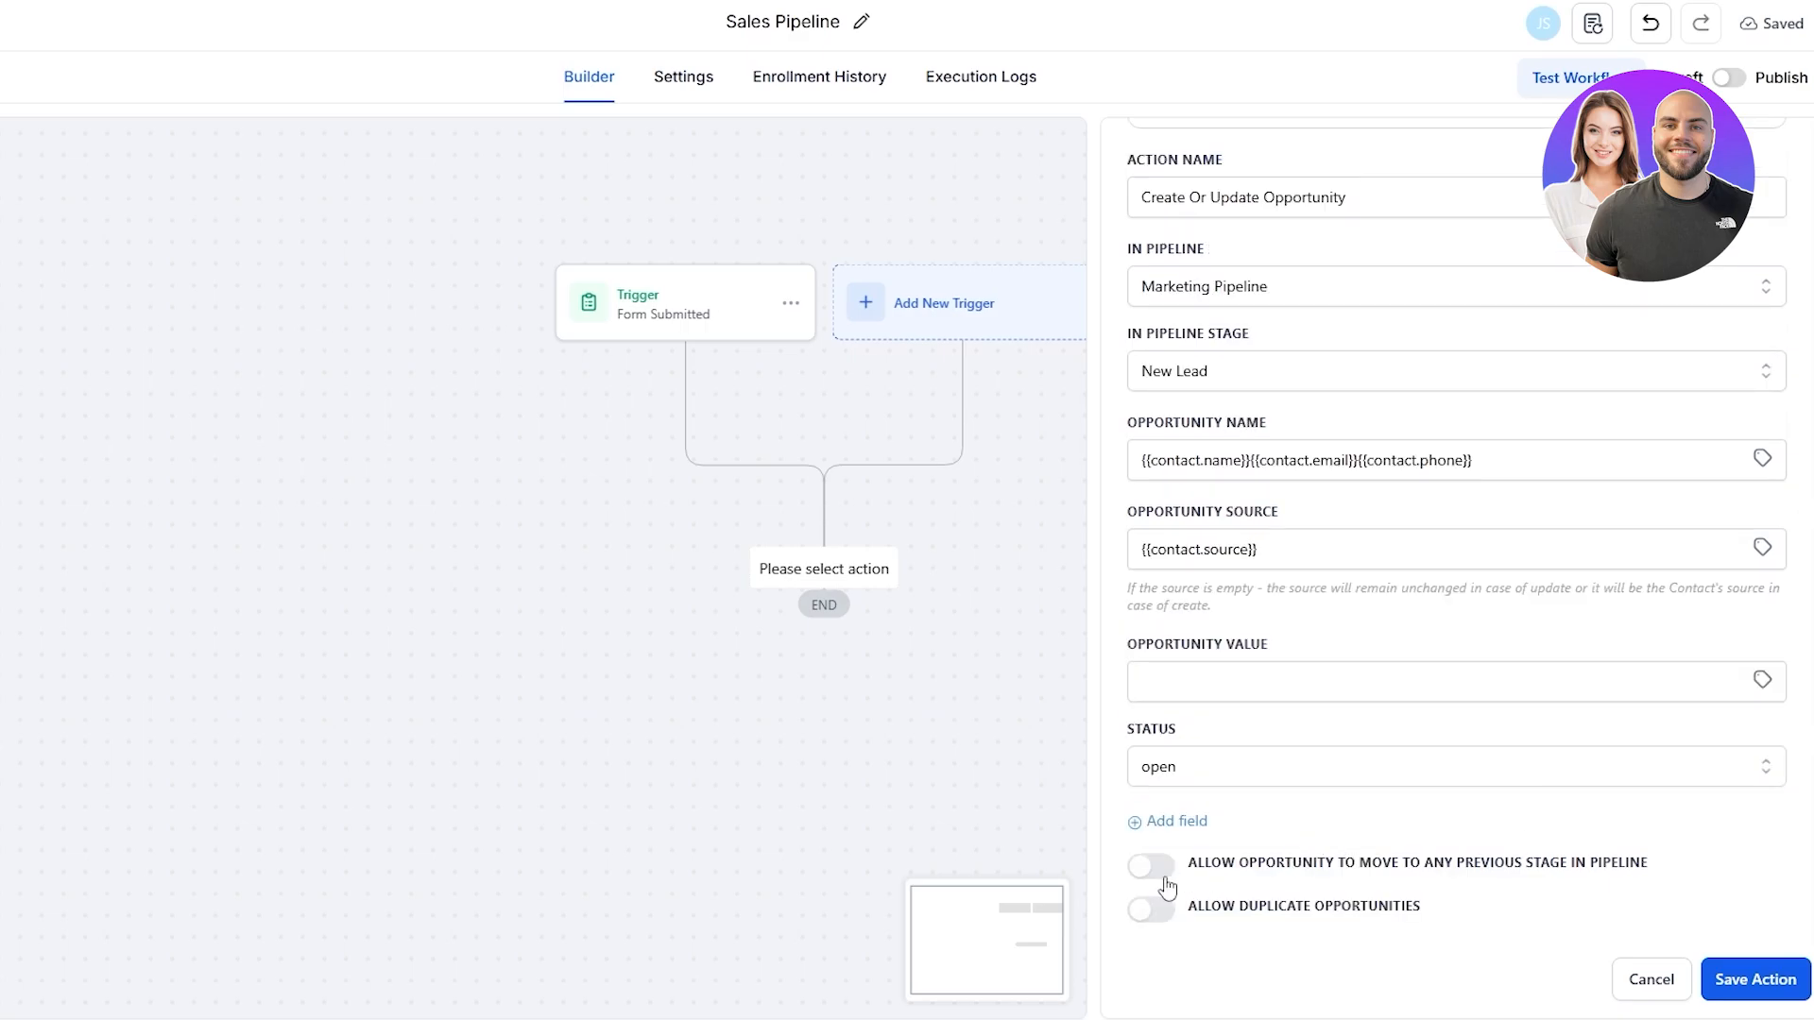
pyautogui.moveTo(1224, 864); pyautogui.dragTo(1393, 869)
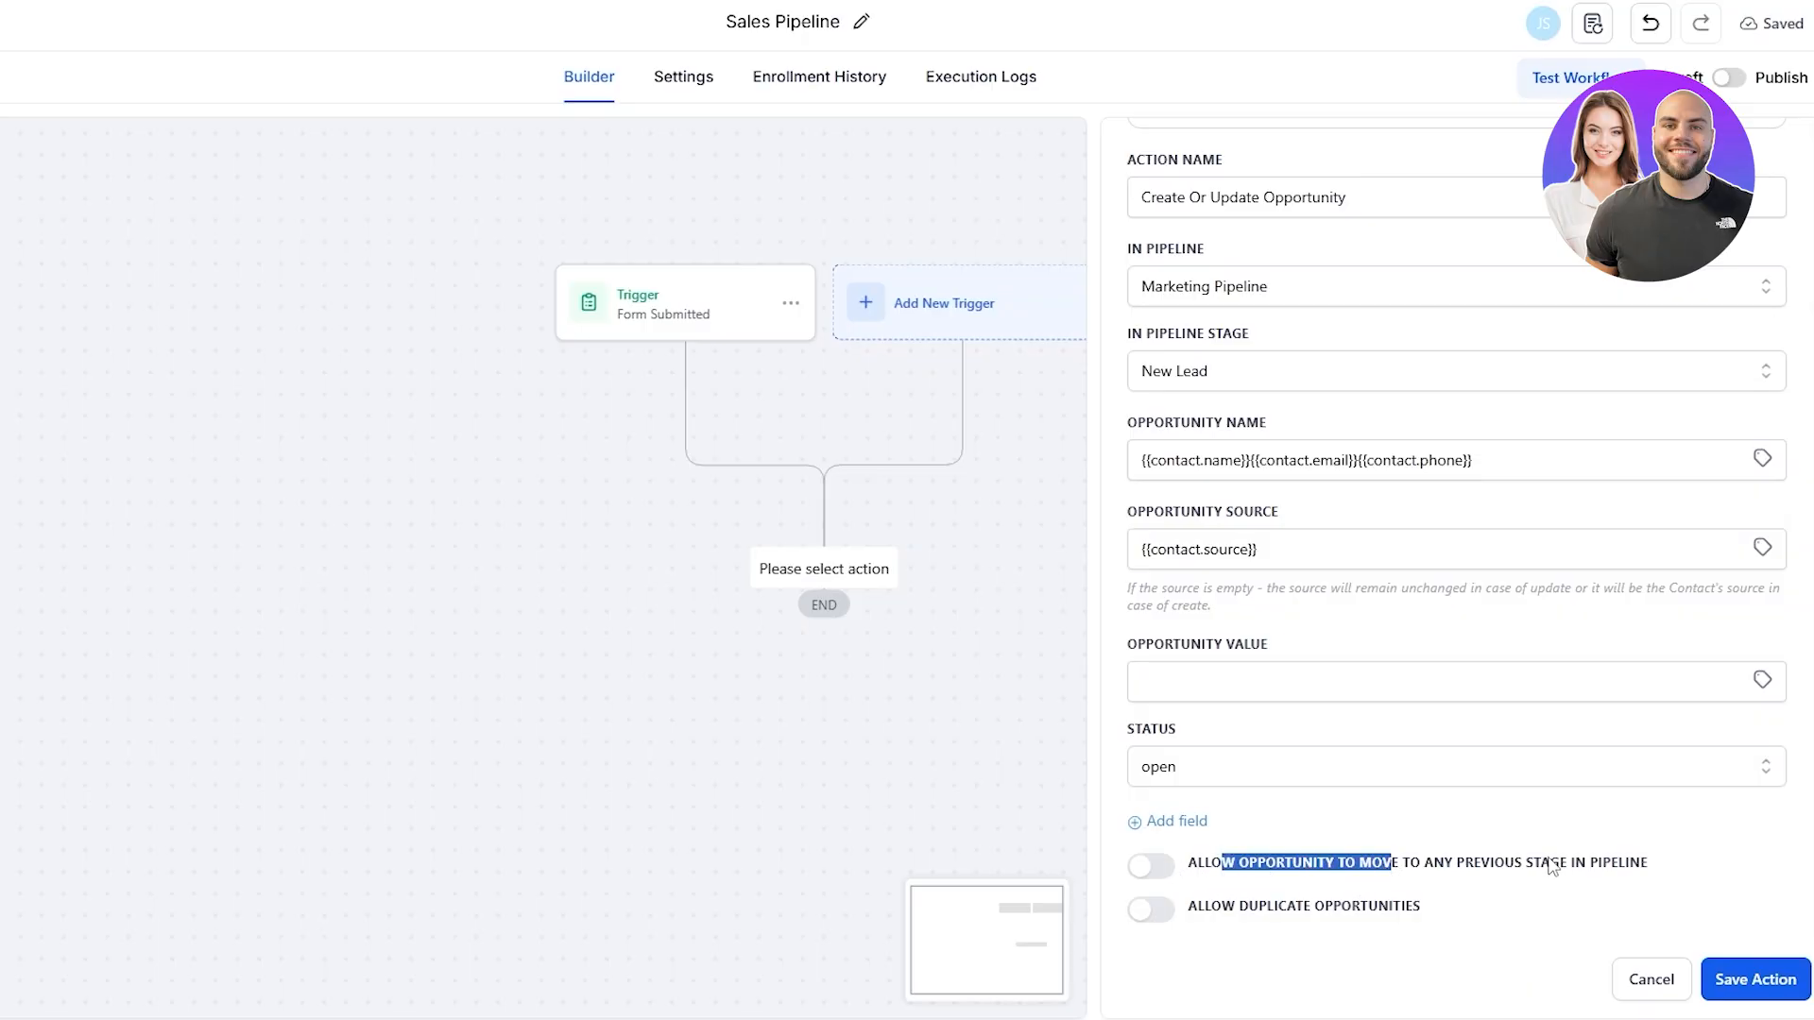
pyautogui.click(1225, 873)
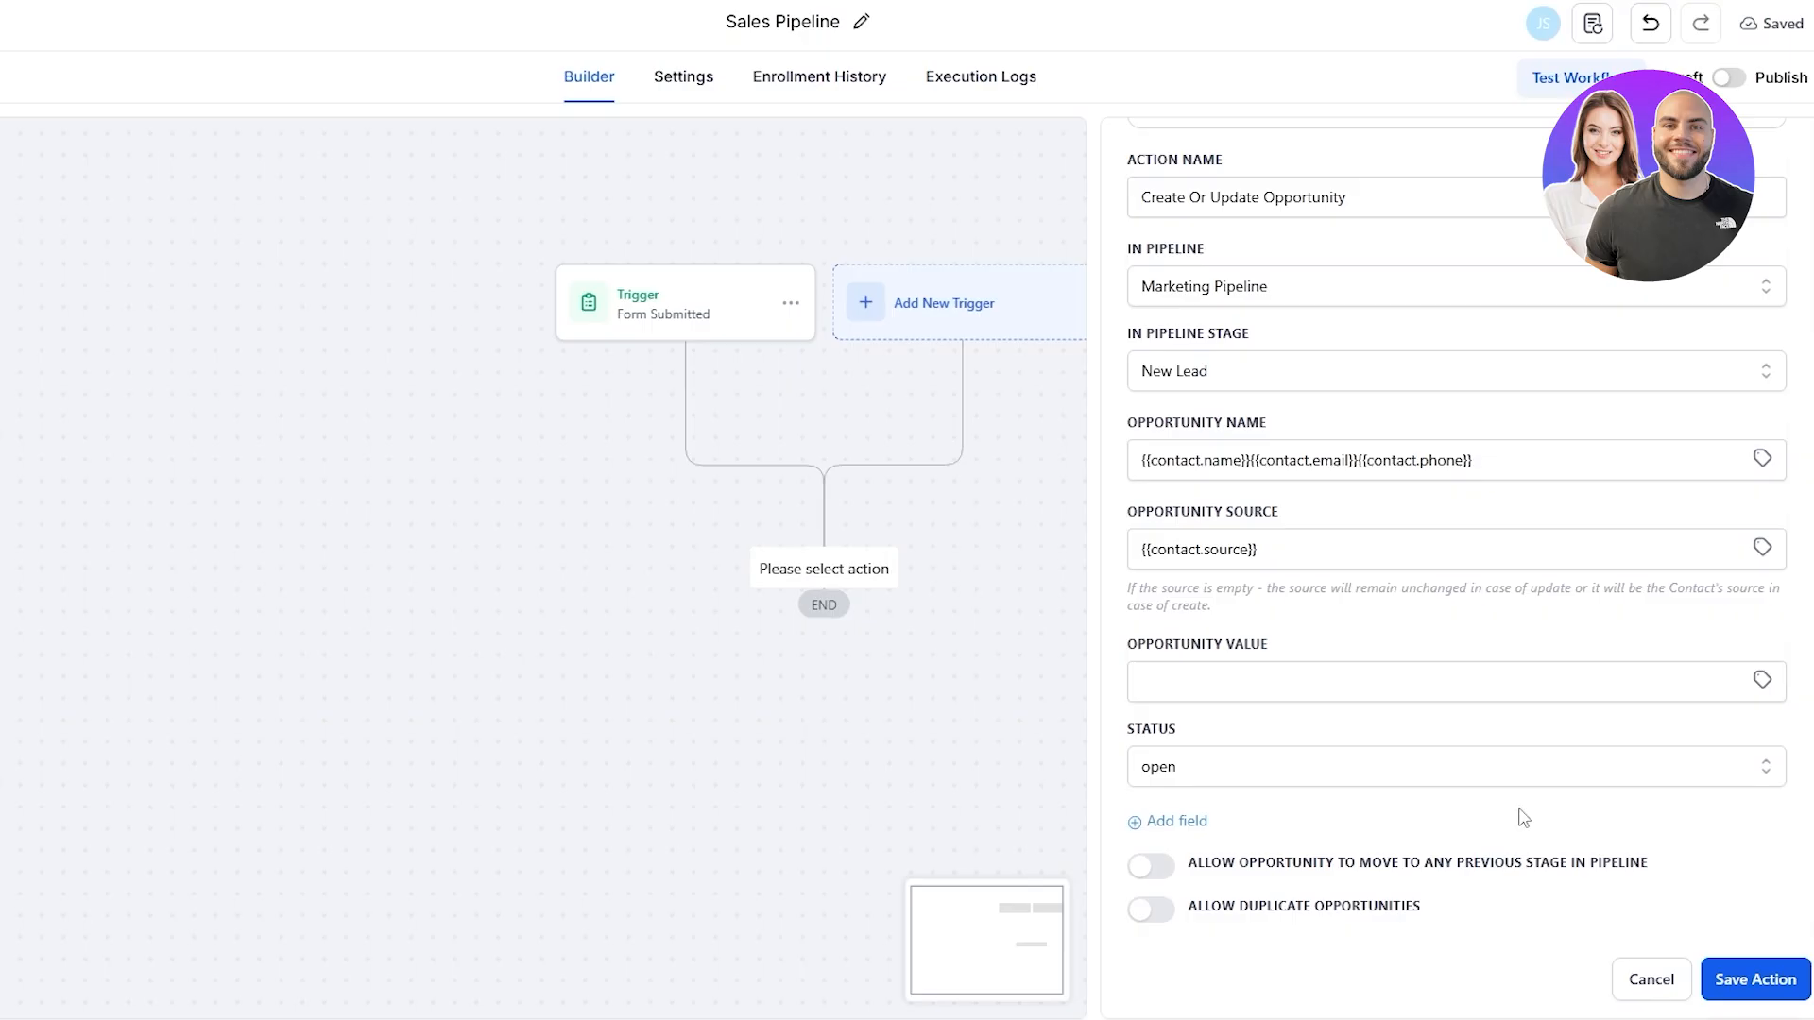
pyautogui.click(1753, 982)
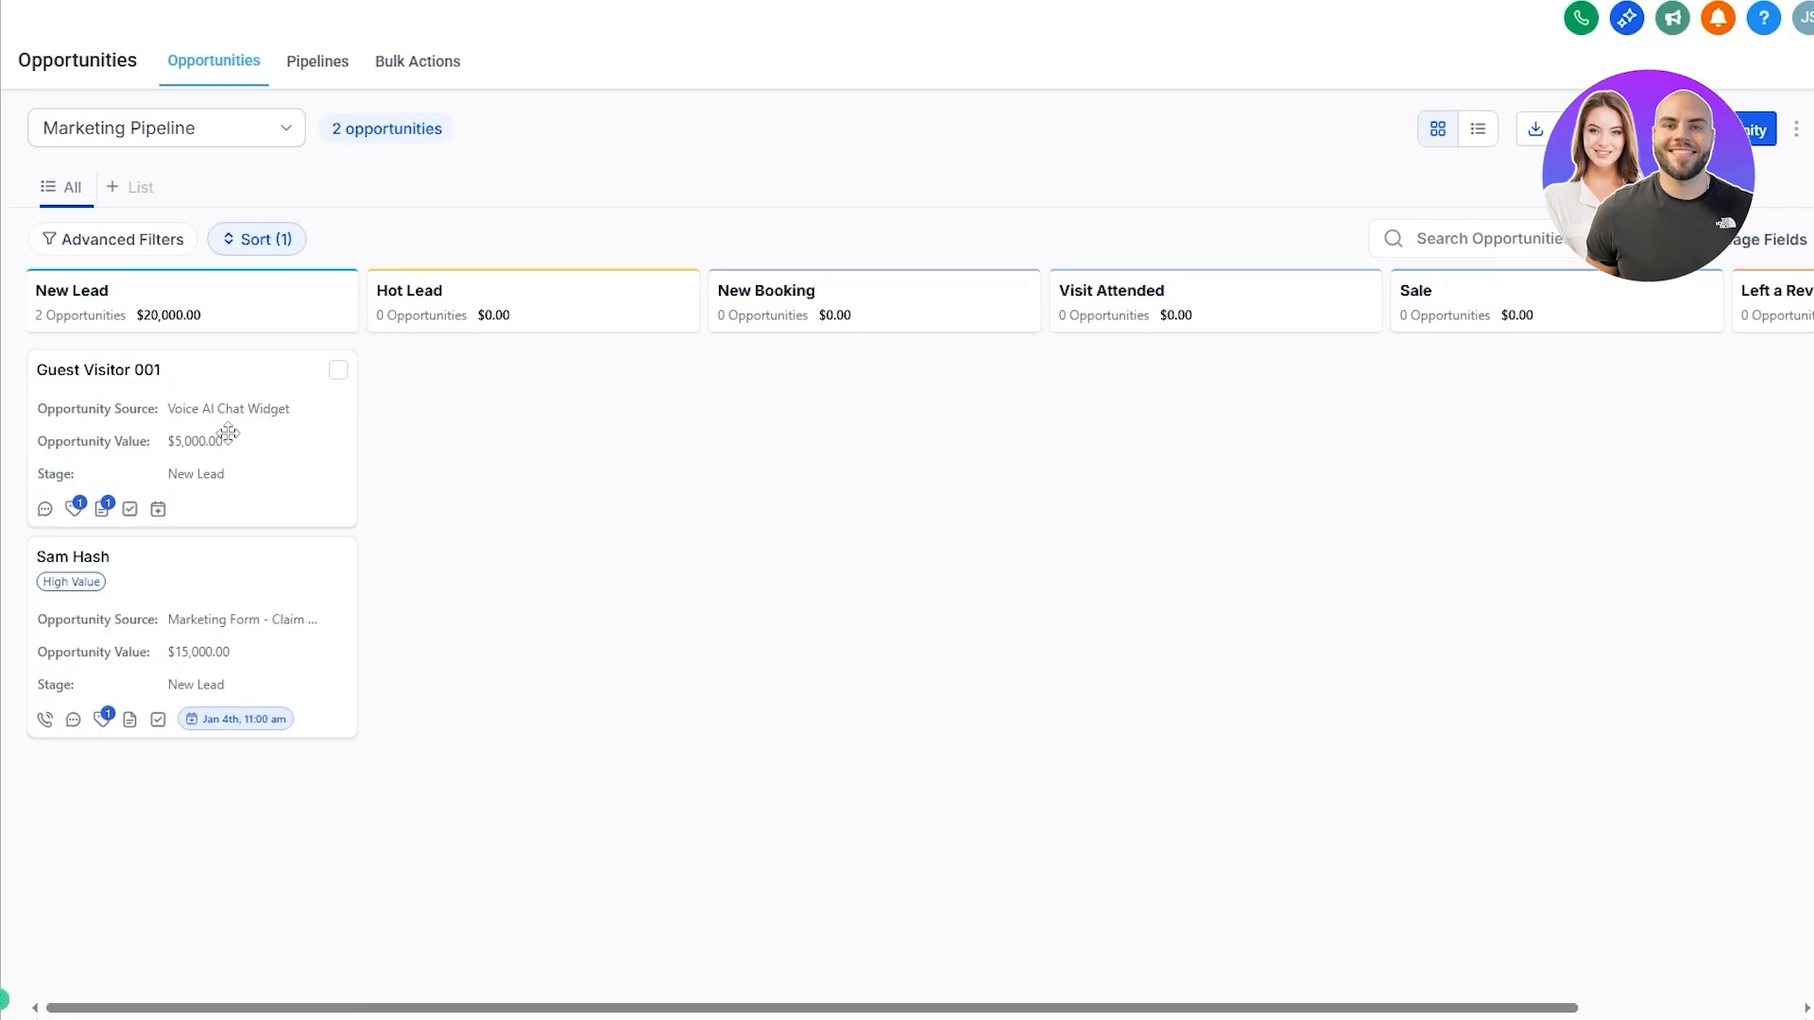
# Drag Guest Visitor 001 into New Booking, then enable 'Allow opportunity to move to any previous stage' and save
pyautogui.moveTo(226, 424); pyautogui.dragTo(902, 424)
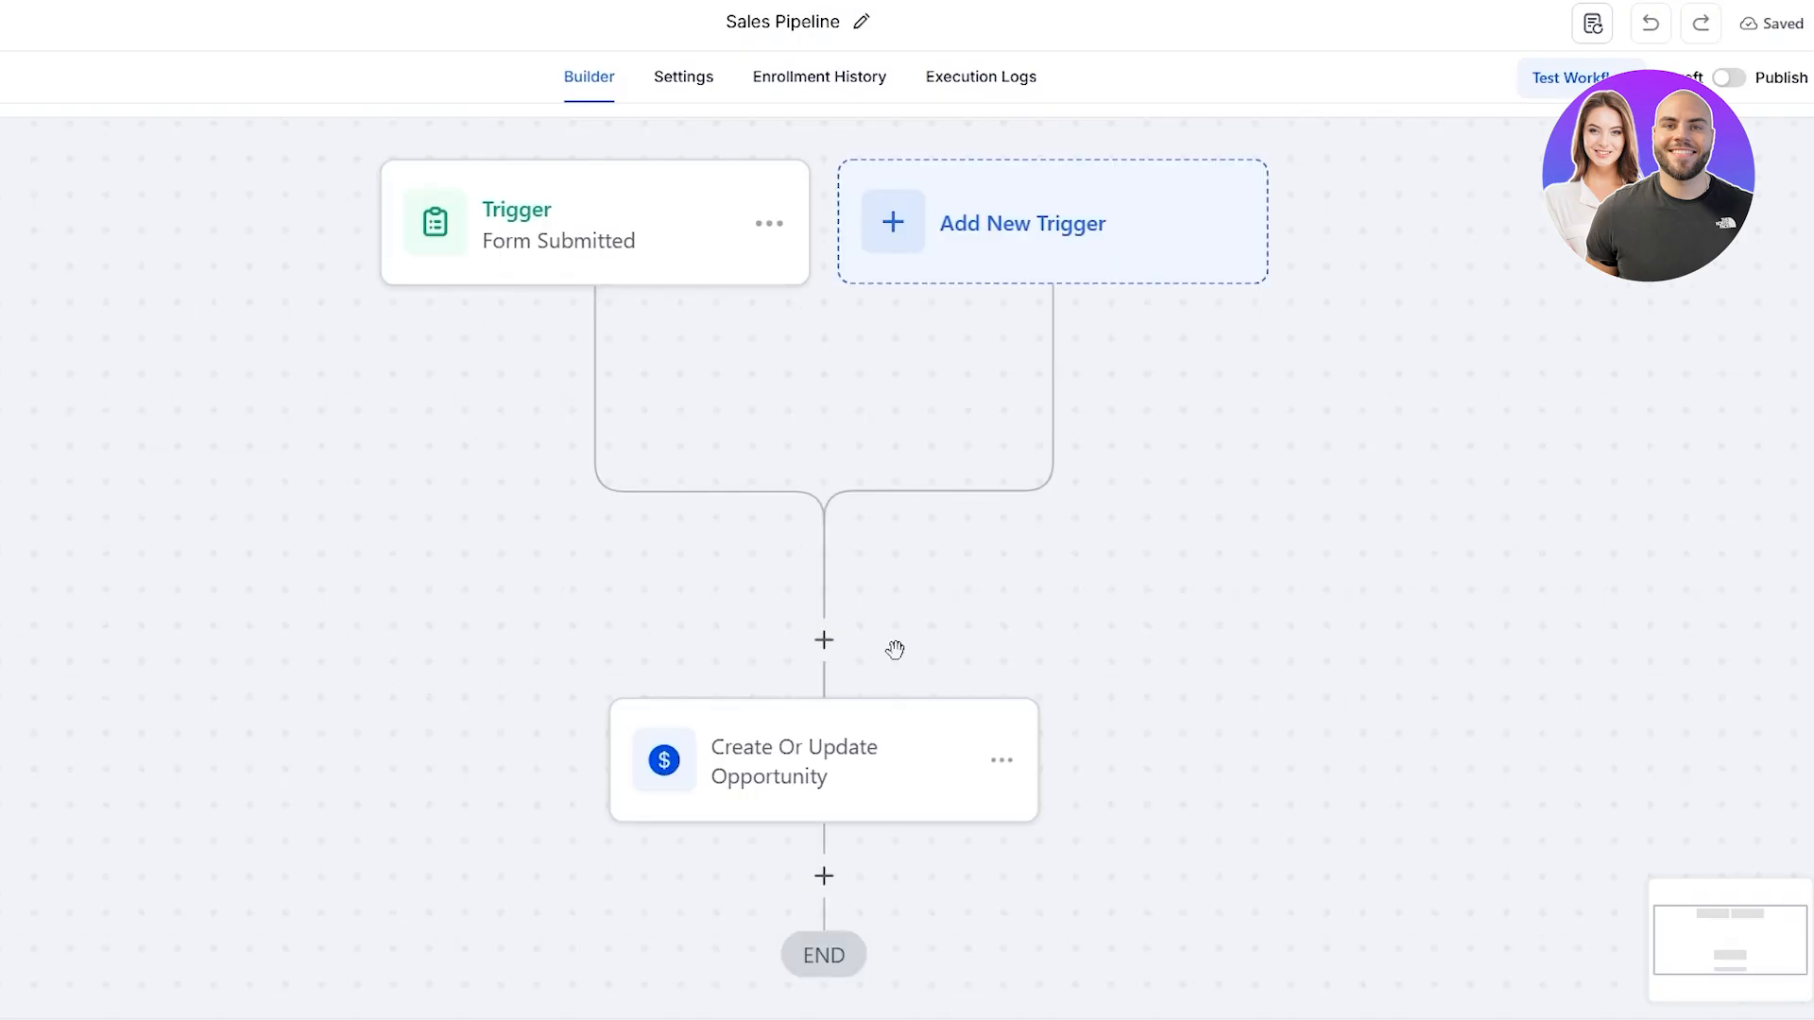
pyautogui.click(940, 666)
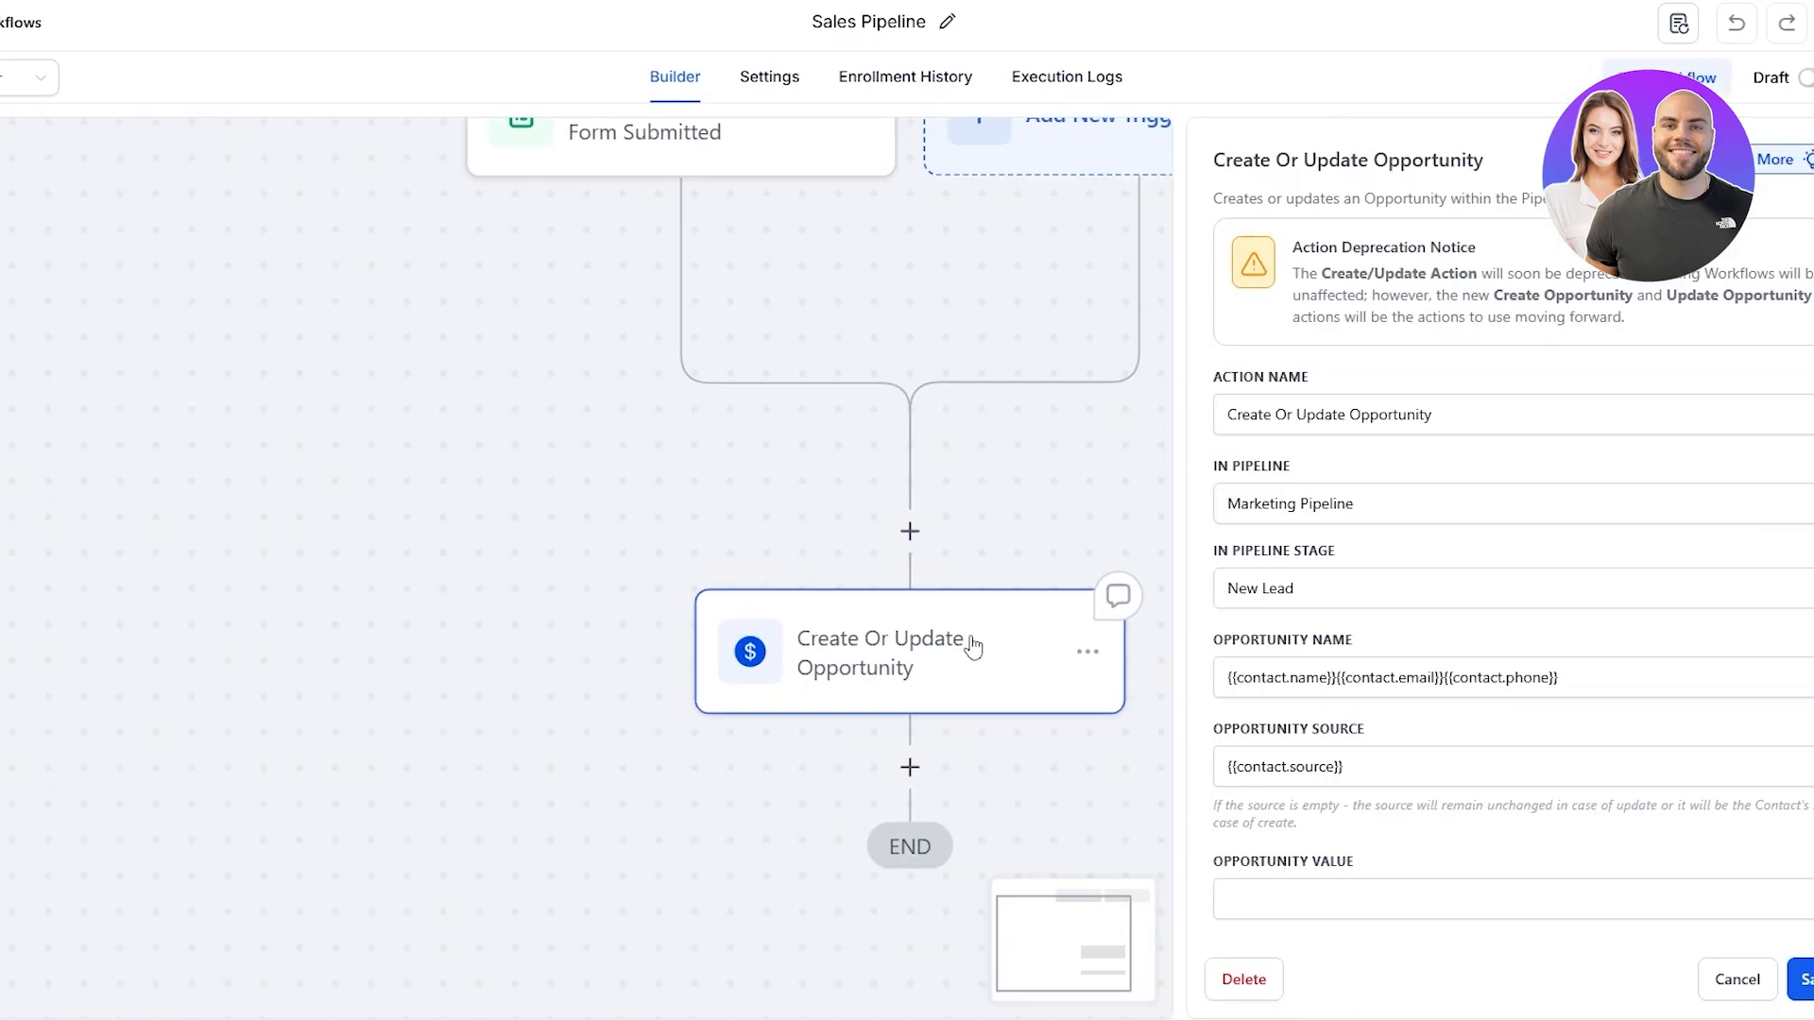
pyautogui.scroll(-3, 557, 620)
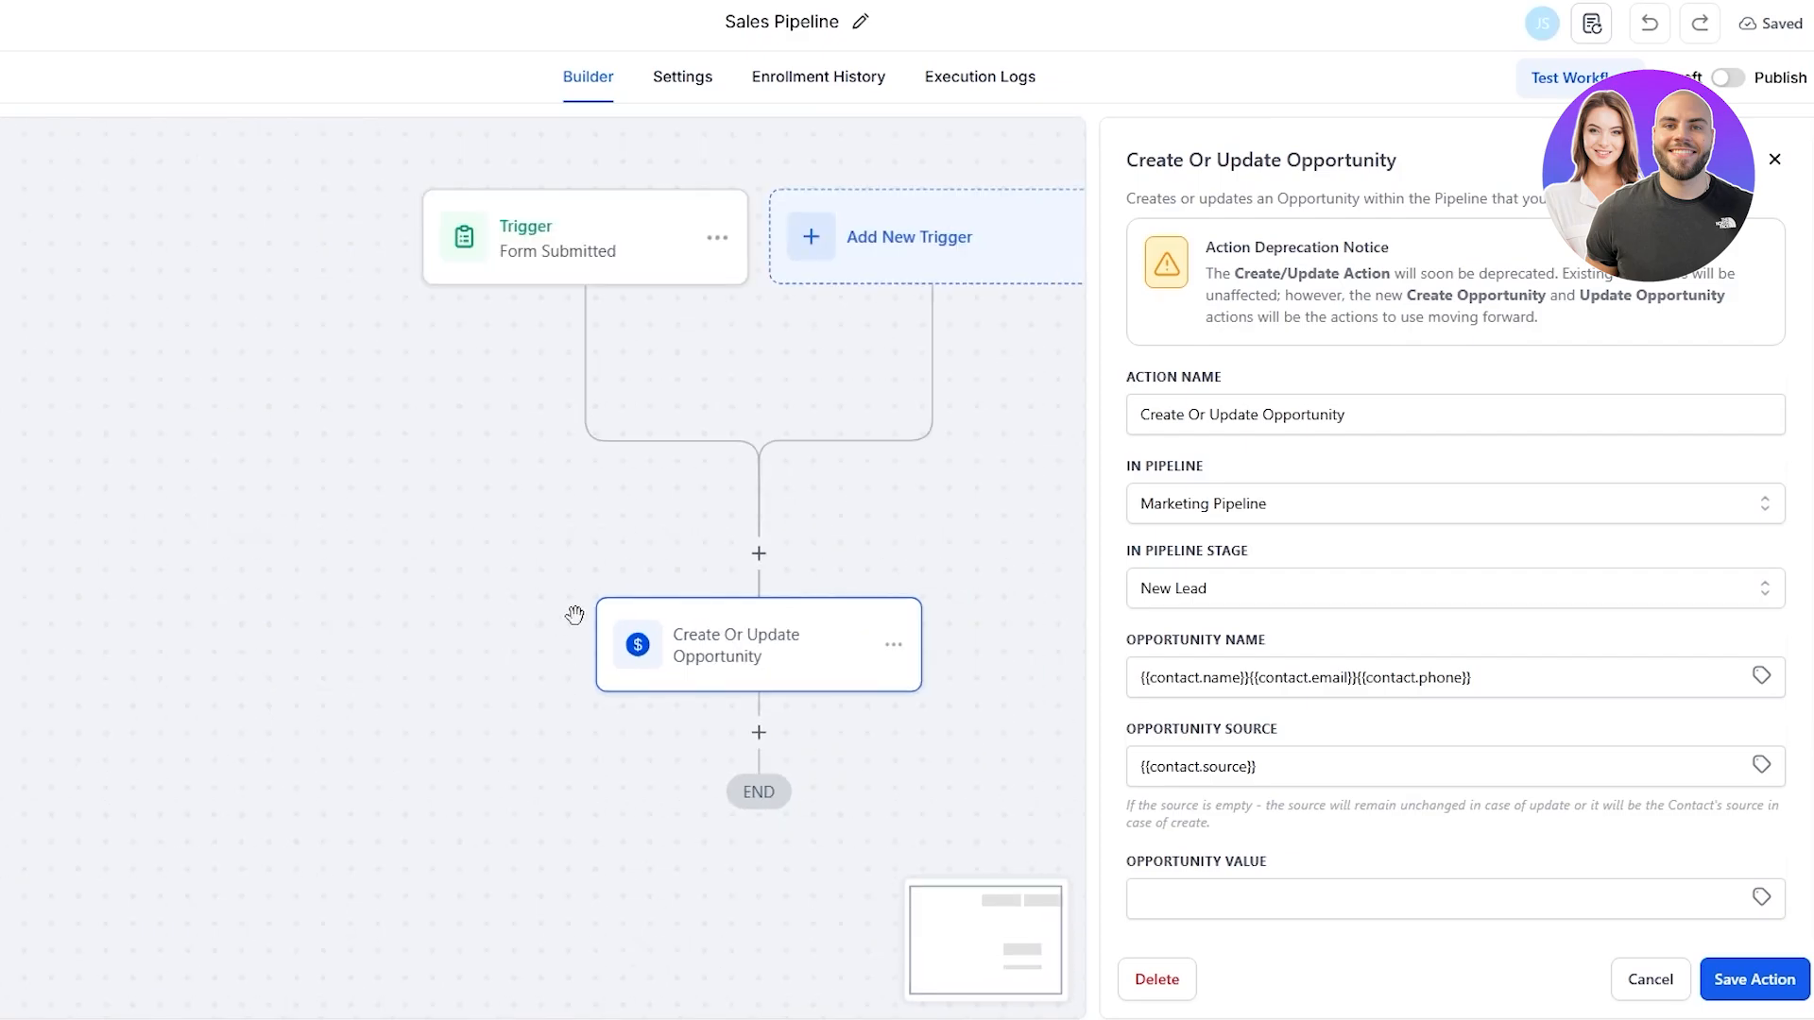
pyautogui.scroll(-2, 1667, 933)
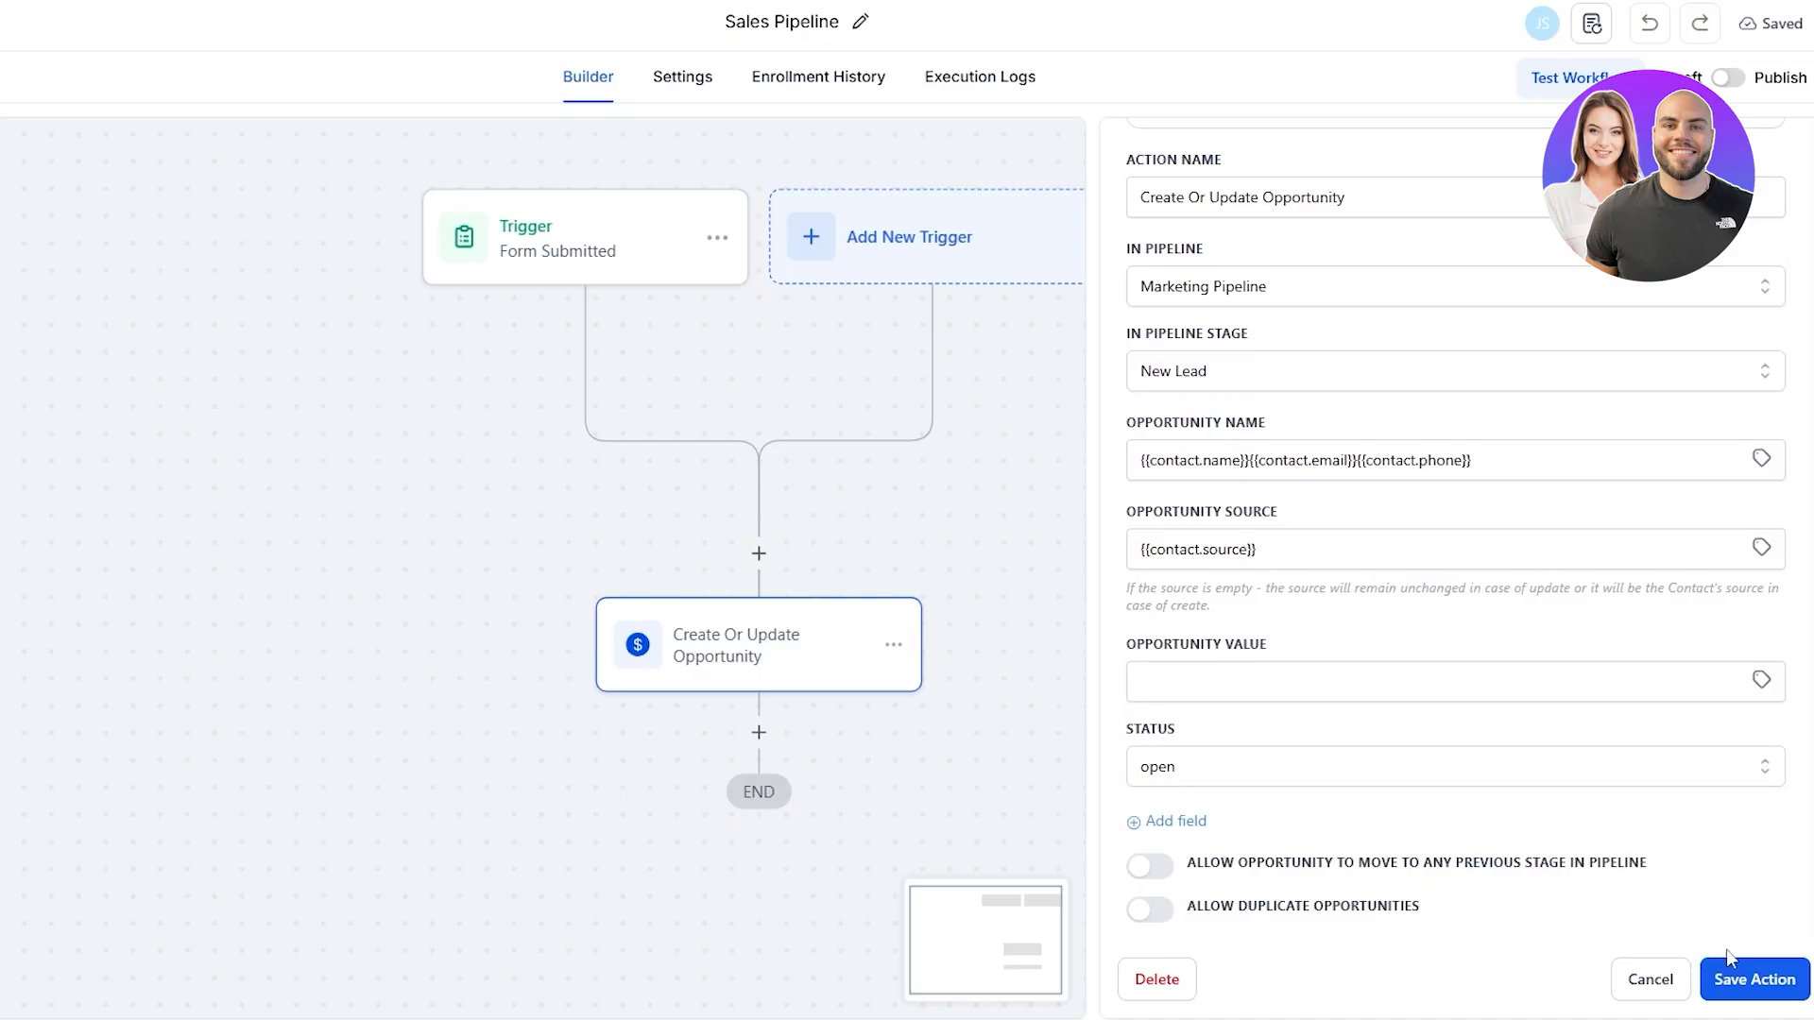
pyautogui.click(1150, 865)
pyautogui.click(1725, 981)
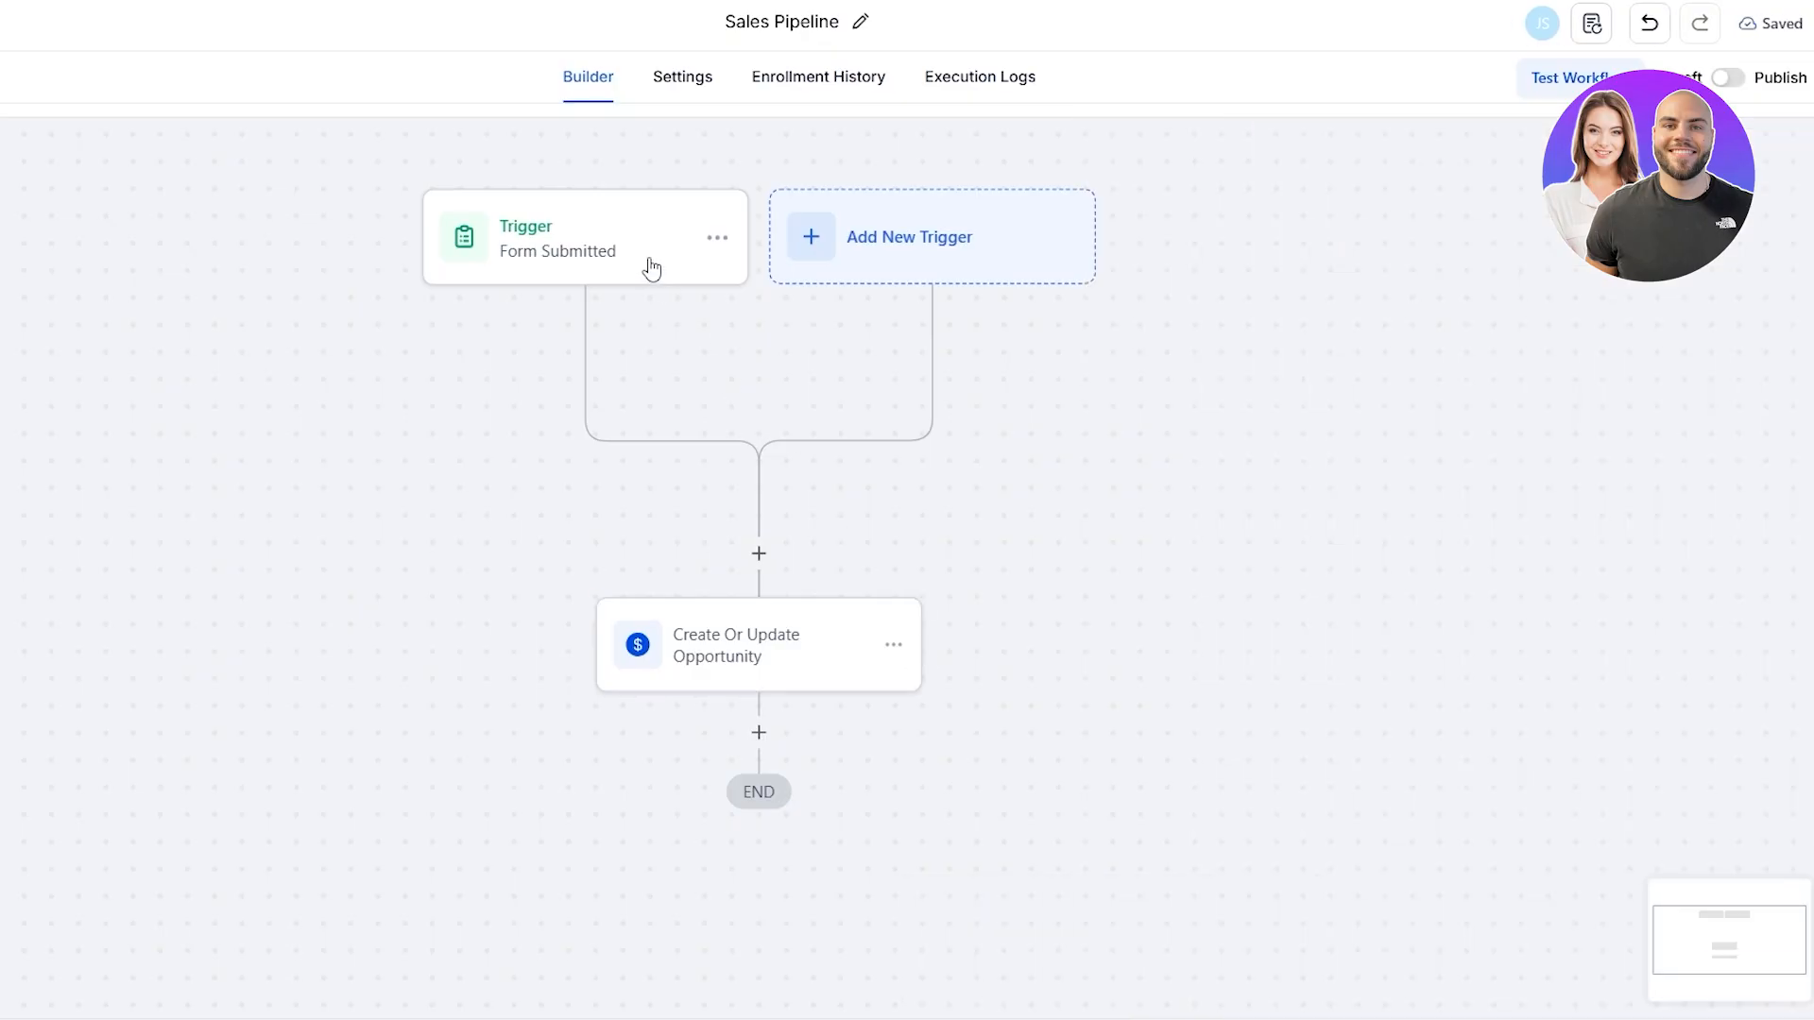
# Add a 'Form is' filter to the Form Submitted trigger and browse the available forms
pyautogui.click(648, 266)
pyautogui.click(981, 401)
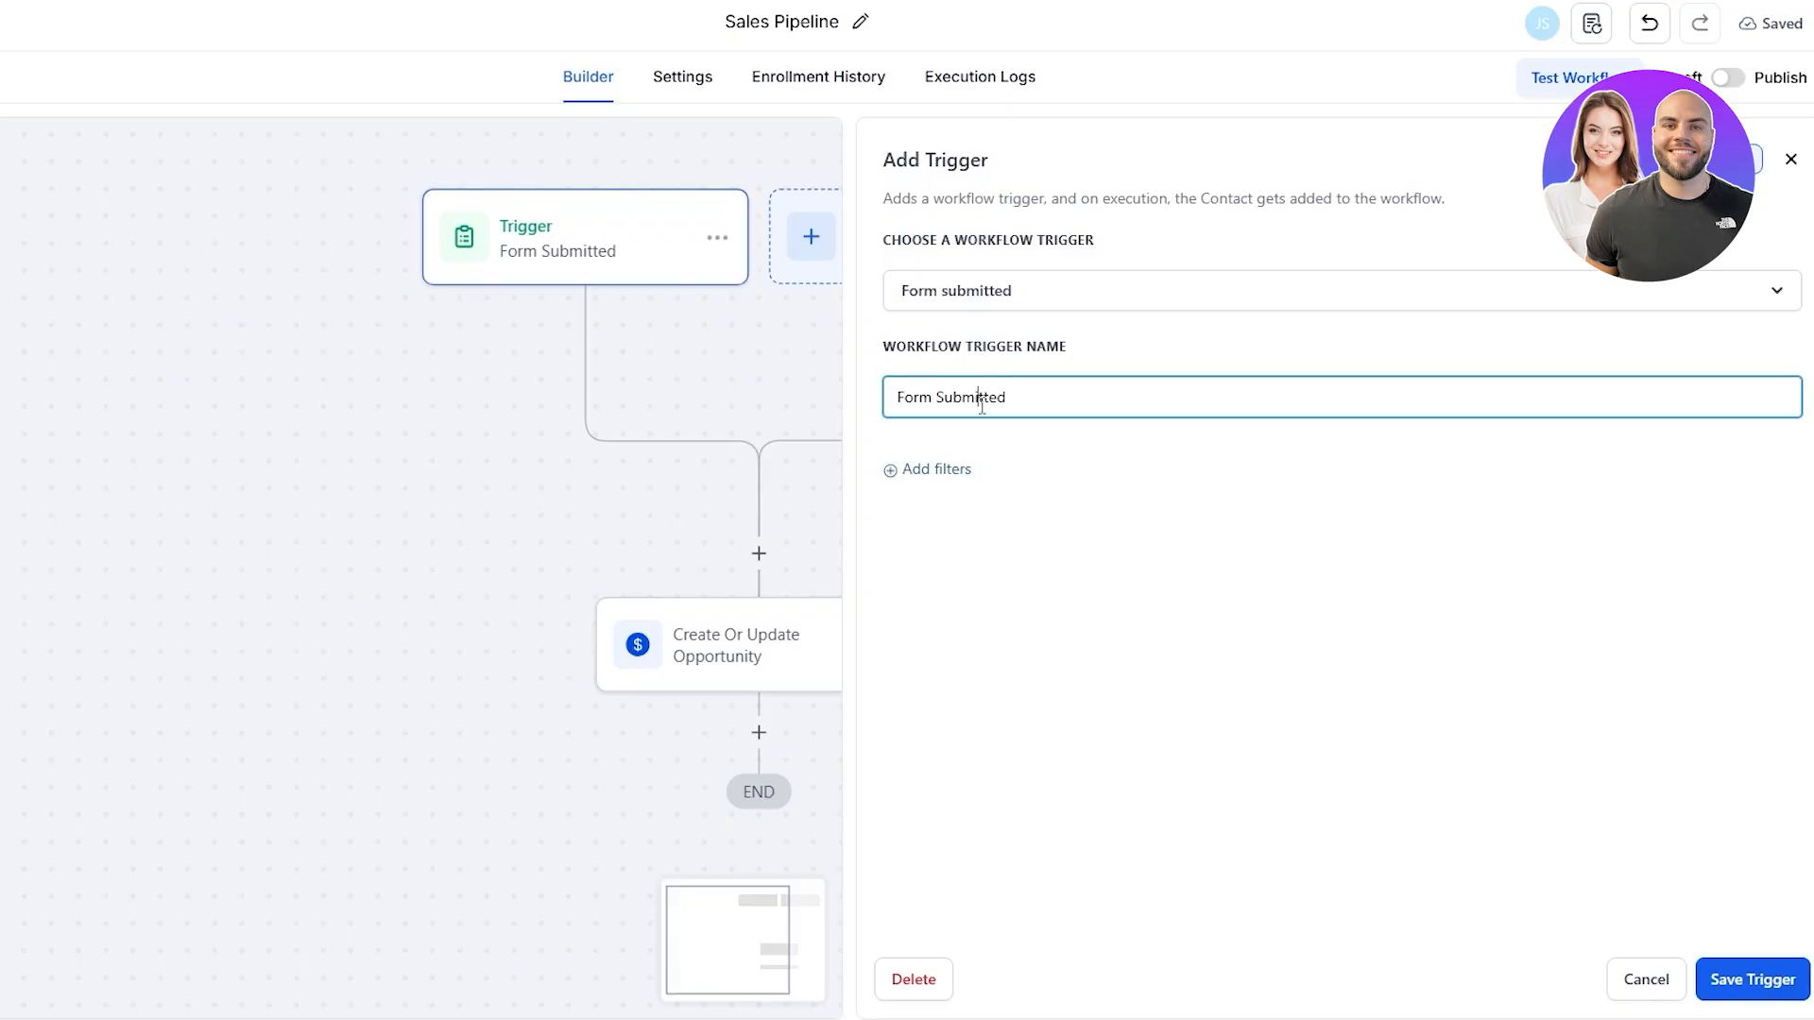
pyautogui.click(940, 470)
pyautogui.click(978, 497)
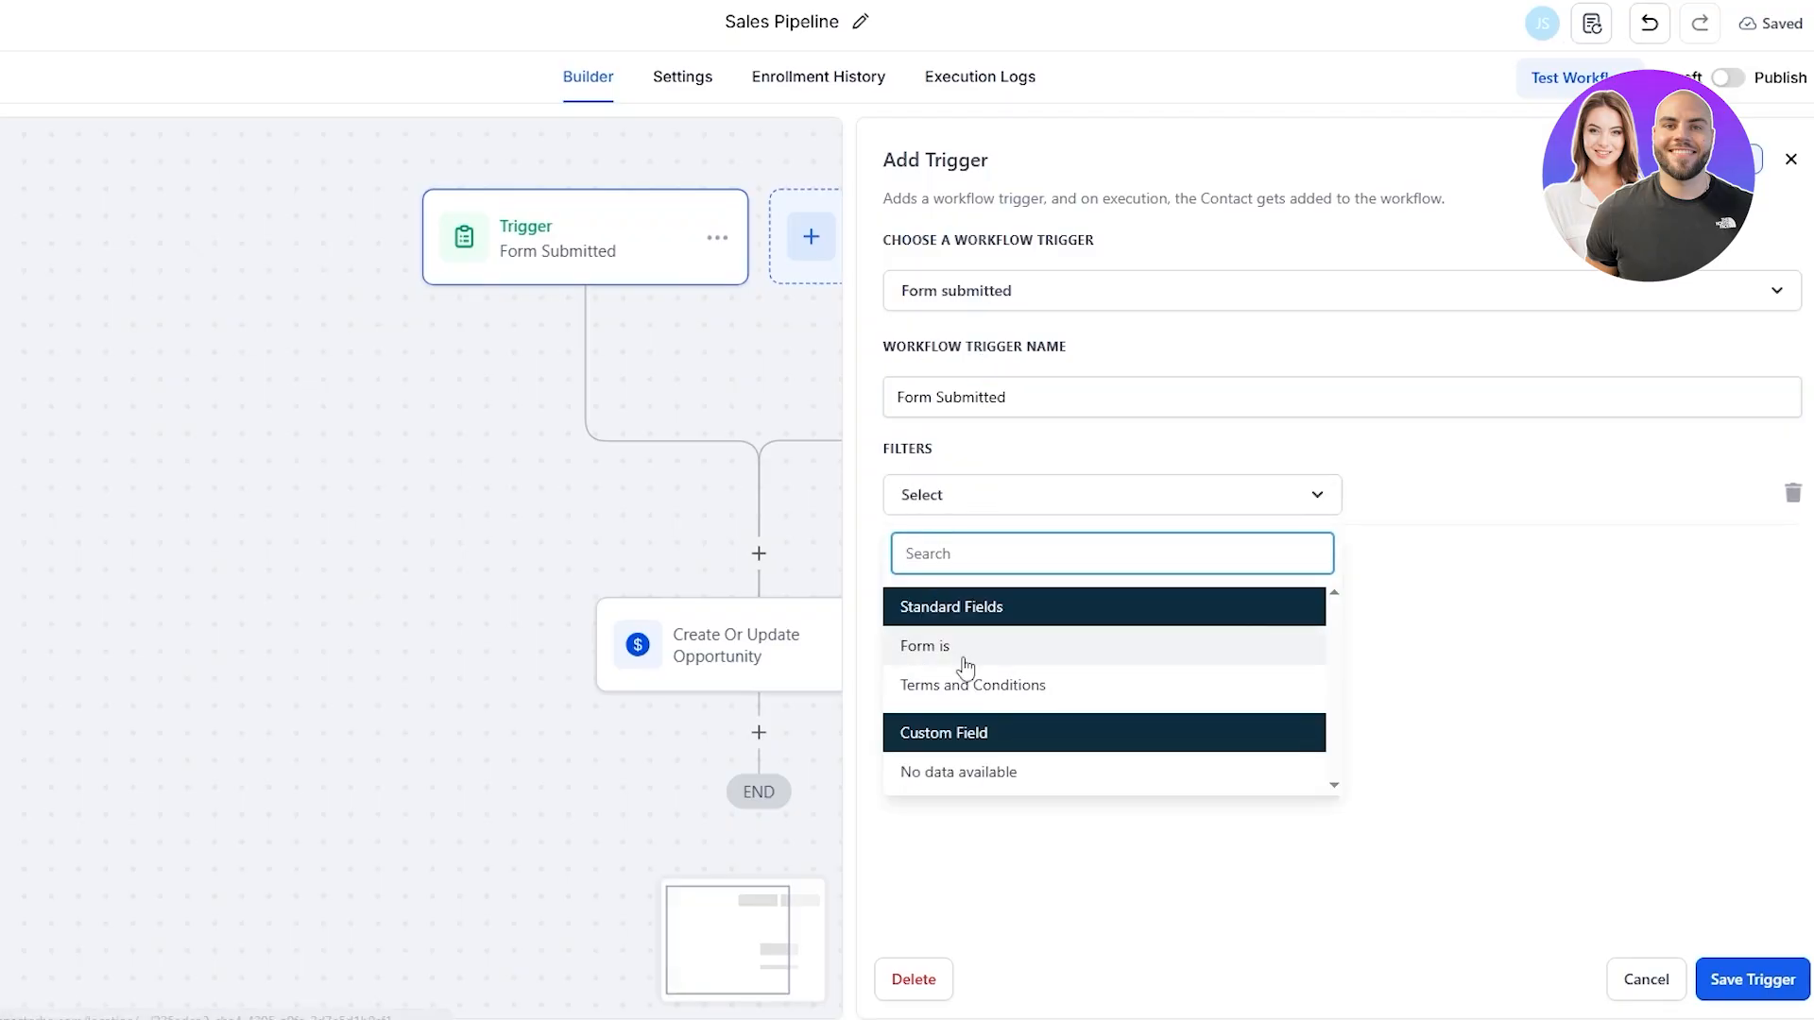
pyautogui.click(1331, 487)
pyautogui.click(1794, 501)
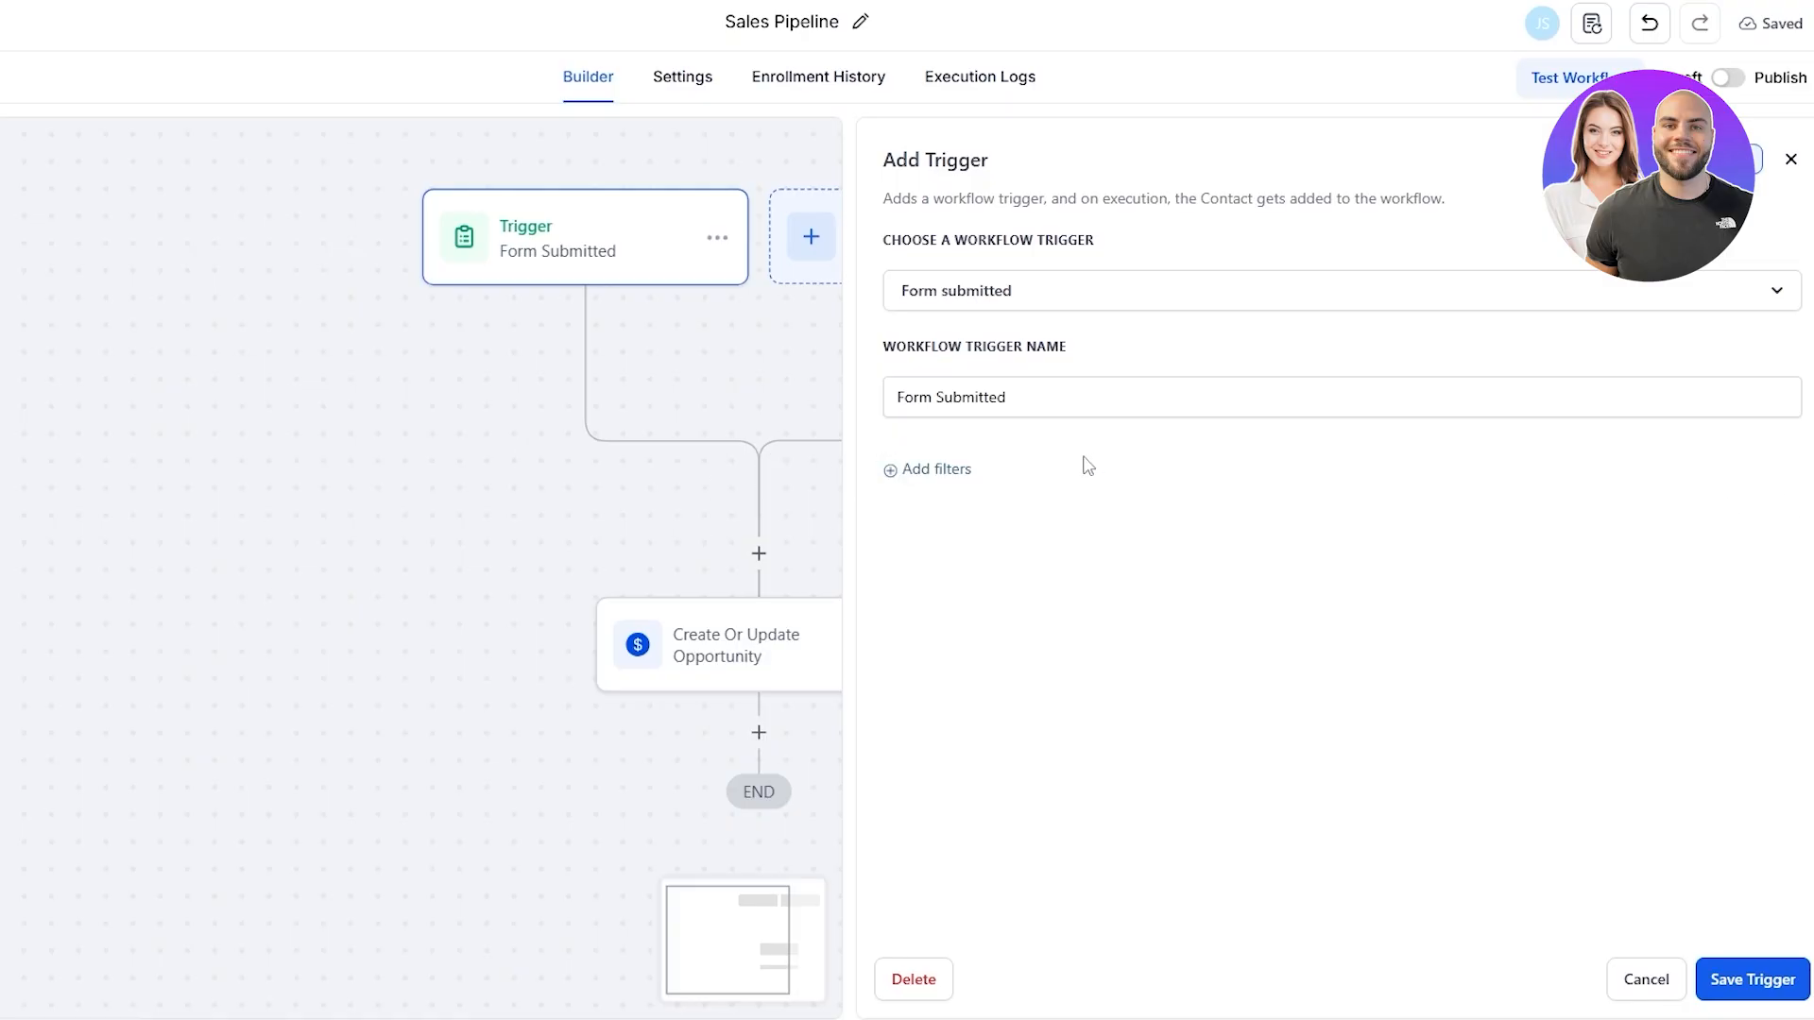
pyautogui.click(890, 473)
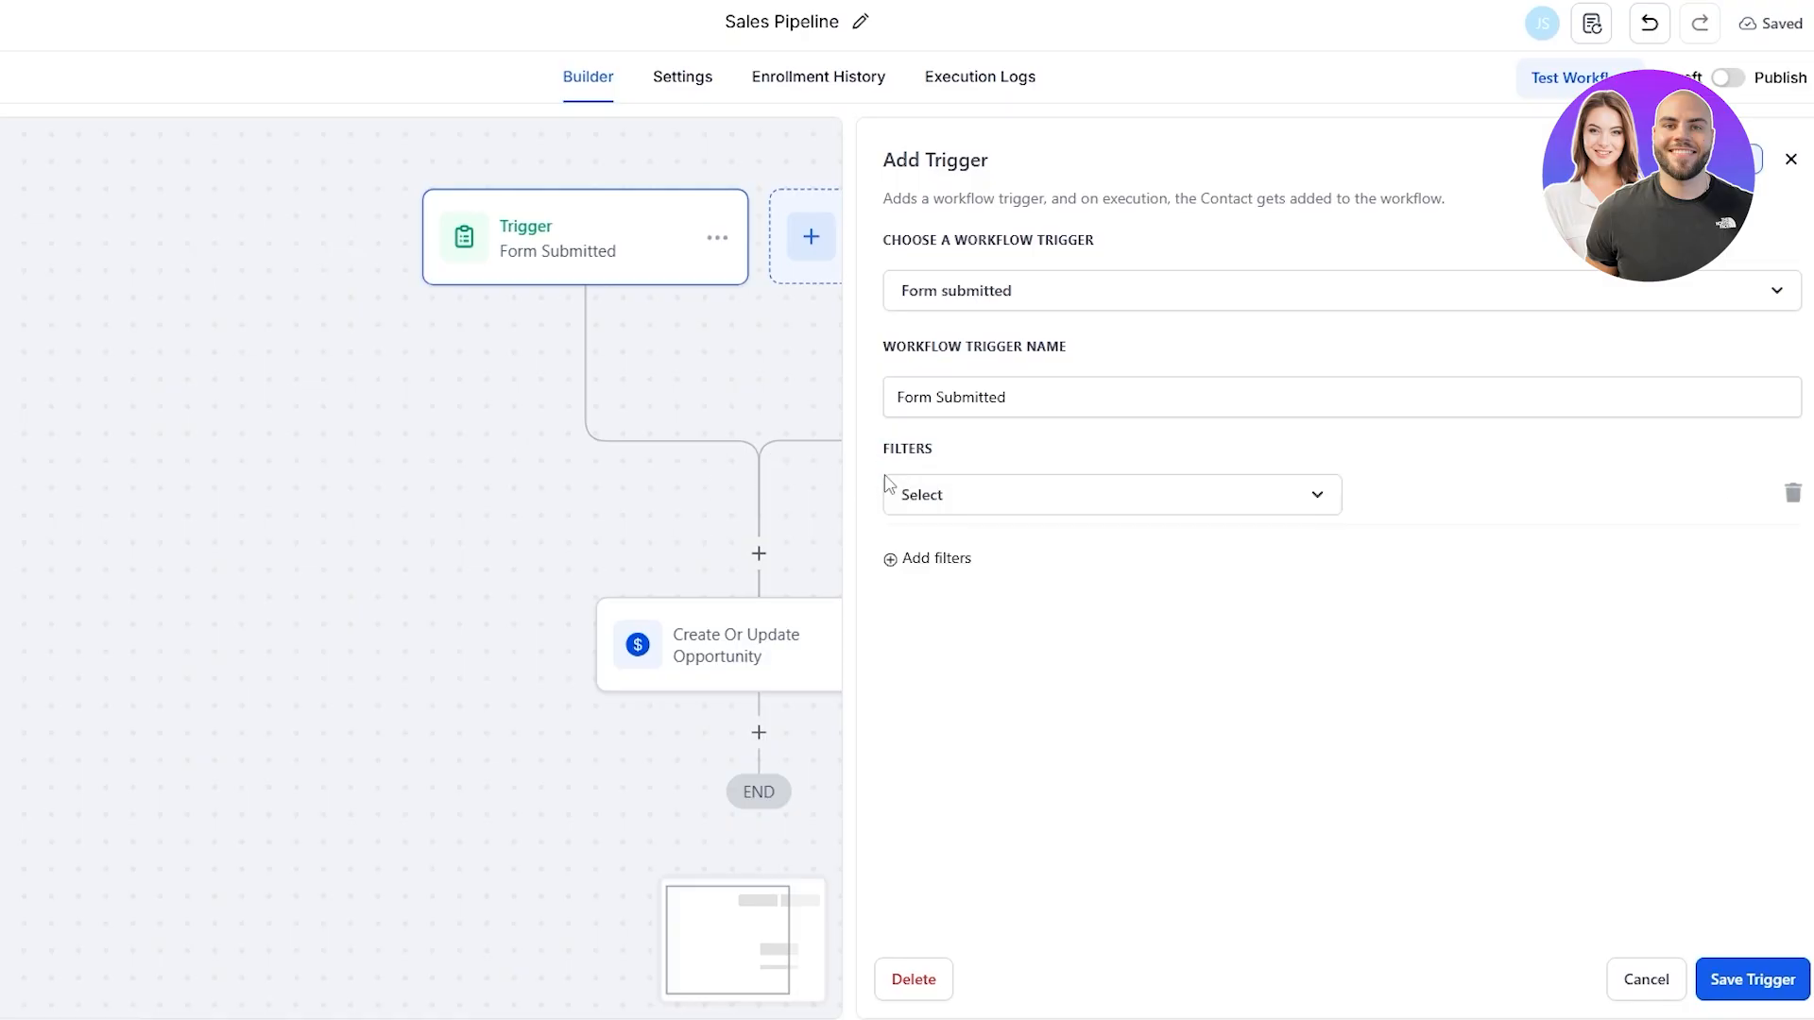
pyautogui.click(922, 499)
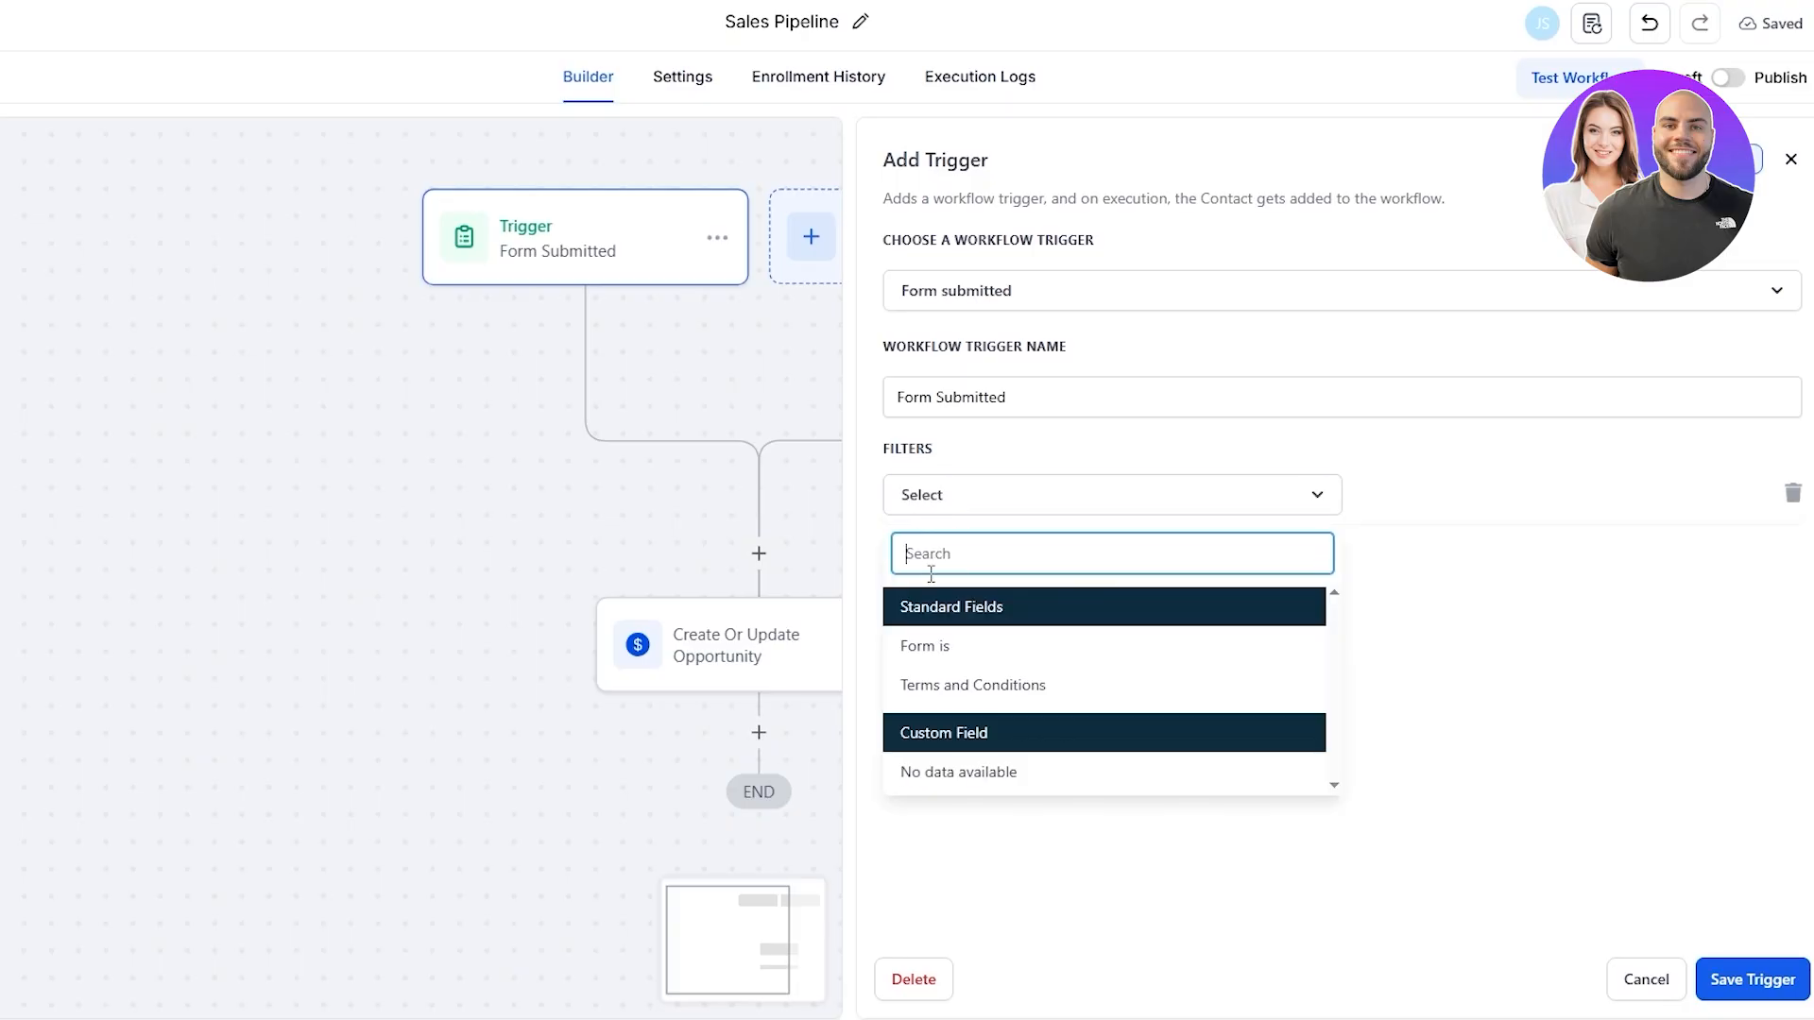
pyautogui.click(926, 648)
pyautogui.click(1490, 498)
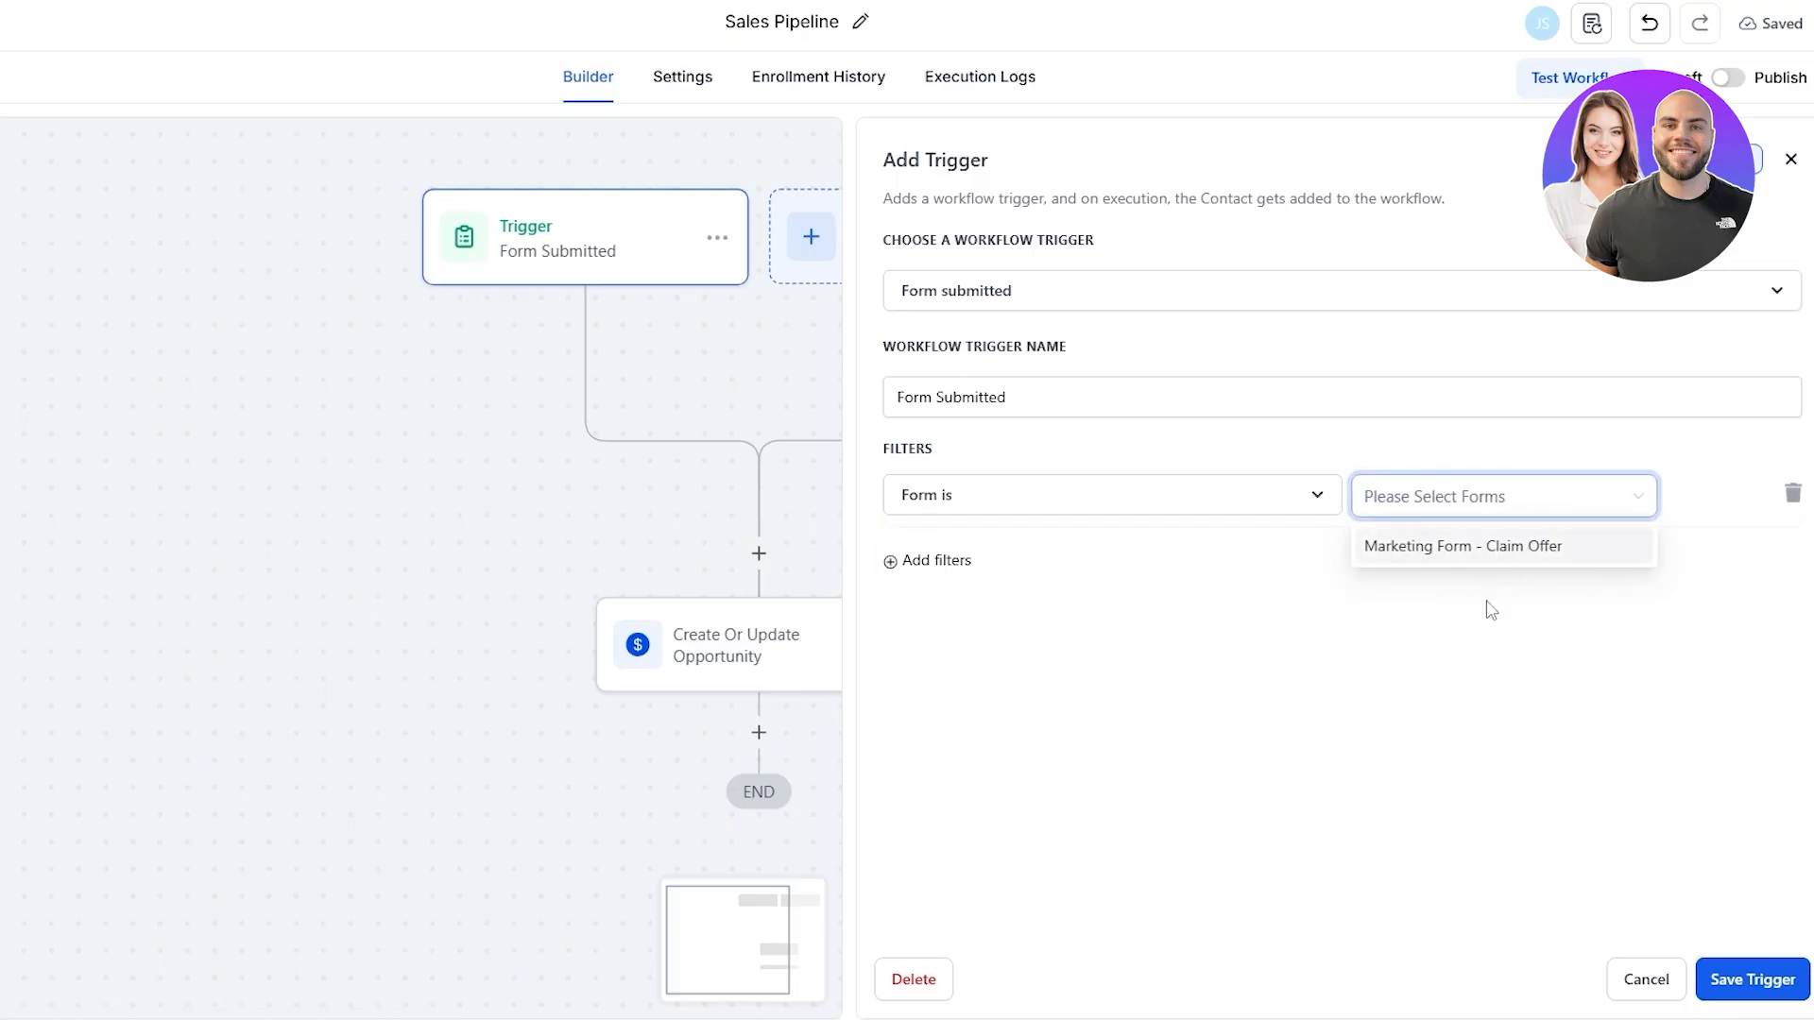
pyautogui.click(1454, 641)
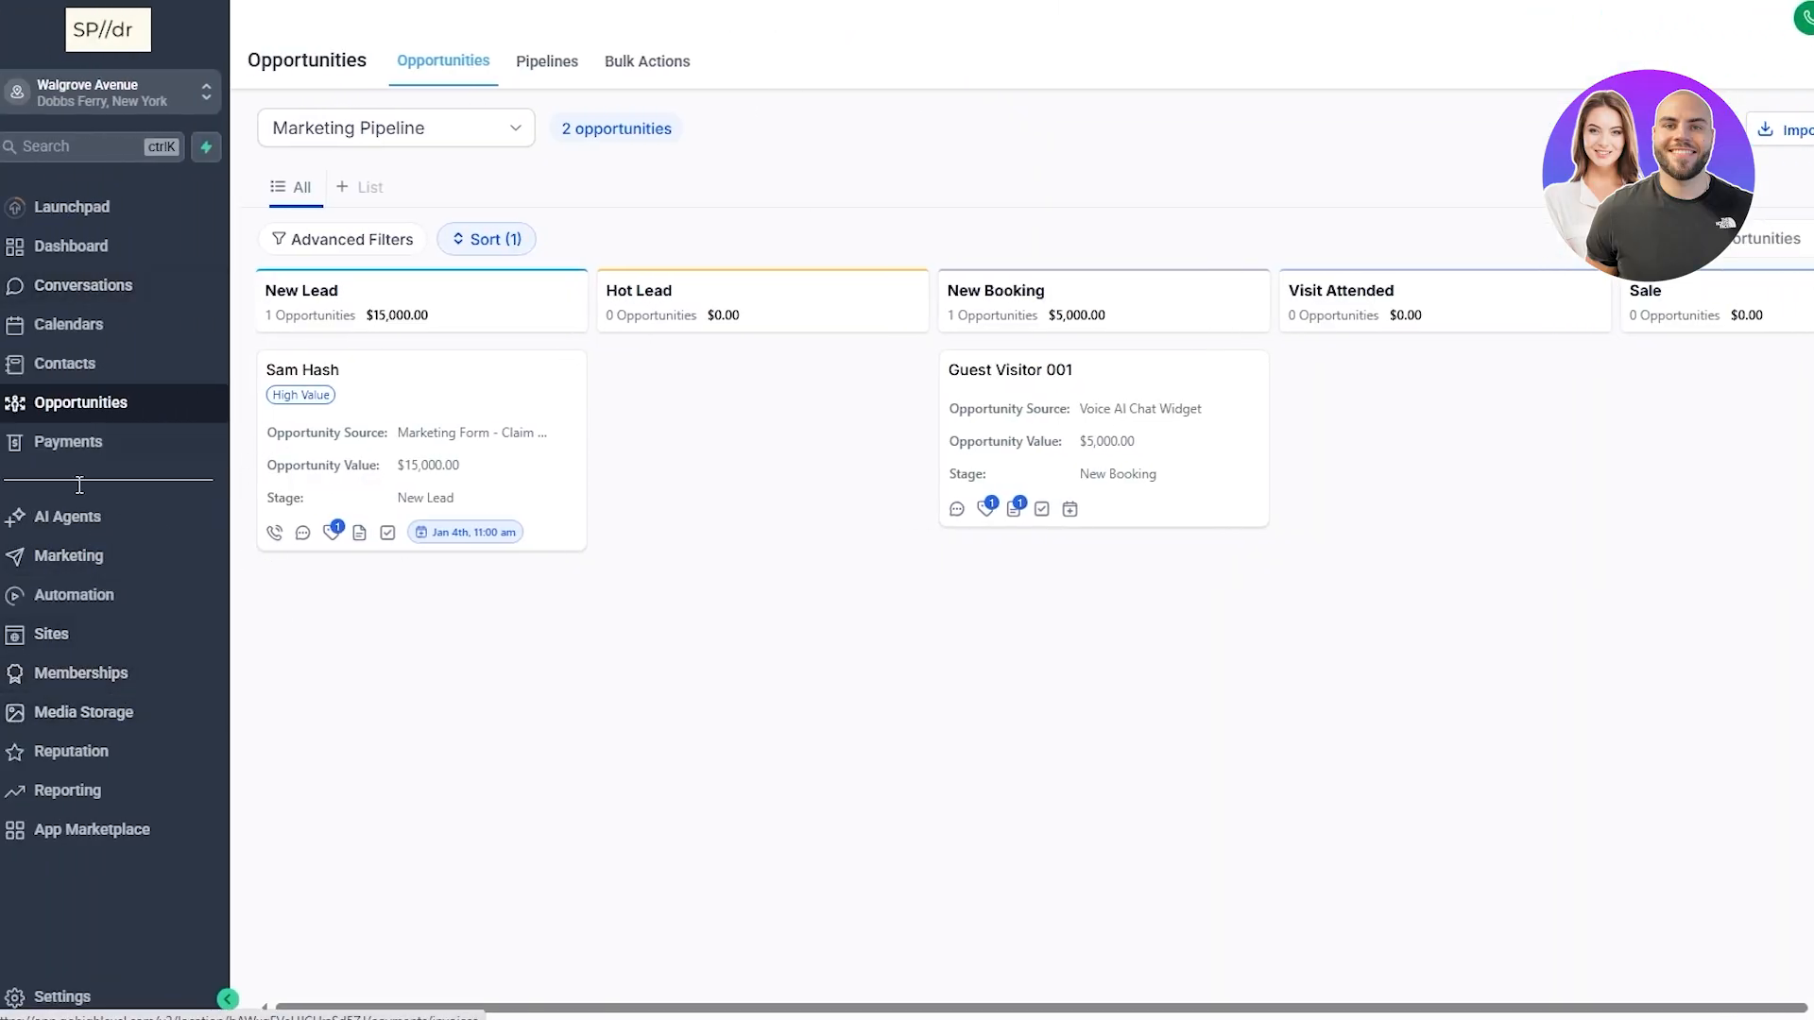
# Review Marketing Form - Claim Offer in the Sites > Forms builder, then go back
pyautogui.click(79, 634)
pyautogui.moveTo(1075, 72)
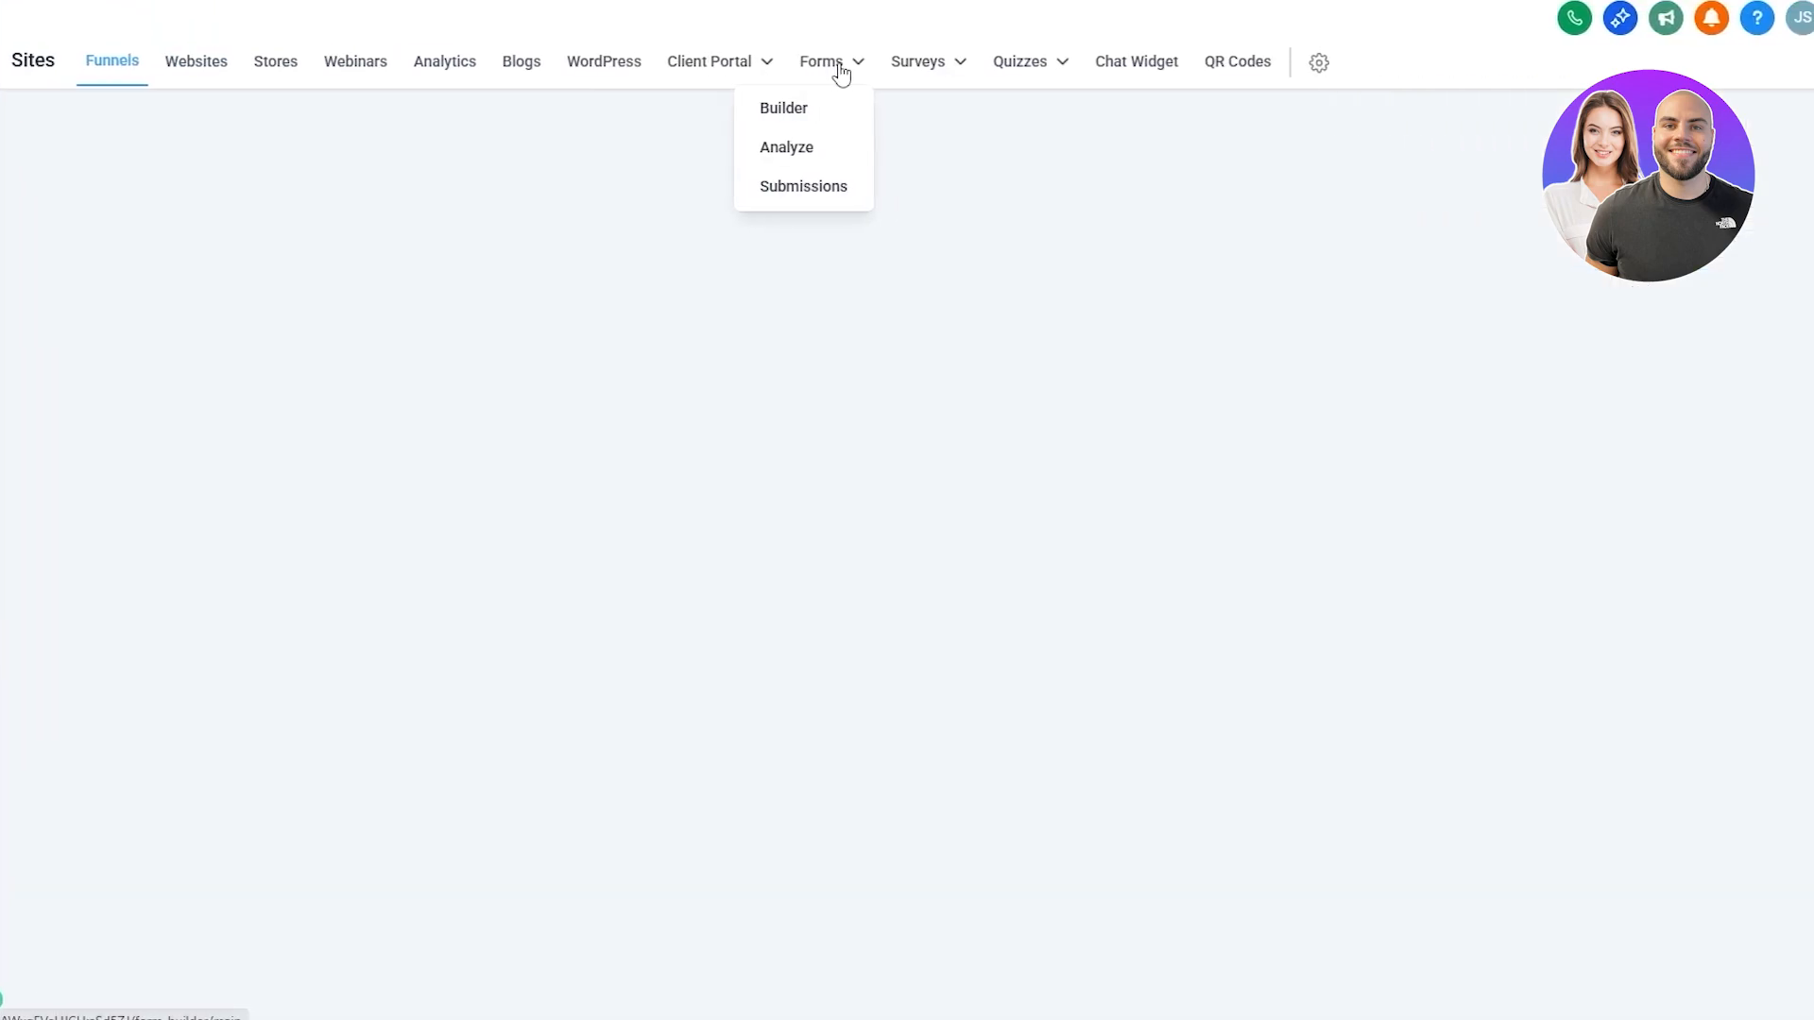
pyautogui.click(836, 73)
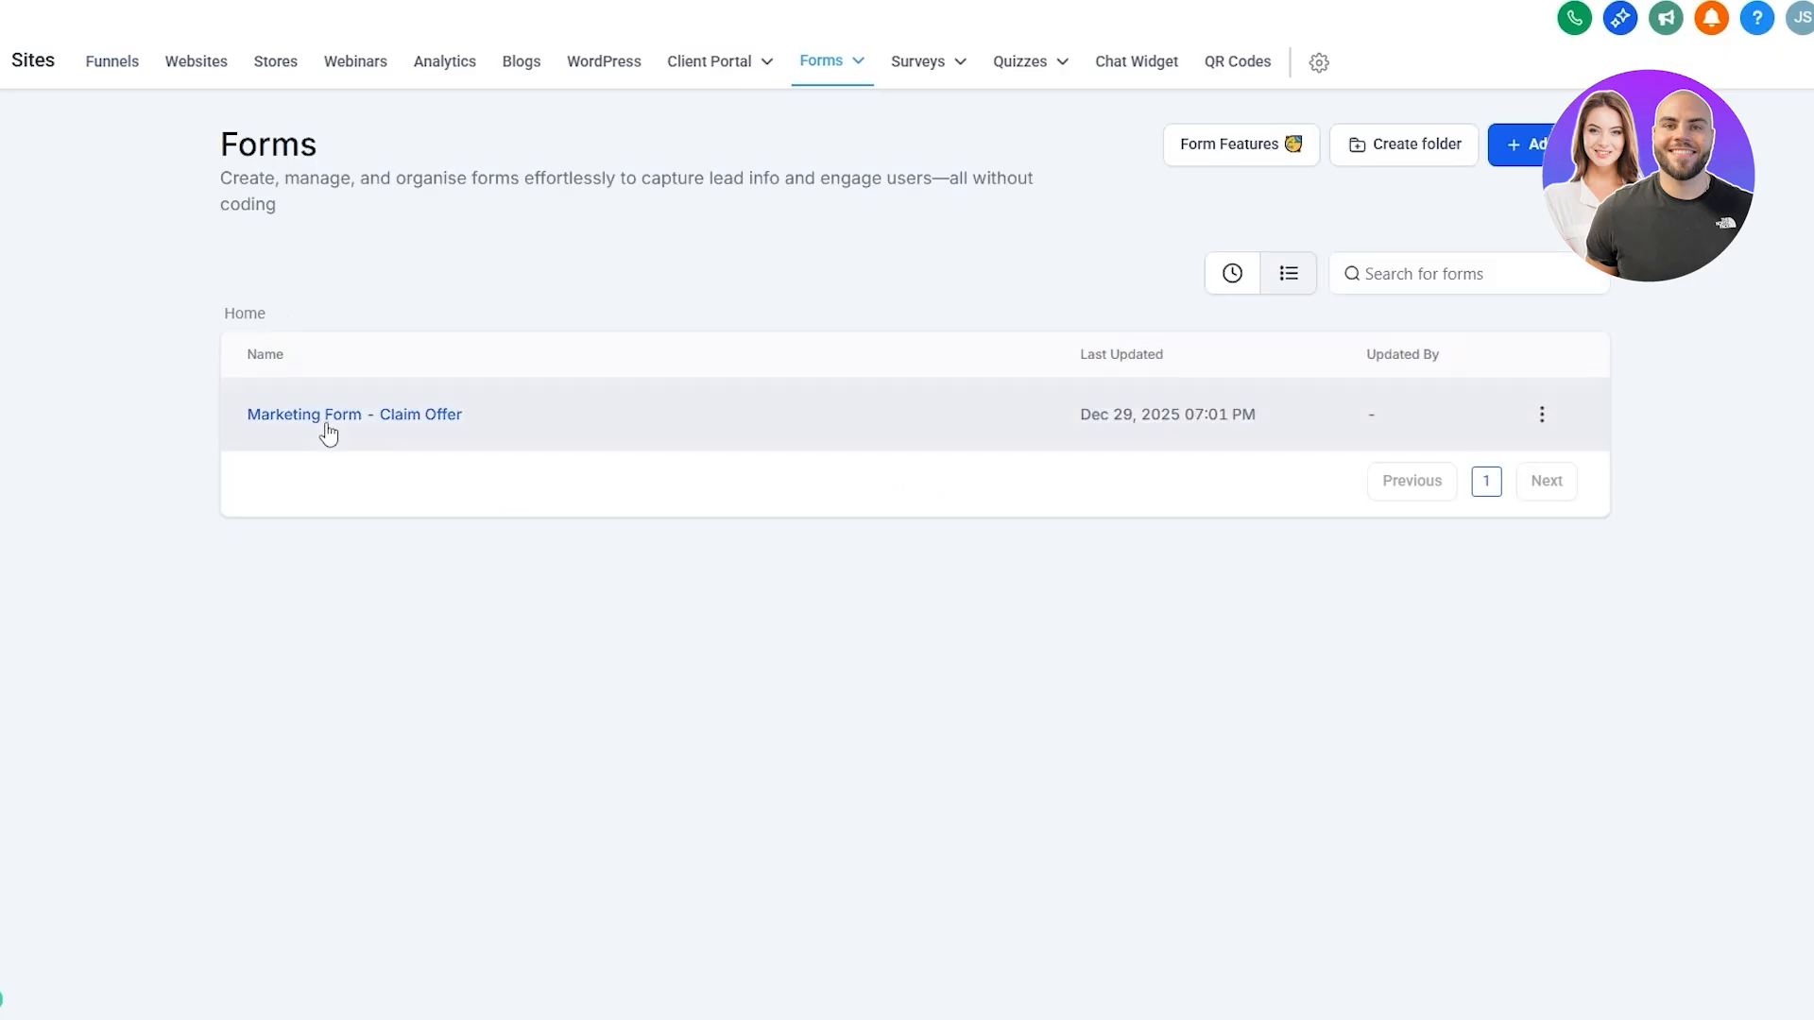
pyautogui.click(412, 422)
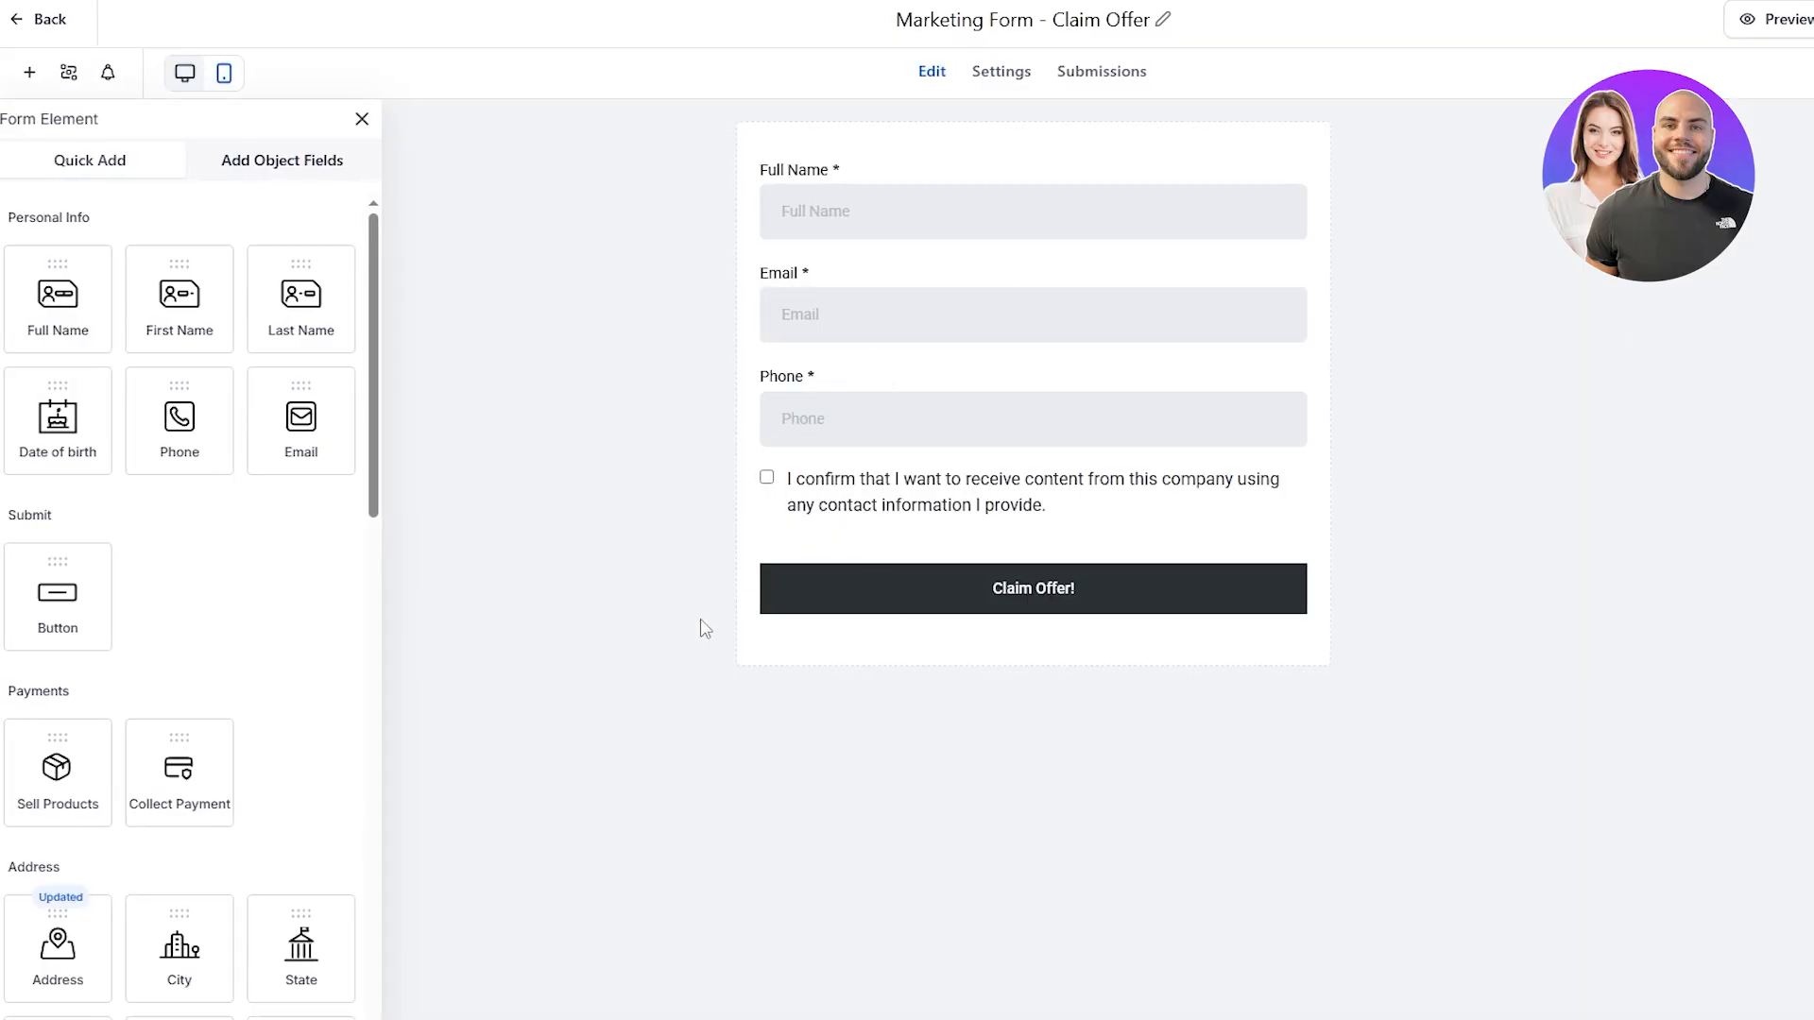
pyautogui.click(42, 21)
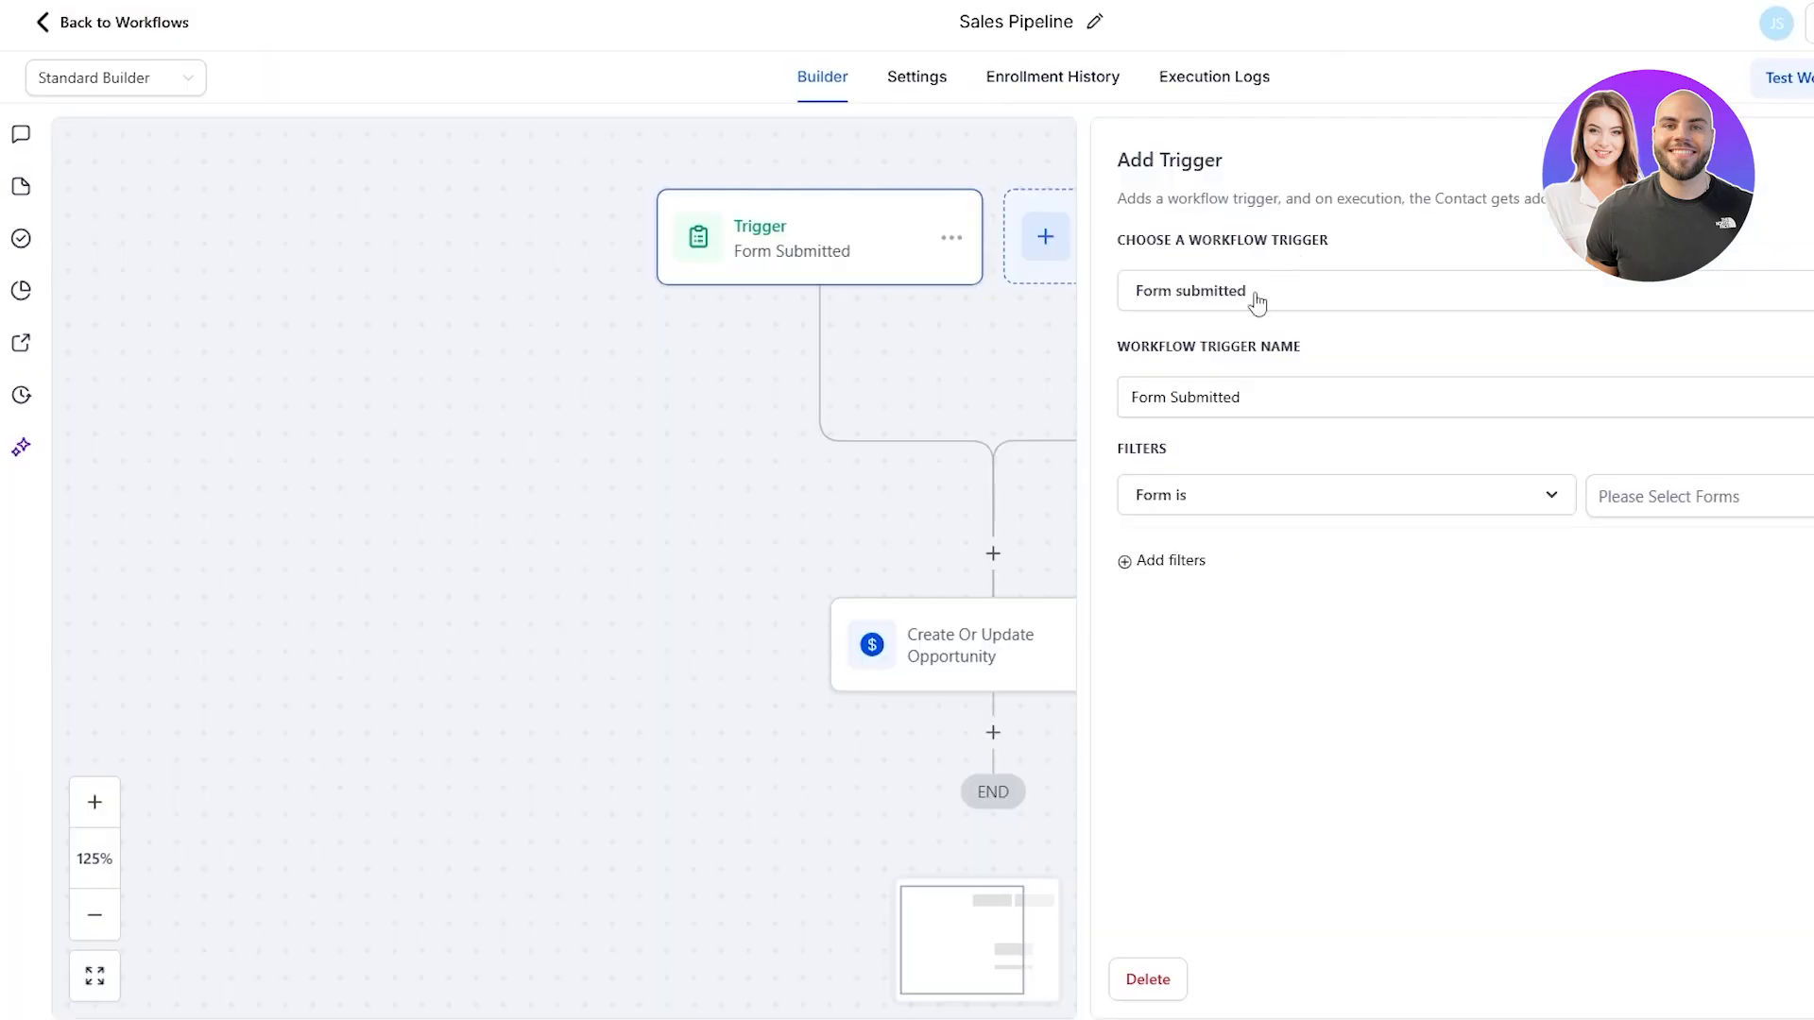
# Set the trigger's 'Form is' filter to Marketing Form - Claim Offer and save the trigger
pyautogui.click(1668, 496)
pyautogui.click(1711, 546)
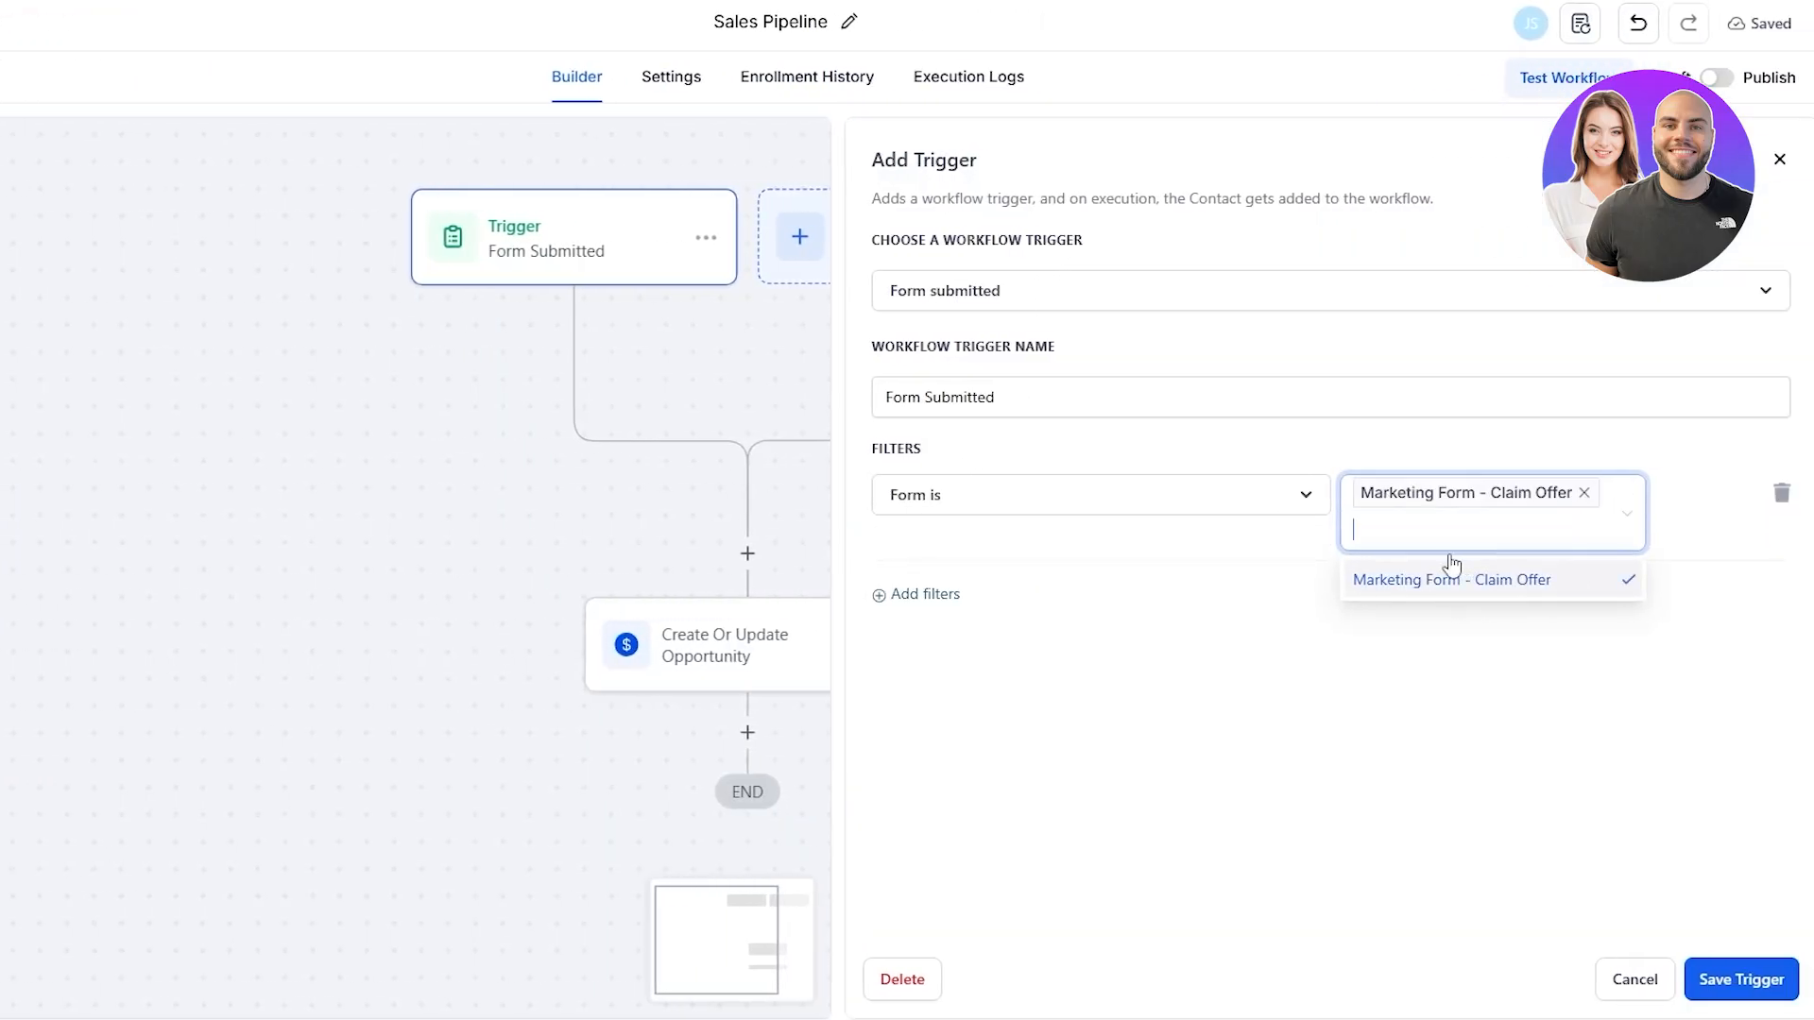
pyautogui.click(1278, 652)
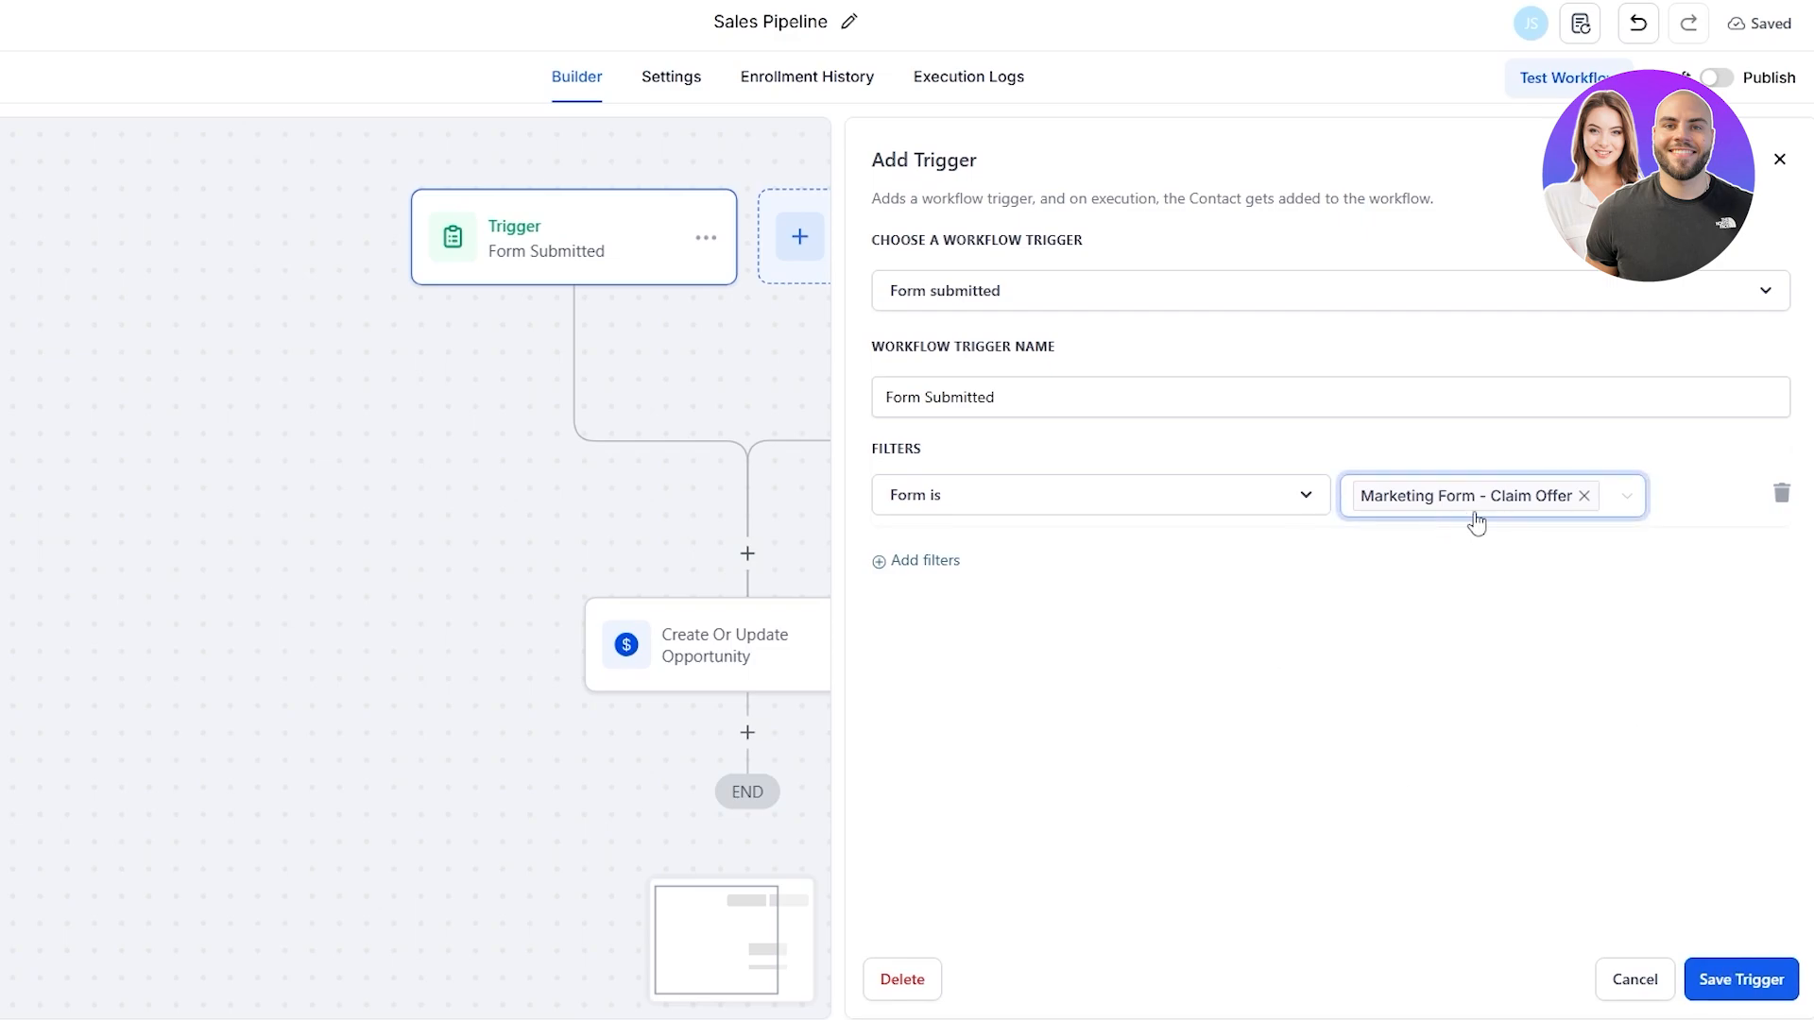
pyautogui.click(1721, 982)
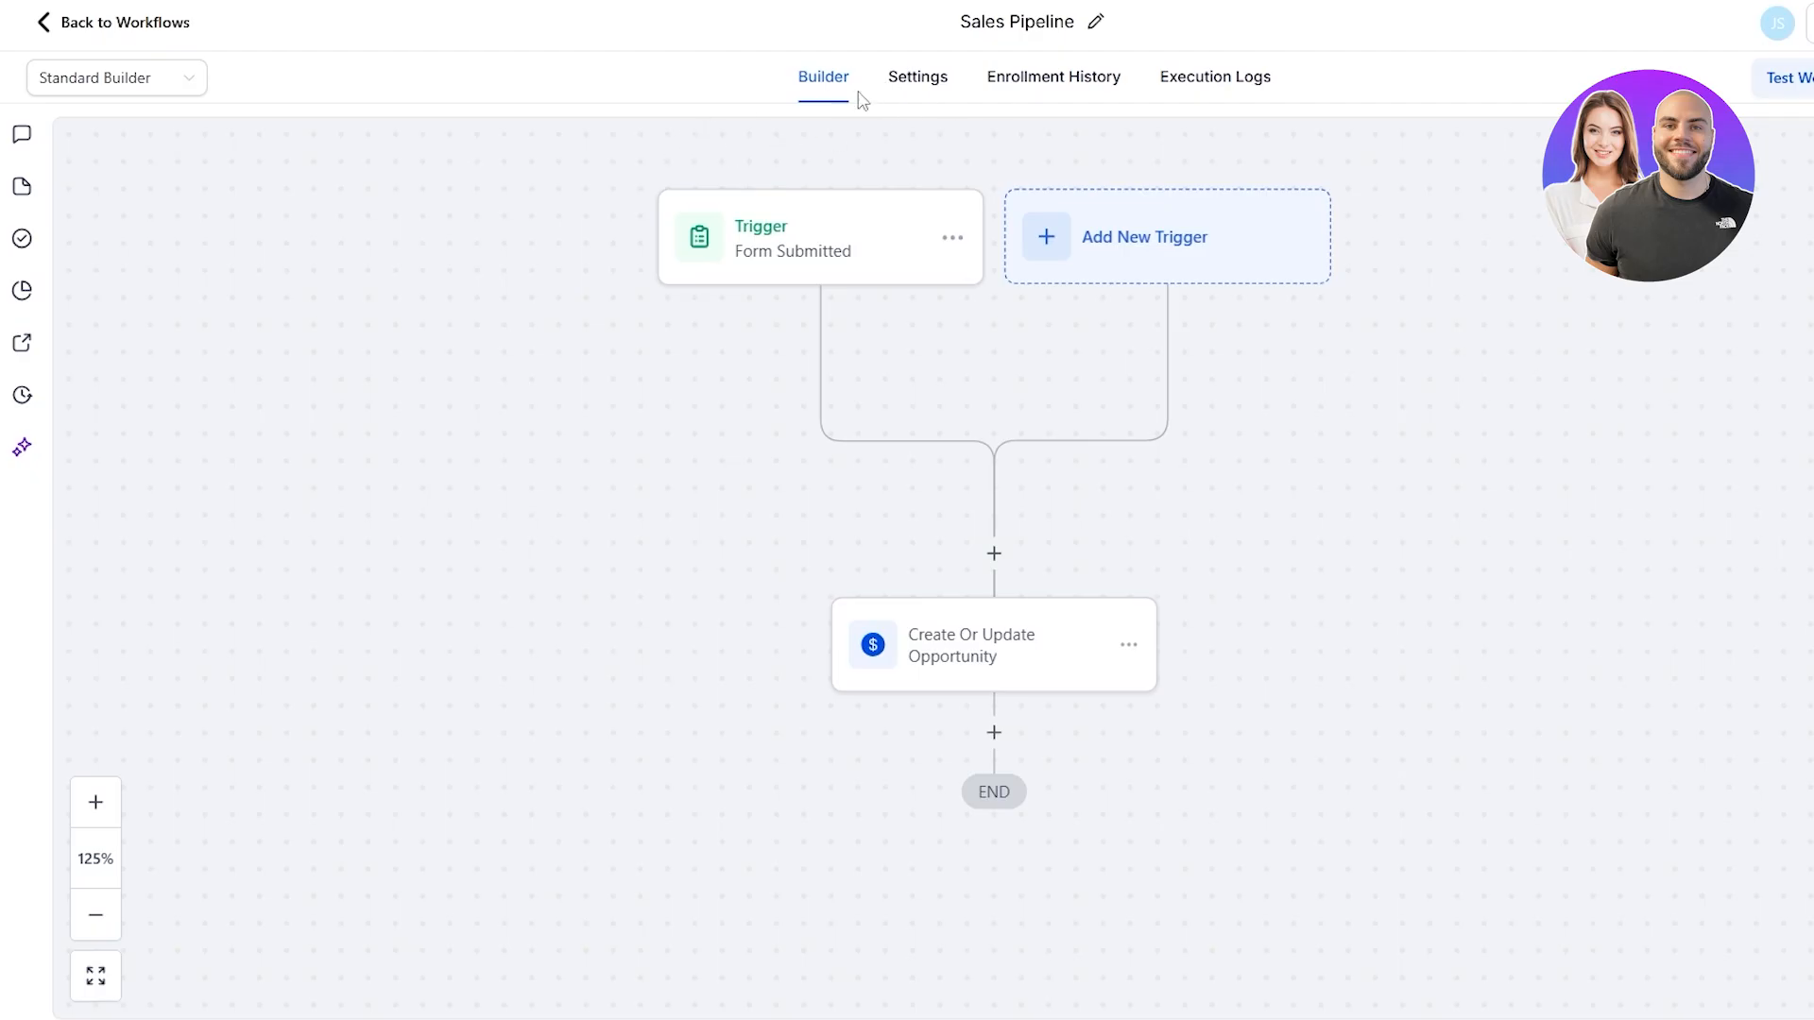
# Go to the Marketing Workflows folder and open 1. New Lead Nurture (Fast 5) - Claim Offer
pyautogui.click(79, 24)
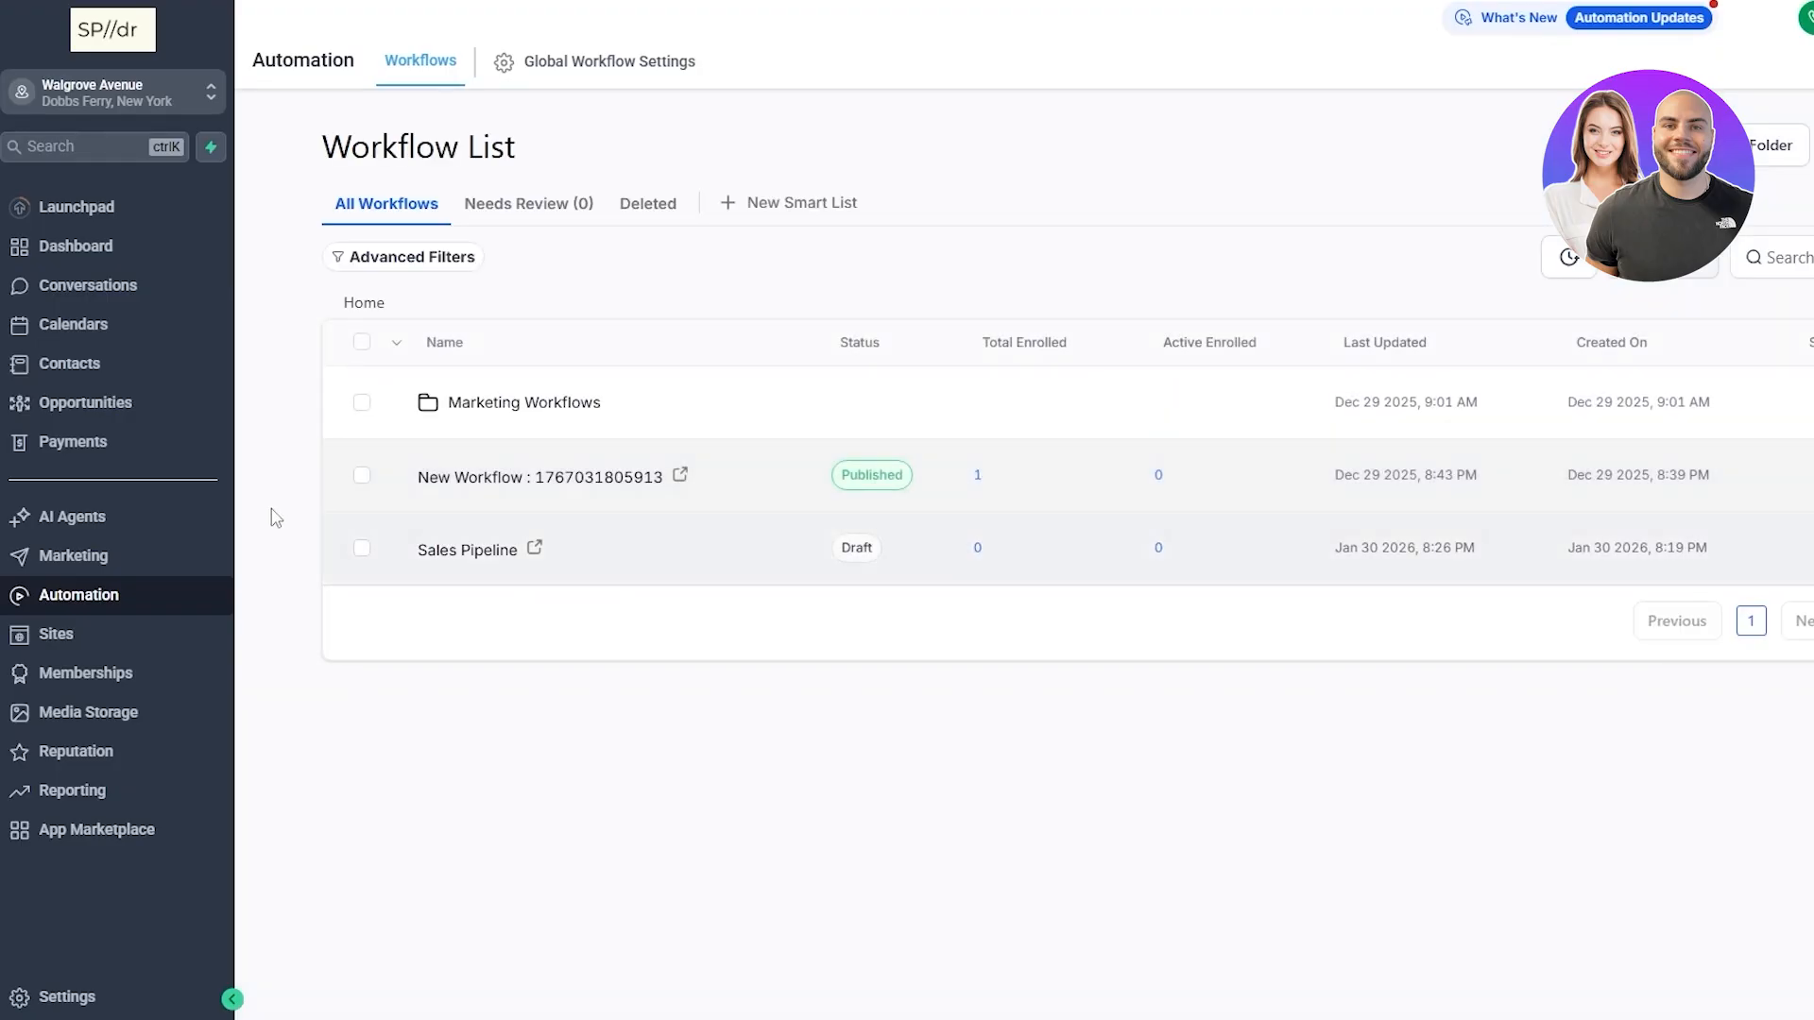
pyautogui.click(503, 407)
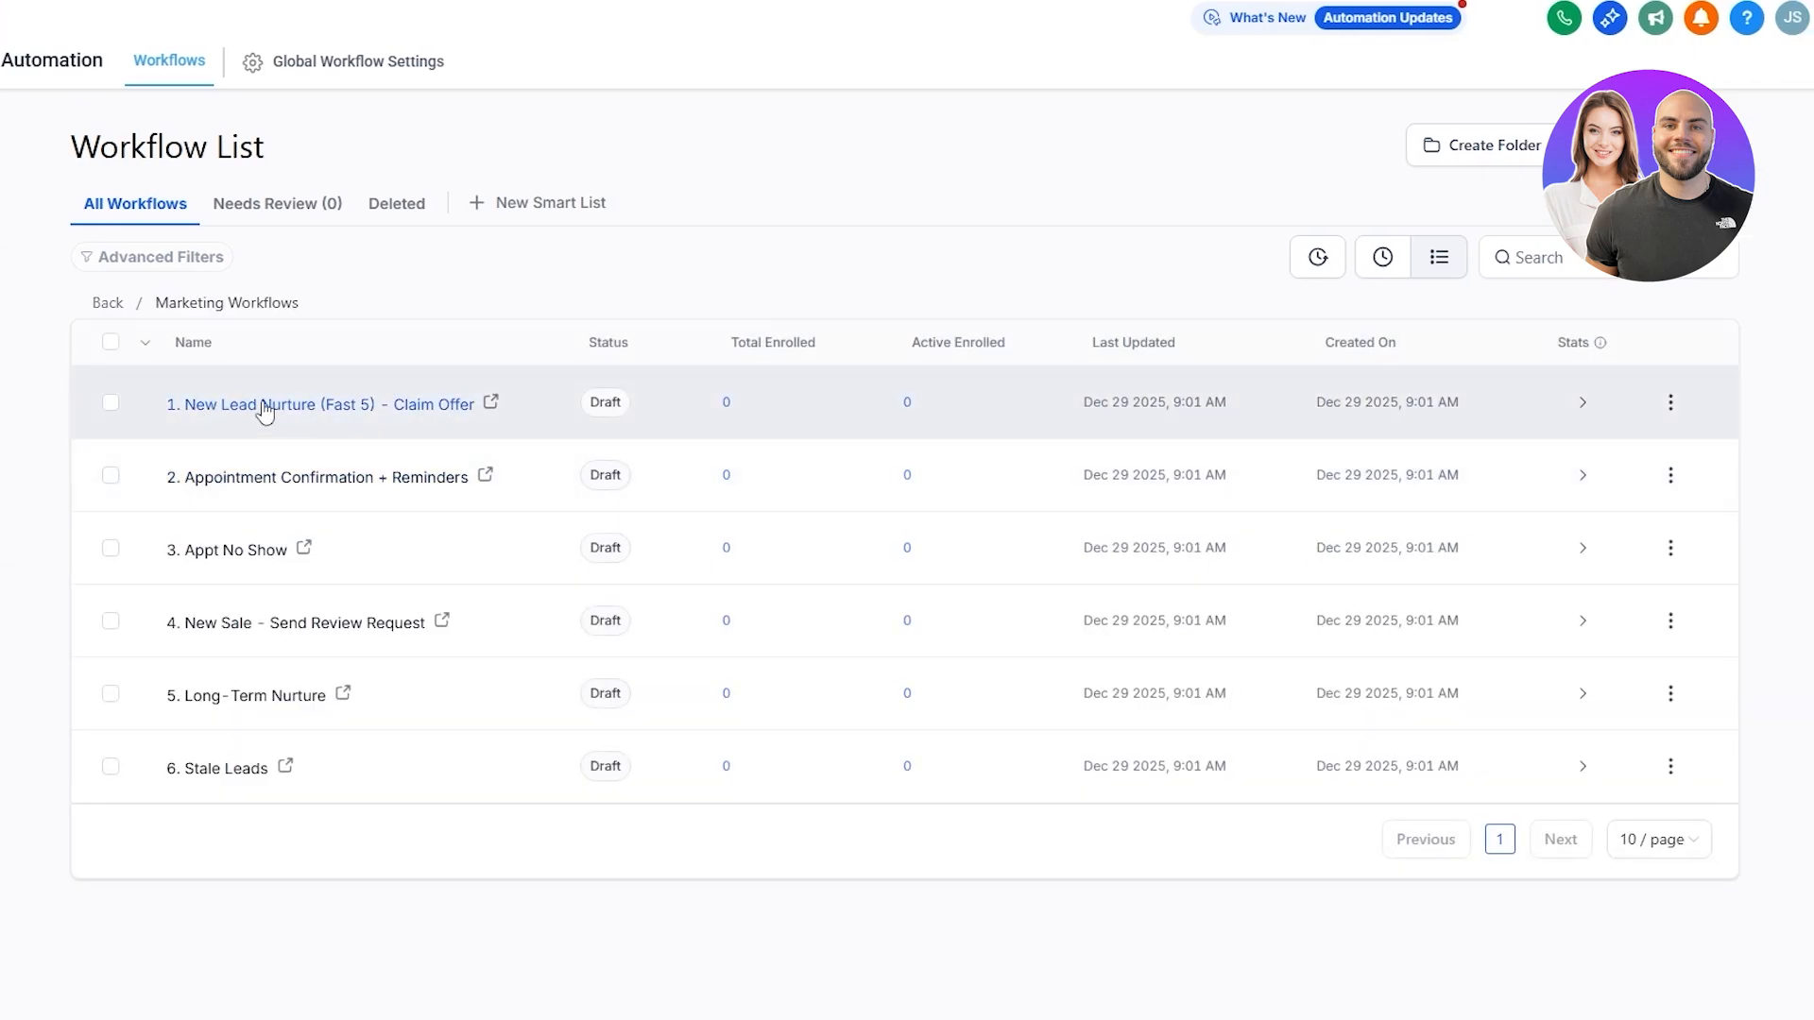
pyautogui.click(265, 406)
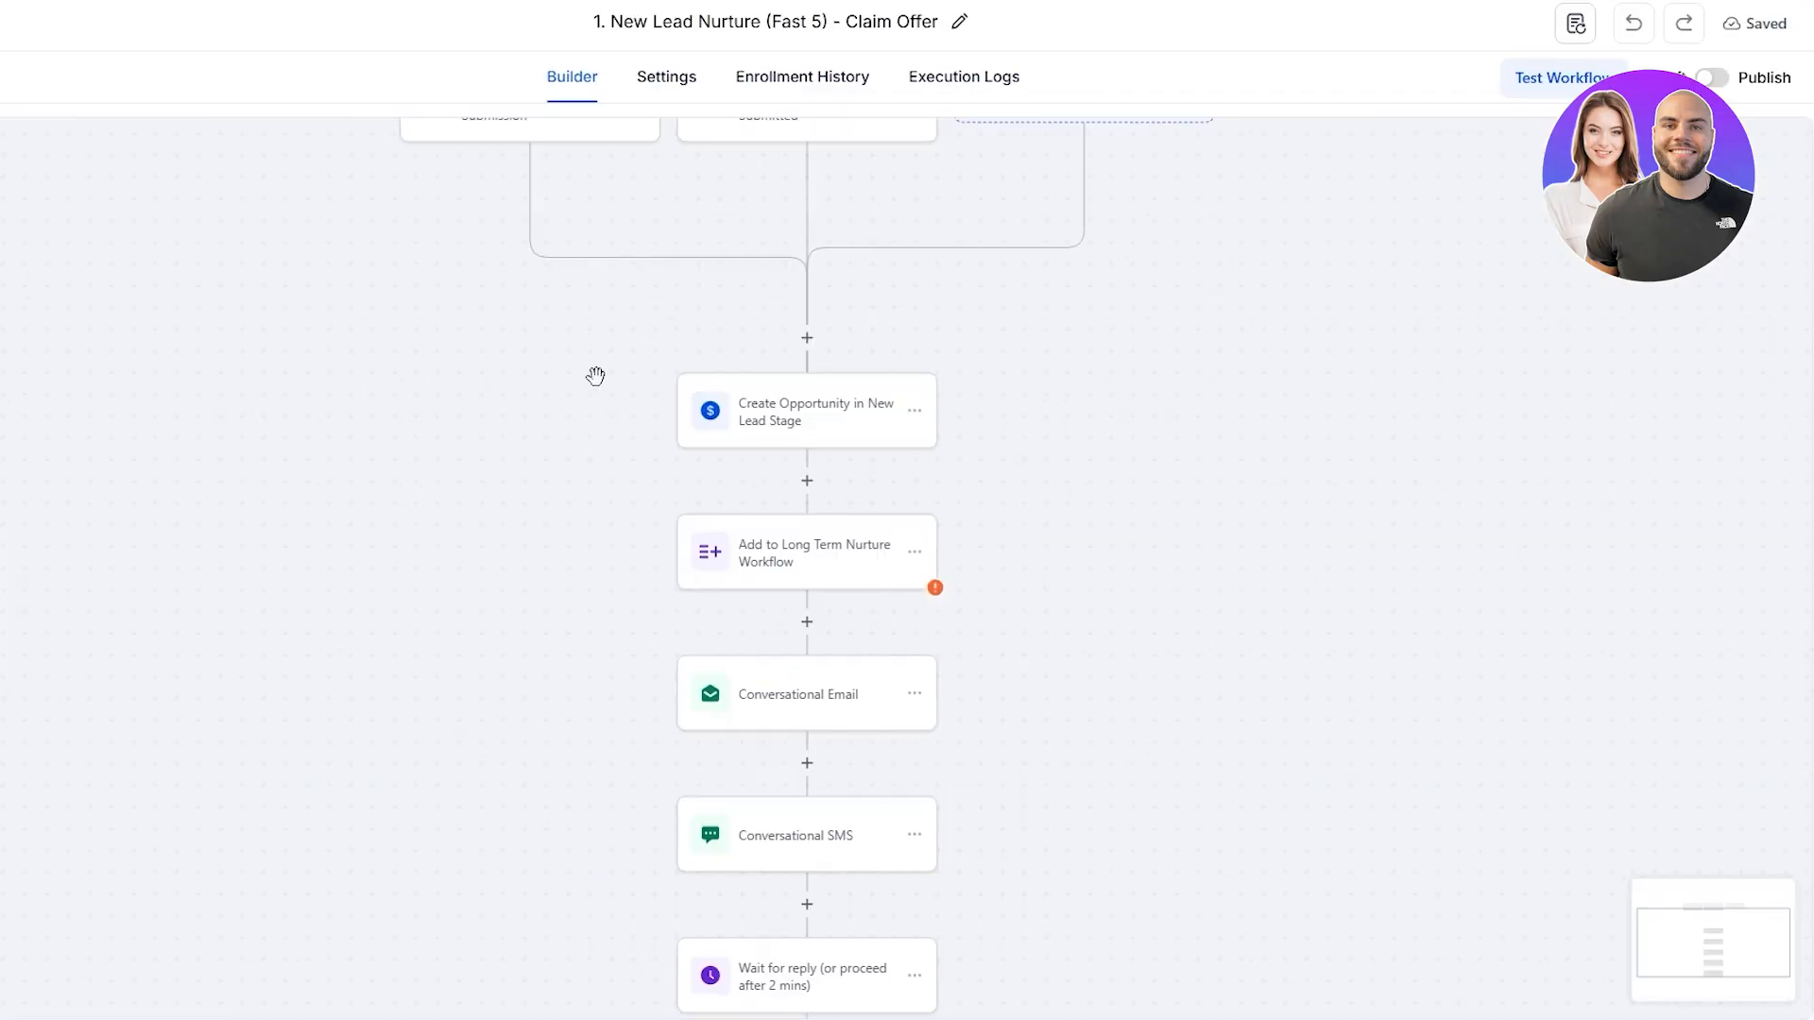
pyautogui.moveTo(578, 478); pyautogui.dragTo(647, 785)
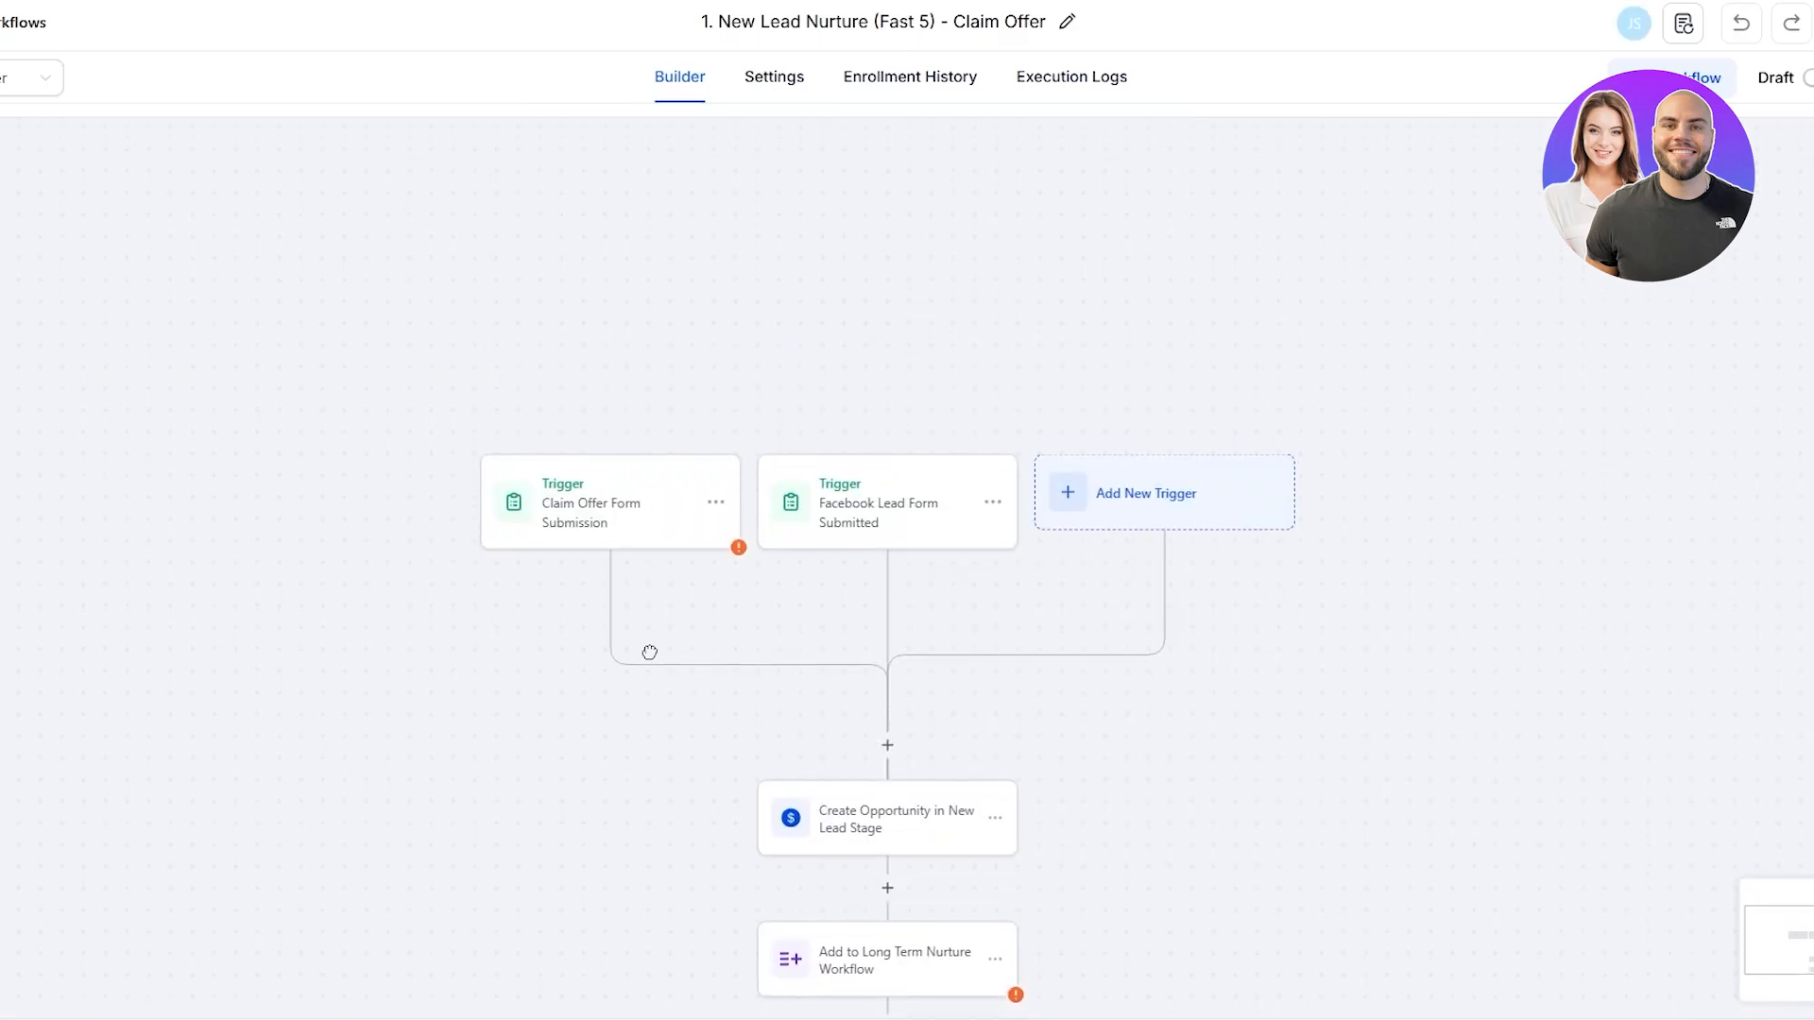
pyautogui.scroll(-2, 648, 648)
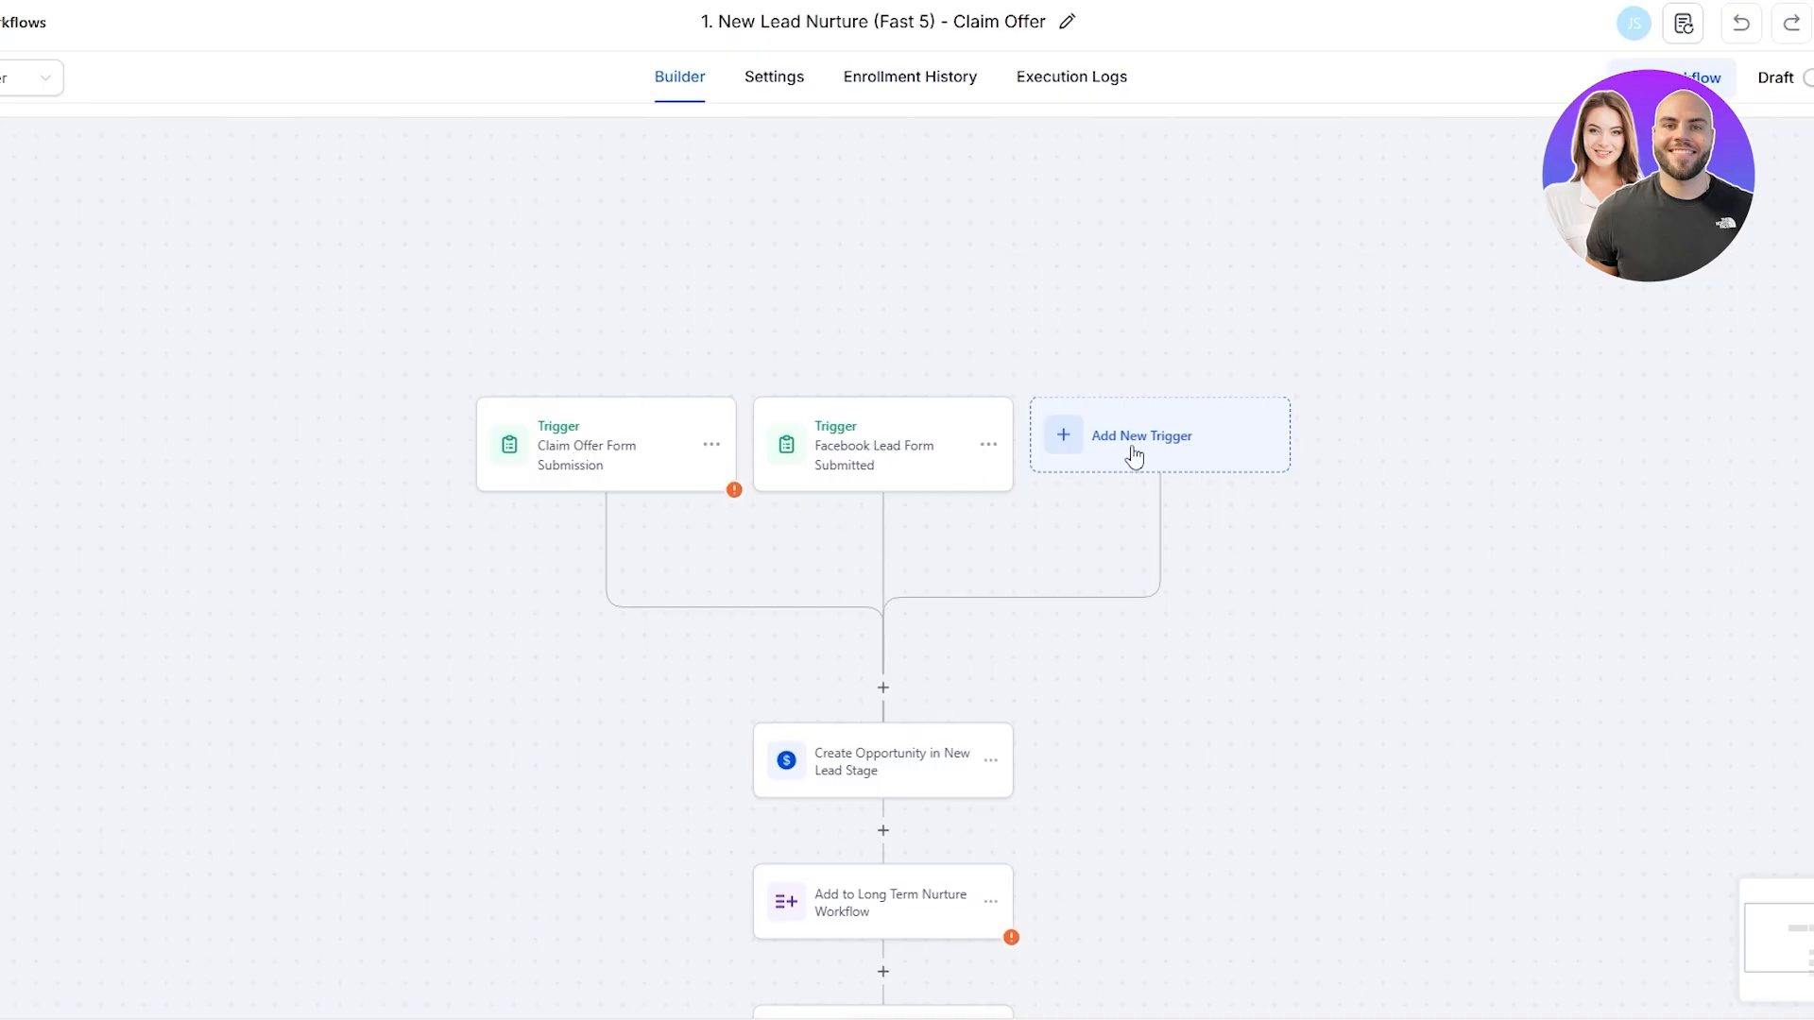
pyautogui.scroll(-5, 1215, 466)
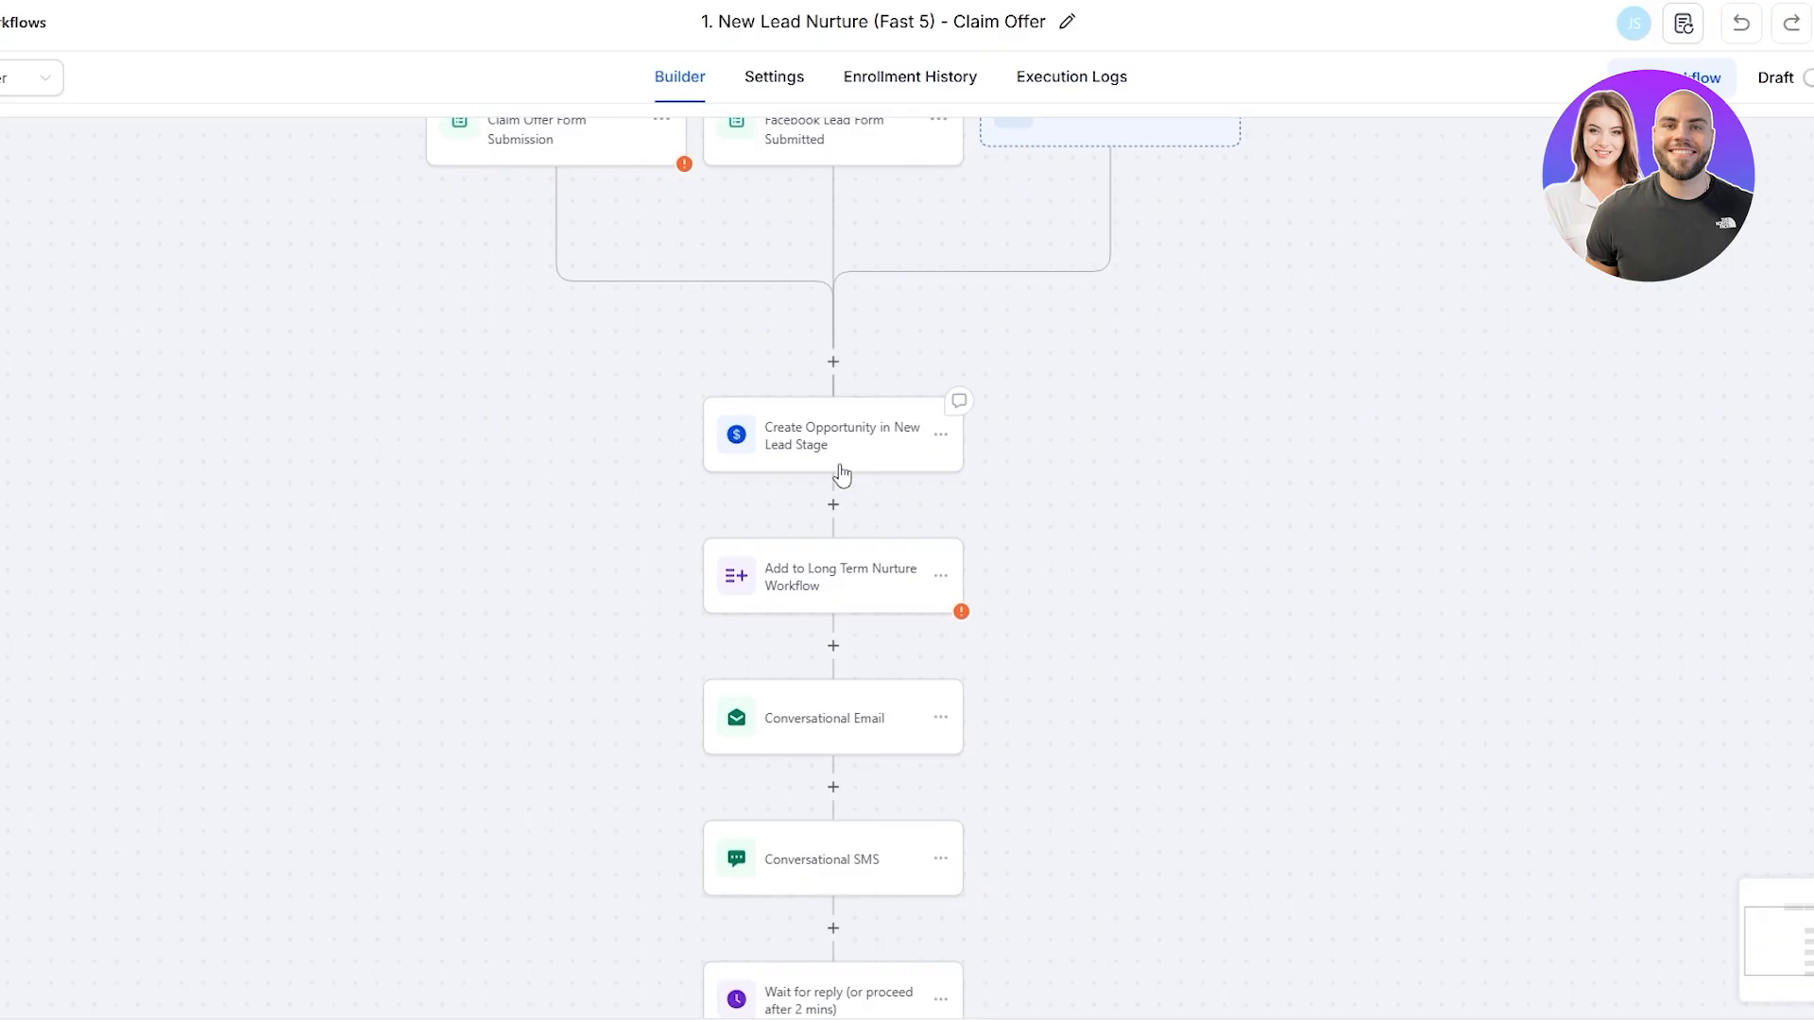
pyautogui.scroll(-3, 1280, 326)
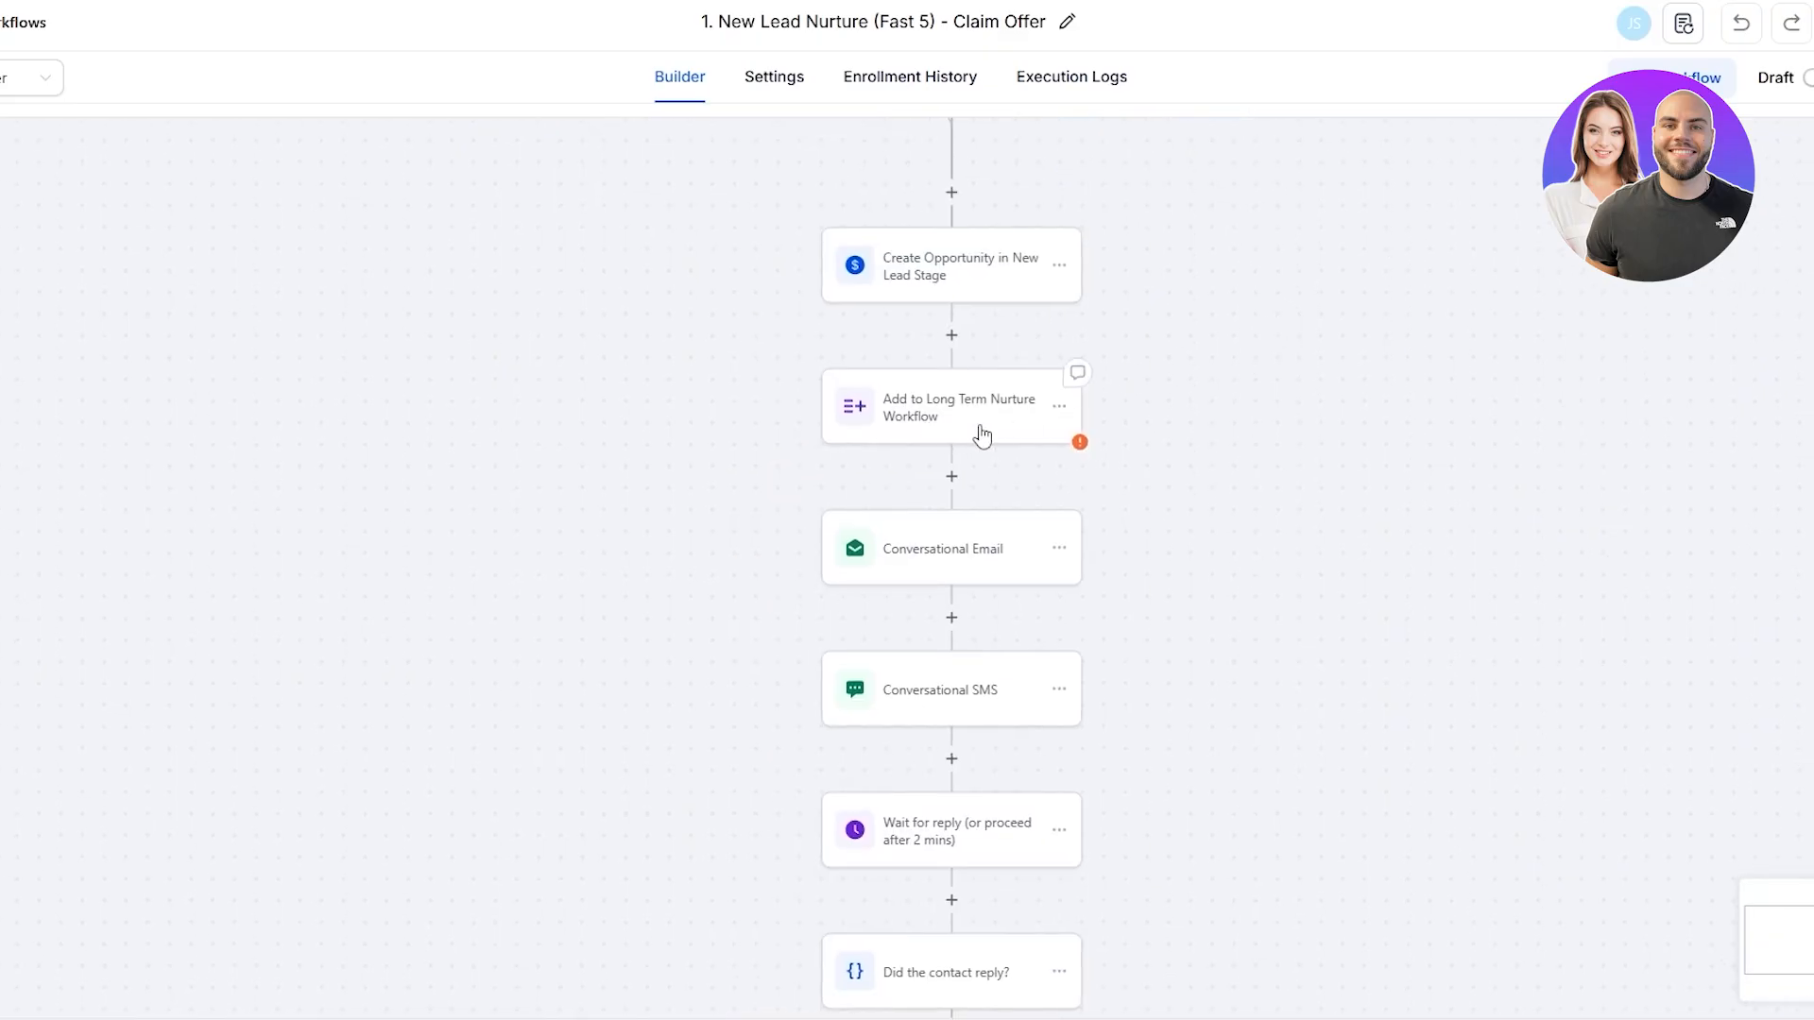
pyautogui.scroll(-2, 1358, 481)
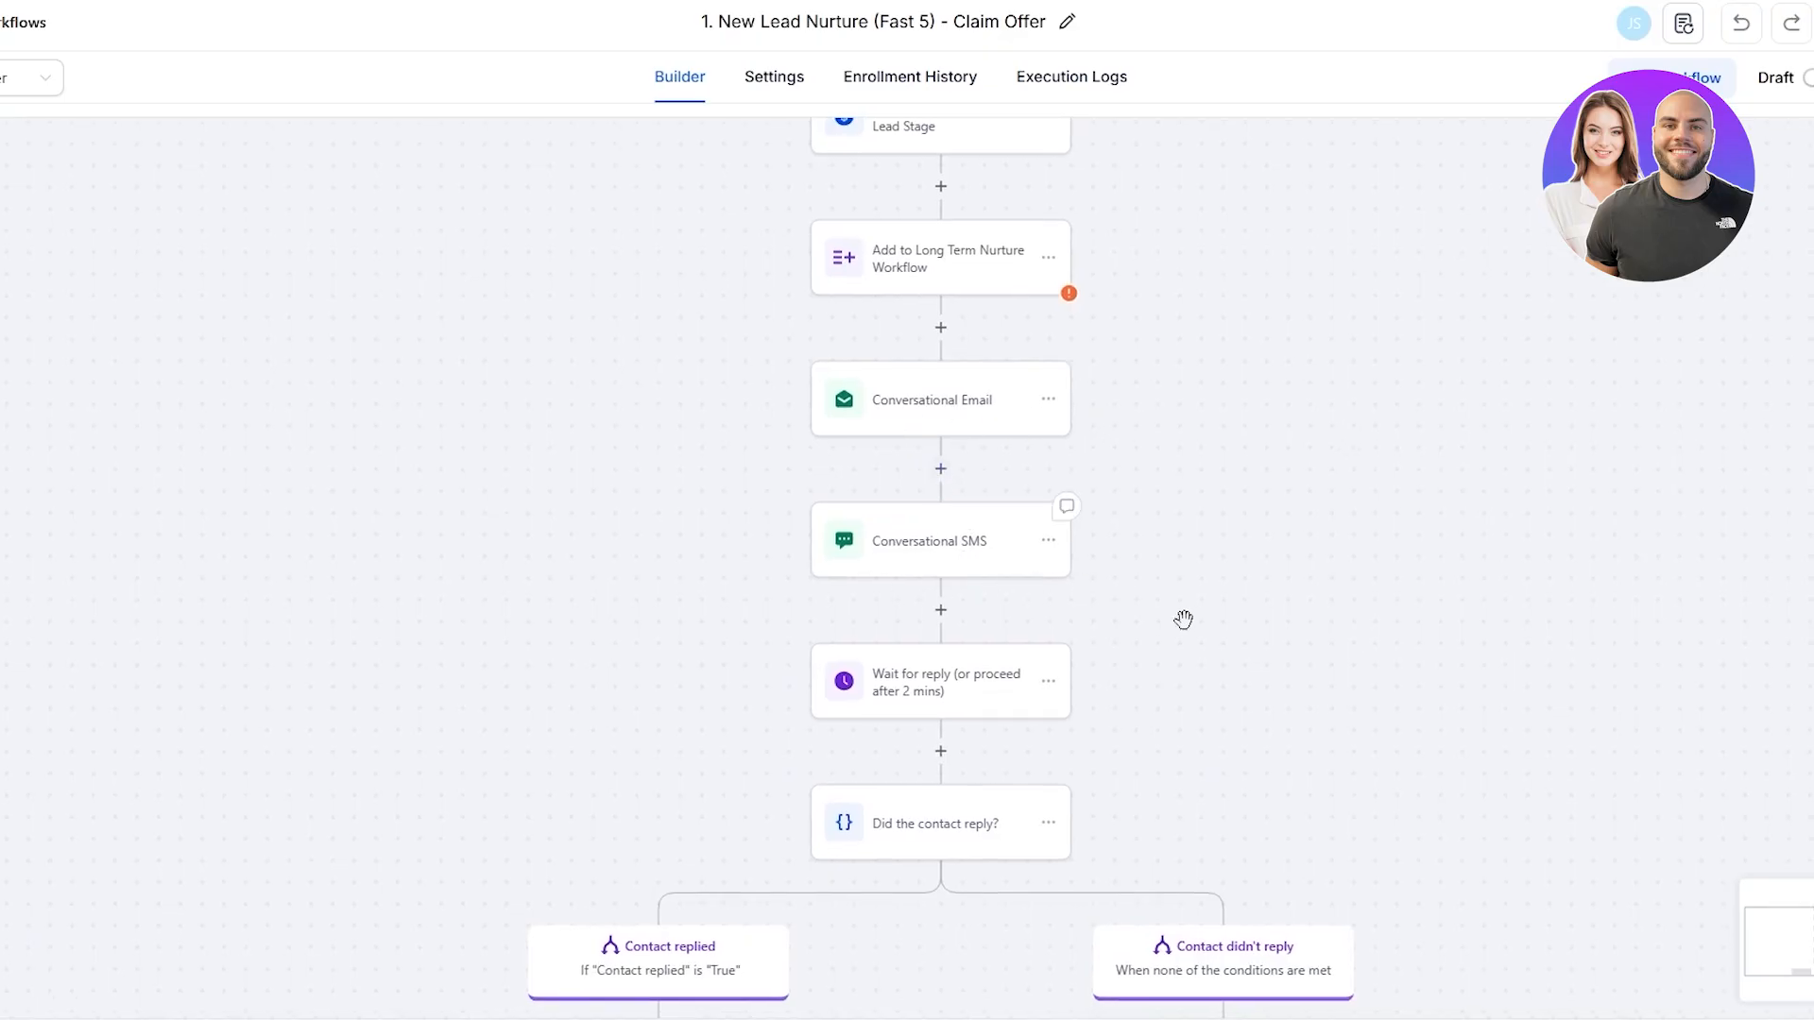
pyautogui.scroll(-2, 1219, 585)
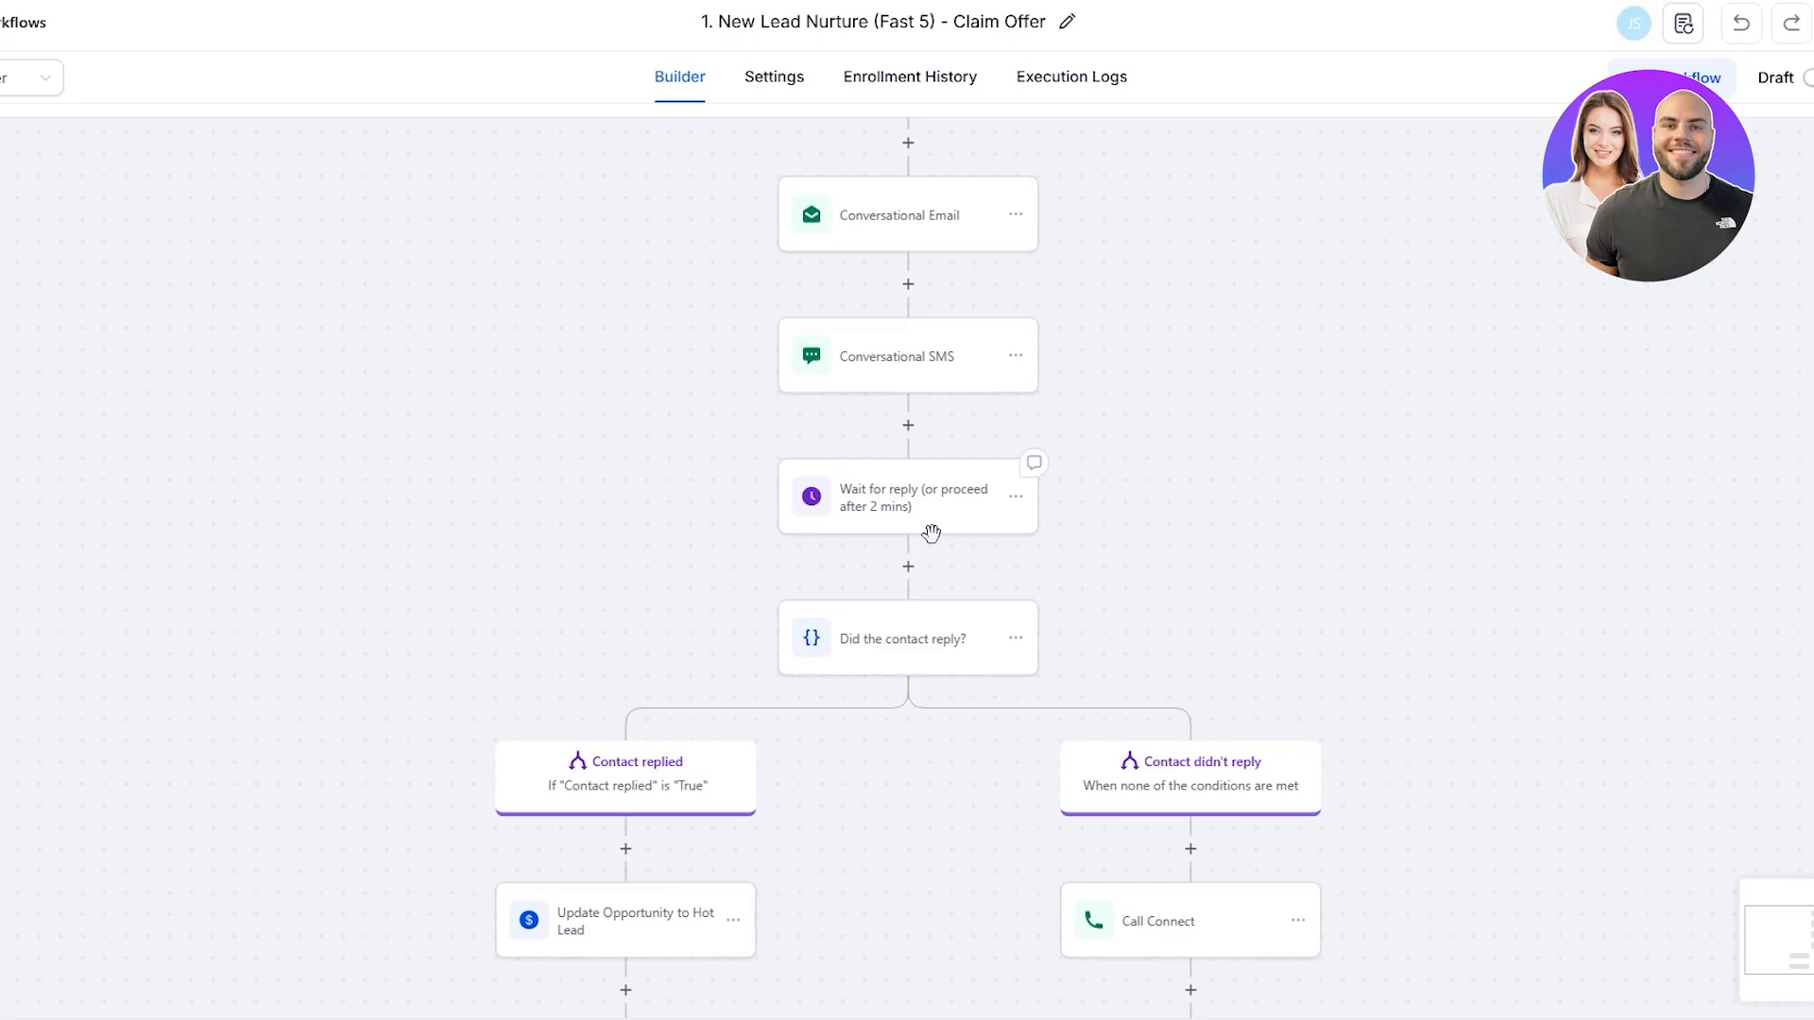
pyautogui.moveTo(1417, 615); pyautogui.dragTo(1392, 457)
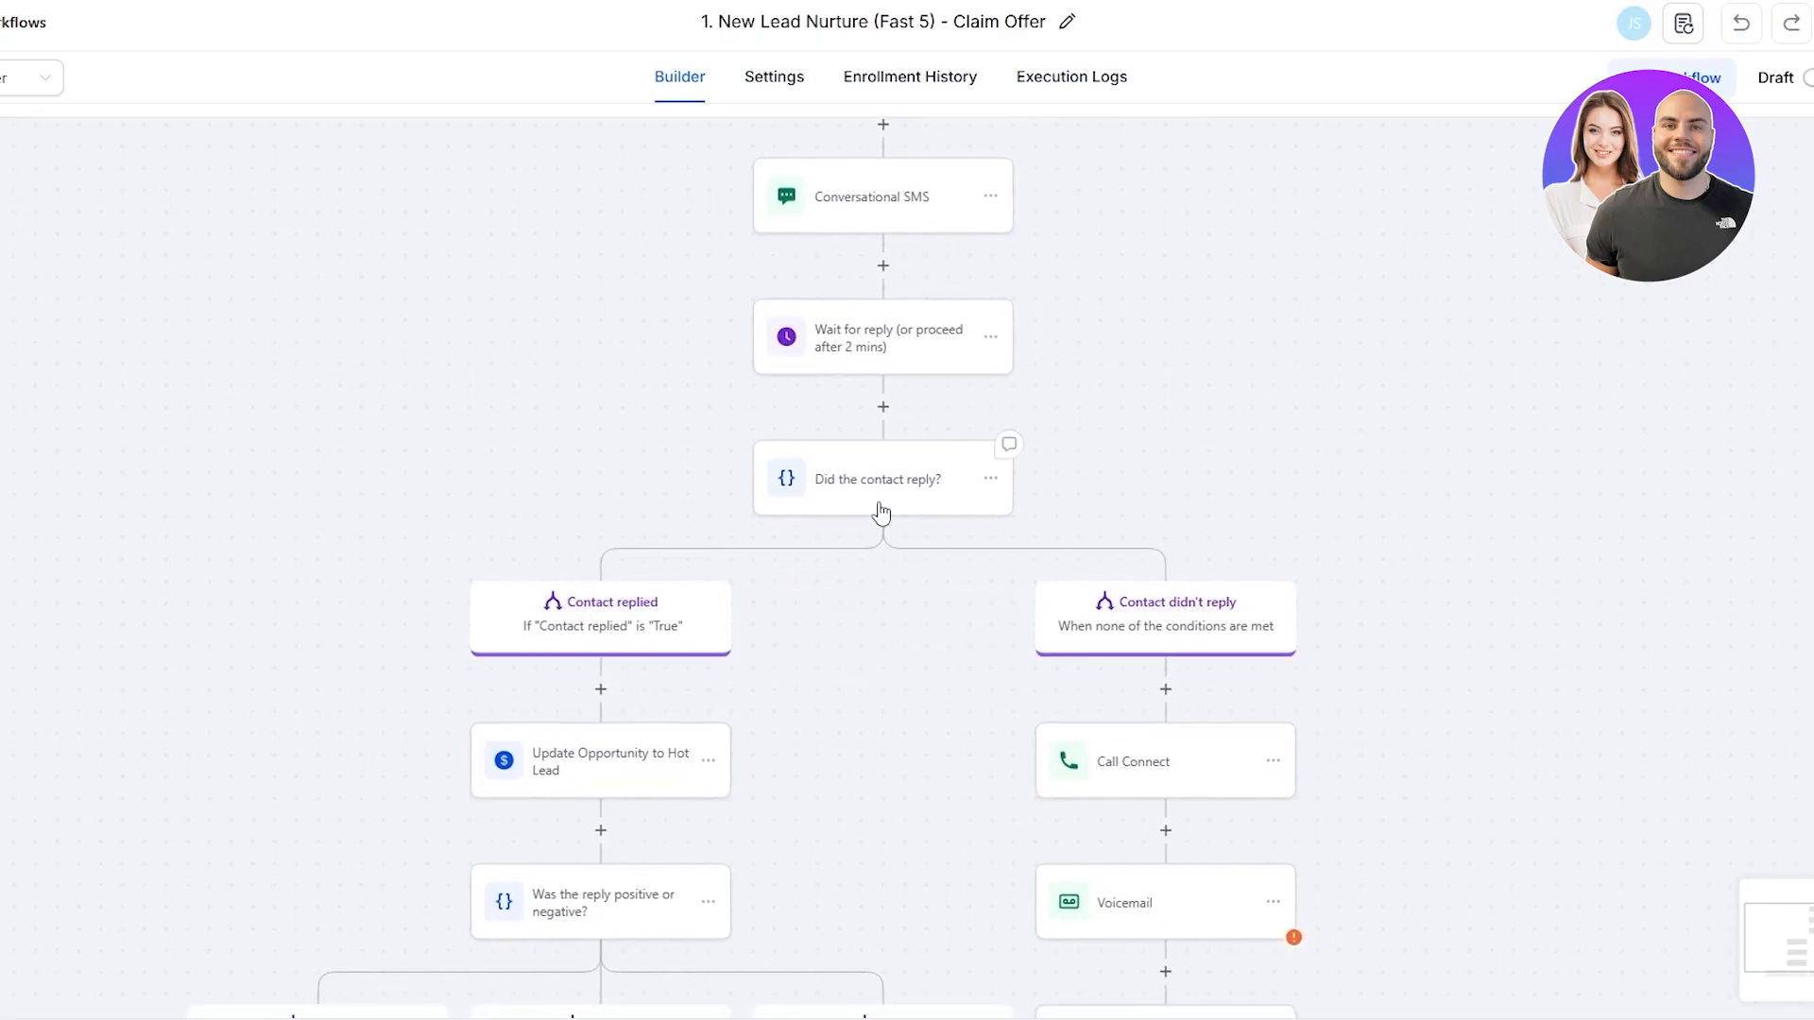
pyautogui.moveTo(1397, 689); pyautogui.dragTo(1454, 328)
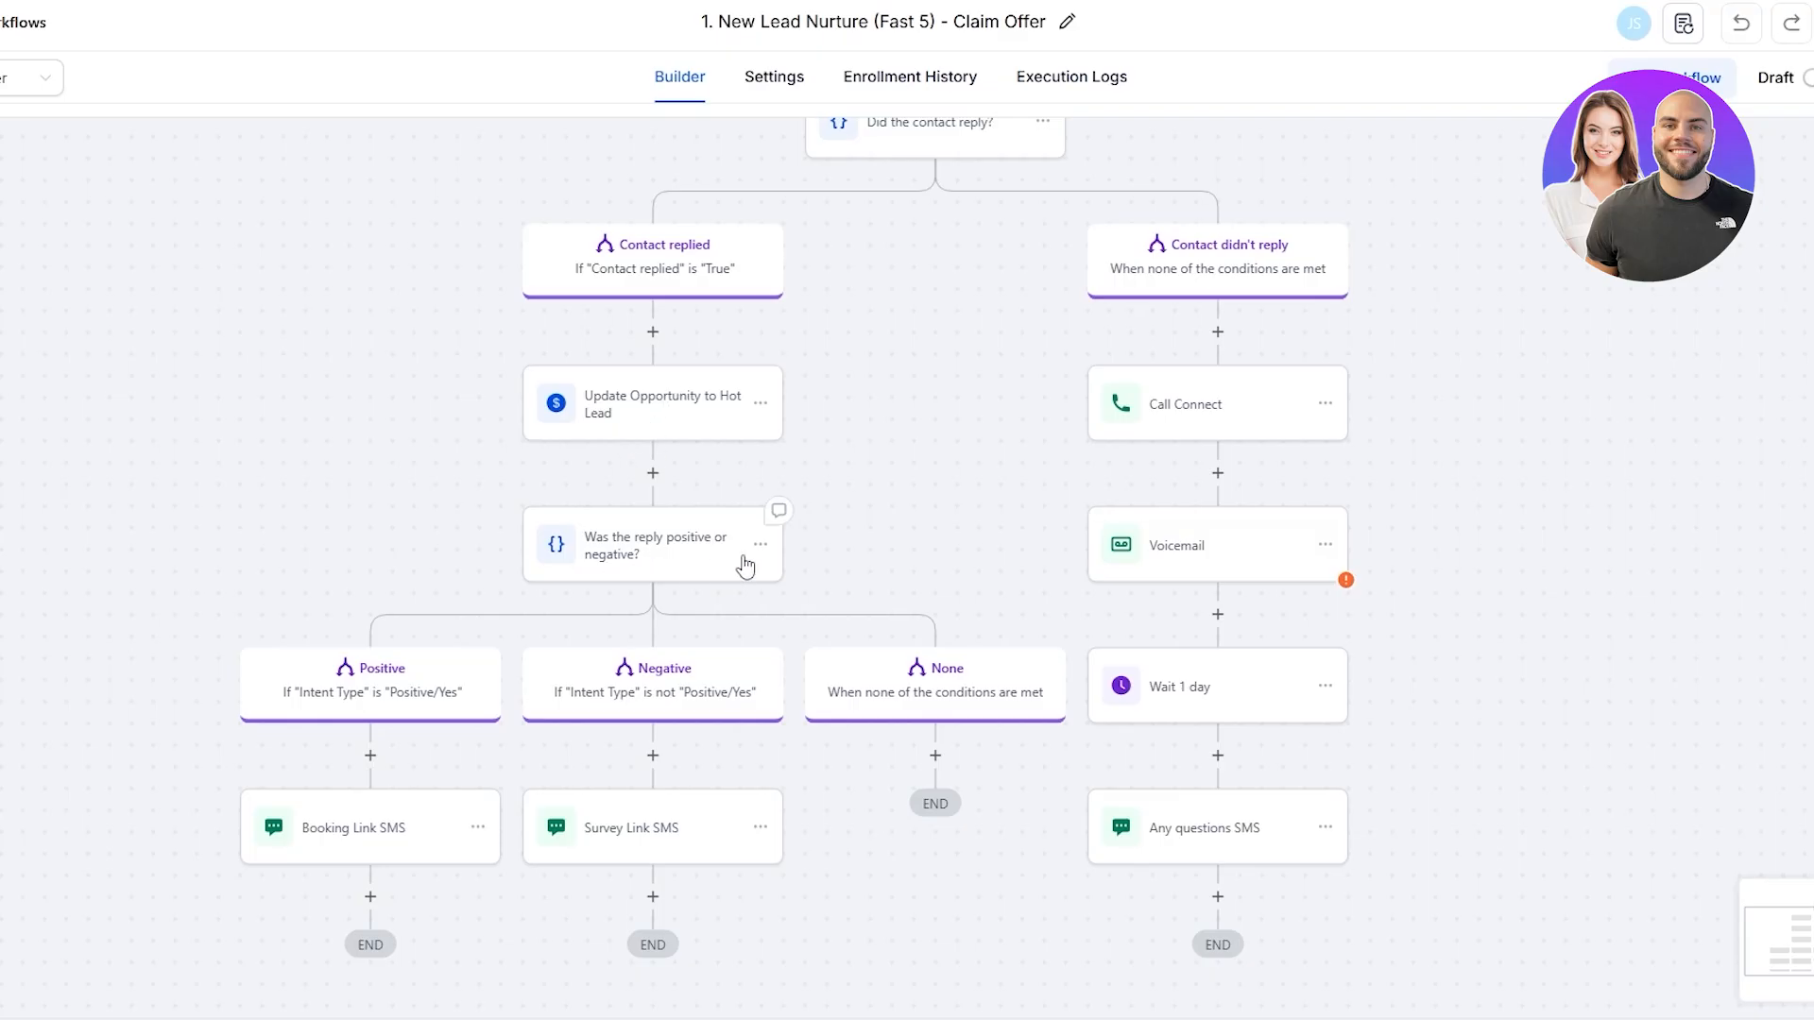
pyautogui.scroll(-2, 910, 530)
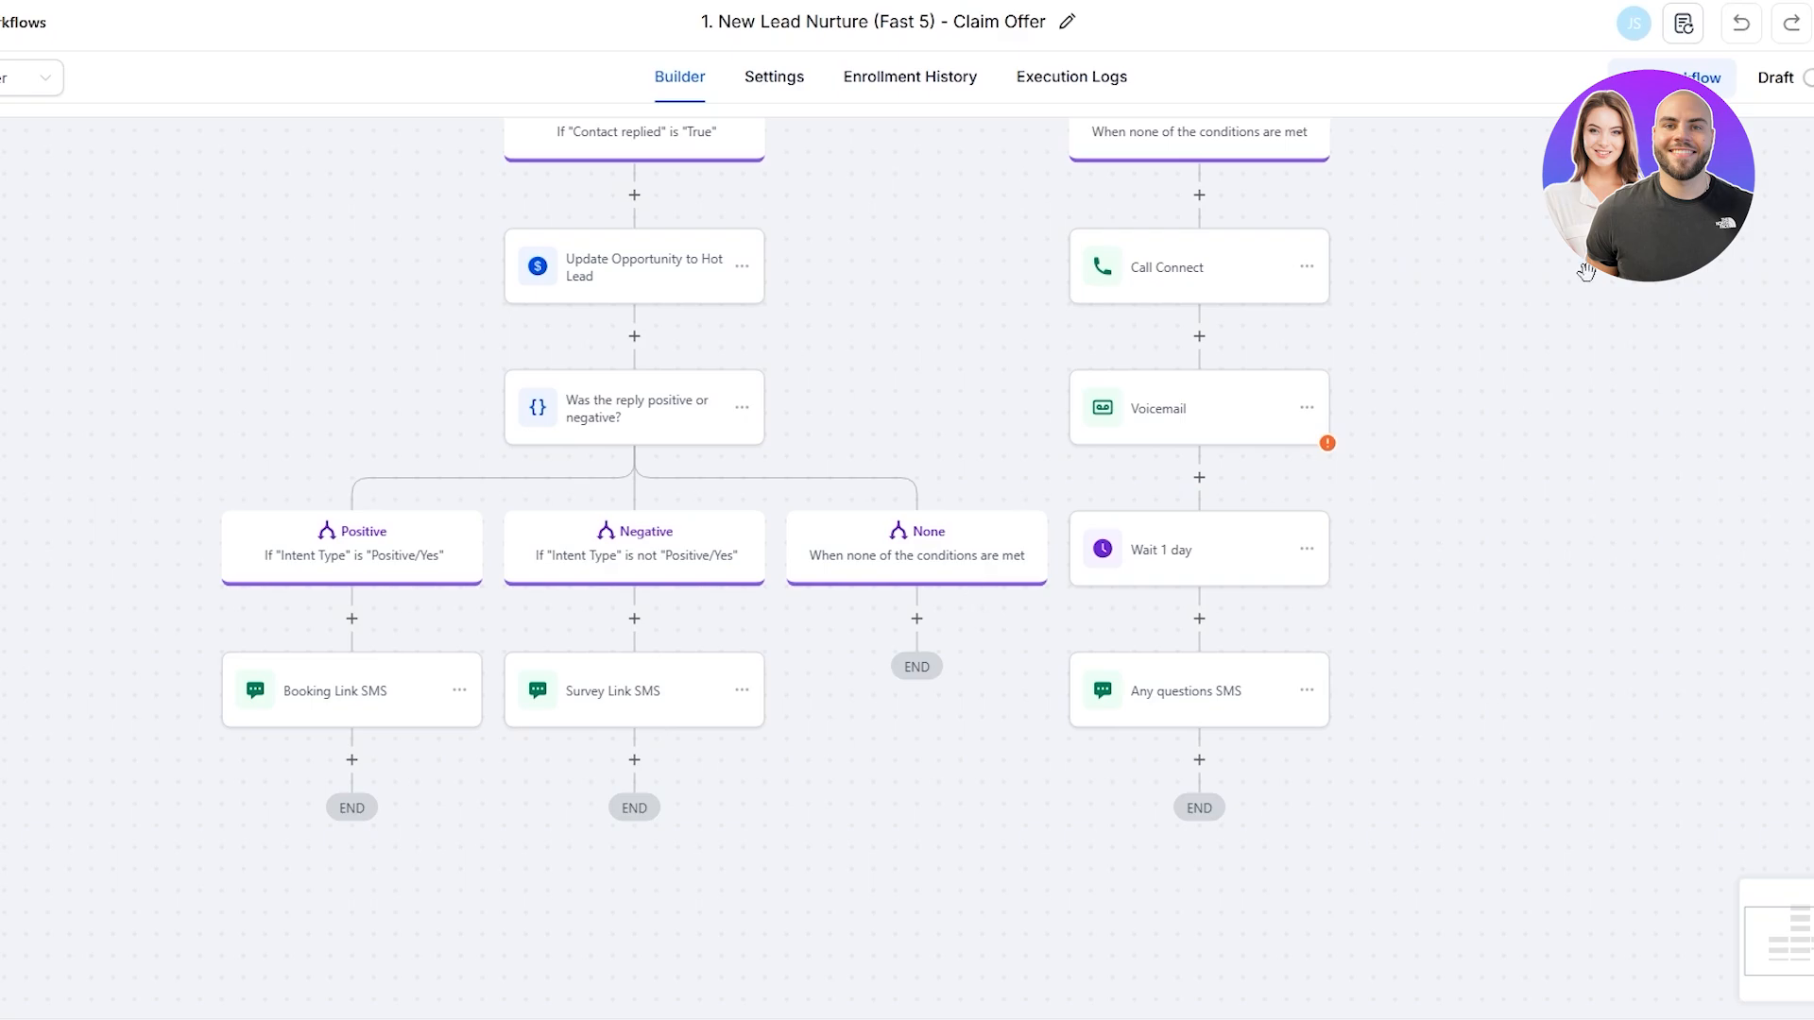
pyautogui.scroll(5, 1490, 566)
pyautogui.hscroll(2, 1322, 500)
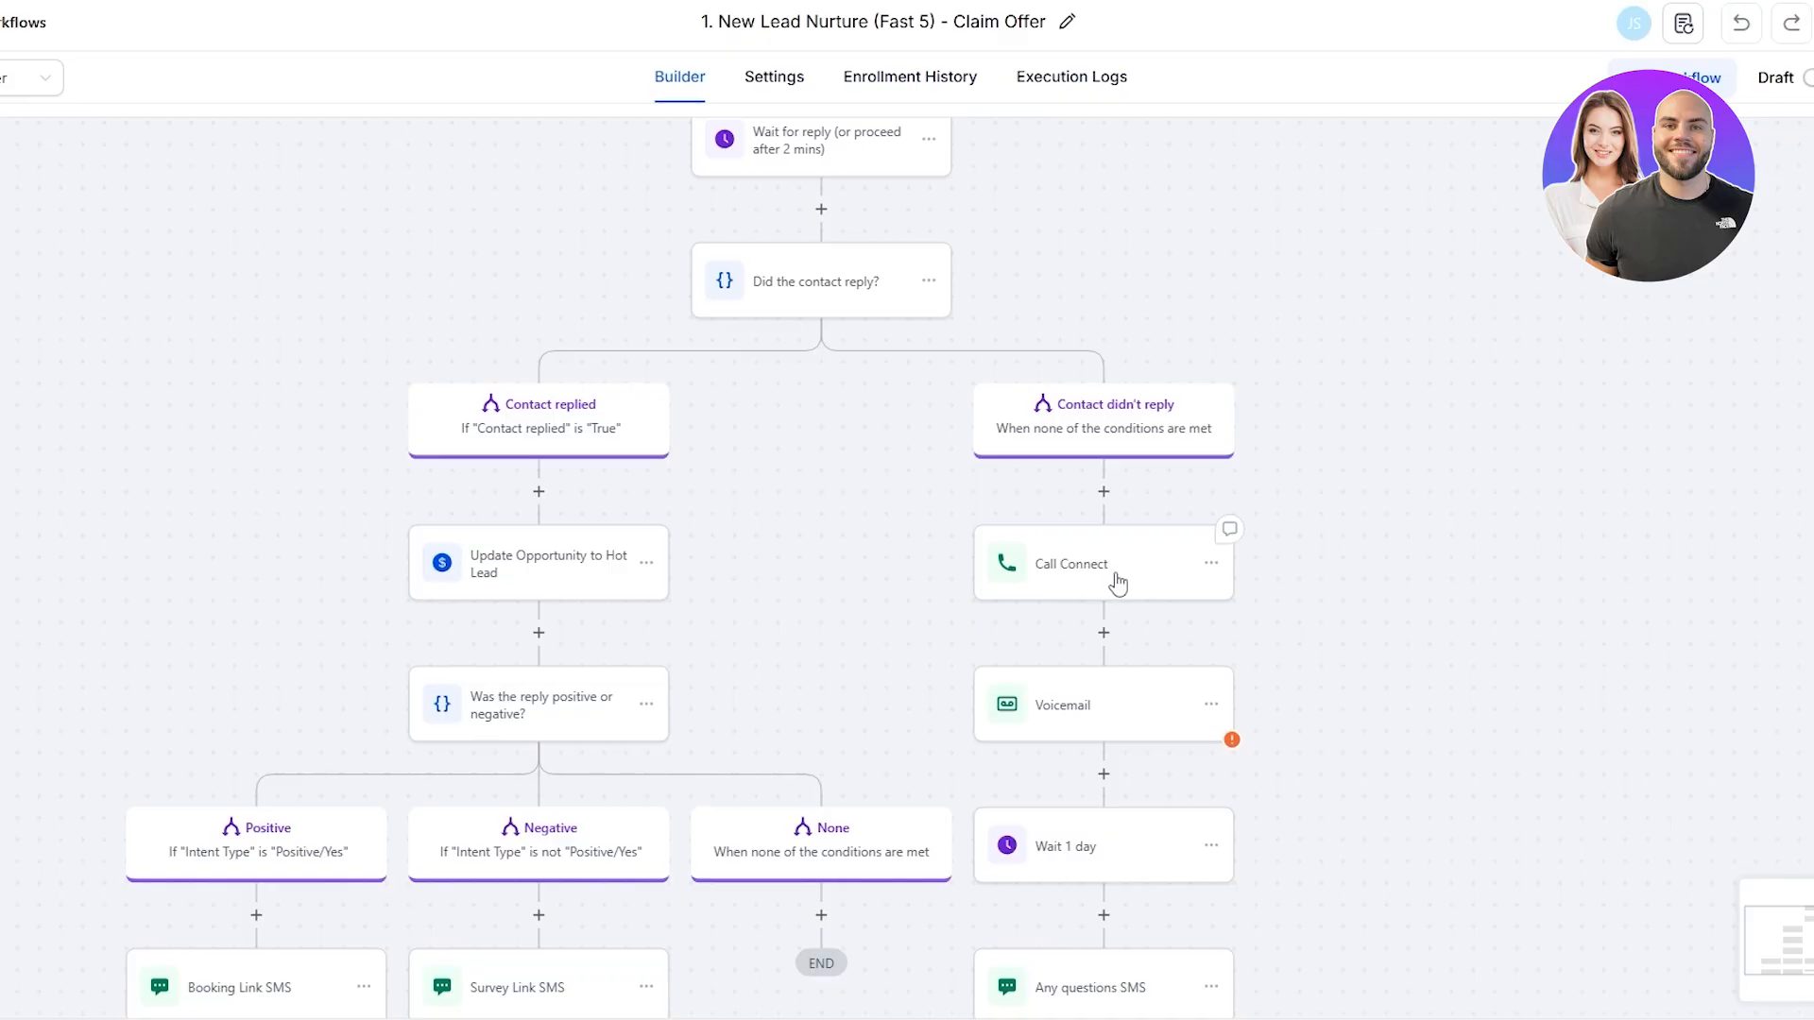
pyautogui.scroll(-3, 1417, 596)
pyautogui.hscroll(1, 1255, 611)
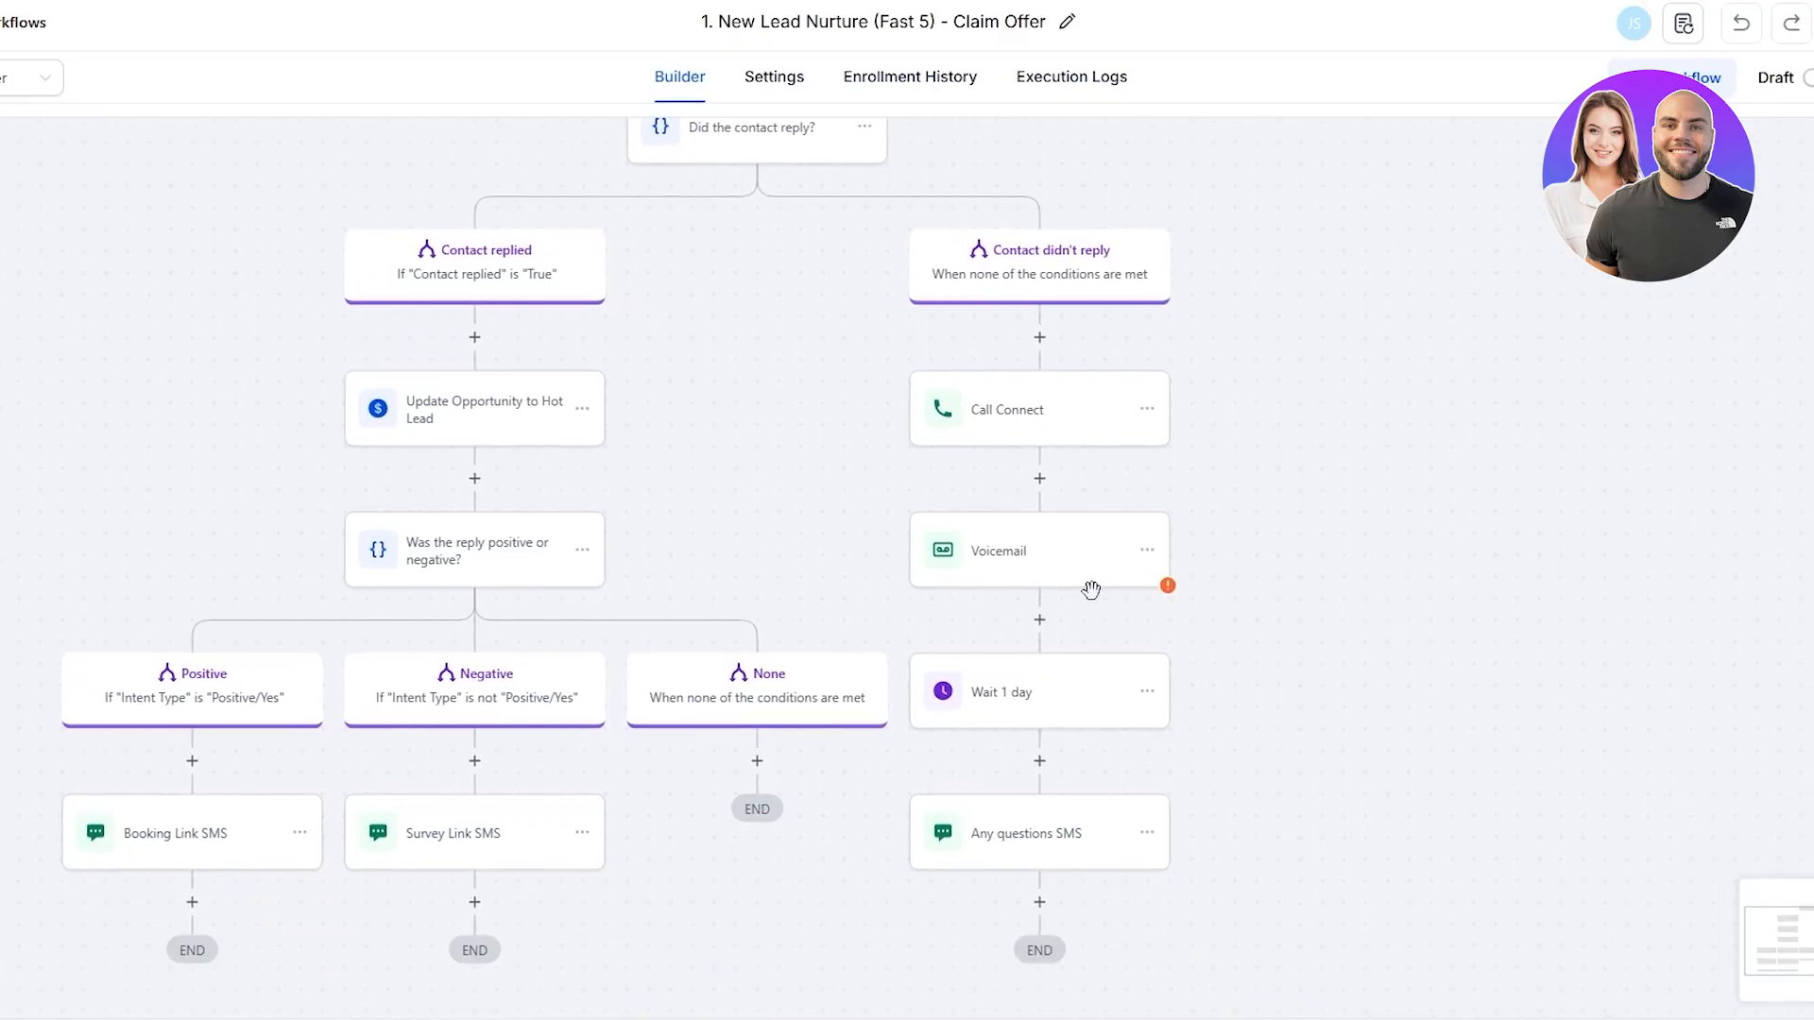
pyautogui.scroll(-1, 1283, 628)
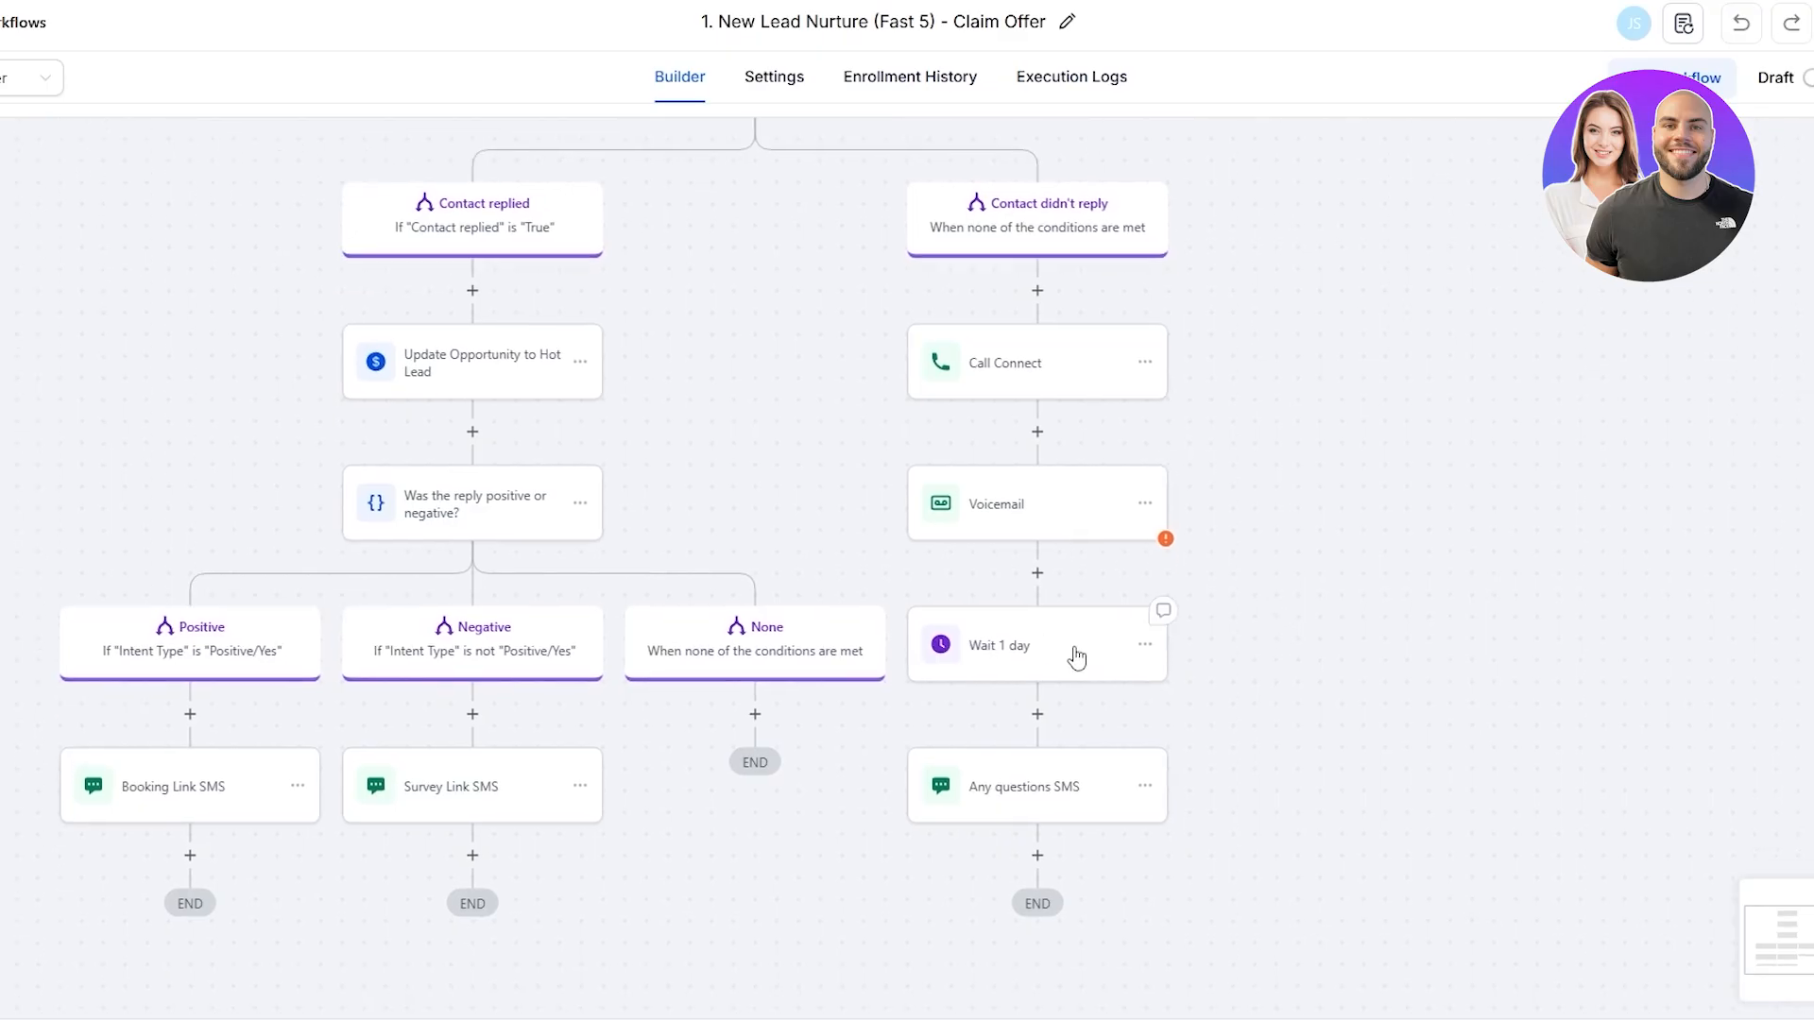
pyautogui.scroll(-4, 1511, 579)
pyautogui.hscroll(-1, 1133, 526)
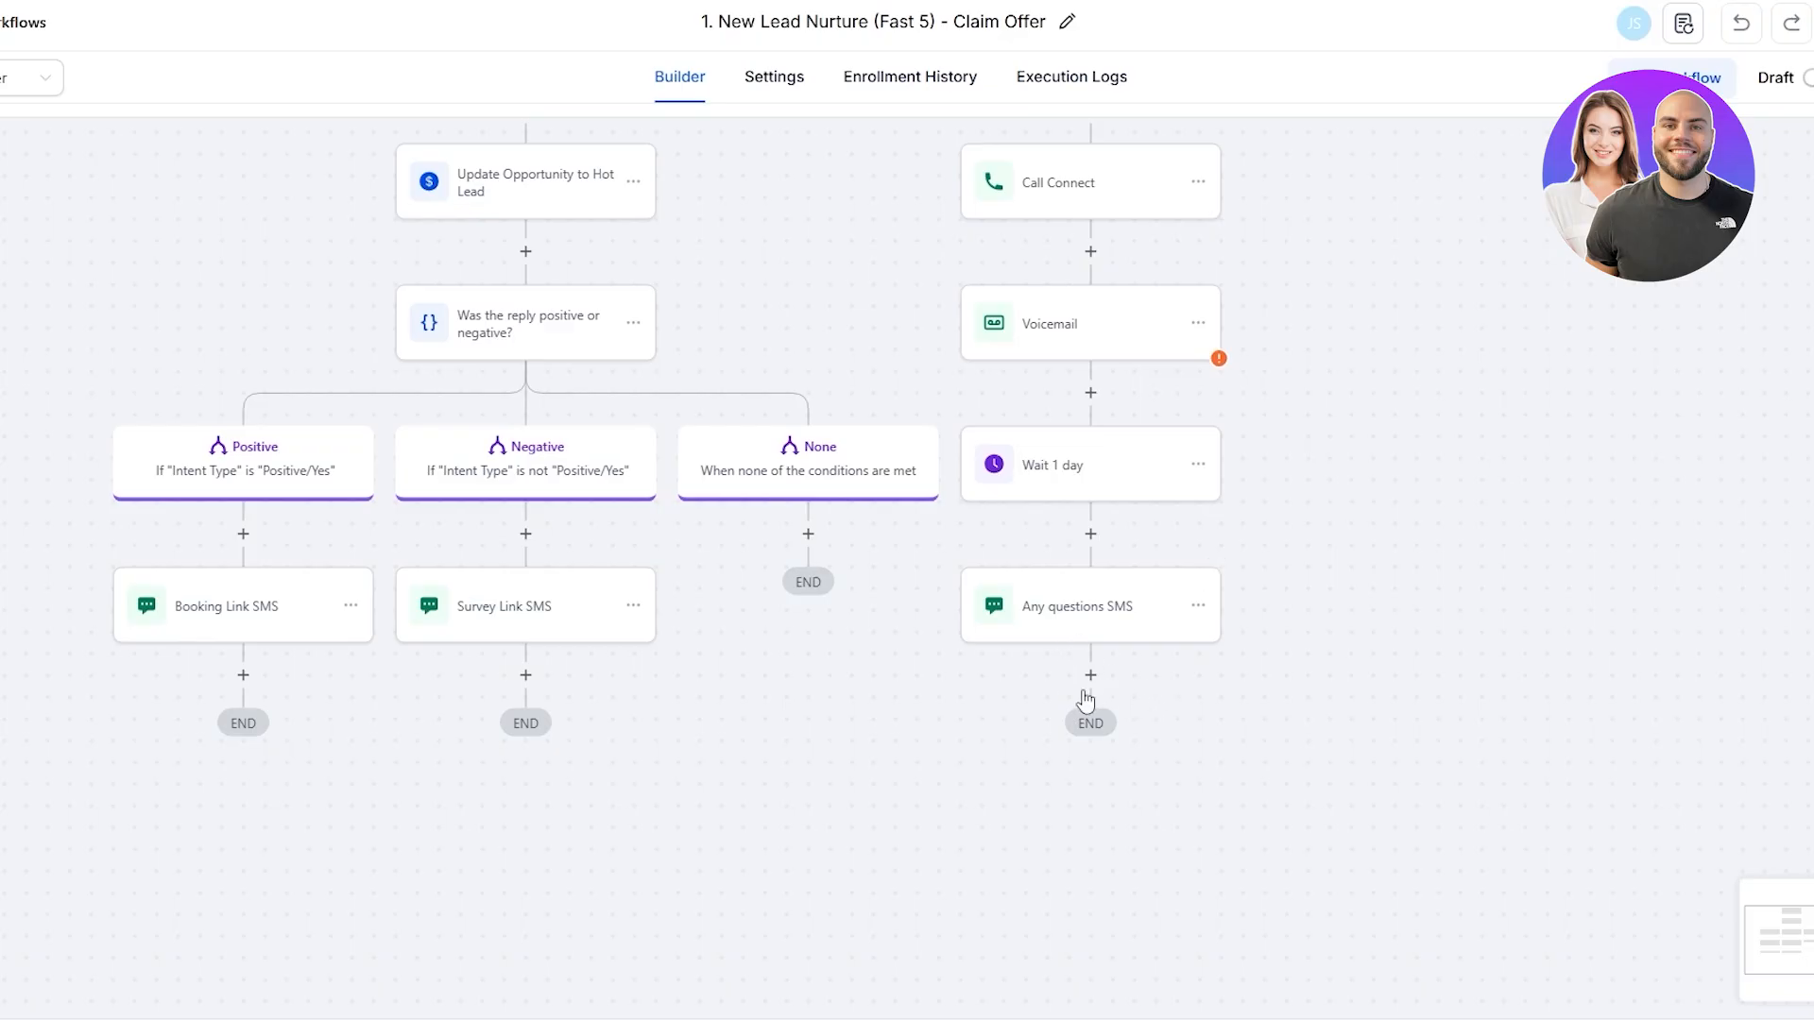
pyautogui.scroll(5, 1616, 960)
pyautogui.scroll(5, 1429, 294)
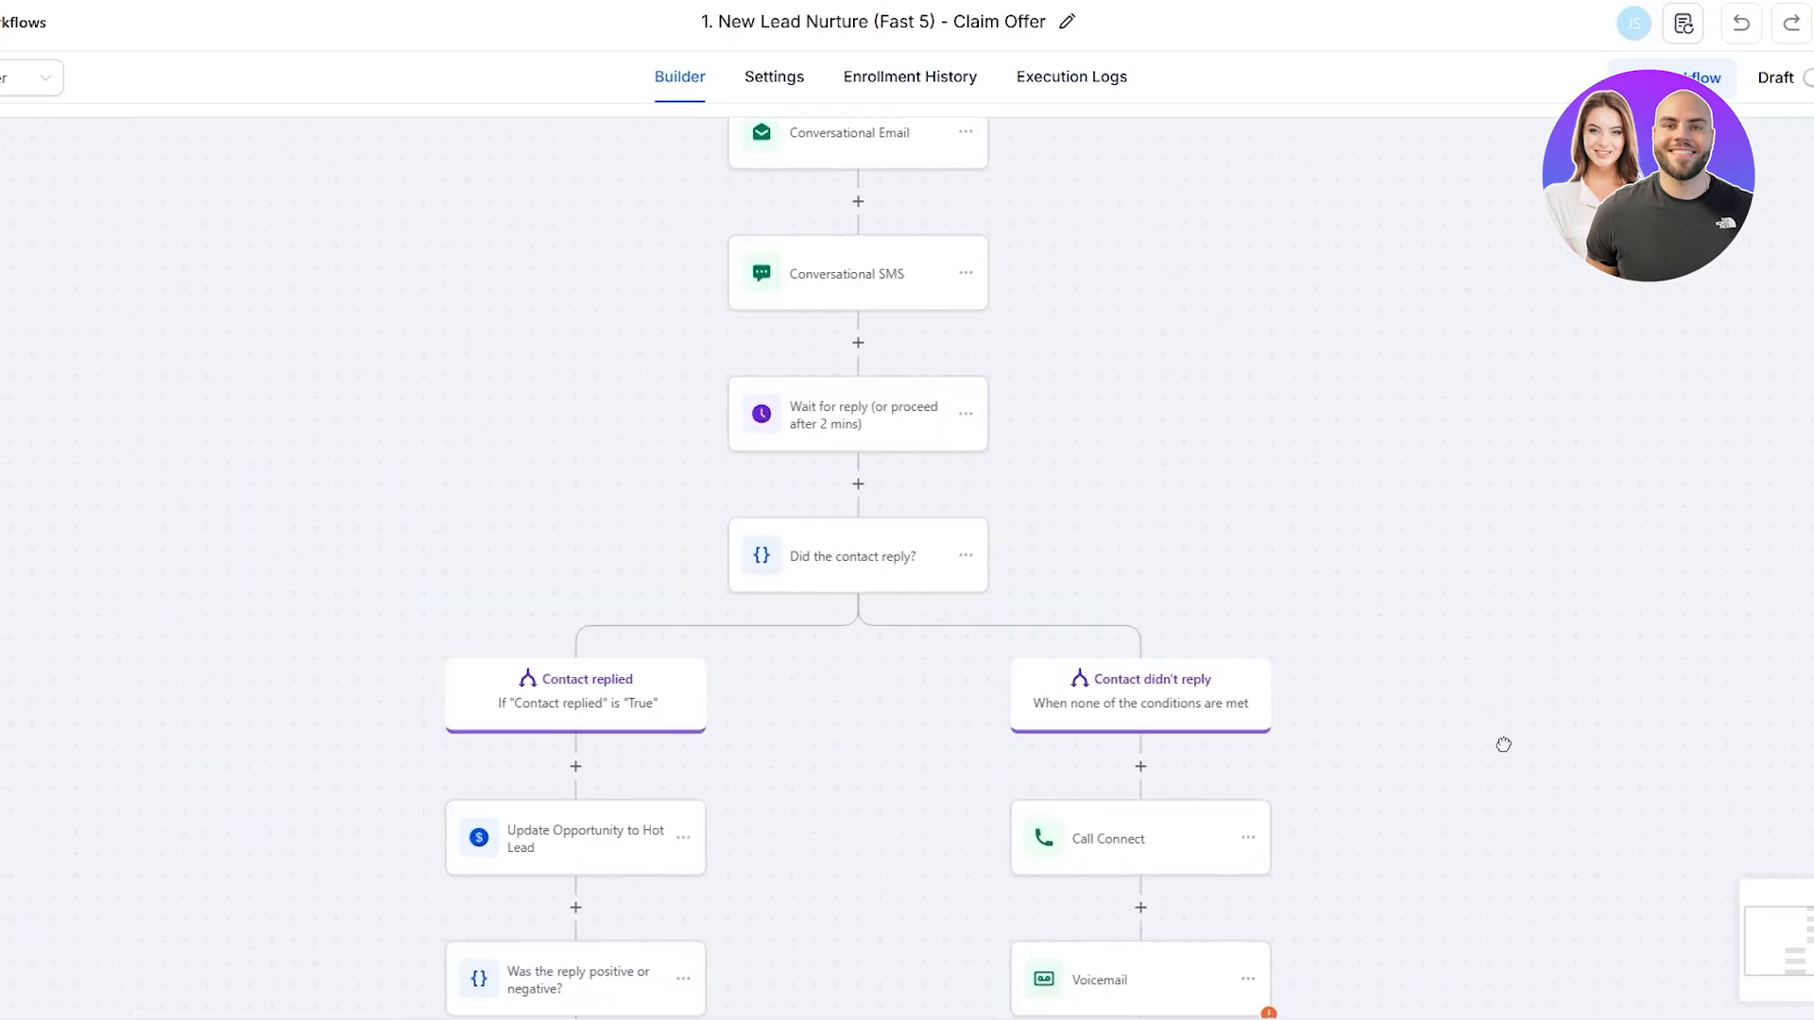
pyautogui.moveTo(1267, 284); pyautogui.dragTo(1269, 498)
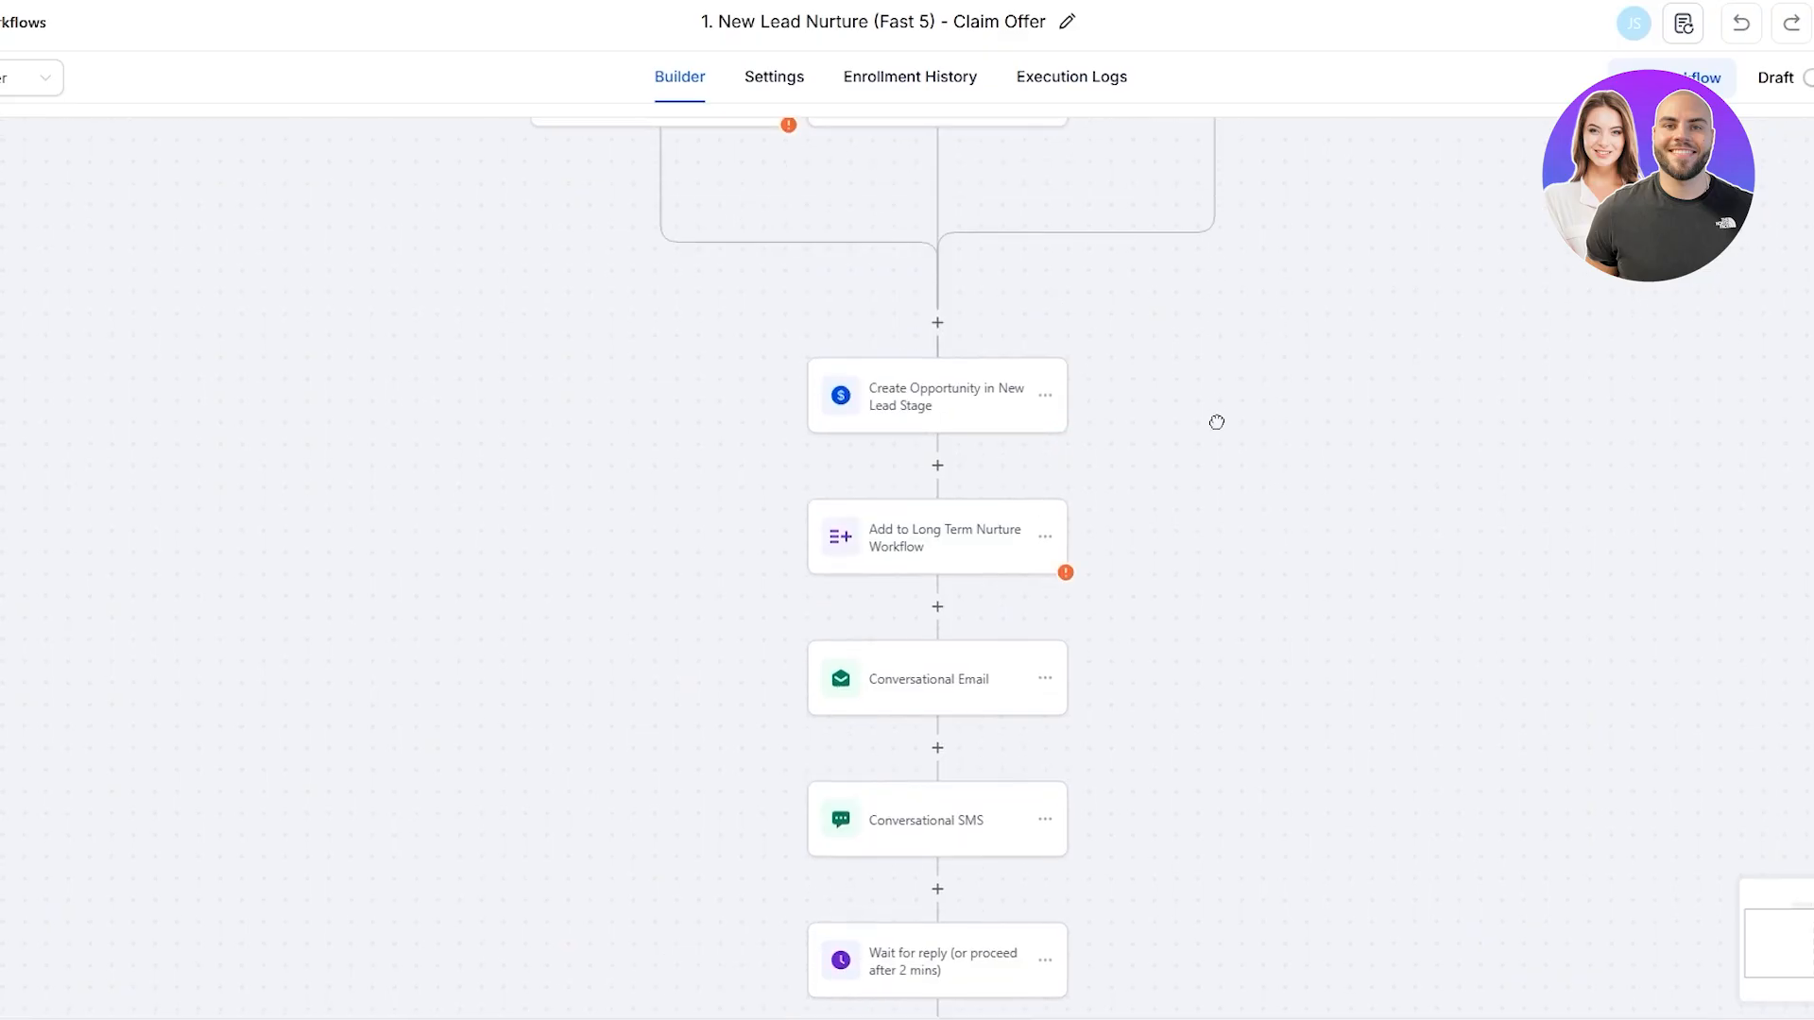
pyautogui.scroll(5, 1215, 421)
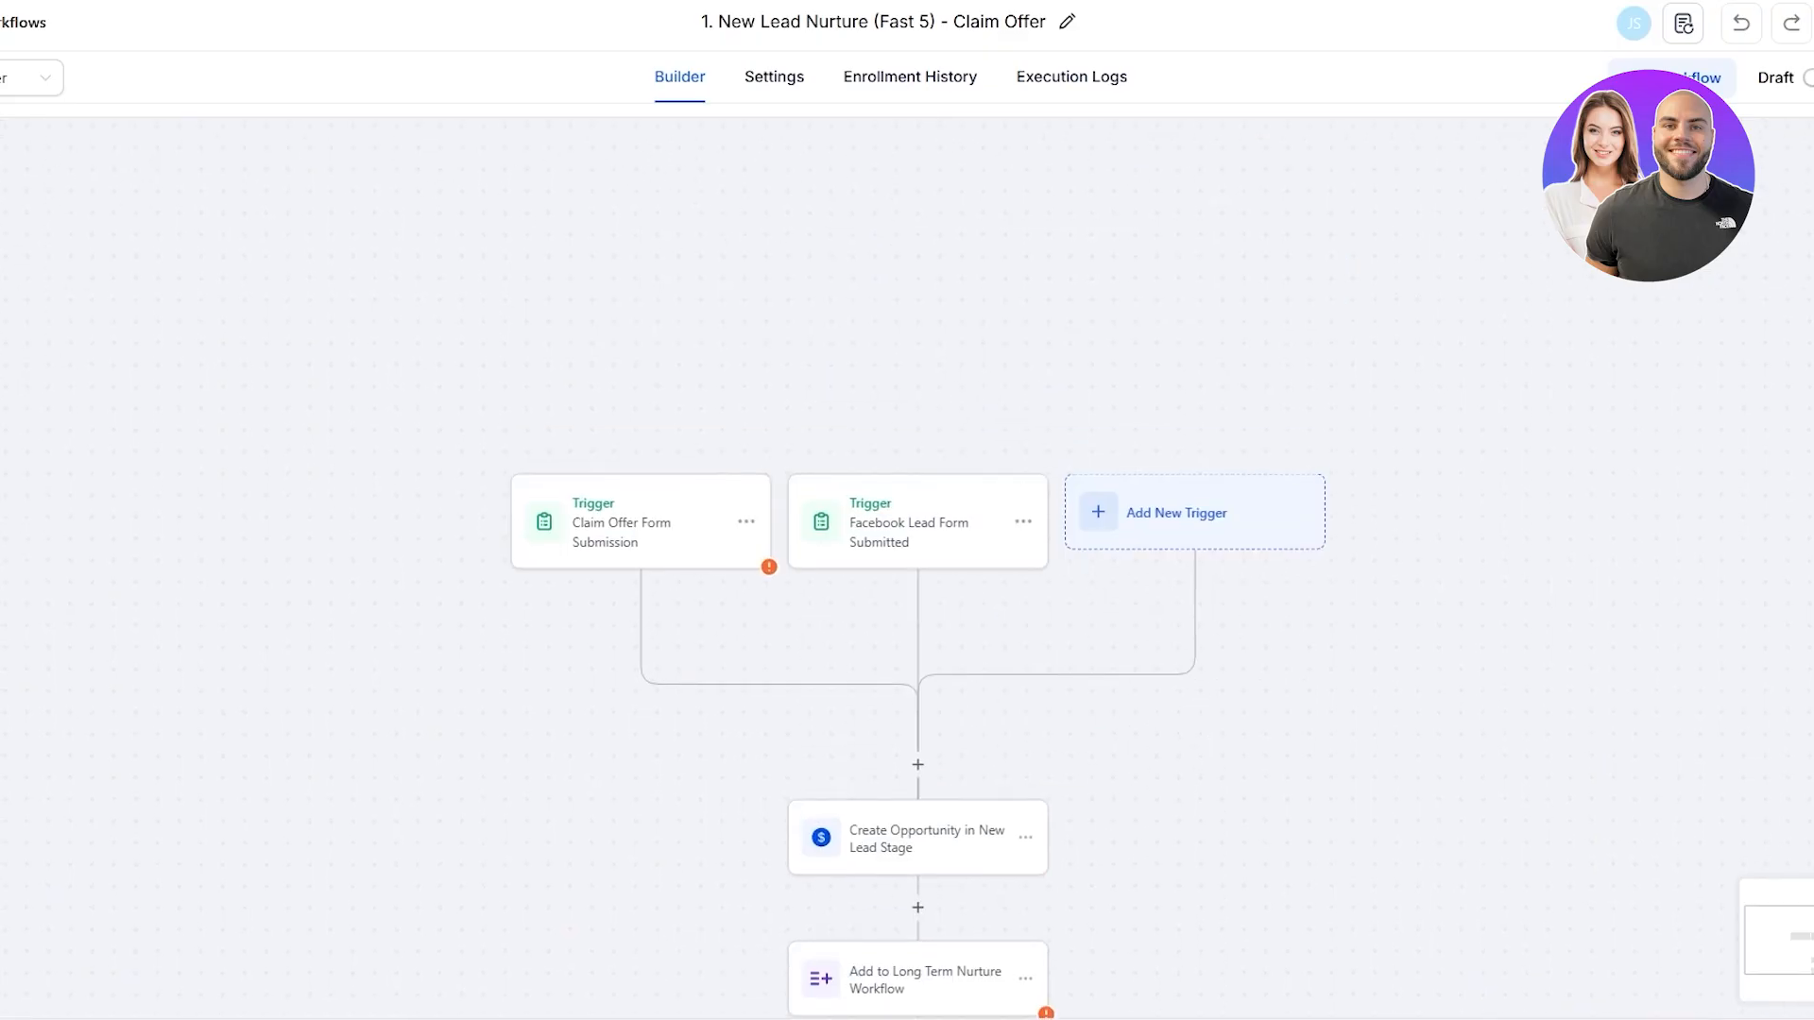
# Return to the workflows list, briefly visit AI Agents, then open Opportunities
pyautogui.click(28, 22)
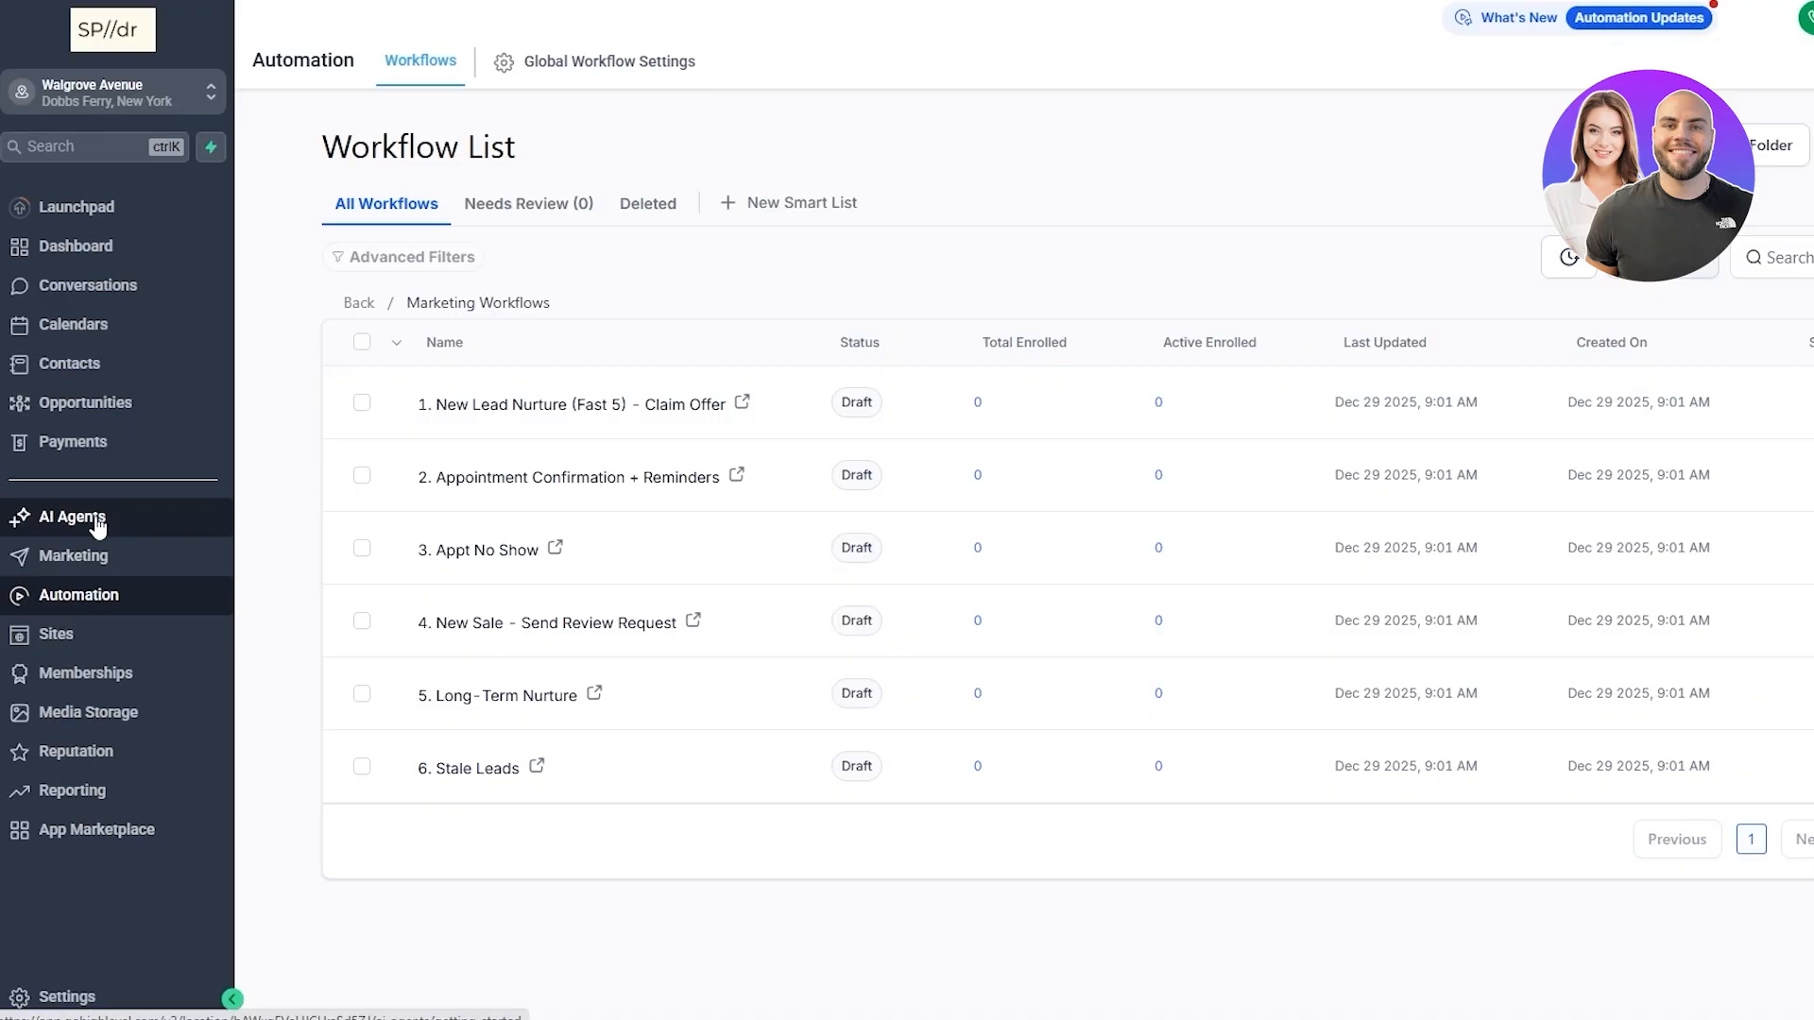
pyautogui.click(104, 523)
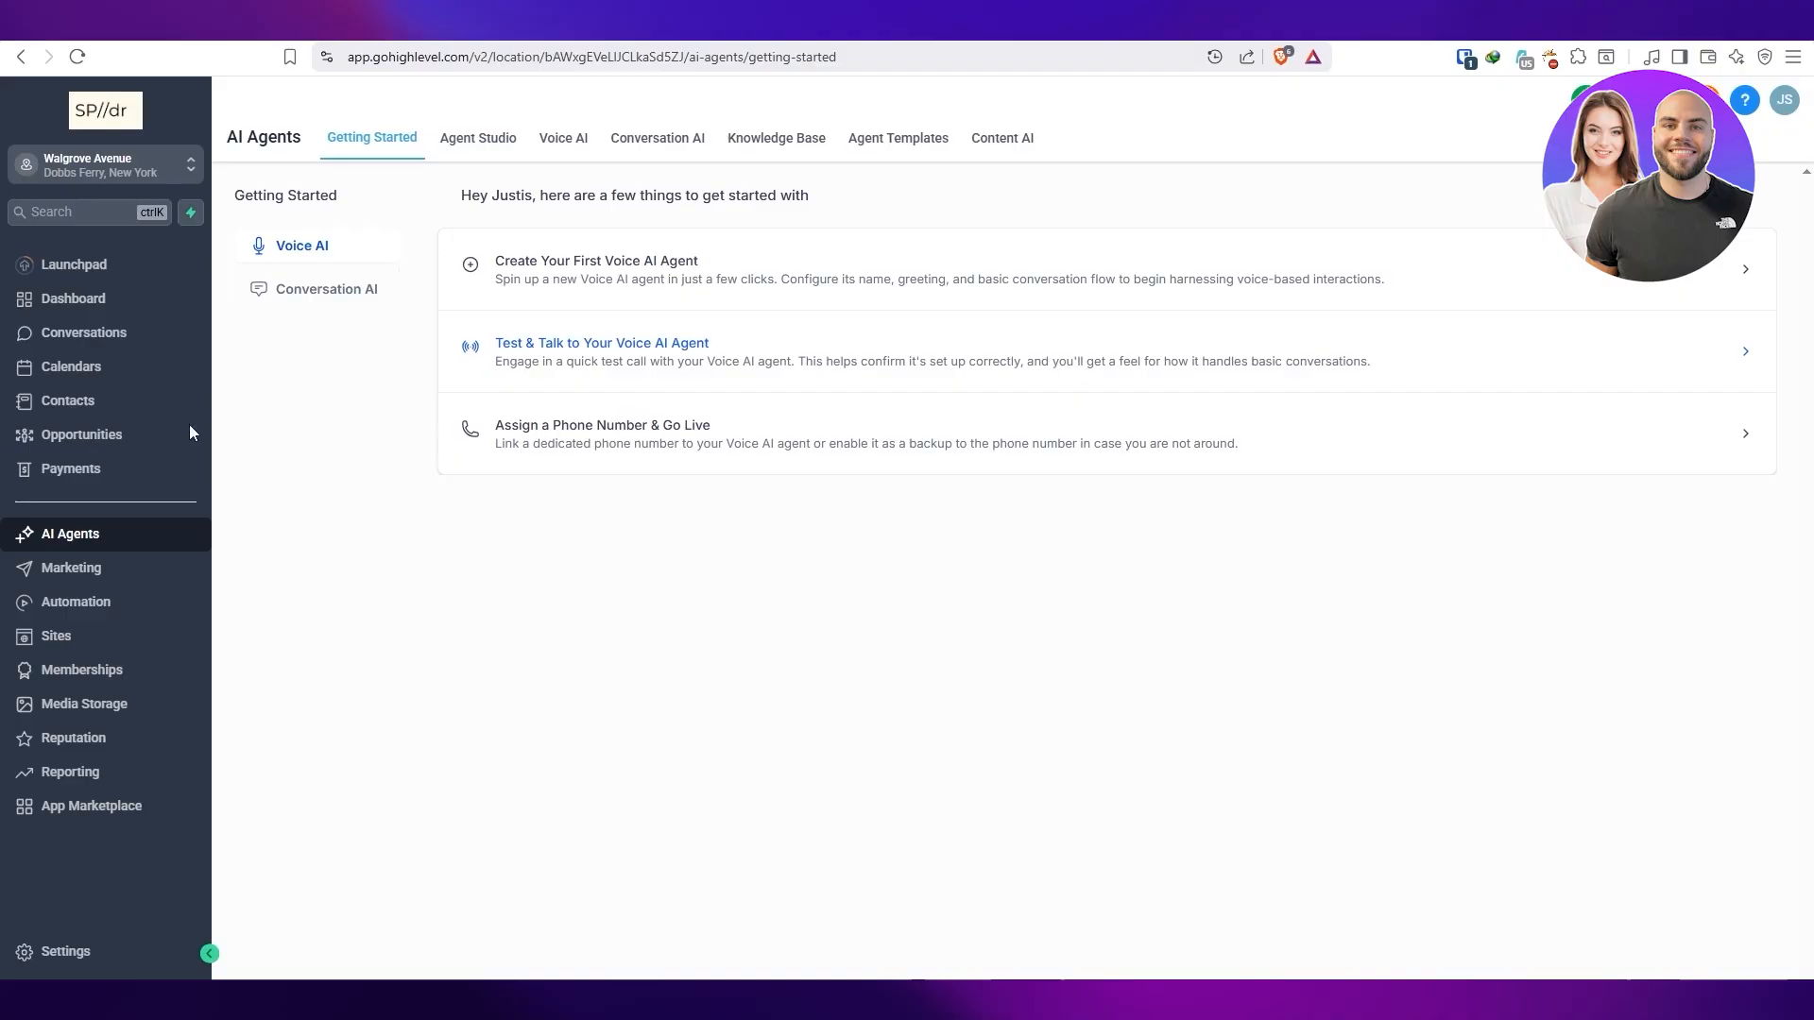
pyautogui.click(189, 434)
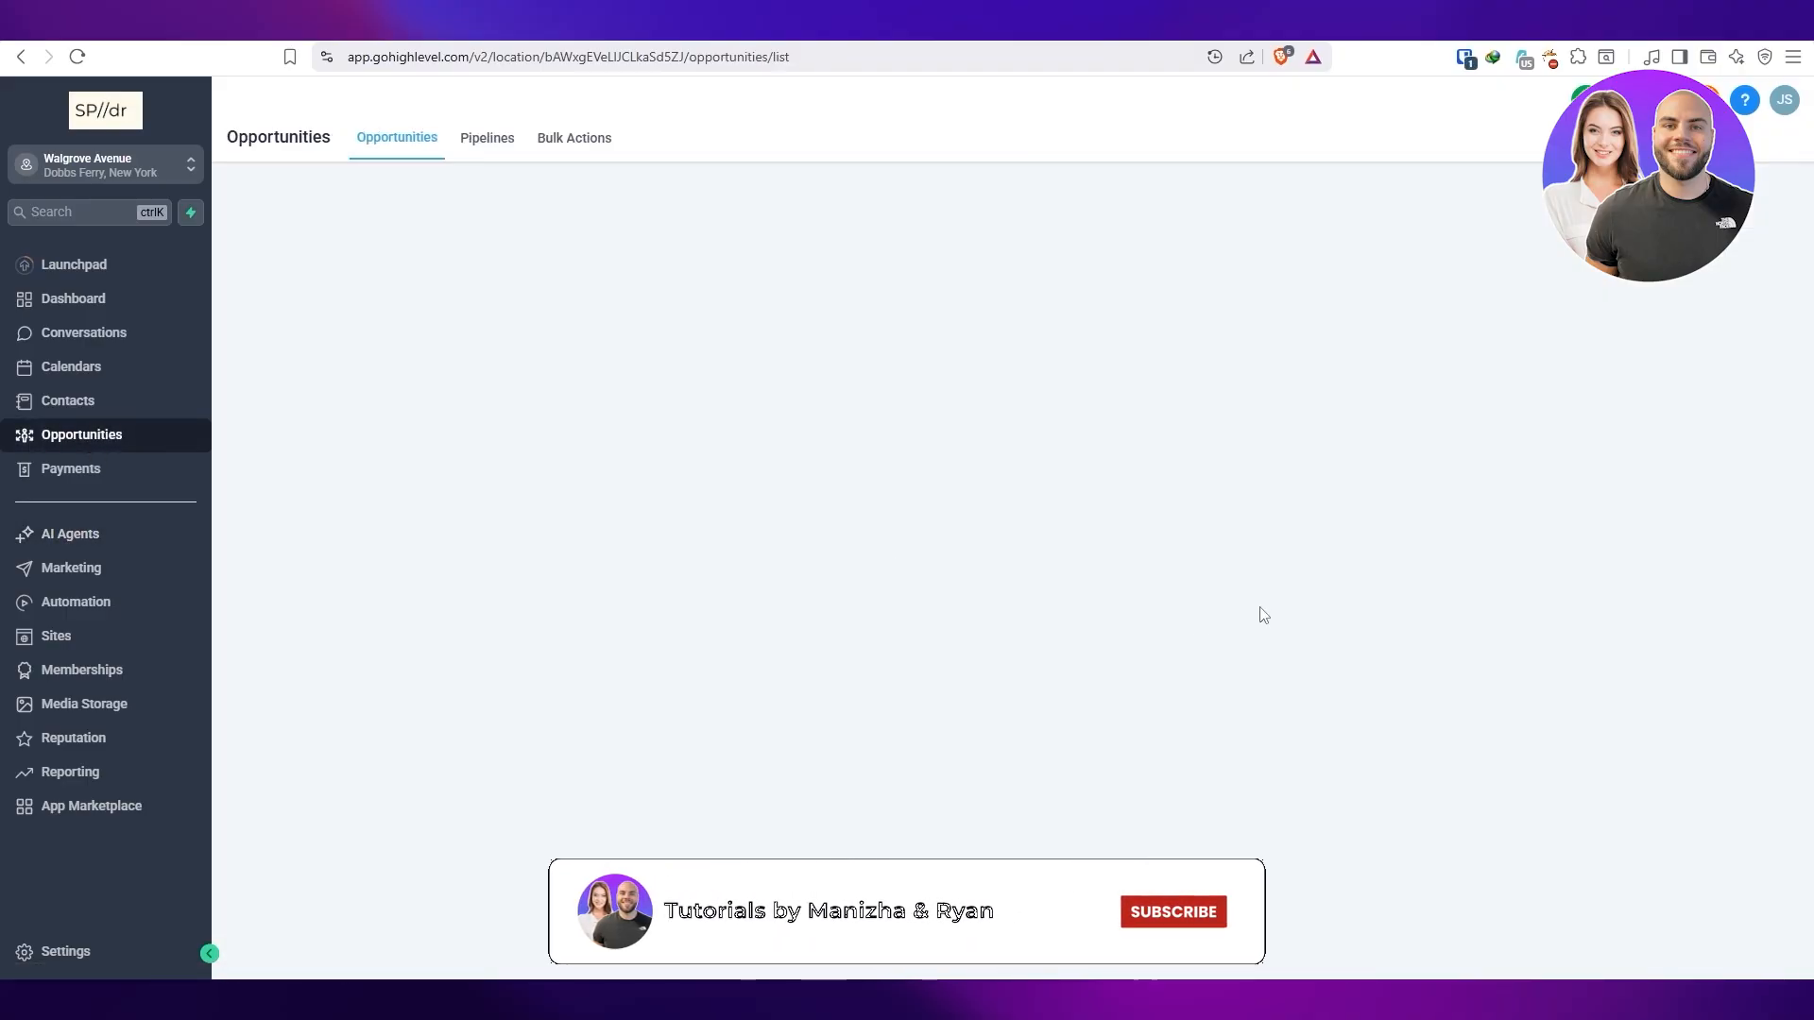